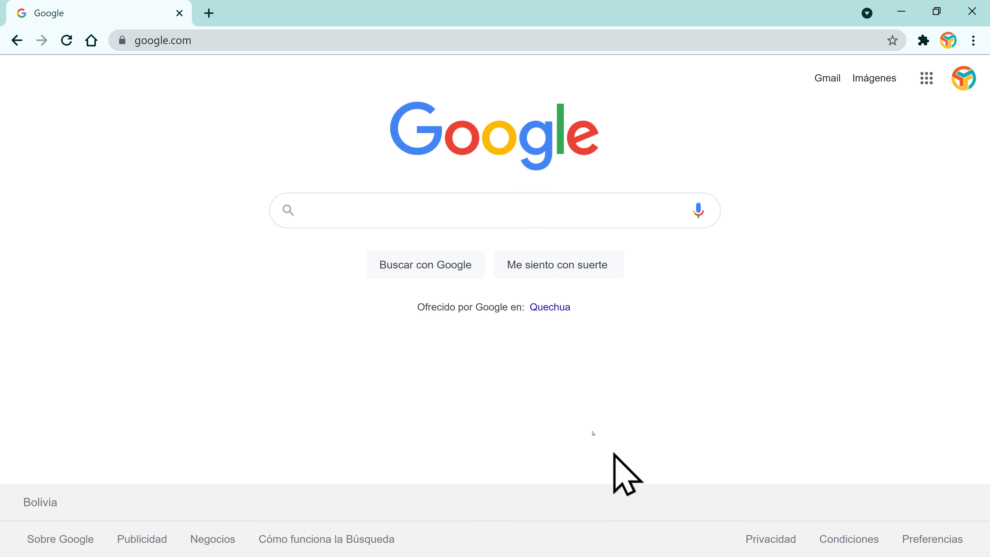
# Step: Search Google for 'google sheets' and open the 'crea y edita hojas de cálculo' information page
pyautogui.click(393, 213)
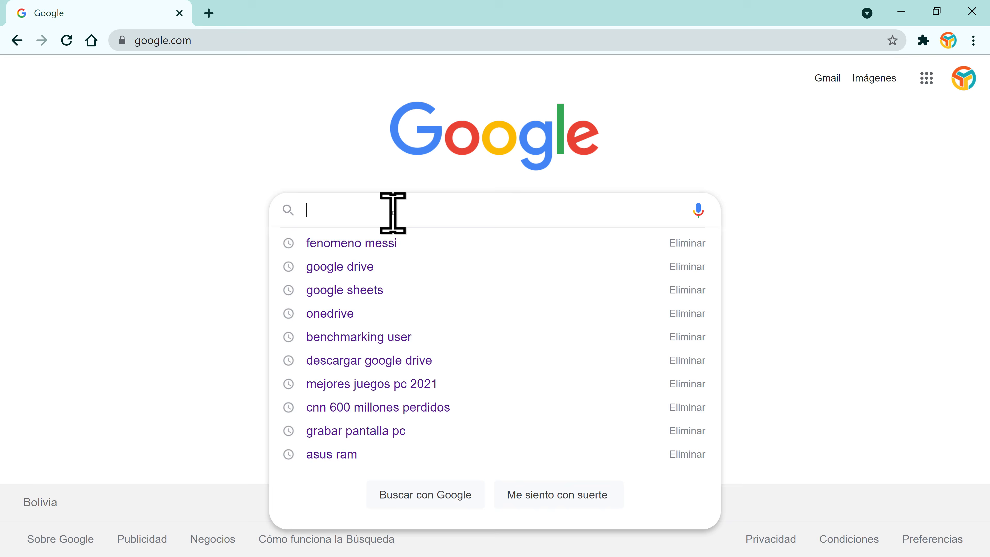
pyautogui.write('google sh')
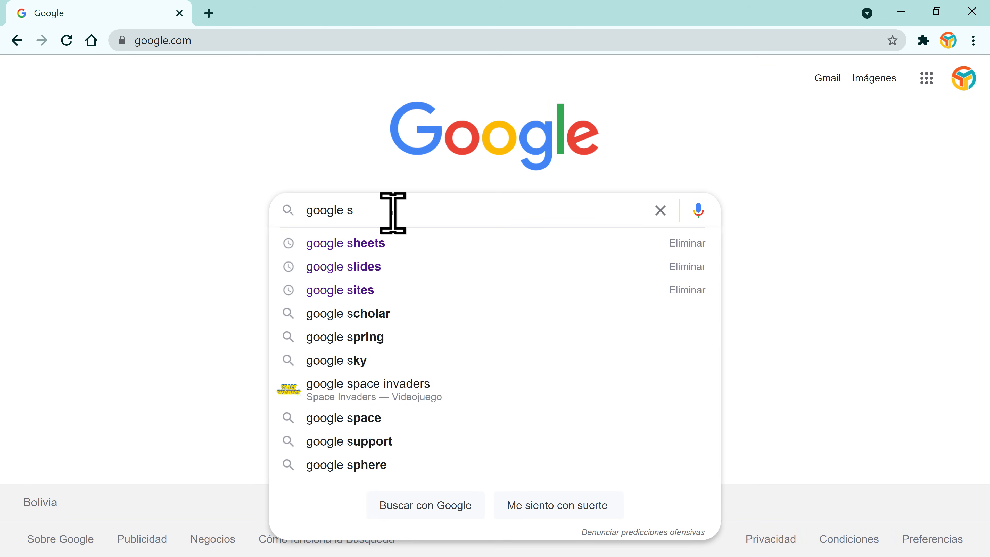
pyautogui.click(392, 240)
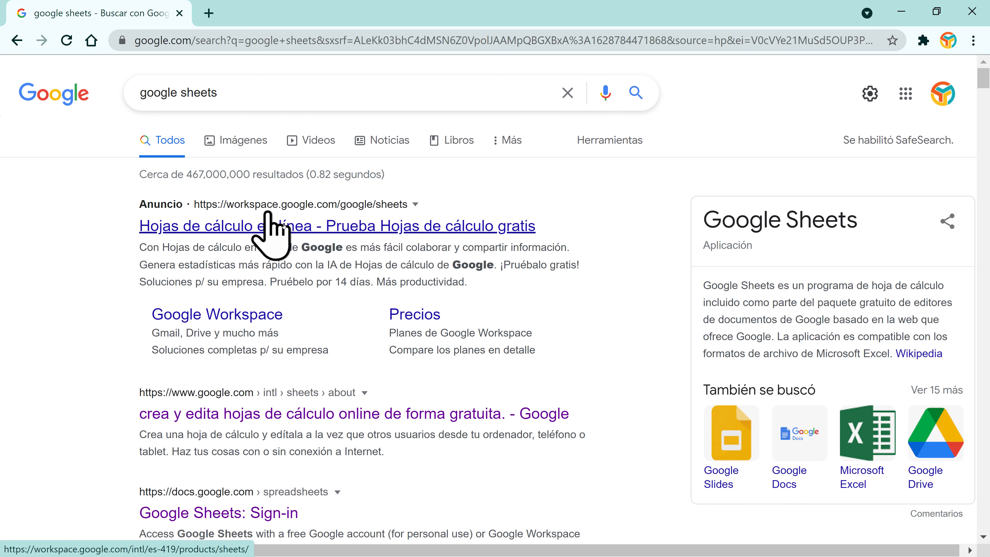
pyautogui.scroll(-3, 376, 371)
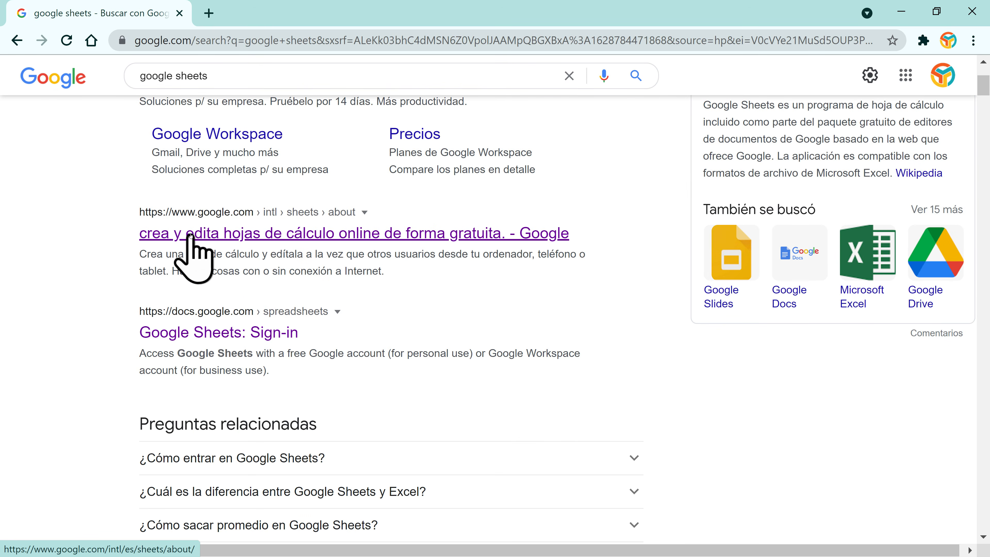
pyautogui.click(246, 239)
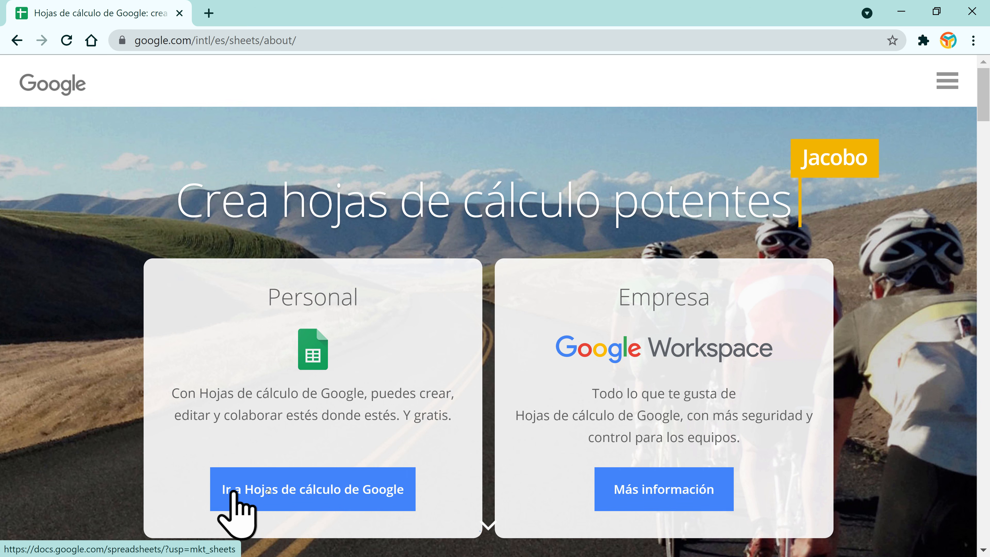
# Step: Go to the Google Sheets home, glance at the navigation menu, and open the owner filter
pyautogui.click(334, 495)
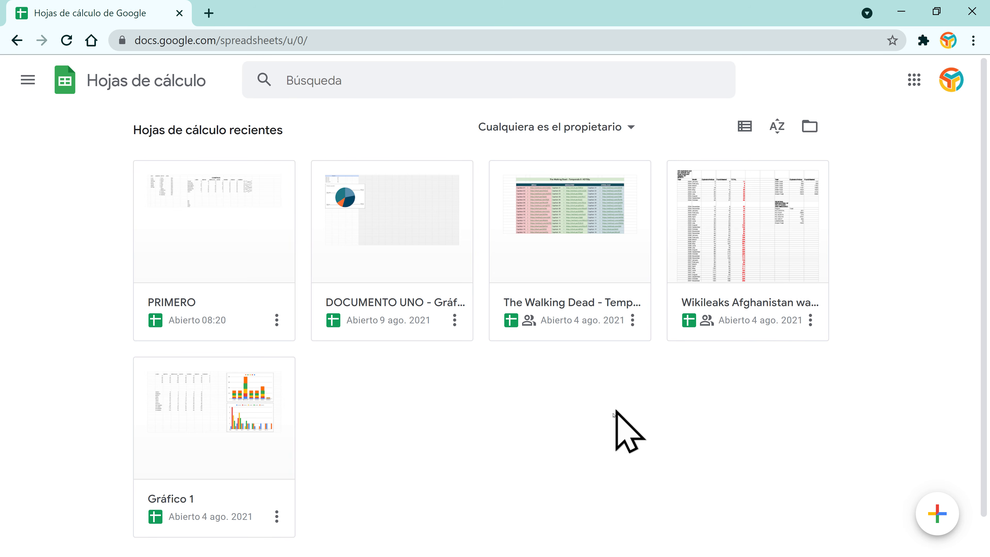
pyautogui.click(28, 80)
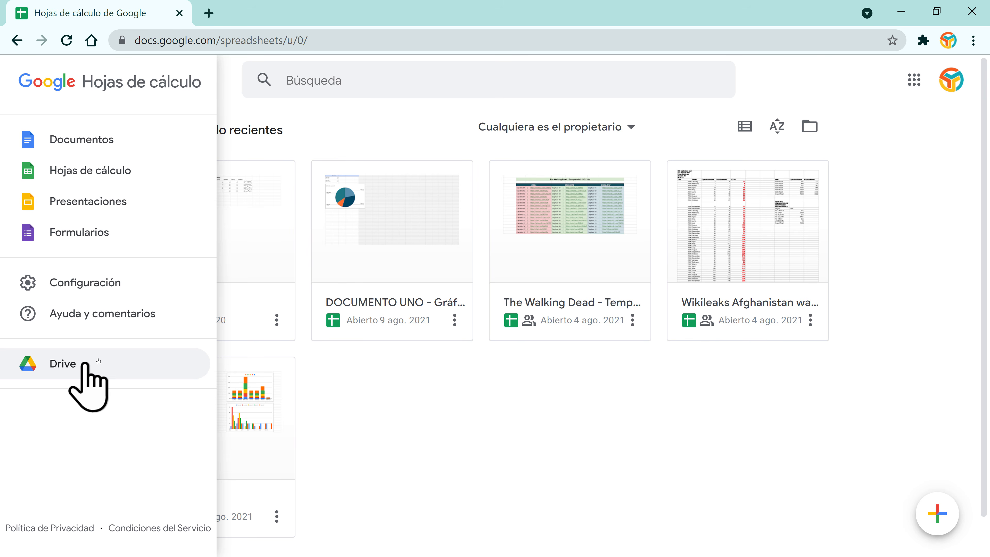
pyautogui.click(401, 410)
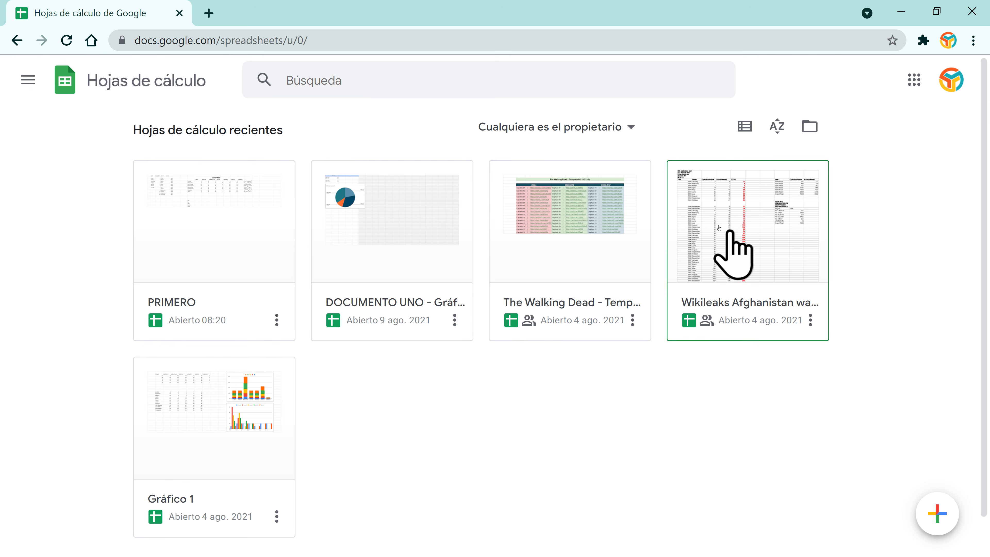
pyautogui.click(631, 129)
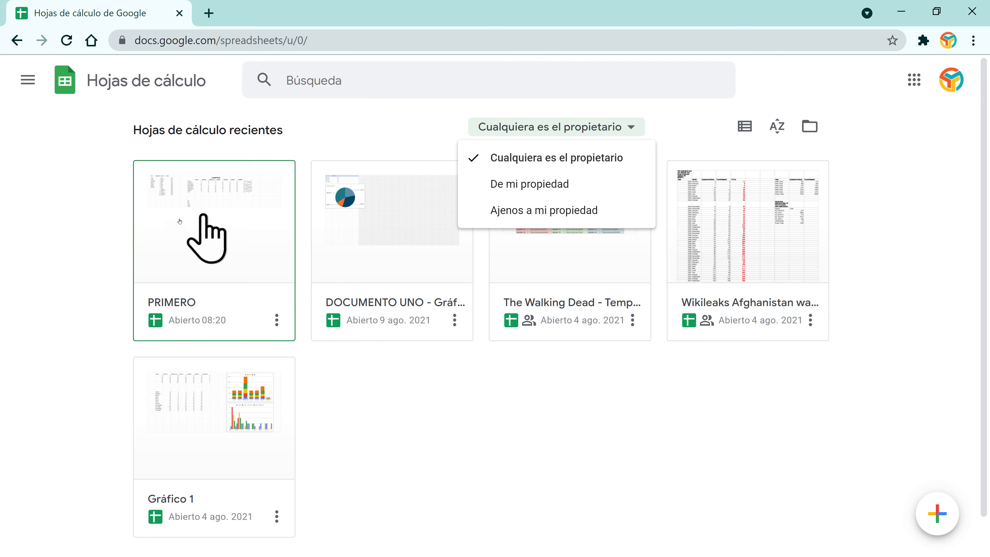
pyautogui.click(536, 185)
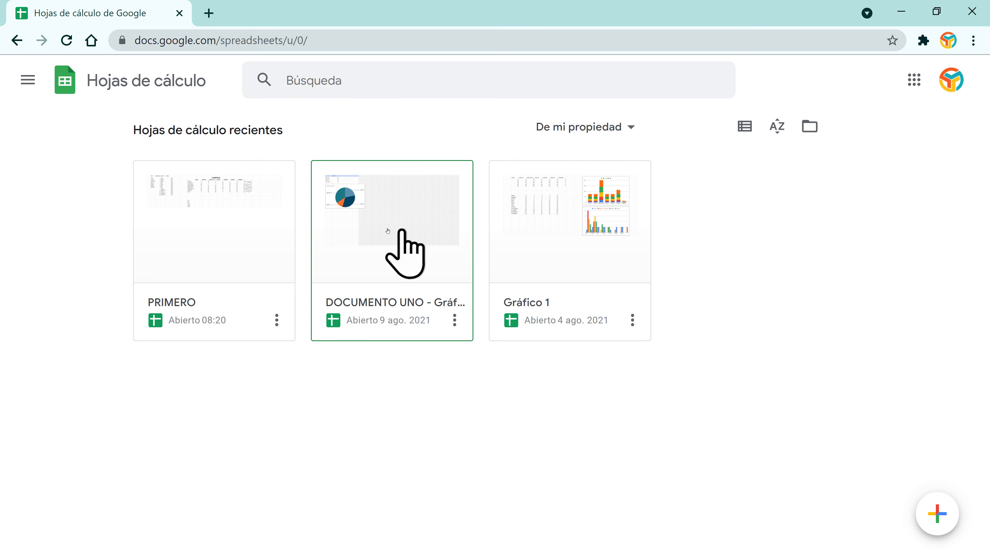
pyautogui.click(632, 128)
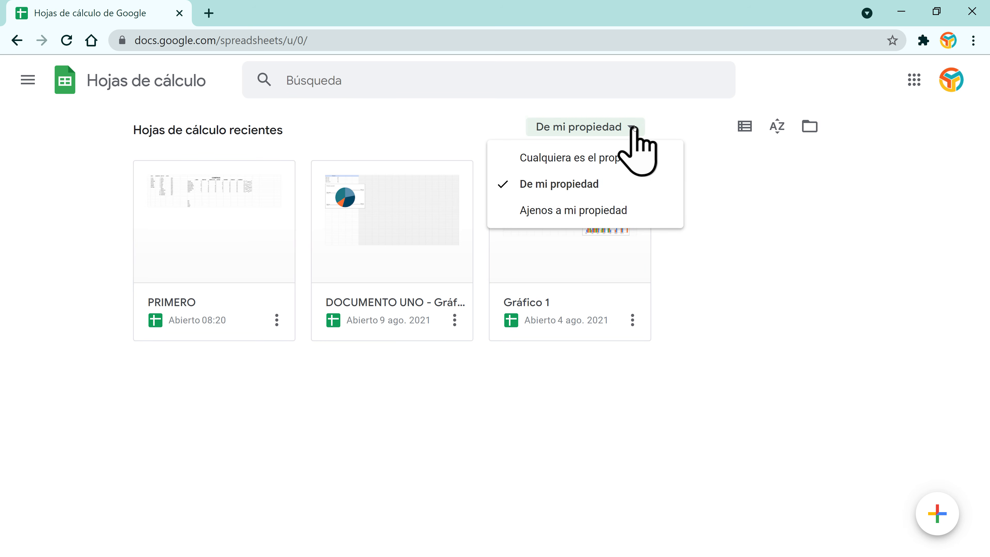
pyautogui.click(551, 212)
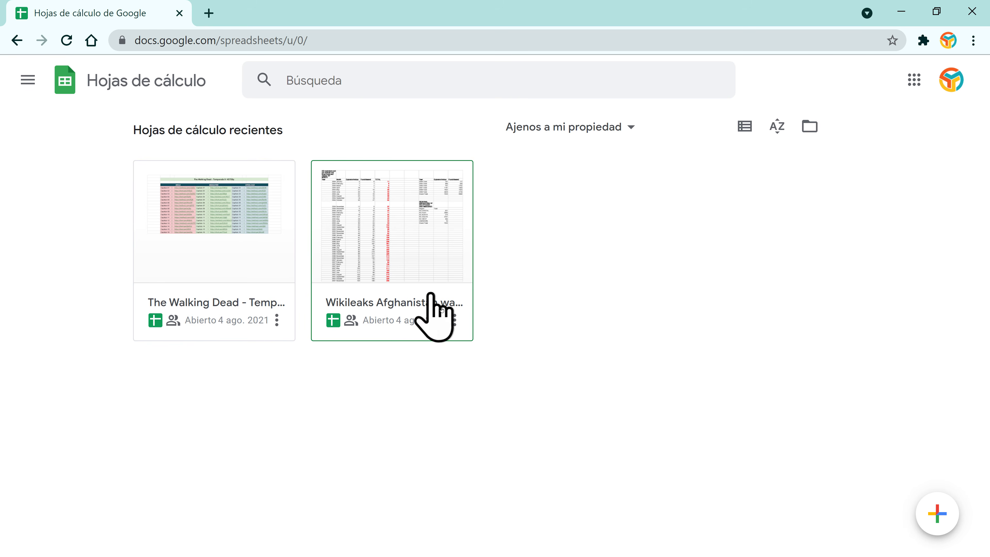
pyautogui.click(631, 128)
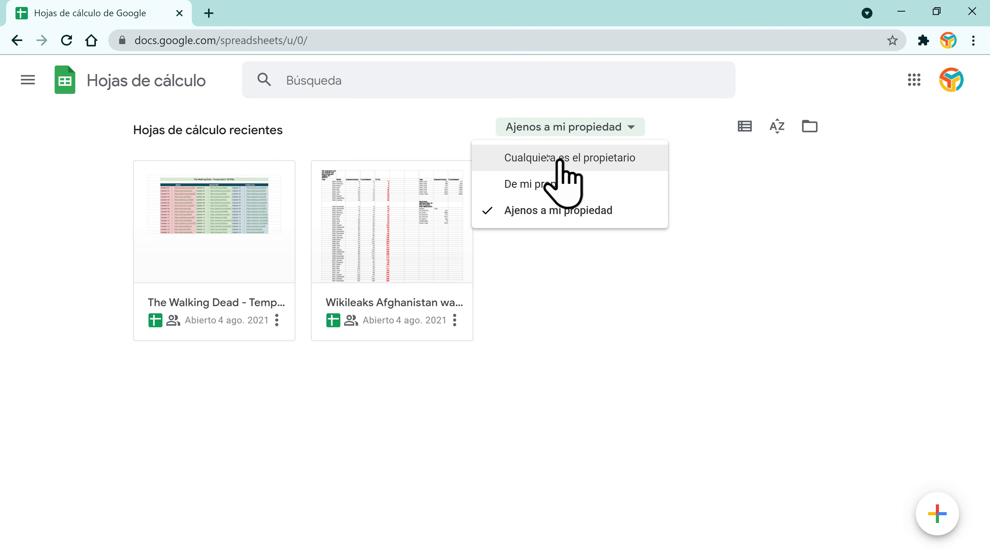
pyautogui.click(585, 161)
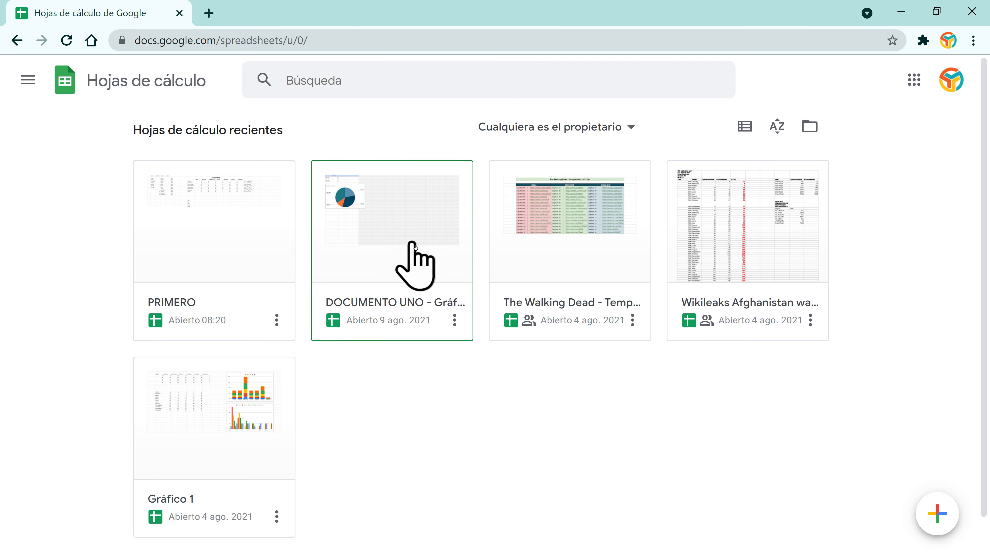
# Step: Show spreadsheets as a list and try each sort order, finishing on Título
pyautogui.click(745, 124)
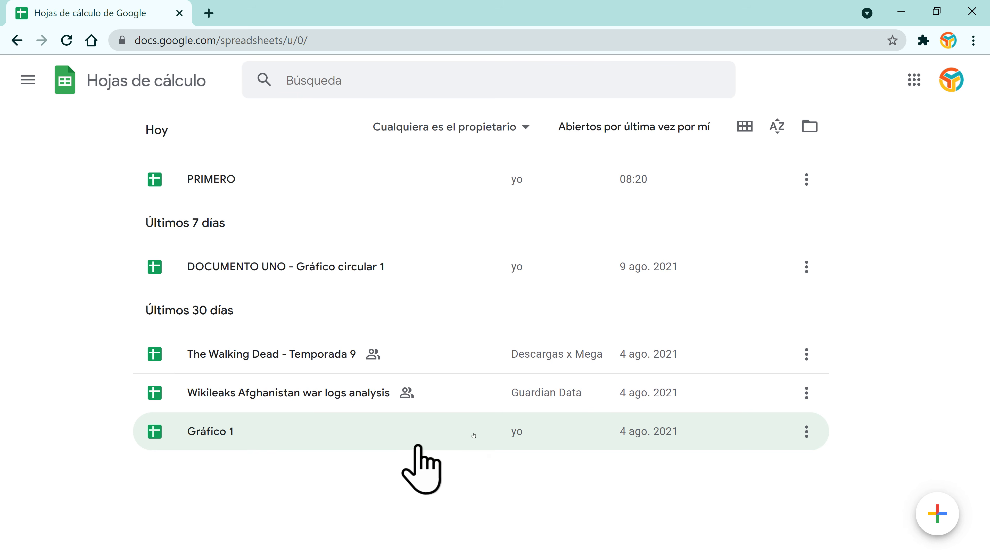
pyautogui.click(777, 126)
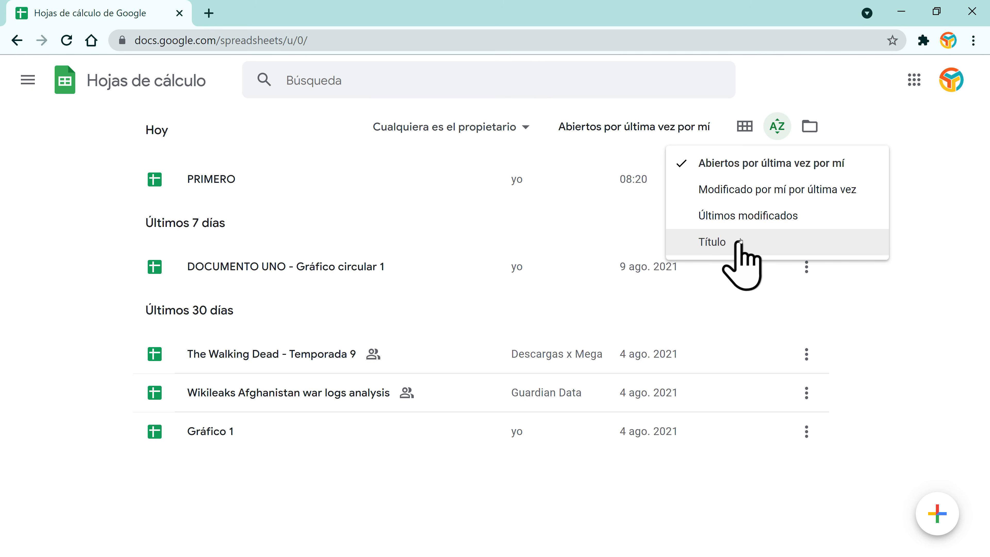
pyautogui.click(722, 241)
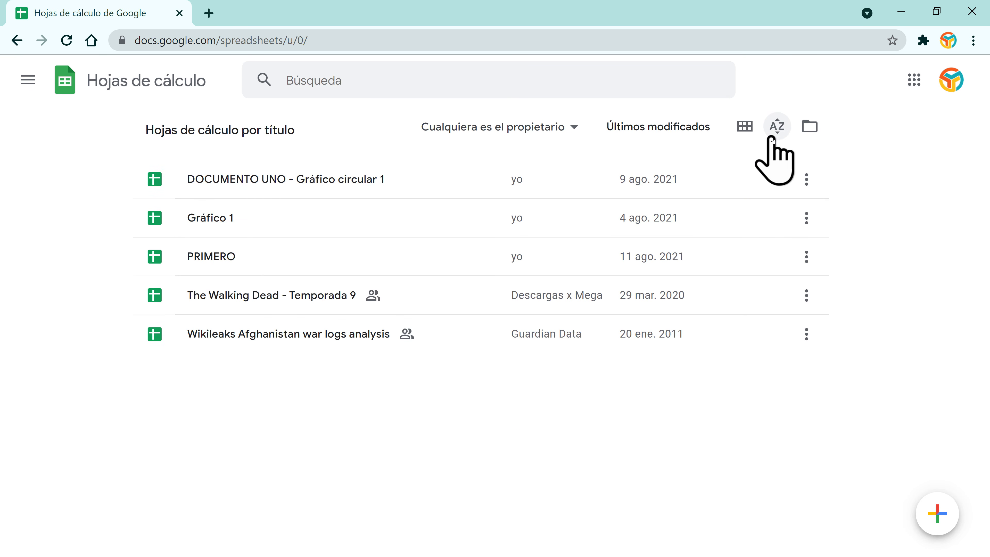
pyautogui.click(777, 126)
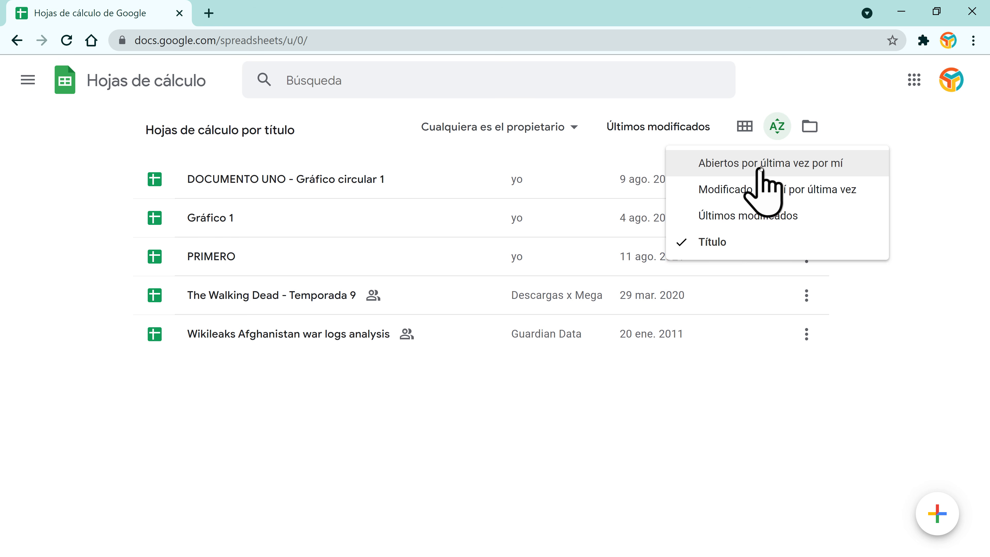
pyautogui.click(784, 163)
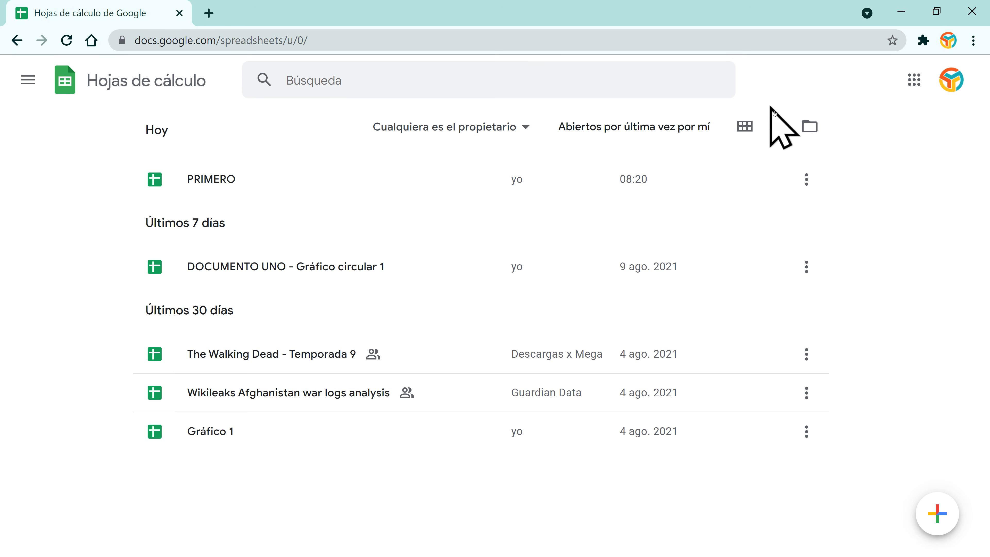
pyautogui.click(777, 126)
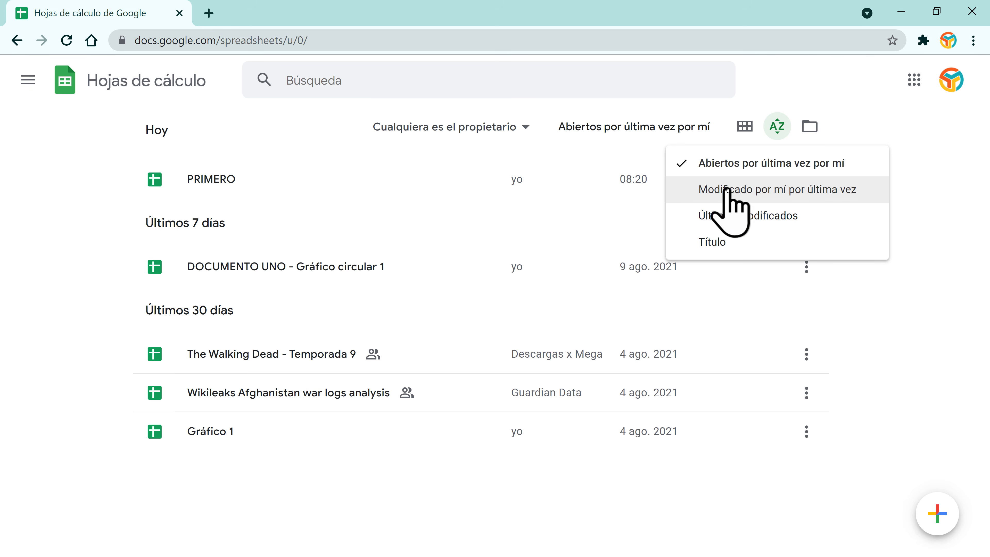
pyautogui.click(783, 190)
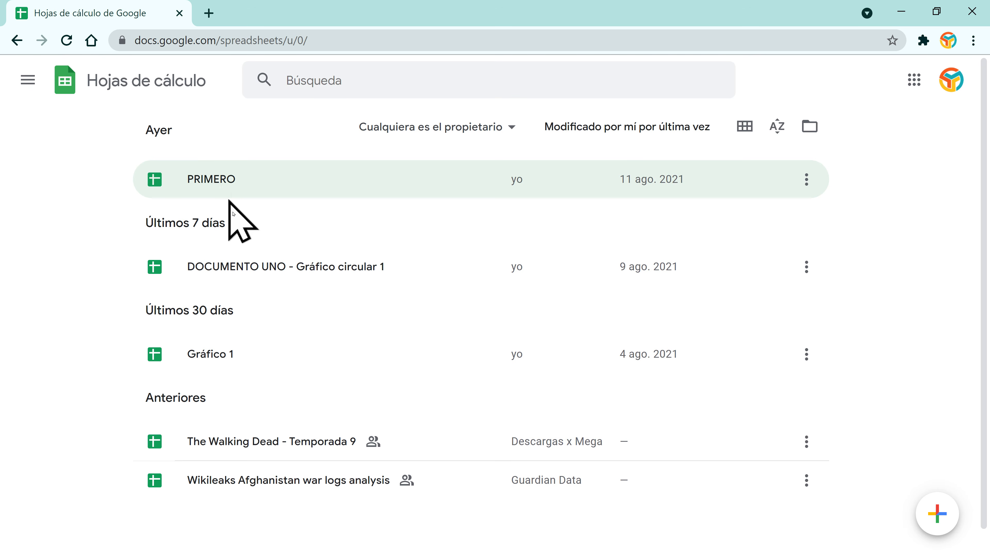
pyautogui.click(777, 127)
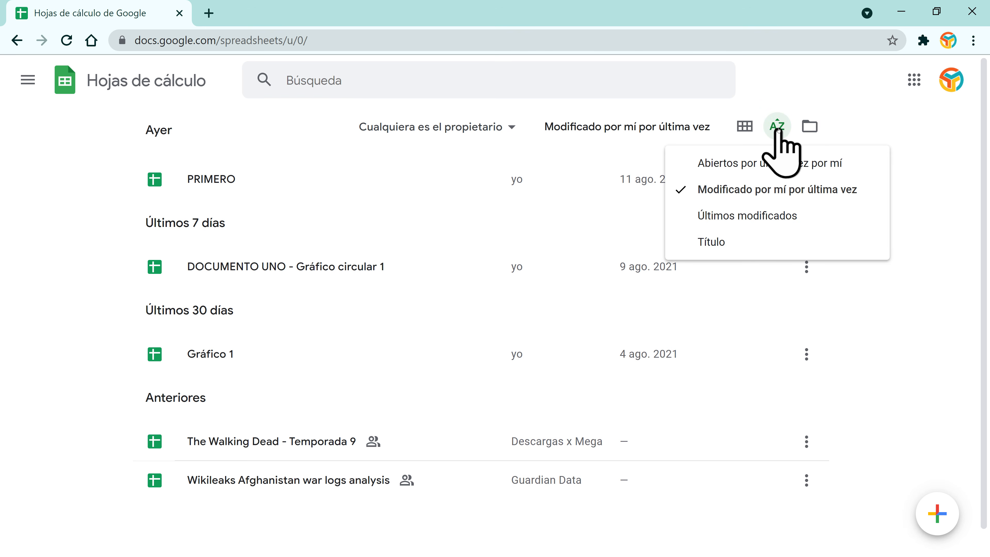
pyautogui.click(724, 241)
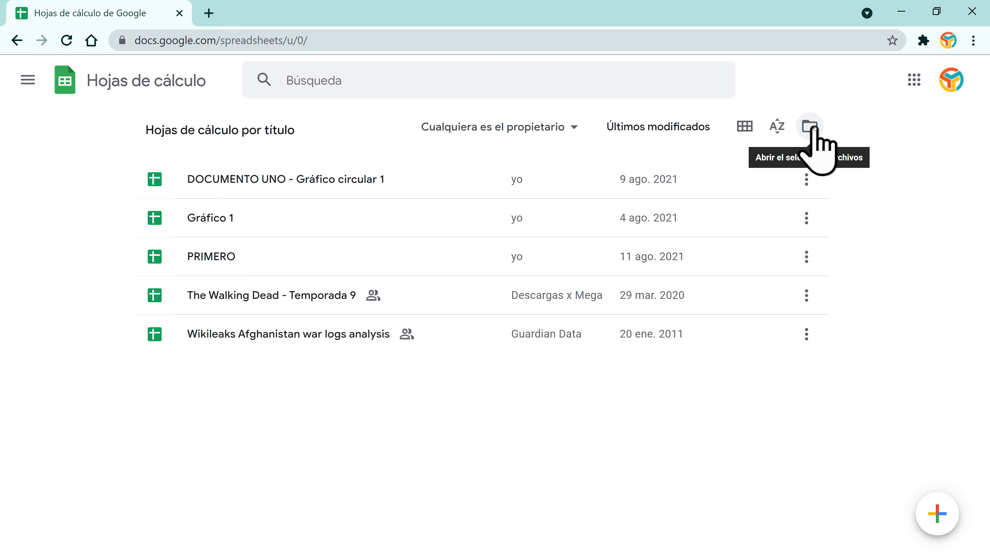
pyautogui.click(804, 120)
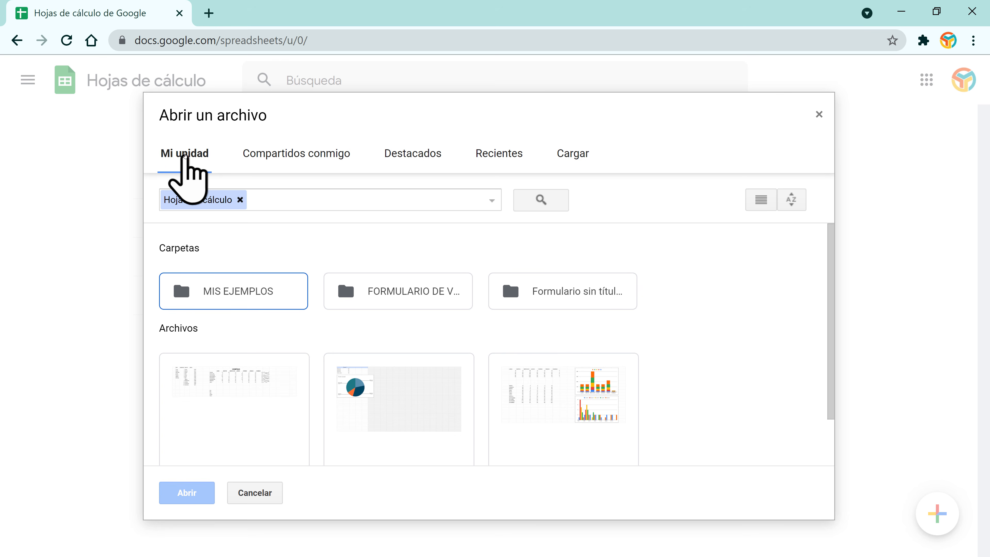
pyautogui.click(312, 154)
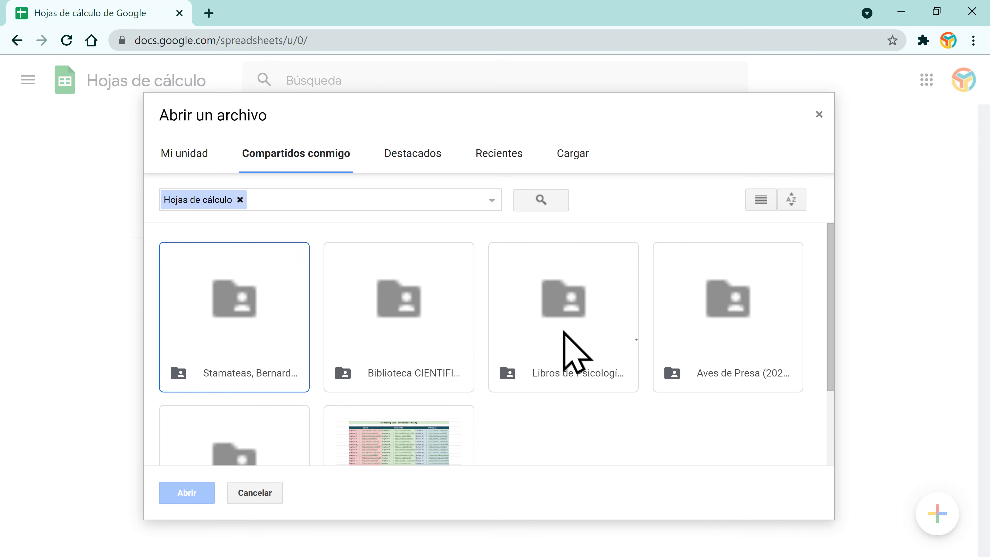
pyautogui.click(402, 155)
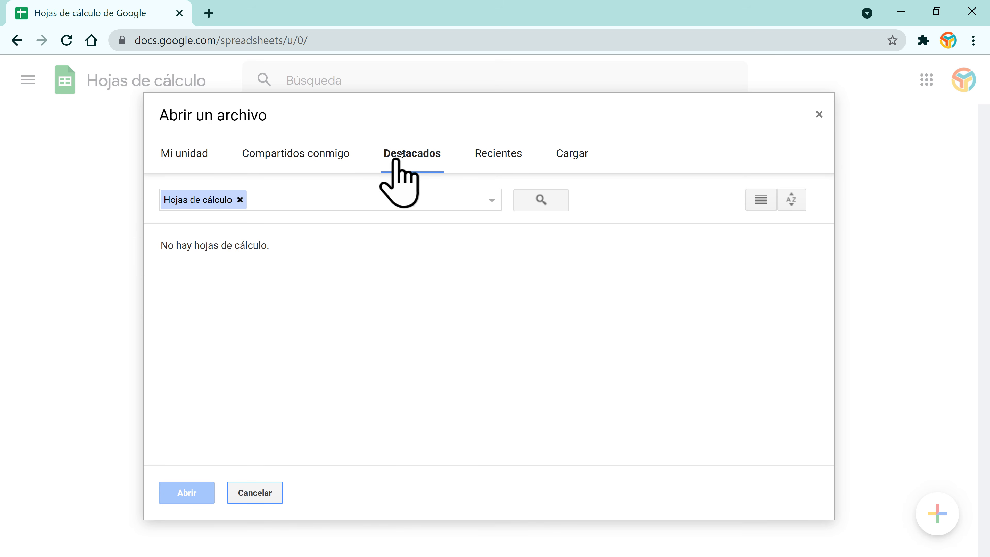
pyautogui.click(820, 114)
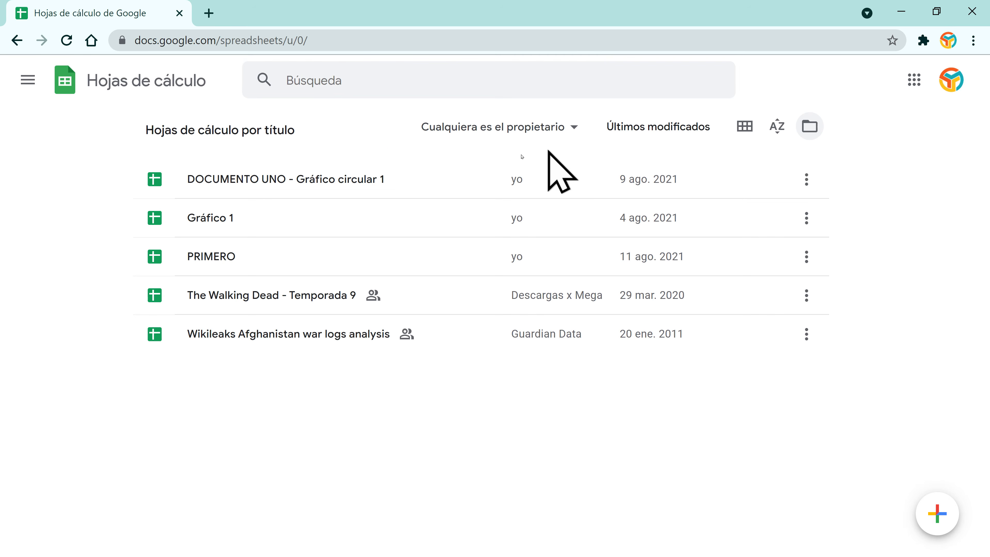
# Step: Show the spreadsheets as a card grid filtered to ones I own
pyautogui.click(743, 127)
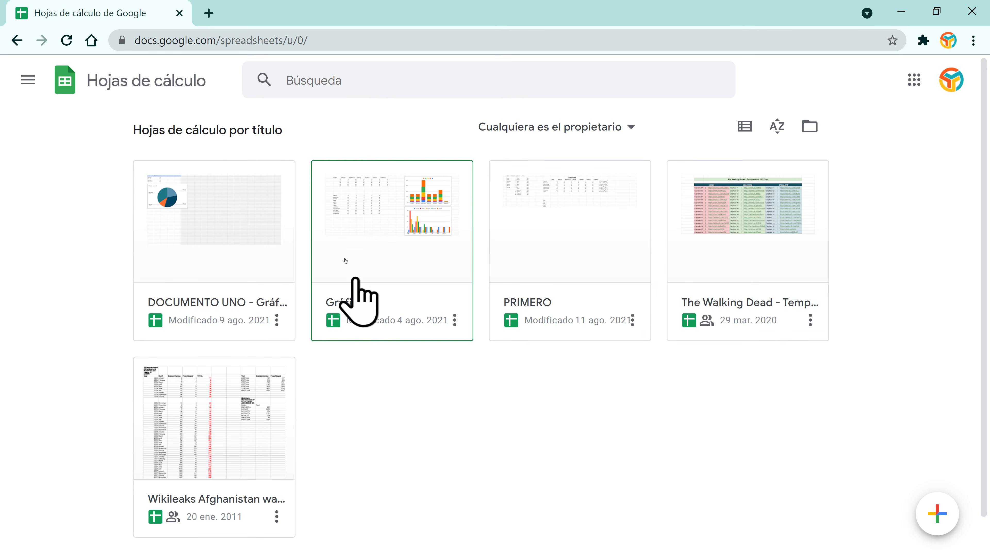
pyautogui.click(635, 123)
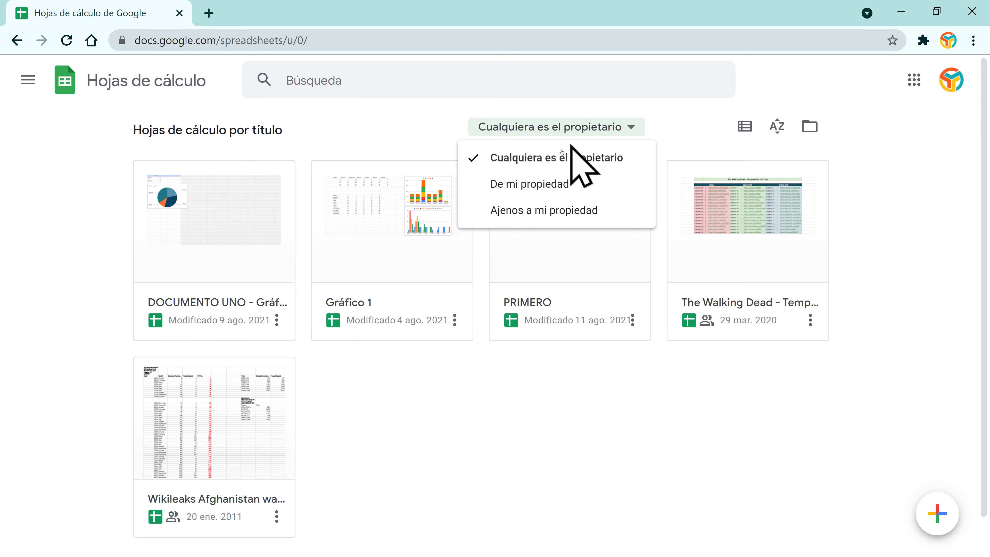
pyautogui.click(546, 186)
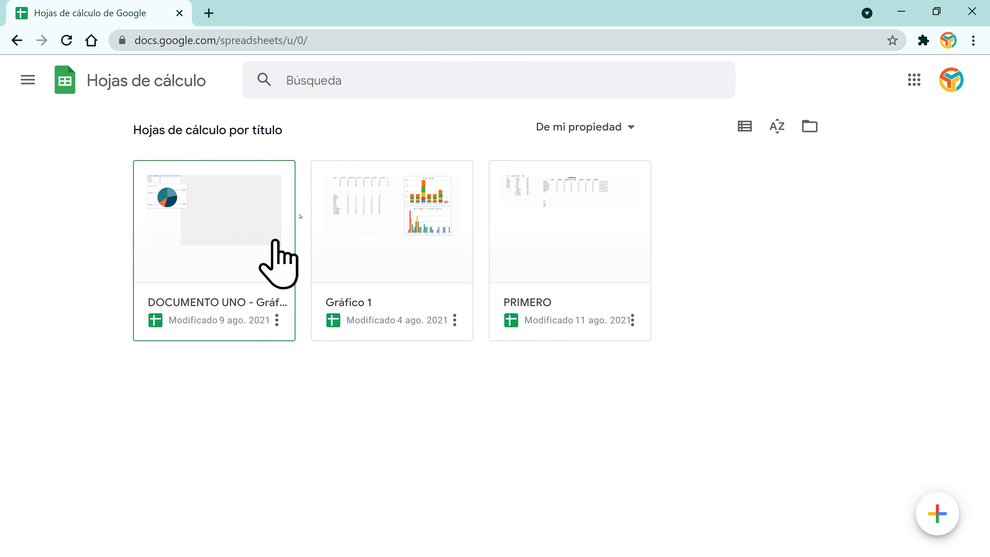
# Step: Star the PRIMERO spreadsheet, then return home and open the Abrir un archivo picker
pyautogui.click(555, 237)
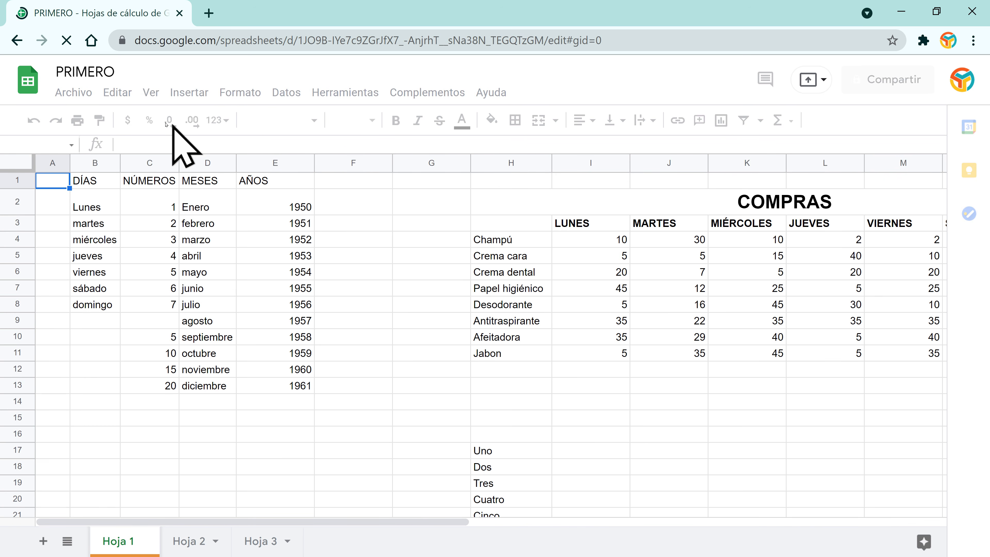
pyautogui.click(140, 70)
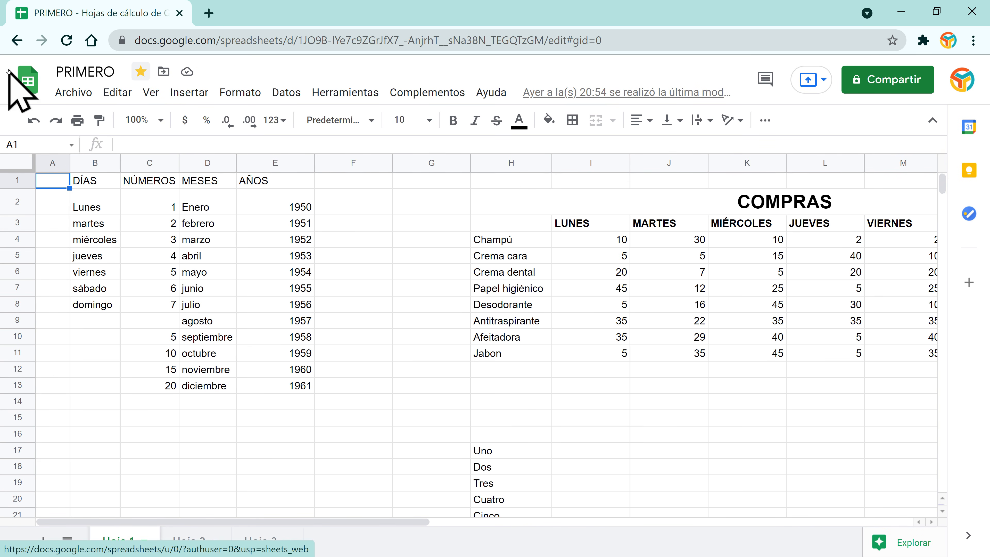
pyautogui.click(27, 80)
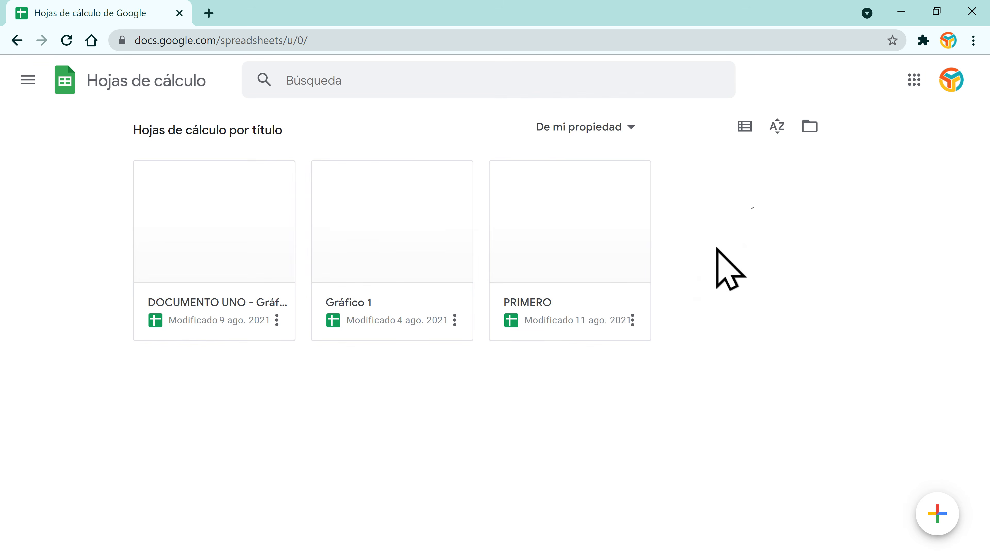
pyautogui.click(810, 127)
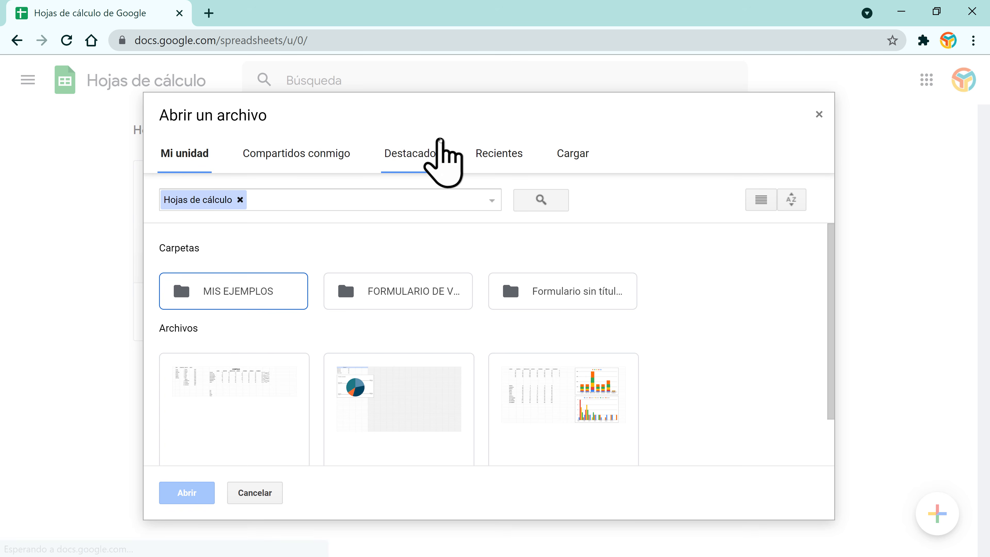
# Step: Browse the picker's Destacados and Recientes views, then choose uploading a file from the device
pyautogui.click(412, 156)
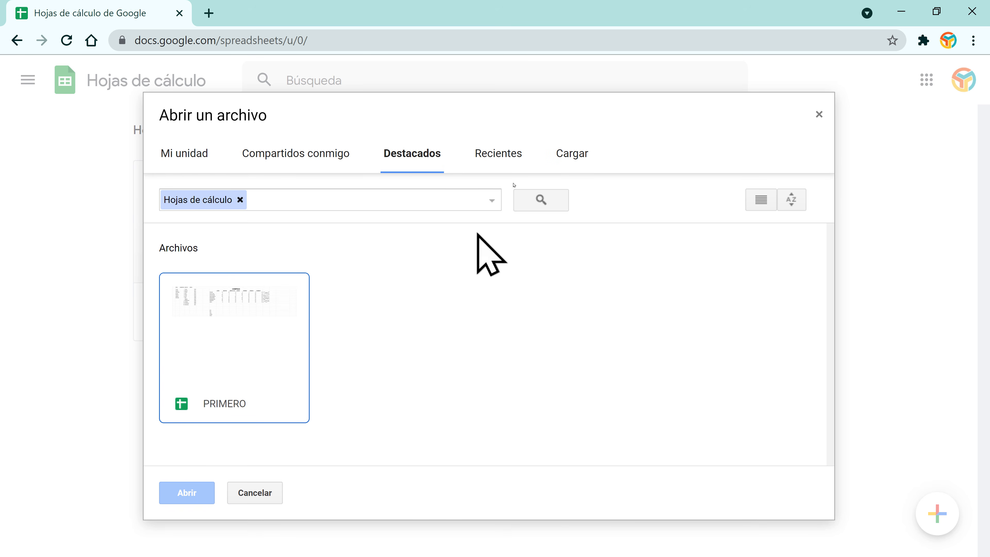
pyautogui.click(507, 154)
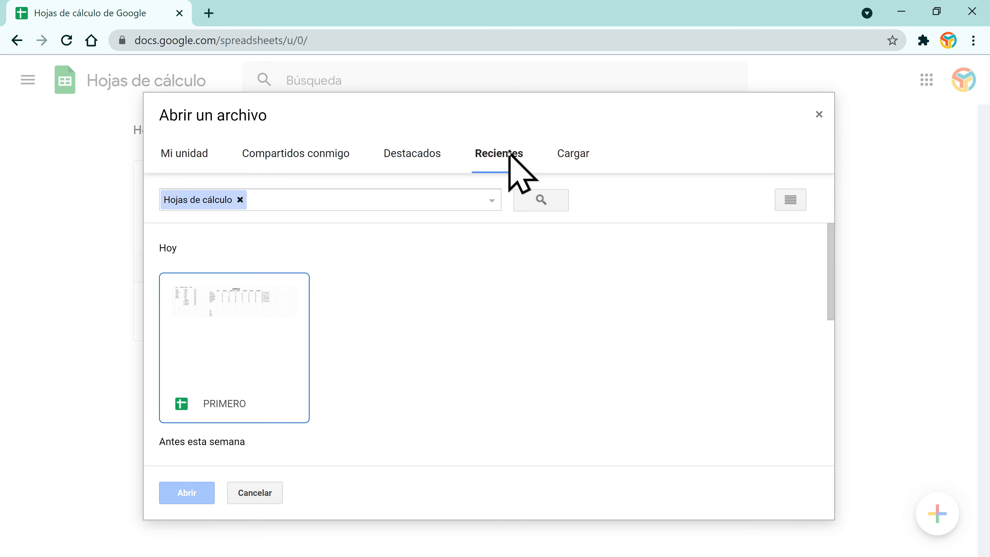
pyautogui.click(571, 155)
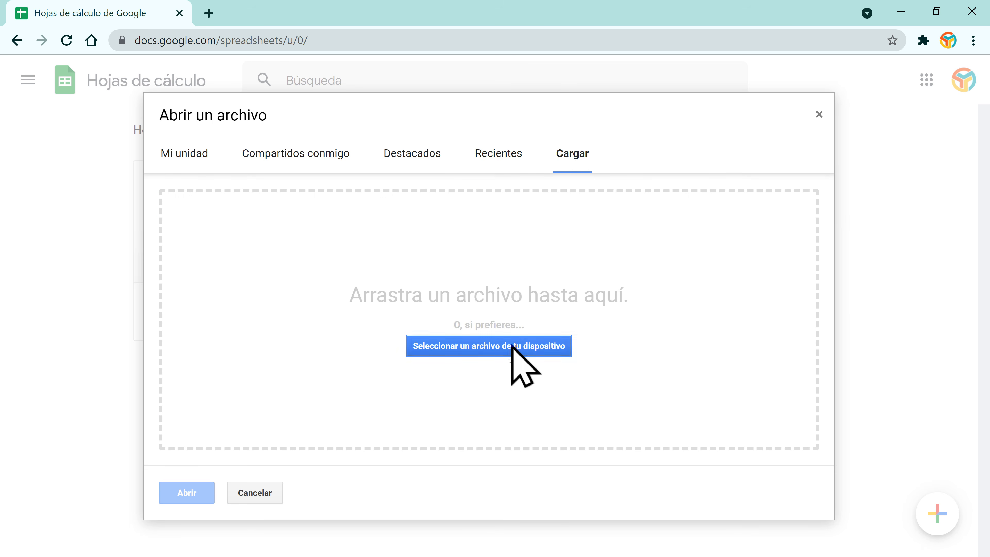
pyautogui.click(449, 350)
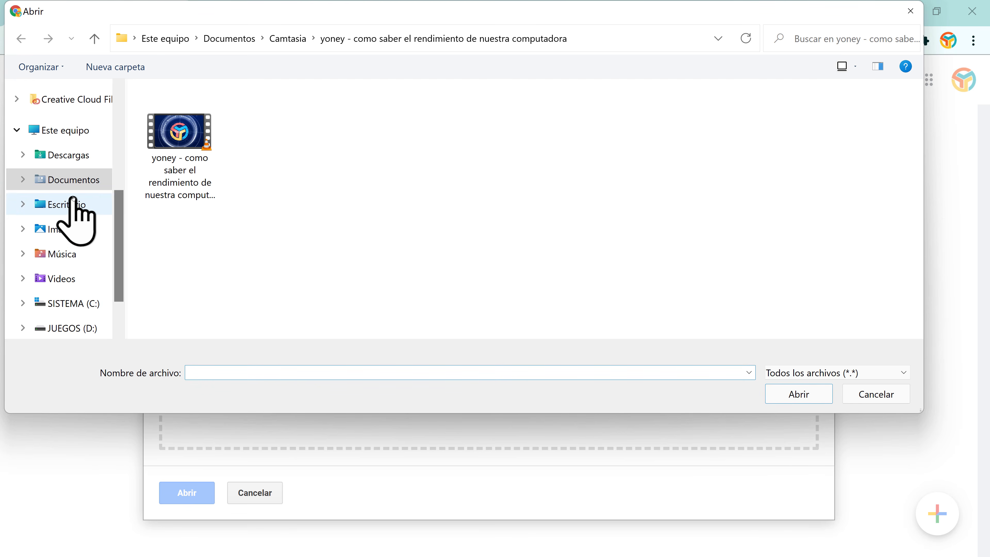
# Step: Upload inventario.xlsx from the Escritorio folder
pyautogui.click(69, 208)
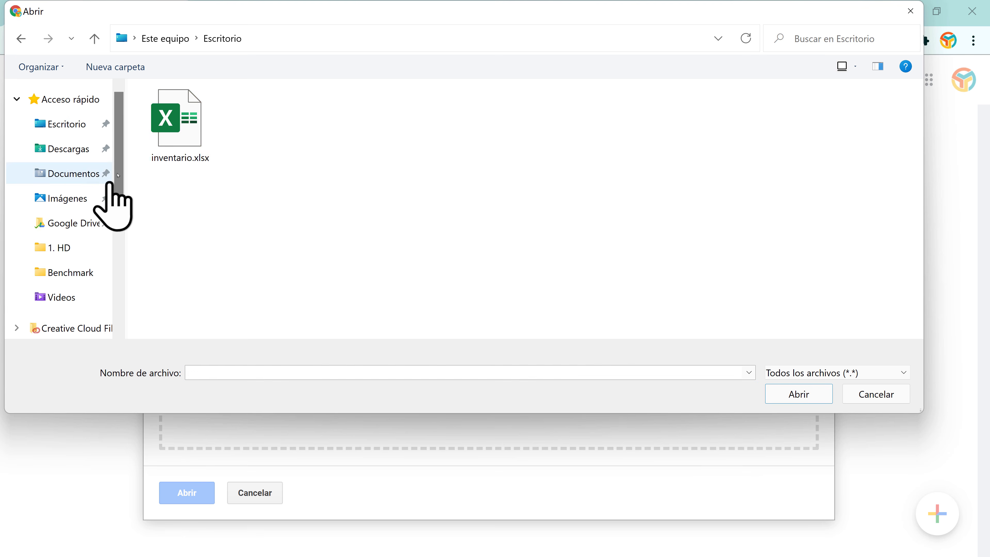
pyautogui.click(175, 135)
pyautogui.click(784, 397)
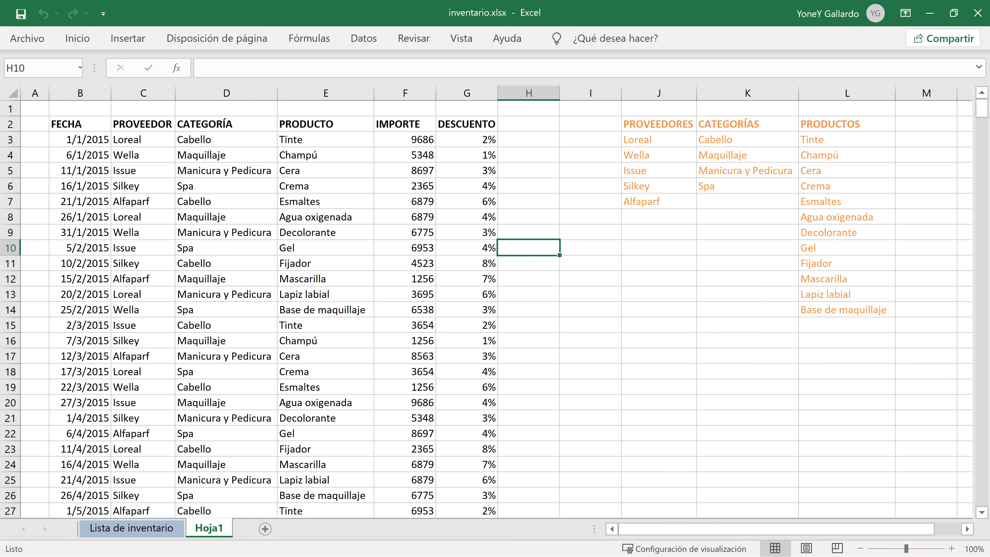
# Step: Review the Lista de inventario sheet in Excel, selecting cell D6 (Artículo 3)
pyautogui.click(148, 528)
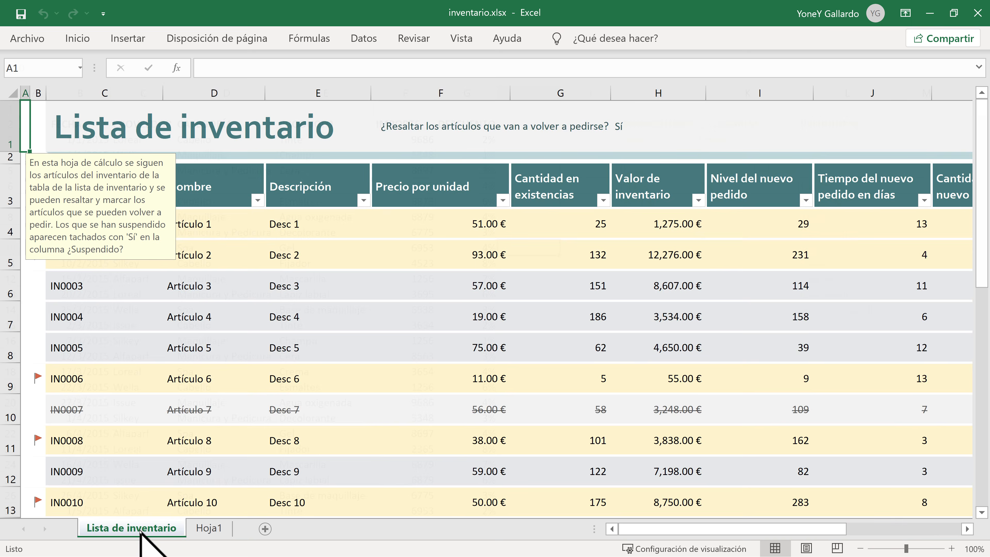
pyautogui.click(258, 296)
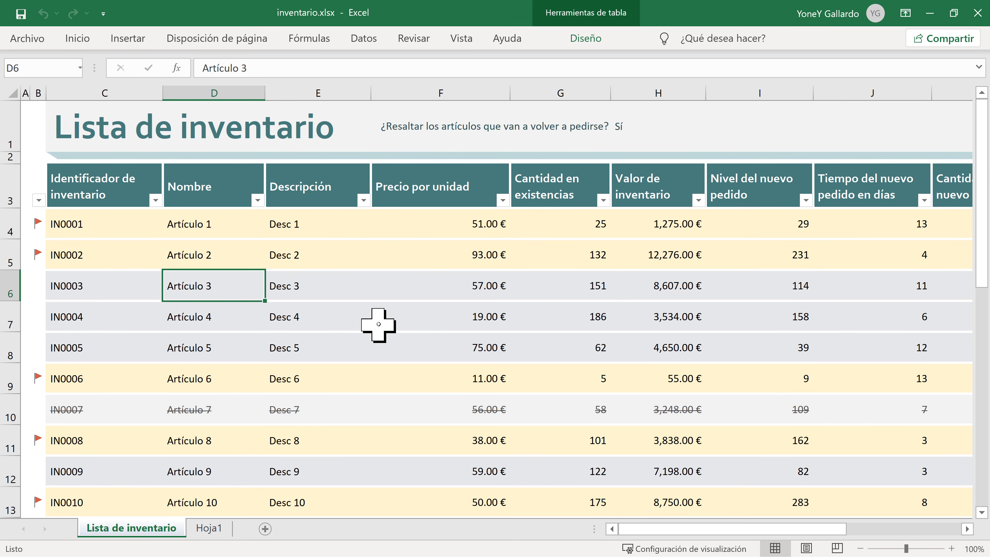
pyautogui.scroll(-9, 377, 326)
pyautogui.scroll(9, 377, 326)
pyautogui.scroll(1, 377, 327)
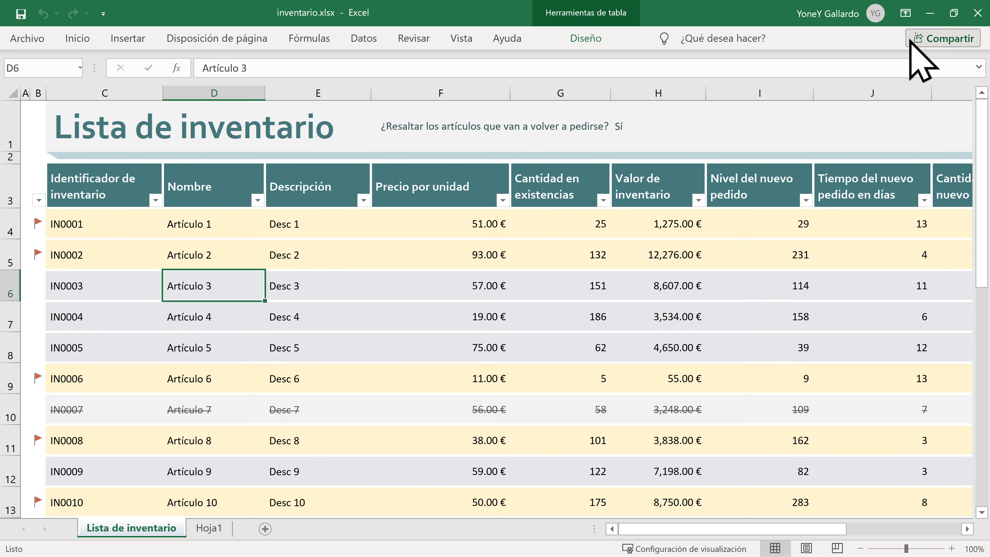
# Step: Close Excel, dismiss the uploaded sheet's #ERROR! popup, and return to the spreadsheet list
pyautogui.click(978, 13)
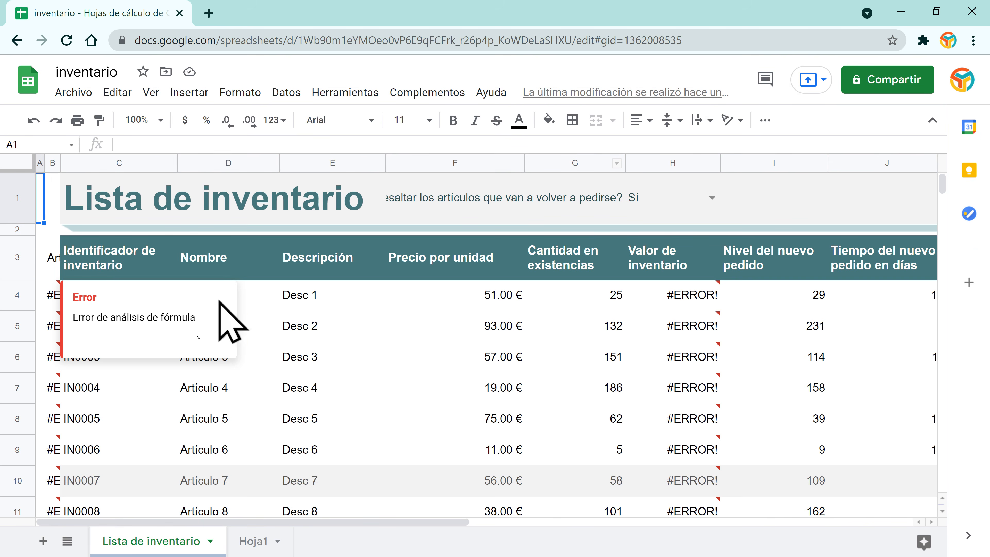
pyautogui.click(356, 362)
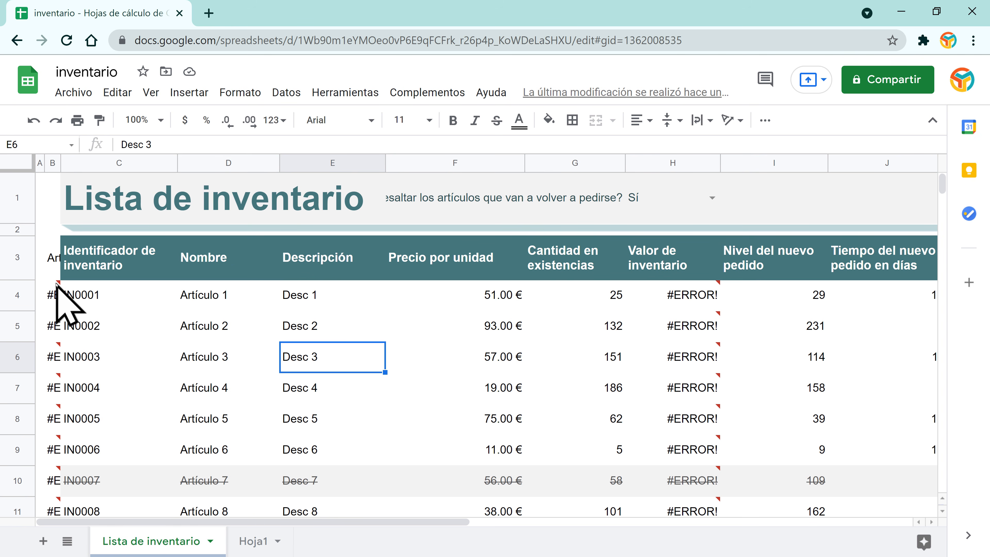
pyautogui.moveTo(57, 288)
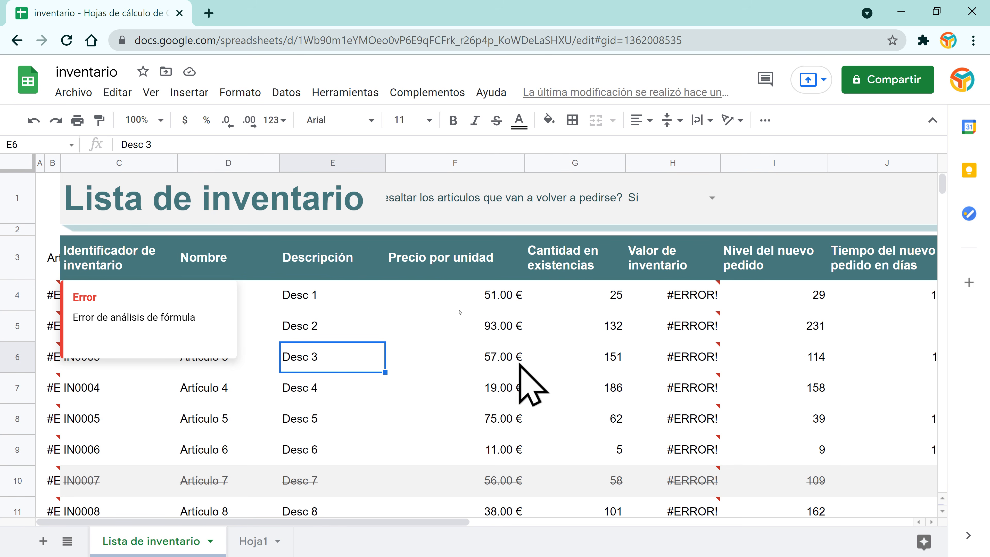
pyautogui.click(30, 85)
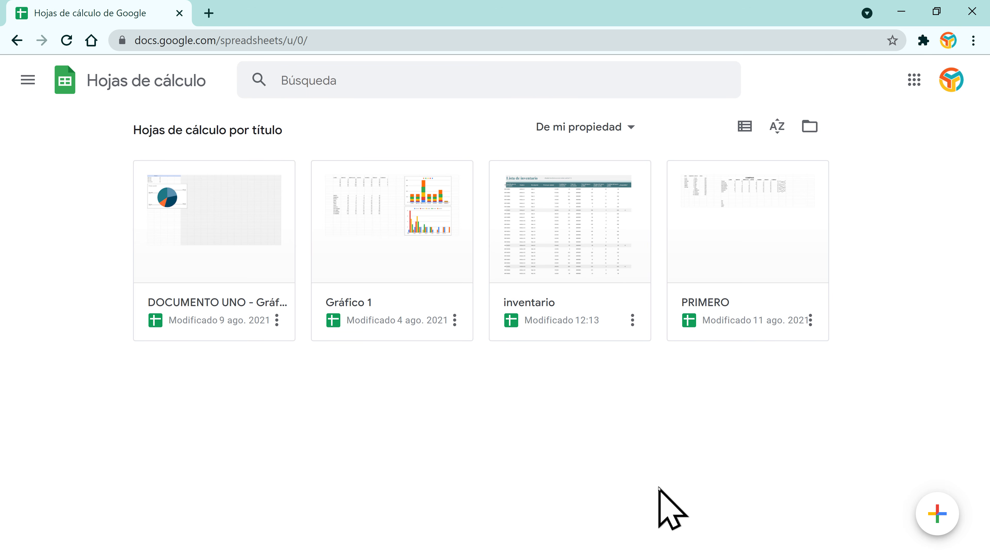
# Step: Create a spreadsheet from the Ventajas e inconvenientes template in the template gallery
pyautogui.moveTo(932, 515)
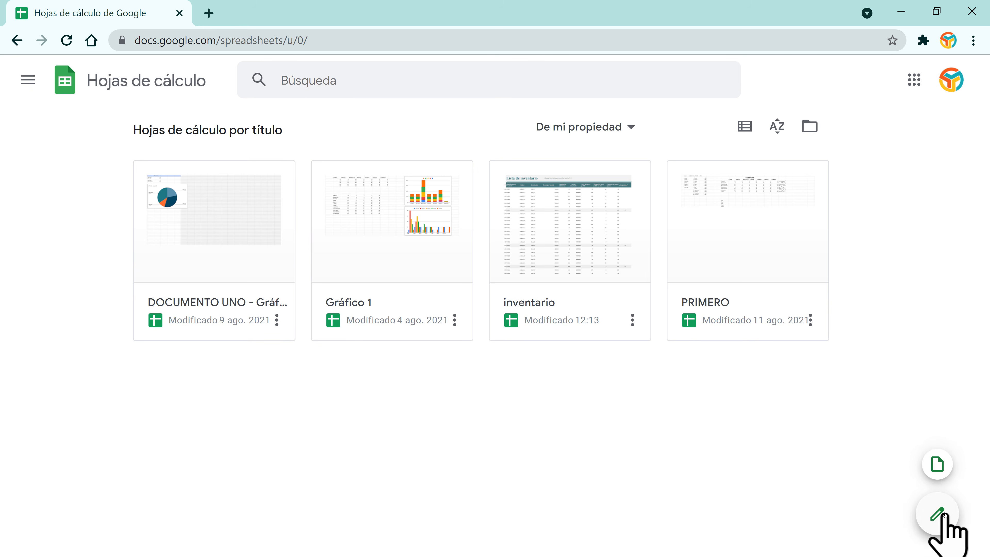
pyautogui.click(940, 462)
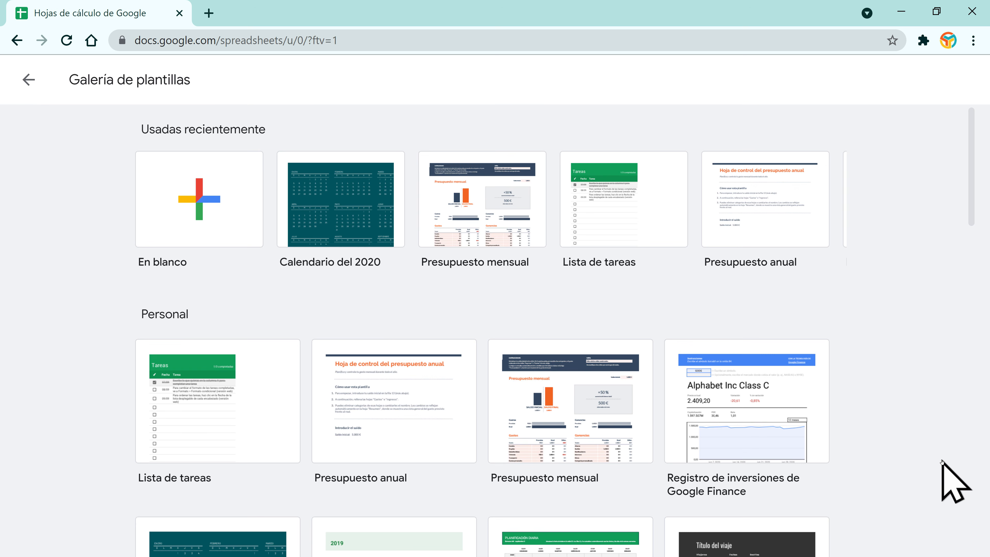
pyautogui.scroll(-7, 581, 420)
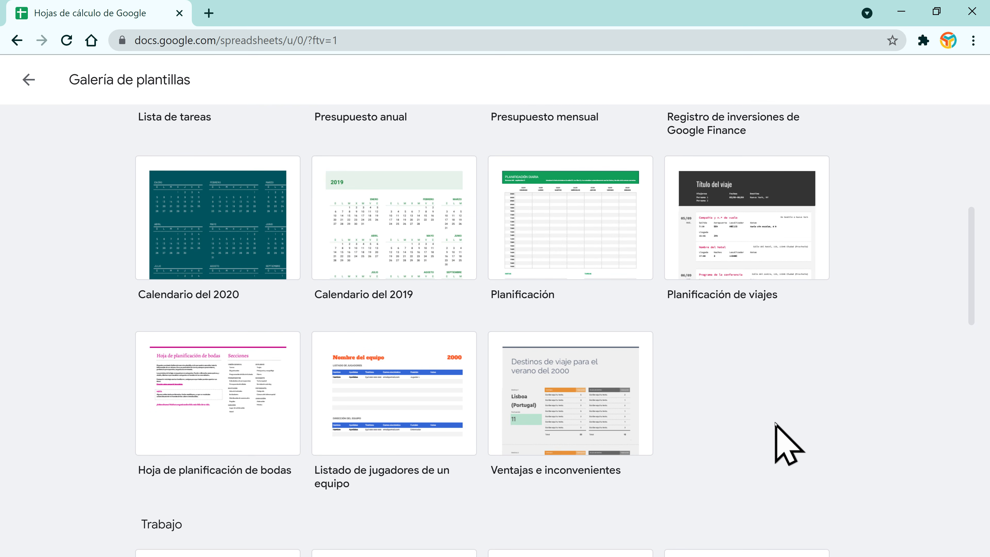
pyautogui.scroll(-4, 777, 427)
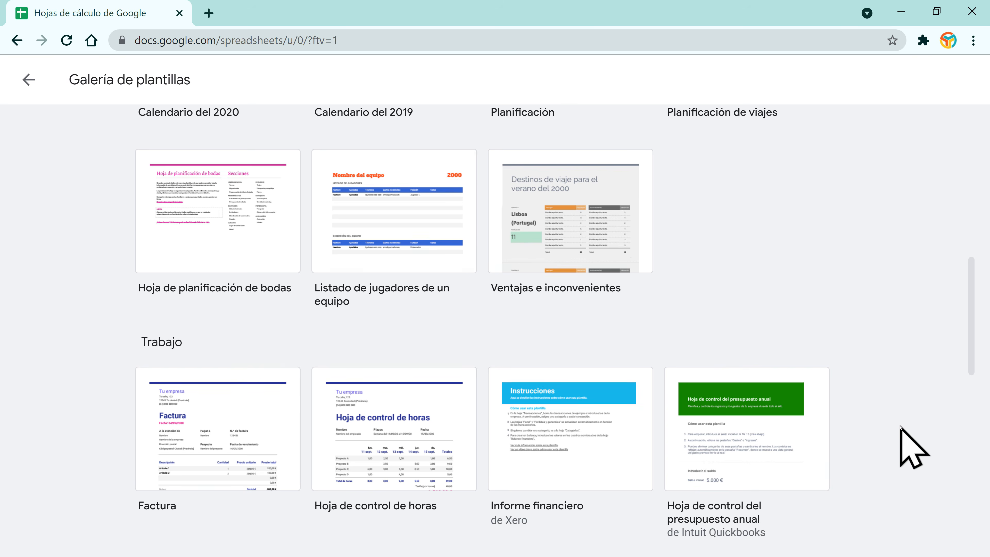
pyautogui.scroll(-4, 900, 429)
pyautogui.scroll(4, 906, 449)
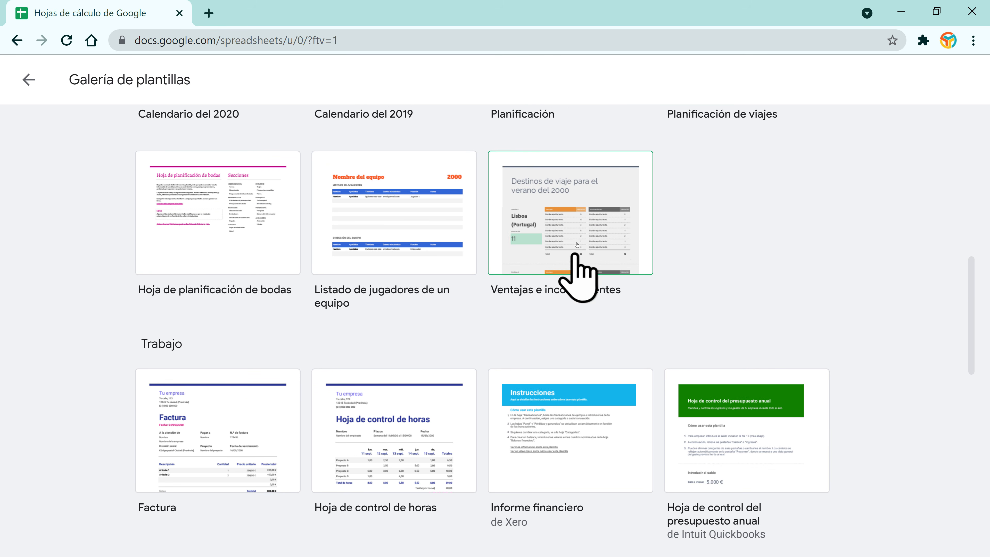
pyautogui.click(588, 262)
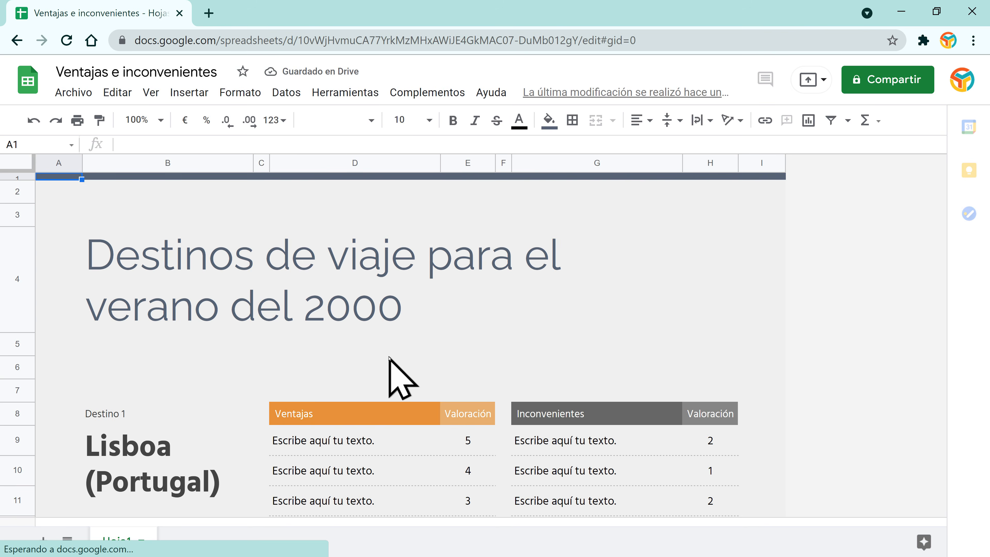
# Step: Look through the new pros-and-cons sheet and return to the spreadsheet list
pyautogui.scroll(-5, 336, 265)
pyautogui.scroll(-5, 562, 347)
pyautogui.scroll(-5, 563, 347)
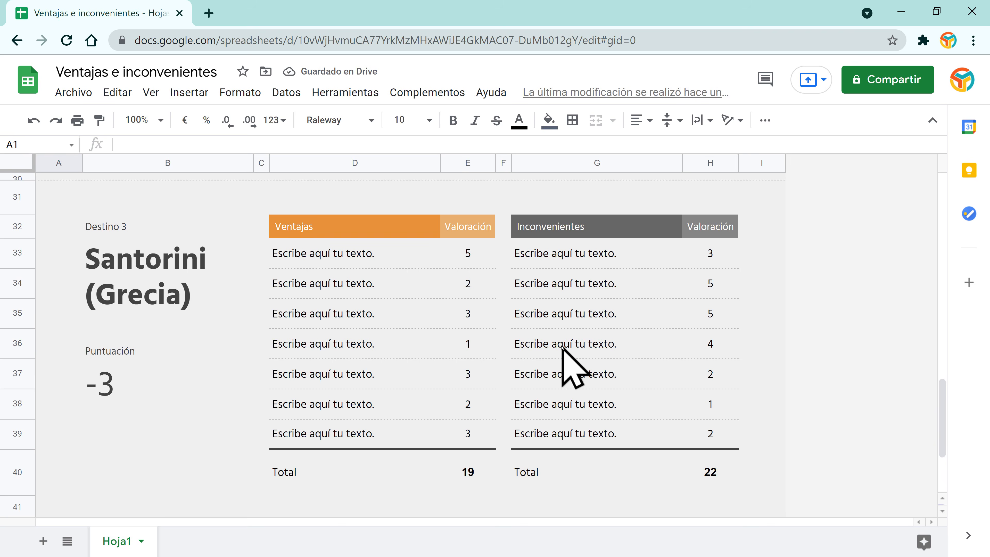
pyautogui.scroll(15, 565, 365)
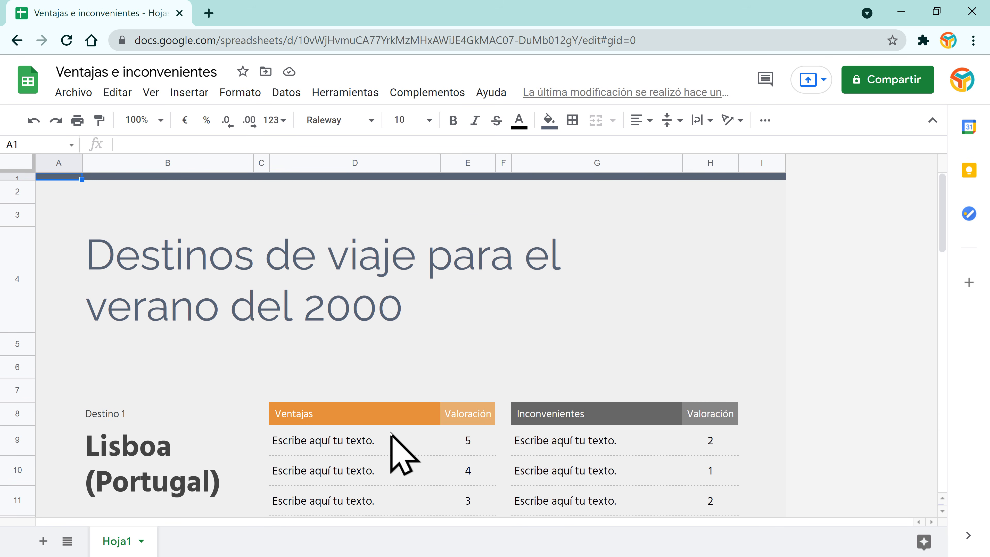
pyautogui.click(29, 74)
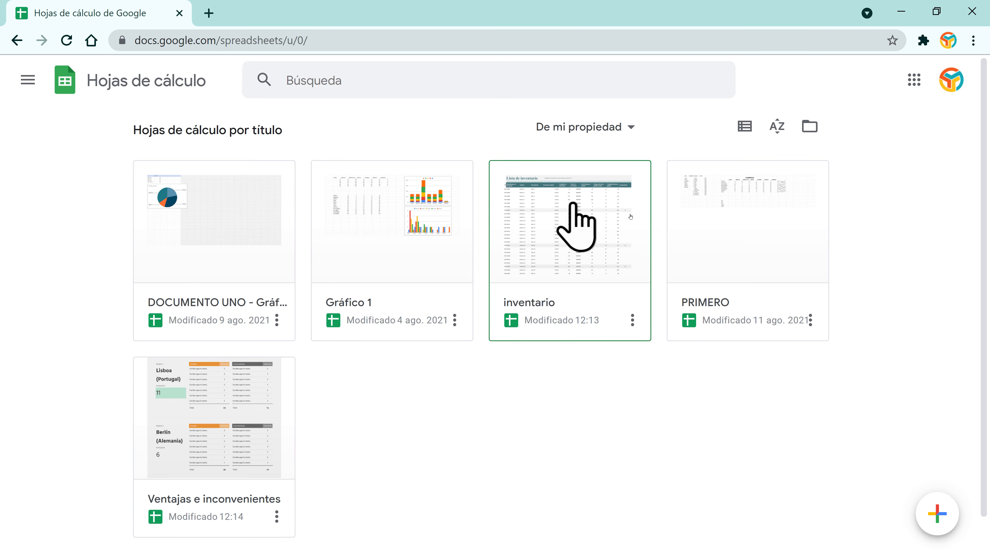
# Step: Create a new blank spreadsheet and select cell B2
pyautogui.click(229, 390)
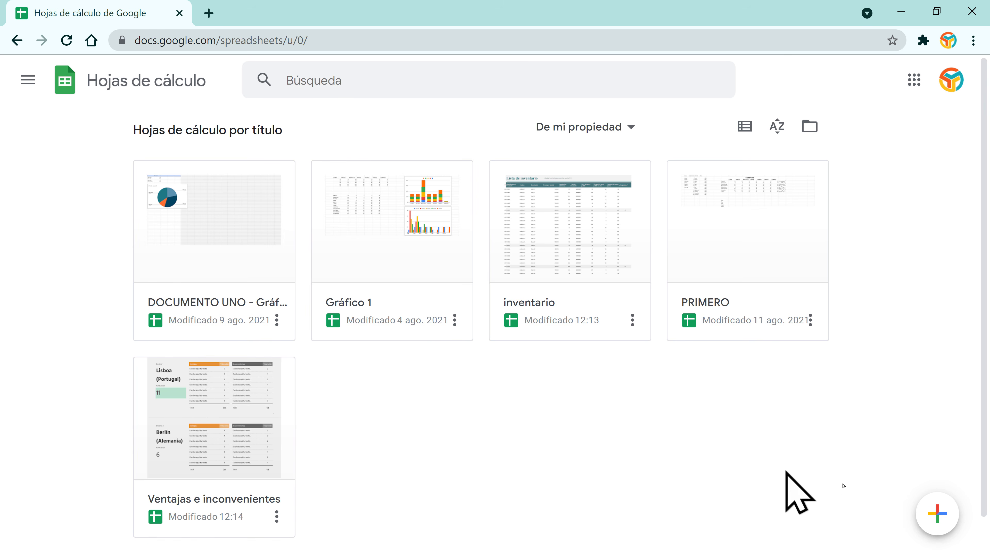
pyautogui.moveTo(936, 516)
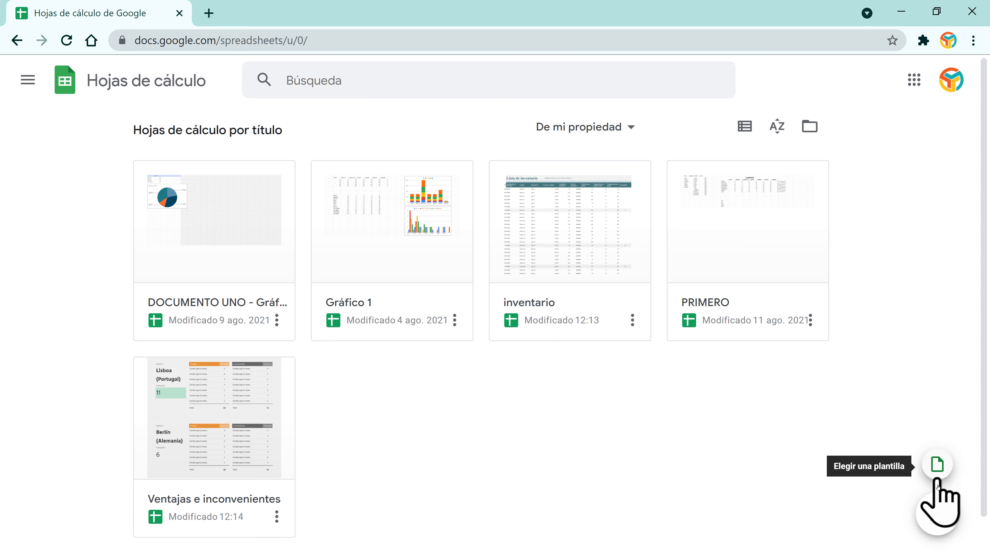
pyautogui.click(939, 515)
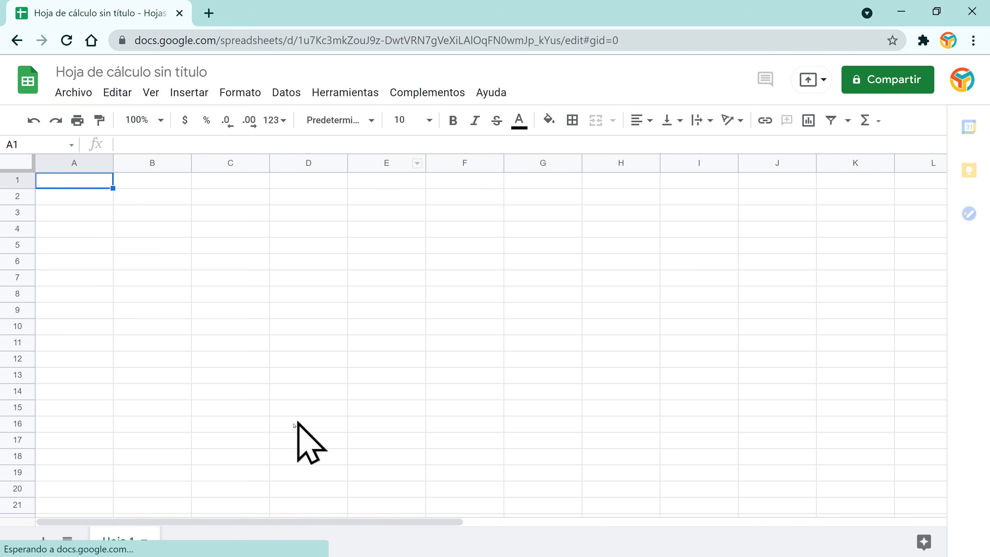
pyautogui.click(129, 197)
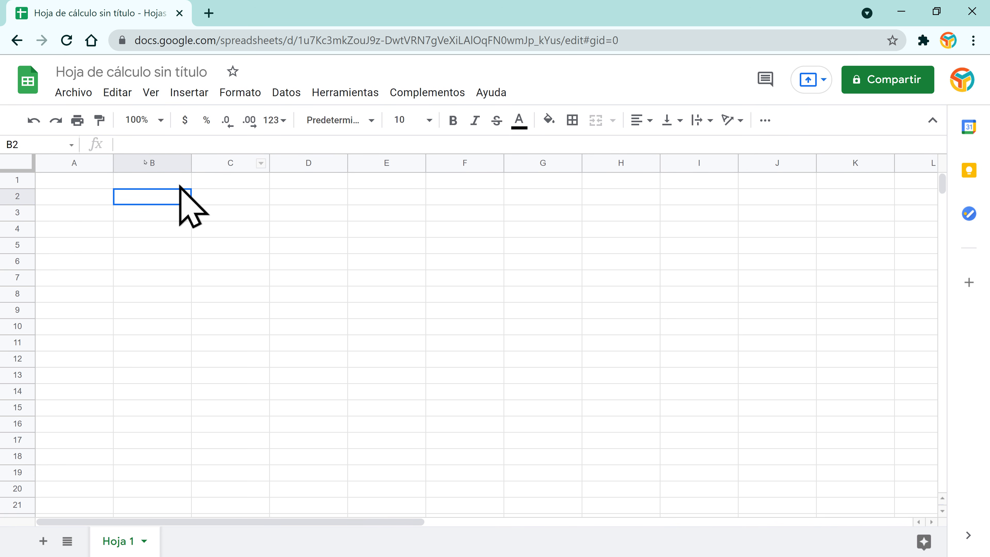
# Step: Return to the spreadsheet list and start another blank untitled spreadsheet
pyautogui.click(27, 79)
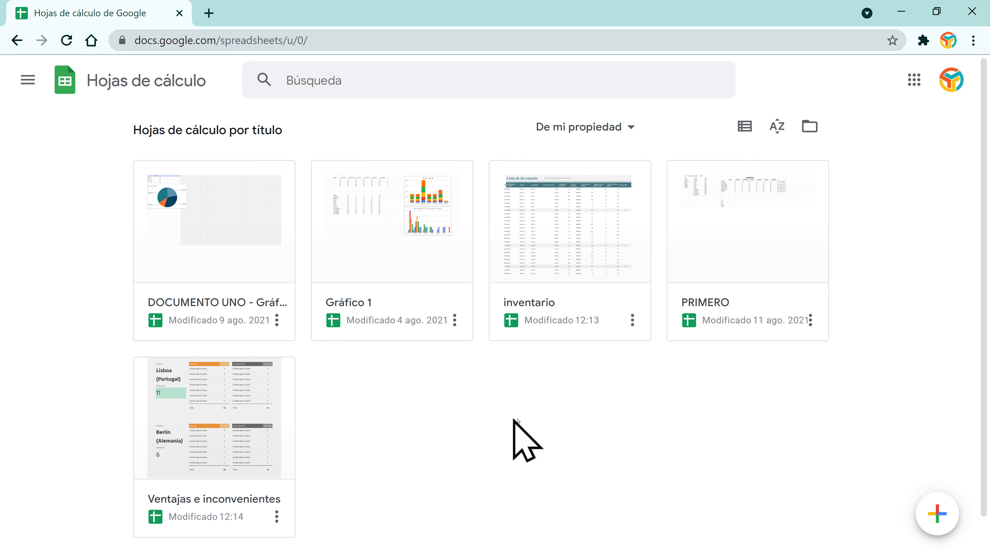
pyautogui.scroll(-1, 597, 460)
pyautogui.scroll(1, 600, 462)
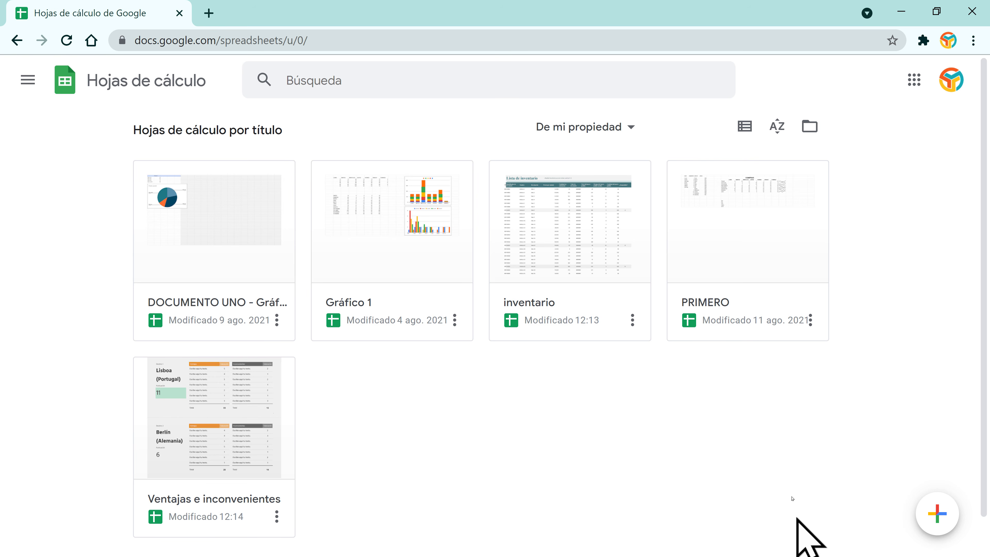
pyautogui.click(940, 519)
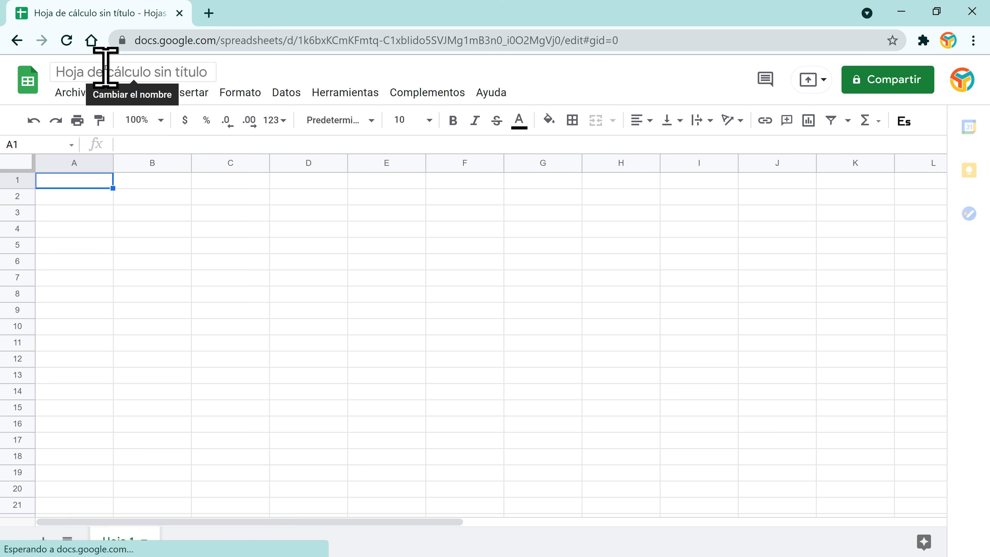
# Step: Replace the title 'Hoja de cálculo sin título' with 'SEGUNDO DOCUMENTO'
pyautogui.click(138, 70)
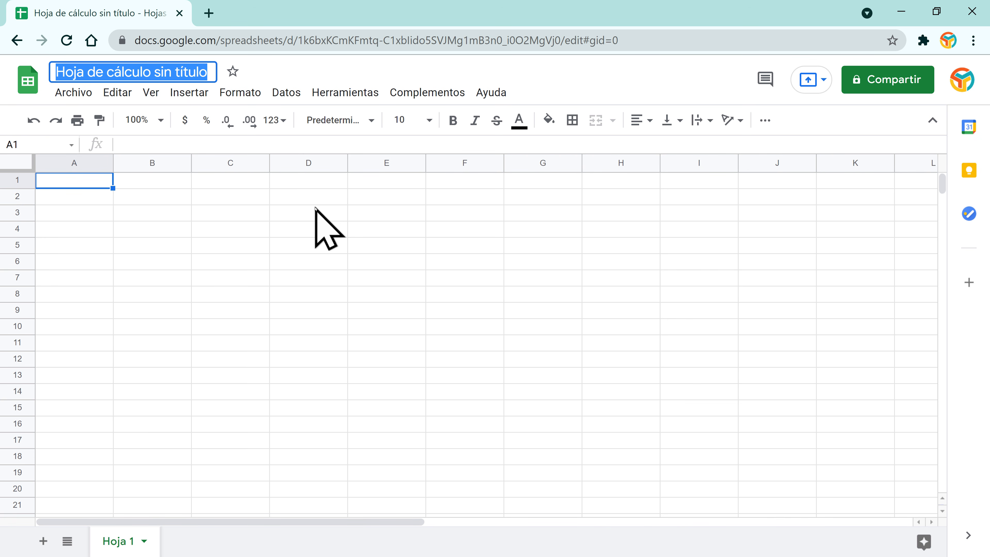
pyautogui.write('SEGUNDO DOCUMENTO')
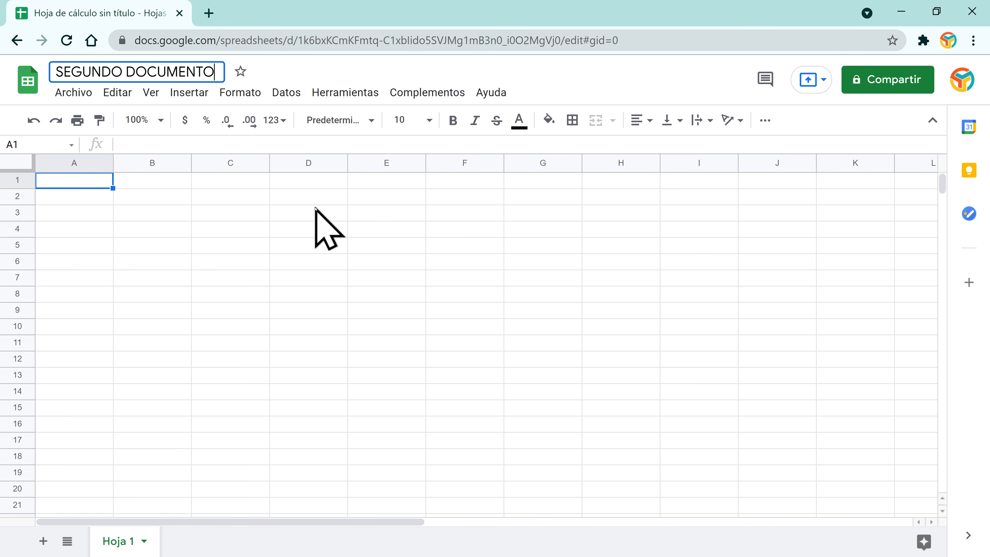
pyautogui.press('Return')
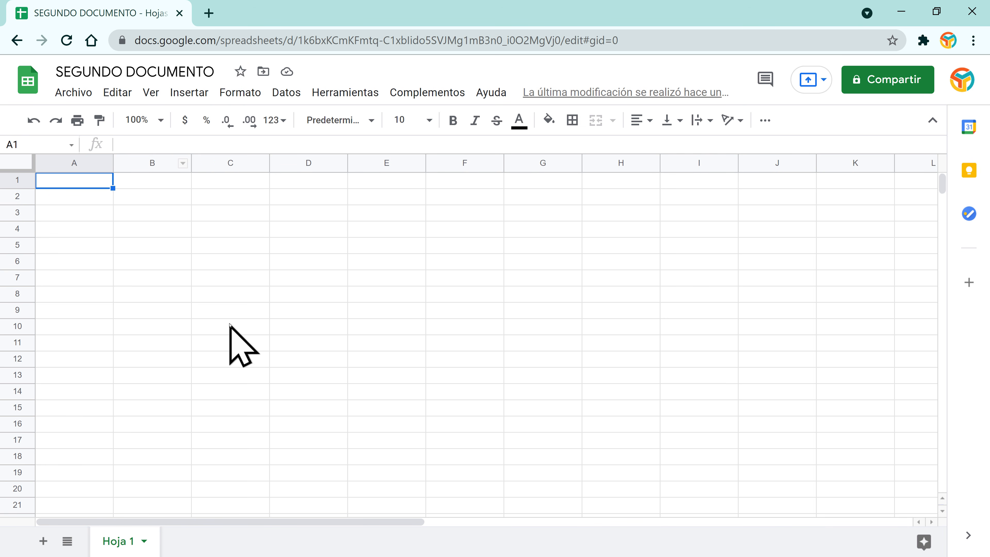
# Step: Move the spreadsheet from Mi unidad into the MIS EJEMPLOS folder and dismiss the confirmation
pyautogui.click(262, 71)
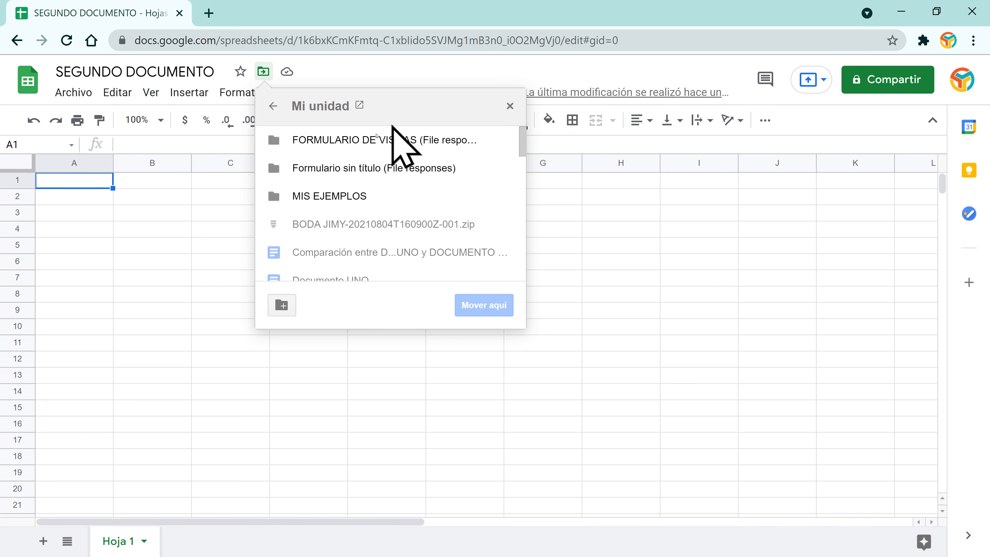
pyautogui.click(324, 197)
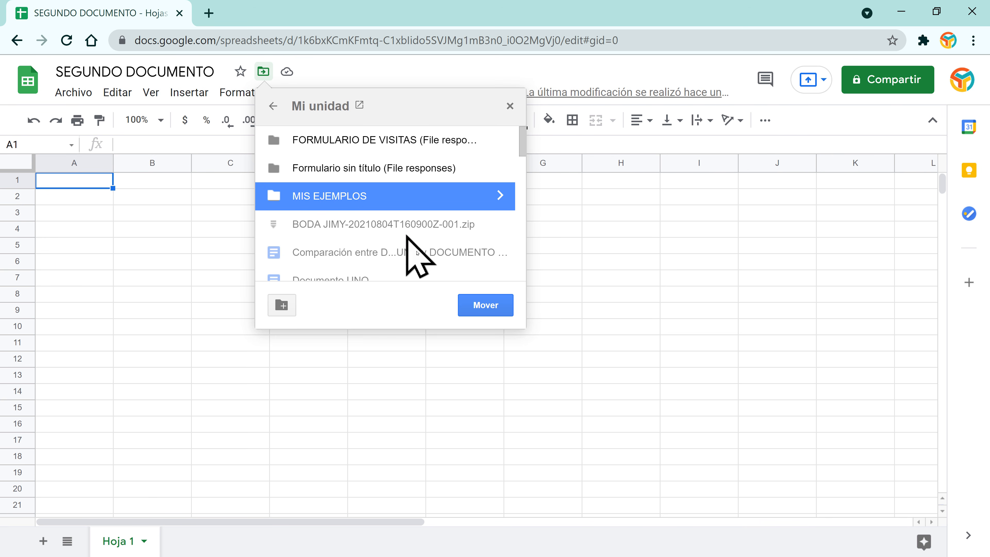
pyautogui.click(484, 305)
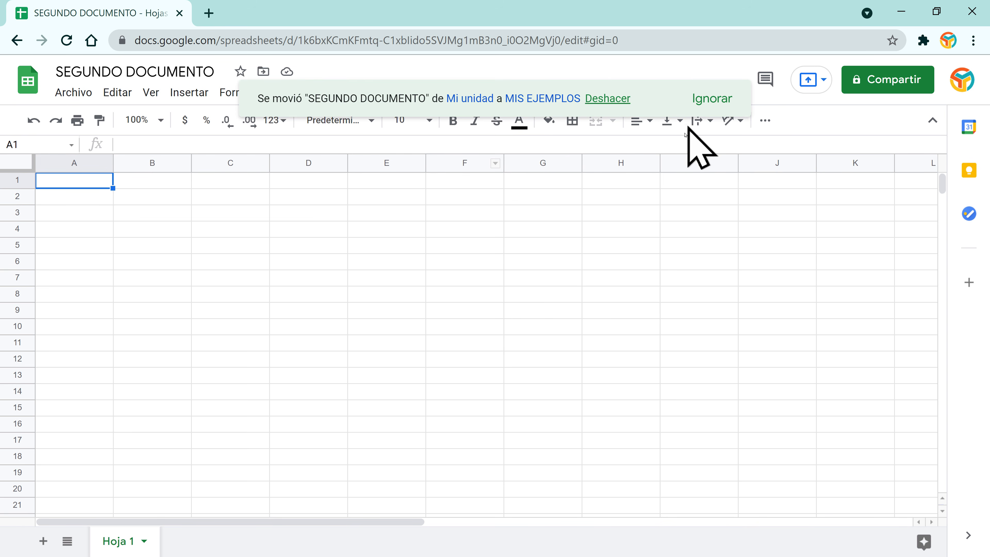
pyautogui.click(710, 99)
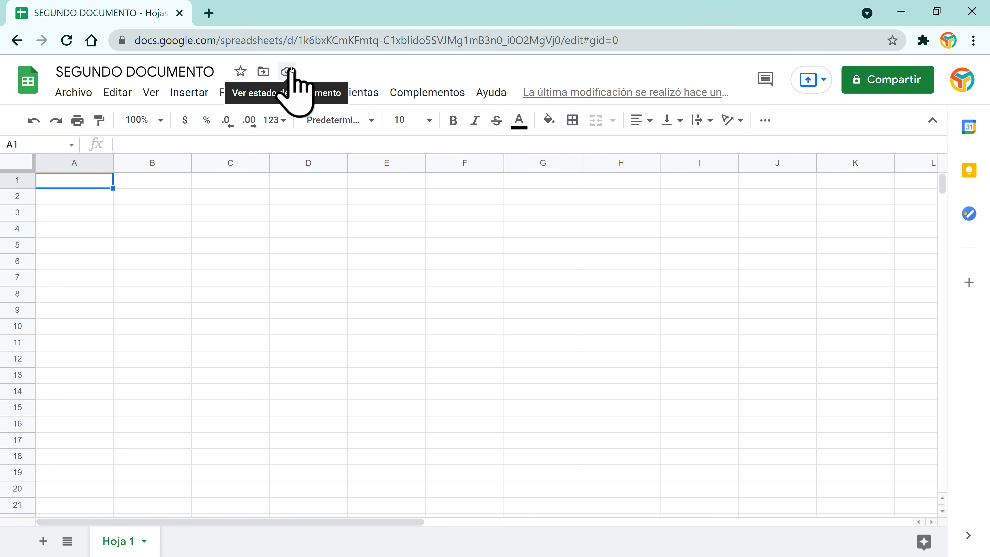
pyautogui.click(766, 80)
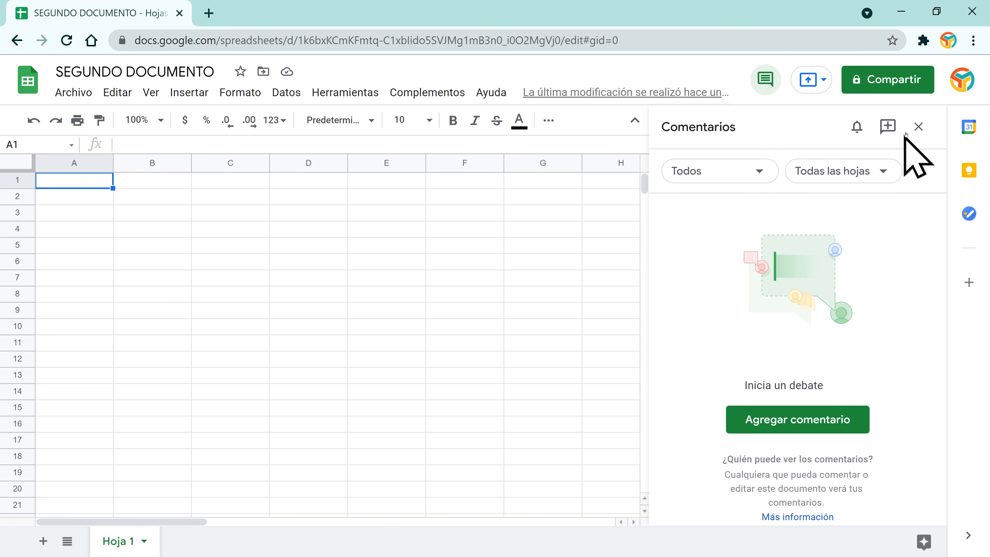
pyautogui.click(919, 126)
pyautogui.click(312, 230)
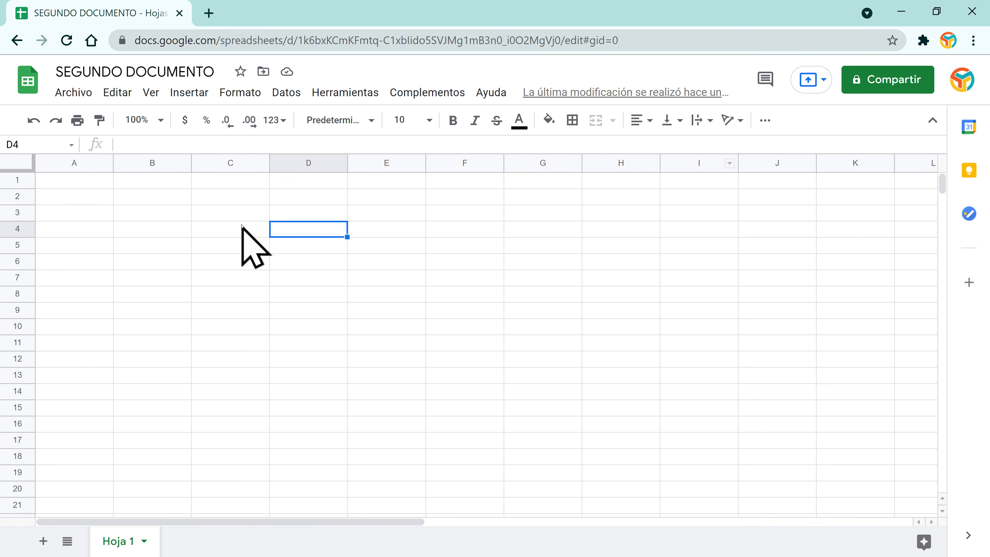
pyautogui.click(221, 211)
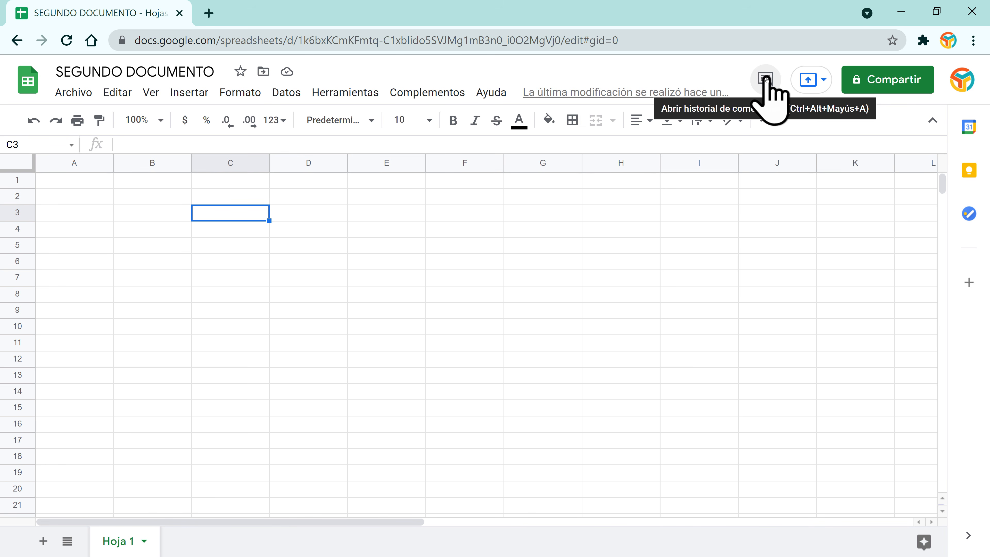
pyautogui.click(322, 212)
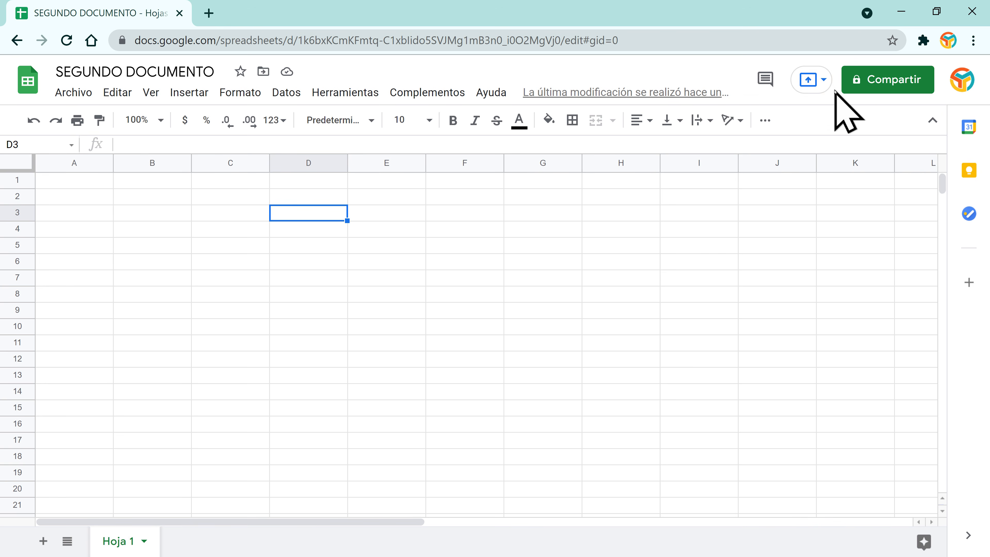
pyautogui.click(826, 80)
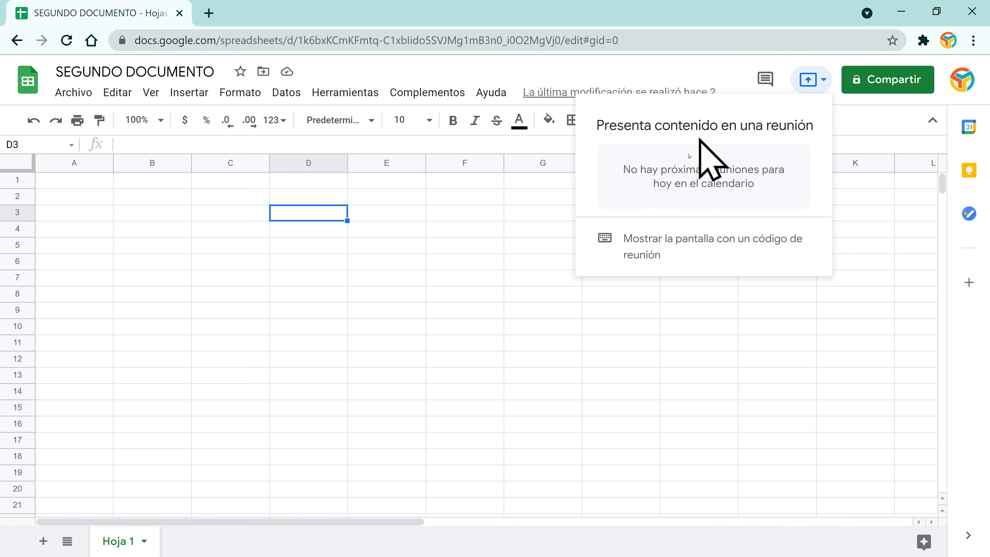
pyautogui.press('Escape')
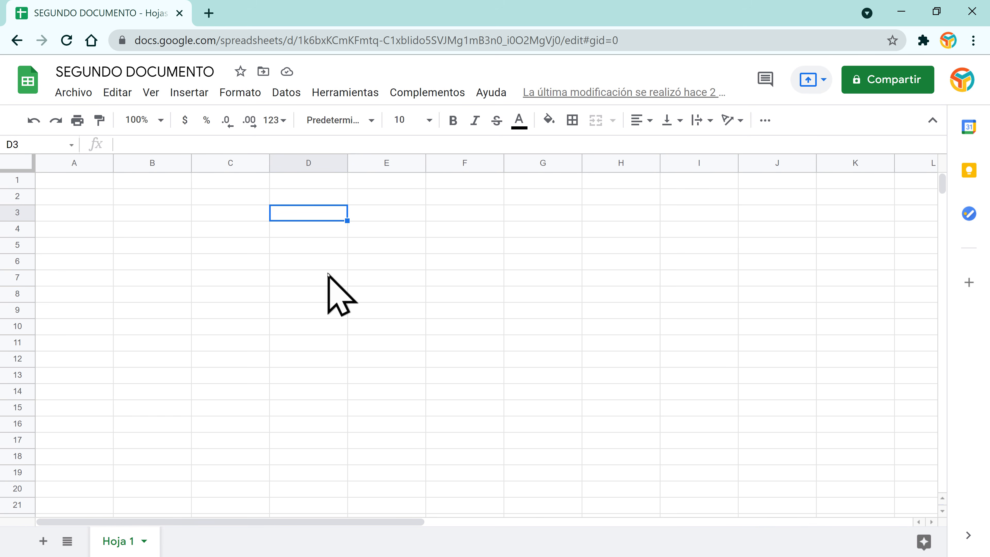
# Step: In the Compartir dialog, start adding a suggested contact, then cancel so no collaborator is added
pyautogui.click(895, 80)
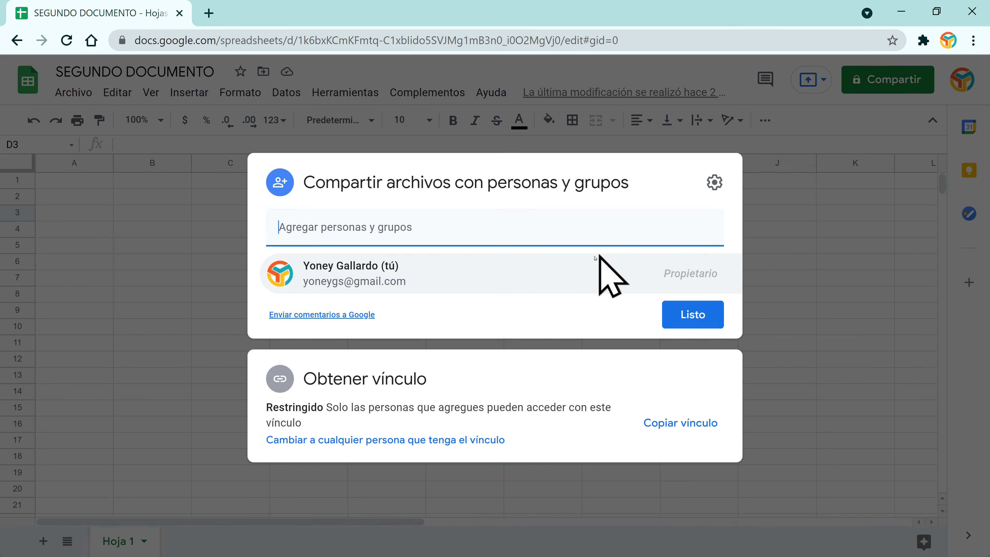
pyautogui.click(378, 234)
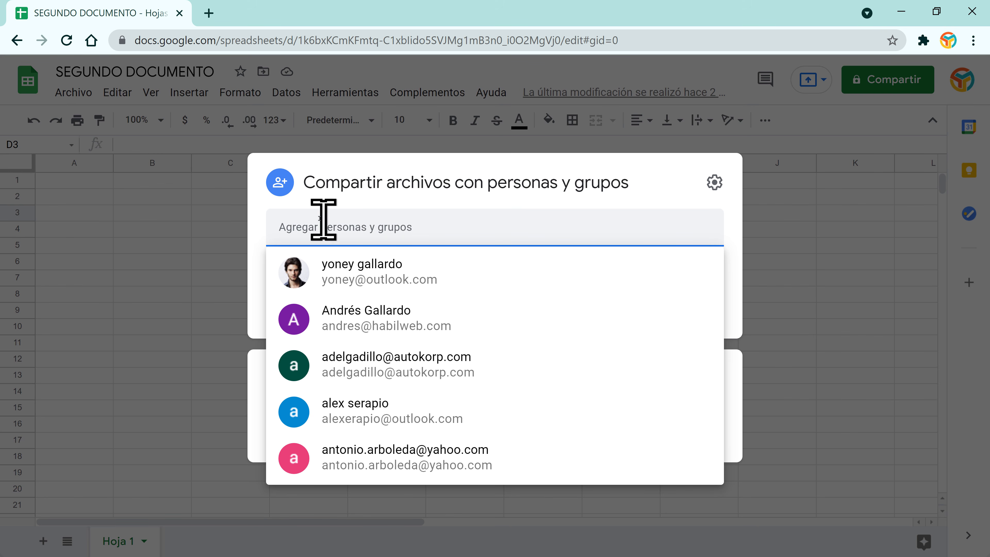
pyautogui.click(374, 272)
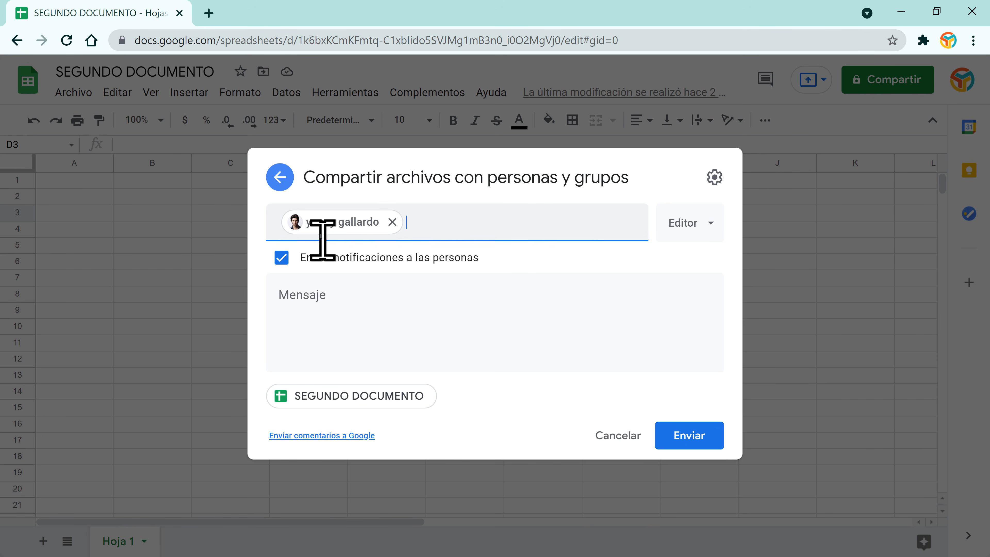
pyautogui.moveTo(330, 226)
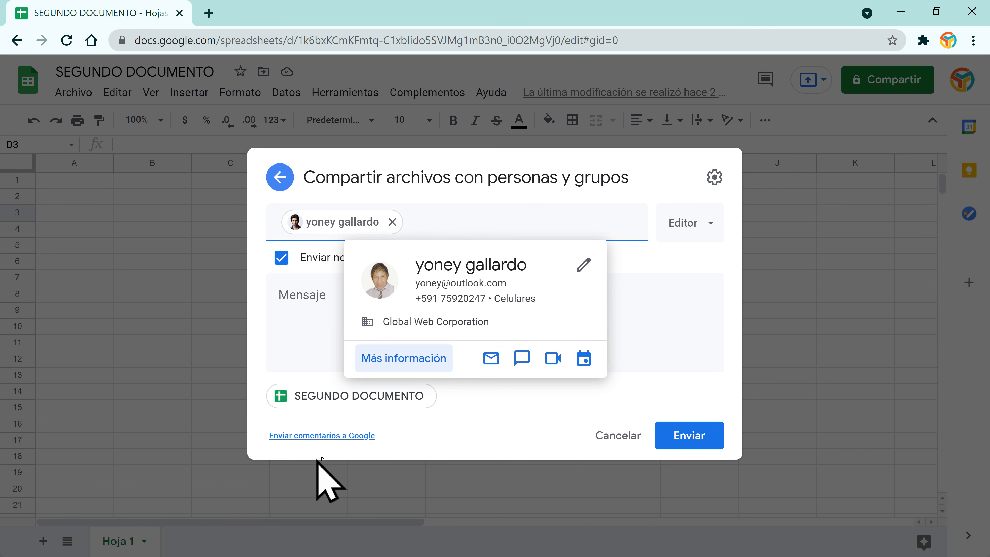
pyautogui.click(619, 436)
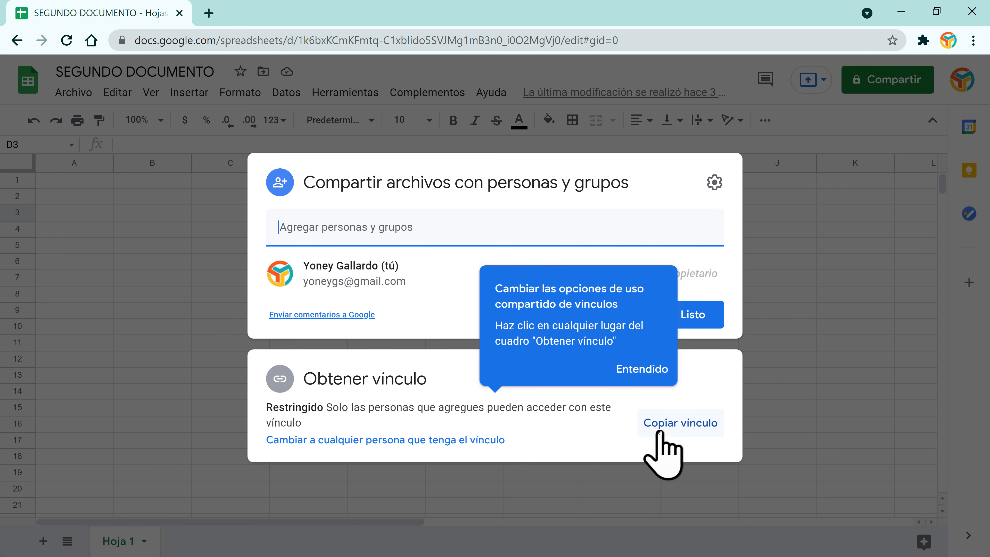
pyautogui.click(442, 441)
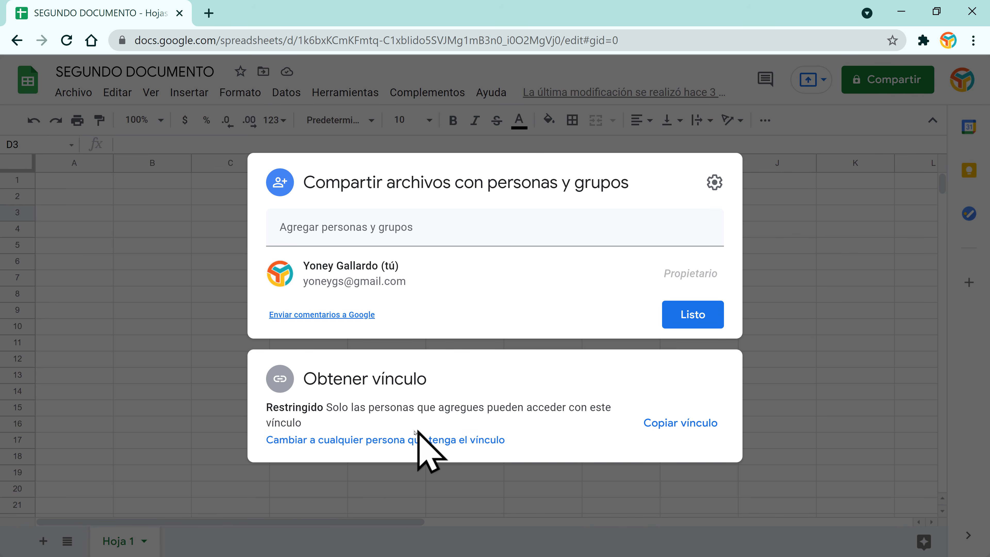
# Step: Change link access to anyone with the link, with the role set to Lector
pyautogui.click(392, 441)
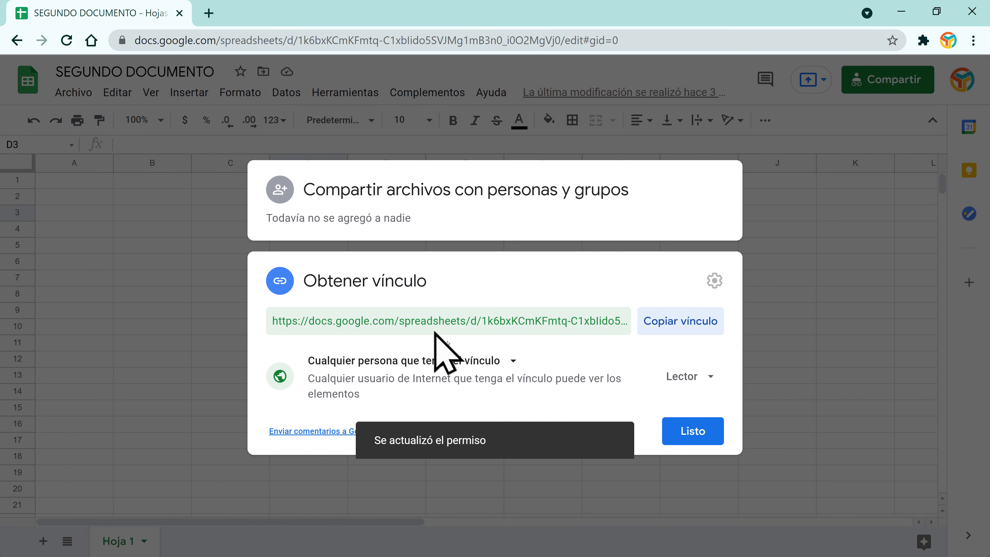
pyautogui.click(712, 377)
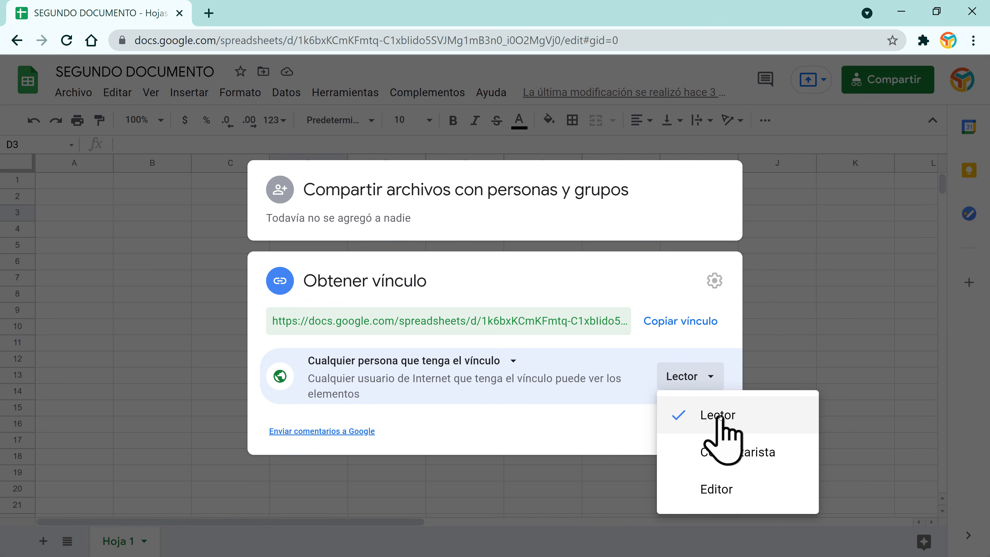
pyautogui.click(738, 457)
pyautogui.click(709, 386)
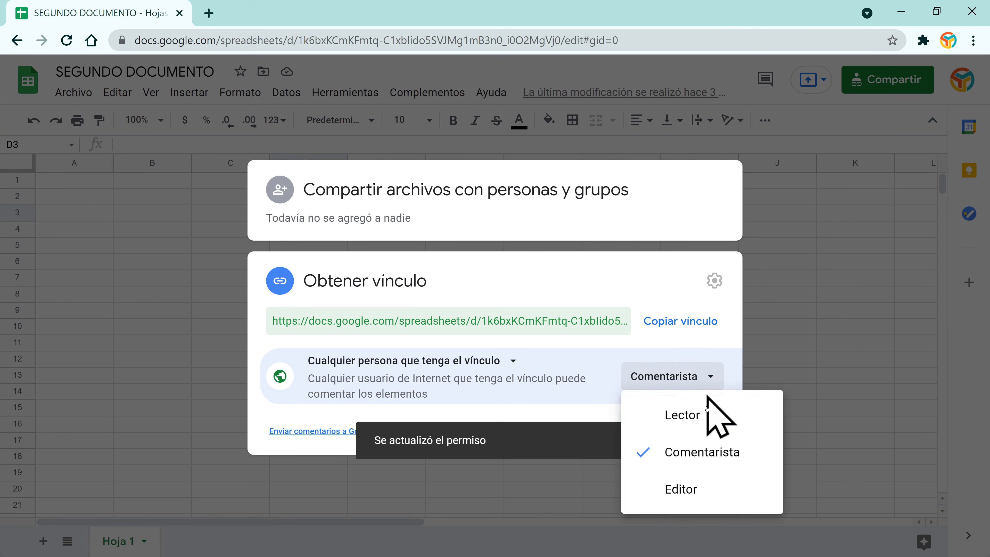
pyautogui.click(698, 493)
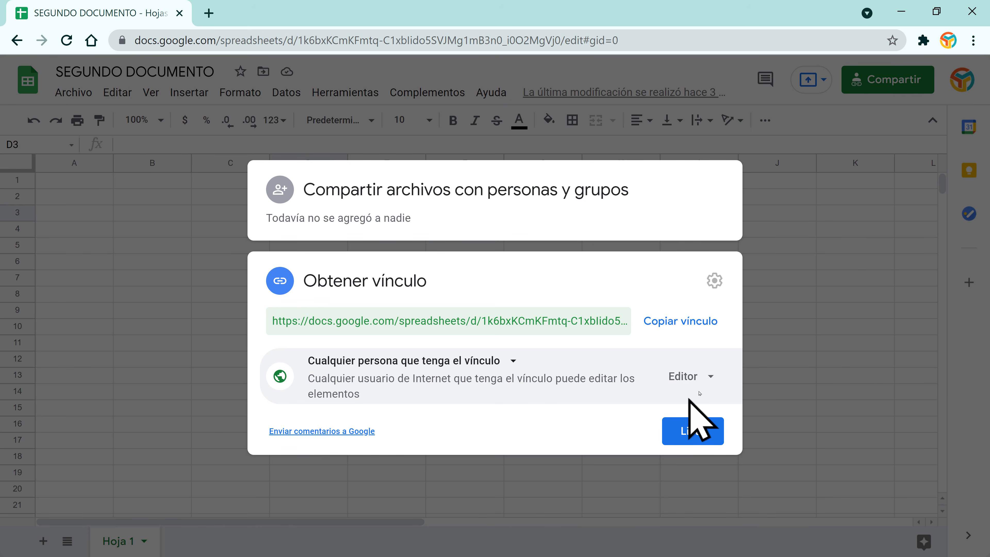
pyautogui.click(707, 377)
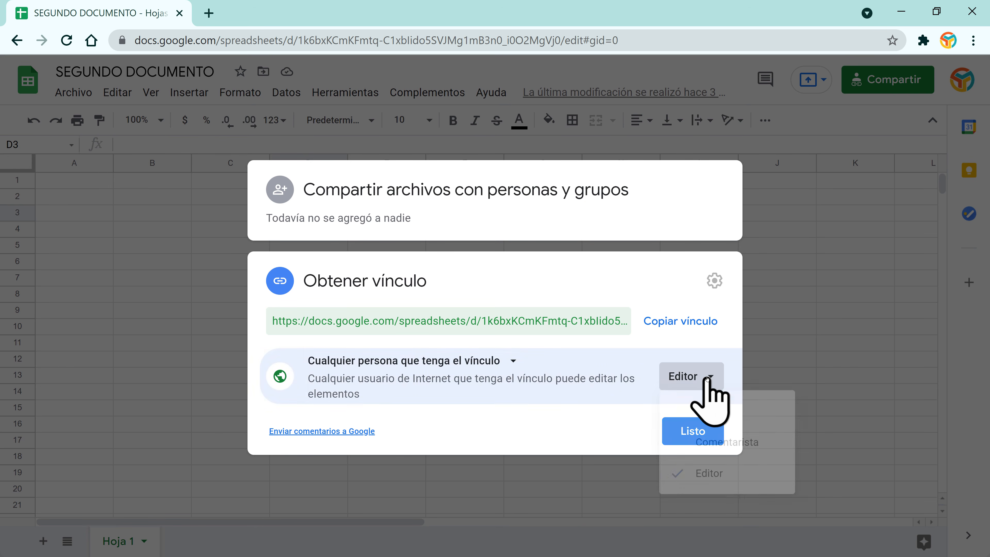
pyautogui.click(721, 413)
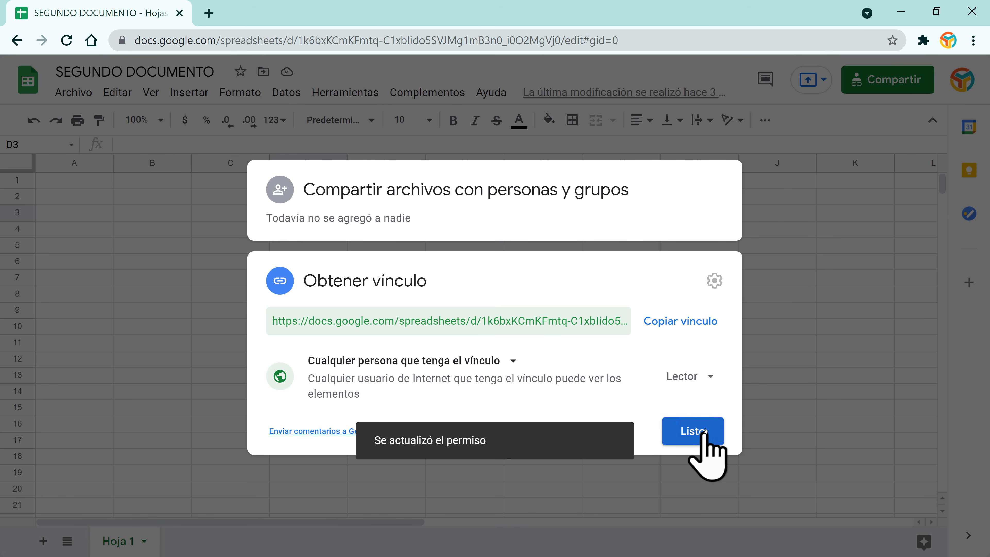
pyautogui.click(705, 431)
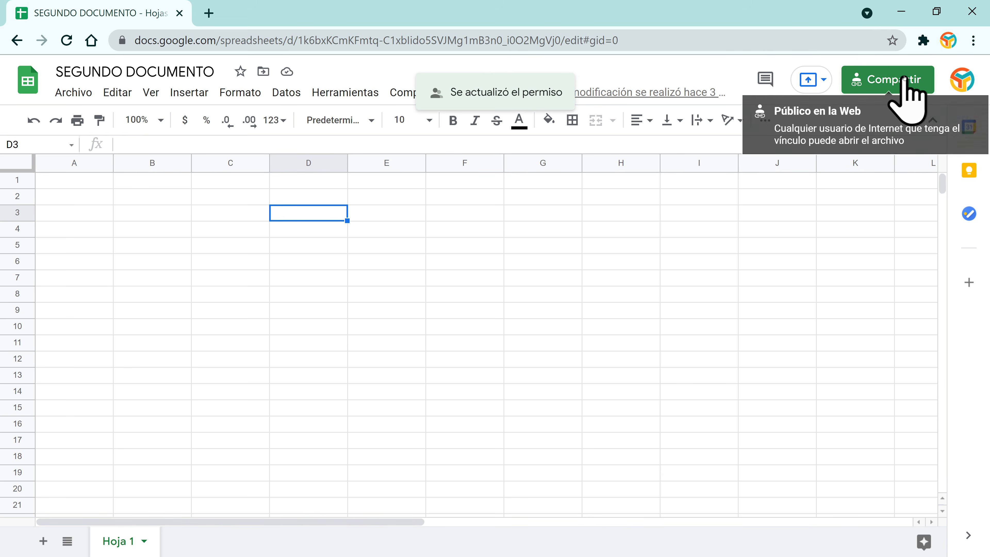
# Step: Copy the spreadsheet's share link from the sharing dialog
pyautogui.click(903, 79)
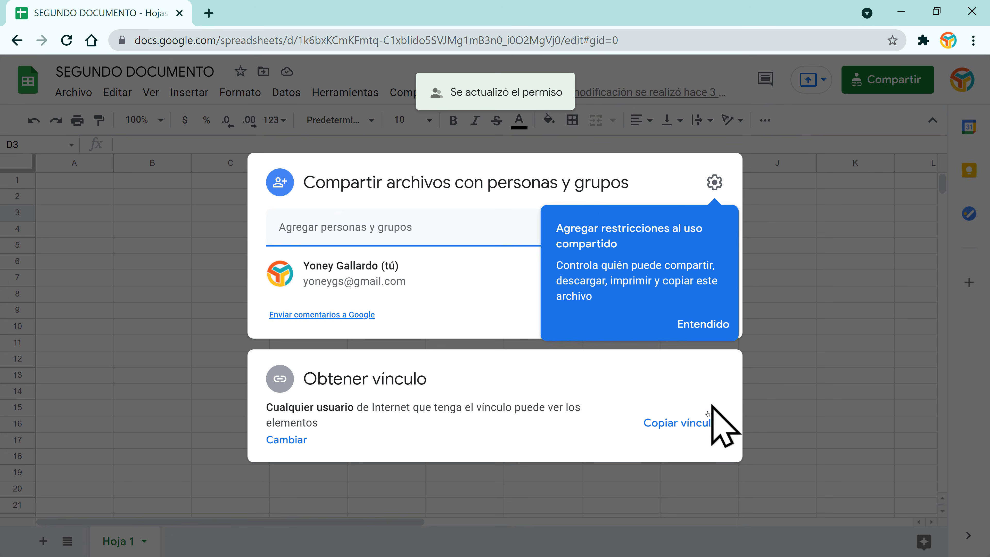
pyautogui.click(694, 423)
pyautogui.click(973, 40)
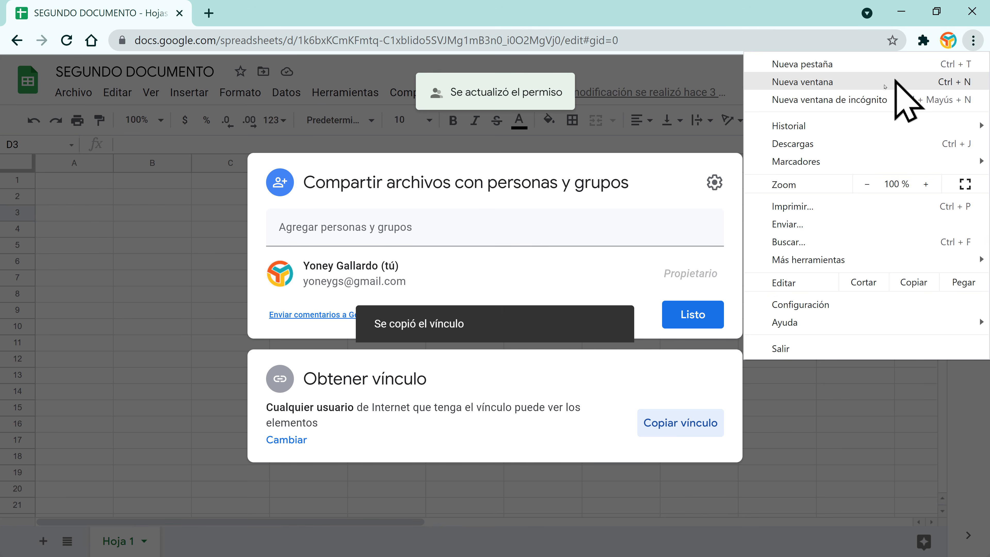
# Step: Paste the copied link into a new incognito window to load SEGUNDO DOCUMENTO
pyautogui.click(881, 100)
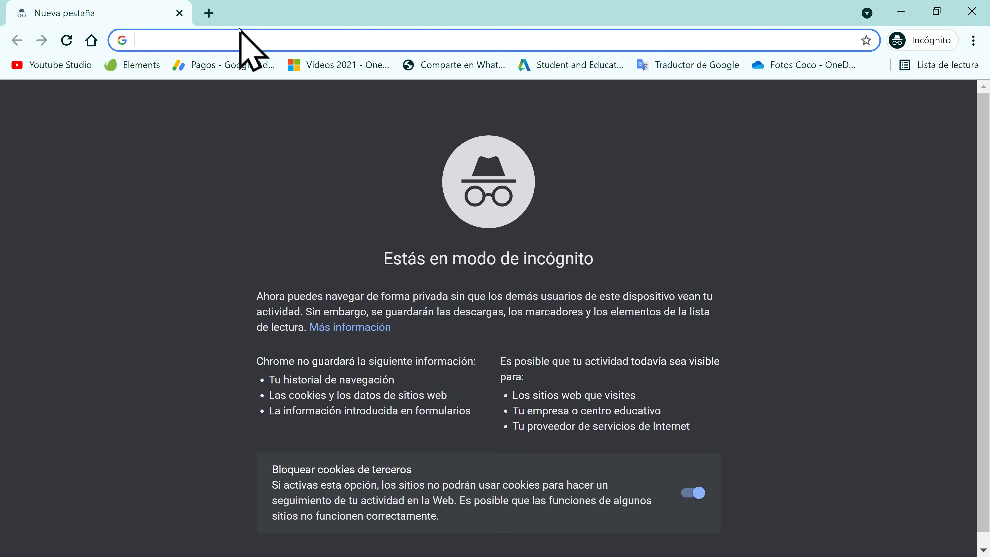
pyautogui.press('Return')
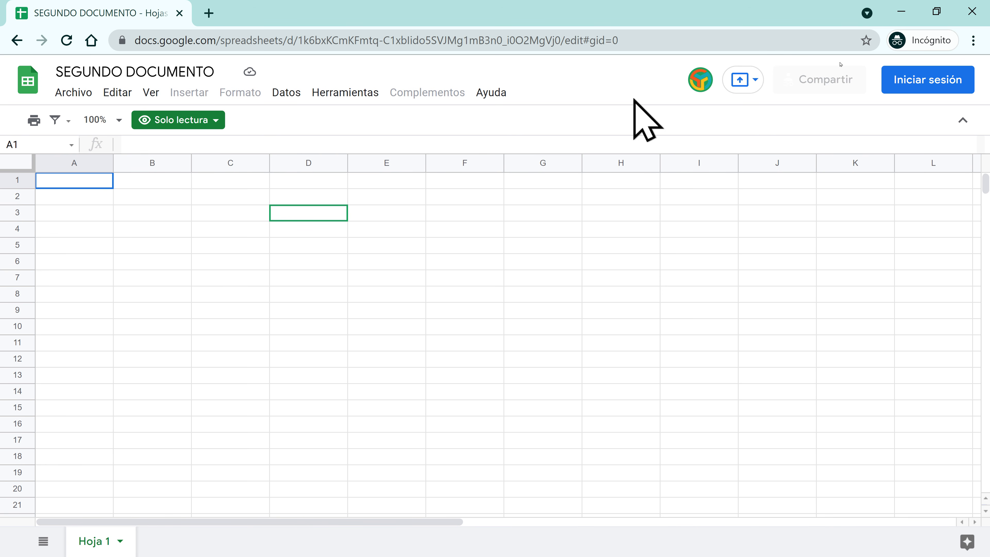
# Step: Close the test window and set link access to Editor
pyautogui.click(972, 12)
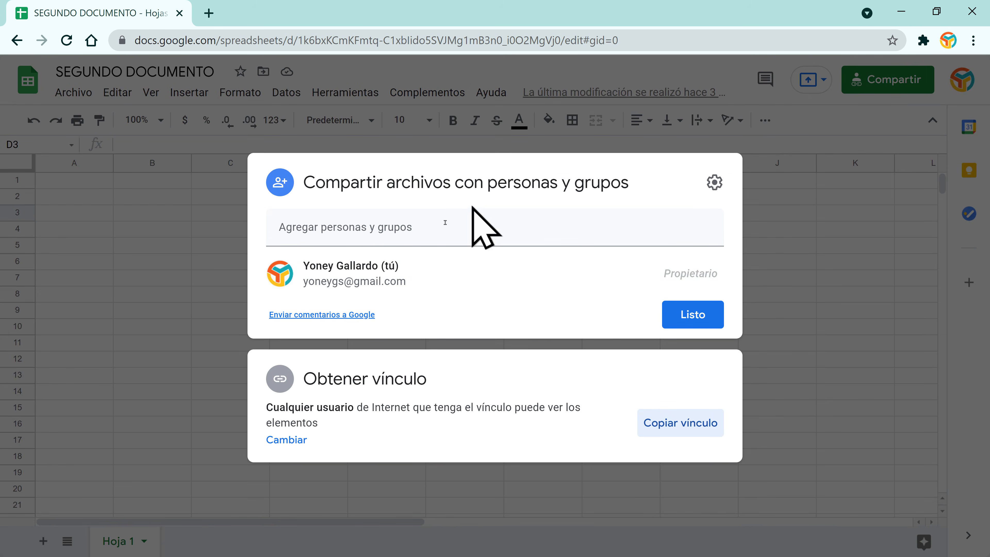
pyautogui.click(287, 440)
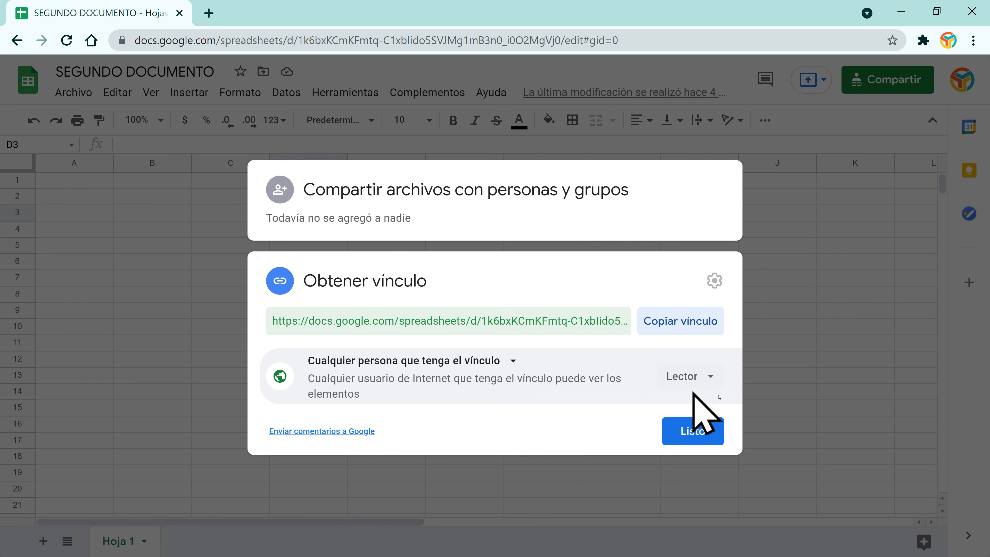
pyautogui.click(713, 376)
pyautogui.click(719, 479)
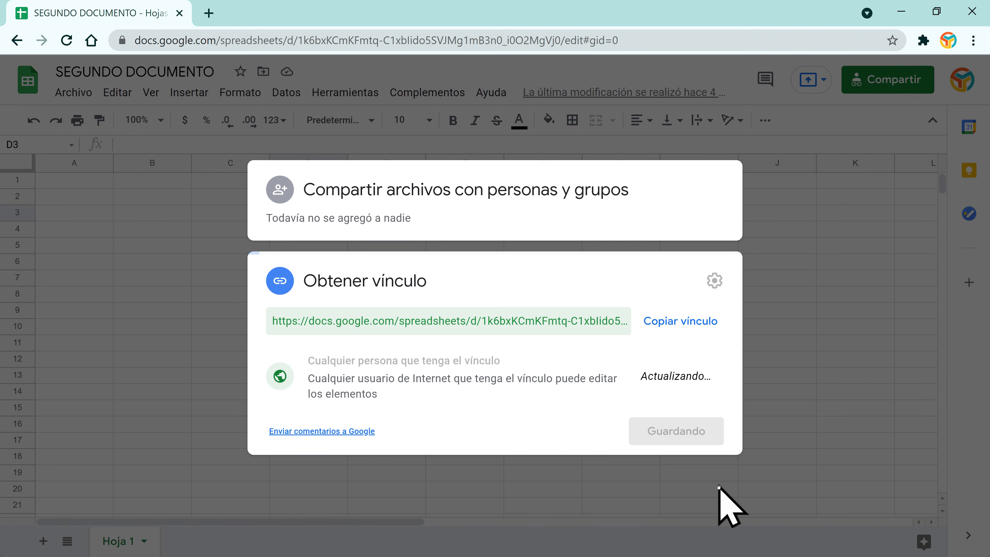
pyautogui.click(690, 439)
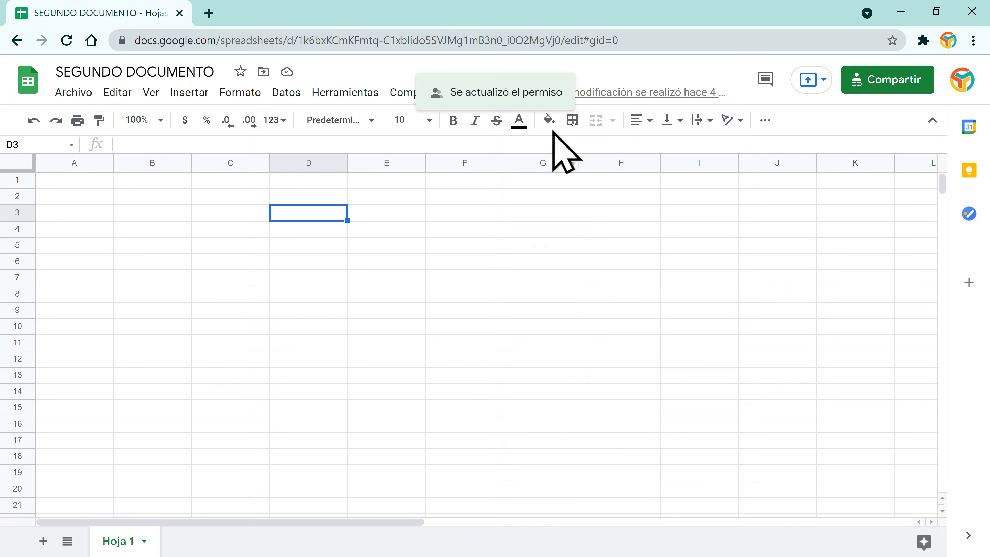
# Step: Test the shared link in a new incognito window, then close it
pyautogui.click(974, 40)
pyautogui.click(871, 99)
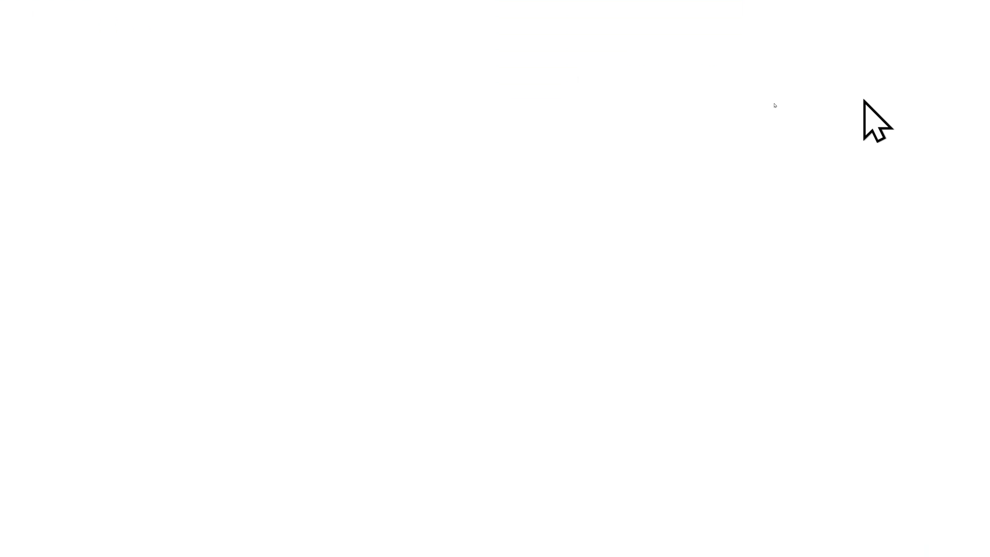
pyautogui.press('Return')
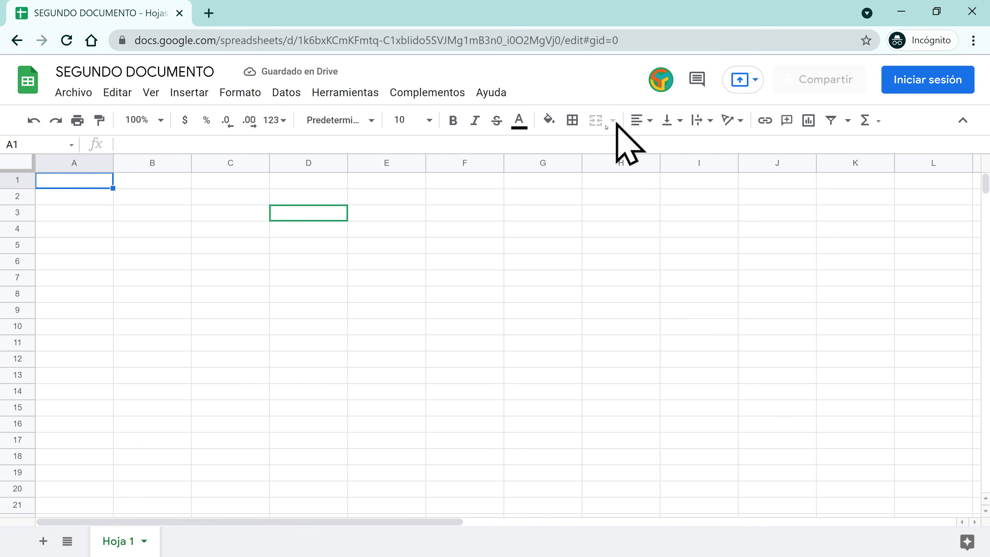
pyautogui.click(972, 10)
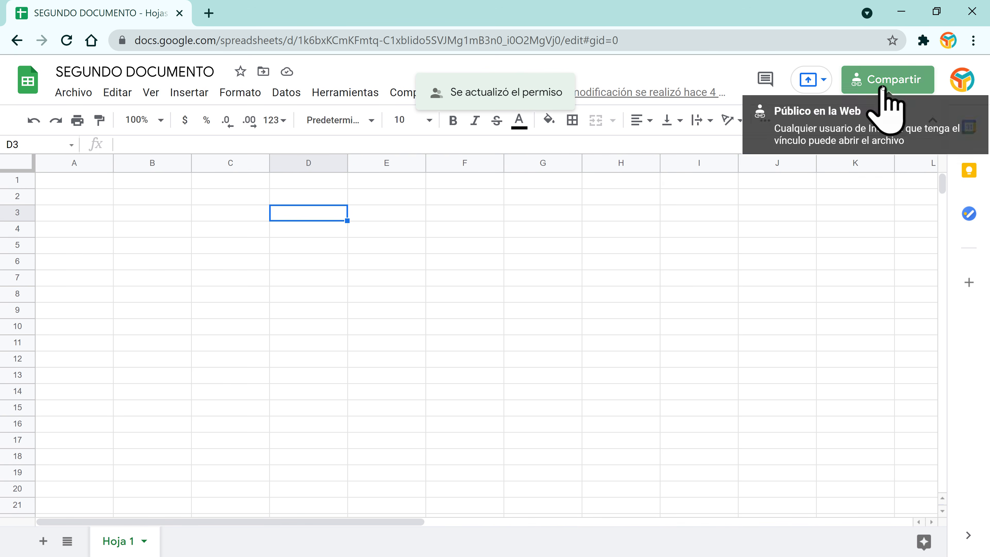
# Step: Set the link access back to Lector and close the sharing settings
pyautogui.click(892, 82)
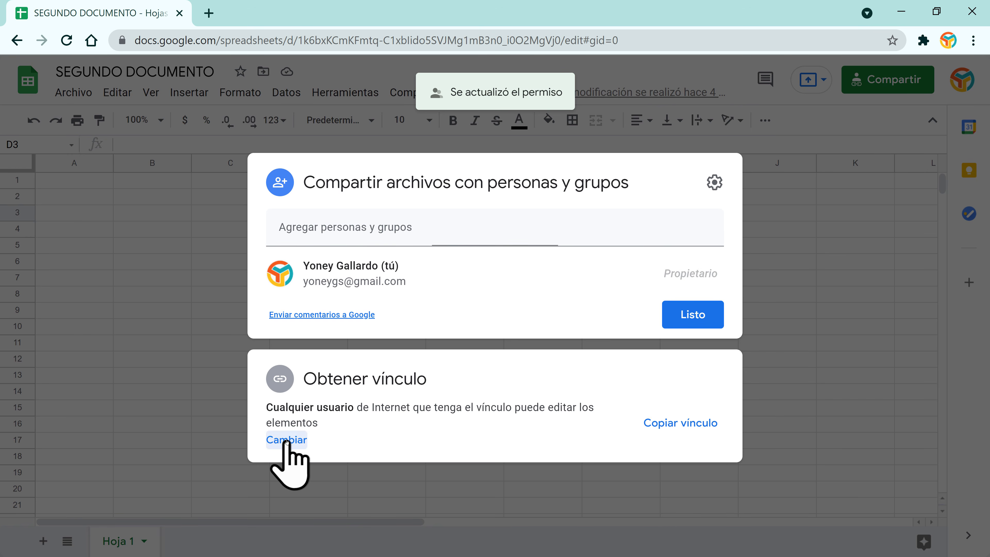
pyautogui.click(284, 440)
pyautogui.click(709, 382)
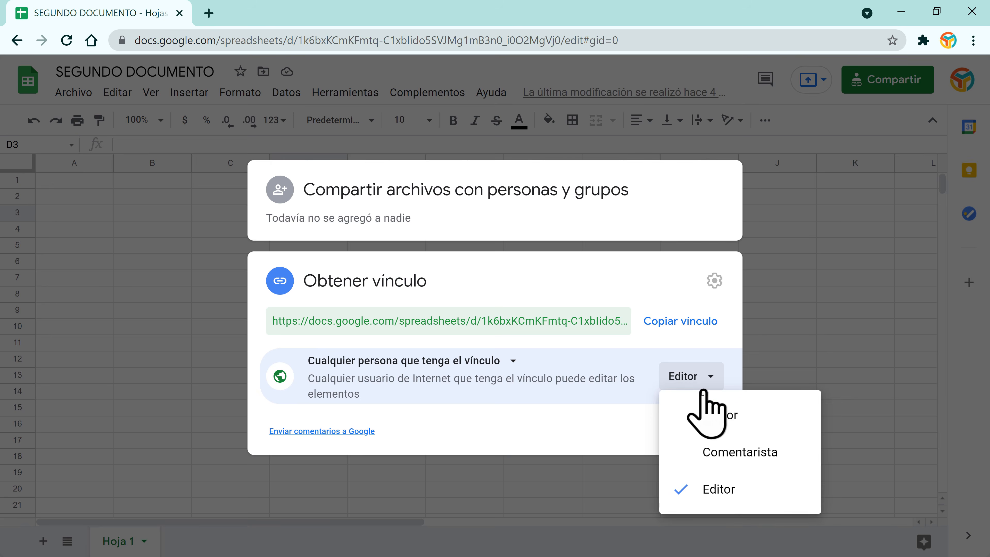
pyautogui.click(720, 416)
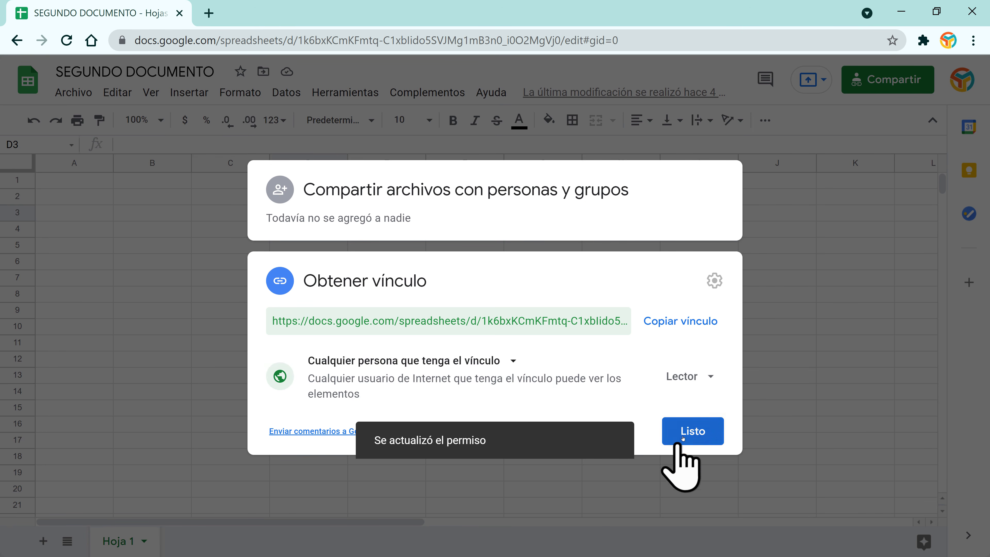
pyautogui.click(692, 433)
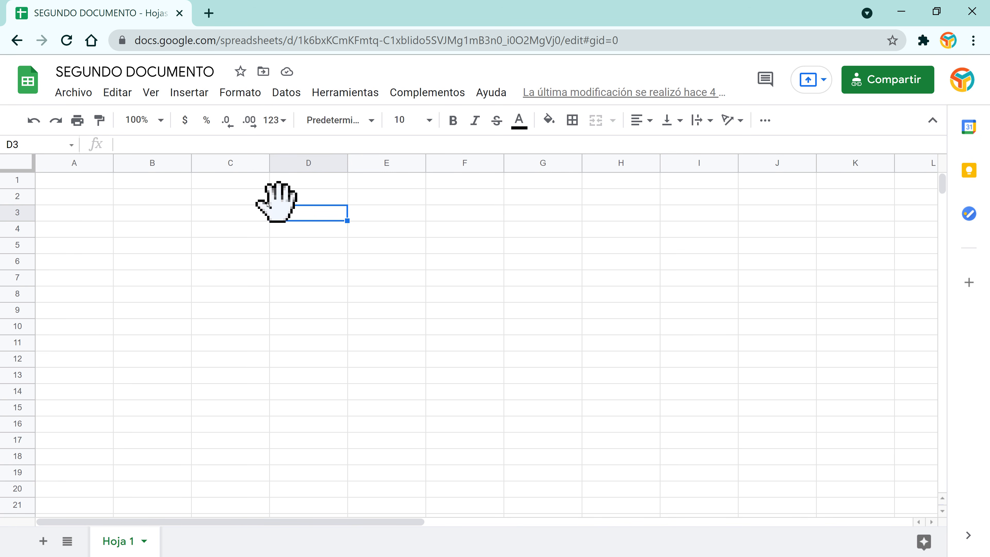
pyautogui.click(239, 216)
pyautogui.press('Down')
pyautogui.press('Down')
pyautogui.press('Down')
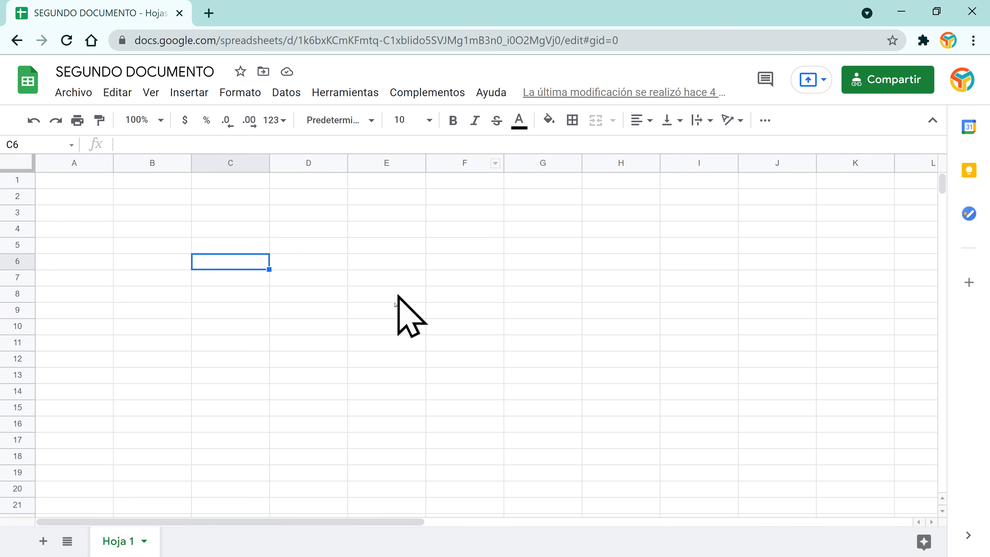
pyautogui.click(305, 234)
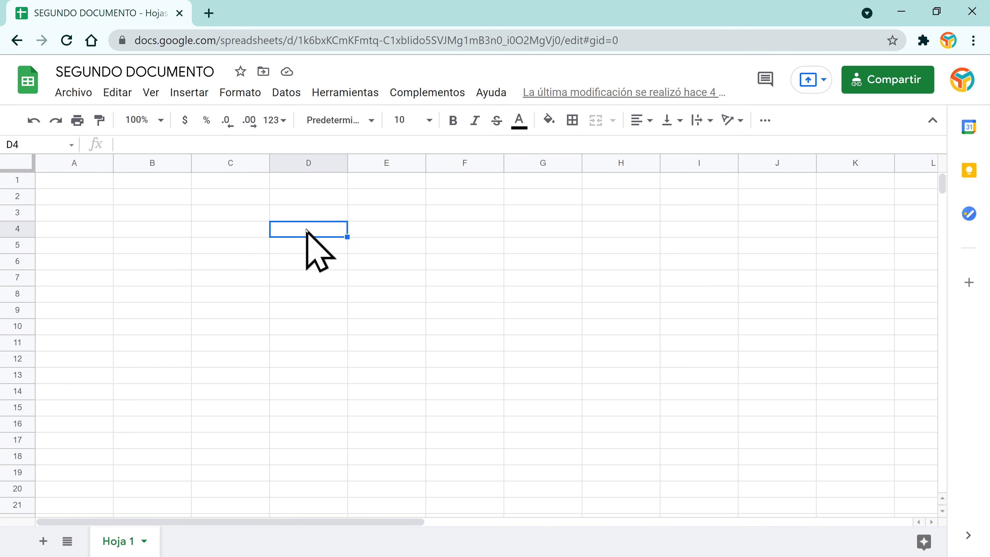
pyautogui.rightClick(307, 231)
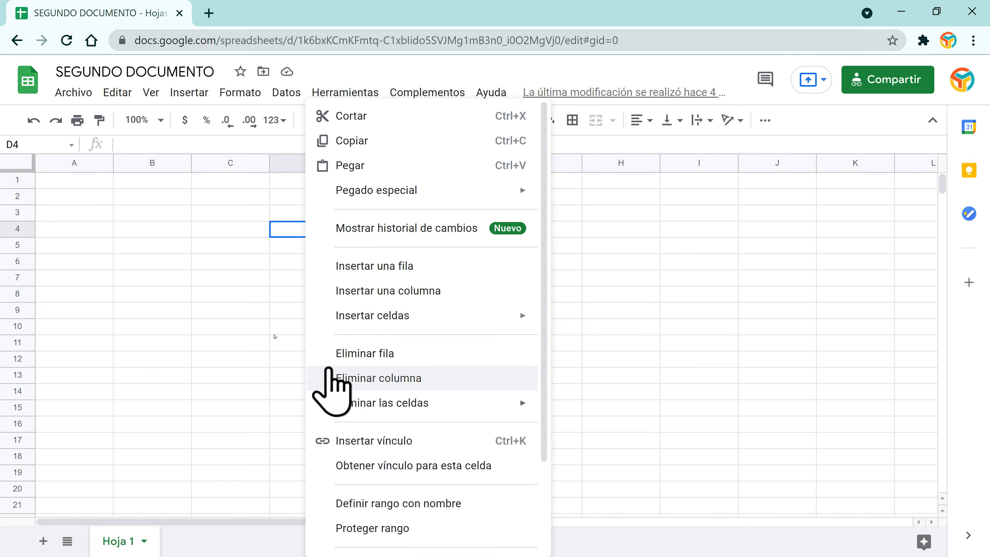
pyautogui.click(276, 227)
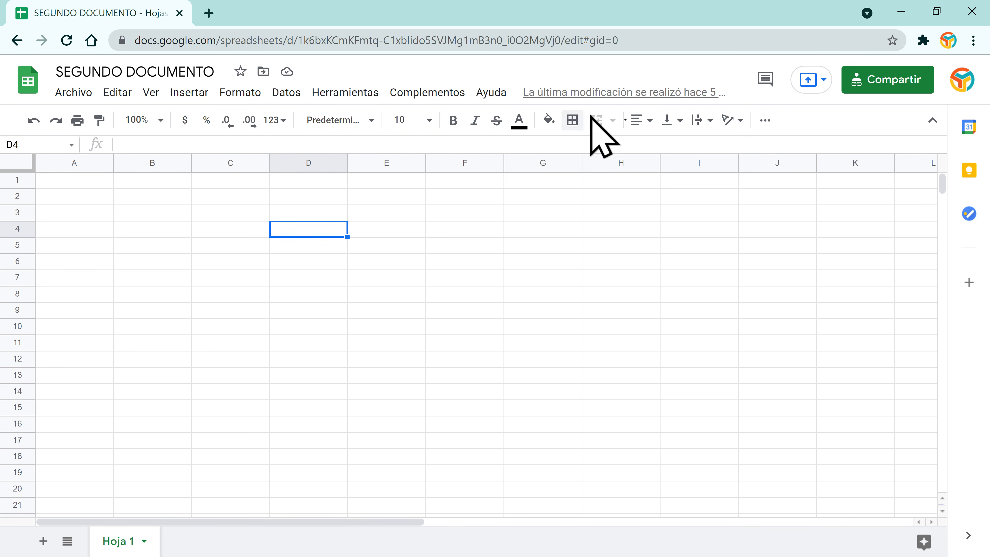
pyautogui.click(491, 324)
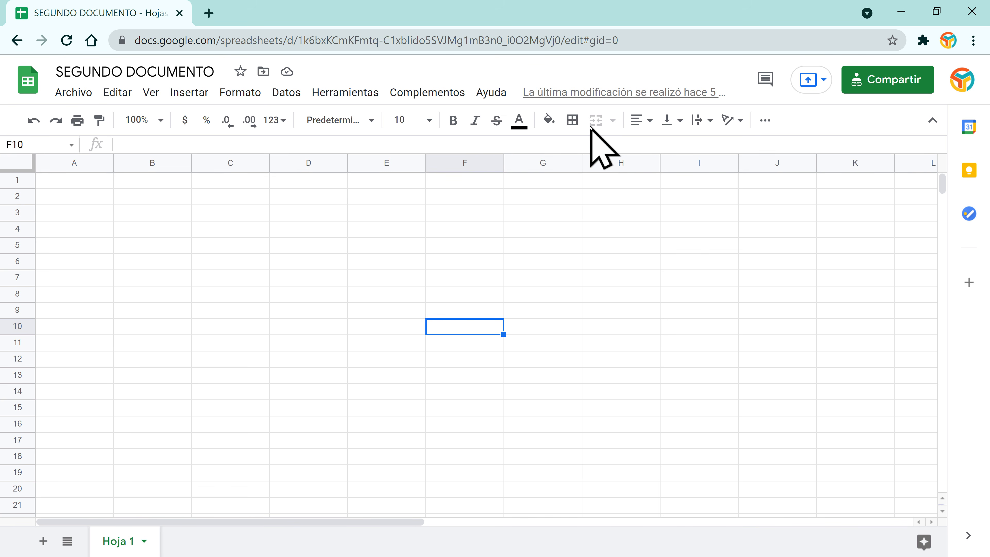
pyautogui.rightClick(385, 228)
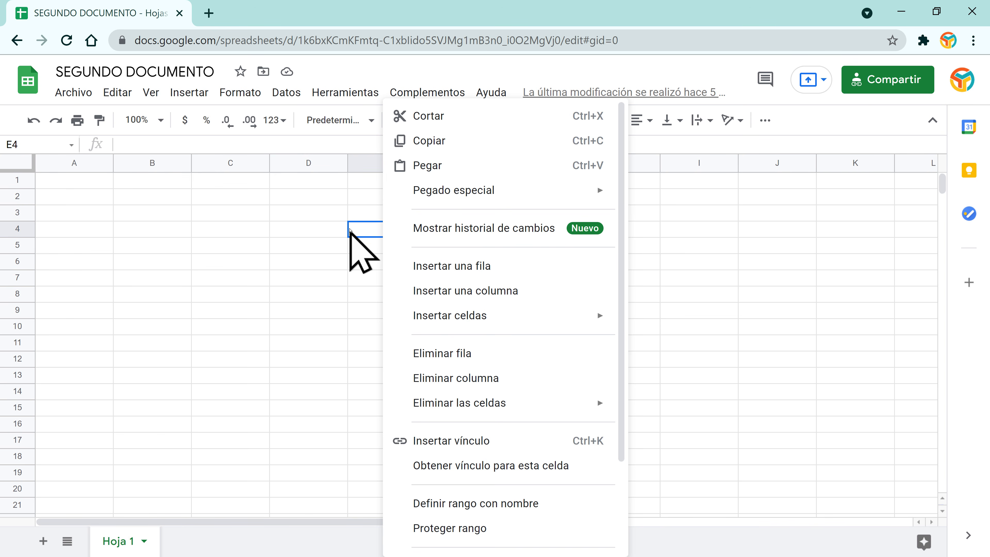
pyautogui.click(349, 228)
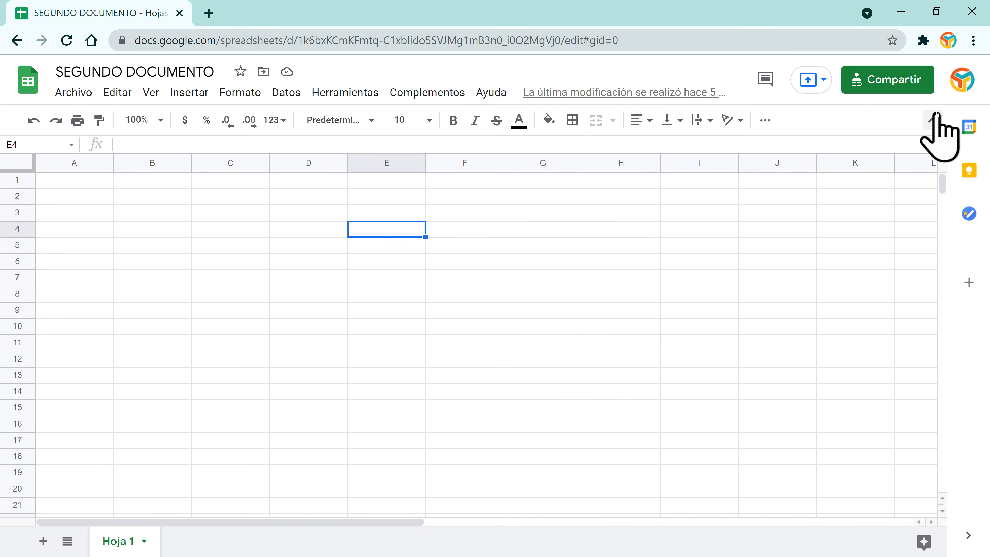
pyautogui.click(932, 120)
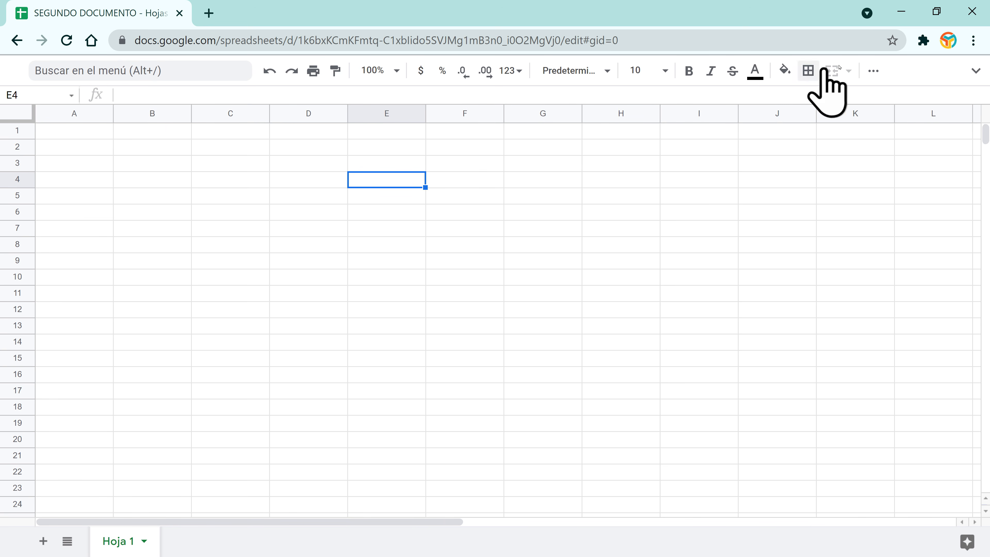
pyautogui.click(976, 71)
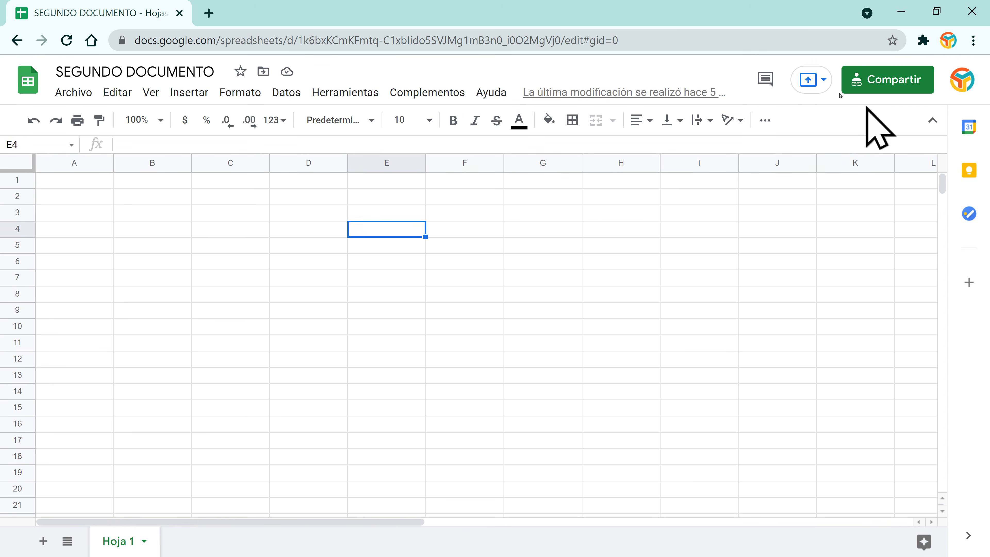
pyautogui.click(933, 121)
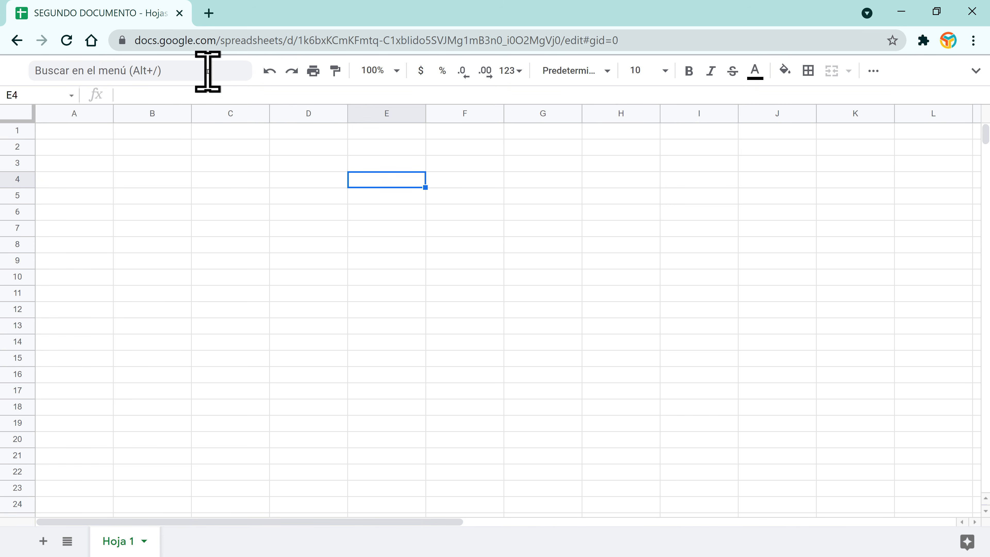
pyautogui.click(197, 74)
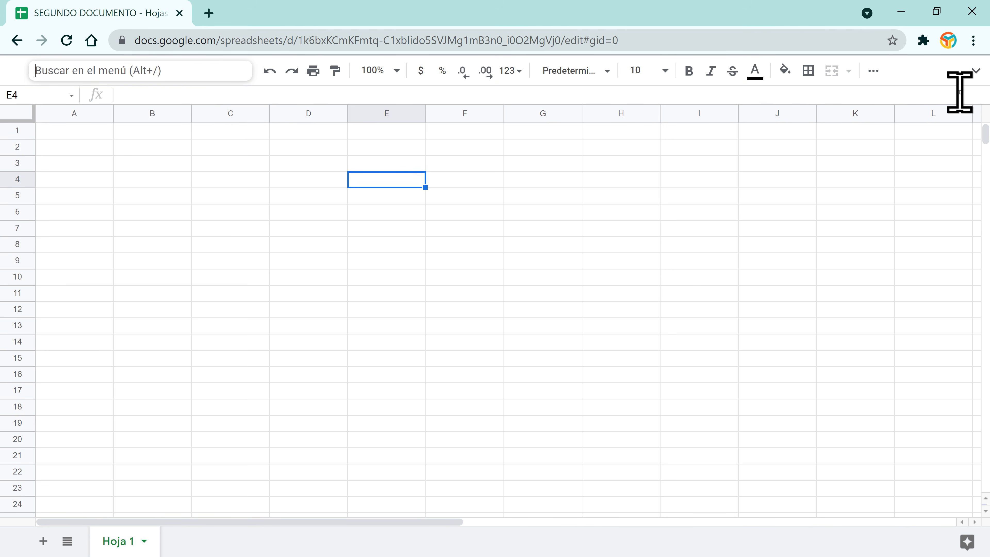
pyautogui.click(977, 72)
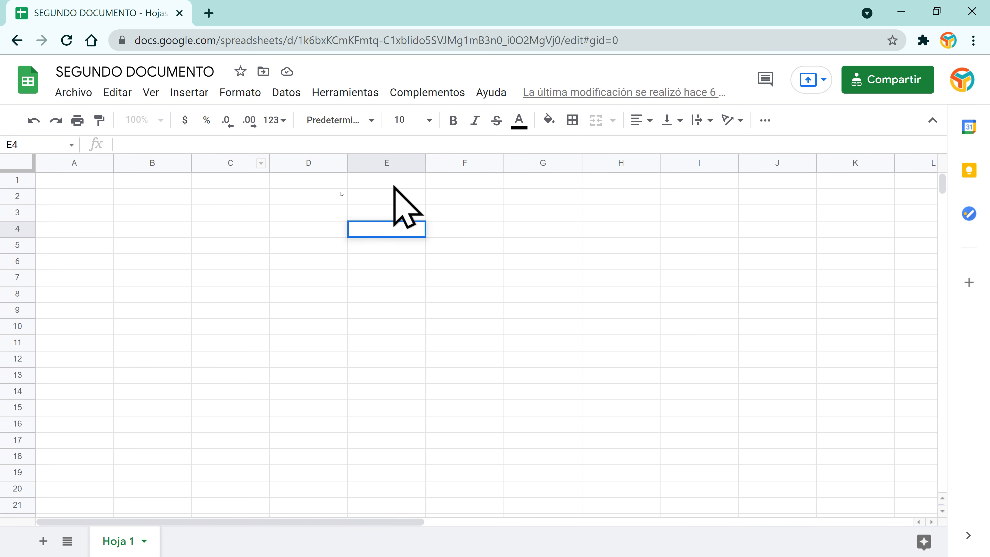
pyautogui.click(260, 258)
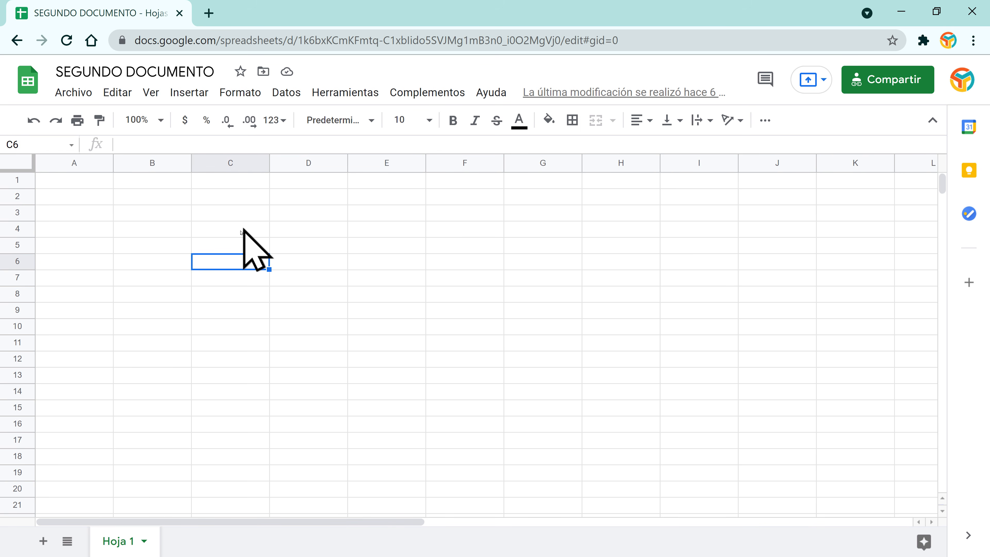
pyautogui.click(236, 163)
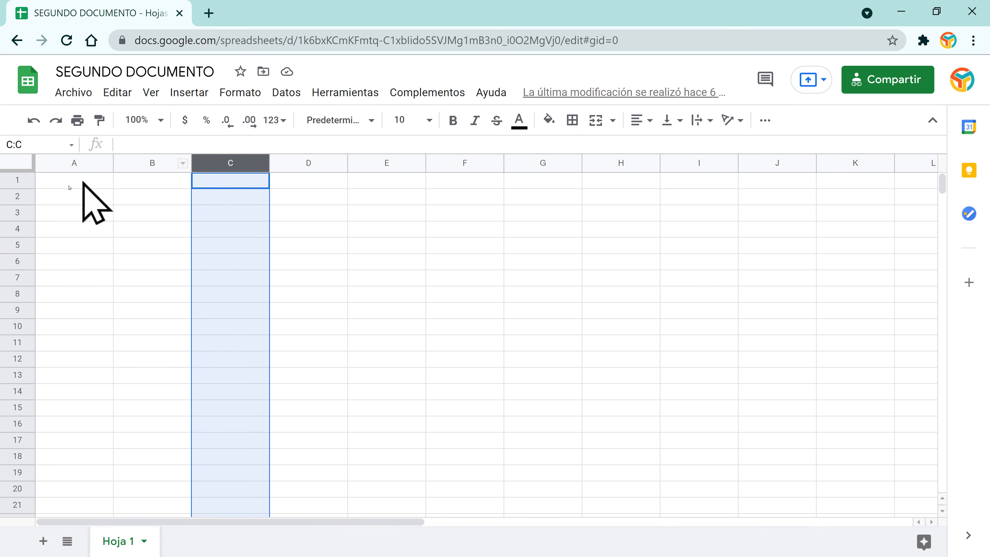
pyautogui.click(16, 180)
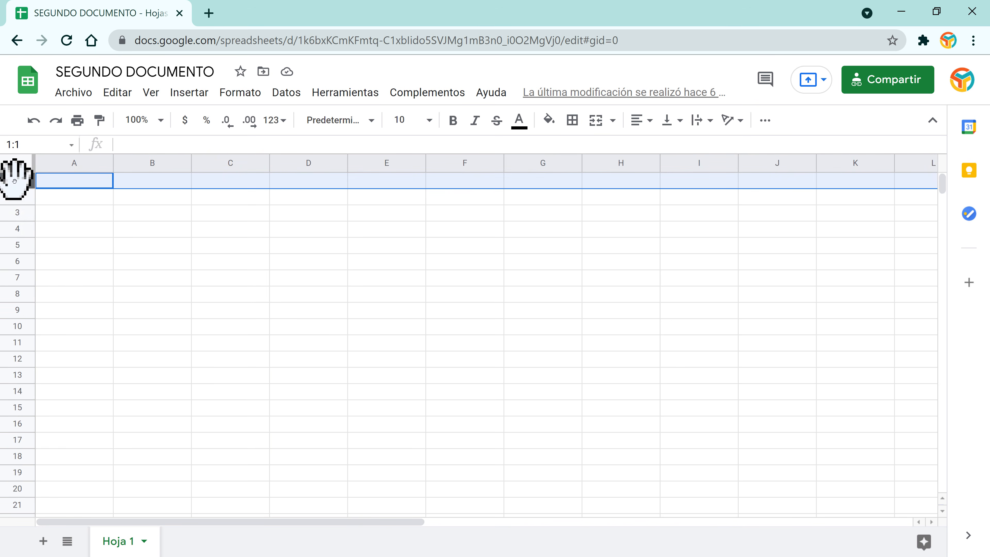
pyautogui.click(17, 213)
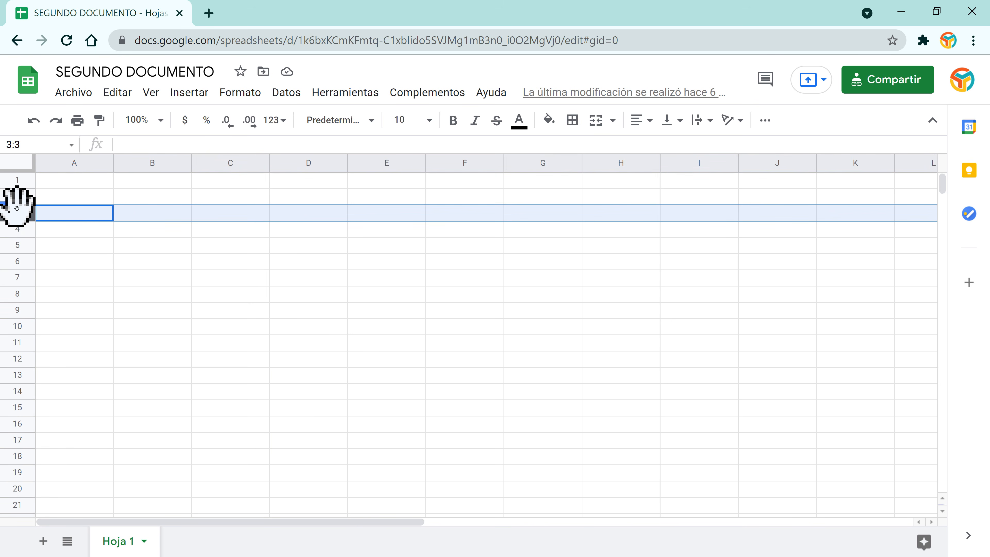
pyautogui.click(19, 281)
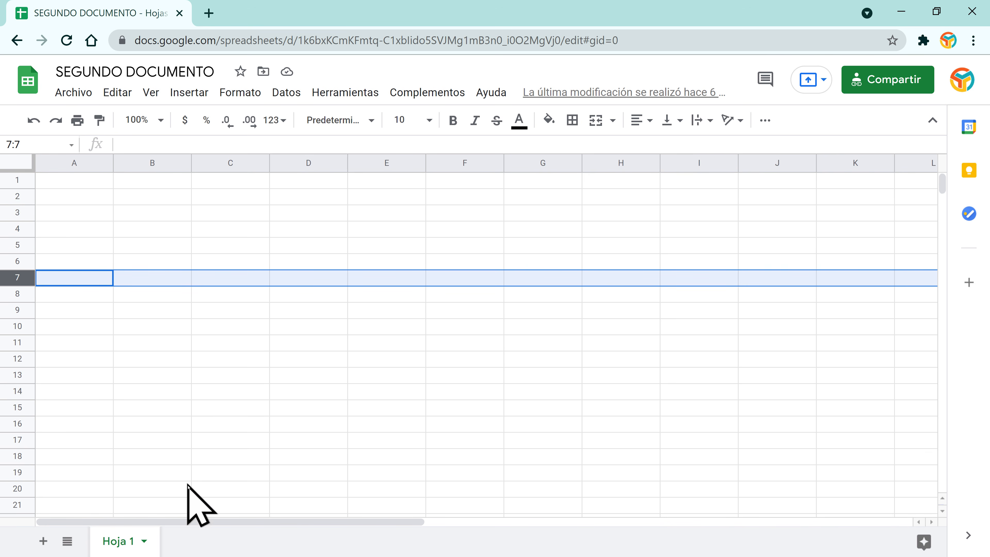
pyautogui.moveTo(194, 523); pyautogui.dragTo(771, 509)
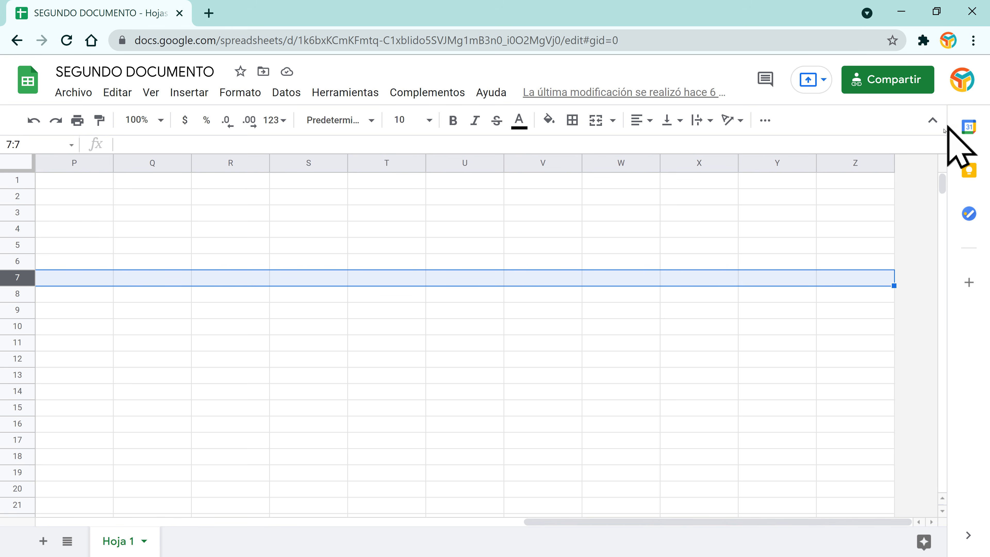
pyautogui.click(892, 165)
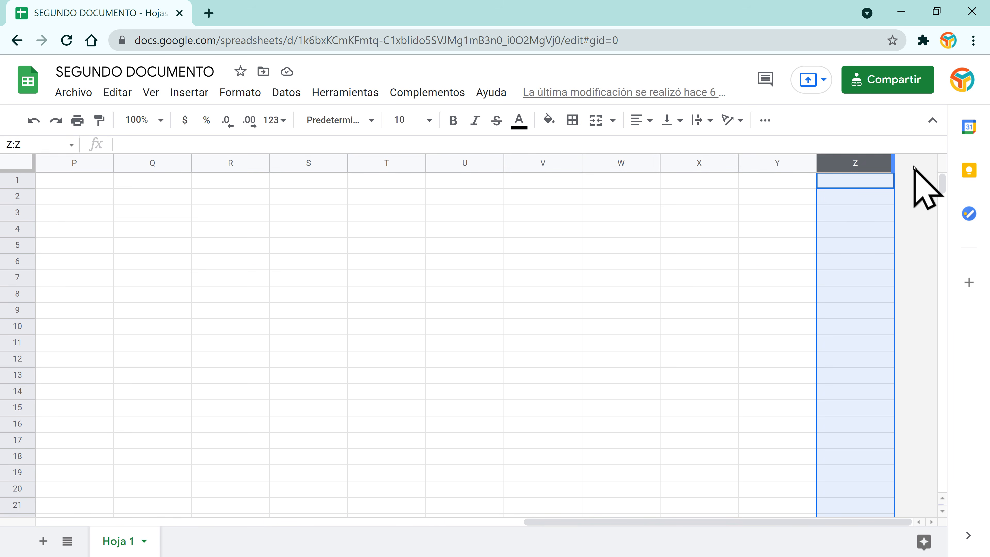
# Step: Insert an empty column at Z so the sheet reaches column AA, then return toward column A
pyautogui.click(893, 187)
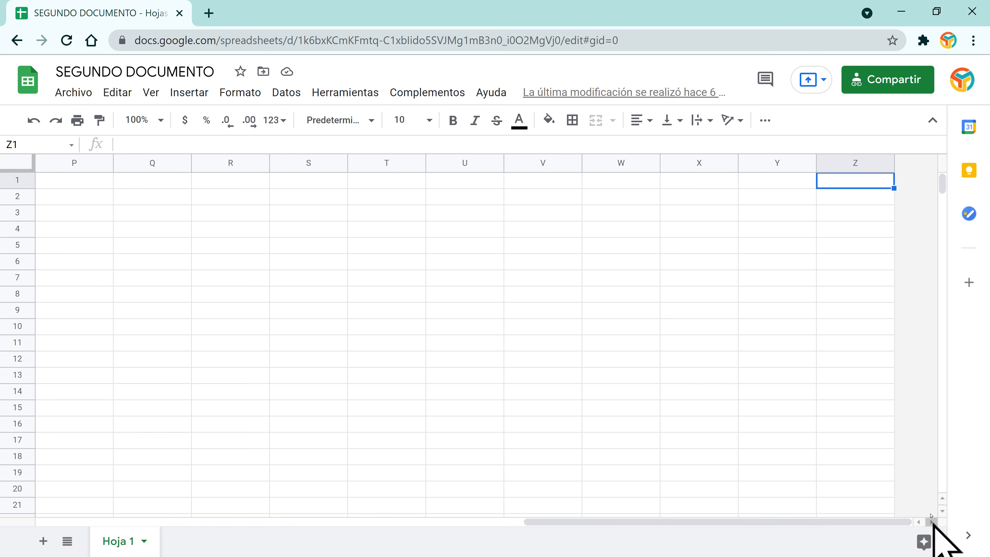
pyautogui.moveTo(814, 524); pyautogui.dragTo(873, 527)
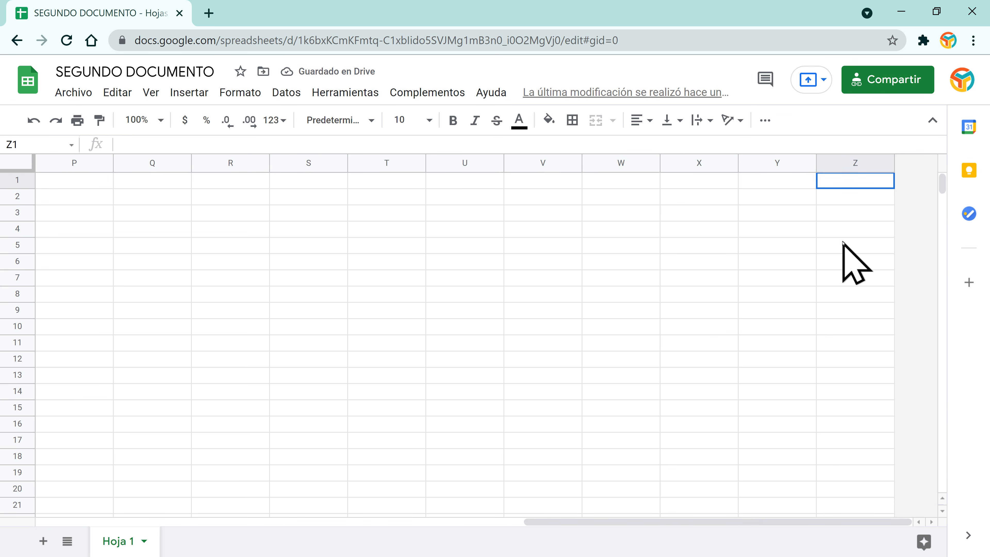
pyautogui.rightClick(844, 179)
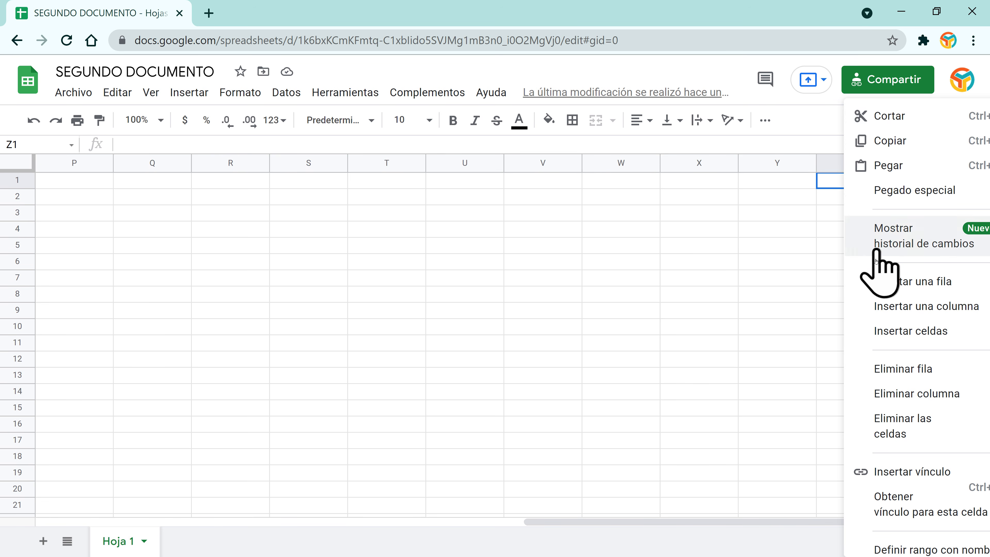
pyautogui.click(897, 308)
pyautogui.moveTo(852, 521); pyautogui.dragTo(881, 522)
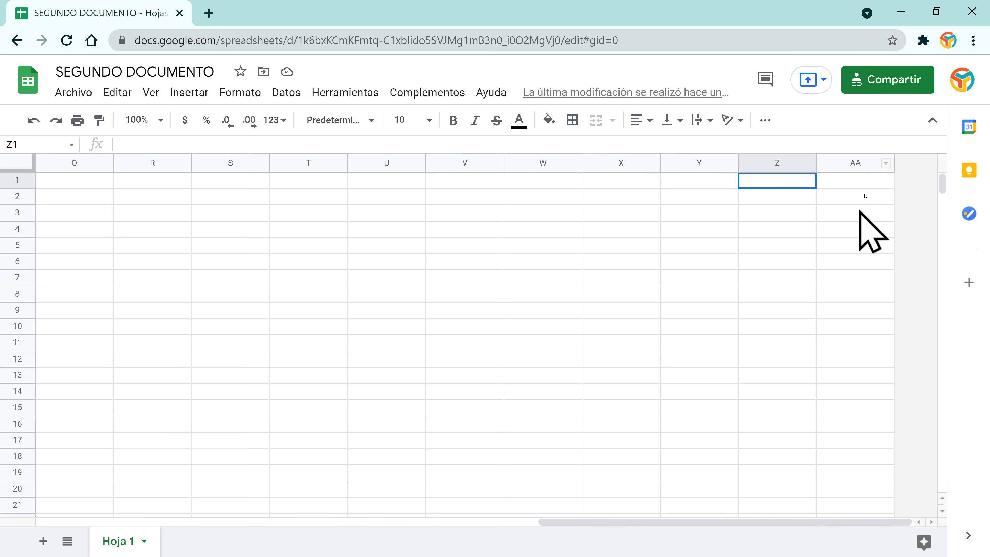
pyautogui.moveTo(803, 525); pyautogui.dragTo(303, 553)
pyautogui.click(18, 243)
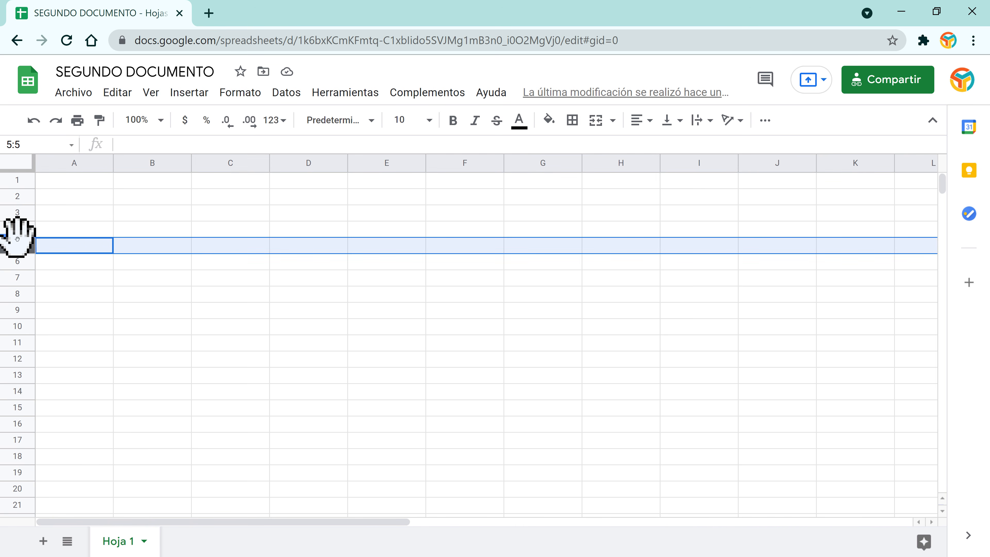
# Step: Add a new row below row 1000, creating row 1001, then return to the top of Hoja 1
pyautogui.scroll(-20, 22, 252)
pyautogui.scroll(-20, 22, 251)
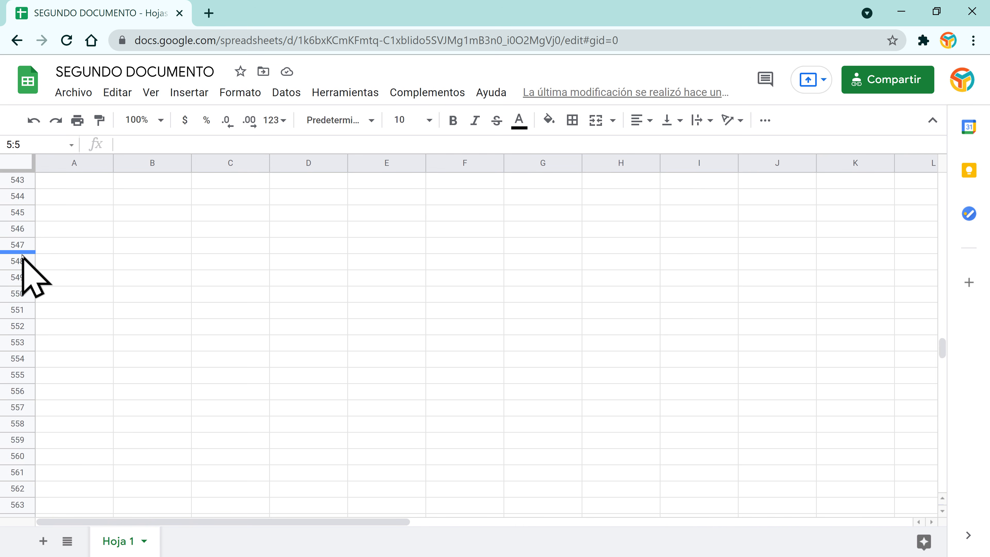
pyautogui.scroll(-20, 24, 325)
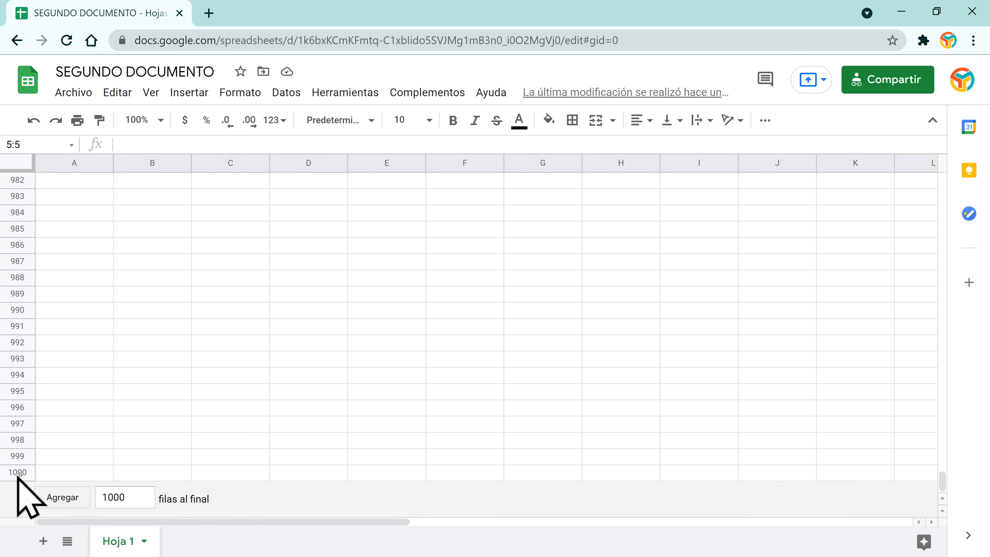
pyautogui.click(21, 473)
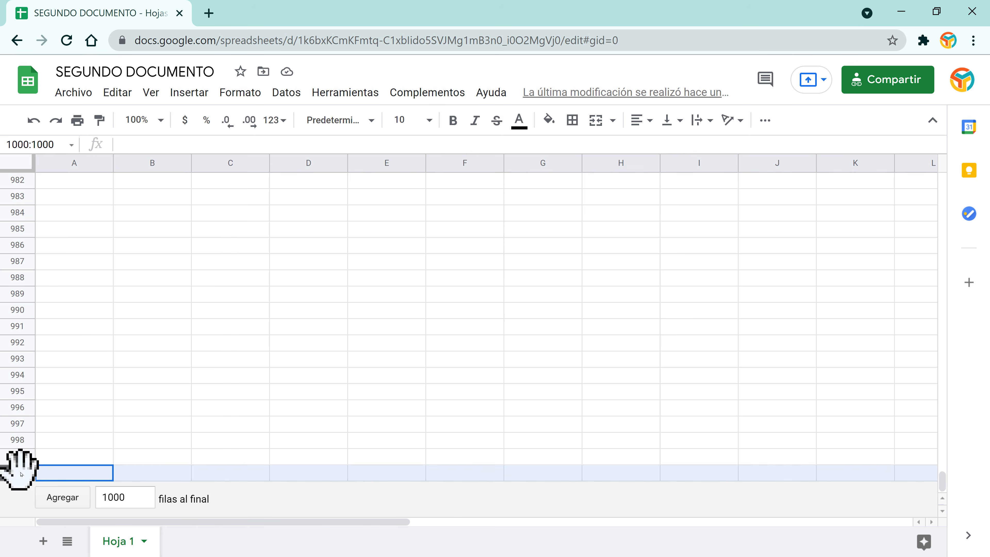
pyautogui.rightClick(20, 473)
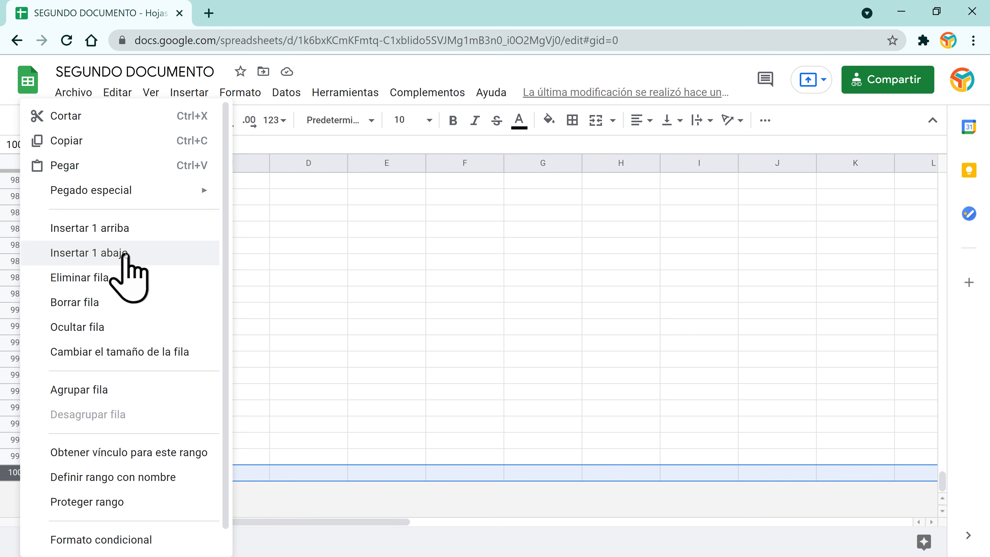
pyautogui.click(129, 256)
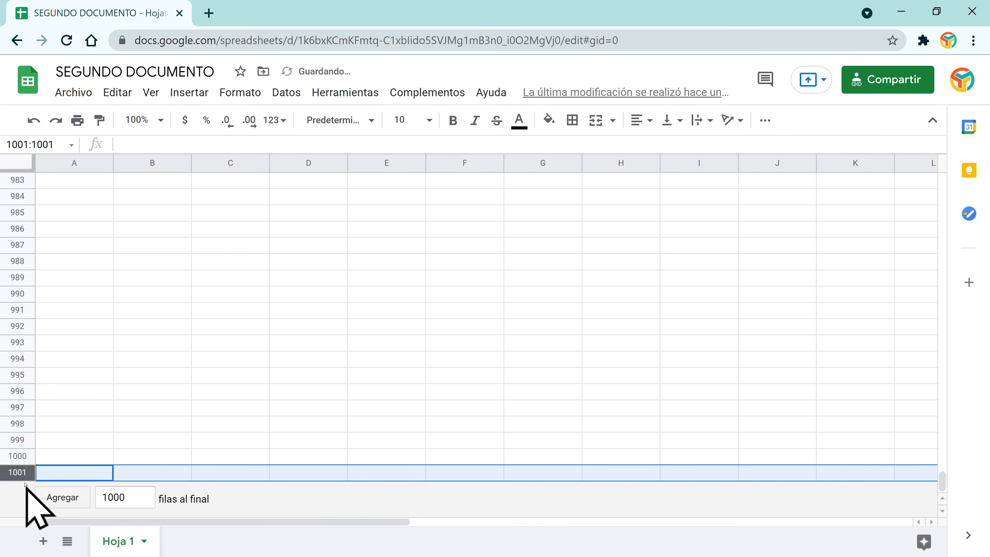
pyautogui.scroll(20, 308, 356)
pyautogui.scroll(20, 308, 356)
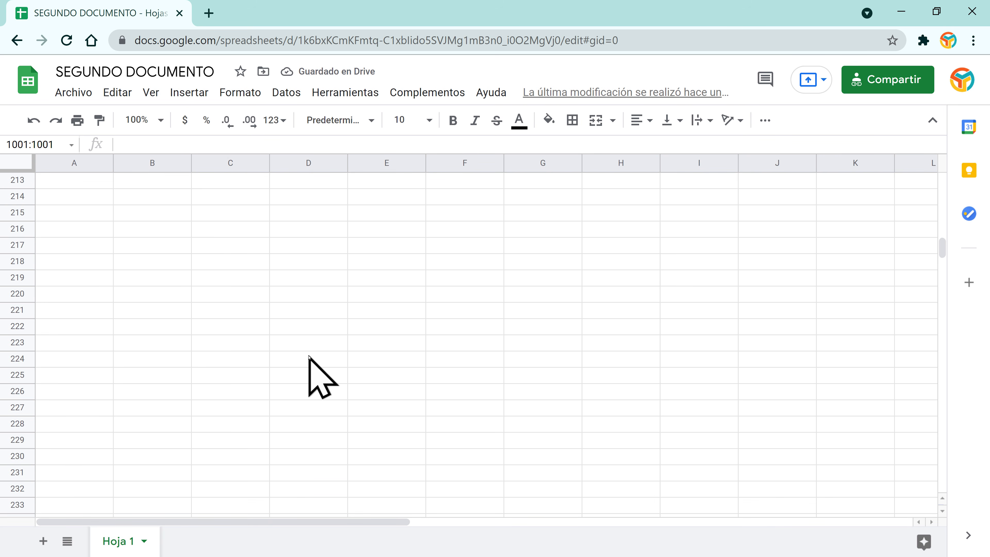
pyautogui.click(323, 346)
pyautogui.scroll(17, 323, 347)
pyautogui.click(322, 346)
pyautogui.scroll(20, 322, 346)
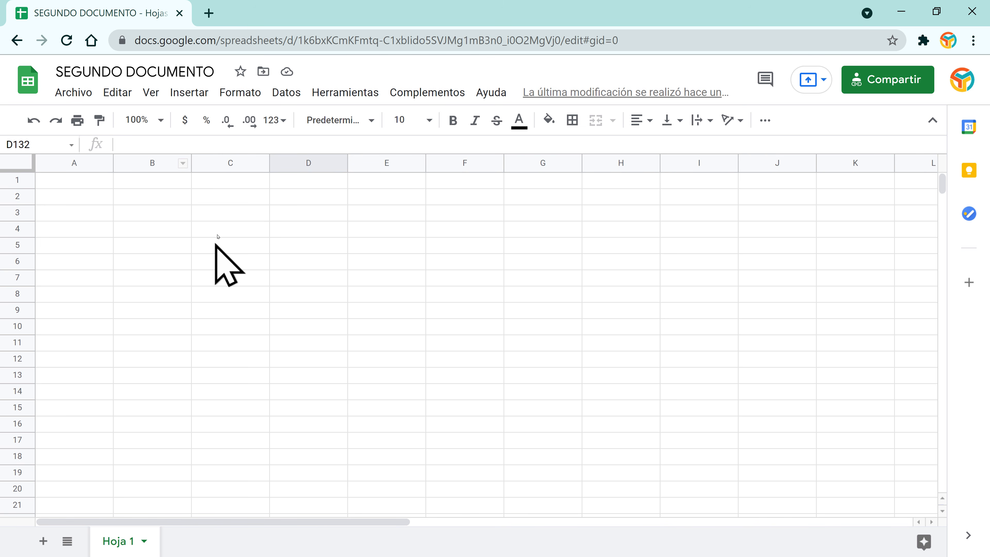
pyautogui.click(230, 197)
pyautogui.press('Right')
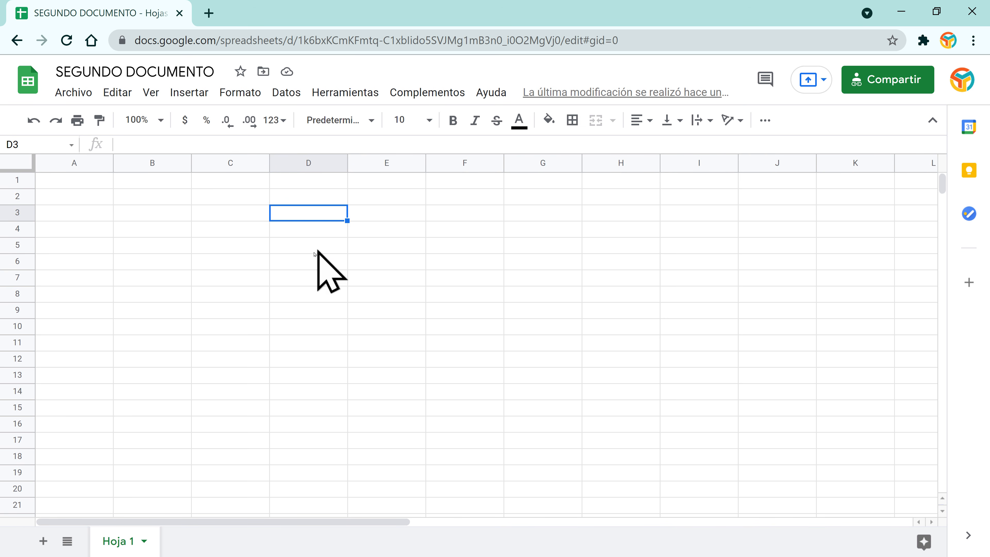
pyautogui.press('Down')
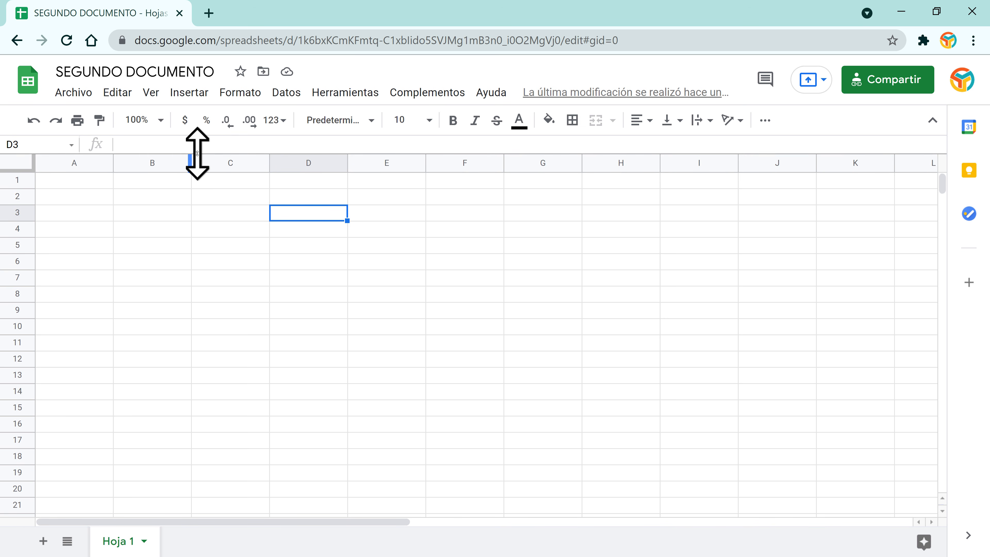
pyautogui.moveTo(197, 153); pyautogui.dragTo(204, 237)
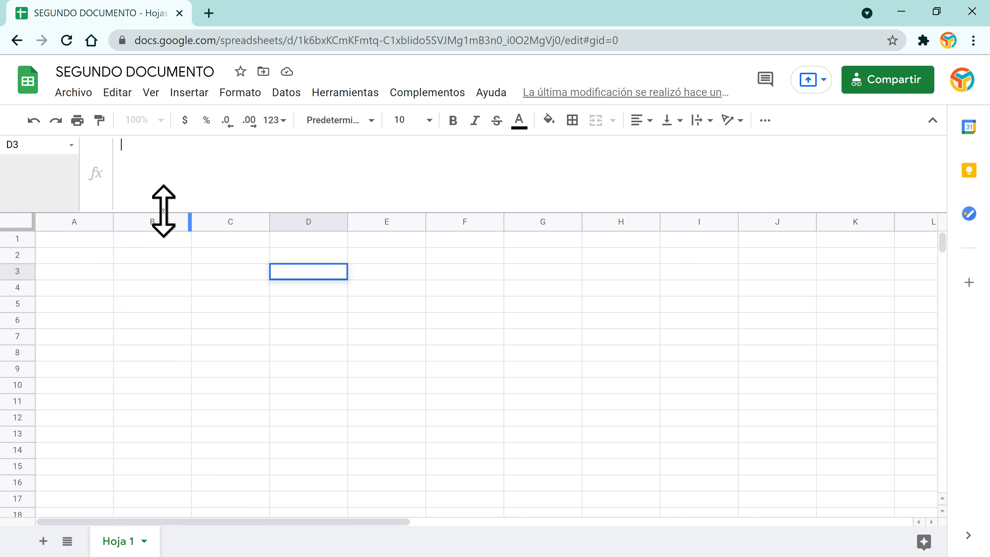
pyautogui.moveTo(162, 210)
pyautogui.mouseDown()
pyautogui.moveTo(168, 148)
pyautogui.moveTo(164, 216)
pyautogui.mouseUp()
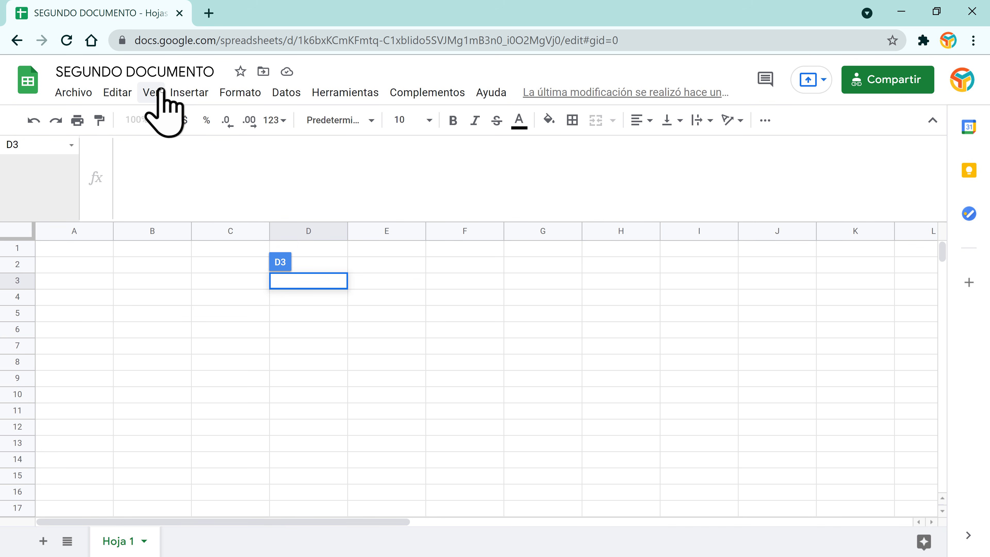
pyautogui.click(151, 92)
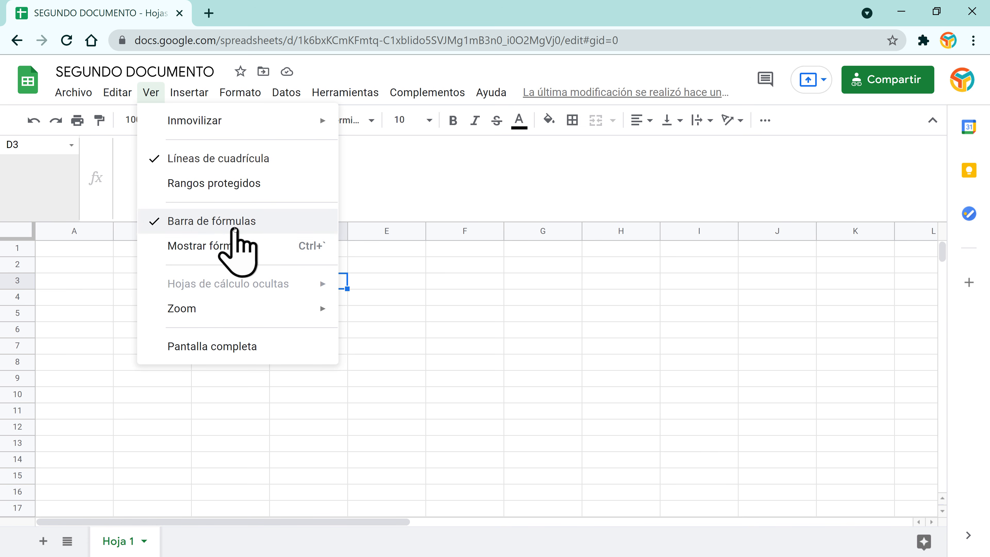
pyautogui.click(503, 377)
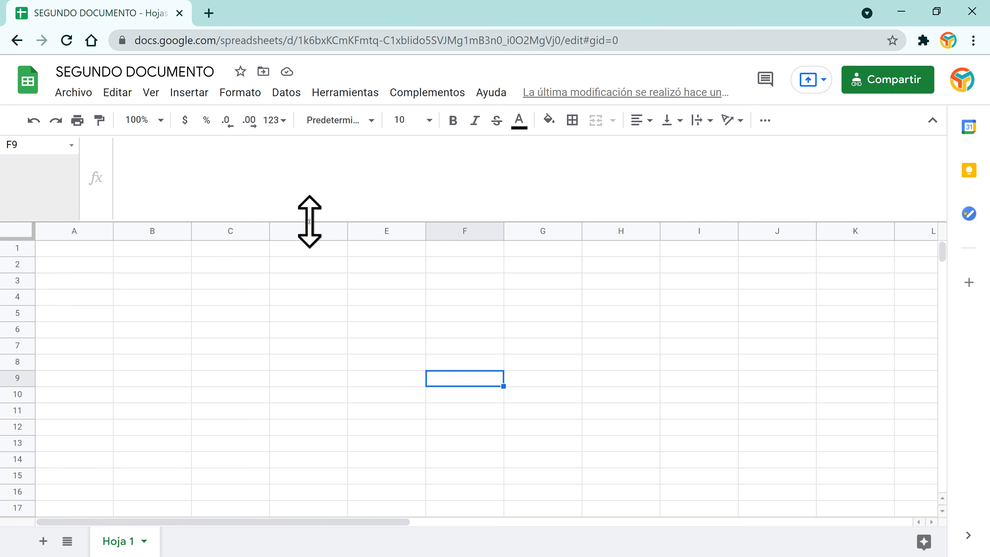
pyautogui.moveTo(309, 221); pyautogui.dragTo(312, 160)
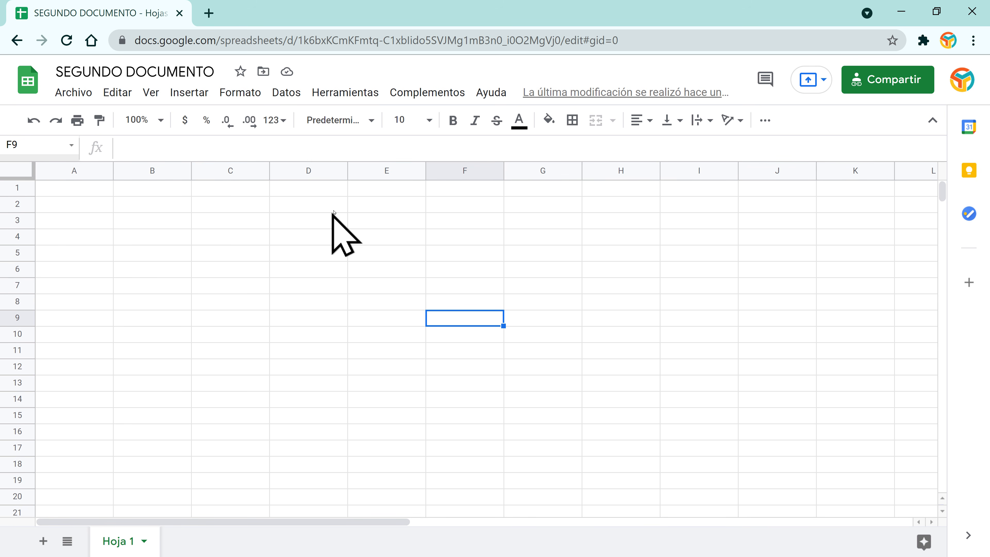
# Step: Add sheet Hoja 2, then use Explorar's Pruébalo to open the Explore example copy page
pyautogui.click(317, 334)
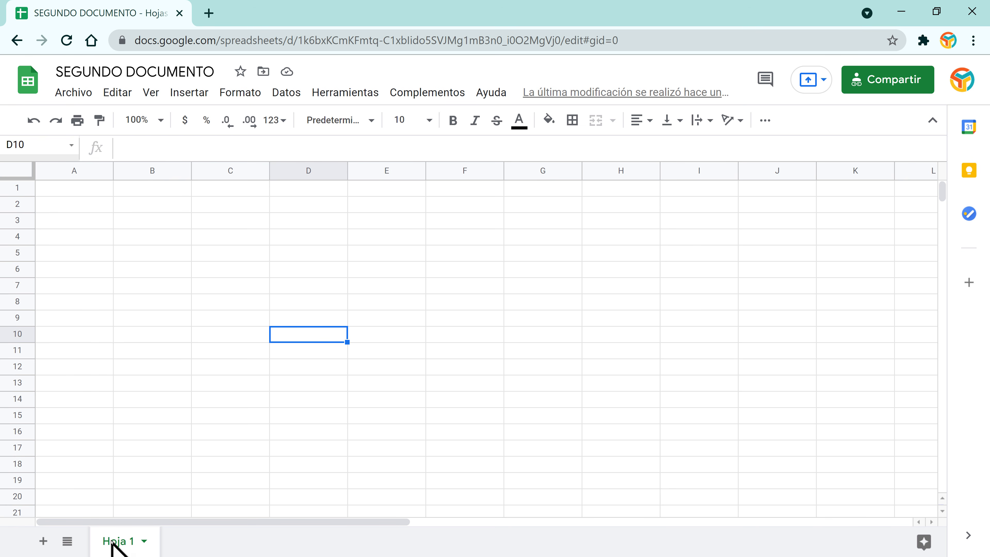
pyautogui.click(41, 544)
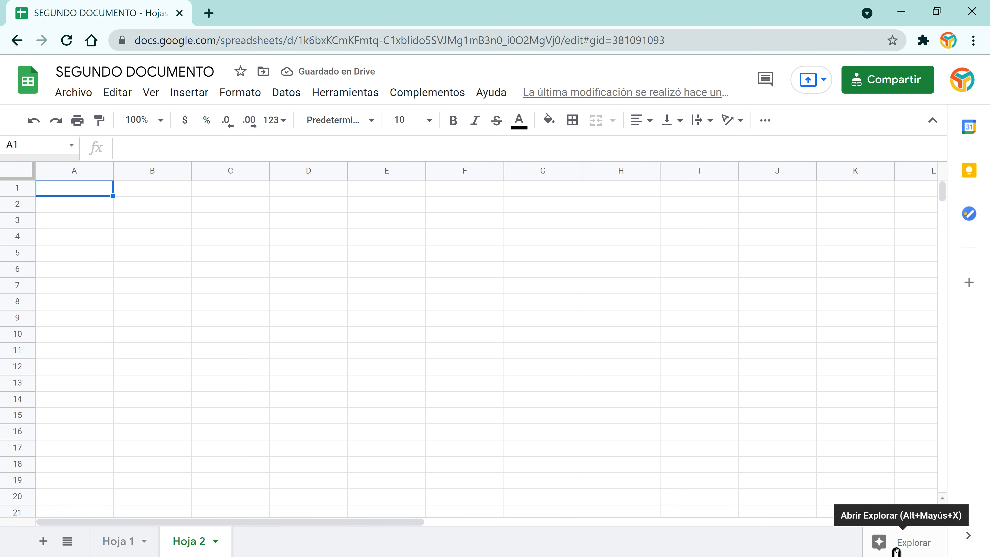
pyautogui.click(900, 544)
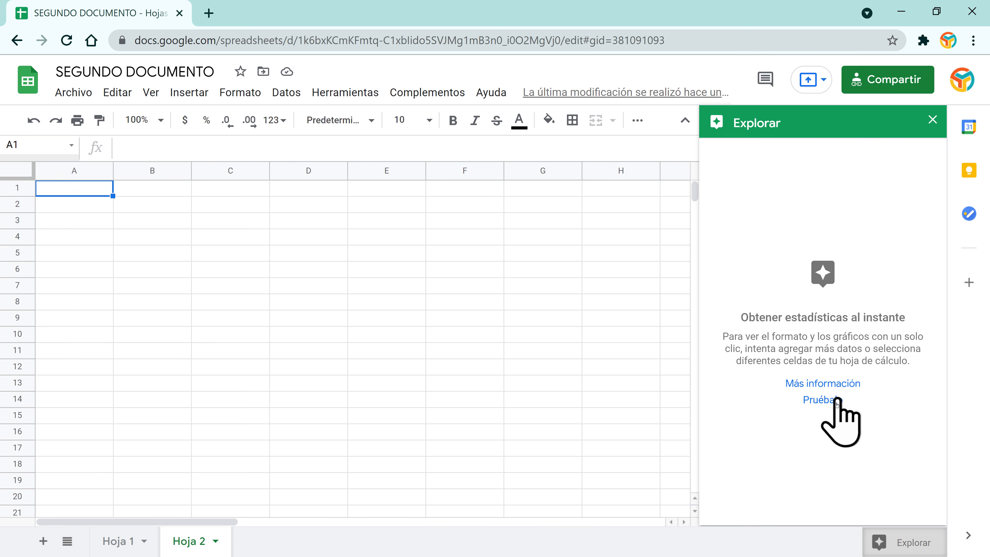
pyautogui.click(825, 402)
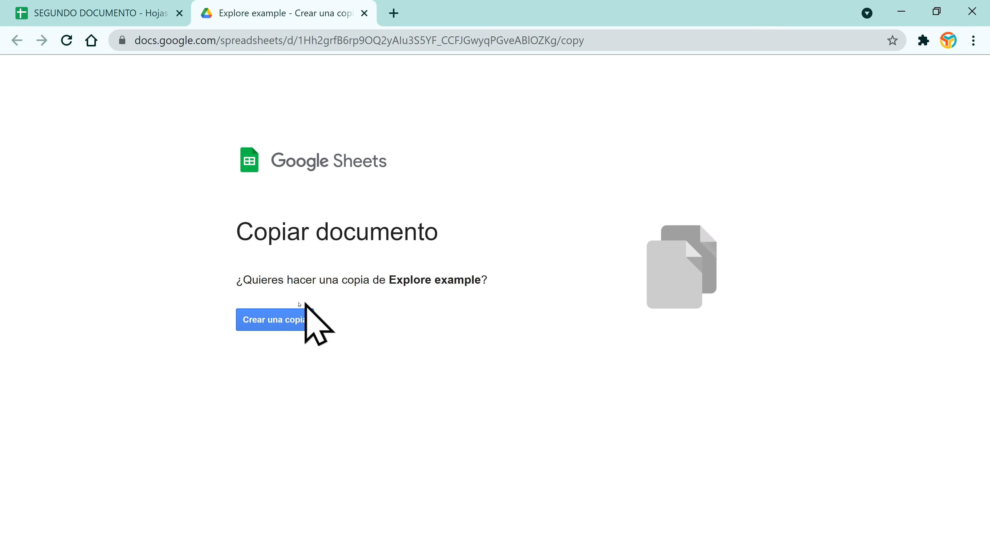
# Step: Make a copy of the Explore example and browse its World Cup data
pyautogui.click(283, 316)
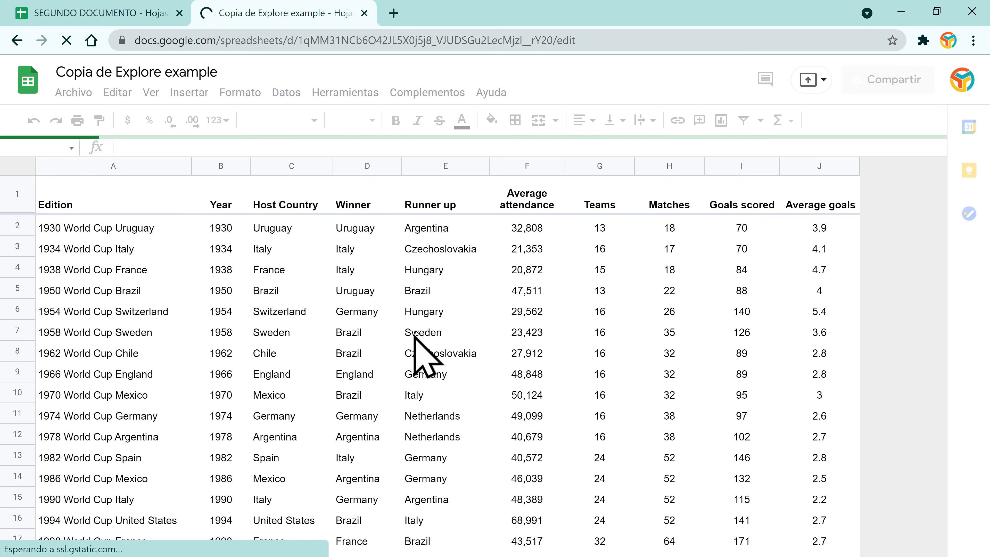
pyautogui.click(288, 286)
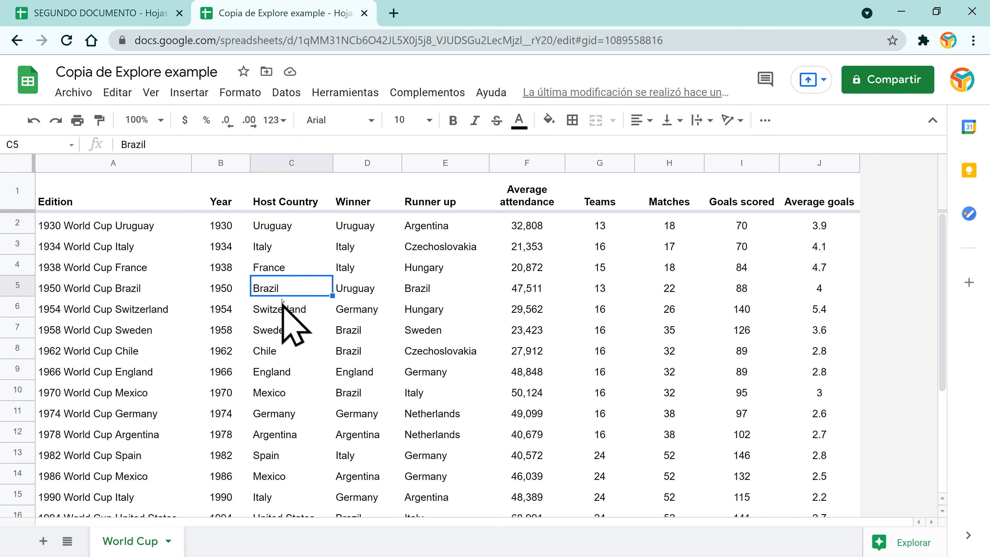
pyautogui.scroll(-5, 409, 312)
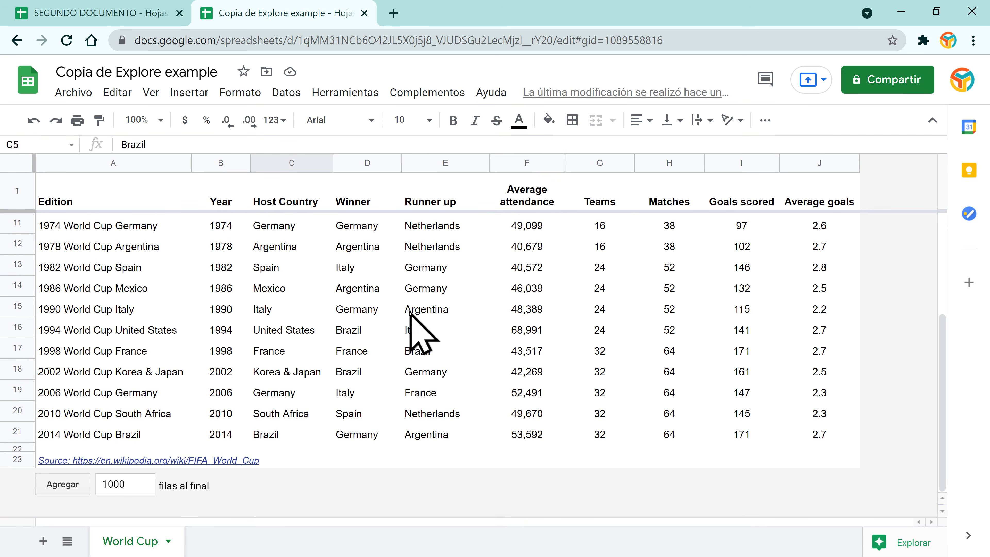
pyautogui.scroll(5, 409, 311)
pyautogui.click(128, 248)
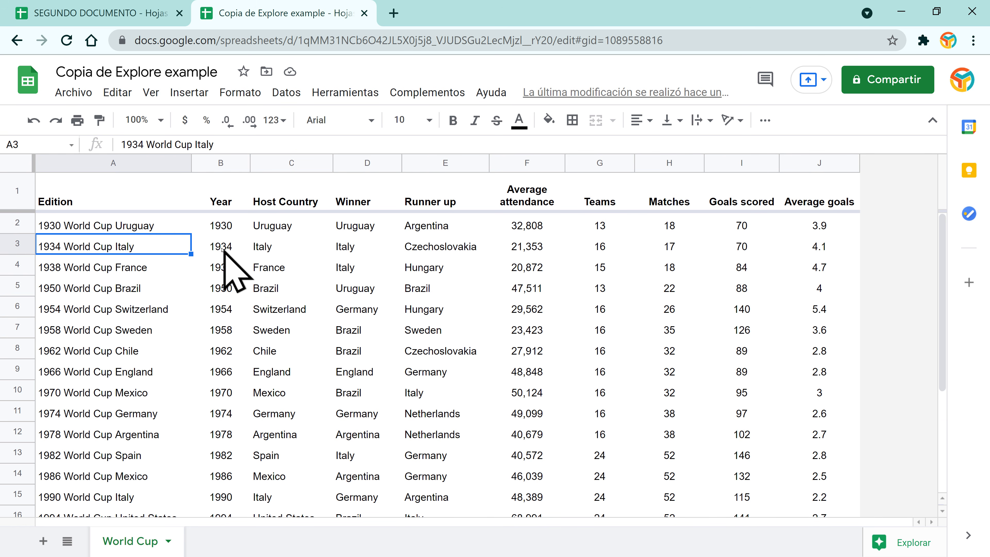
pyautogui.click(364, 13)
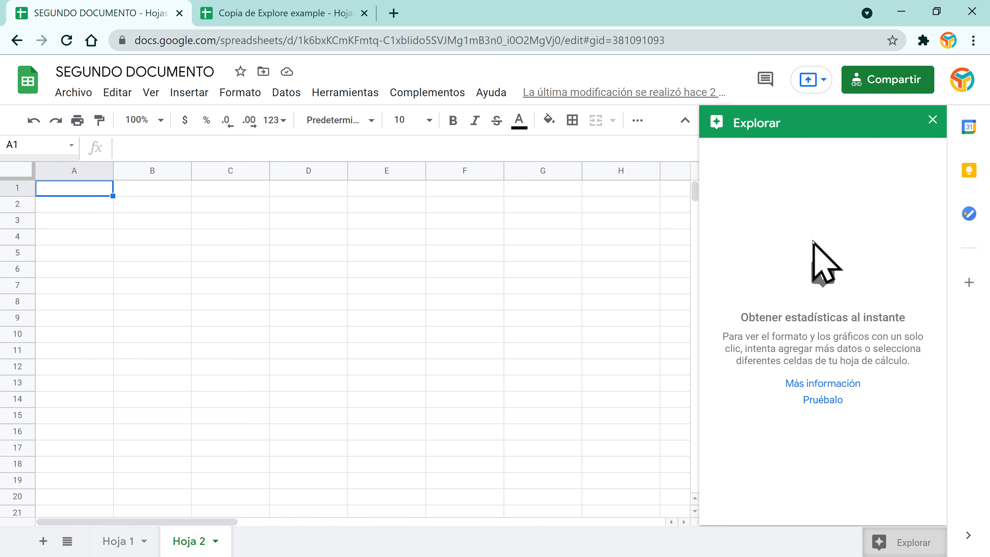
pyautogui.click(275, 14)
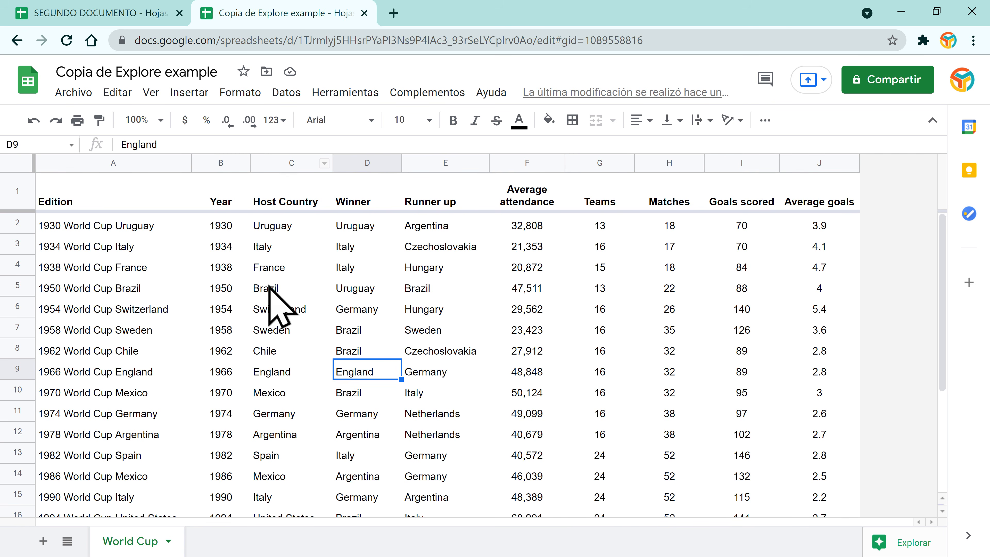
pyautogui.click(416, 272)
# Step: Review Explore suggestions for the World Cup data, close the panel, and return to SEGUNDO DOCUMENTO
pyautogui.click(891, 544)
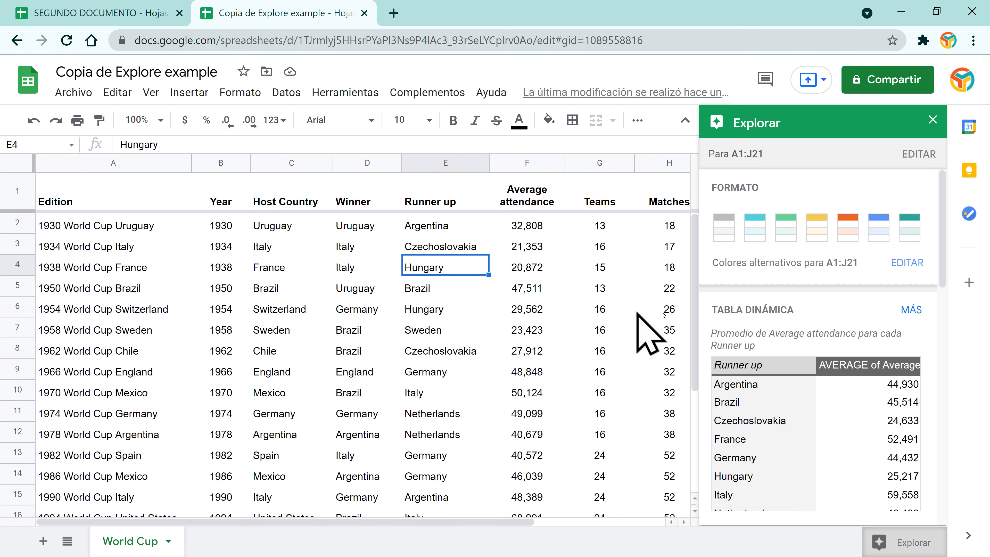
pyautogui.scroll(-4, 840, 242)
pyautogui.scroll(-10, 840, 245)
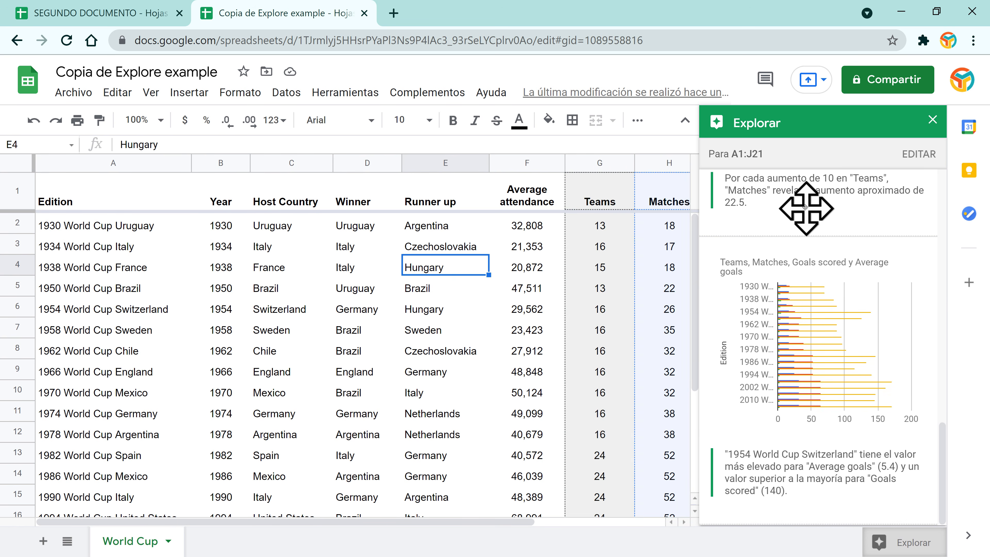
pyautogui.scroll(10, 826, 388)
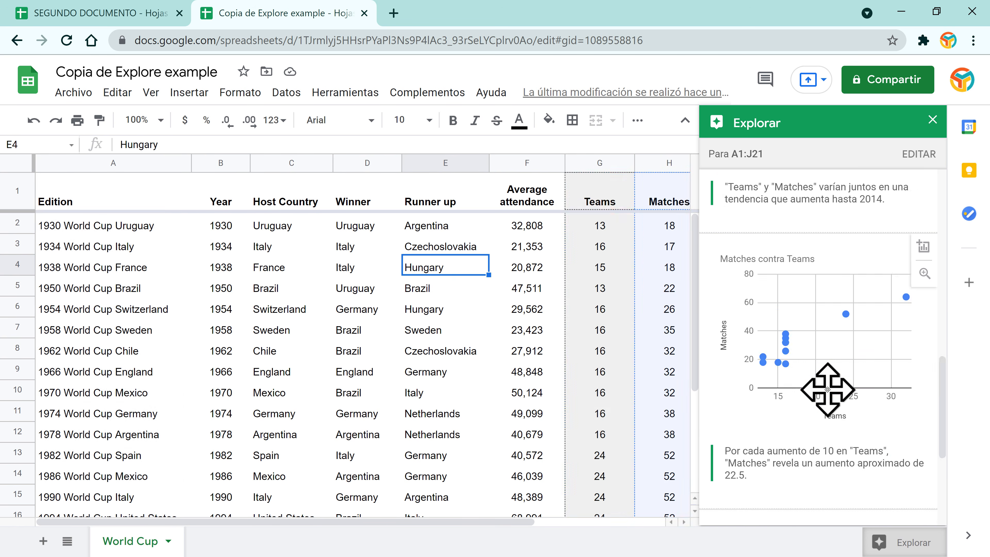
pyautogui.click(933, 119)
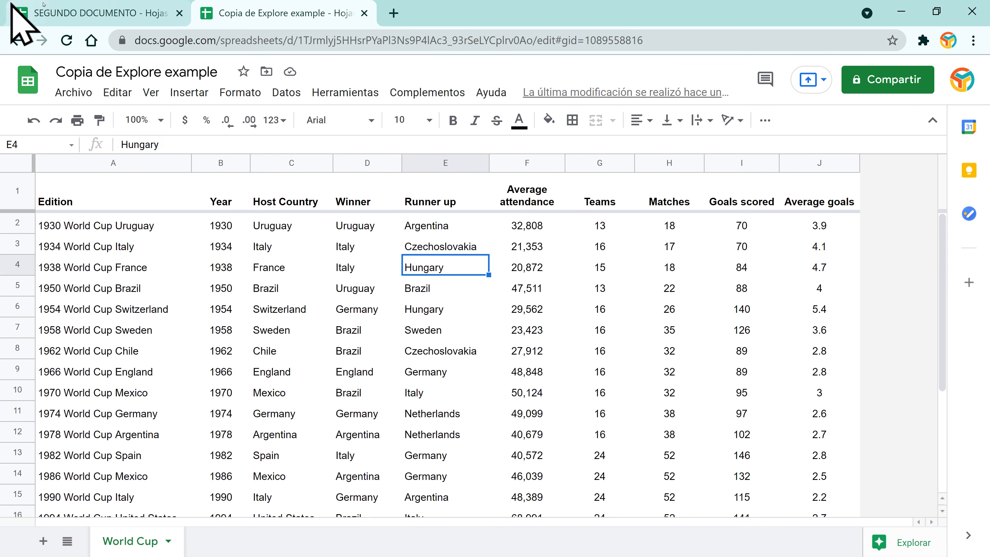
pyautogui.click(80, 11)
pyautogui.click(232, 217)
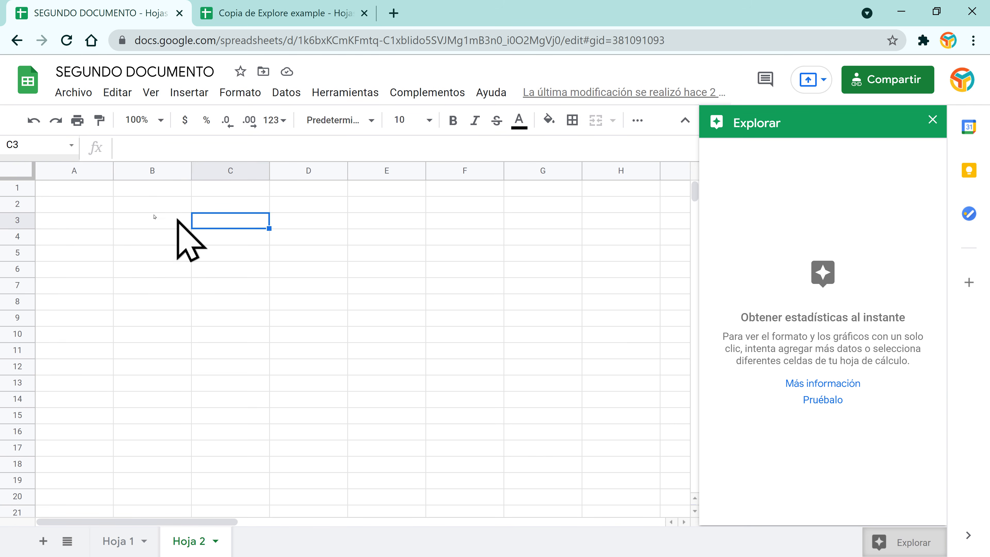
# Step: Select cell B2 and close the Explore insights panel to reveal the blank Hoja 2 grid
pyautogui.click(132, 204)
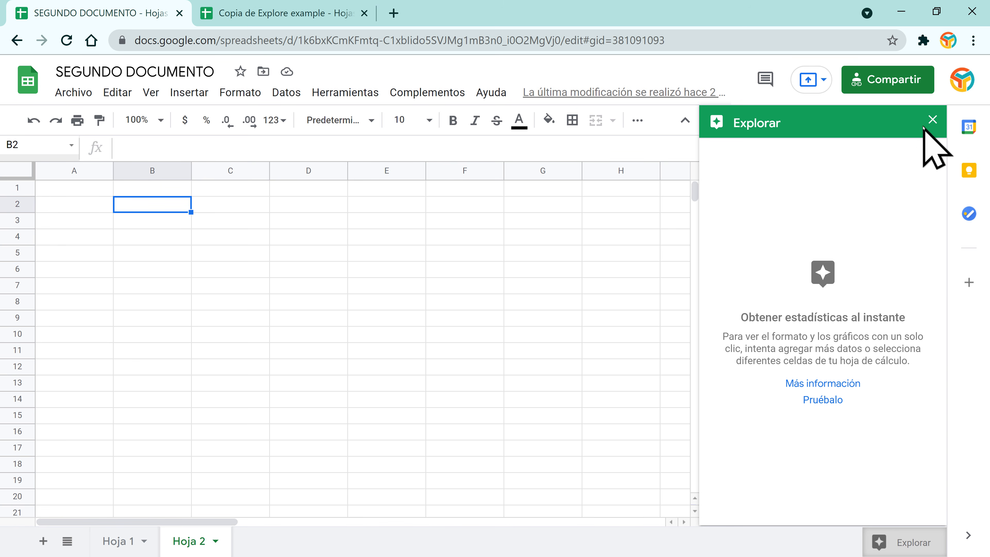
pyautogui.click(932, 119)
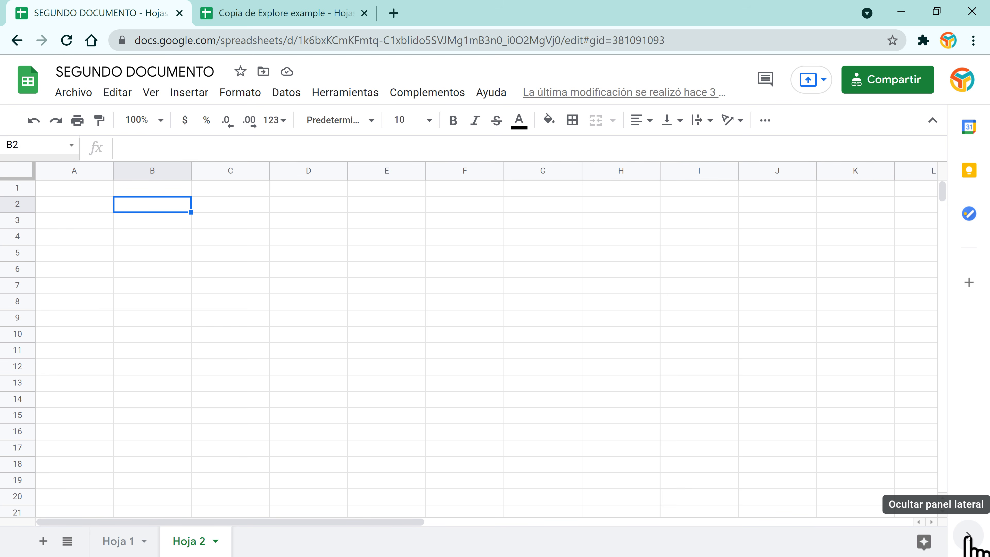
# Step: Hide the side panel and switch between the Hoja 1 and Hoja 2 tabs, ending on Hoja 1
pyautogui.click(968, 536)
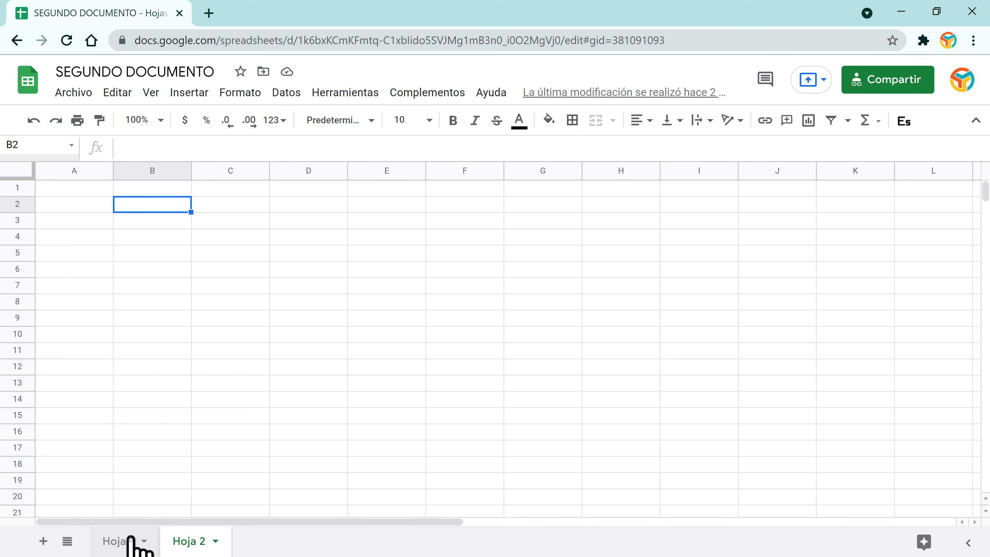
pyautogui.click(129, 545)
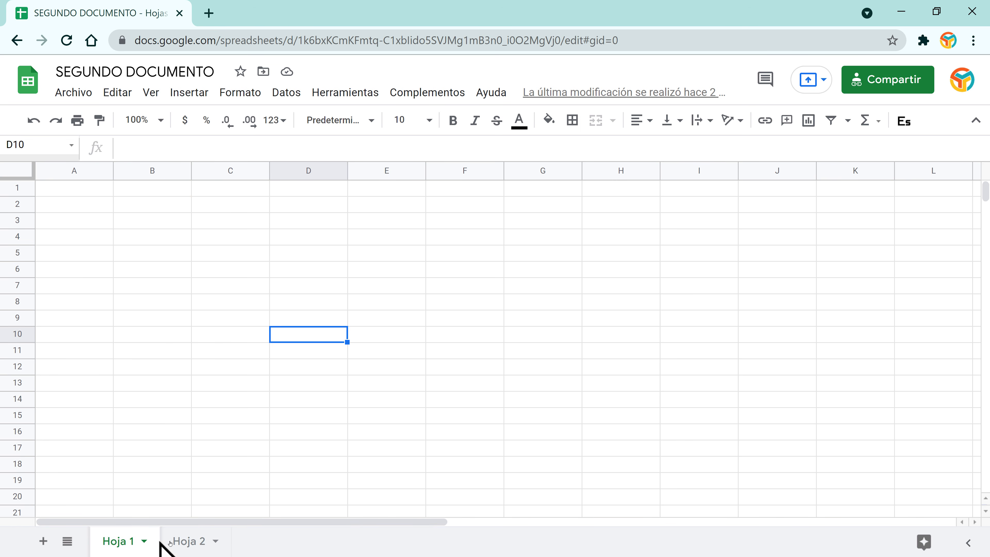
pyautogui.click(199, 547)
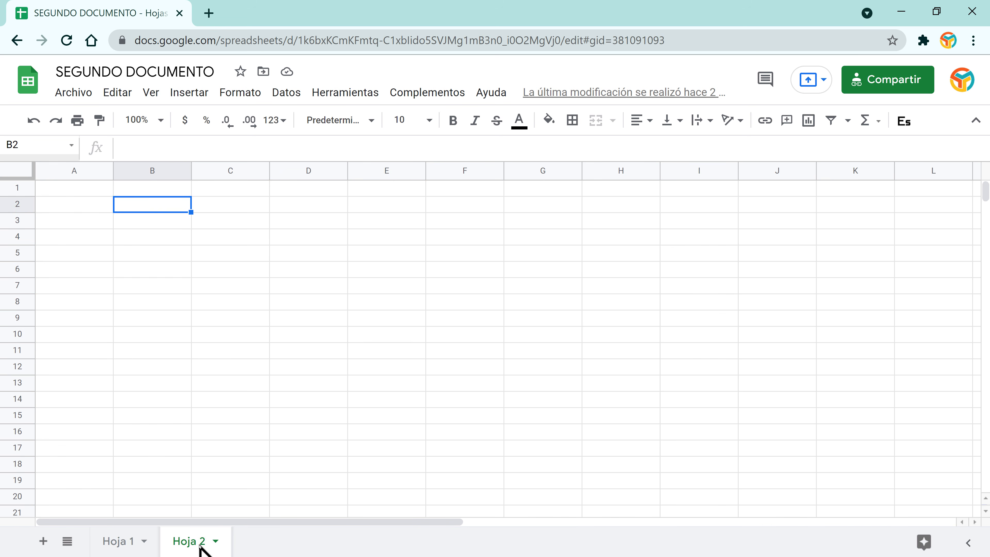
pyautogui.click(116, 539)
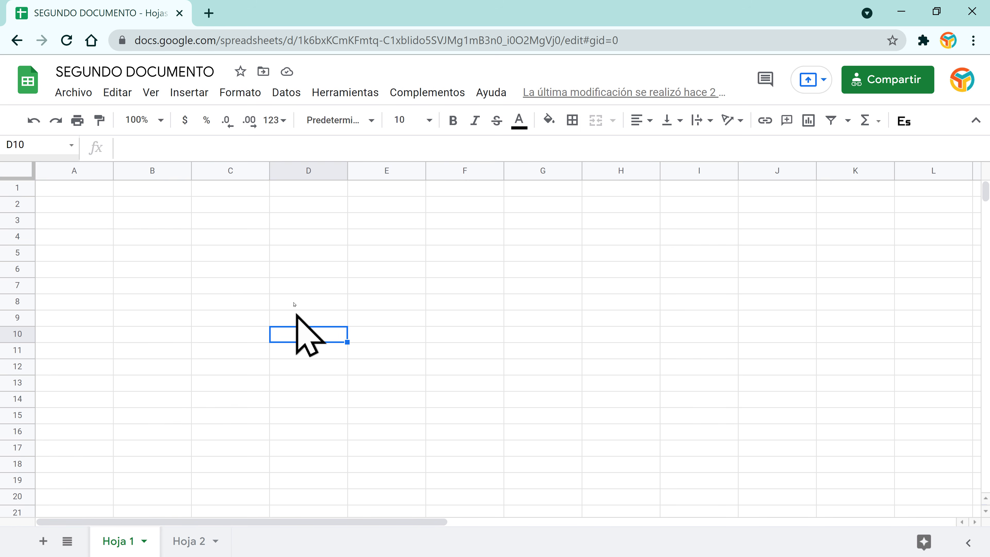
pyautogui.click(189, 544)
pyautogui.click(115, 544)
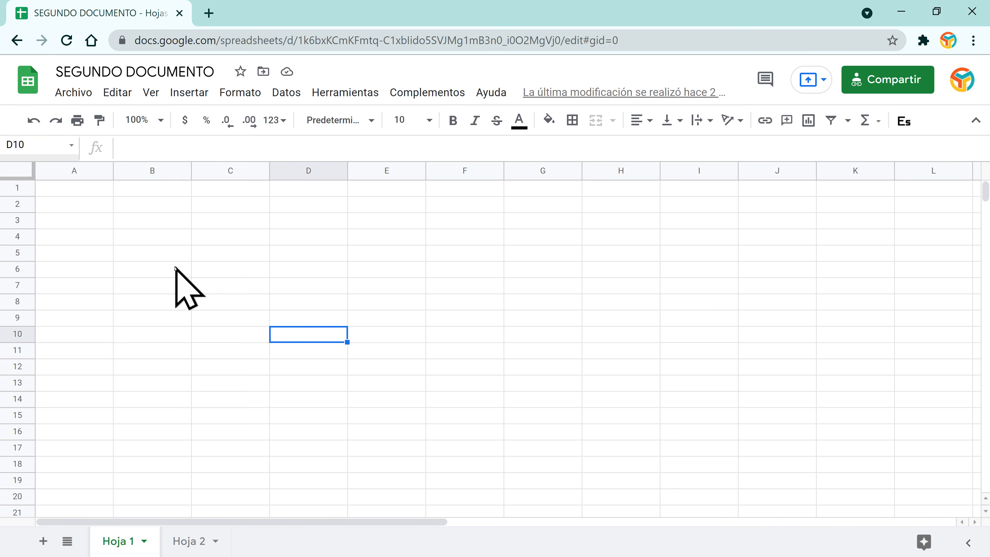
# Step: Enter HOJA UNO in cell B2 of Hoja 1
pyautogui.click(176, 279)
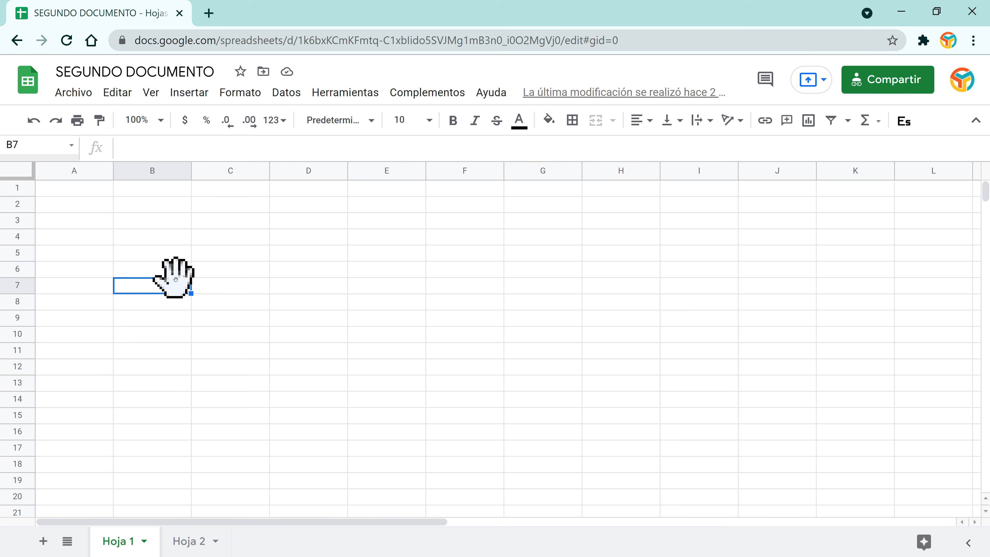
pyautogui.click(126, 206)
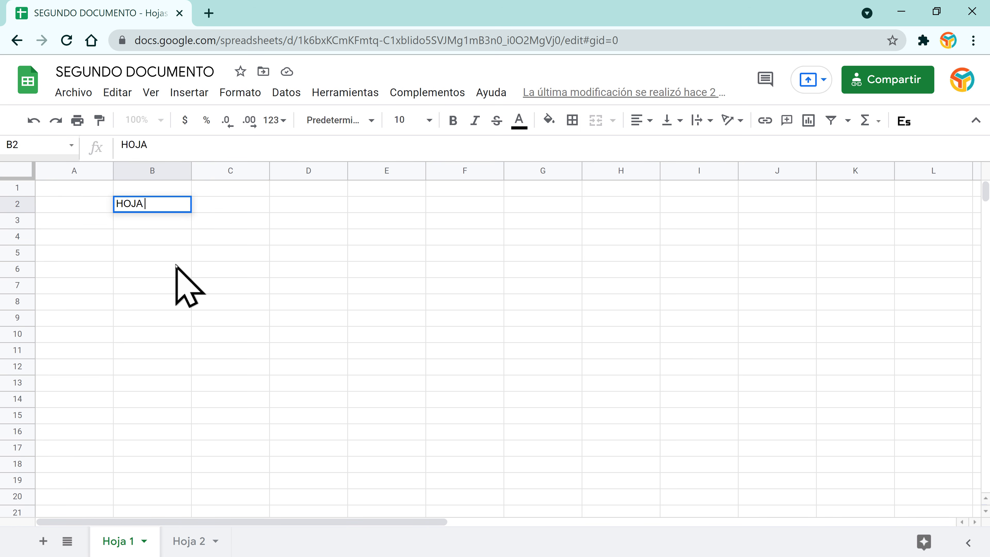
pyautogui.press('Return')
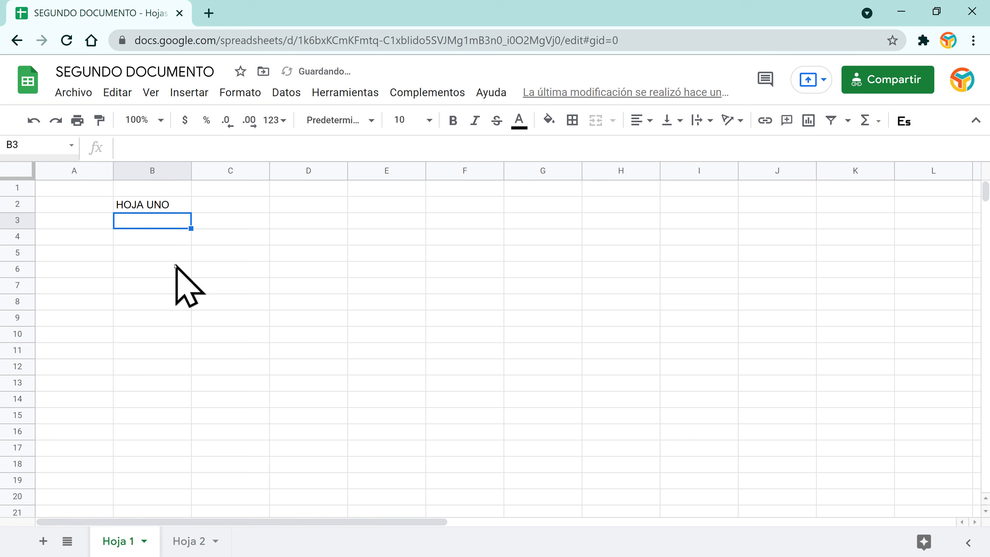
# Step: Enter HOJA DOS in cell B2 of Hoja 2, then go back to Hoja 1
pyautogui.click(192, 542)
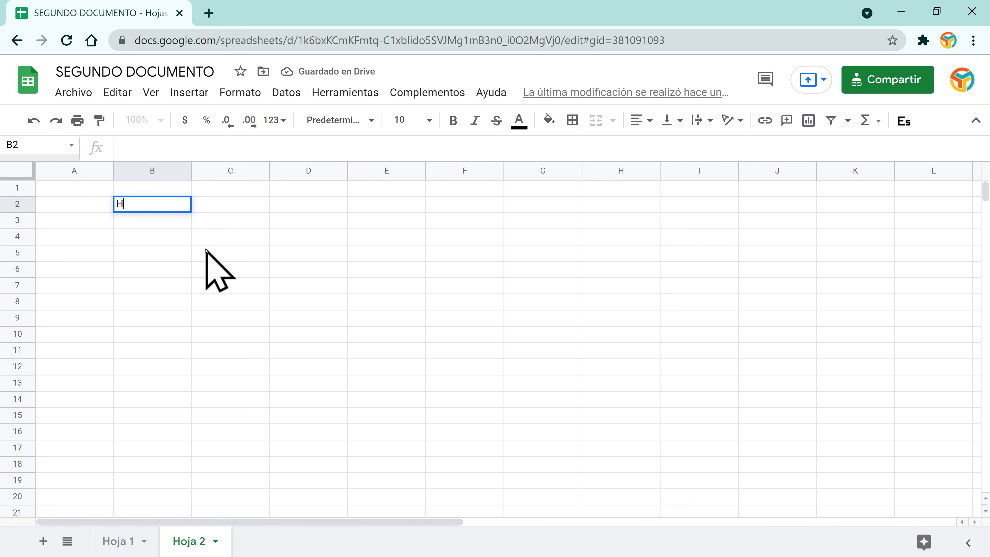
pyautogui.write('HOJA DOS')
pyautogui.press('Return')
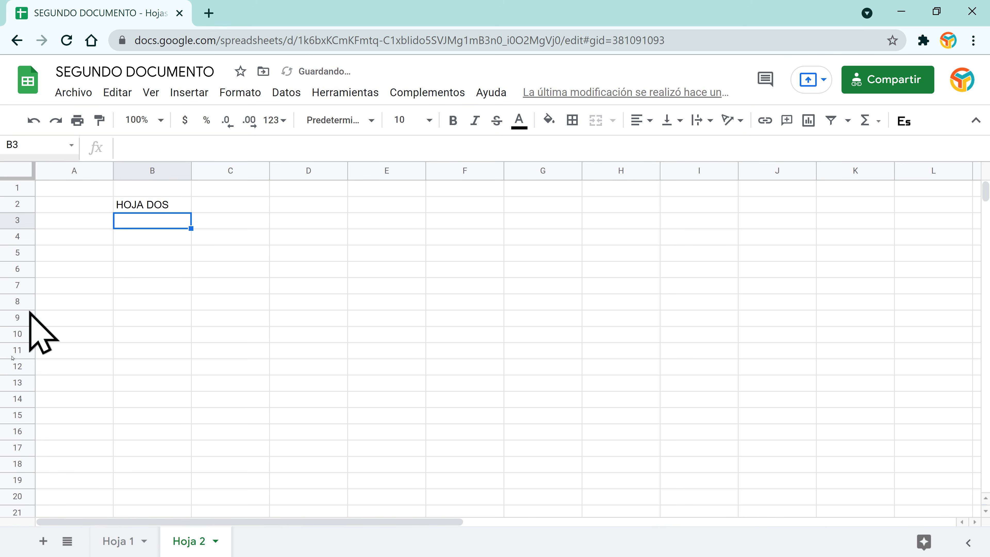
pyautogui.click(142, 546)
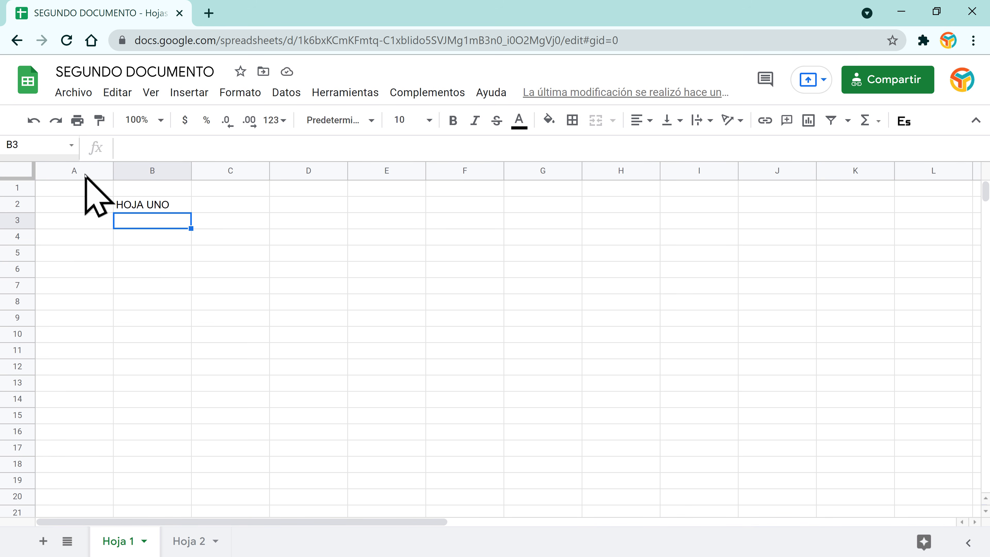
# Step: Select columns C, B and A, then open and dismiss column A's options menu
pyautogui.click(225, 170)
pyautogui.click(160, 172)
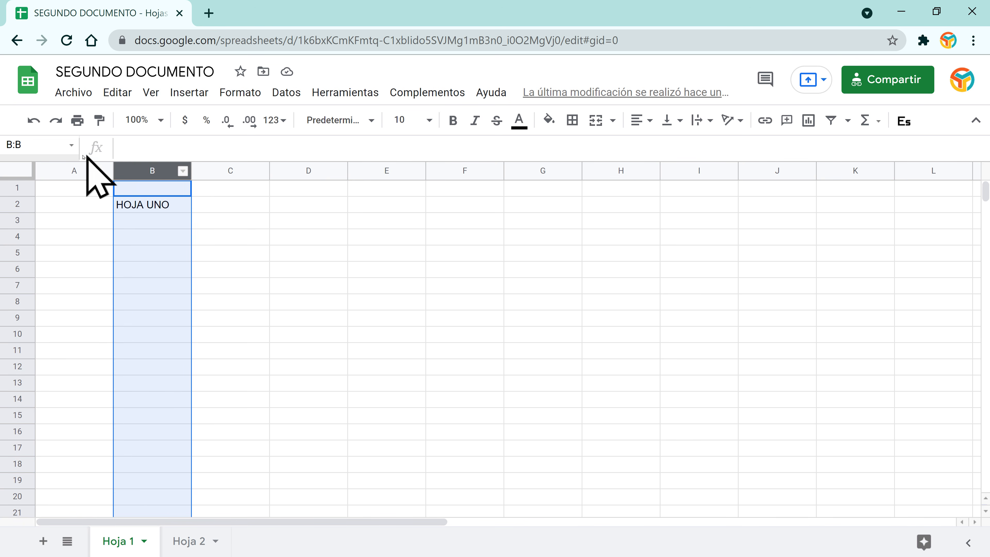
pyautogui.click(84, 171)
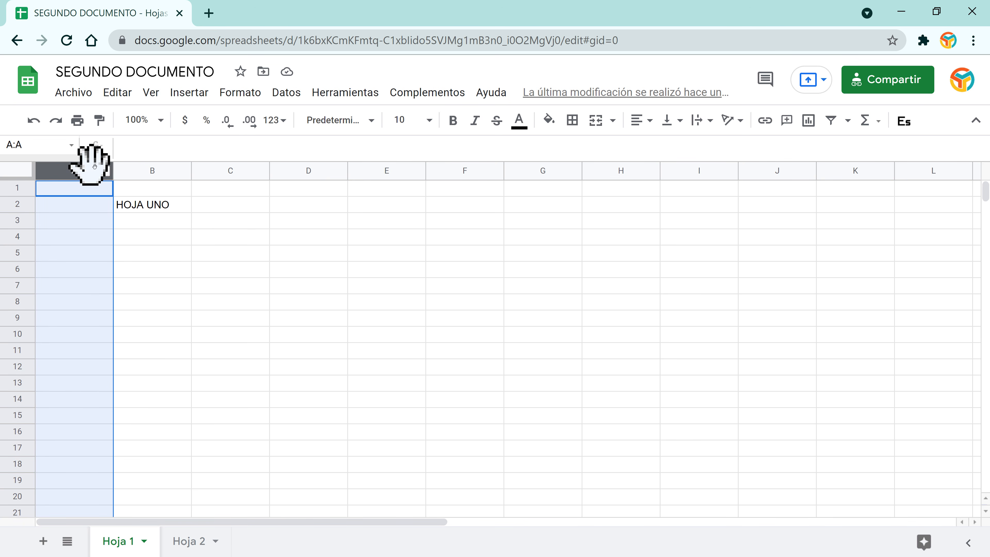
pyautogui.click(105, 172)
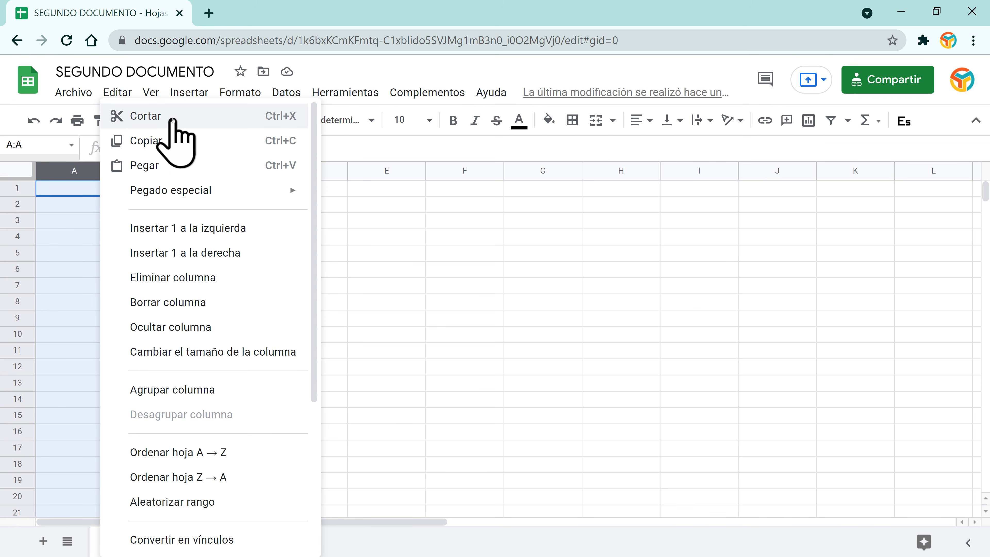
pyautogui.click(404, 254)
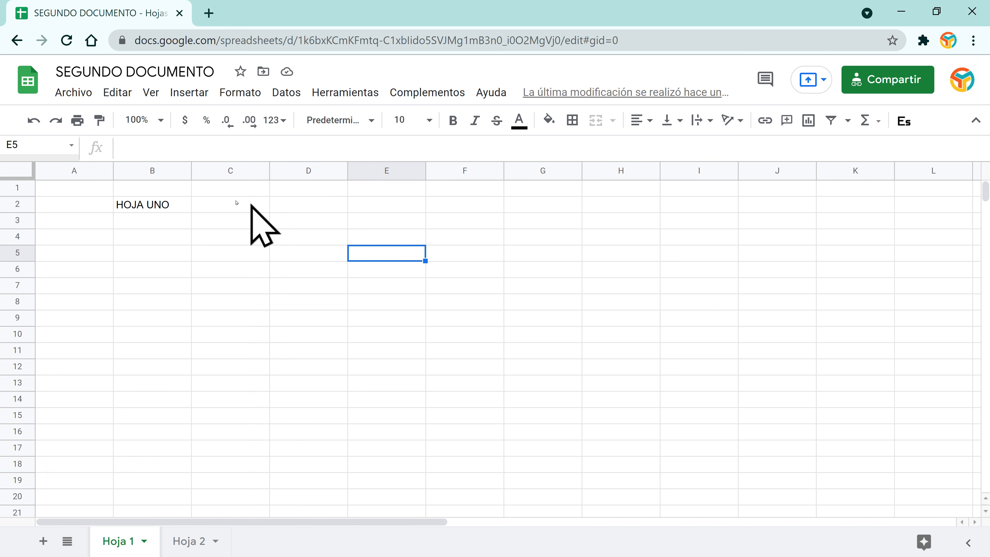
# Step: Replace HOJA UNO in B2 with LUNES, then clear B2 and move to A2
pyautogui.click(169, 211)
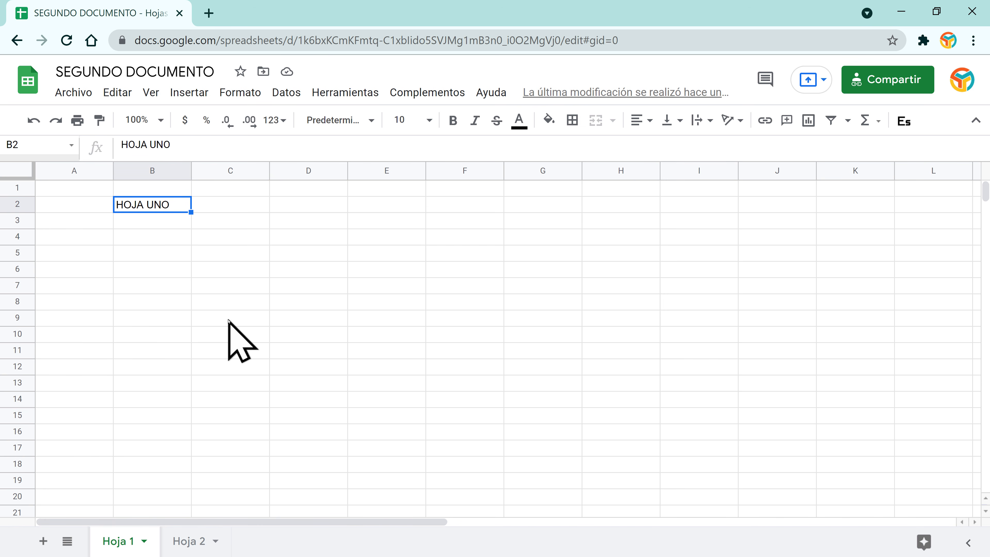
pyautogui.write('LUNES')
pyautogui.press('Return')
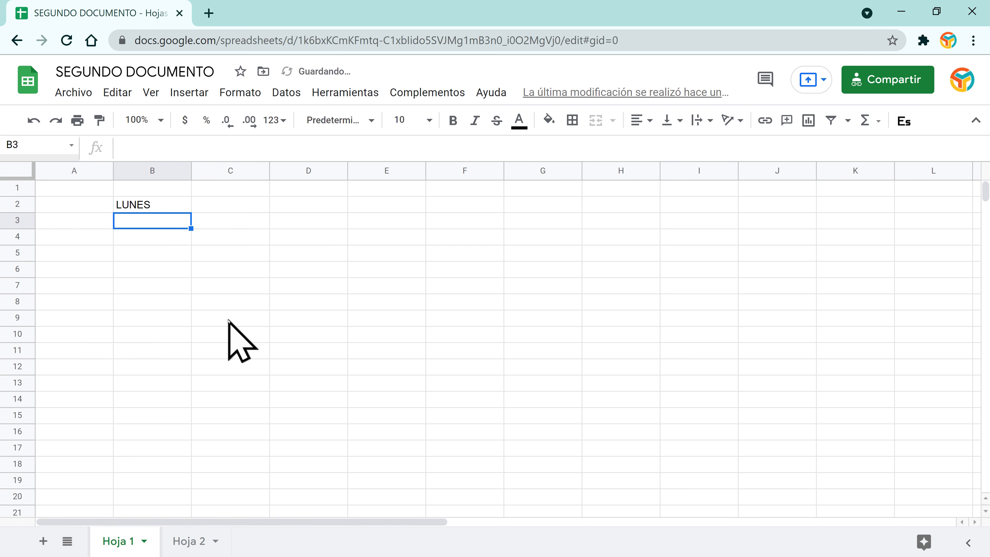
pyautogui.click(139, 205)
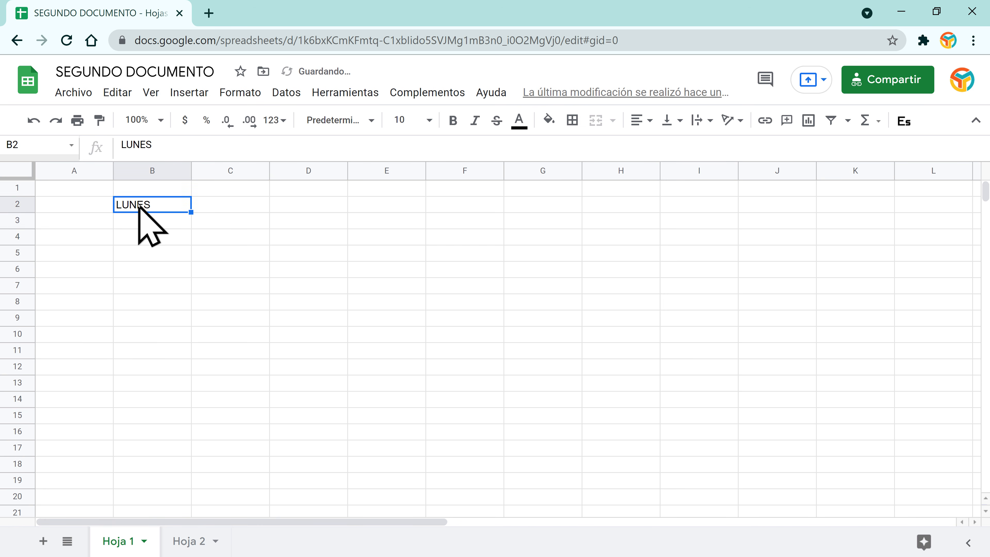
pyautogui.press('Left')
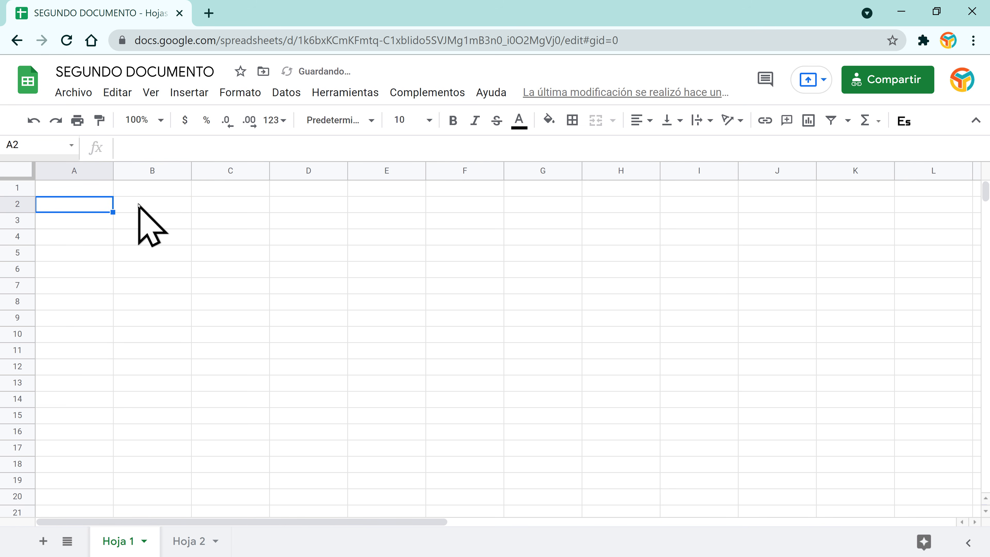
# Step: Enter ENERO in A2 and fill the month names across row 2 to L2
pyautogui.press('Right')
pyautogui.press('Left')
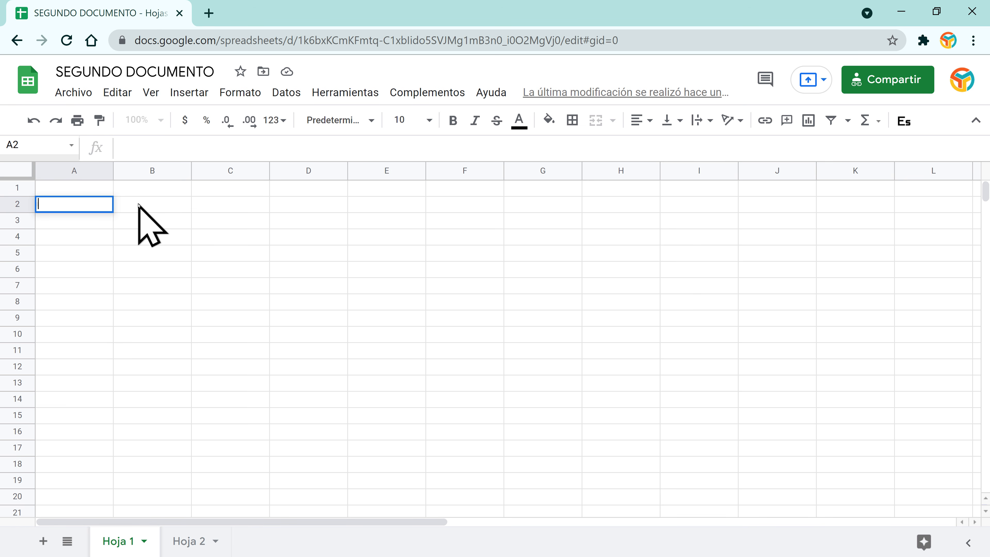
pyautogui.press('Return')
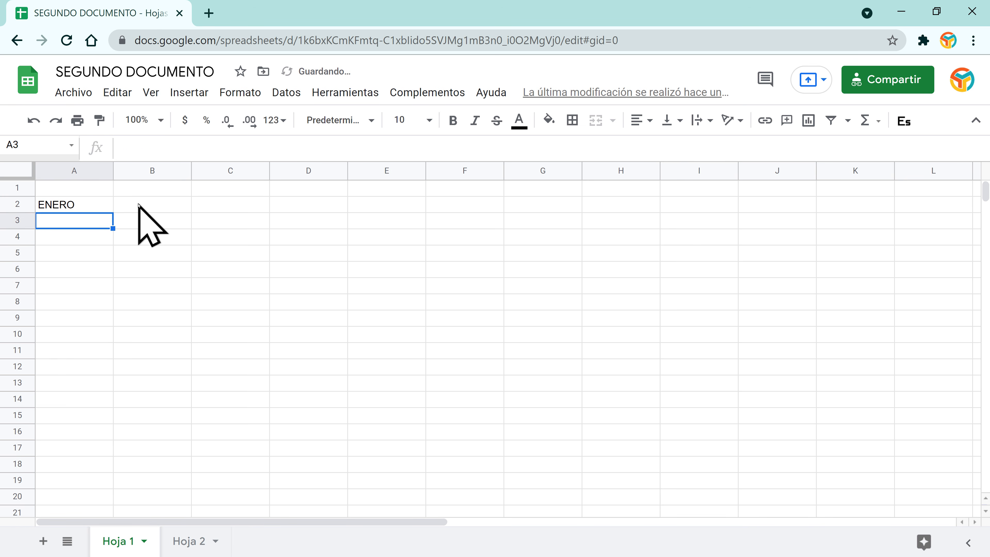
pyautogui.press('Up')
pyautogui.press('Up')
pyautogui.press('Down')
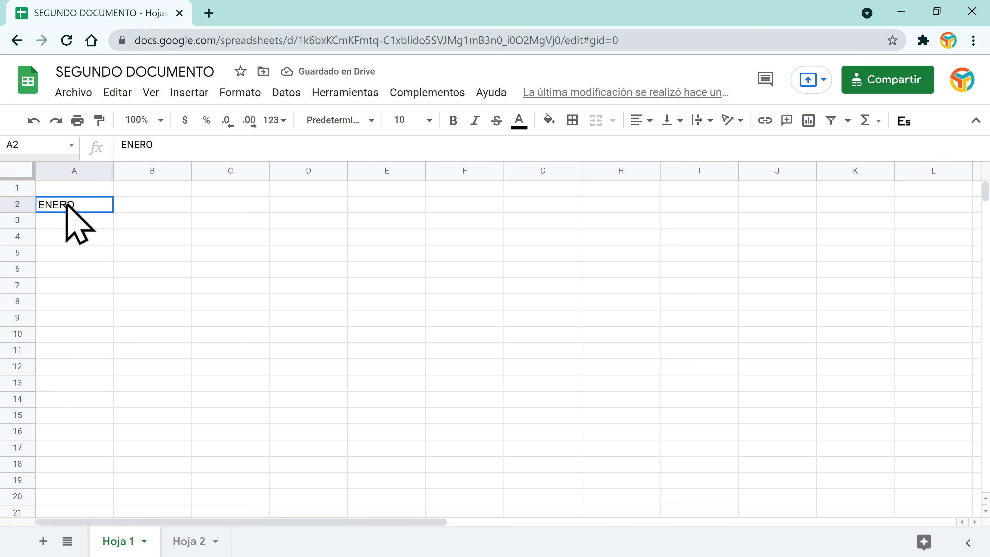
pyautogui.moveTo(114, 210); pyautogui.dragTo(948, 205)
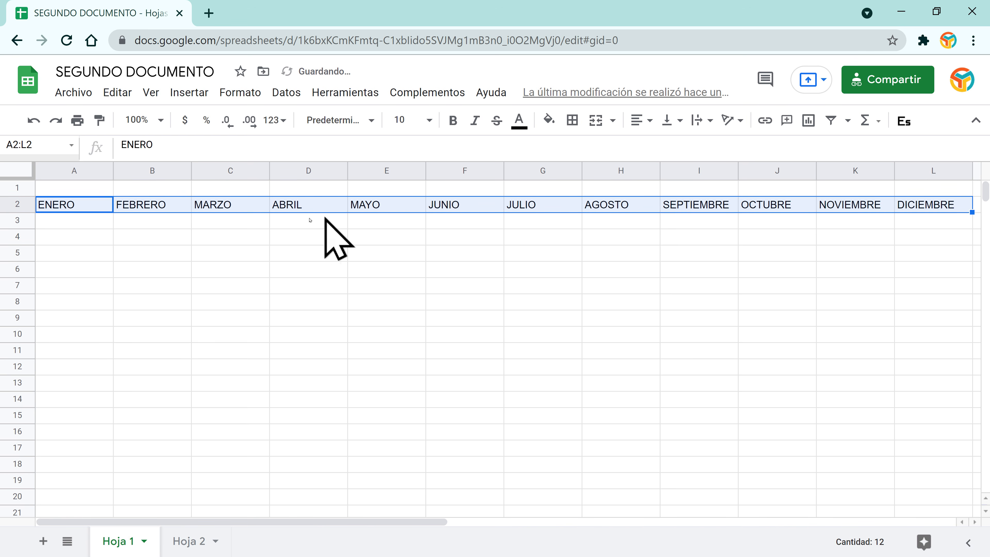
# Step: Enter 5 and 10 in A3:A4 and extend the series to 70 in row 16 across the month columns
pyautogui.click(92, 222)
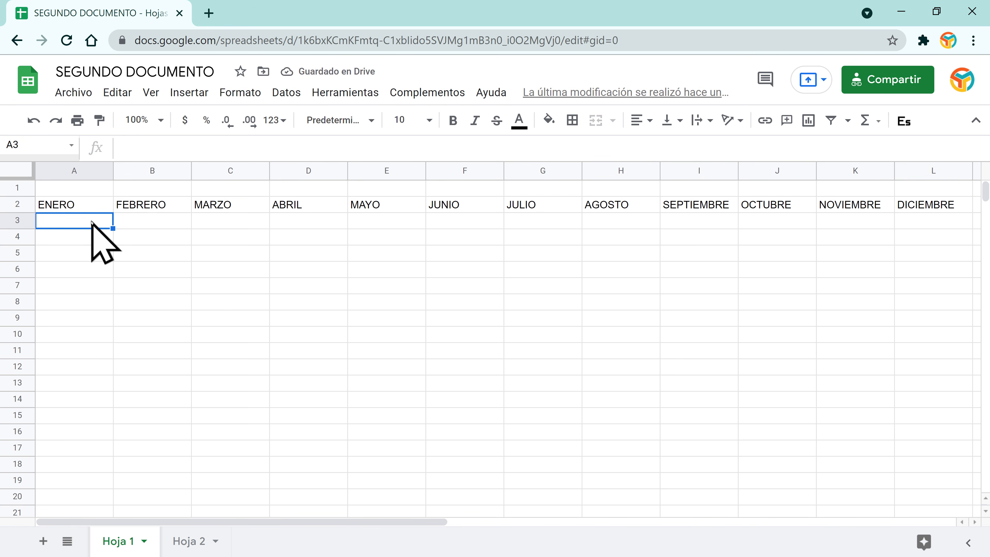
pyautogui.write('5')
pyautogui.press('Return')
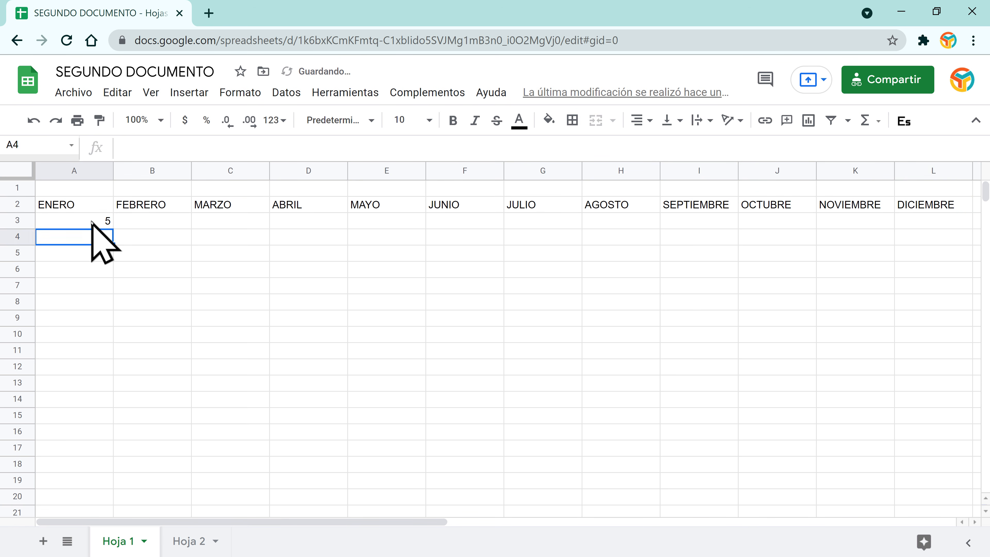
pyautogui.write('10')
pyautogui.press('Return')
pyautogui.moveTo(91, 222); pyautogui.dragTo(90, 240)
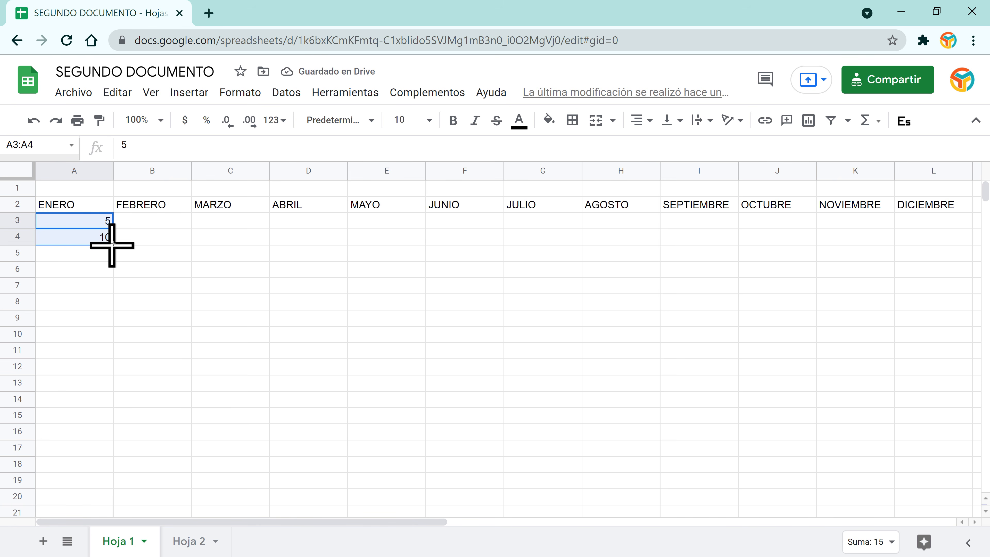
pyautogui.moveTo(113, 243); pyautogui.dragTo(890, 441)
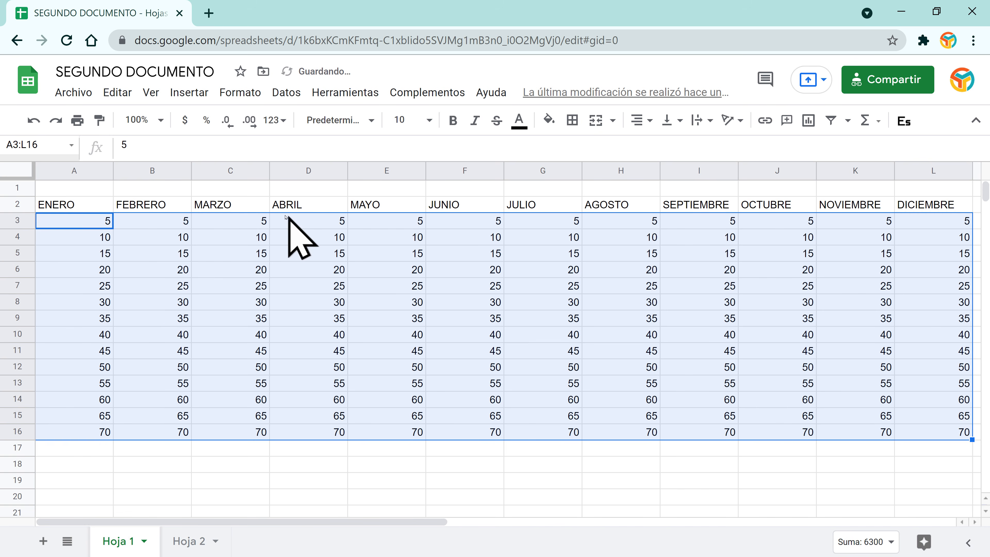
# Step: Complete the 5–70 fill in B3:L16, then open the FEBRERO column's options menu
pyautogui.click(150, 207)
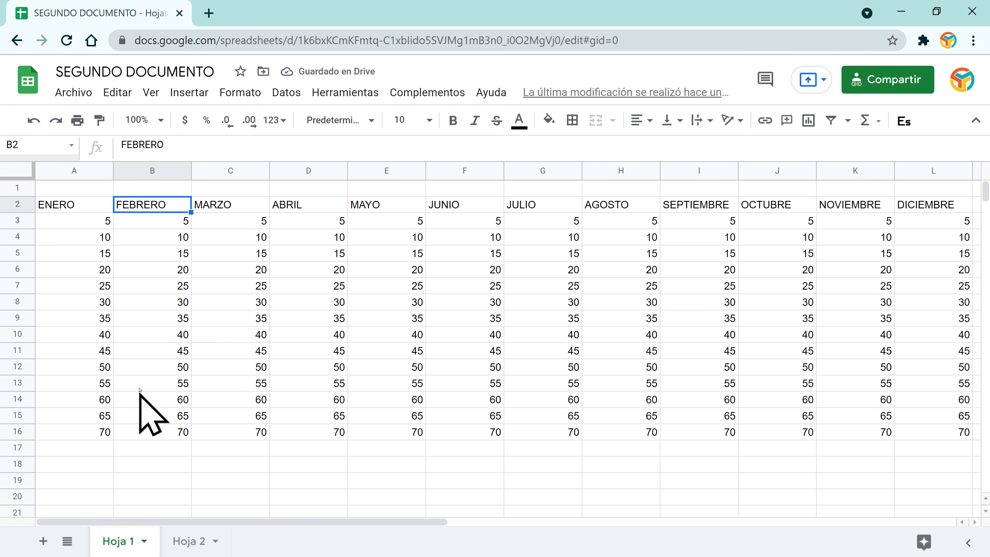
pyautogui.click(77, 209)
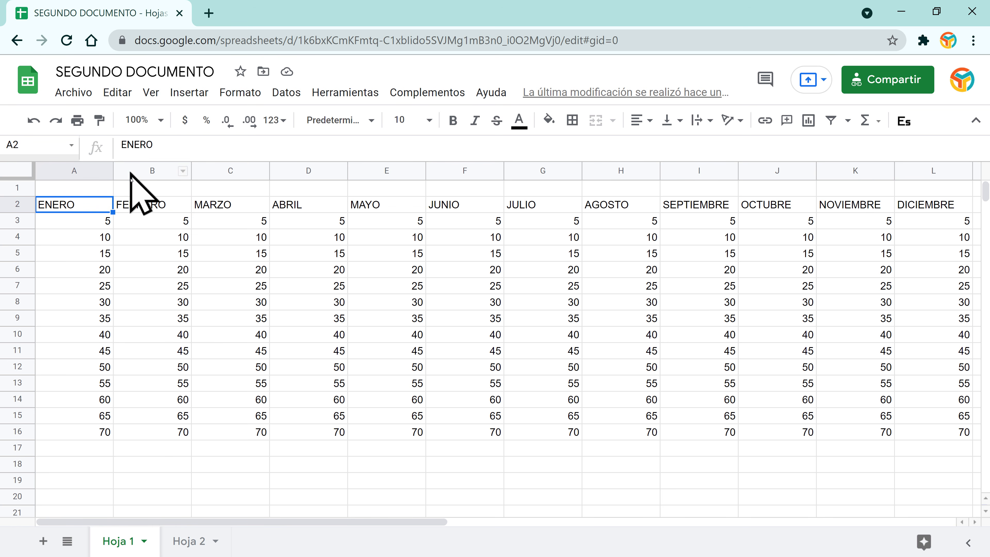
pyautogui.click(82, 171)
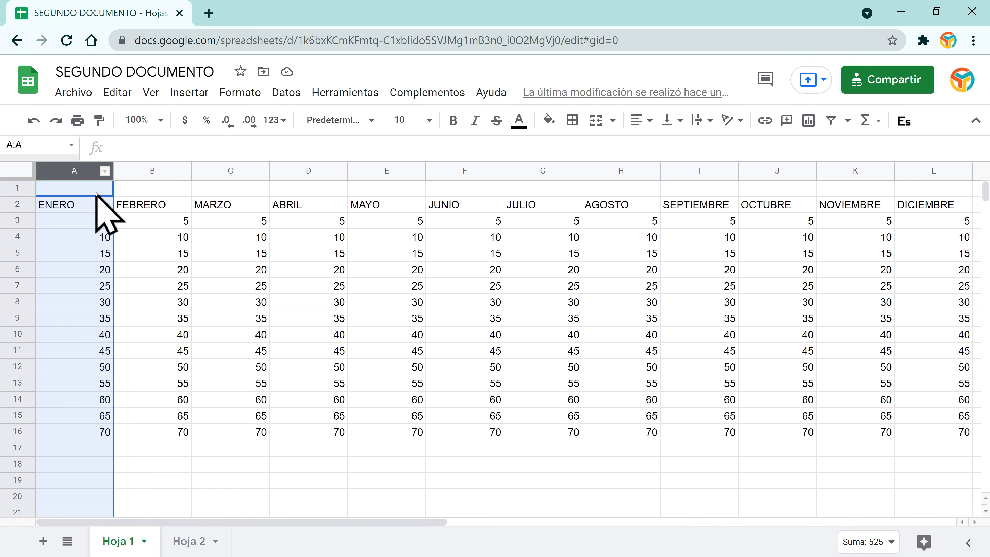
pyautogui.click(16, 220)
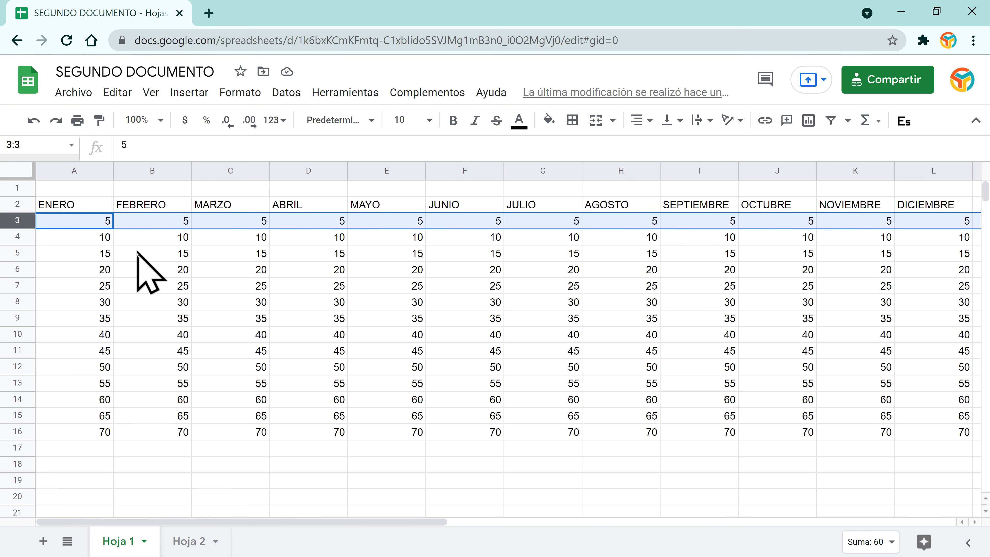
pyautogui.click(163, 254)
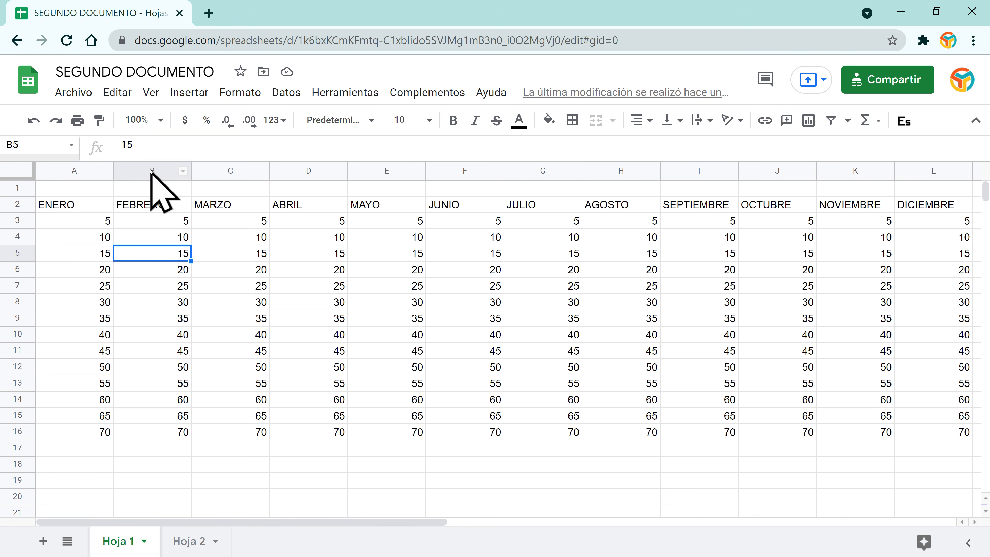
pyautogui.click(182, 171)
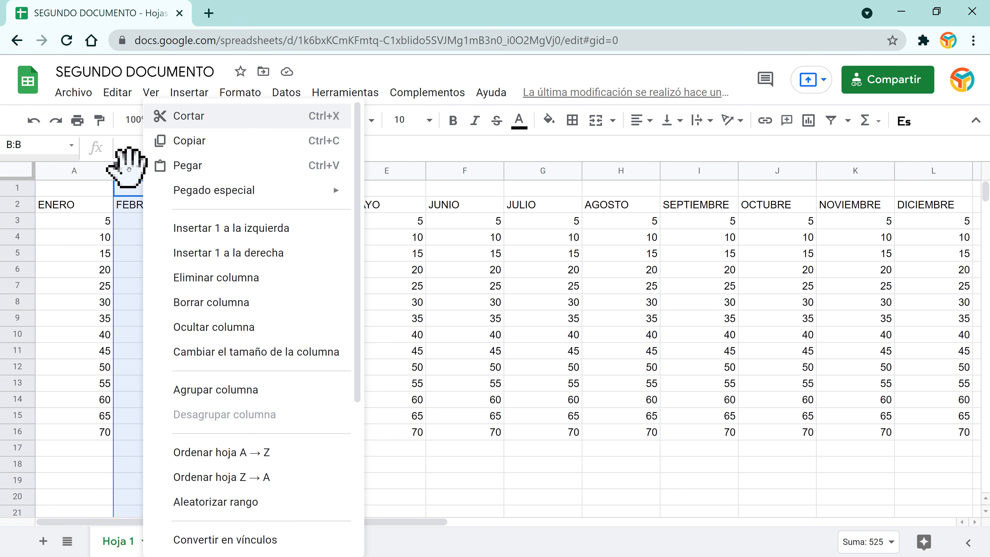
# Step: Cut the FEBRERO column and paste it into empty column M
pyautogui.click(129, 169)
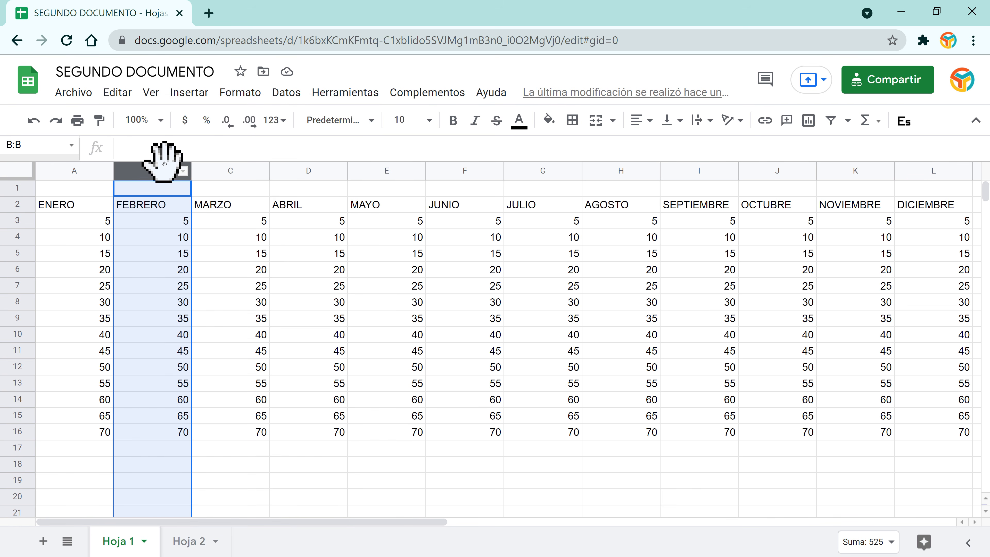
pyautogui.click(183, 170)
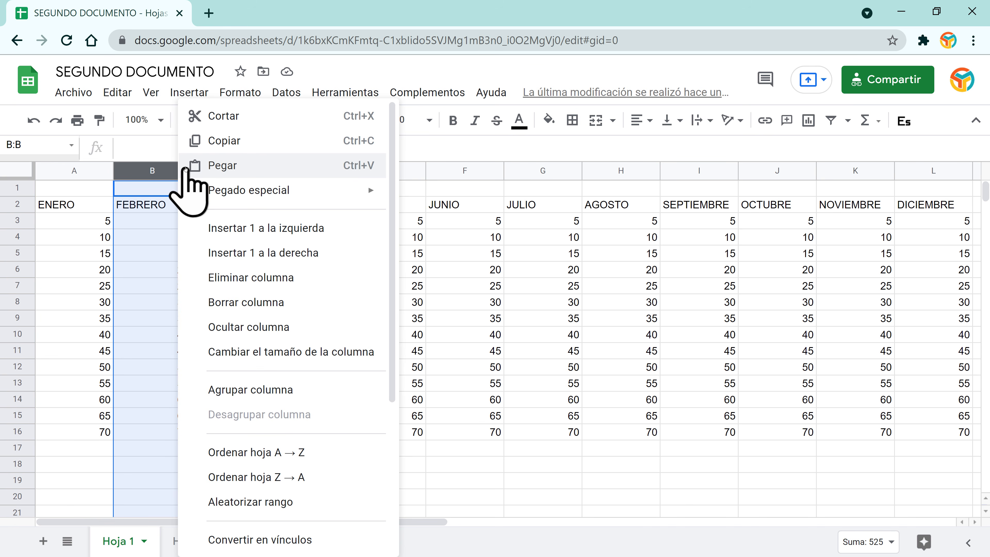
pyautogui.click(235, 116)
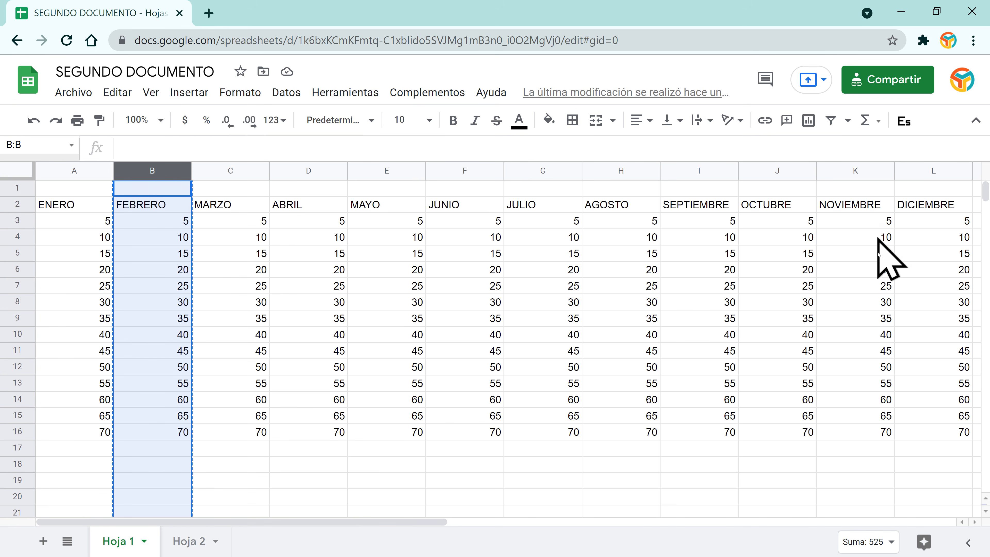
pyautogui.click(975, 521)
pyautogui.click(975, 522)
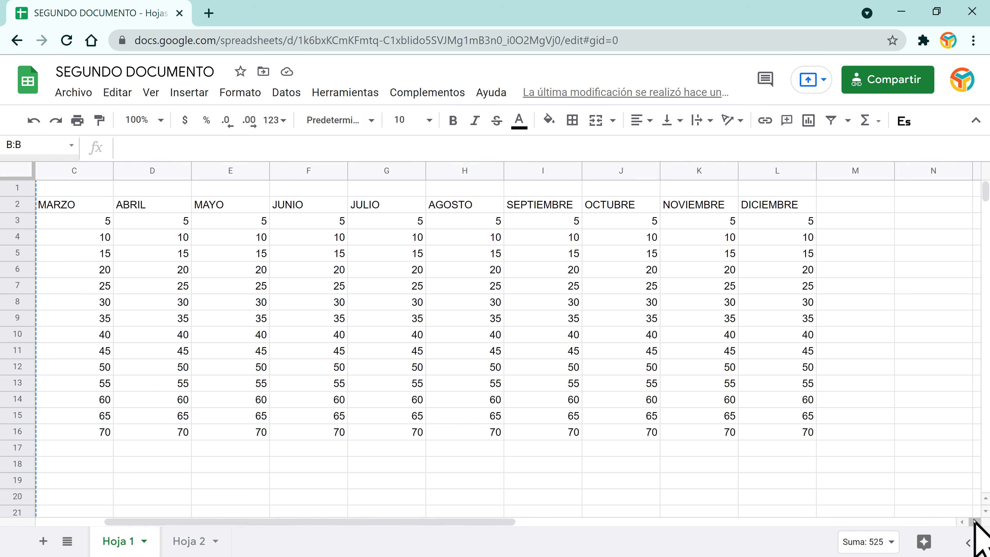
pyautogui.click(975, 521)
pyautogui.moveTo(452, 523); pyautogui.dragTo(426, 541)
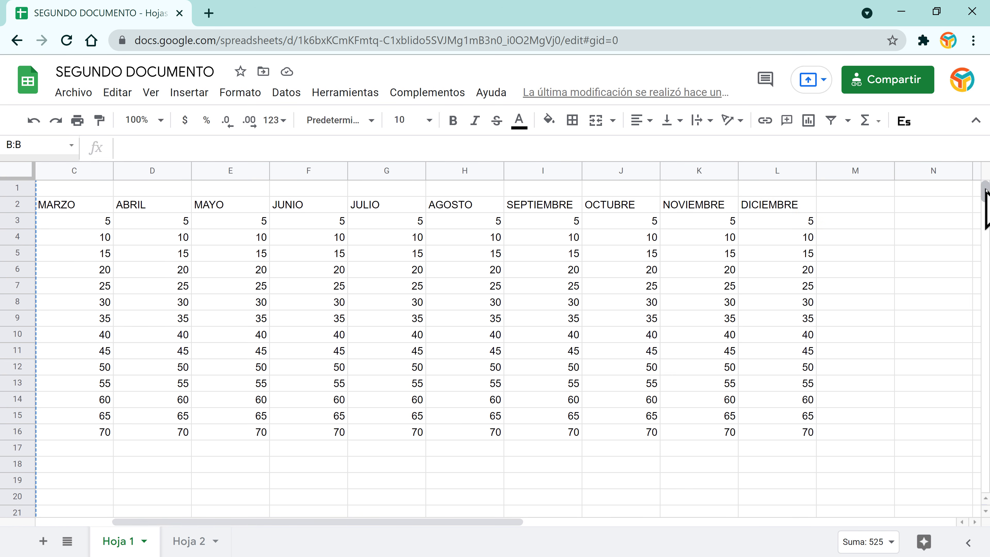
pyautogui.moveTo(985, 190)
pyautogui.mouseDown()
pyautogui.moveTo(985, 200)
pyautogui.moveTo(984, 181)
pyautogui.mouseUp()
pyautogui.click(875, 205)
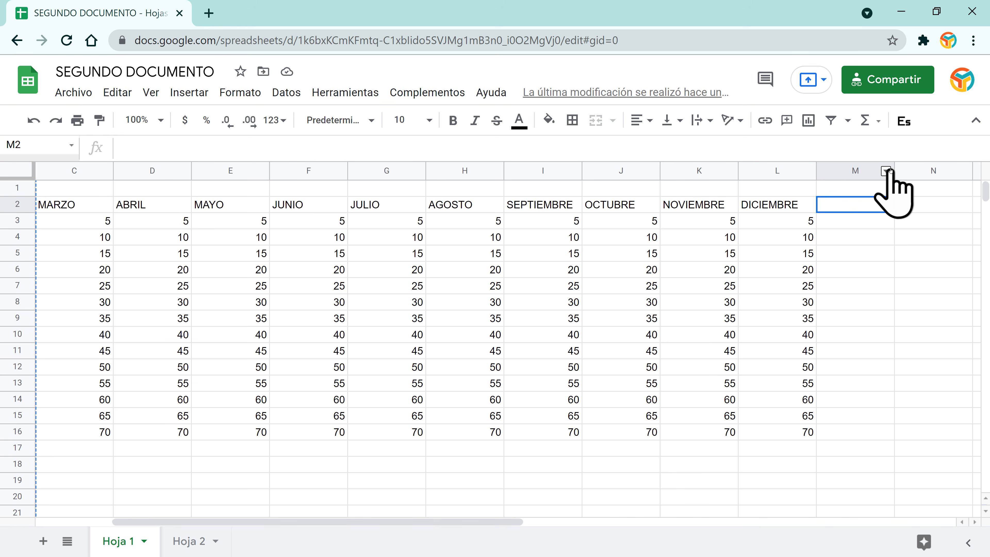
pyautogui.rightClick(890, 171)
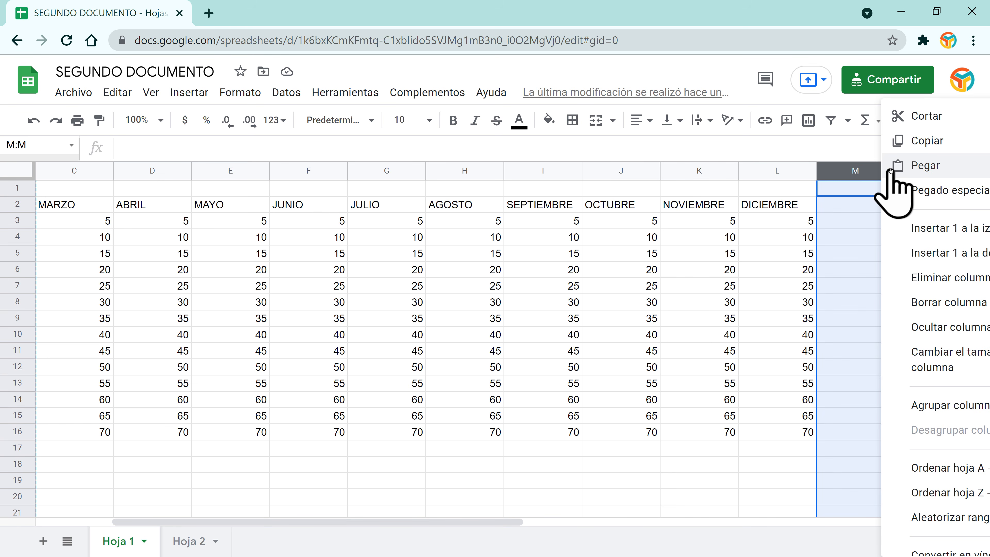
pyautogui.click(935, 166)
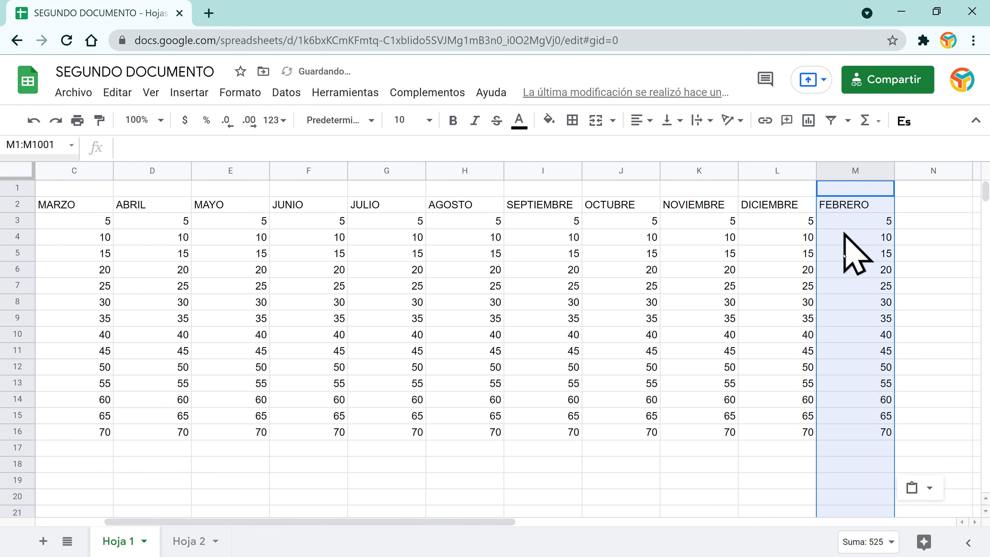
pyautogui.moveTo(435, 524); pyautogui.dragTo(331, 540)
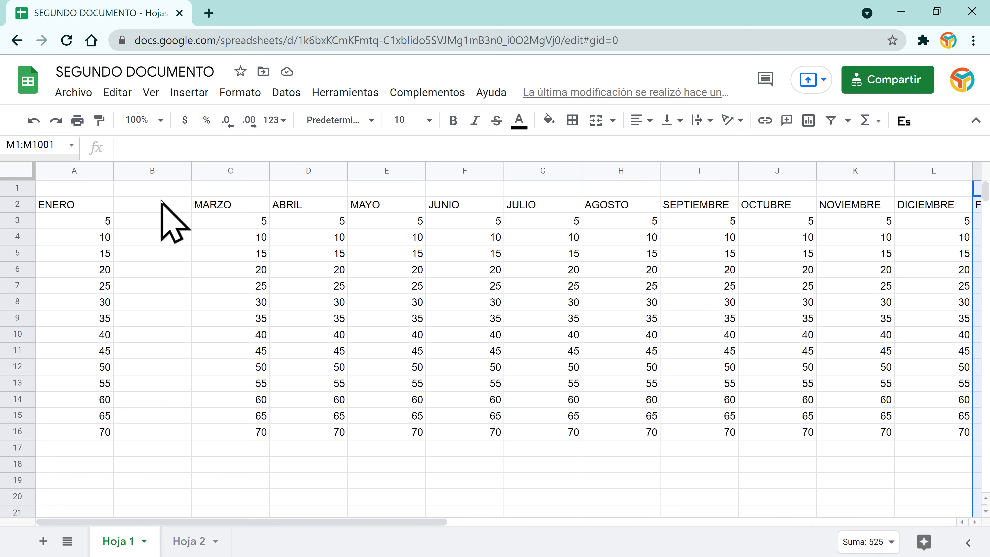
# Step: Undo the move to restore FEBRERO in column B, then copy that column
pyautogui.click(34, 120)
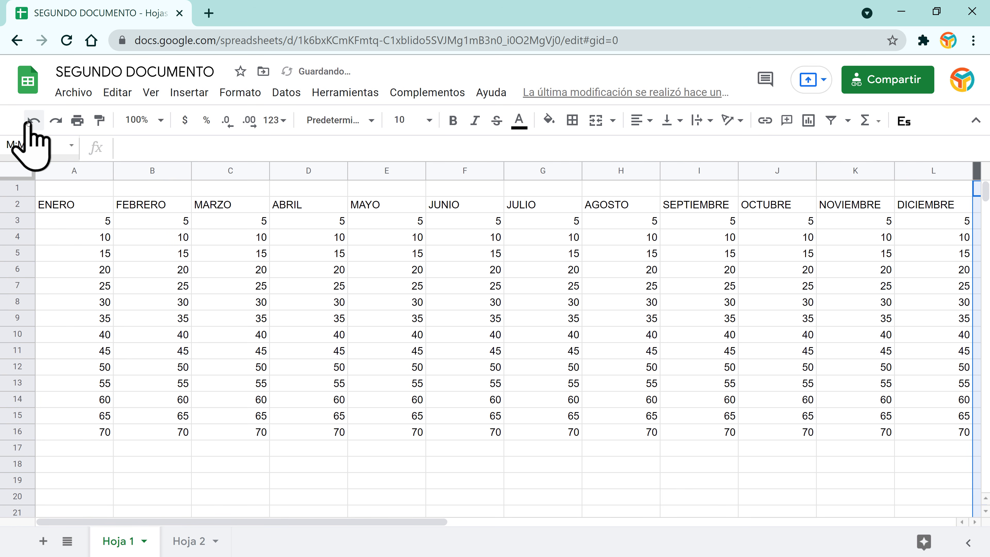
pyautogui.click(183, 171)
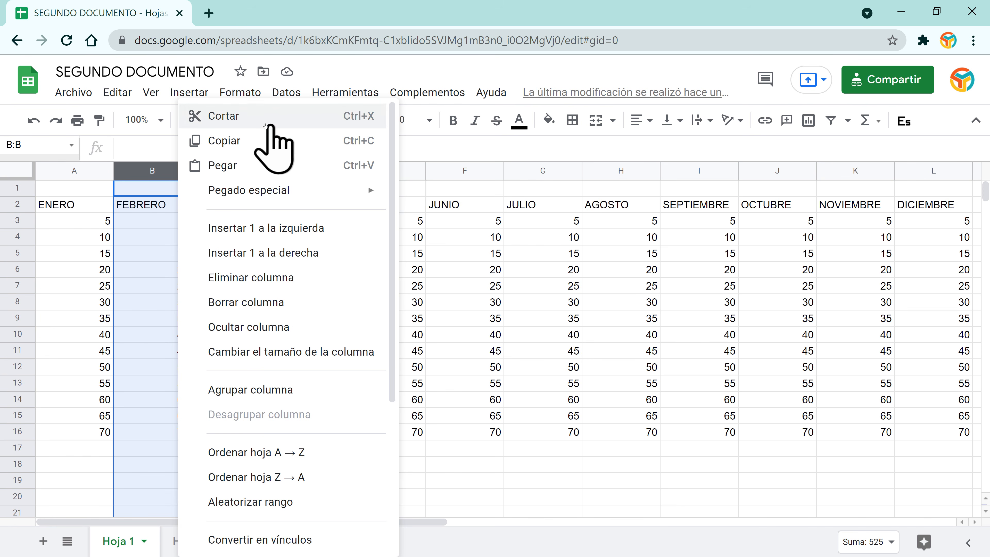
pyautogui.click(238, 144)
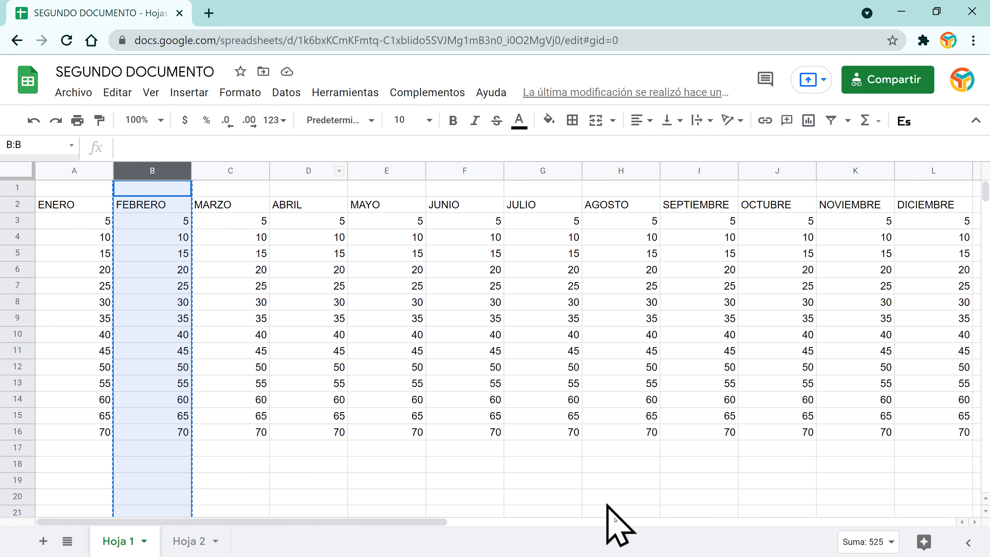
# Step: Paste the copied FEBRERO column into column N
pyautogui.click(975, 522)
pyautogui.click(974, 522)
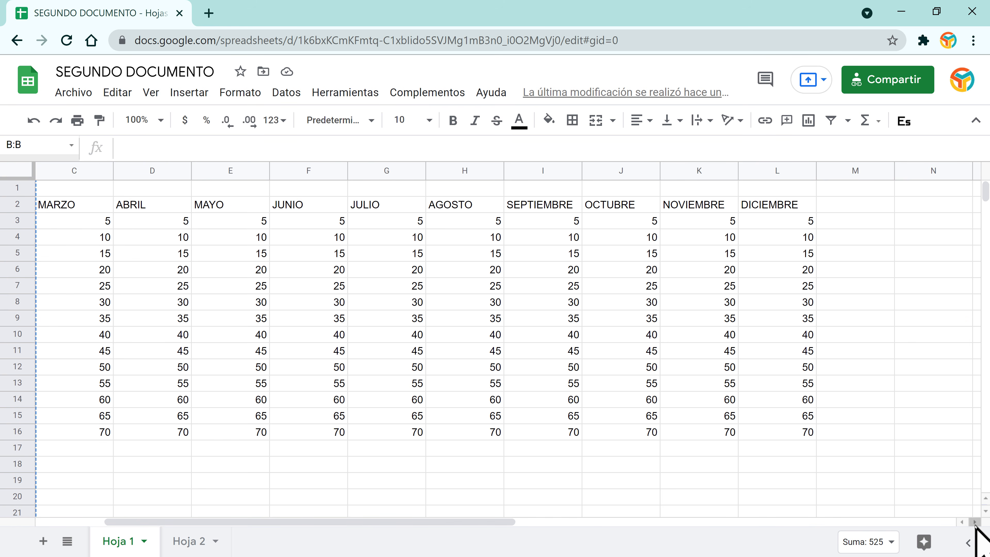
pyautogui.click(926, 209)
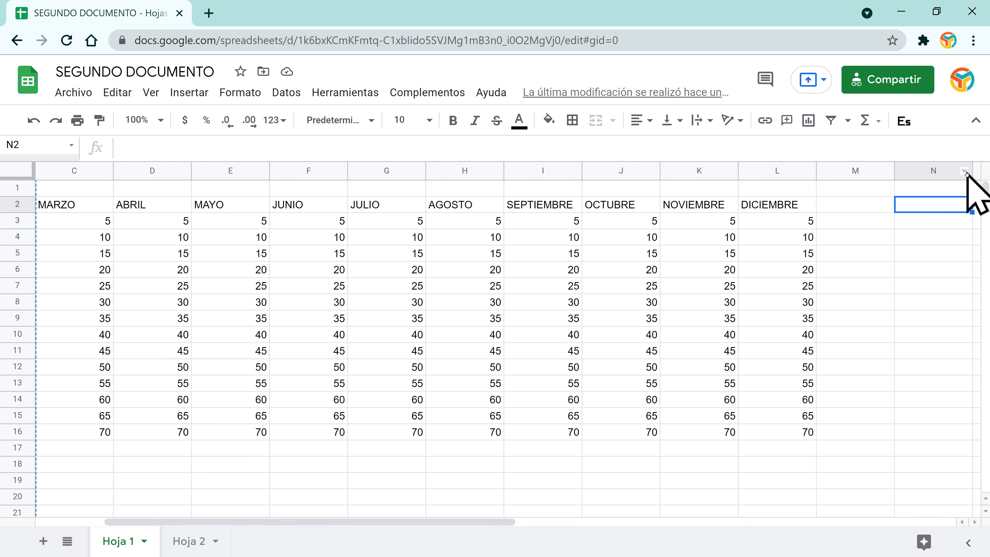
pyautogui.click(963, 172)
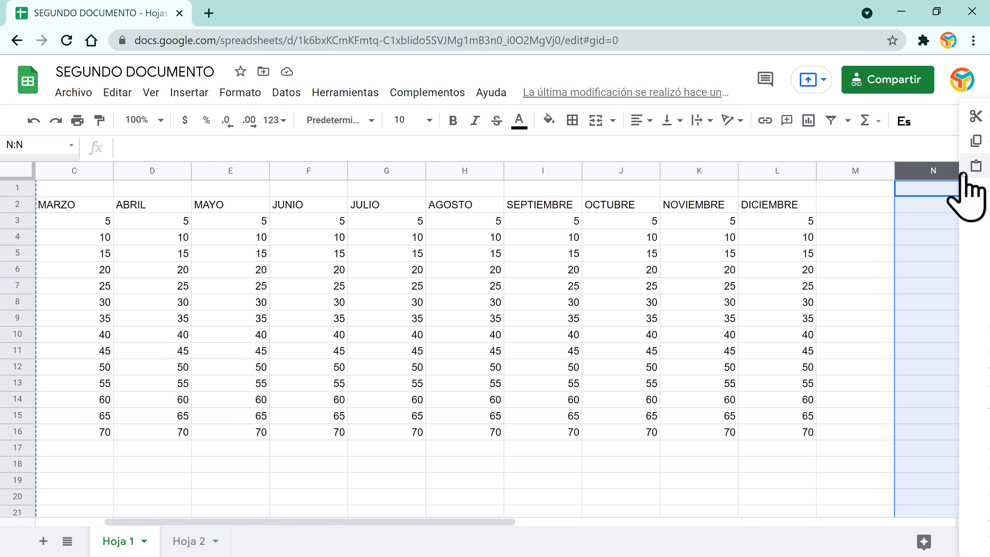
pyautogui.click(976, 522)
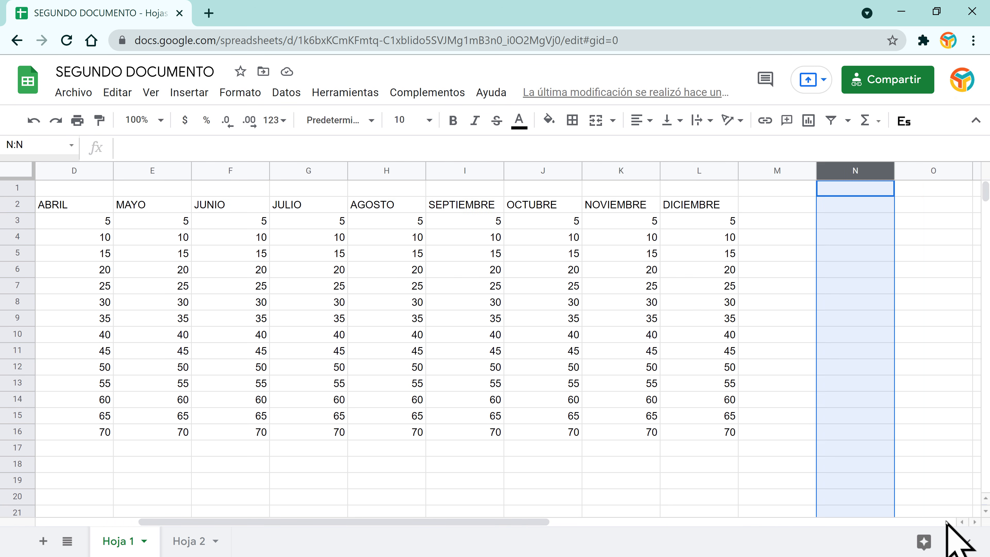
pyautogui.click(975, 522)
pyautogui.click(975, 521)
pyautogui.click(976, 522)
pyautogui.click(975, 522)
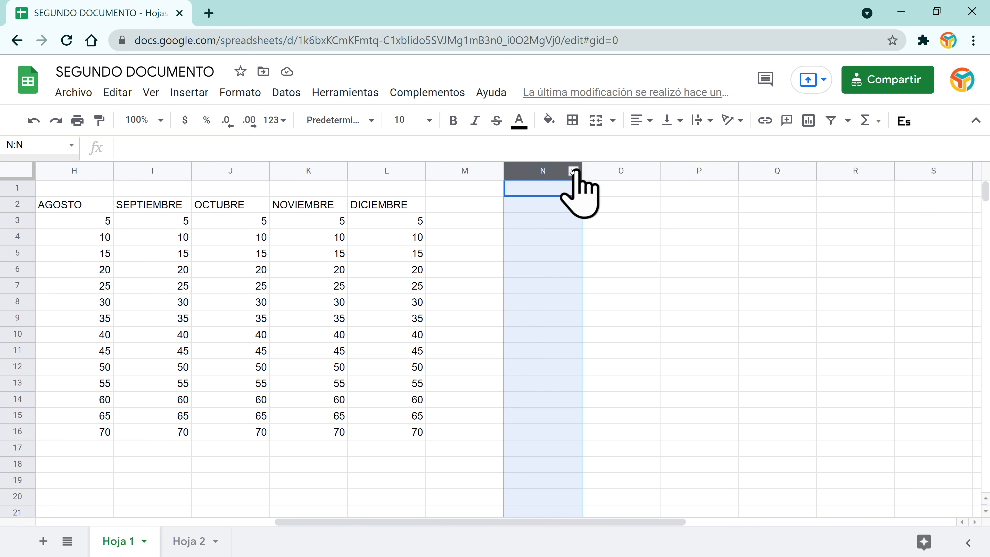
pyautogui.click(572, 172)
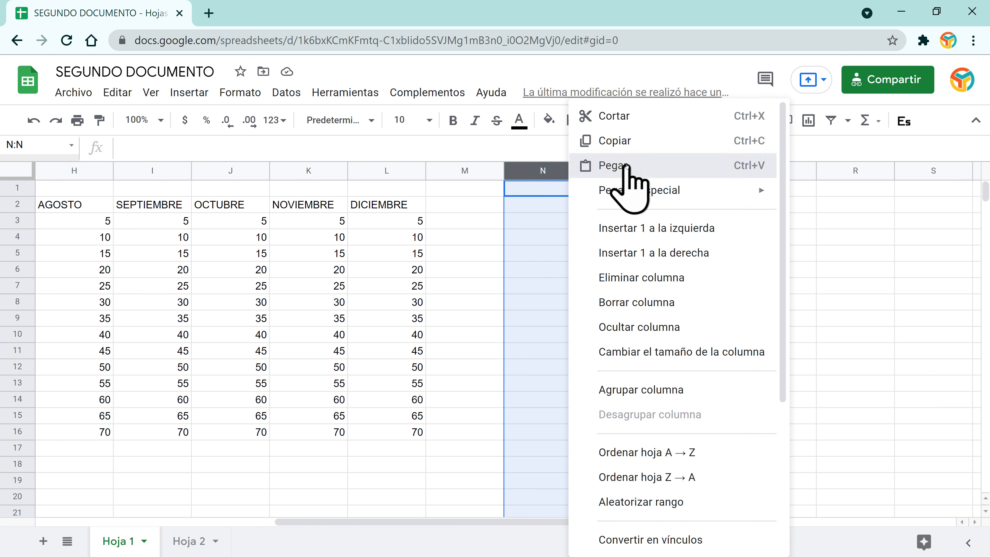
pyautogui.click(572, 164)
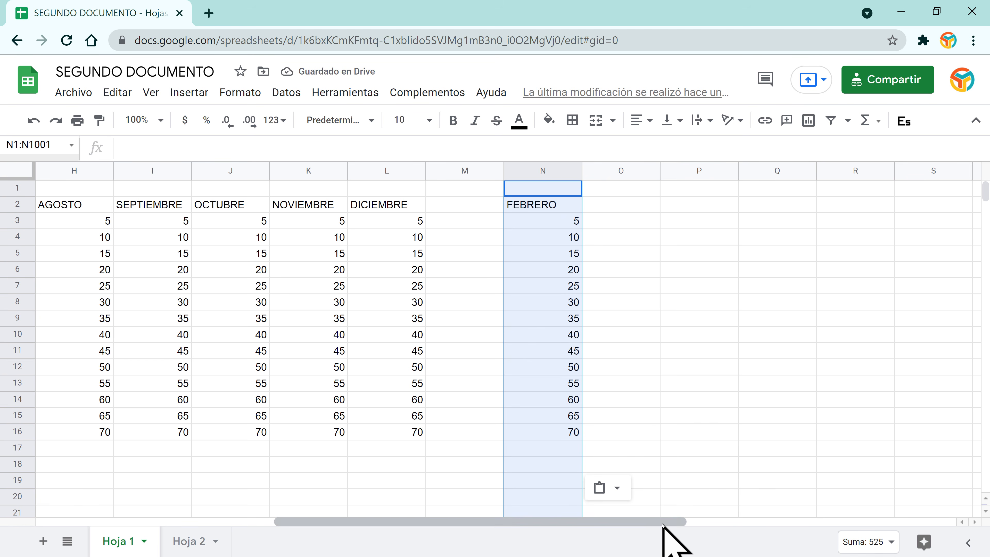
pyautogui.moveTo(664, 522); pyautogui.dragTo(324, 529)
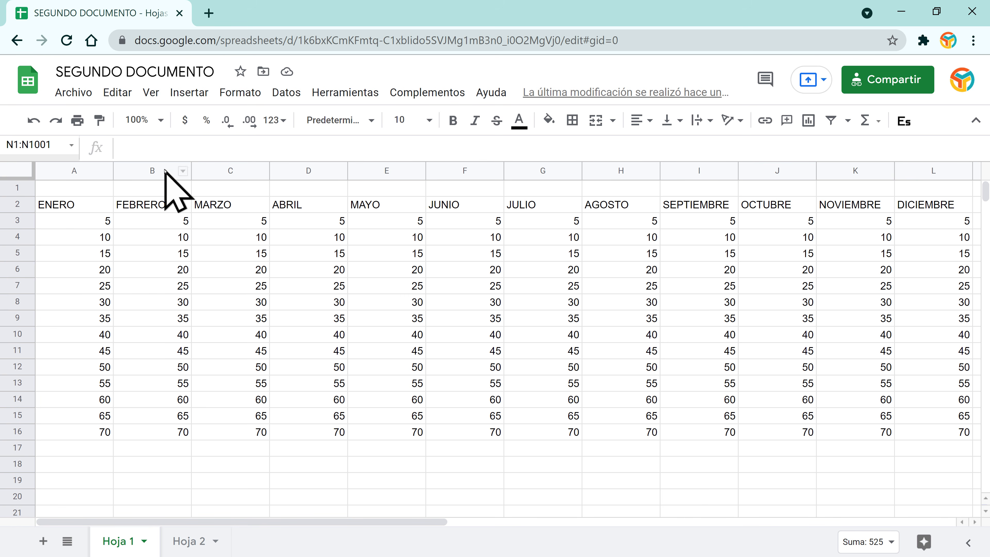
# Step: Insert an empty column left of FEBRERO, then undo the insertion
pyautogui.click(182, 172)
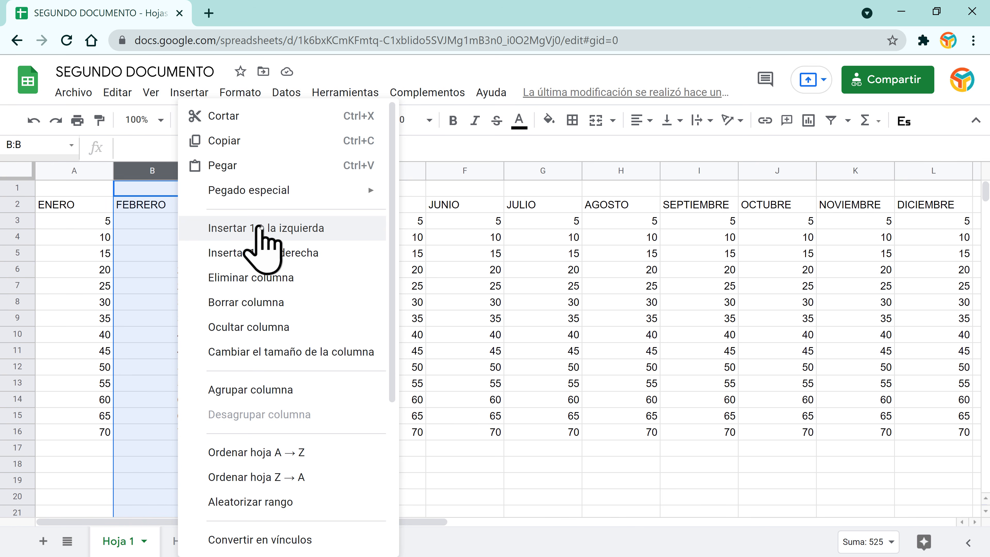
pyautogui.click(155, 205)
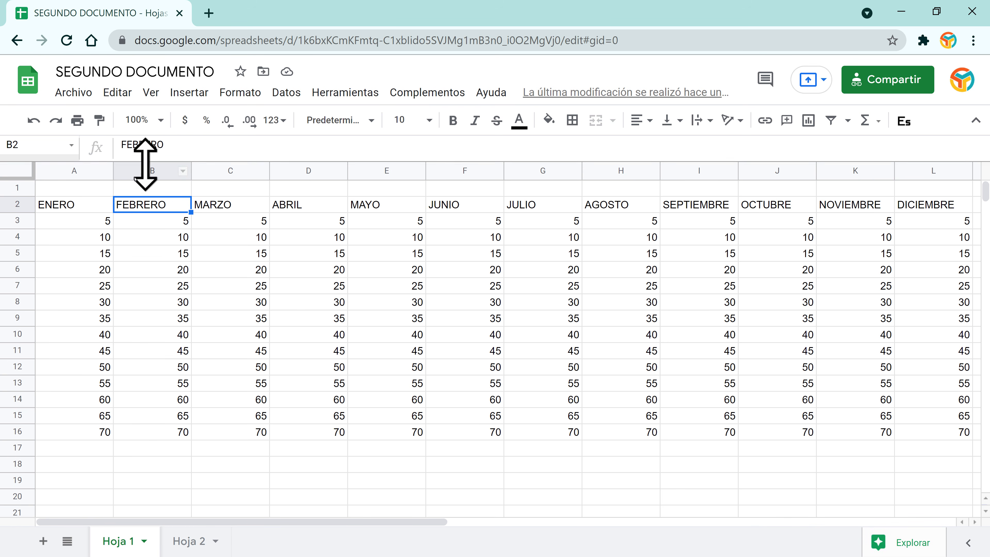
pyautogui.click(183, 172)
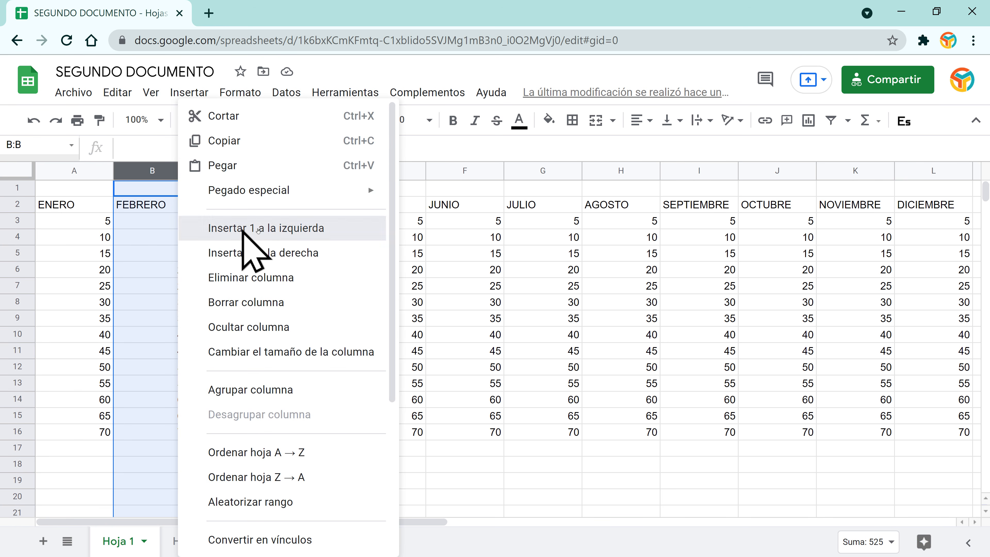
pyautogui.click(302, 226)
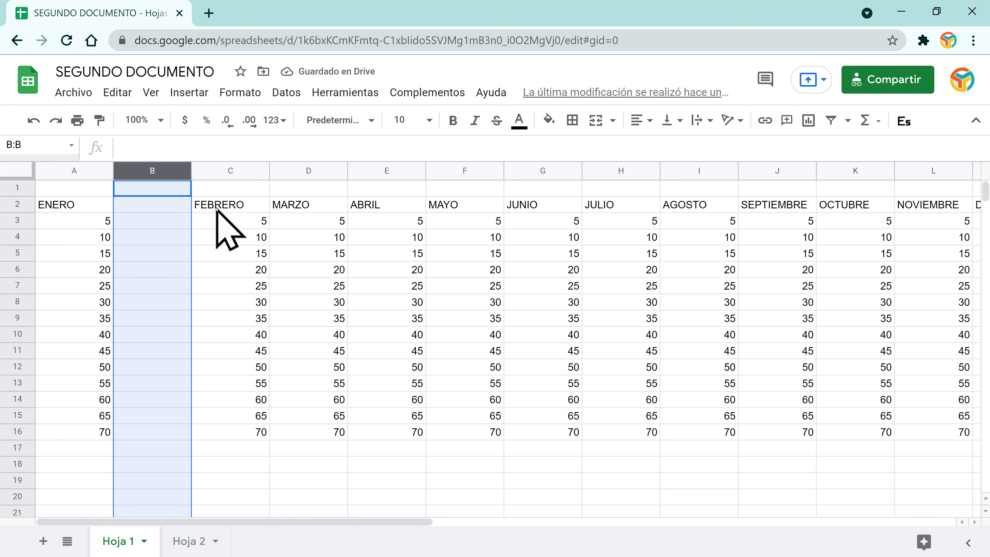
pyautogui.click(34, 120)
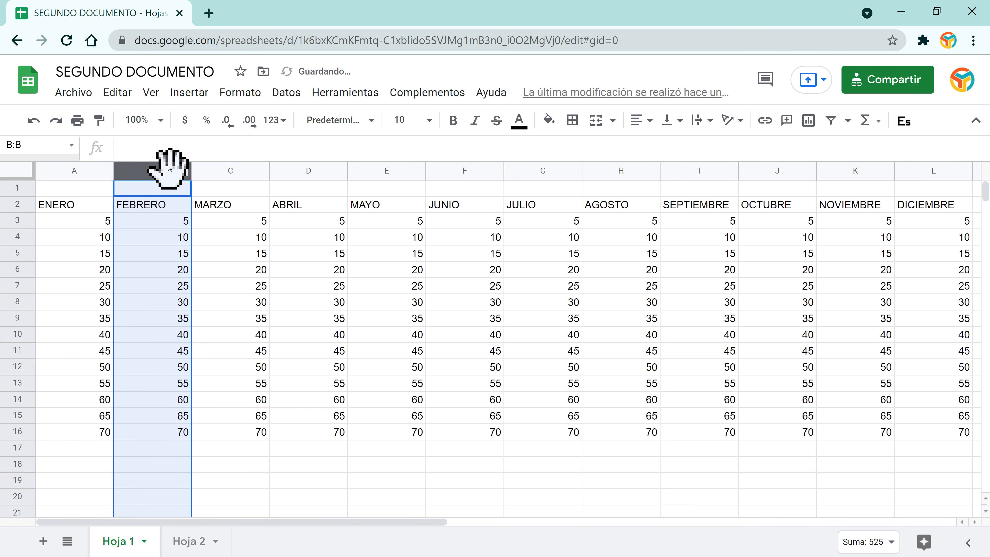
# Step: Insert one empty column right of FEBRERO with 'Insertar 1 a la derecha', then undo it
pyautogui.rightClick(181, 172)
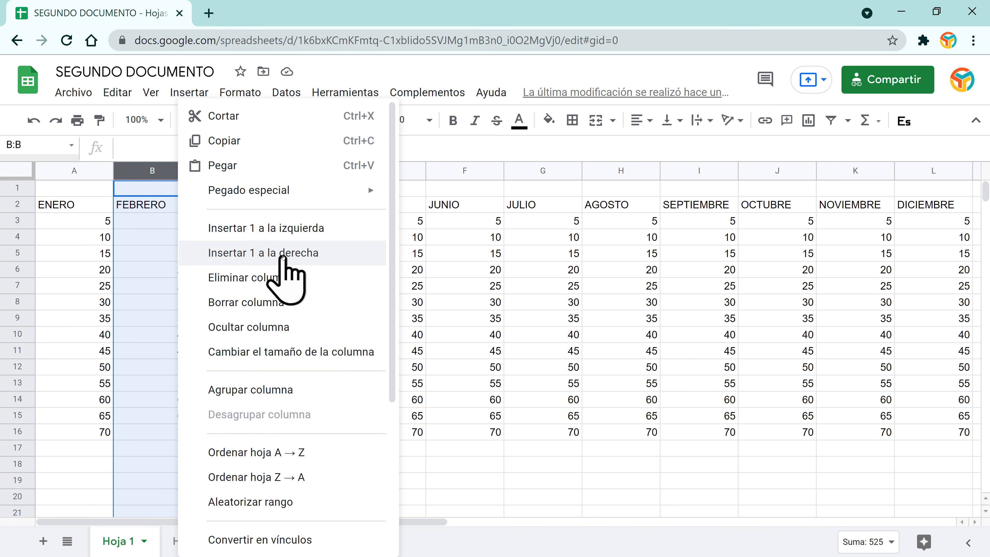
pyautogui.click(283, 258)
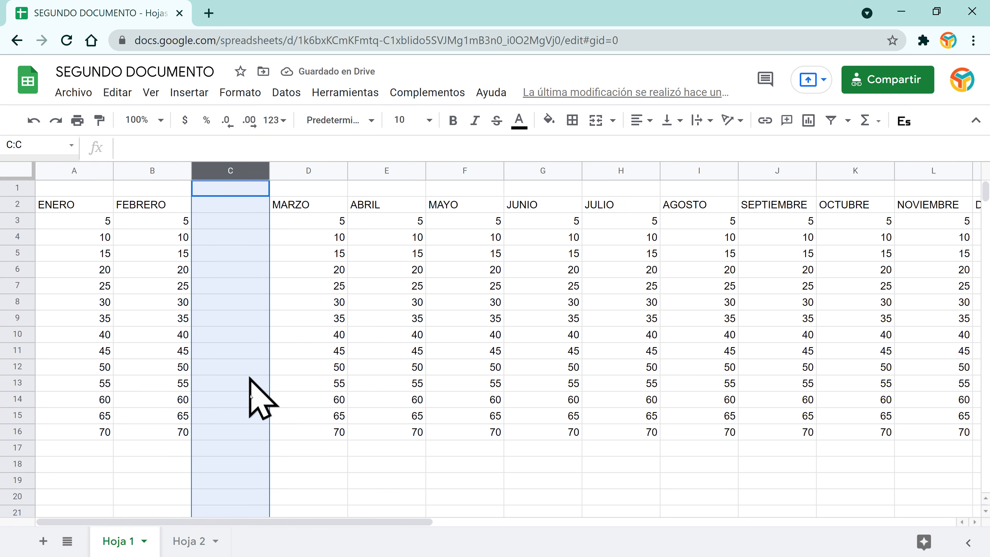
pyautogui.moveTo(238, 178)
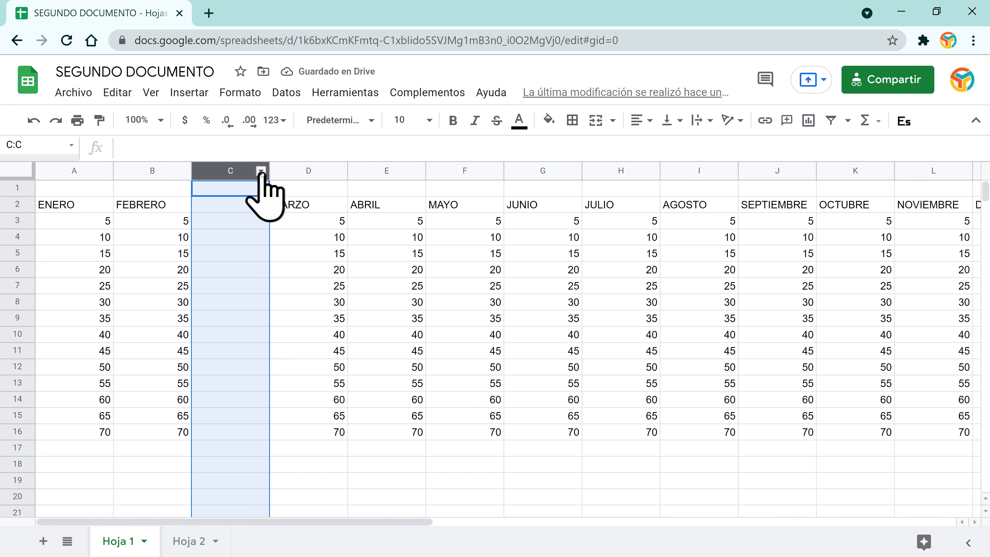
pyautogui.click(33, 120)
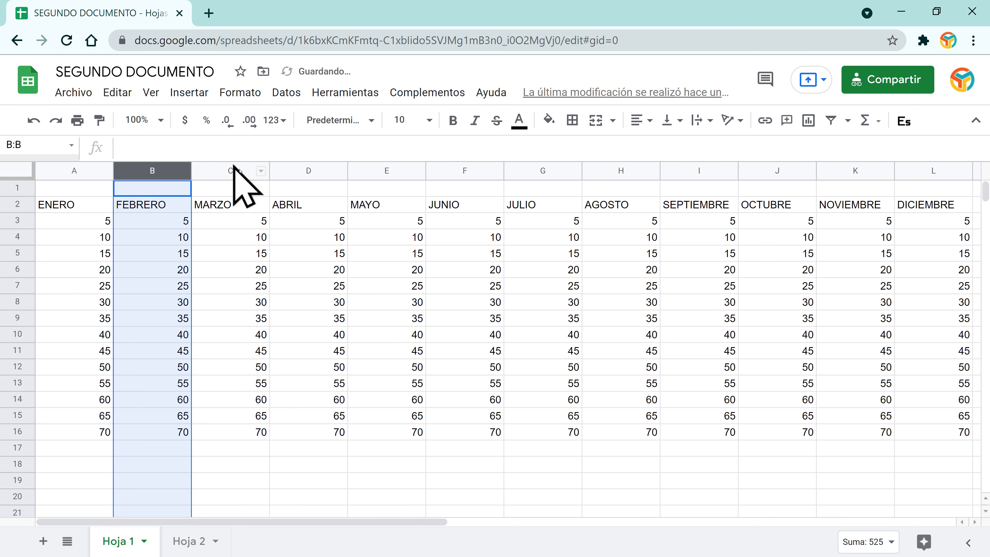
pyautogui.click(260, 171)
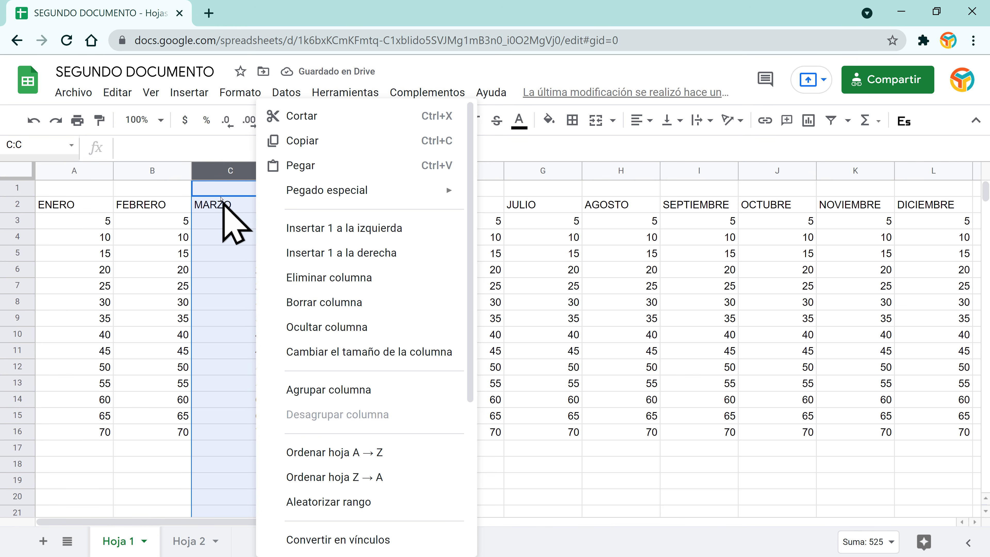
pyautogui.click(224, 206)
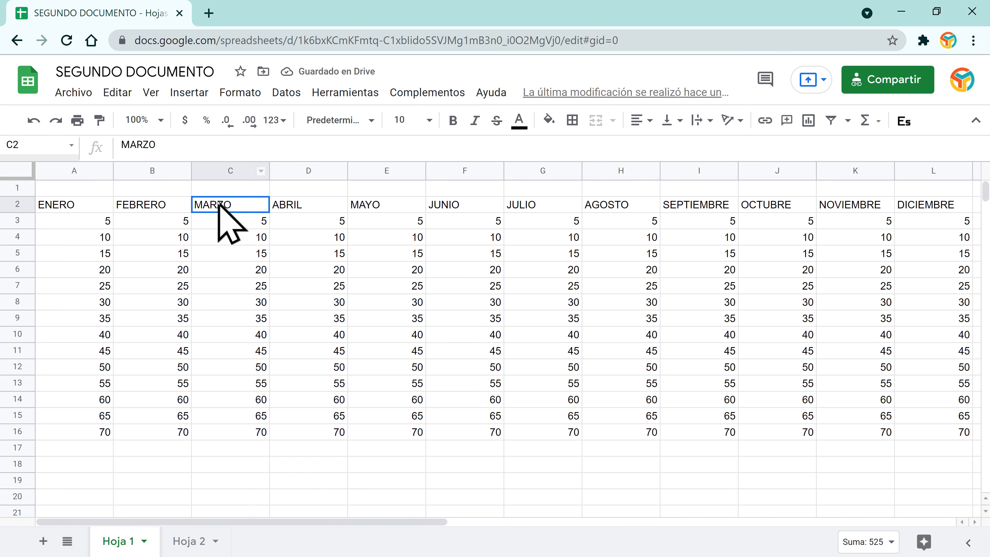
pyautogui.click(261, 171)
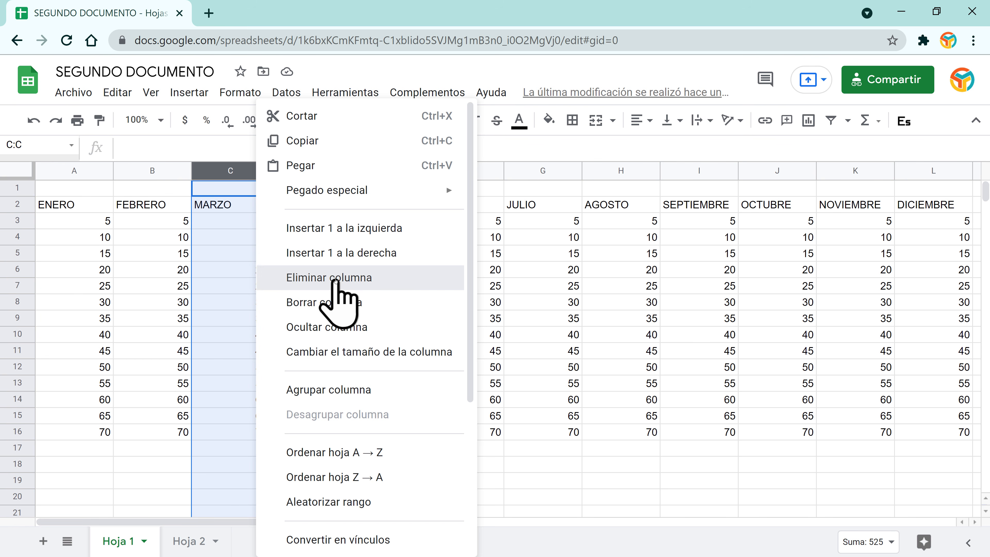
pyautogui.click(335, 278)
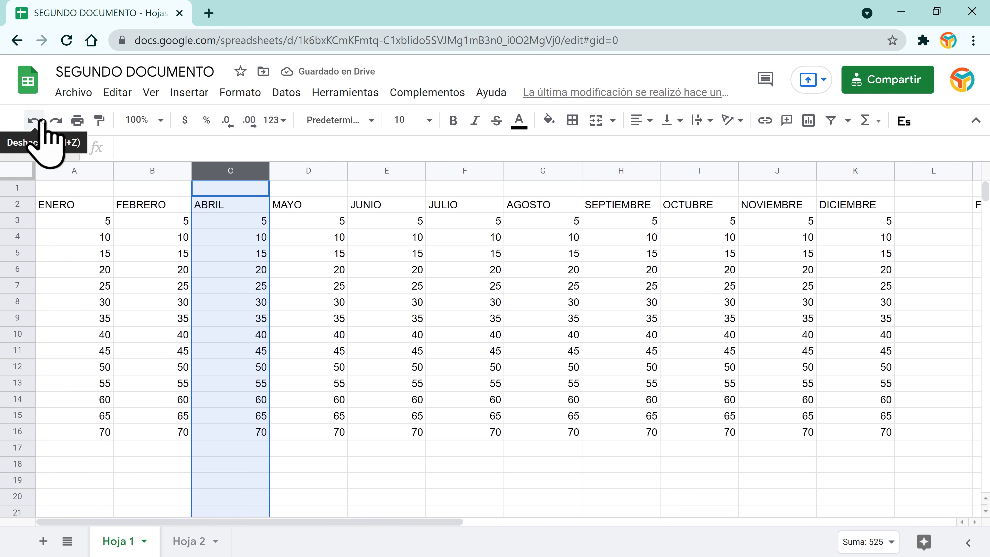
pyautogui.click(50, 123)
pyautogui.click(262, 171)
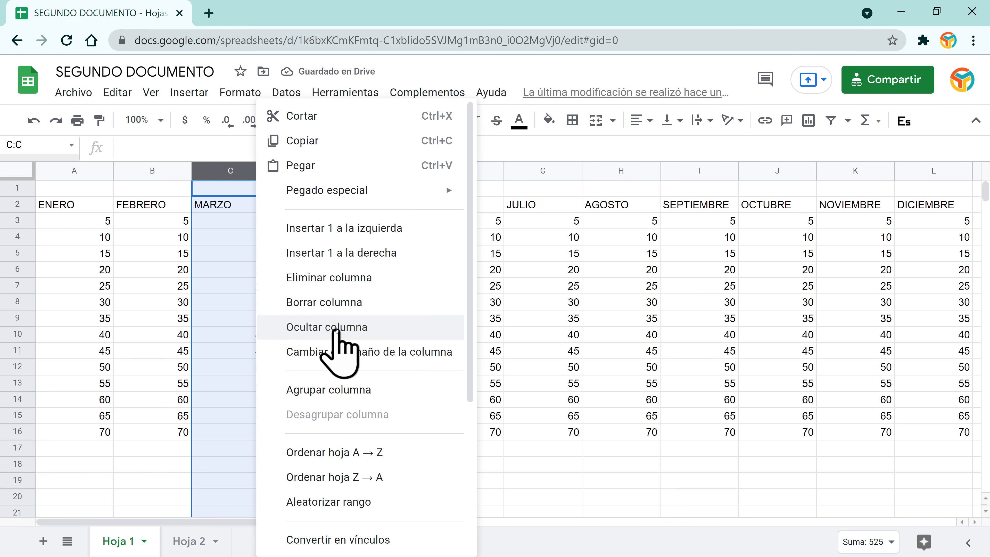
pyautogui.click(331, 299)
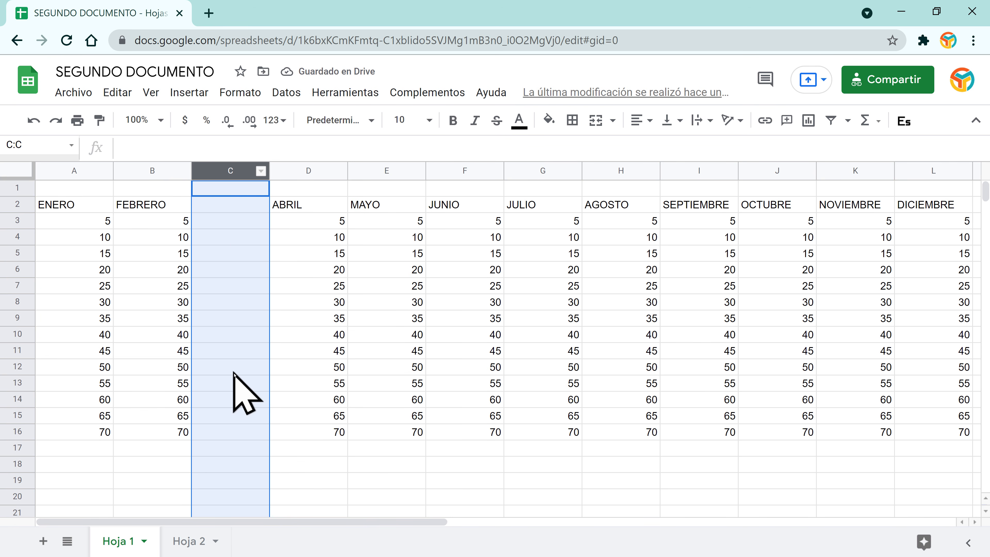
pyautogui.click(39, 117)
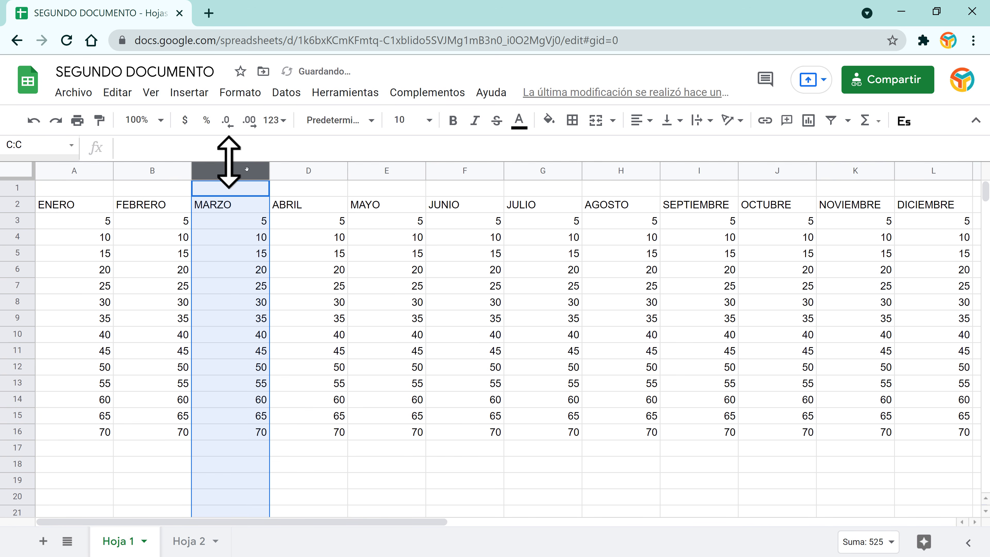
pyautogui.click(261, 172)
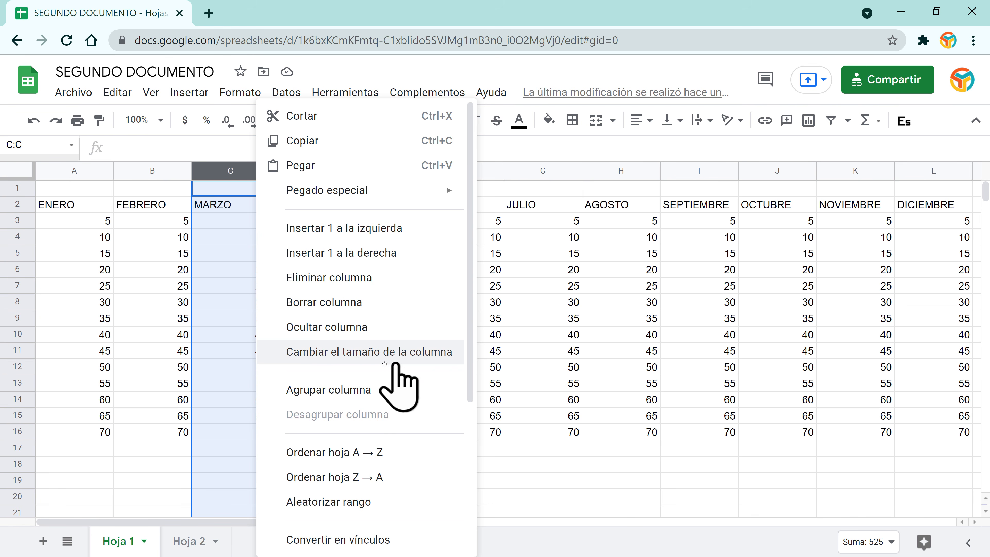
pyautogui.click(374, 352)
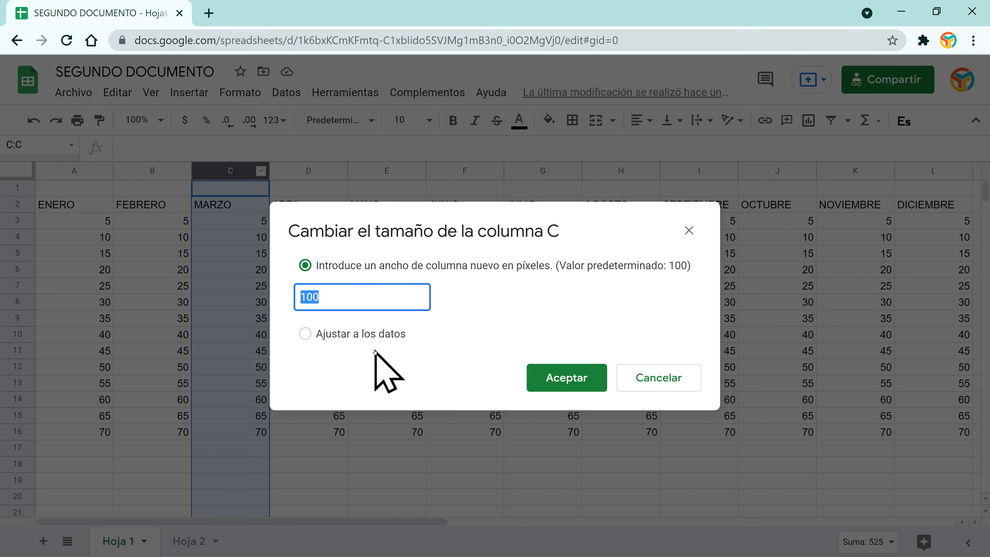
pyautogui.click(340, 295)
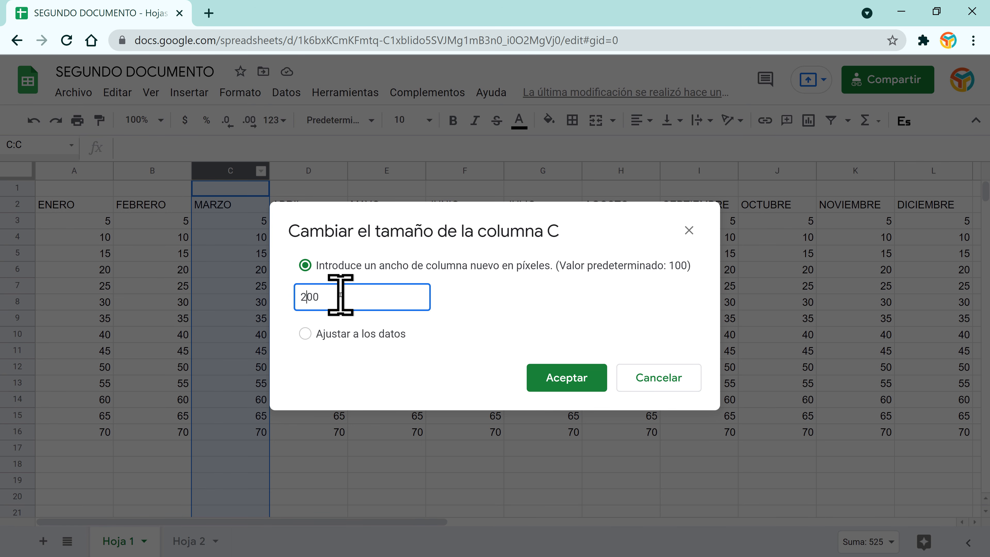
pyautogui.click(576, 384)
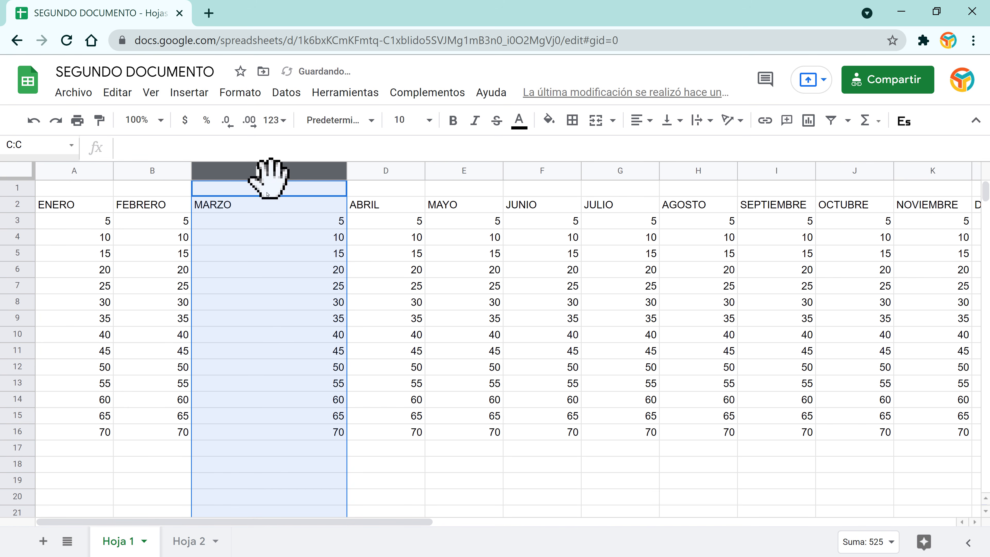
pyautogui.click(34, 121)
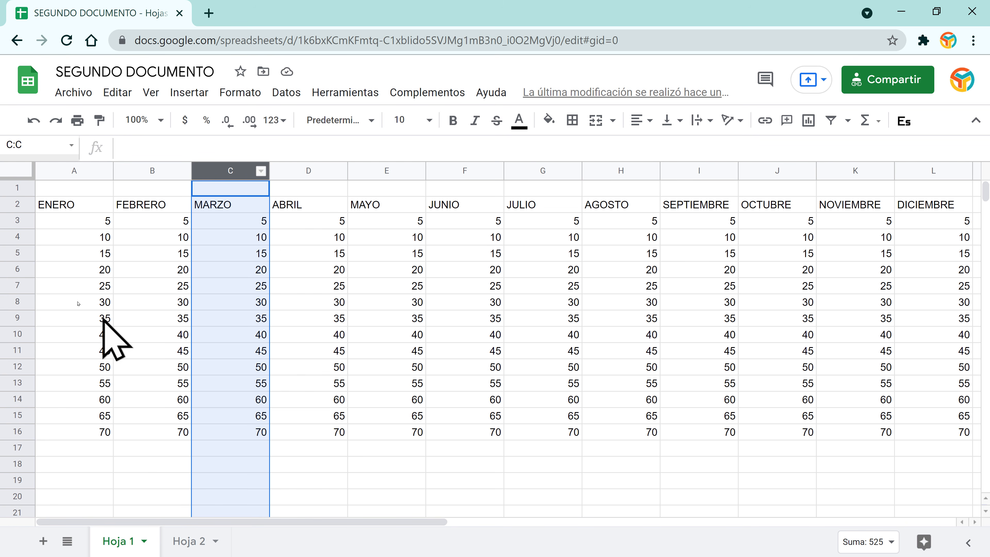
pyautogui.click(17, 286)
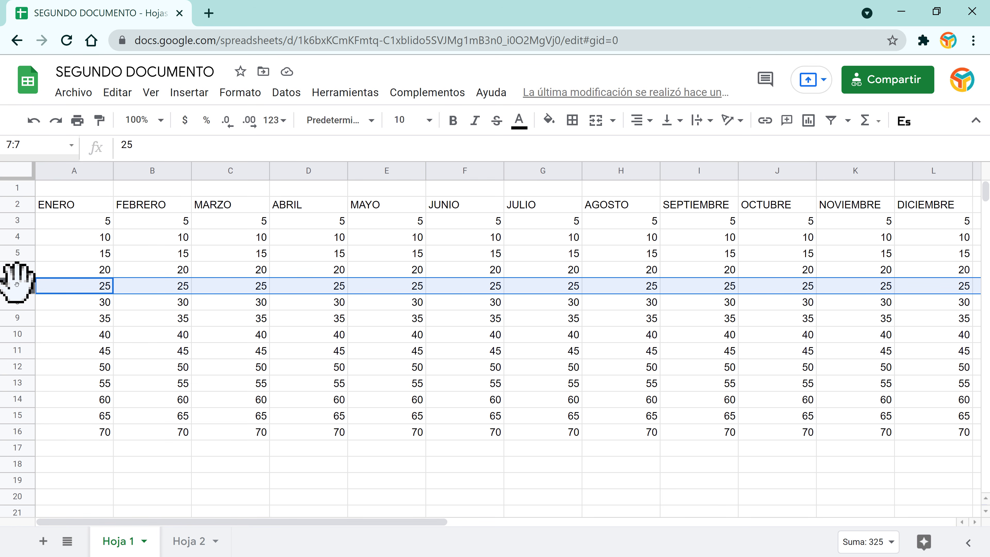
pyautogui.rightClick(17, 284)
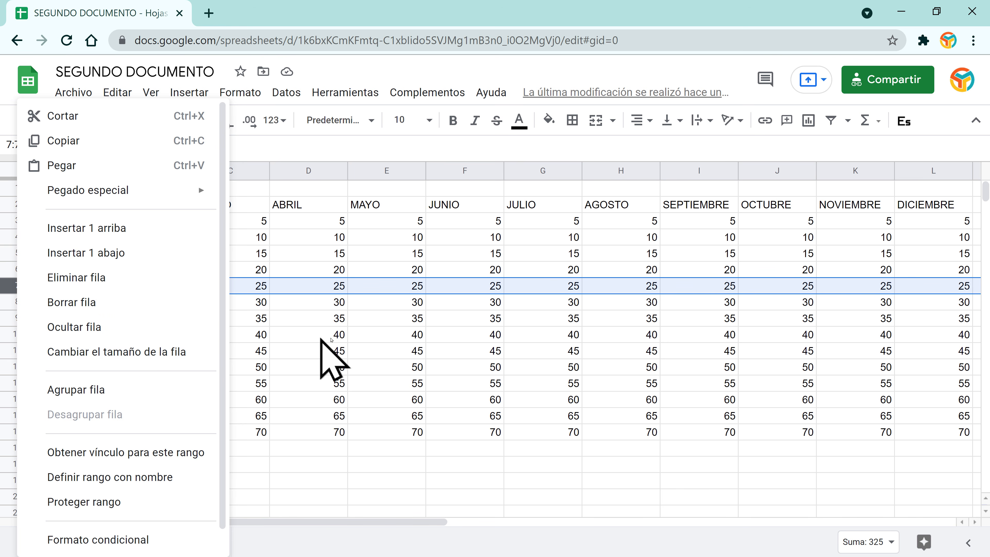
pyautogui.click(324, 336)
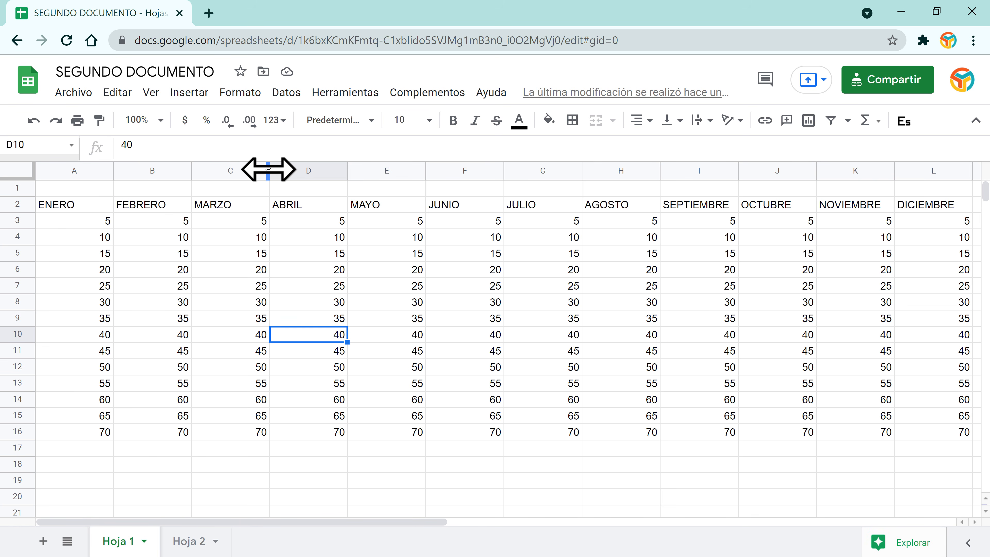
# Step: Widen the MARZO (C) and ABRIL (D) columns and drag row 6 much taller
pyautogui.moveTo(268, 169); pyautogui.dragTo(333, 170)
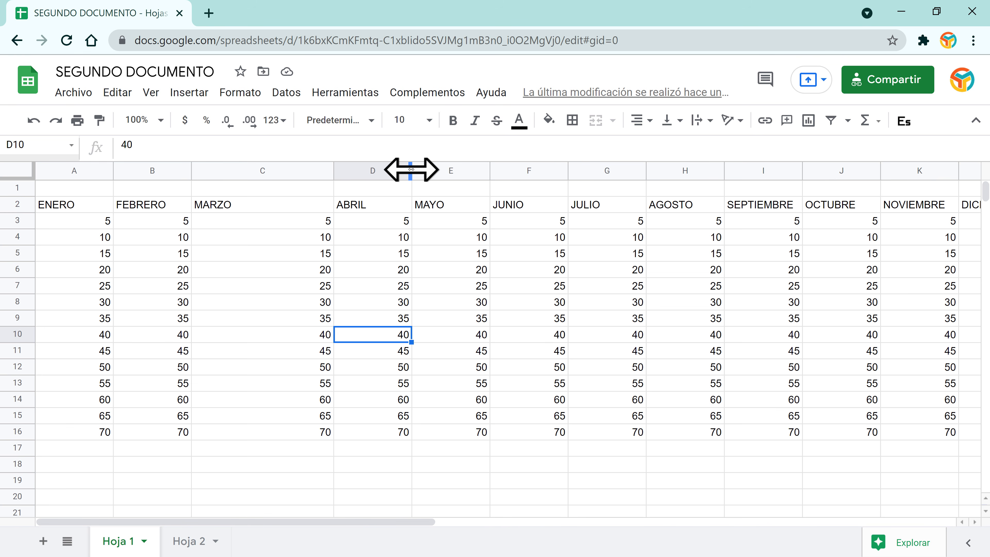
pyautogui.moveTo(410, 169); pyautogui.dragTo(541, 169)
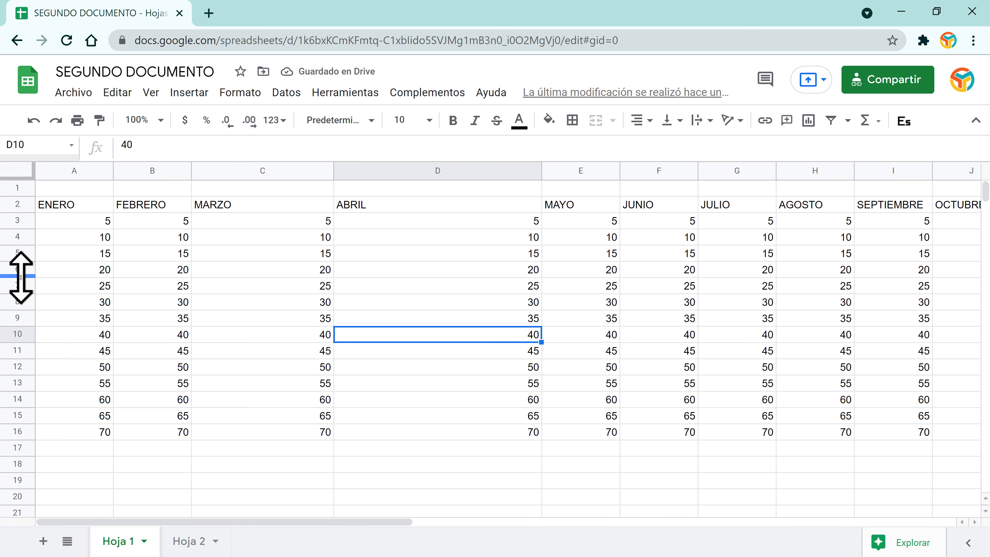
pyautogui.moveTo(19, 277); pyautogui.dragTo(22, 330)
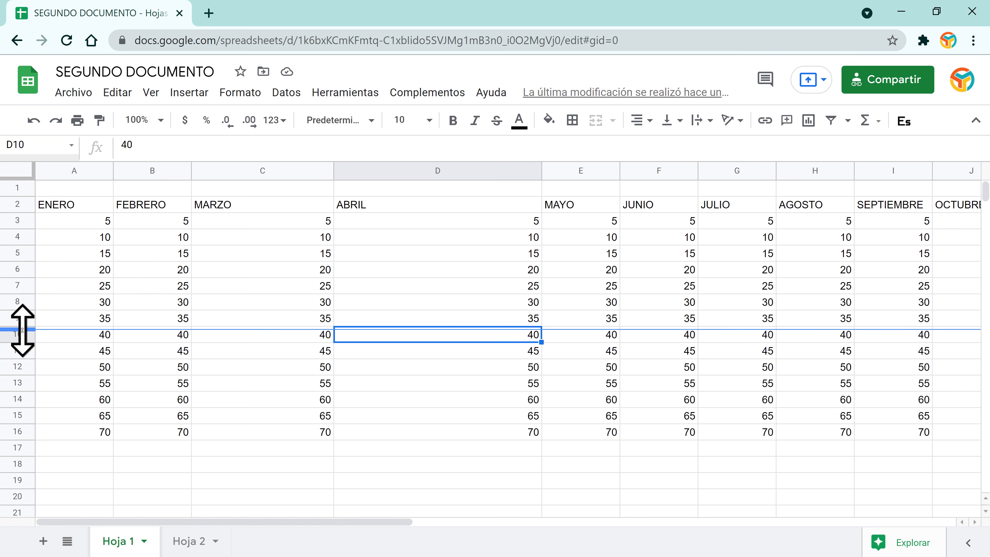
pyautogui.moveTo(23, 330); pyautogui.dragTo(21, 329)
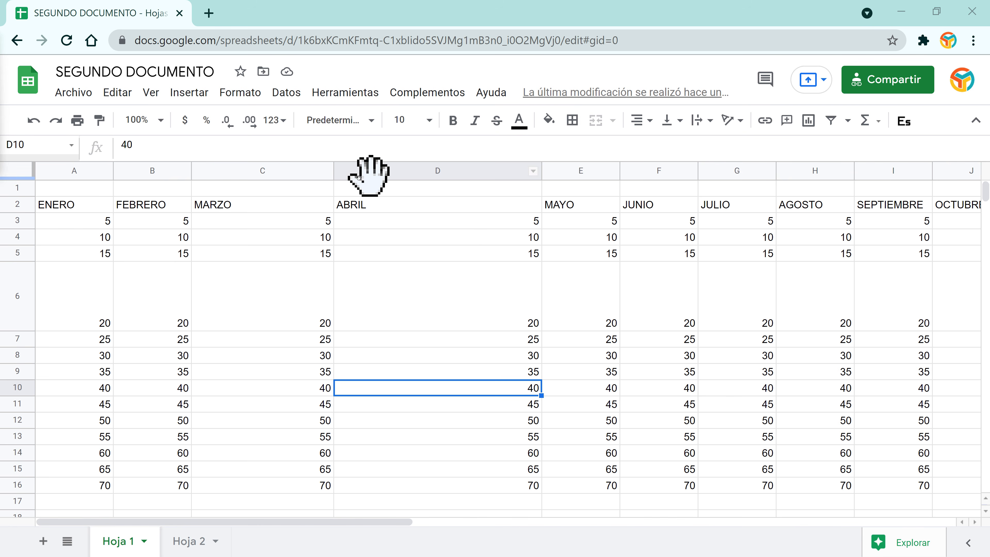
# Step: Open and dismiss cell E8's context menu, then auto-fit row 6 back to normal height
pyautogui.click(569, 355)
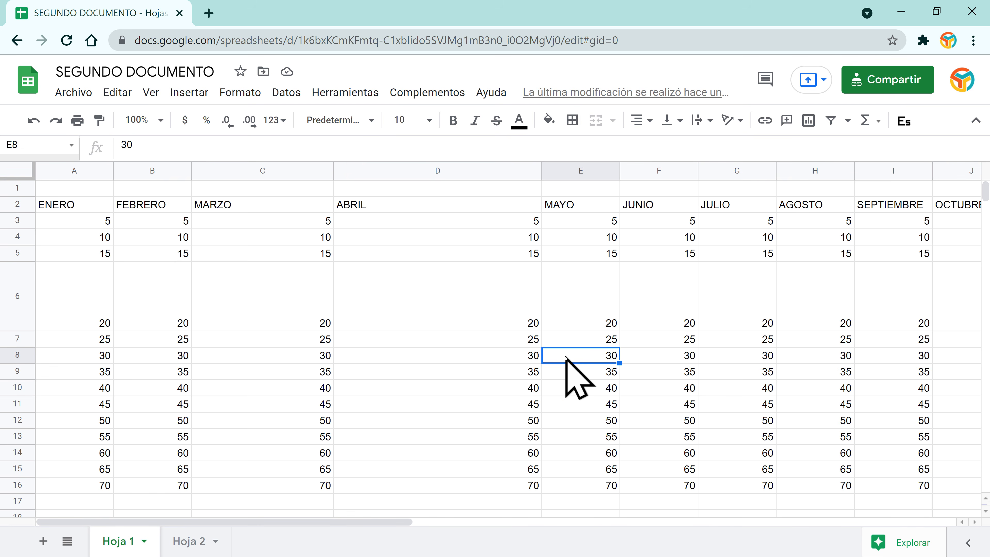
pyautogui.rightClick(585, 352)
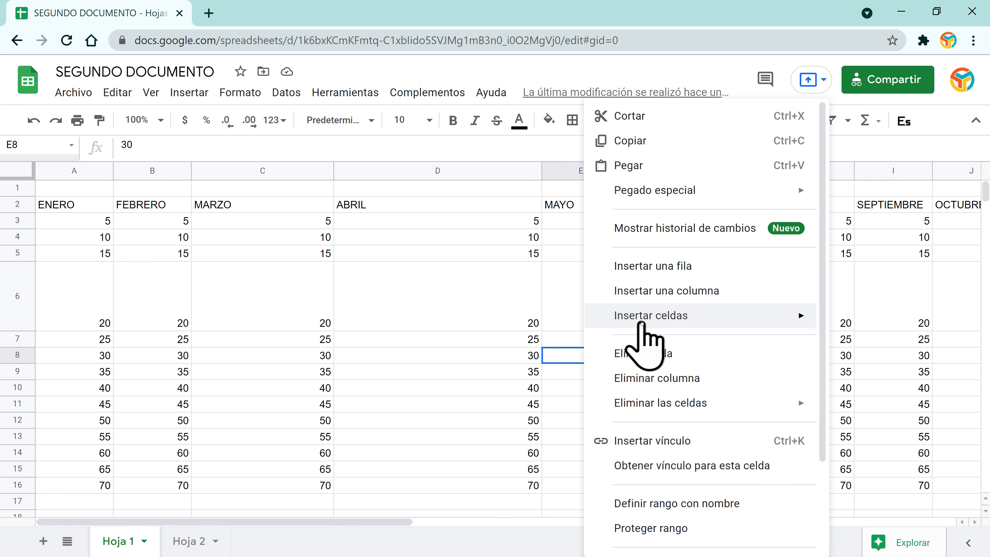
pyautogui.moveTo(648, 322)
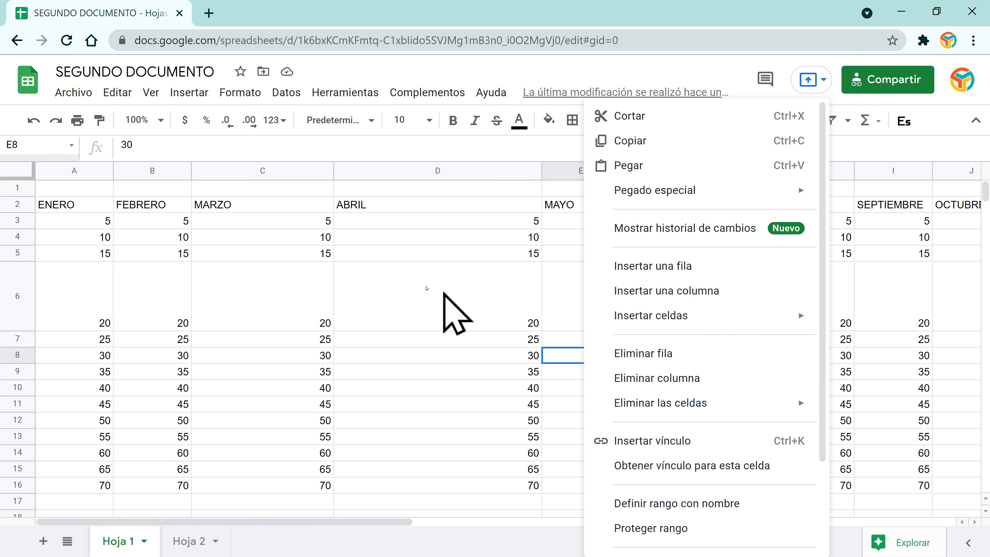
pyautogui.click(444, 297)
pyautogui.doubleClick(6, 330)
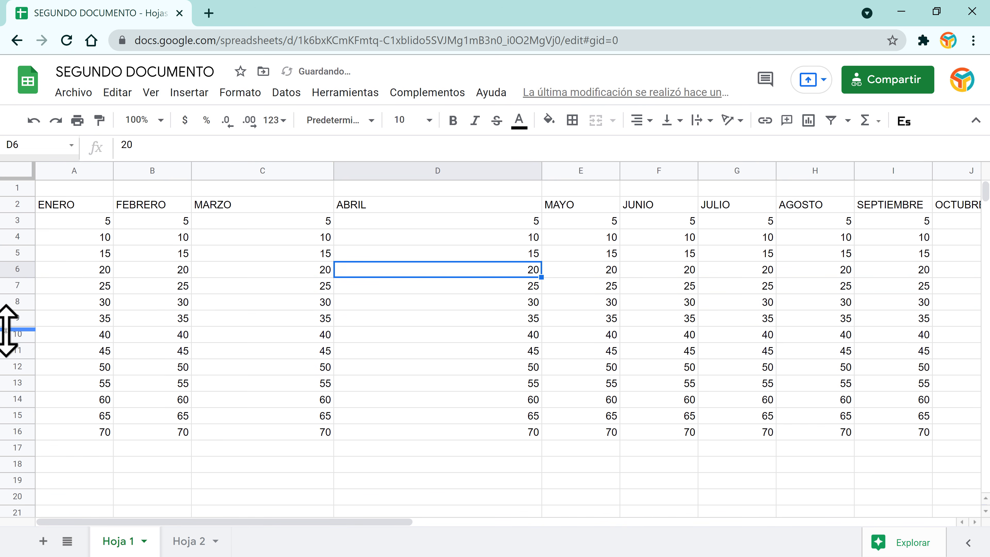
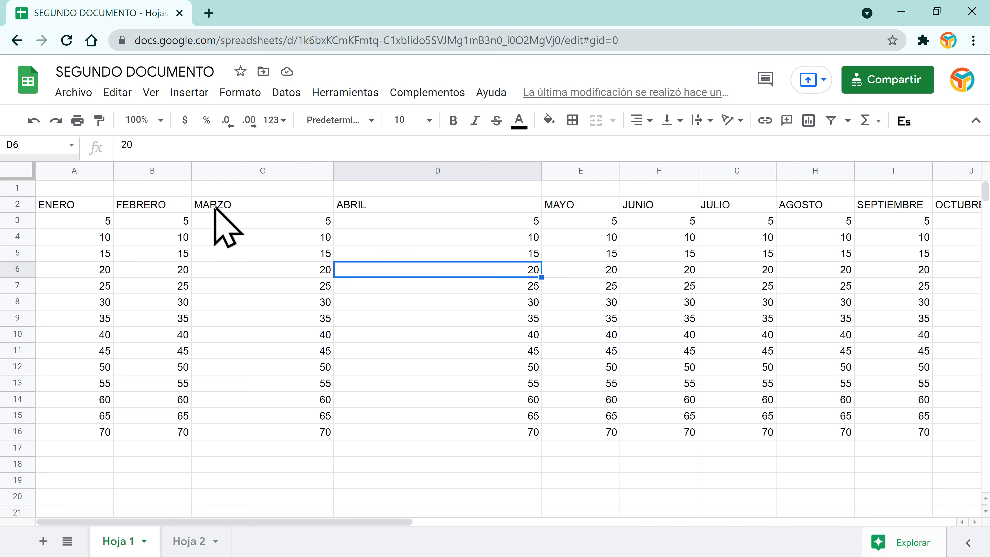
# Step: Auto-fit columns B through L to their month headings, FEBRERO through DICIEMBRE
pyautogui.doubleClick(332, 166)
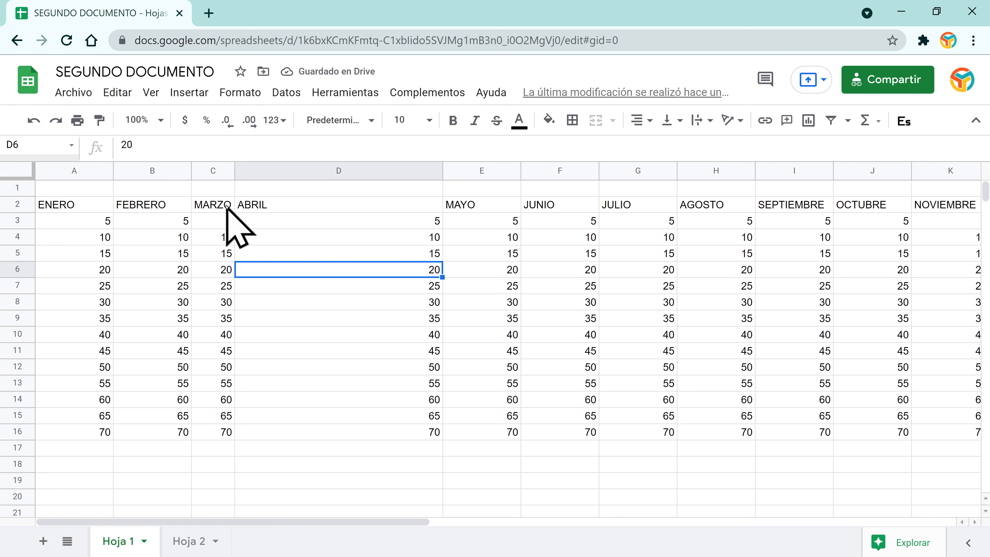
pyautogui.doubleClick(440, 168)
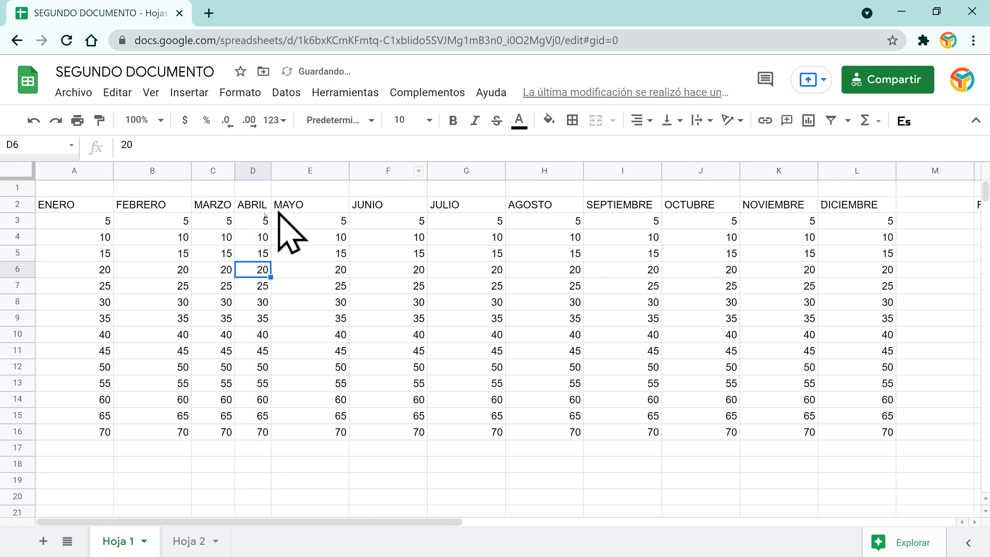
pyautogui.doubleClick(347, 169)
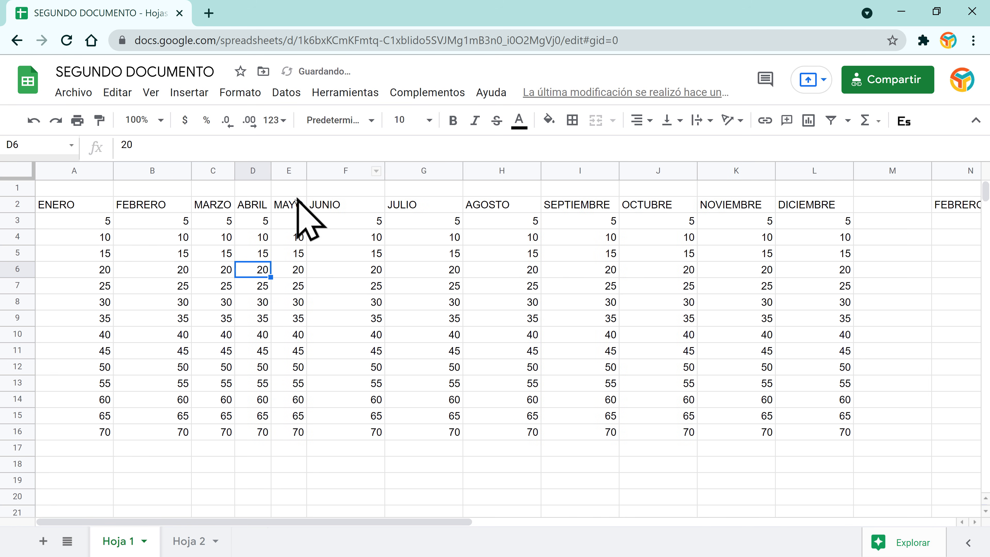
pyautogui.doubleClick(190, 169)
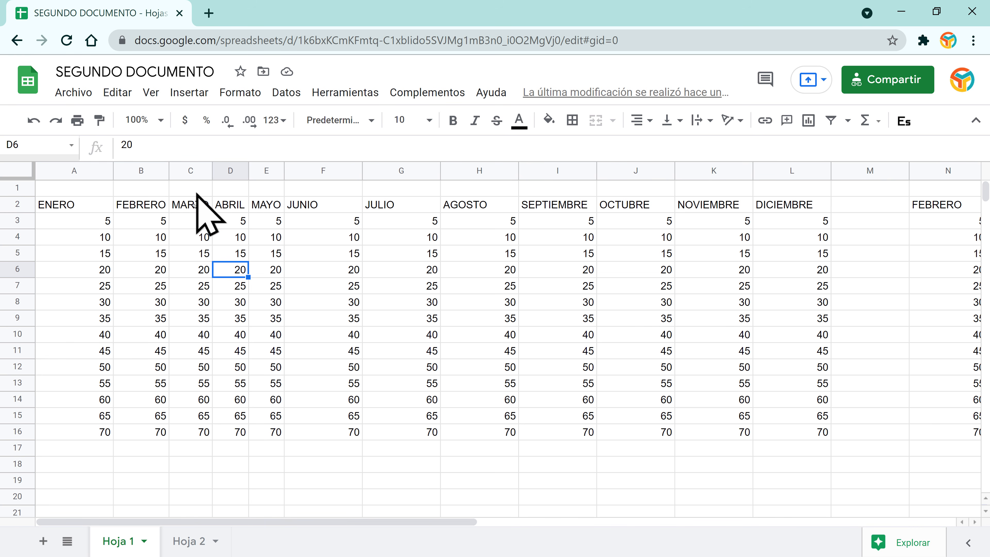
pyautogui.doubleClick(362, 168)
pyautogui.doubleClick(400, 169)
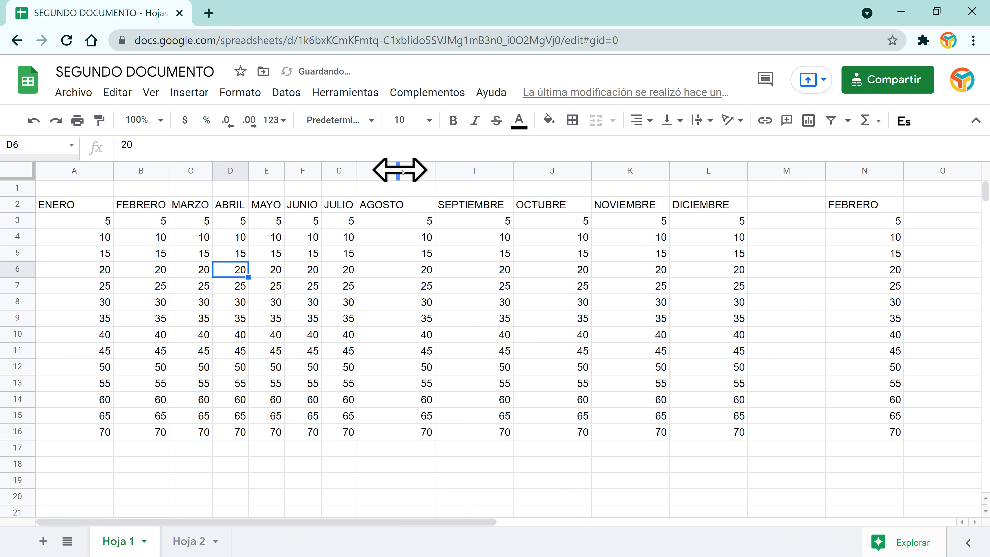
pyautogui.doubleClick(435, 170)
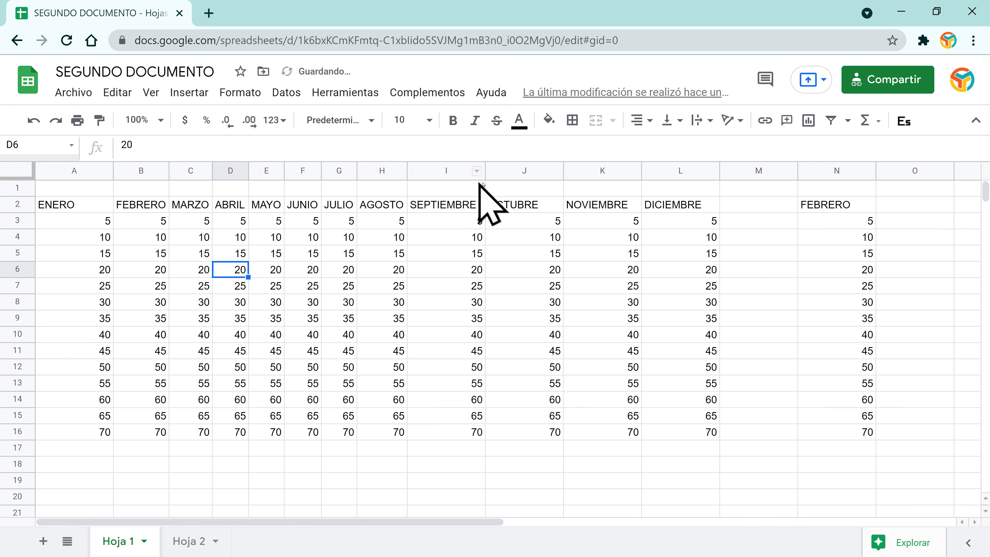
pyautogui.doubleClick(486, 171)
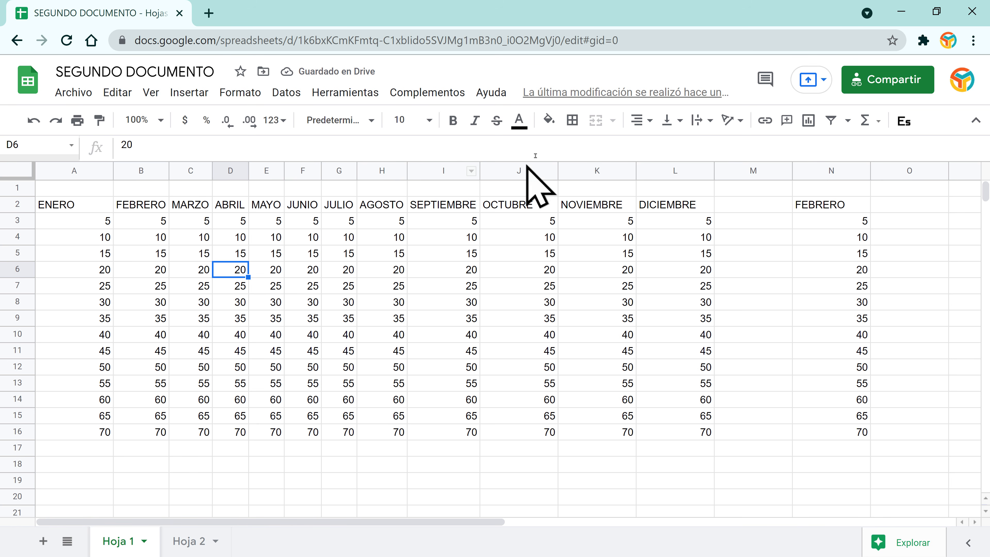
pyautogui.doubleClick(556, 166)
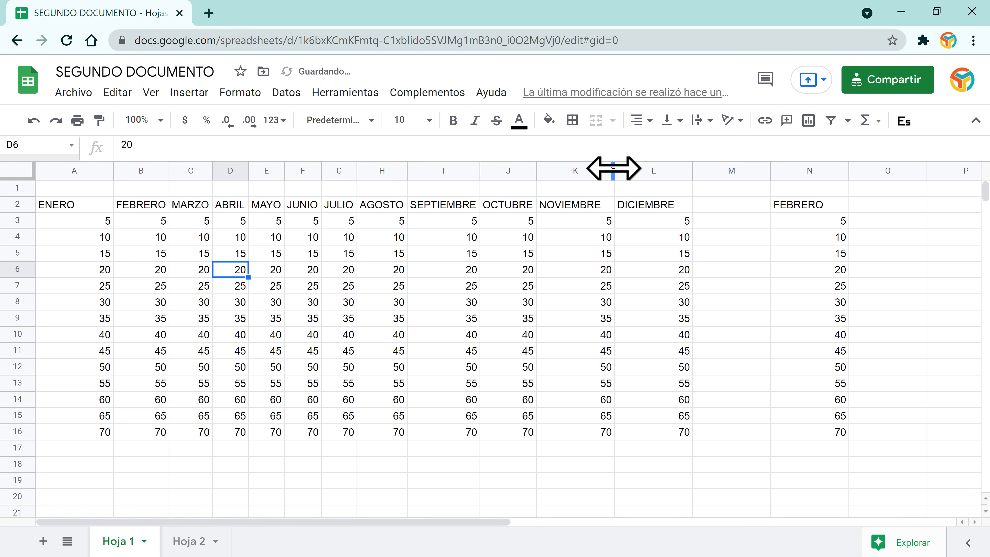
pyautogui.doubleClick(613, 168)
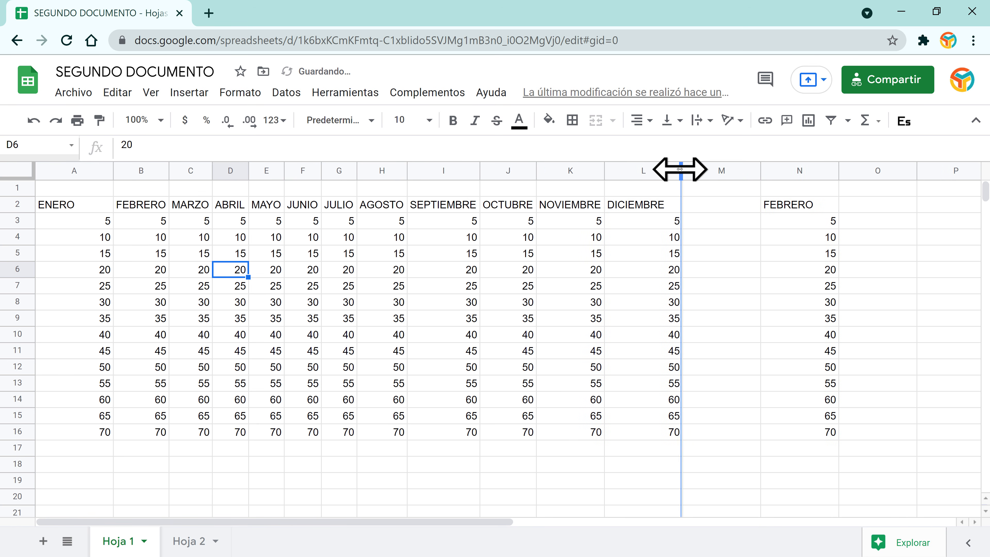
pyautogui.doubleClick(681, 169)
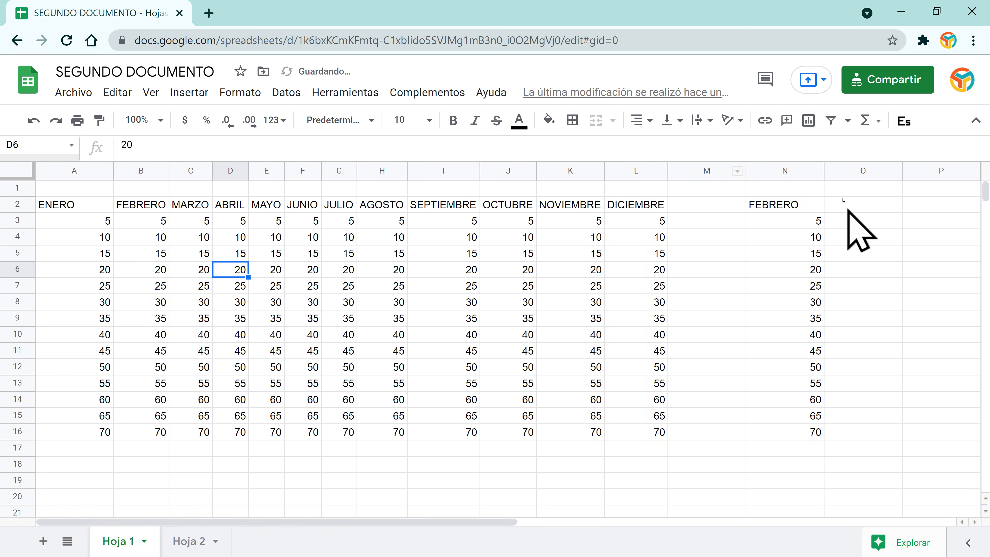
# Step: Delete the stray FEBRERO copy in column N and auto-fit column A to ENERO
pyautogui.click(786, 171)
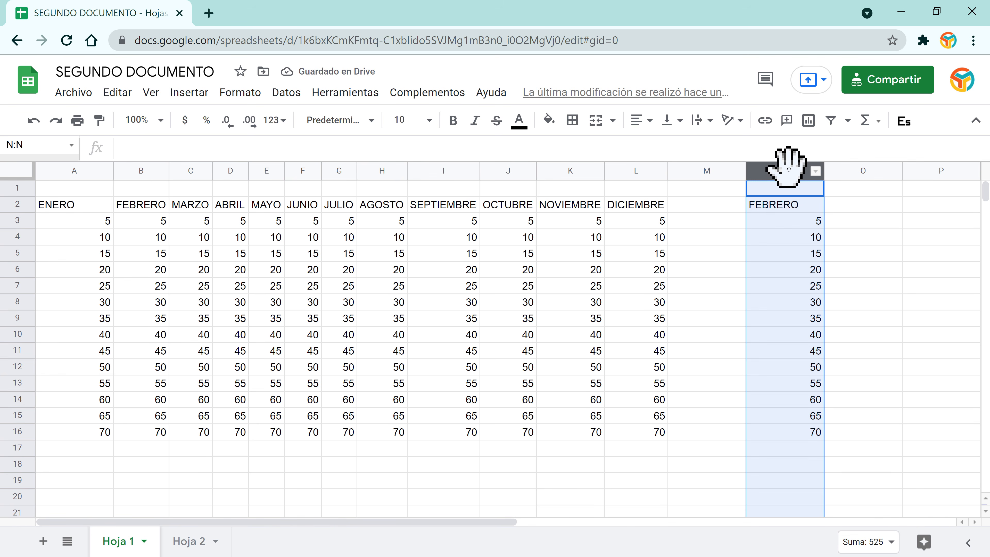
pyautogui.click(816, 172)
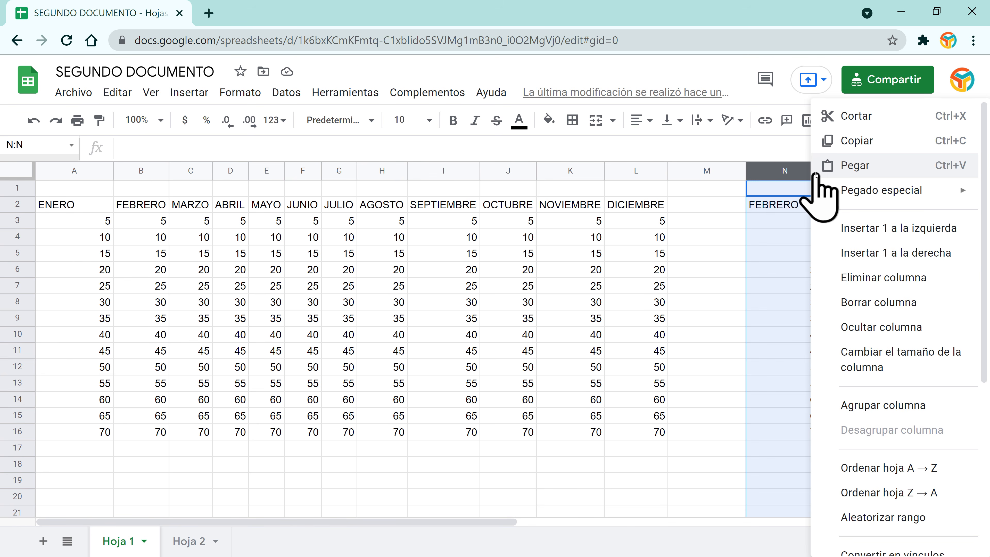
pyautogui.click(869, 277)
pyautogui.click(710, 209)
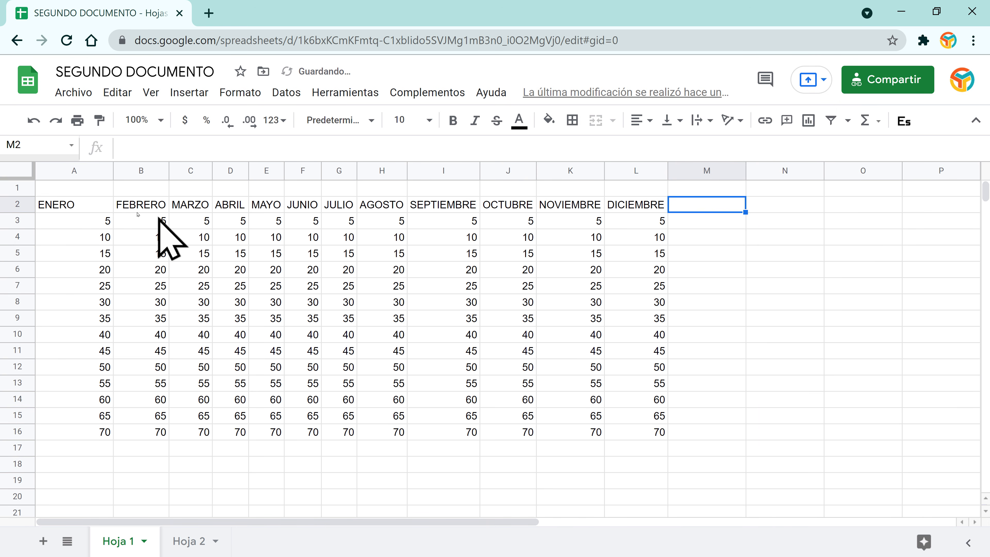
pyautogui.doubleClick(111, 168)
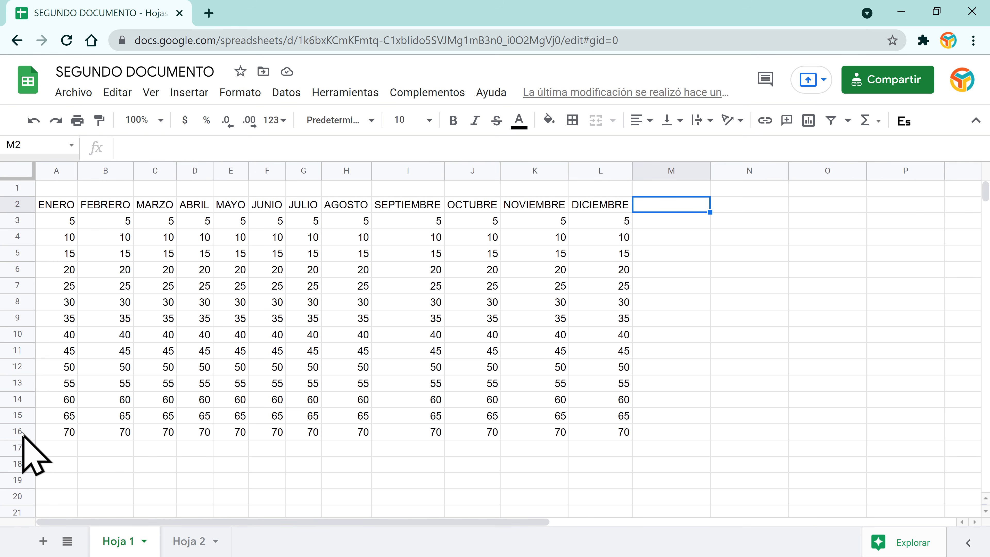
# Step: Enter 85 in cell I16 of the SEPTIEMBRE column
pyautogui.click(410, 429)
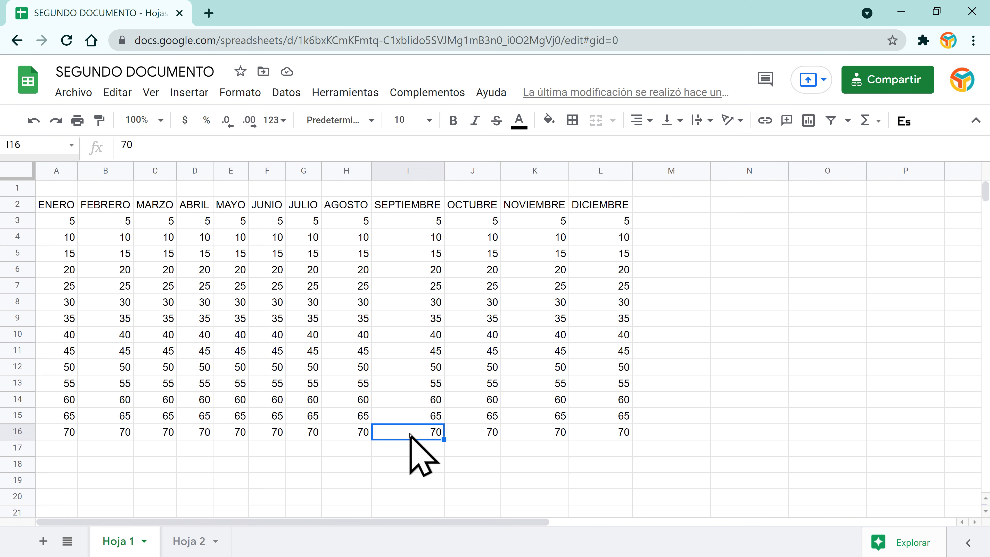
pyautogui.write('85')
pyautogui.press('Return')
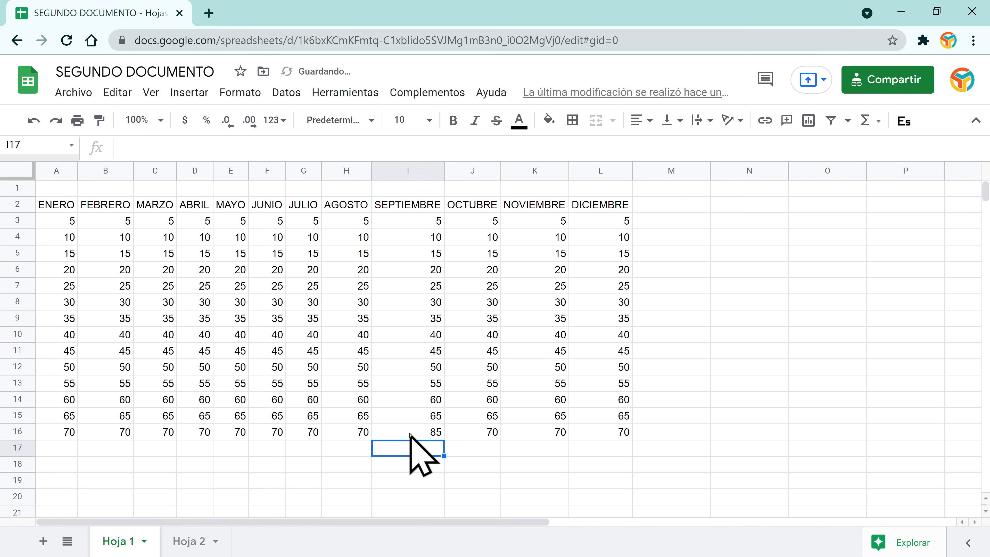
pyautogui.click(410, 434)
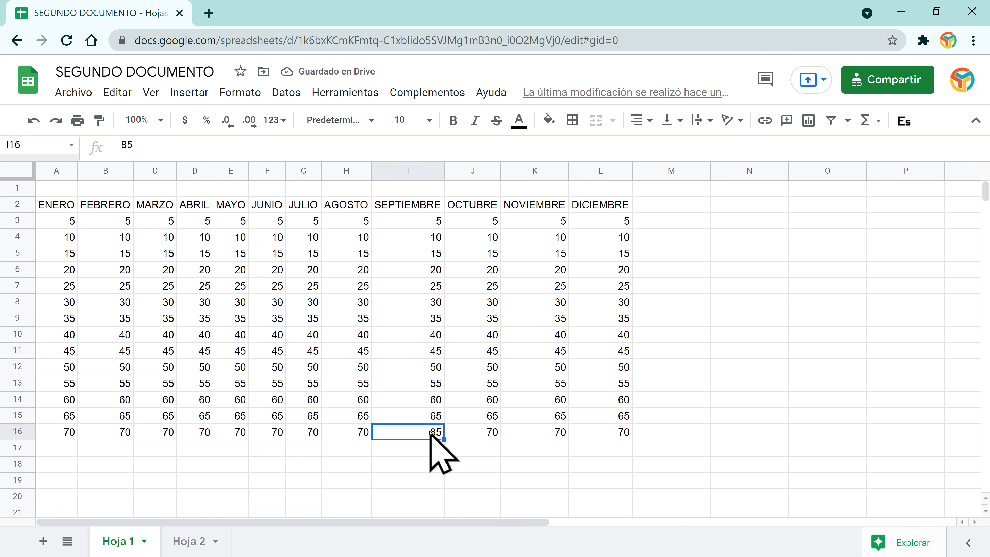
# Step: Enter 99 in cell I9 and reselect I9
pyautogui.click(432, 417)
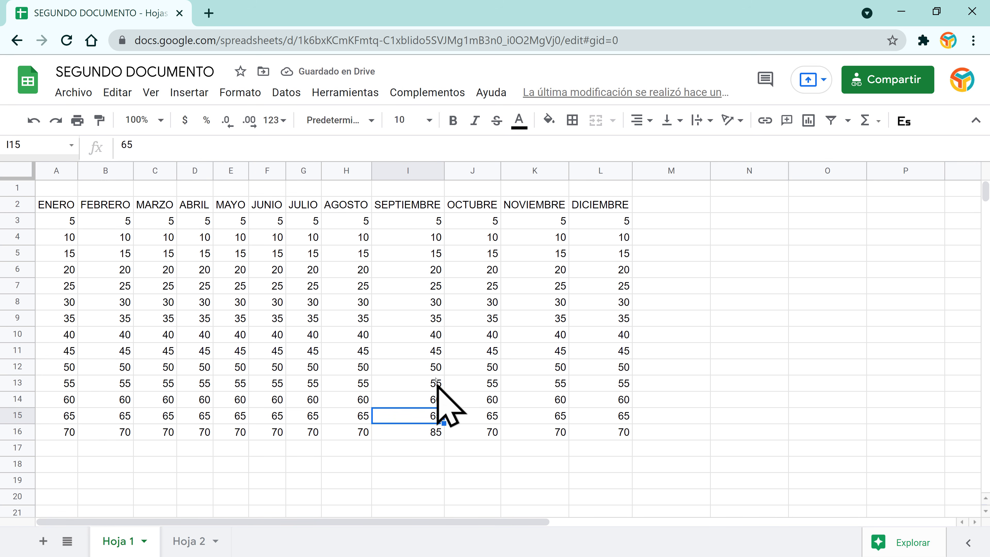
pyautogui.click(422, 335)
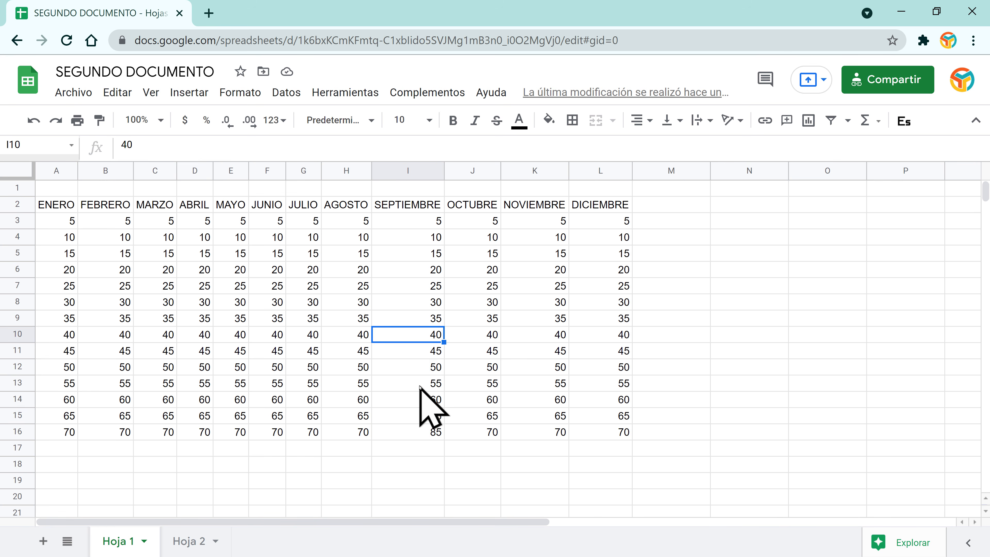
pyautogui.press('Up')
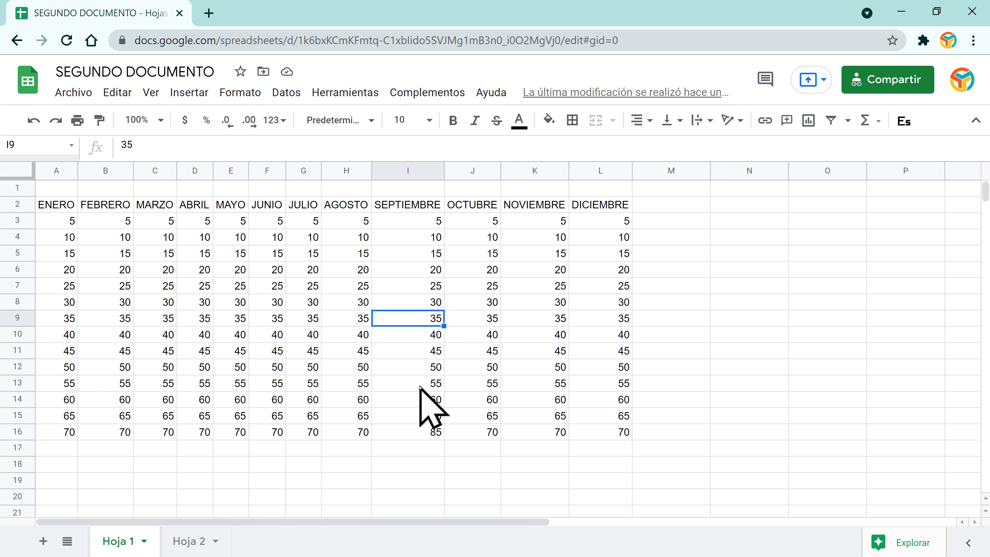
pyautogui.write('5')
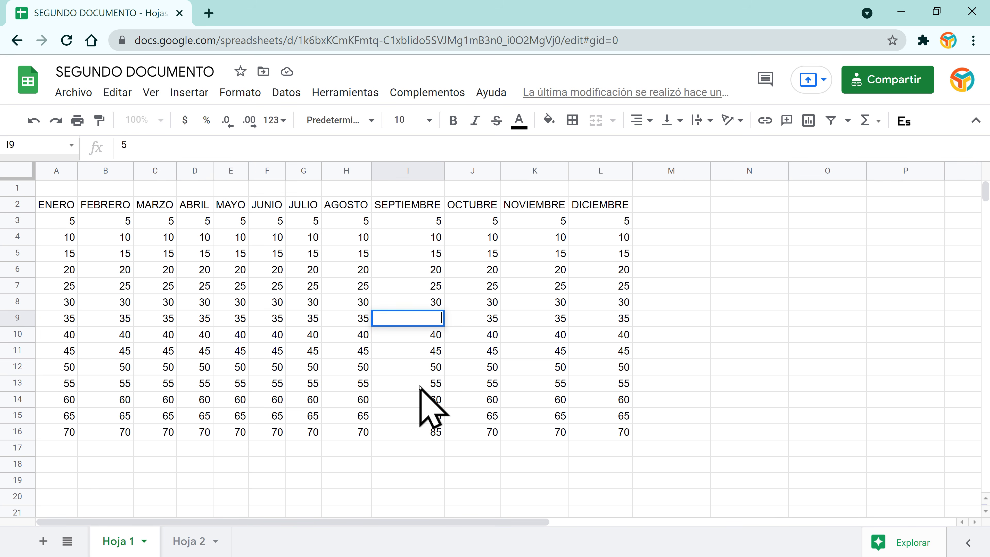
pyautogui.write('99')
pyautogui.press('Return')
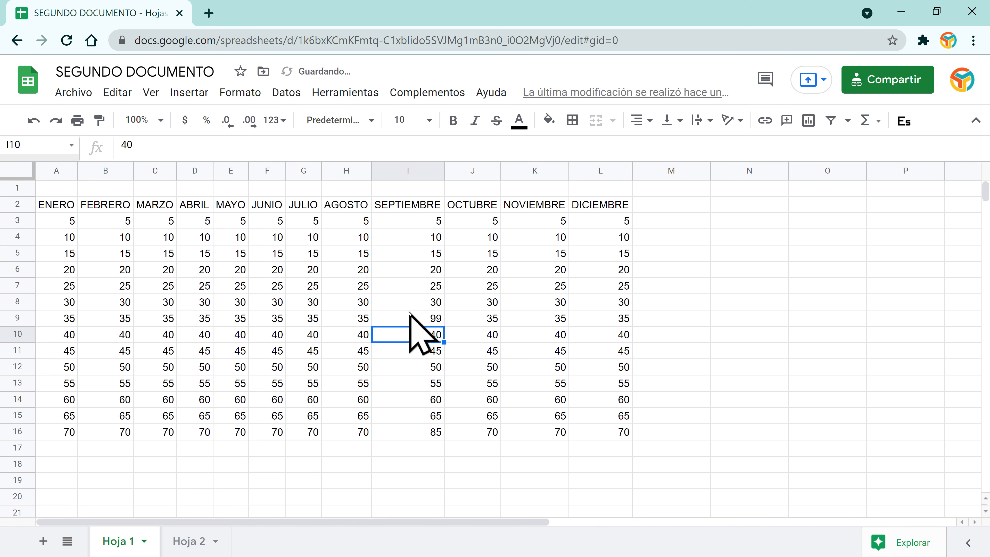
pyautogui.press('Up')
pyautogui.press('Up')
pyautogui.click(419, 321)
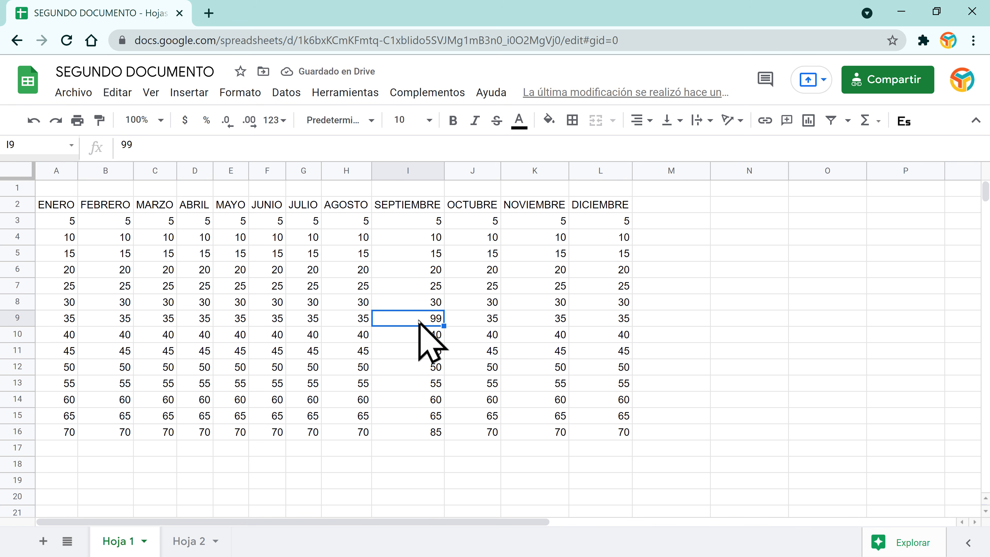
# Step: Insert a cell at I9, shifting SEPTIEMBRE's lower values down one row
pyautogui.rightClick(418, 320)
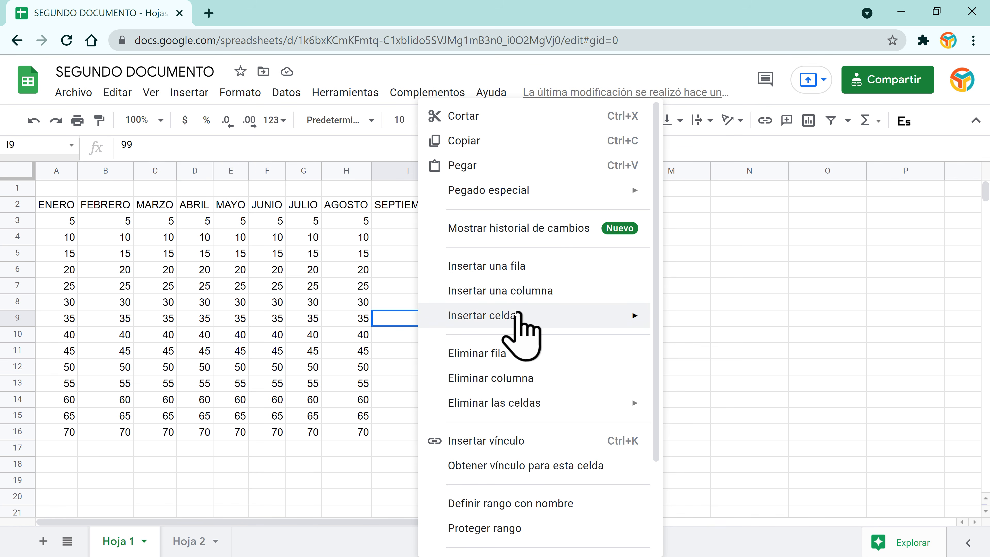
pyautogui.moveTo(516, 313)
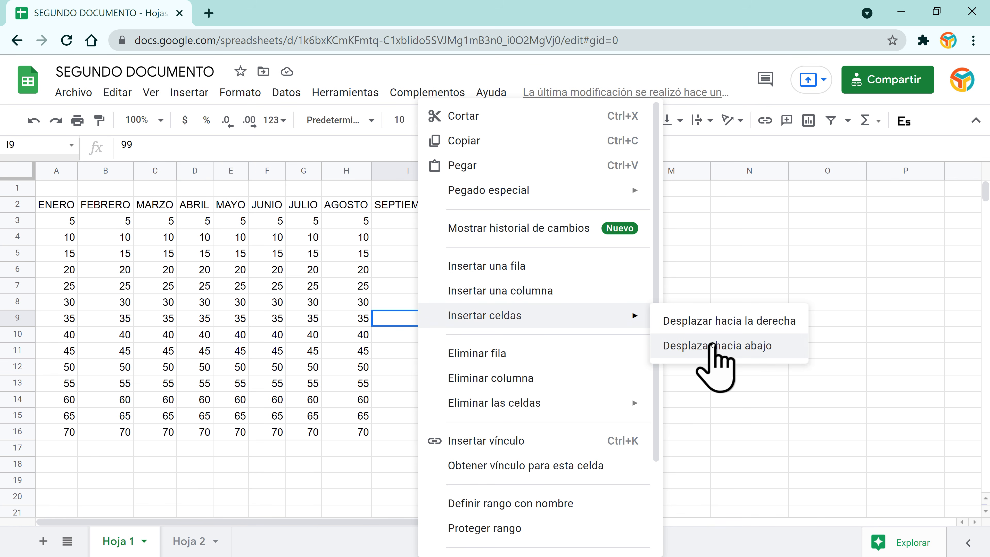
pyautogui.click(713, 345)
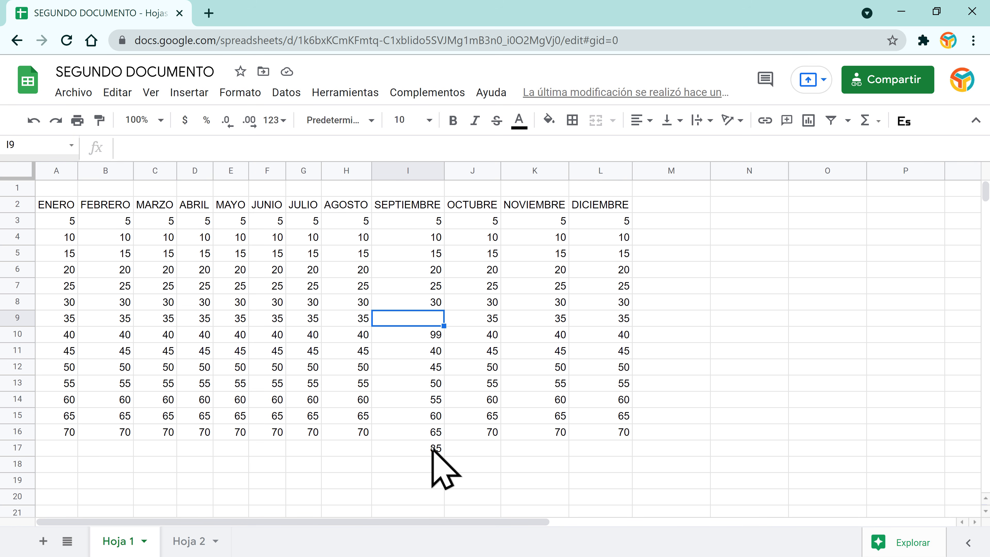
# Step: Insert a blank cell at I13 so row 13's values shift one column right
pyautogui.click(437, 335)
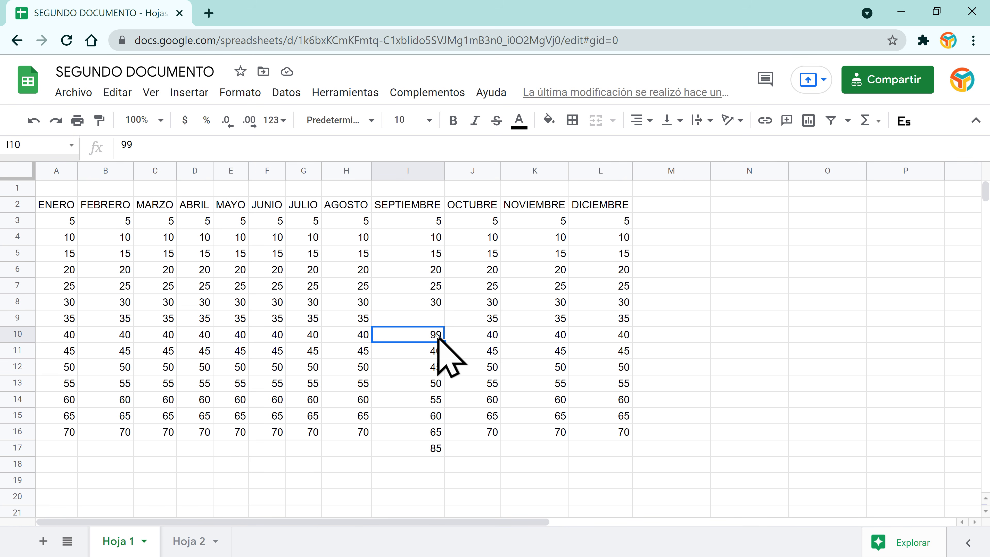
pyautogui.click(439, 386)
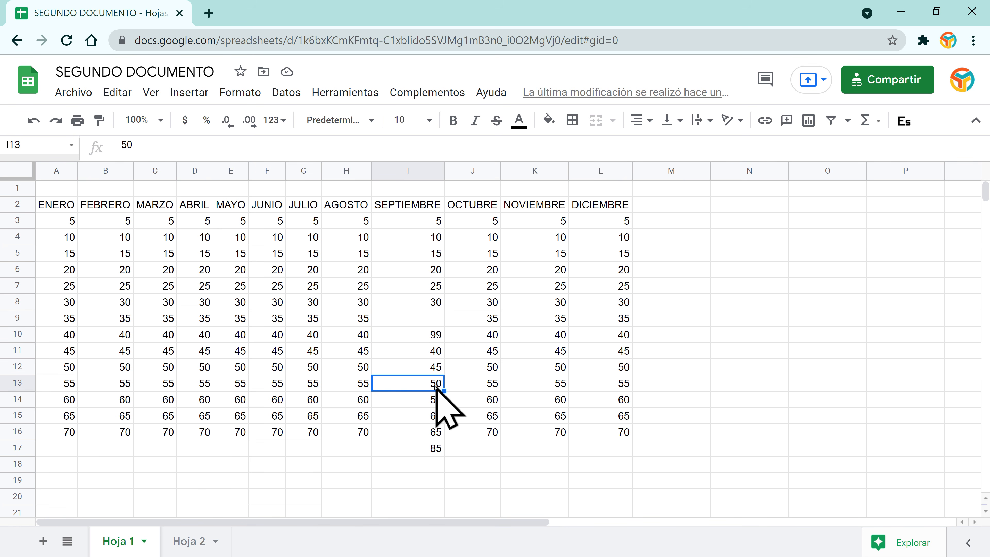
pyautogui.rightClick(433, 385)
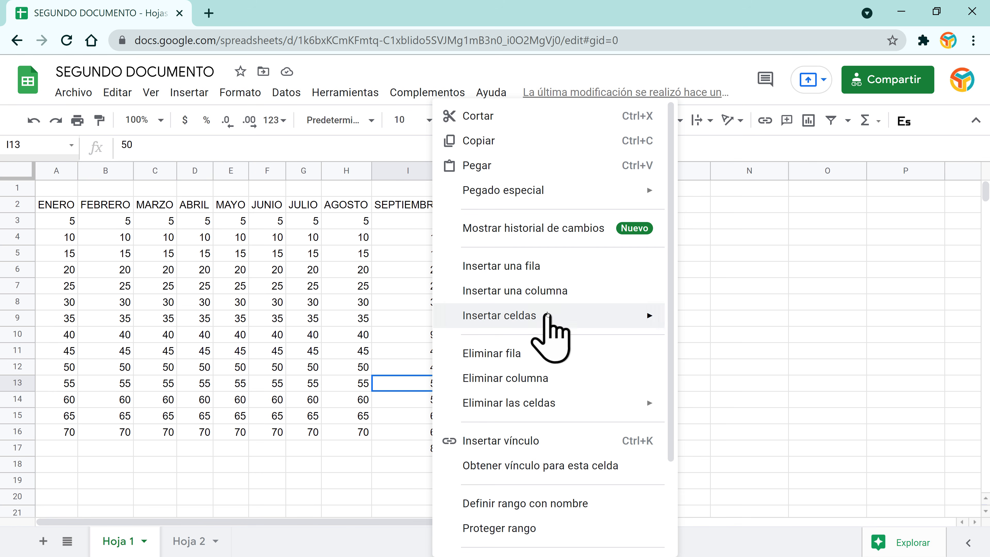
pyautogui.moveTo(547, 315)
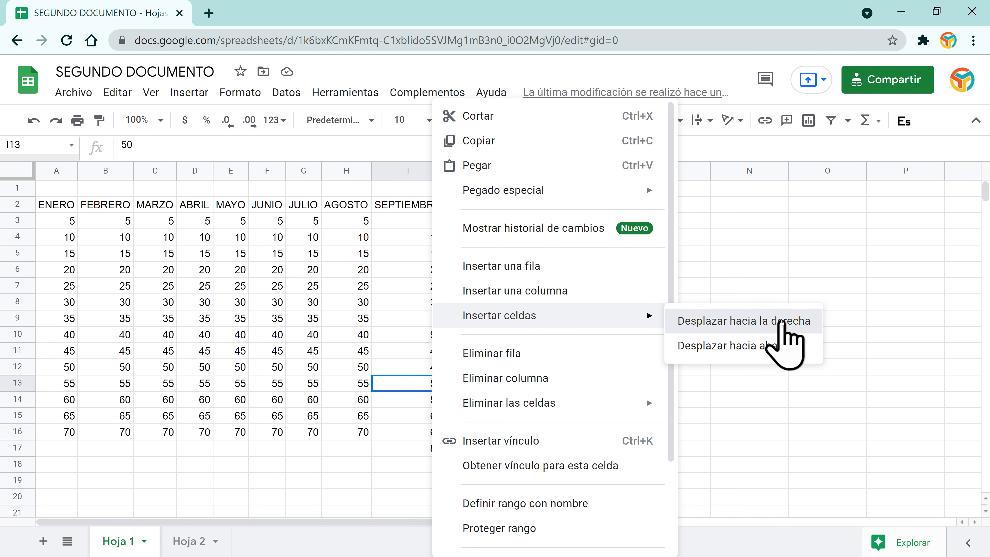
pyautogui.click(781, 322)
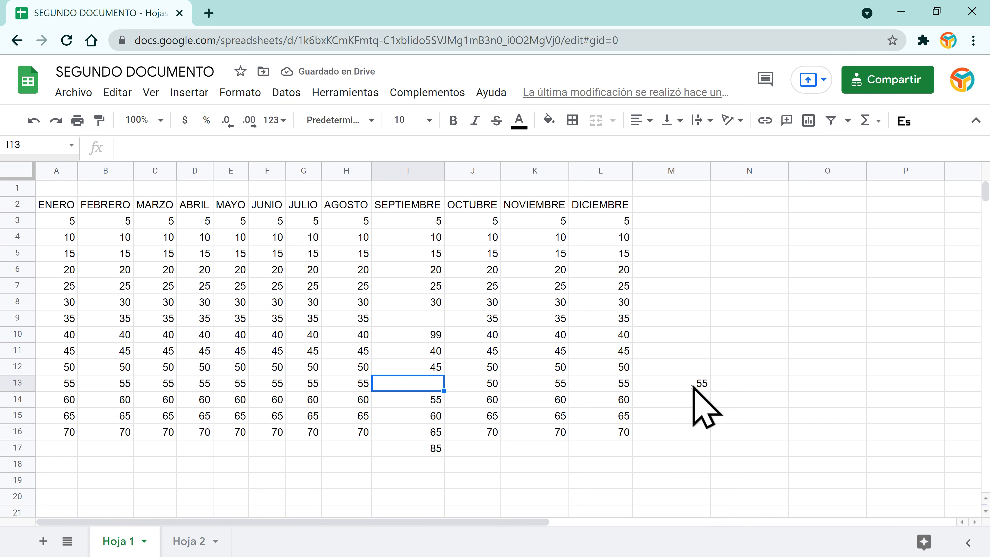
pyautogui.click(491, 386)
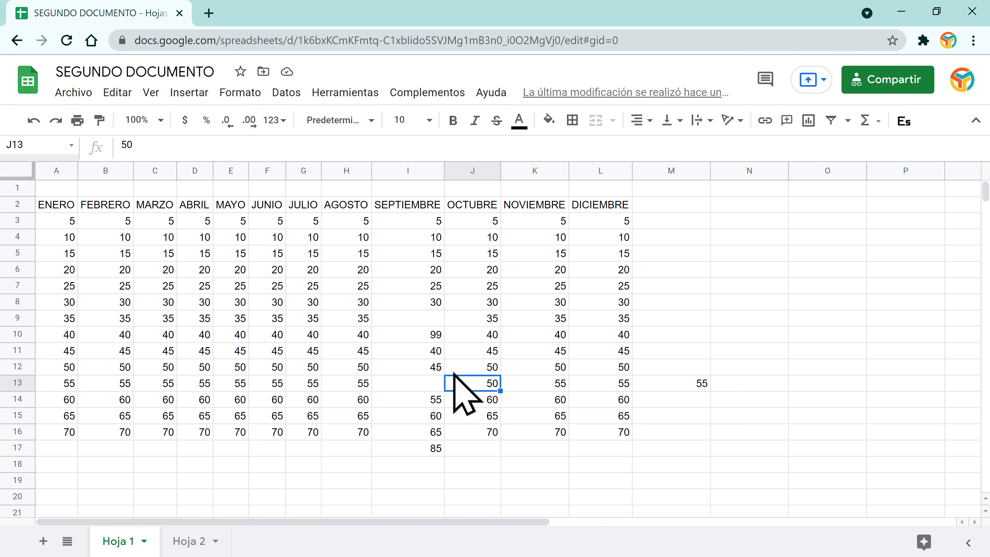
pyautogui.click(273, 336)
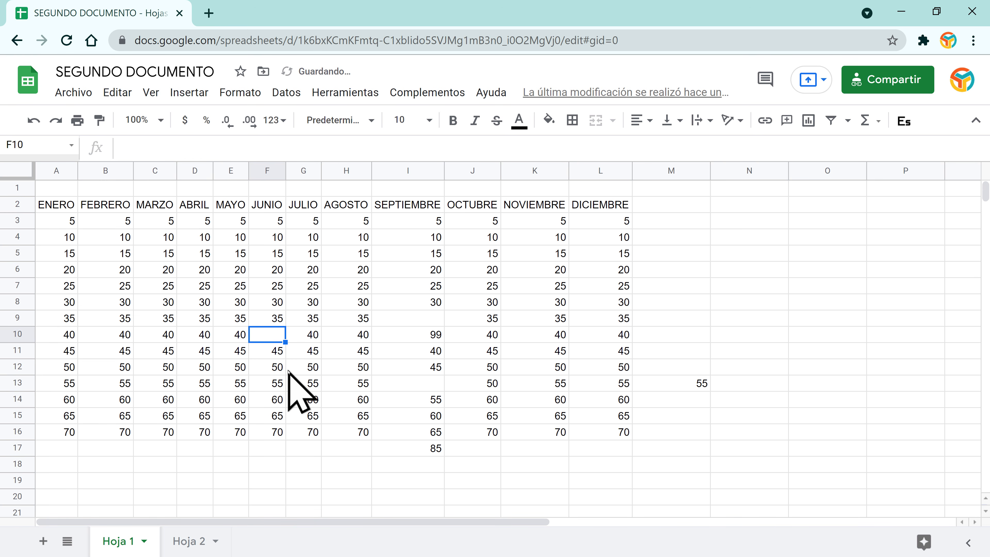
# Step: Clear F10, then undo to restore its value 40
pyautogui.doubleClick(274, 334)
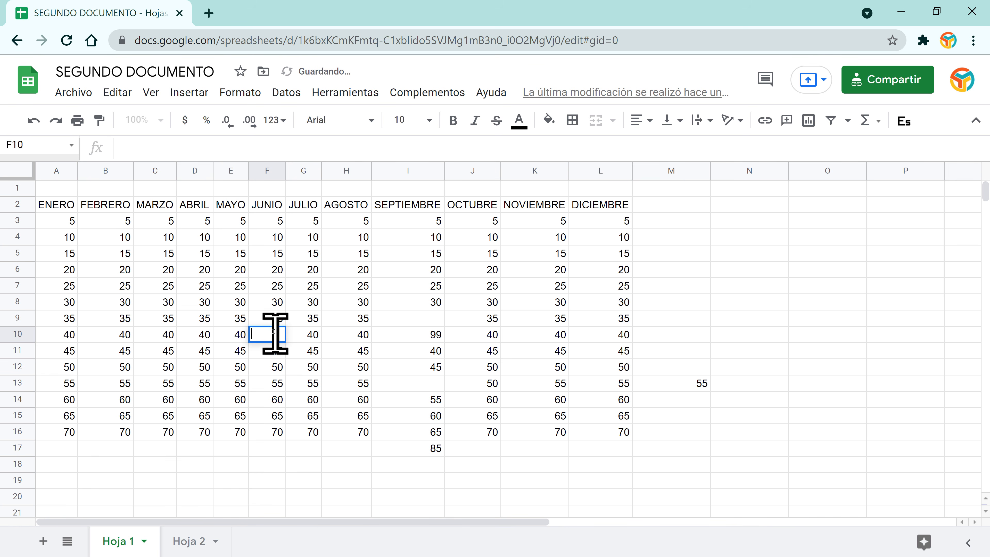
pyautogui.click(280, 363)
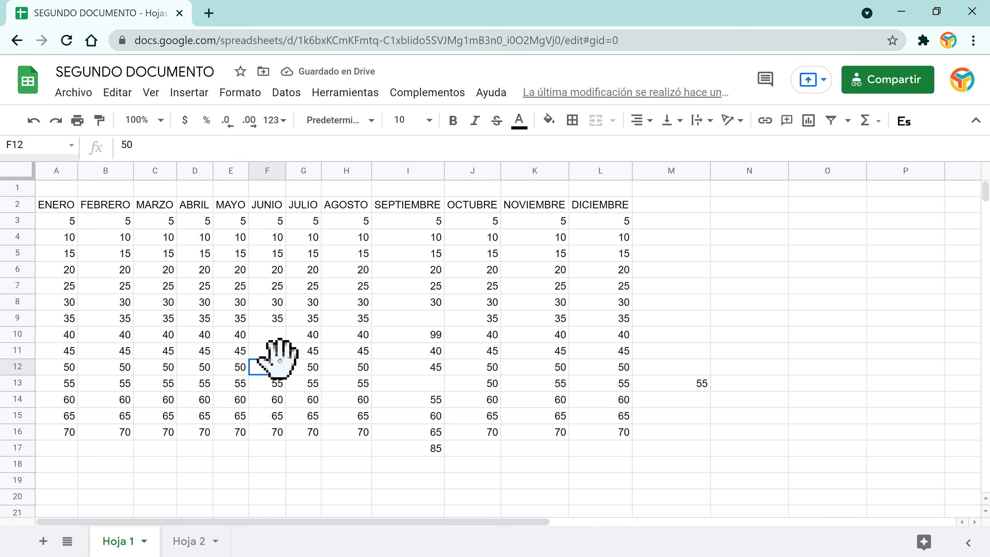
pyautogui.click(277, 351)
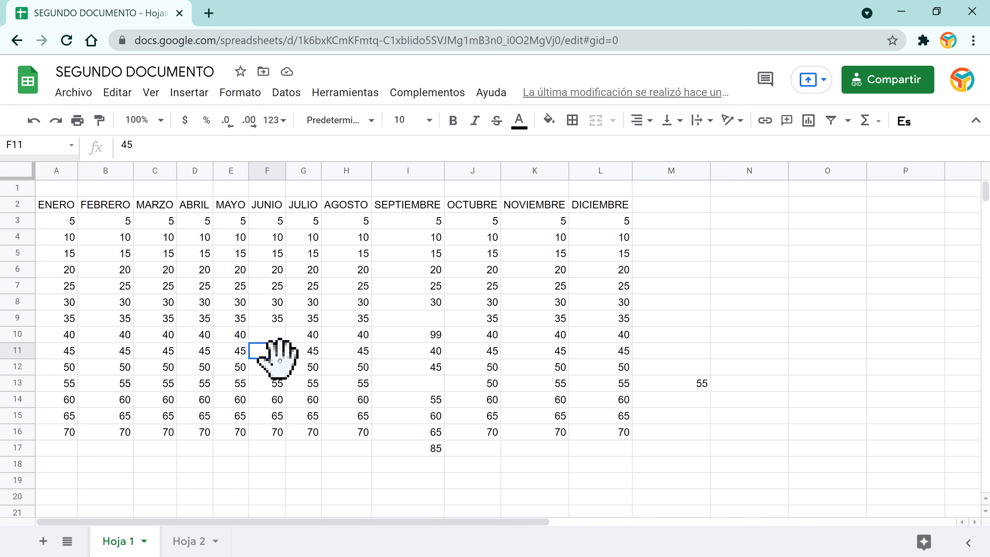
pyautogui.click(38, 122)
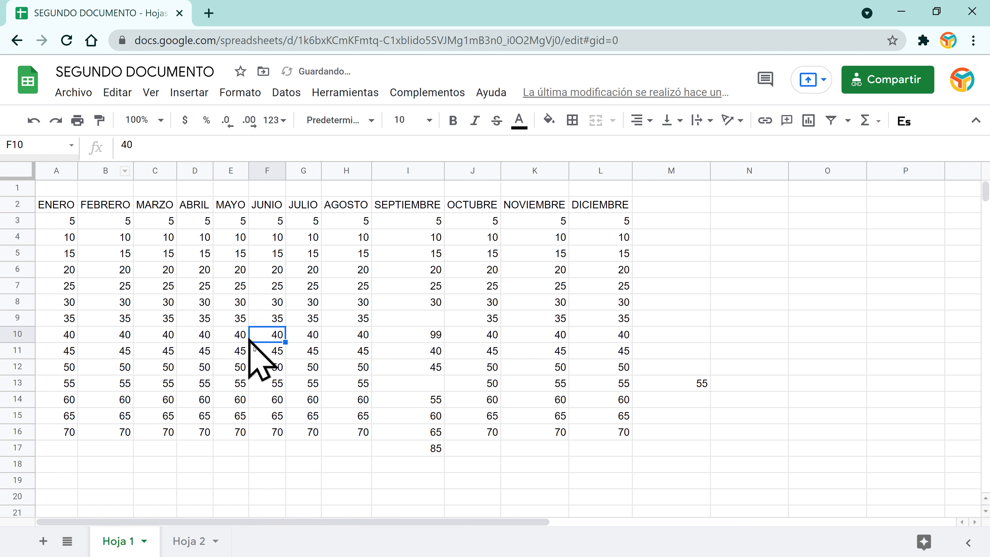
# Step: Delete cell F12, shifting the rest of row 12 one column left
pyautogui.click(273, 368)
pyautogui.rightClick(274, 370)
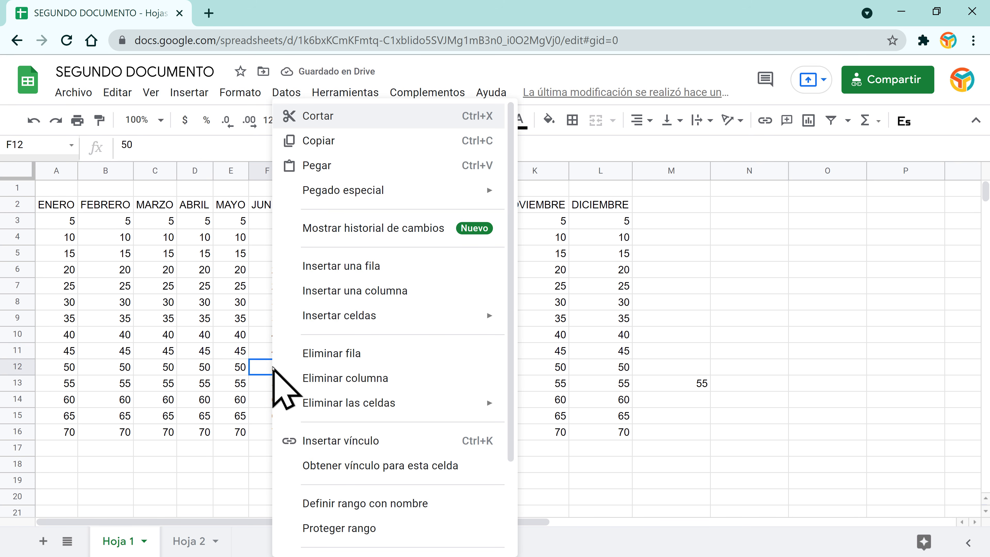
pyautogui.moveTo(391, 402)
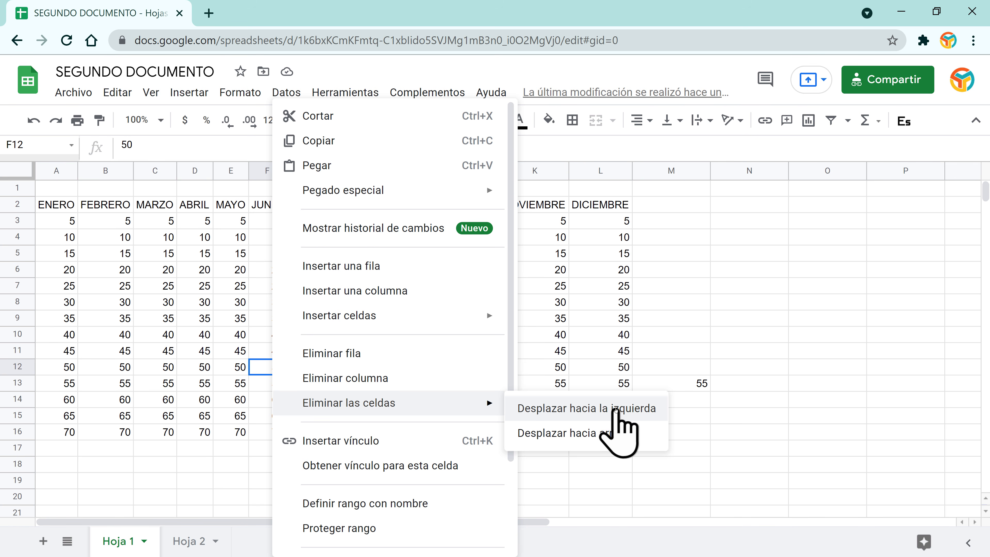
pyautogui.click(615, 408)
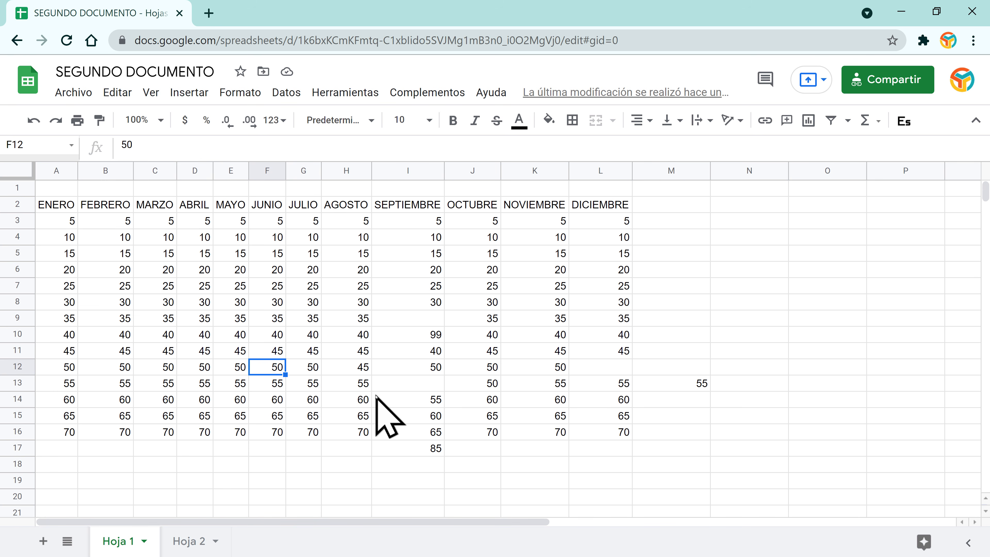
# Step: Copy row 12's values G12:L12 and paste them starting at F12
pyautogui.click(310, 398)
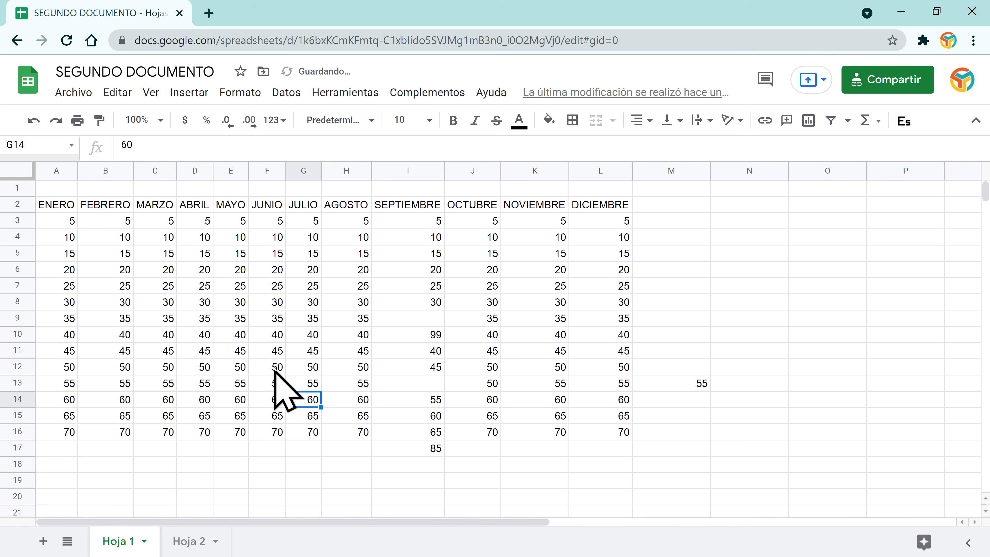
pyautogui.click(275, 369)
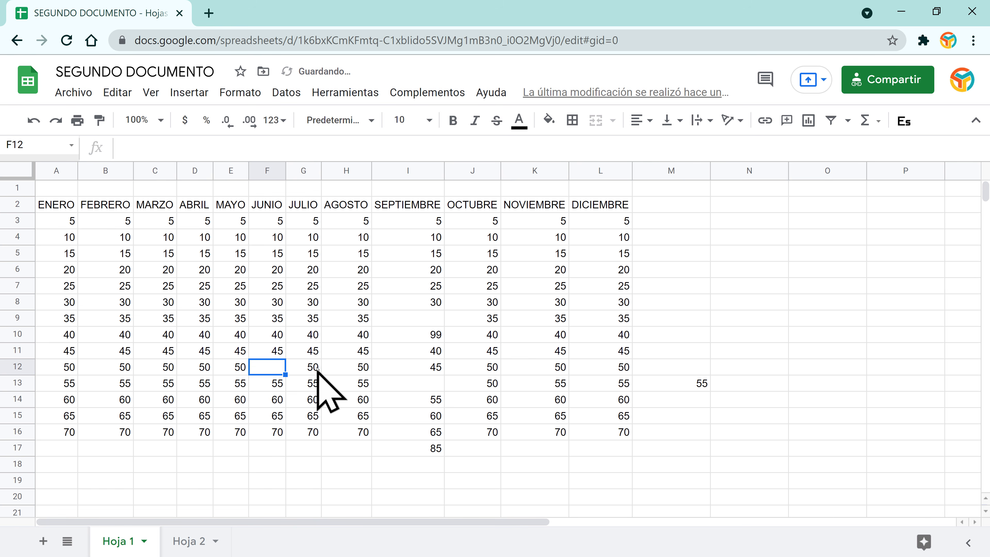
pyautogui.moveTo(312, 368); pyautogui.dragTo(608, 365)
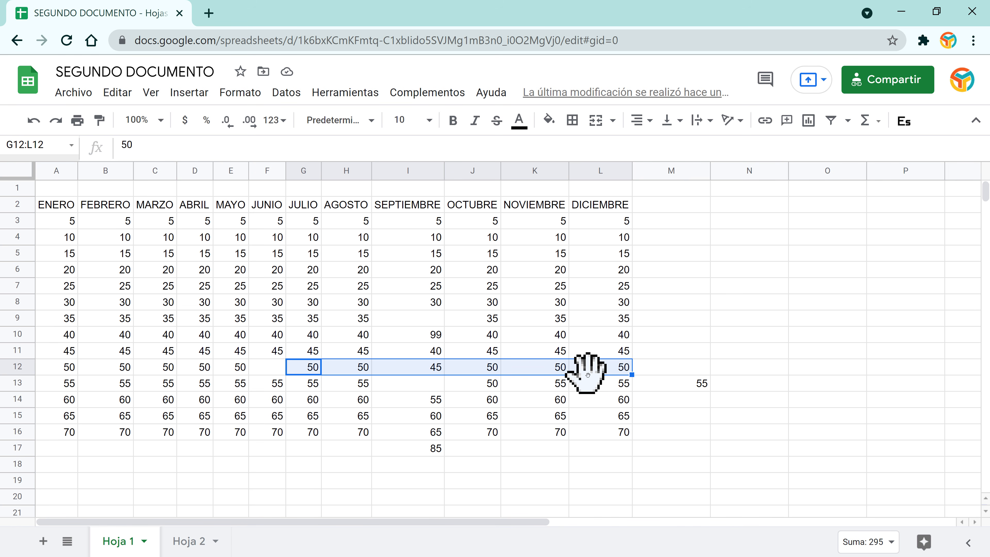
pyautogui.hotkey('ctrl', 'c')
pyautogui.click(267, 368)
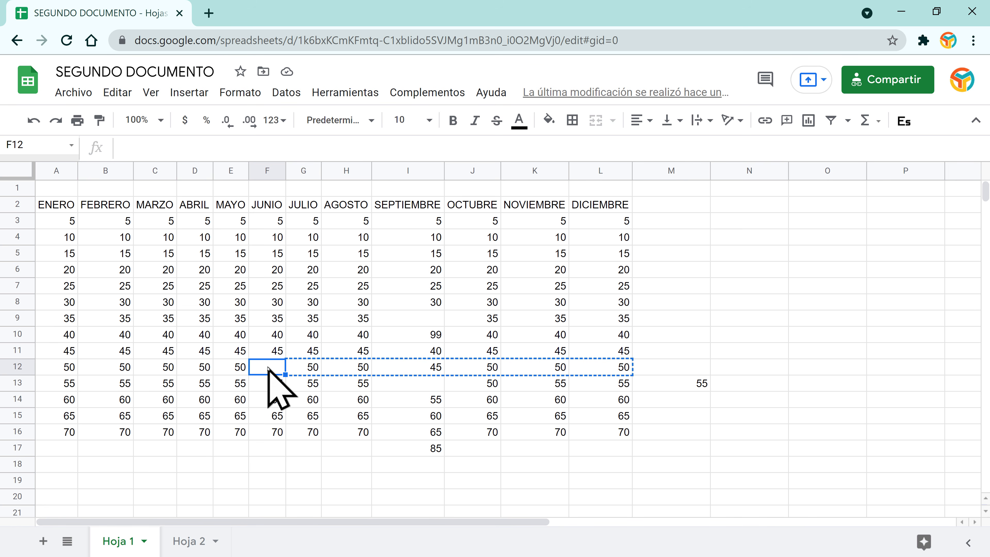
pyautogui.hotkey('ctrl', 'v')
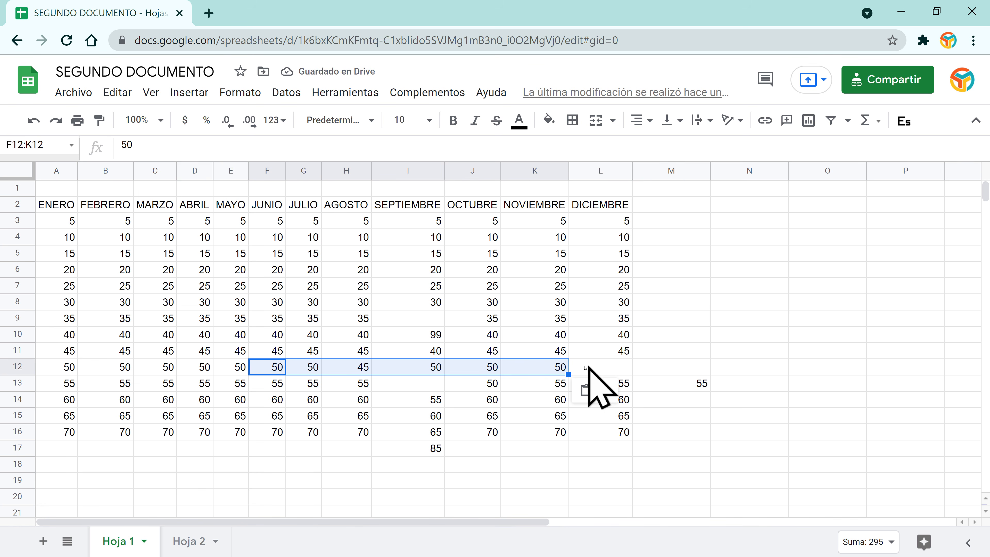
# Step: Undo the row 12 paste, then try deleting F12 with left and upward shifts, undoing each
pyautogui.click(279, 382)
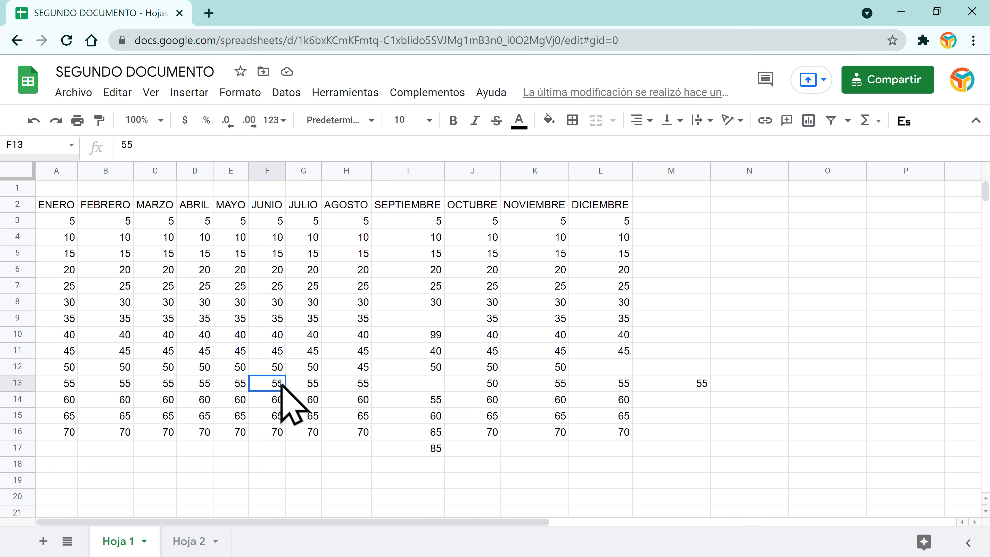
pyautogui.hotkey('ctrl', 'z')
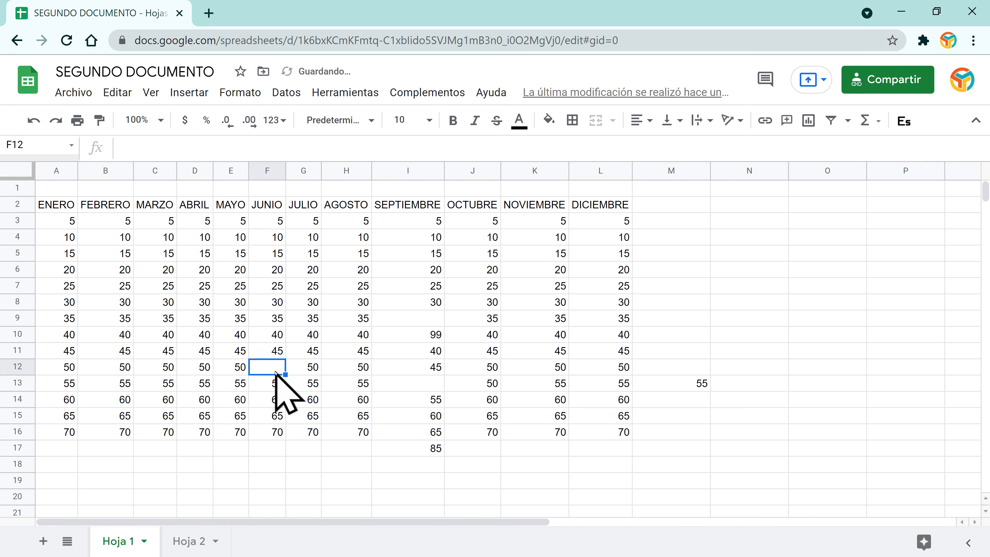
pyautogui.hotkey('ctrl', 'z')
pyautogui.rightClick(276, 368)
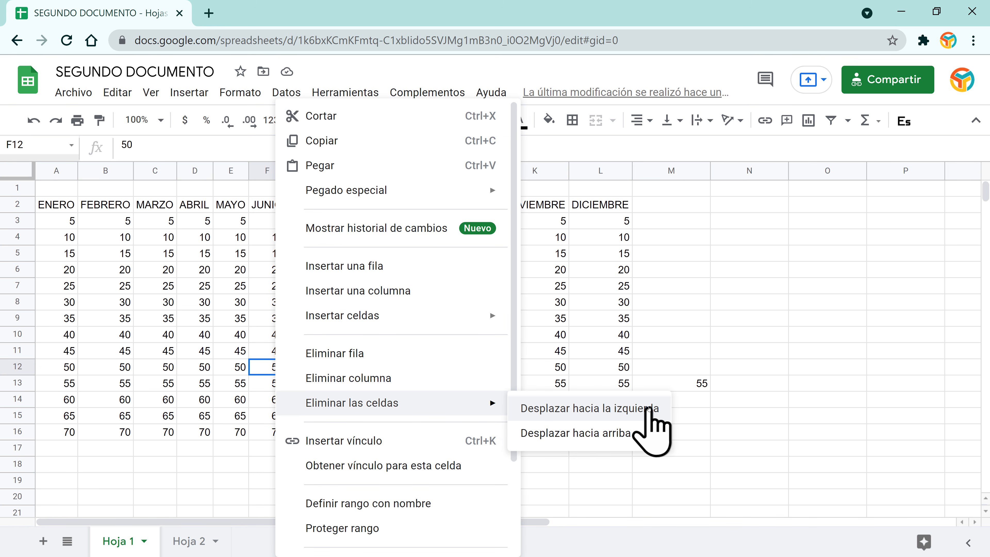
pyautogui.click(648, 409)
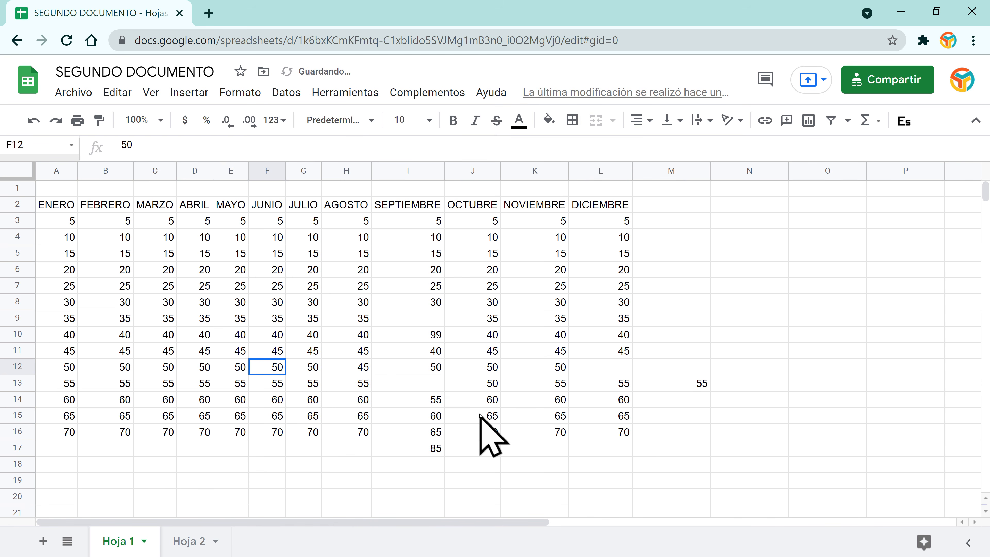
pyautogui.hotkey('ctrl', 'z')
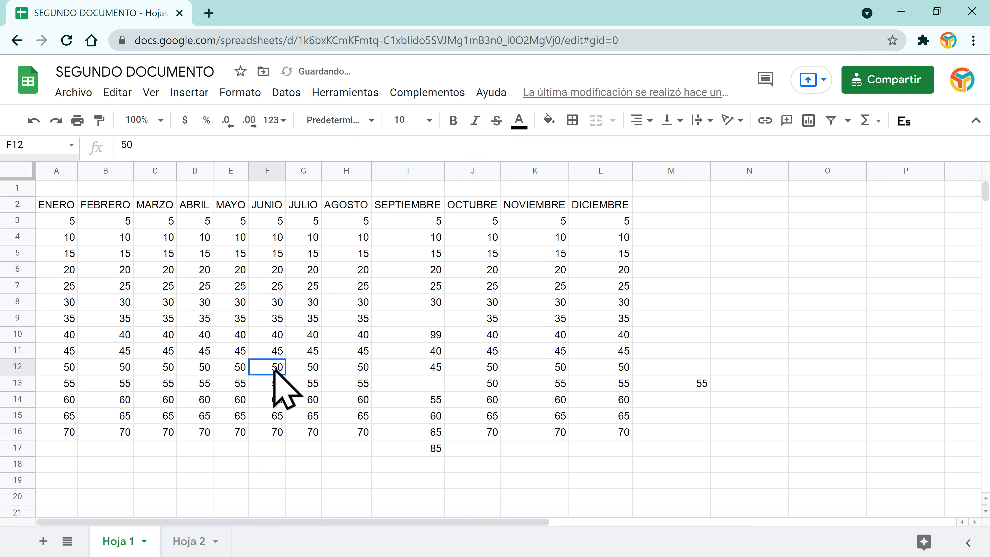
pyautogui.rightClick(275, 366)
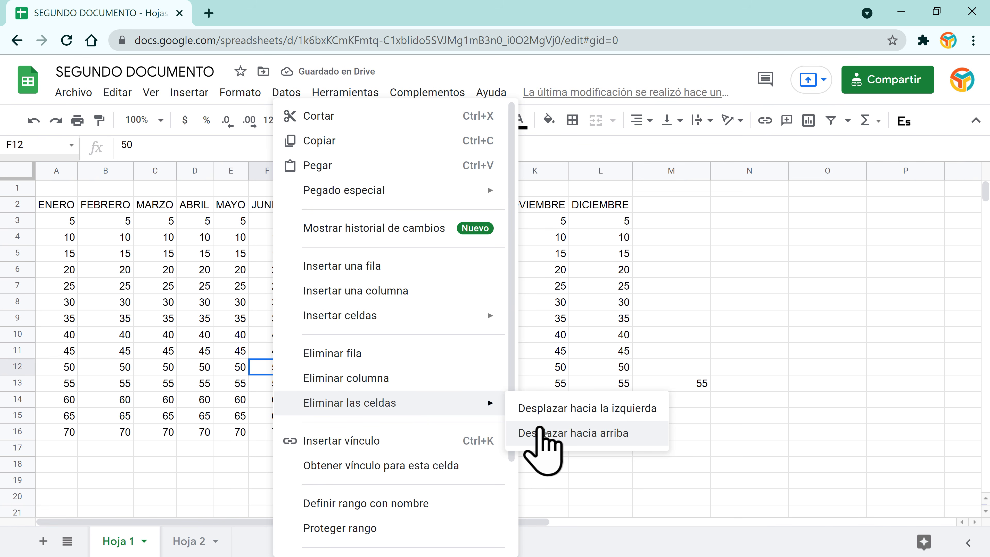
pyautogui.click(588, 438)
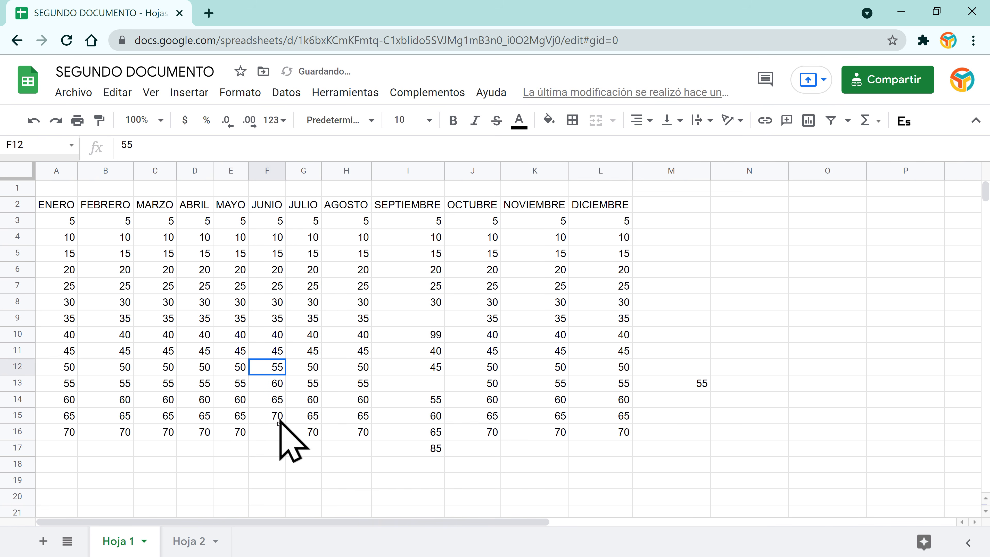
pyautogui.click(273, 432)
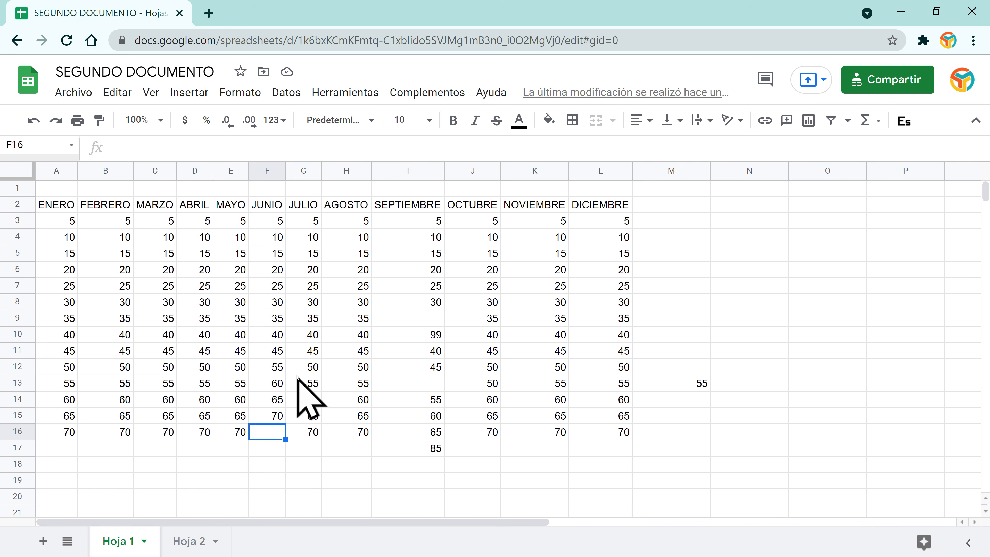
pyautogui.hotkey('ctrl', 'z')
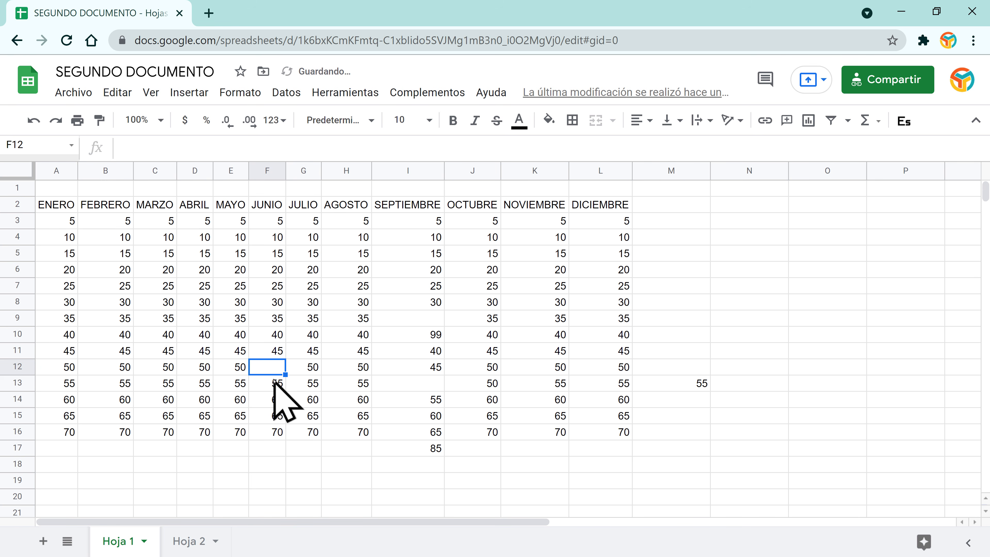
# Step: Copy F13:F16 into F12 onward, then undo that paste to restore JUNIO's values
pyautogui.moveTo(274, 382); pyautogui.dragTo(275, 435)
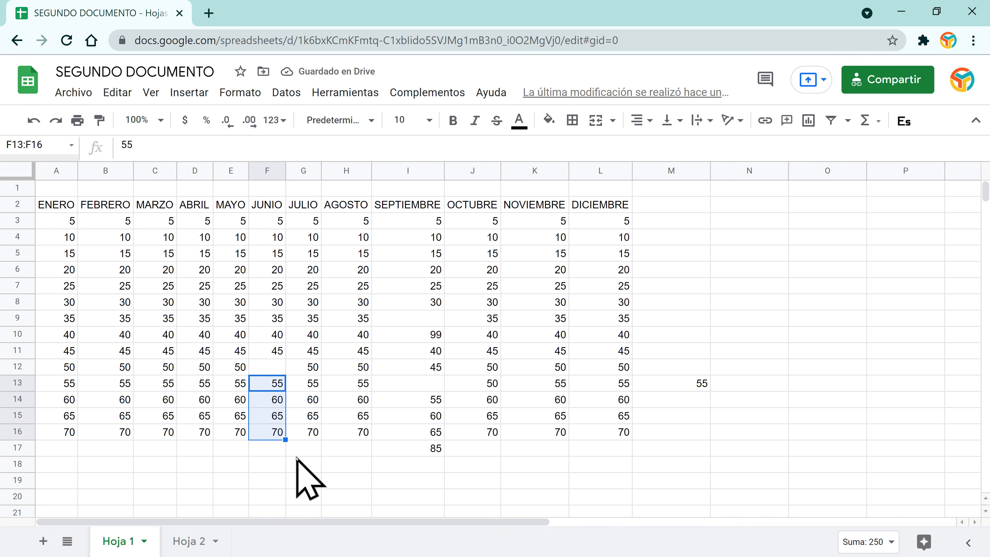
pyautogui.hotkey('ctrl', 'c')
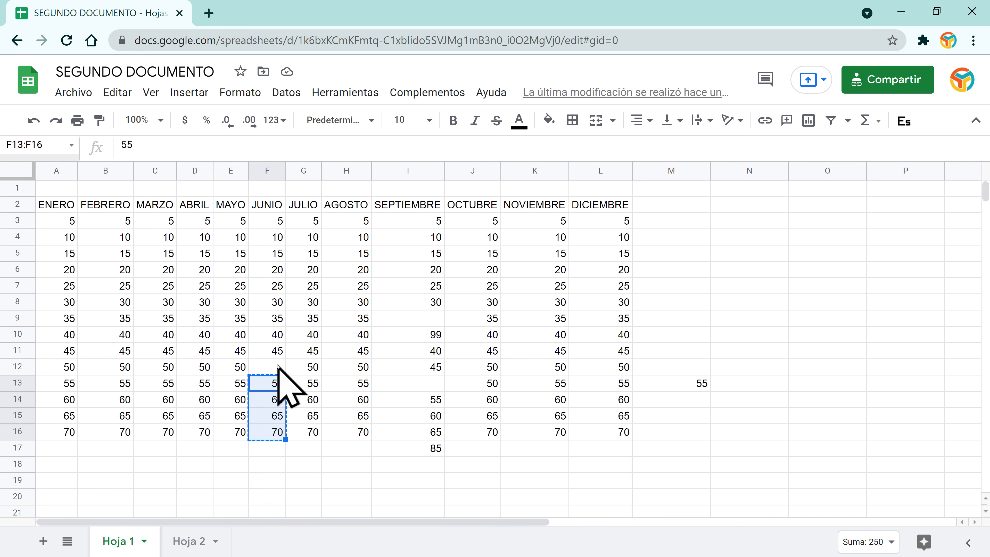
pyautogui.click(277, 366)
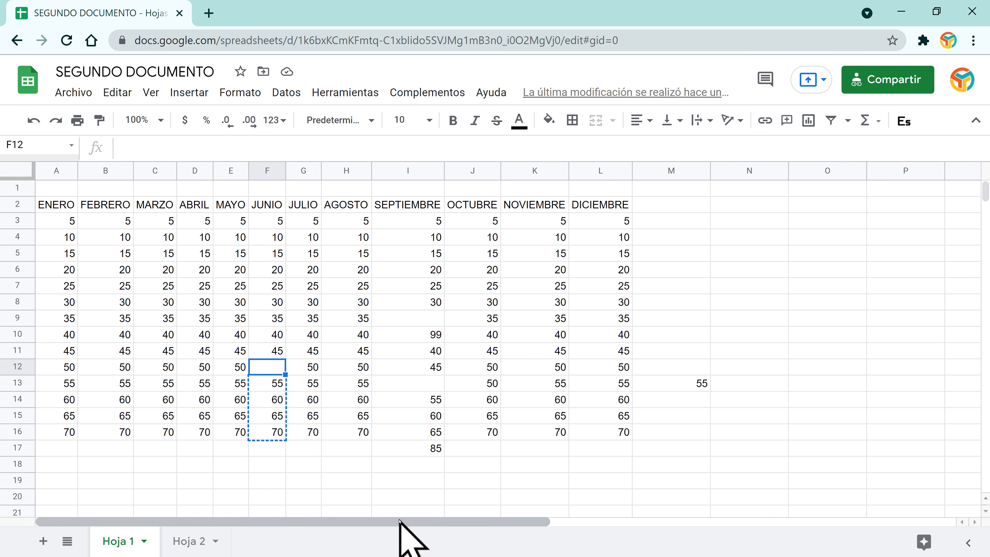
pyautogui.hotkey('ctrl', 'v')
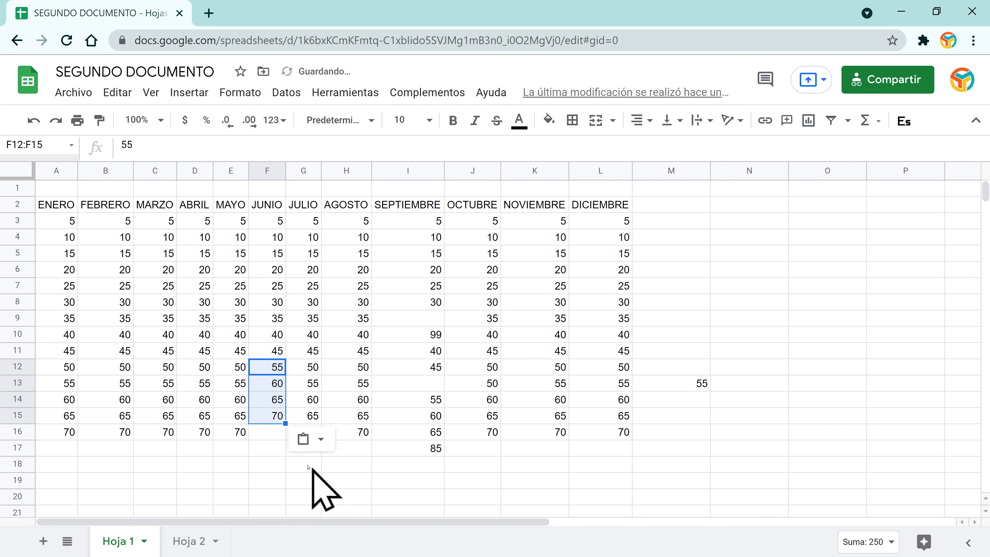
pyautogui.click(269, 431)
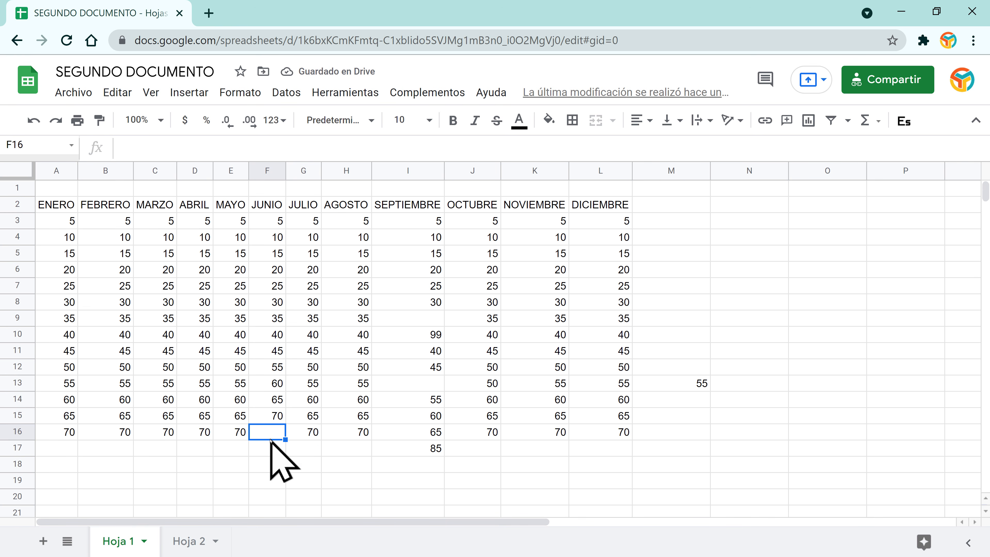
pyautogui.hotkey('ctrl', 'z')
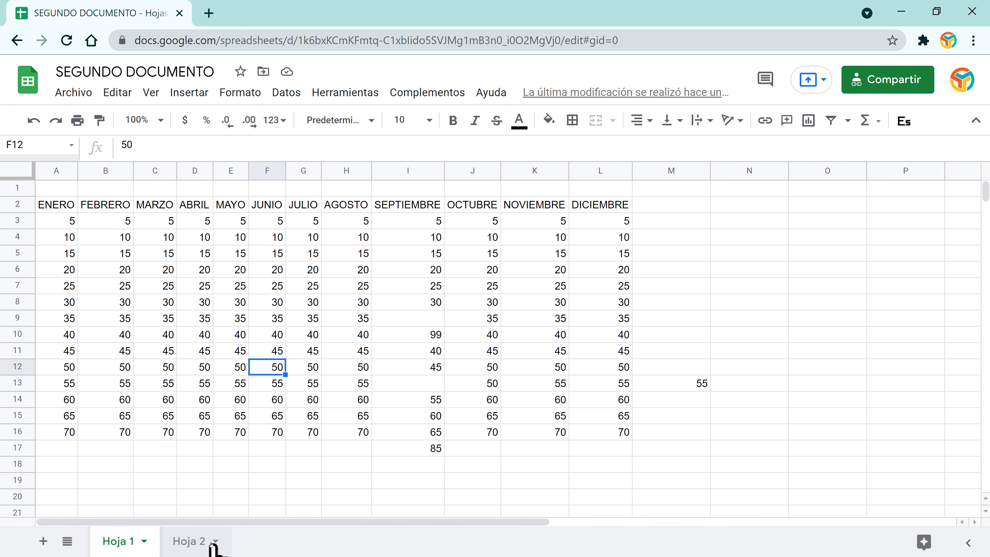
# Step: Add a blank sheet Hoja 3, move it after Hoja 2, and open the all-sheets list
pyautogui.click(190, 542)
pyautogui.click(116, 542)
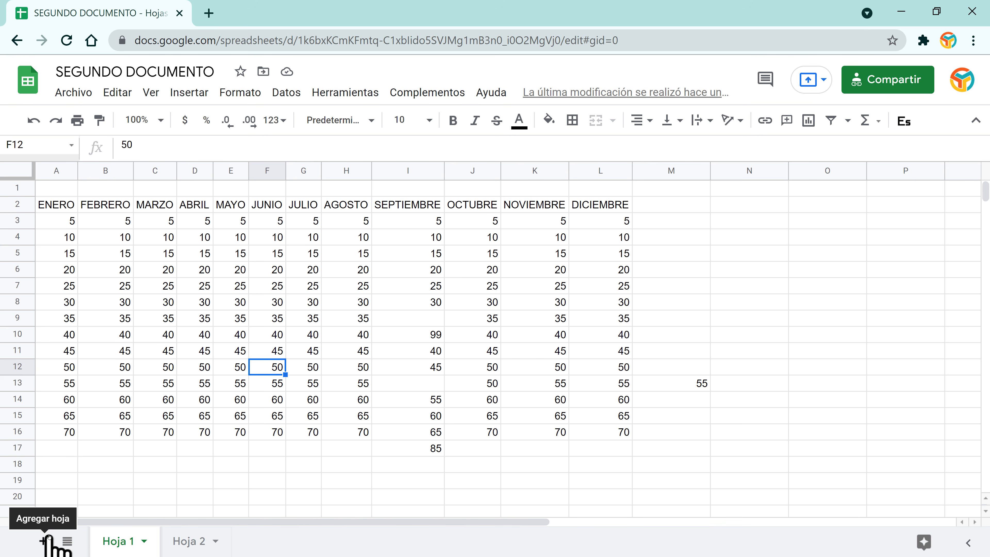
pyautogui.click(43, 542)
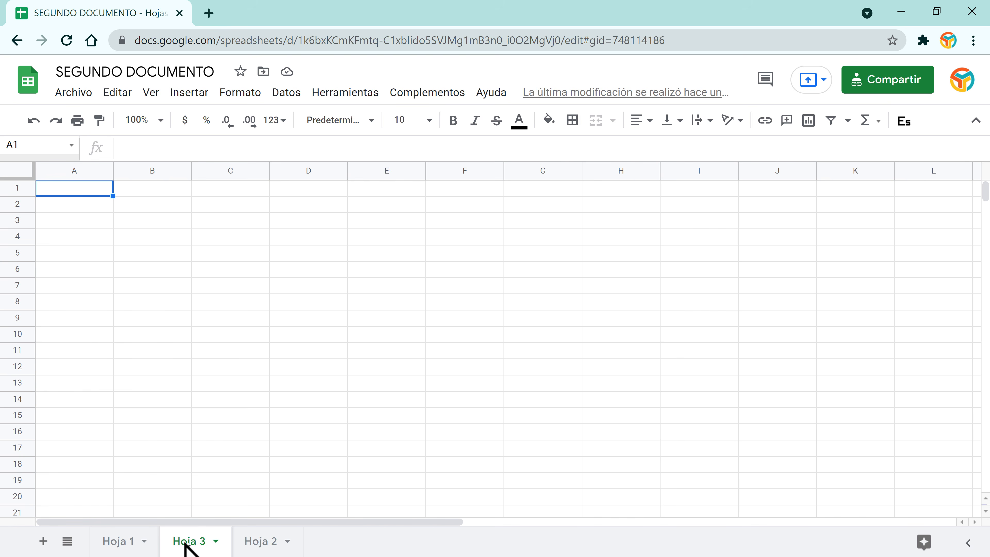
pyautogui.moveTo(187, 544); pyautogui.dragTo(287, 546)
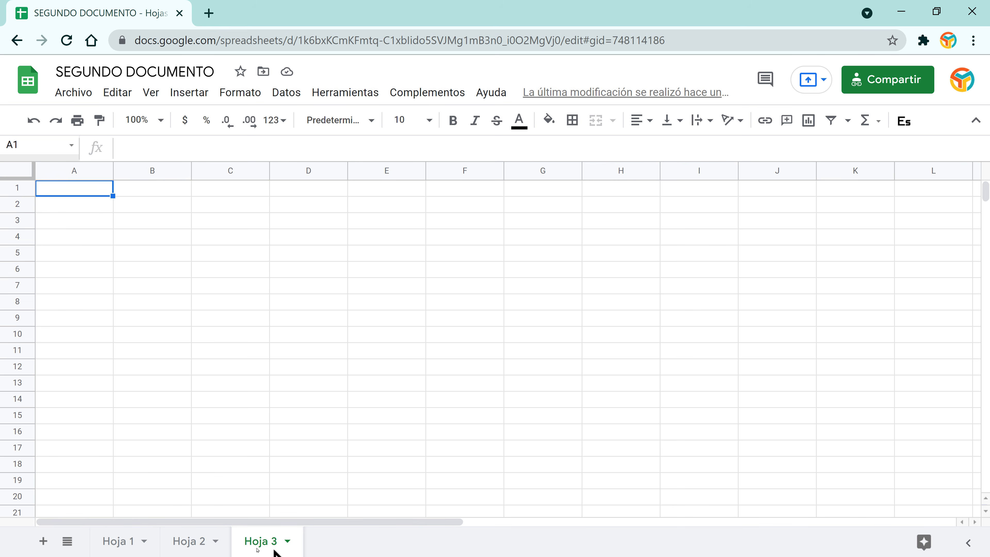
pyautogui.click(65, 541)
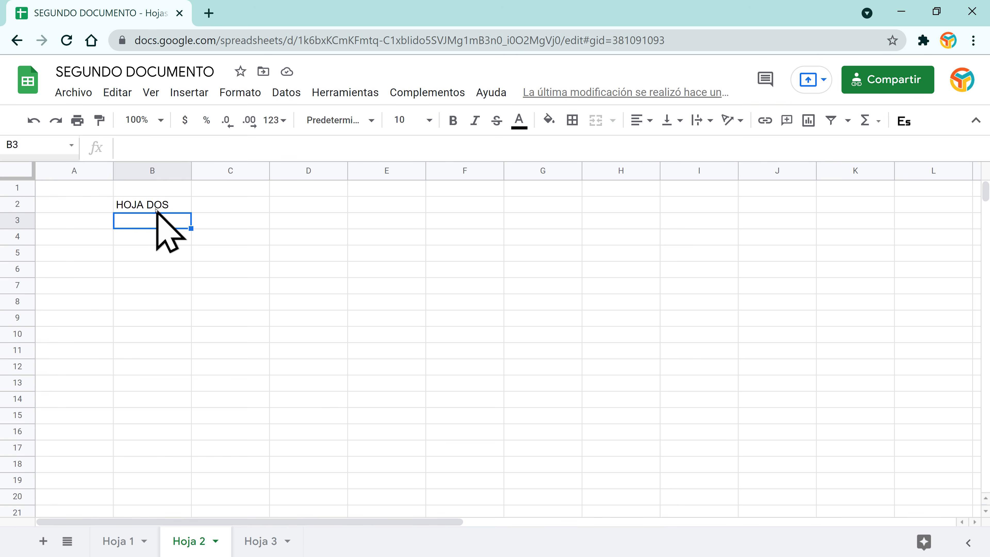
# Step: Type the title HOJA TRES into cell D2 of Hoja 3
pyautogui.click(273, 541)
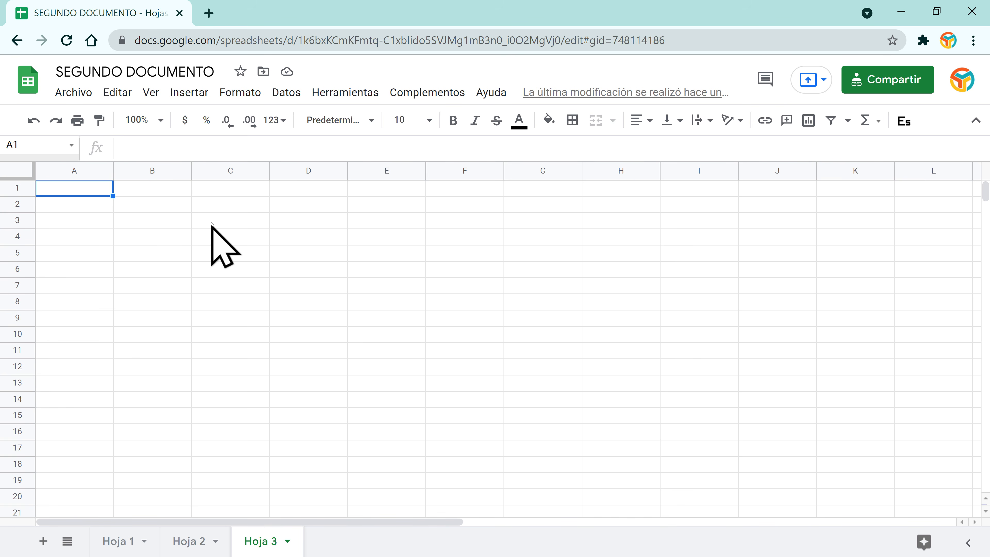
pyautogui.click(275, 210)
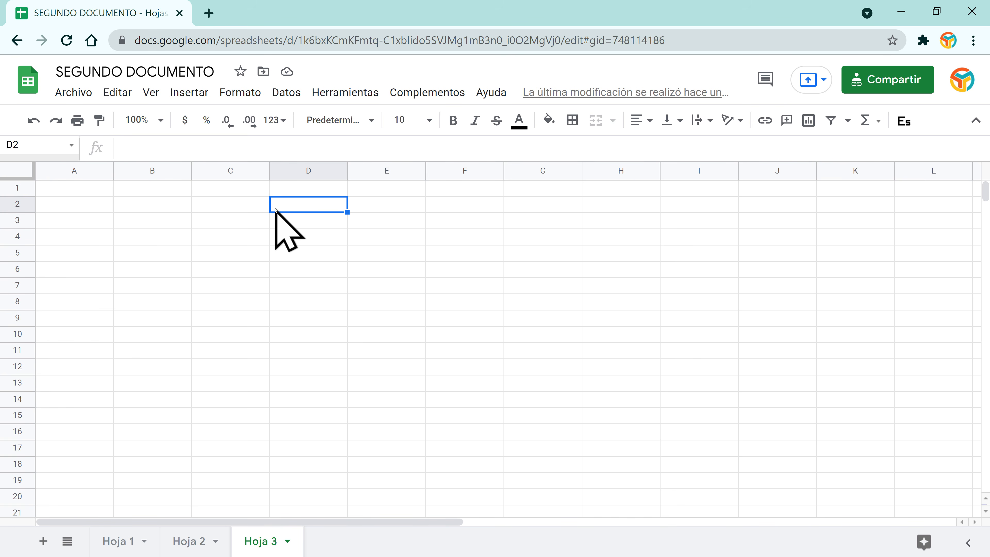
pyautogui.write('HOJA TRES')
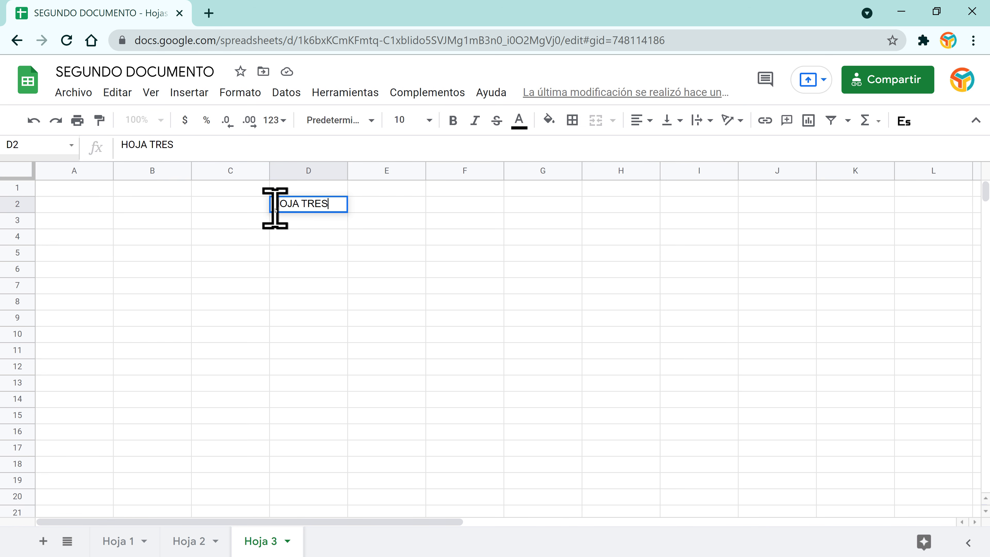
pyautogui.press('Return')
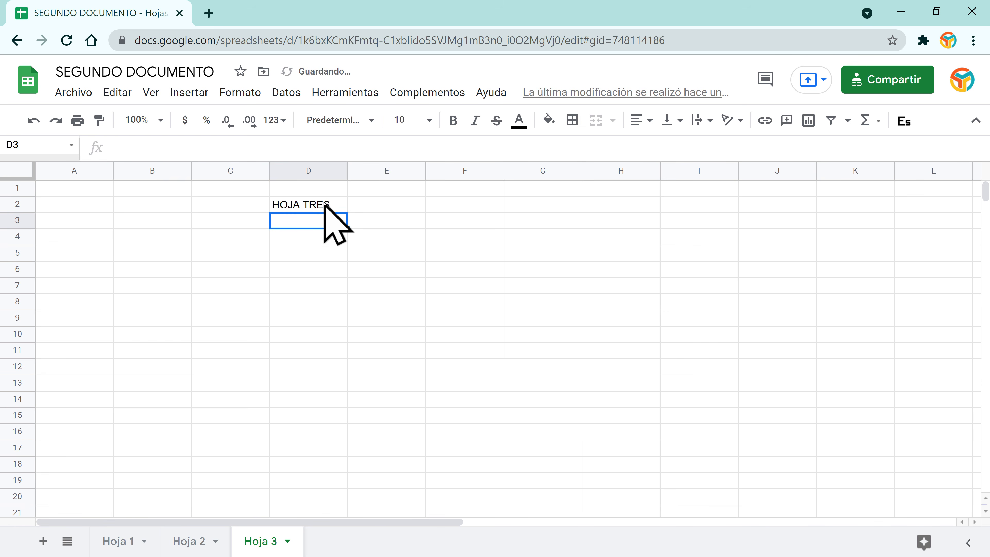
# Step: Make HOJA TRES 36 pt bold, then cycle through Hoja 2 and Hoja 1 back to Hoja 3
pyautogui.click(325, 203)
pyautogui.click(428, 120)
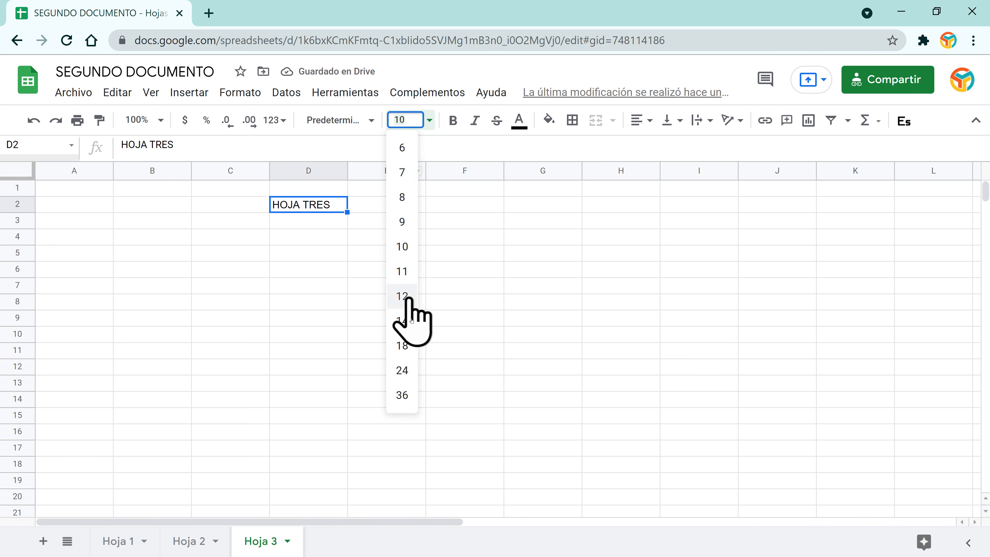
pyautogui.click(402, 395)
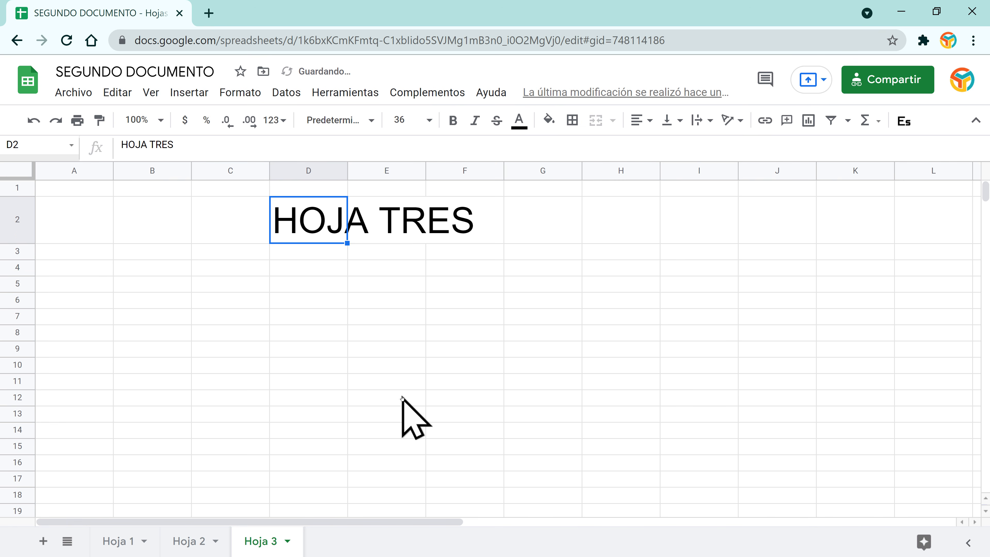
pyautogui.click(463, 119)
pyautogui.click(361, 298)
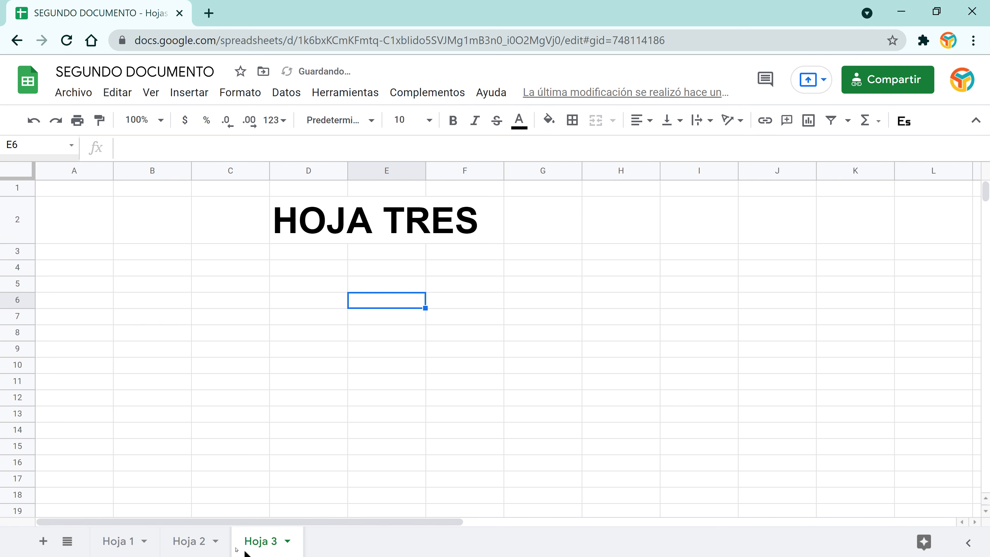
pyautogui.click(188, 540)
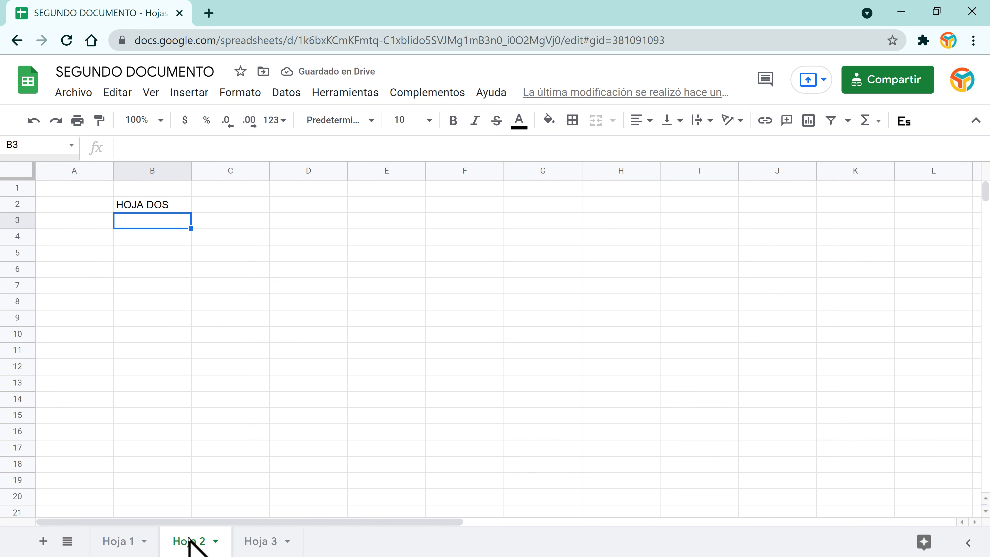
pyautogui.click(115, 544)
pyautogui.click(269, 548)
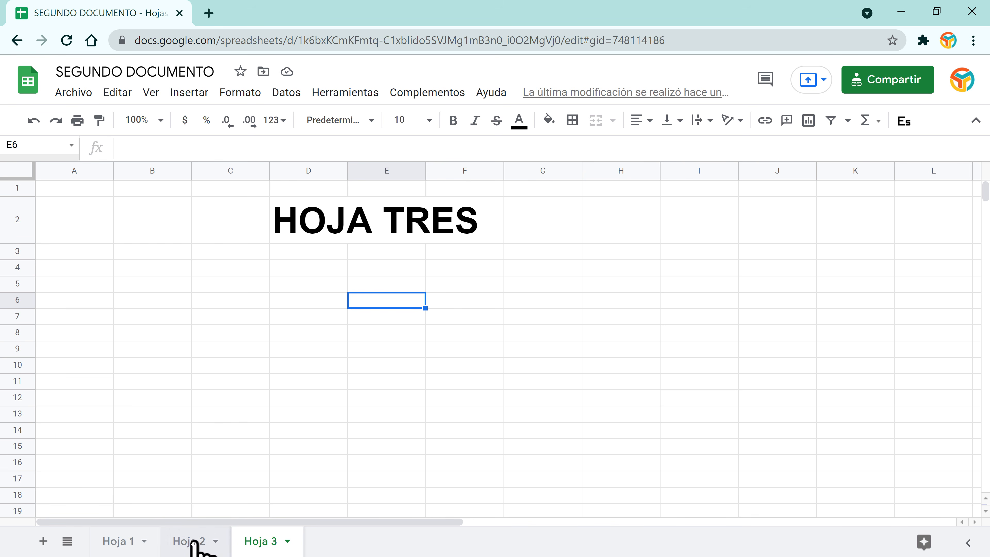
# Step: Add a new blank sheet Hoja 4 and switch to it
pyautogui.click(67, 543)
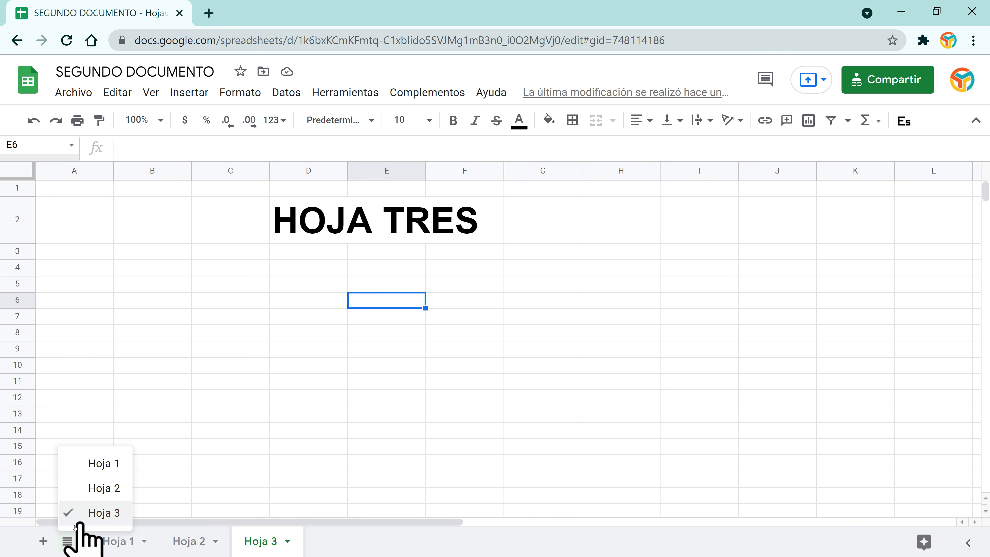
pyautogui.click(18, 538)
pyautogui.click(43, 541)
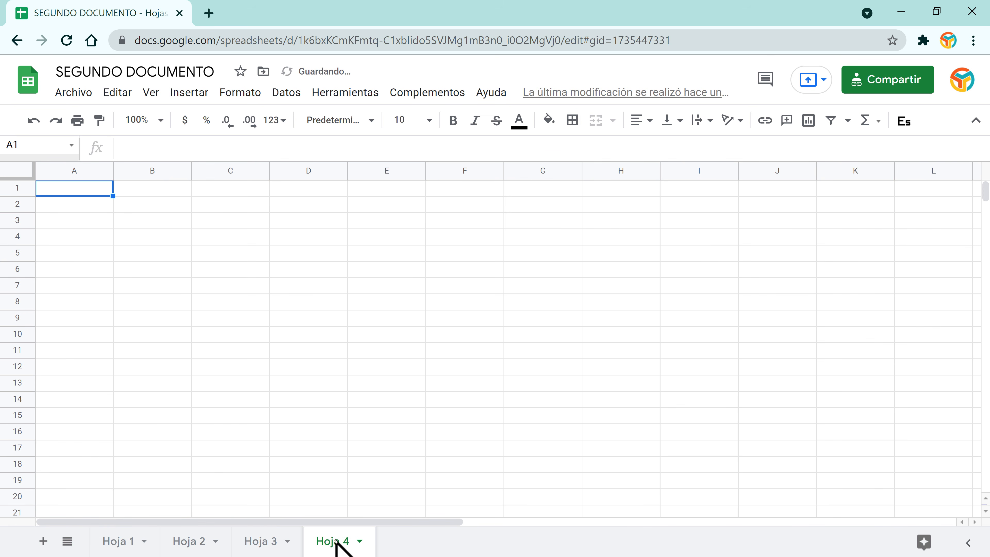
pyautogui.click(67, 541)
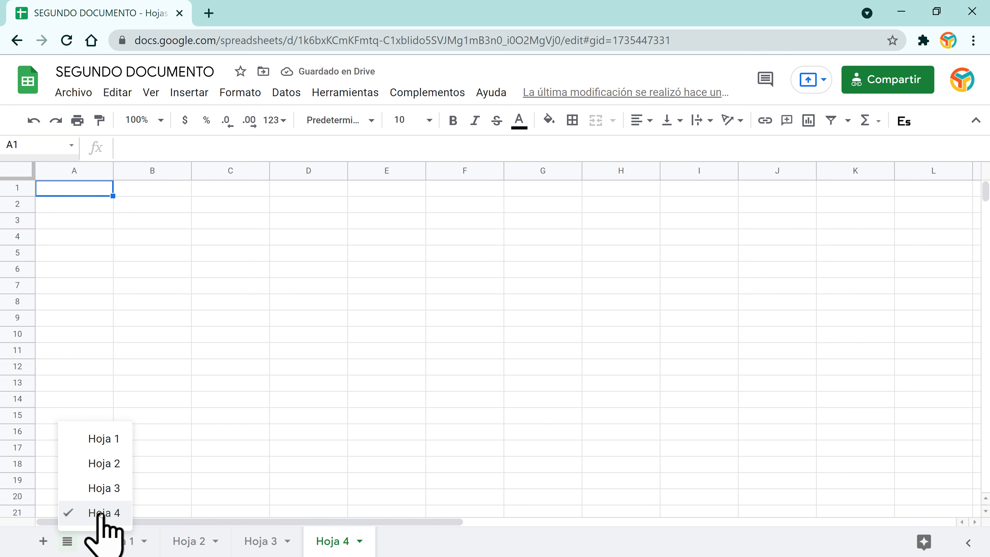
pyautogui.click(102, 488)
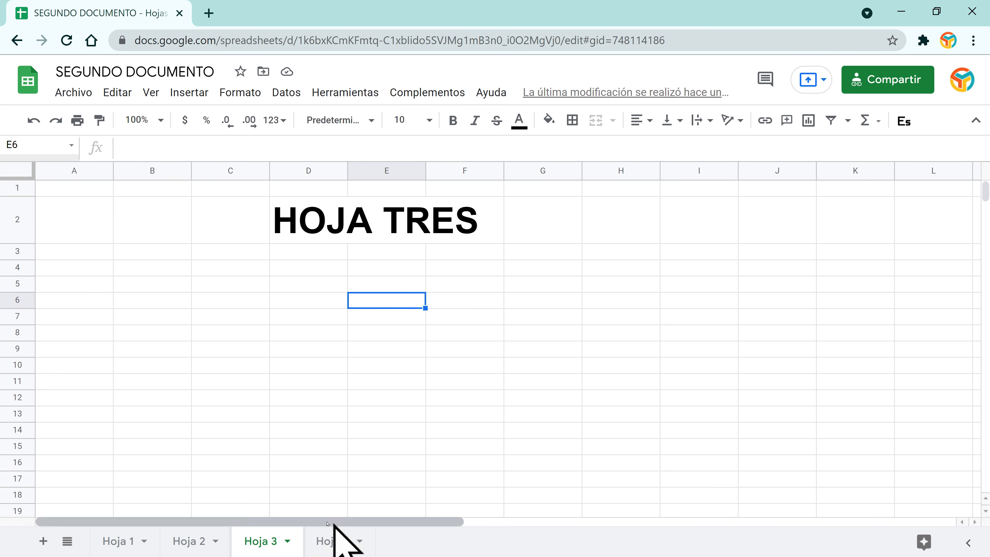
pyautogui.click(329, 542)
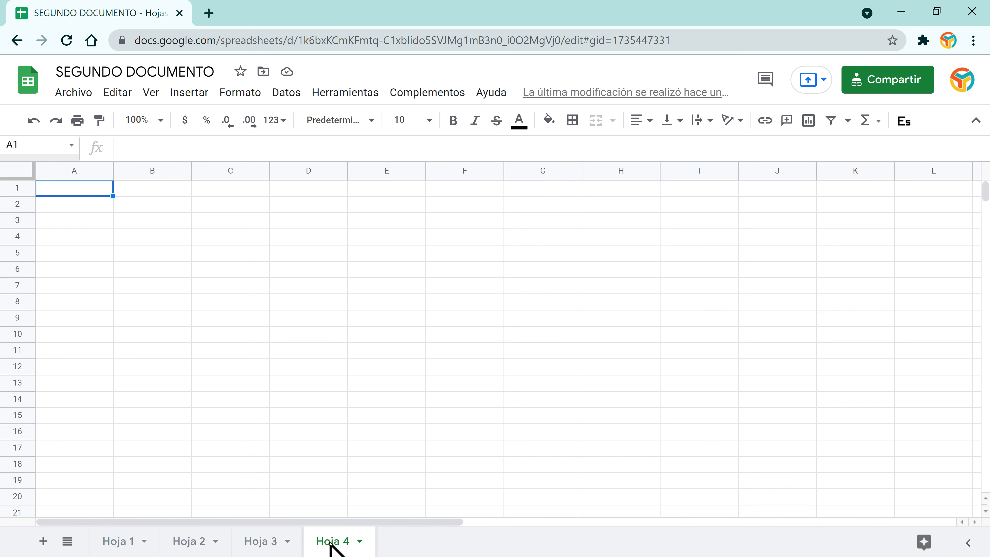
# Step: Enter HOJA CUATRO in cell D2
pyautogui.click(305, 202)
pyautogui.write('HOJA CUATRO')
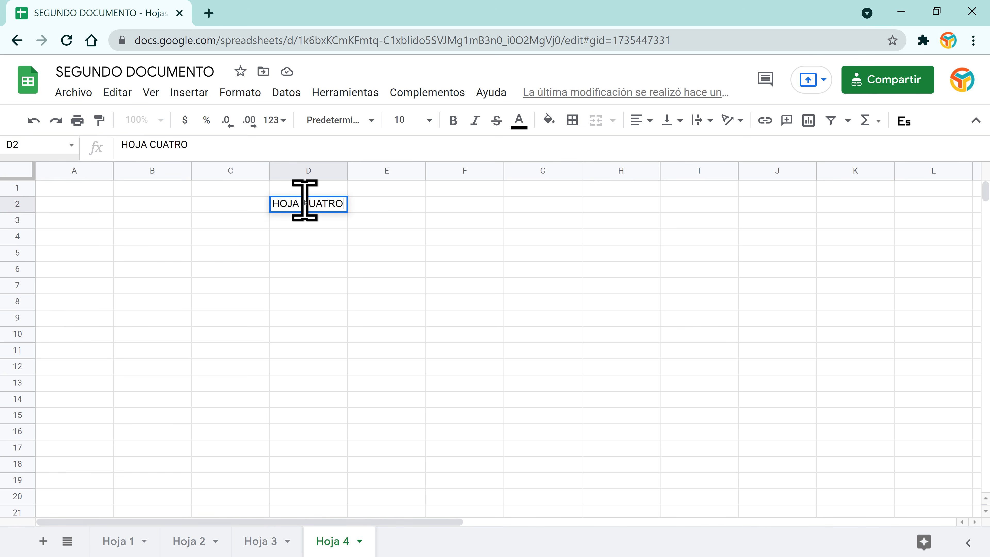
pyautogui.press('Return')
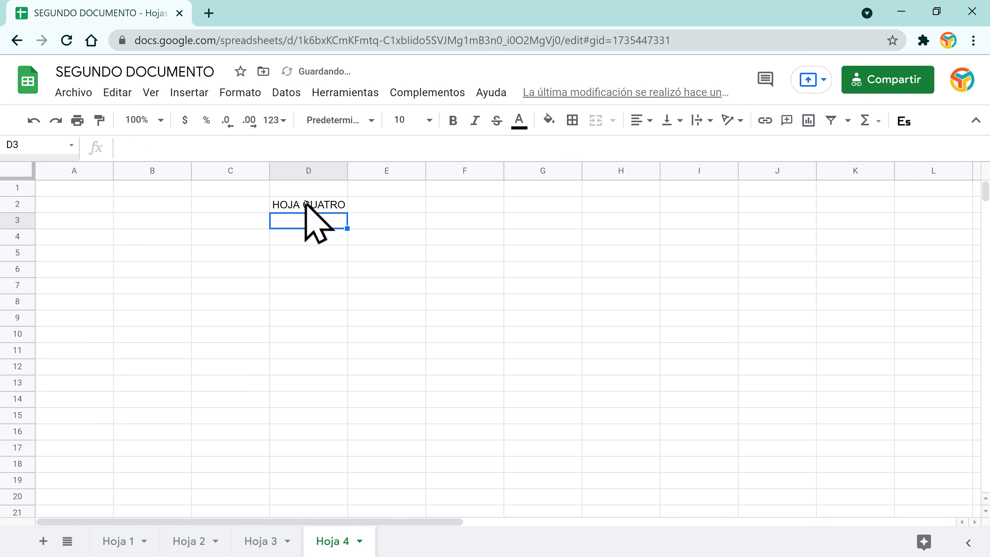
pyautogui.click(304, 204)
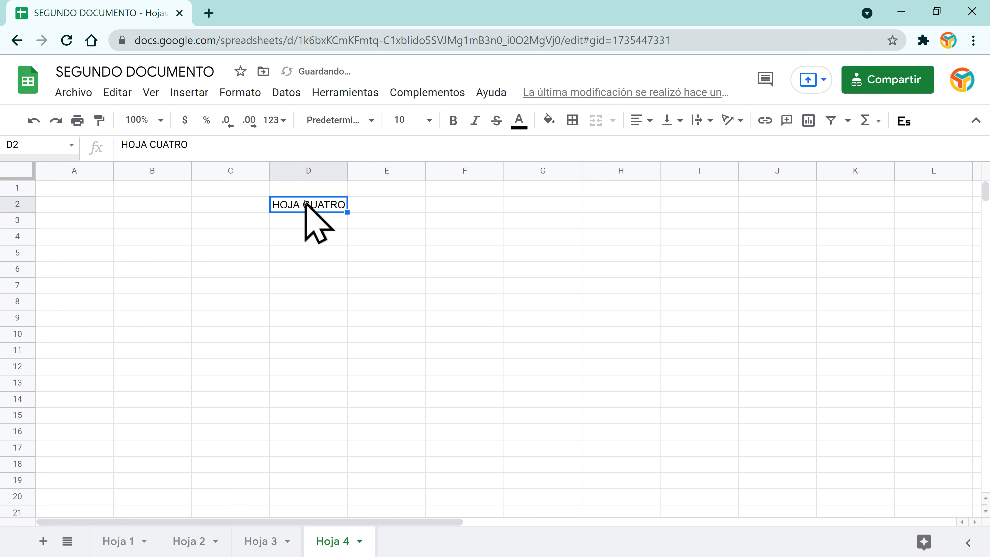
# Step: Format HOJA CUATRO at 36 pt in dark red
pyautogui.click(428, 120)
pyautogui.click(402, 396)
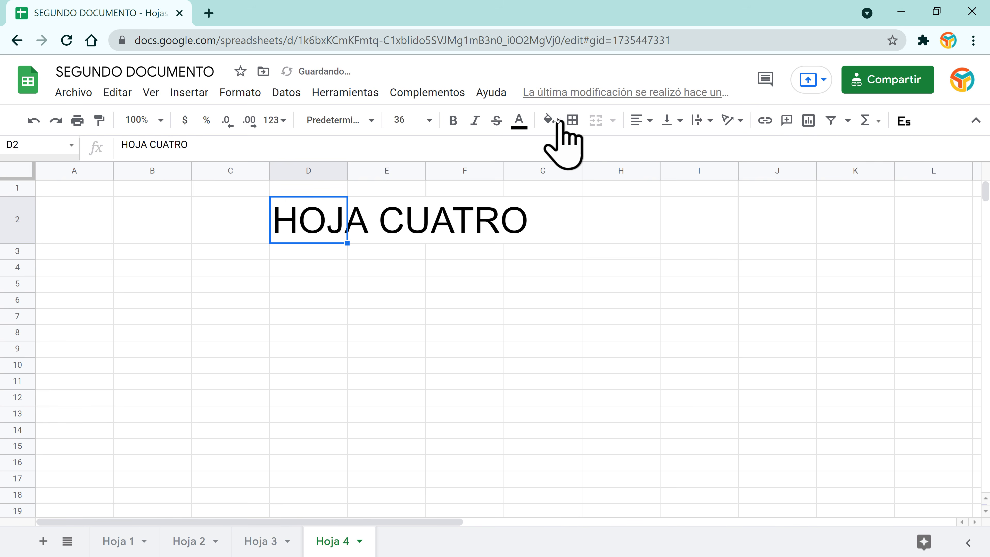
pyautogui.click(519, 121)
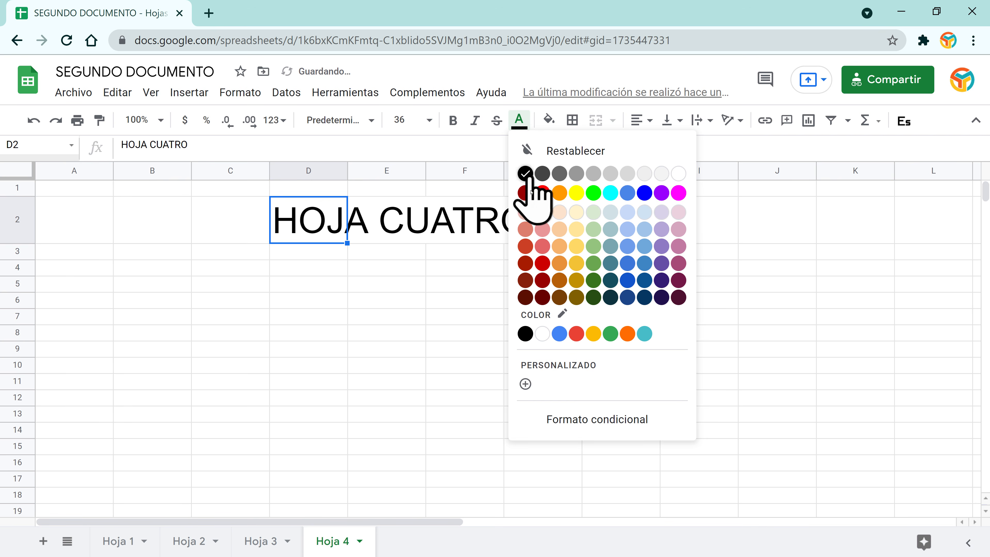
pyautogui.click(525, 263)
pyautogui.click(373, 288)
# Step: Switch between Hoja 3 and Hoja 4, ending on Hoja 1
pyautogui.click(256, 550)
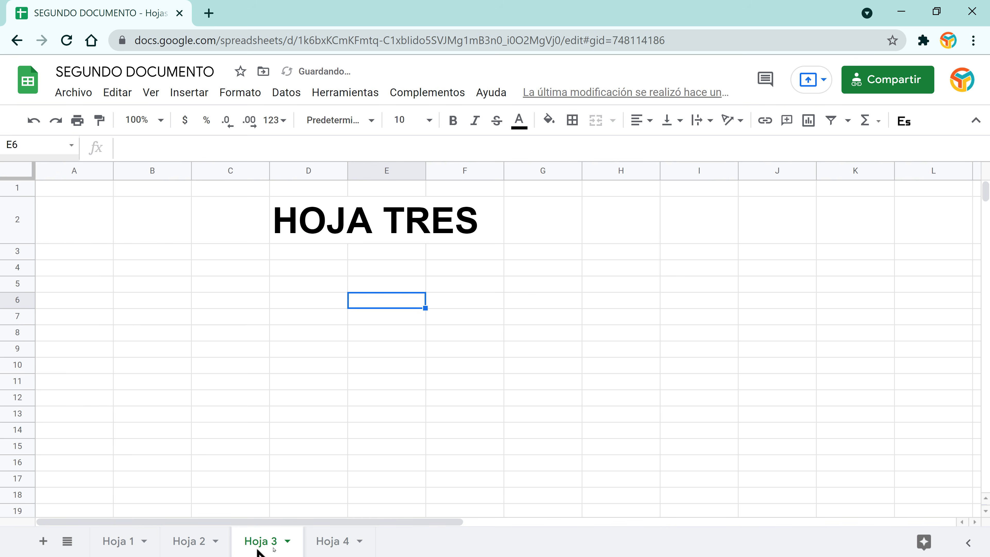
pyautogui.click(330, 543)
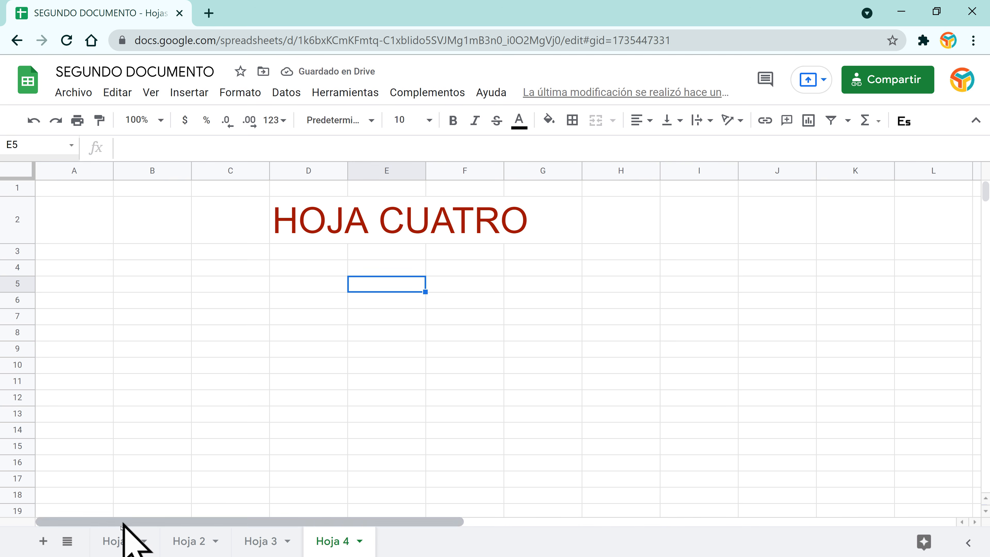
pyautogui.click(119, 544)
# Step: Rename Hoja 1 to Primero and Hoja 2 to Segundo
pyautogui.doubleClick(116, 544)
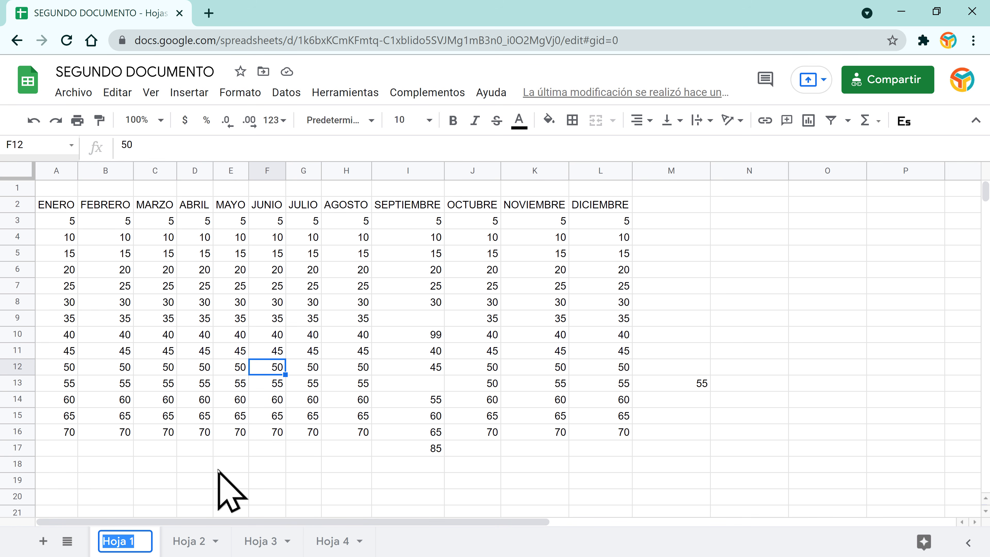
pyautogui.write('Primero')
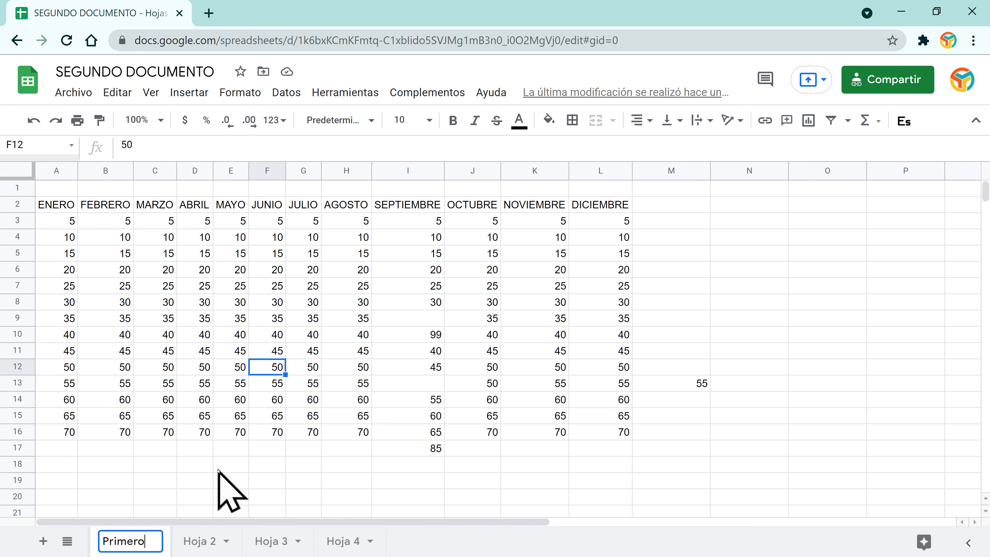
pyautogui.press('Return')
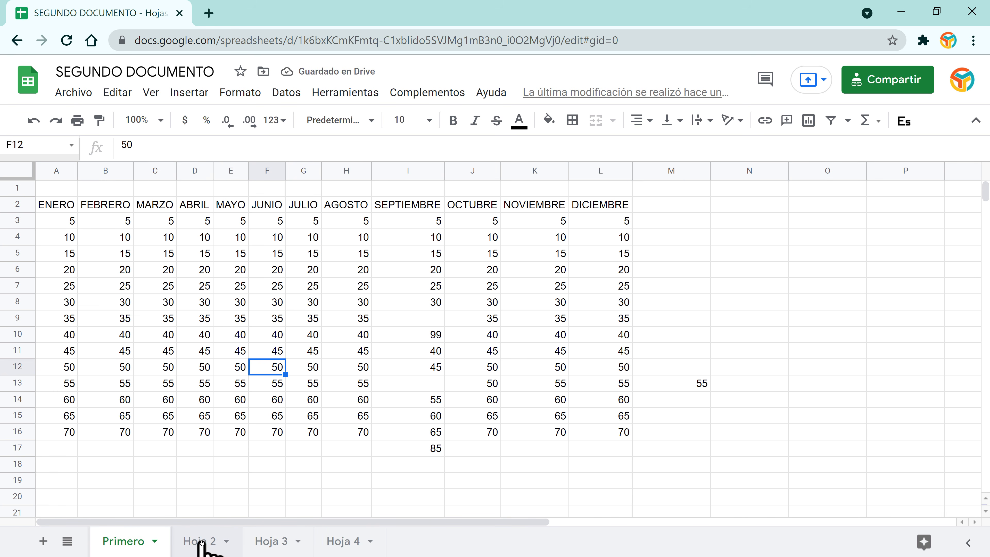
pyautogui.click(192, 539)
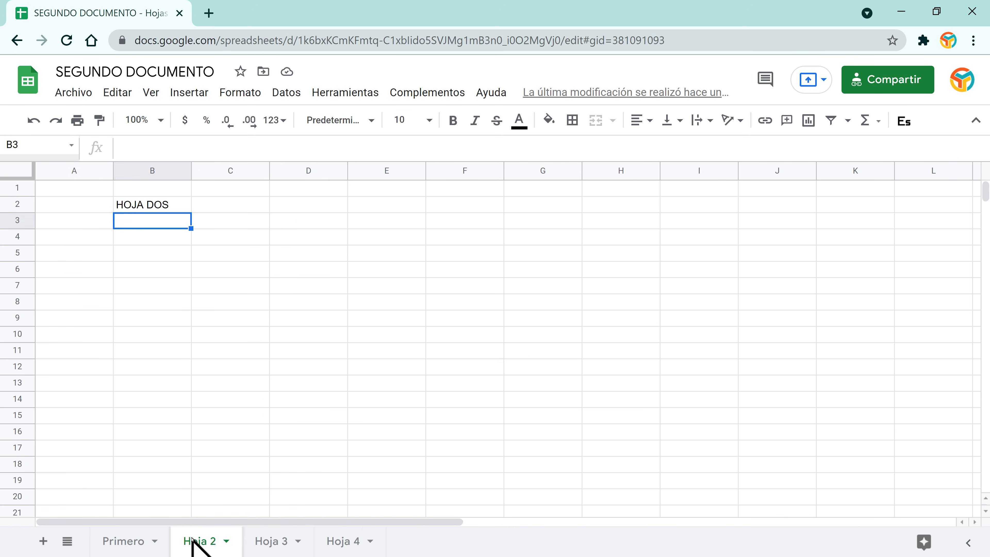
pyautogui.write('Segundo')
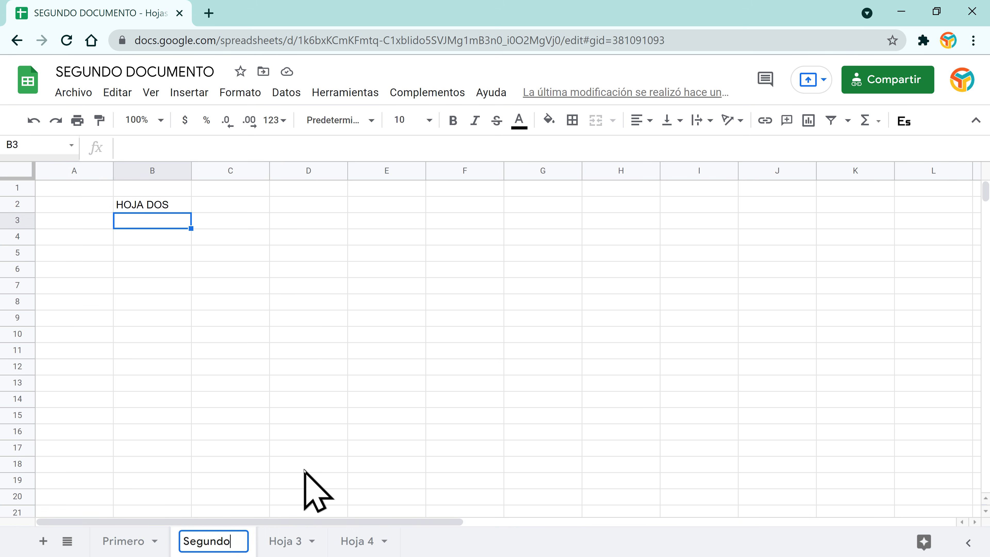
pyautogui.press('Return')
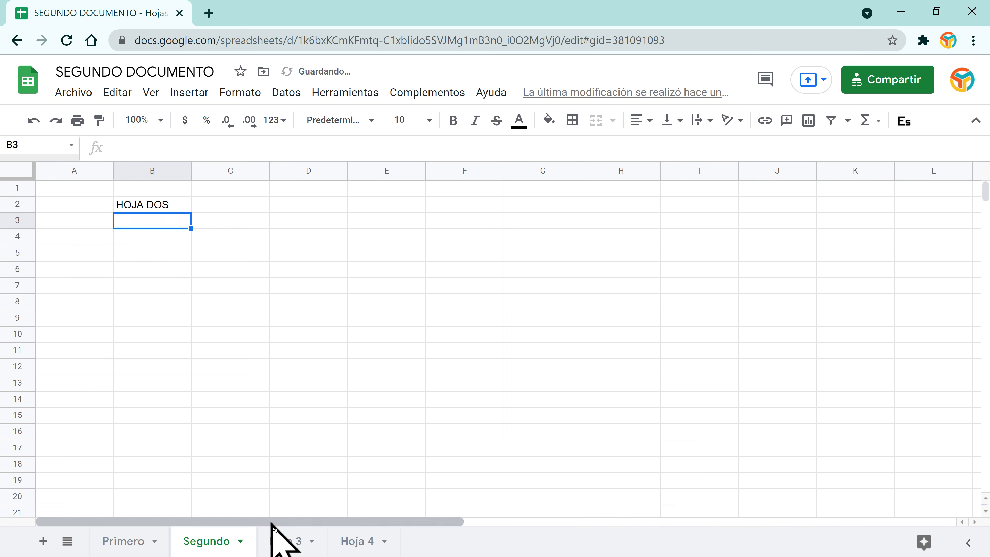
# Step: Rename Hoja 3 to Tercero and Hoja 4 to Cuarto, then return to Primero
pyautogui.click(292, 543)
pyautogui.doubleClick(290, 543)
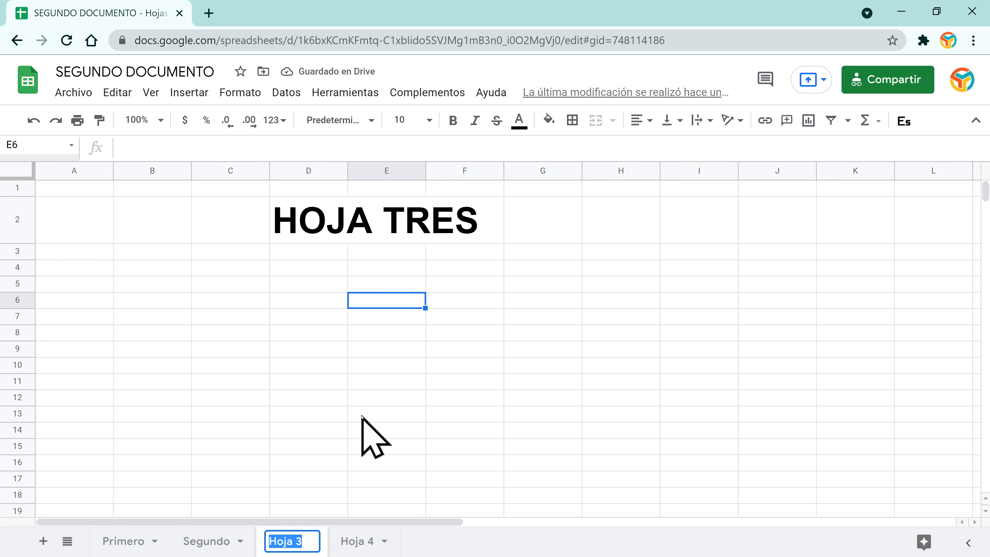
pyautogui.write('Tercero')
pyautogui.press('Return')
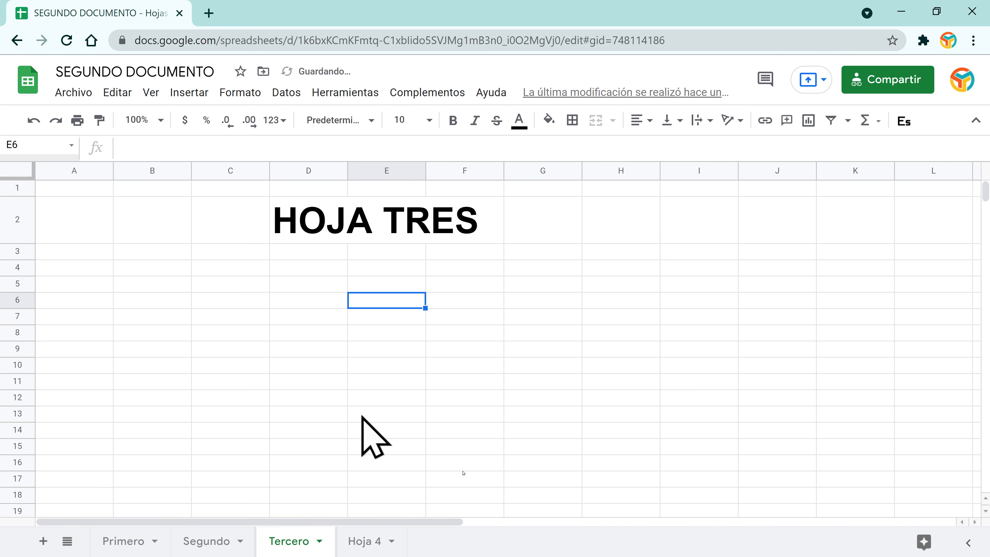
pyautogui.click(369, 547)
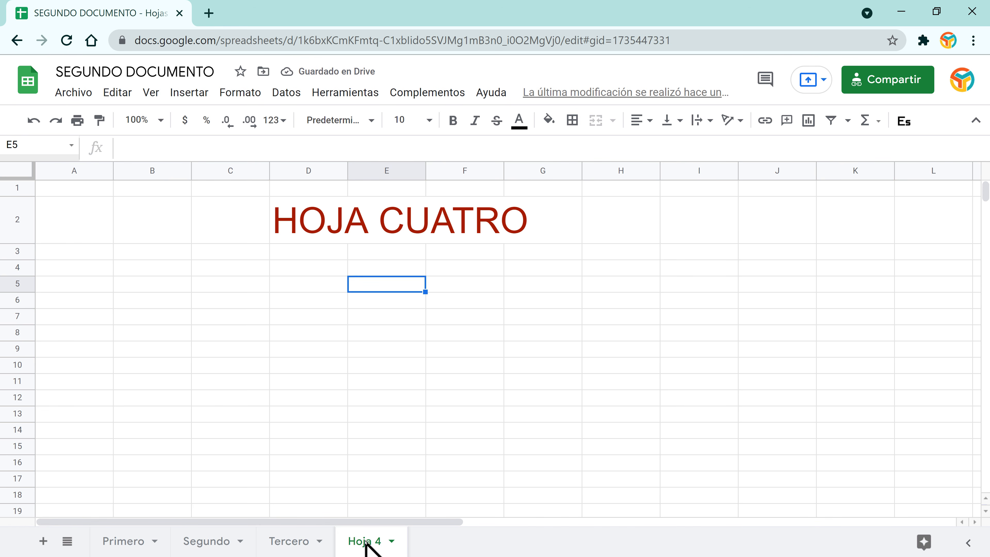
pyautogui.rightClick(365, 543)
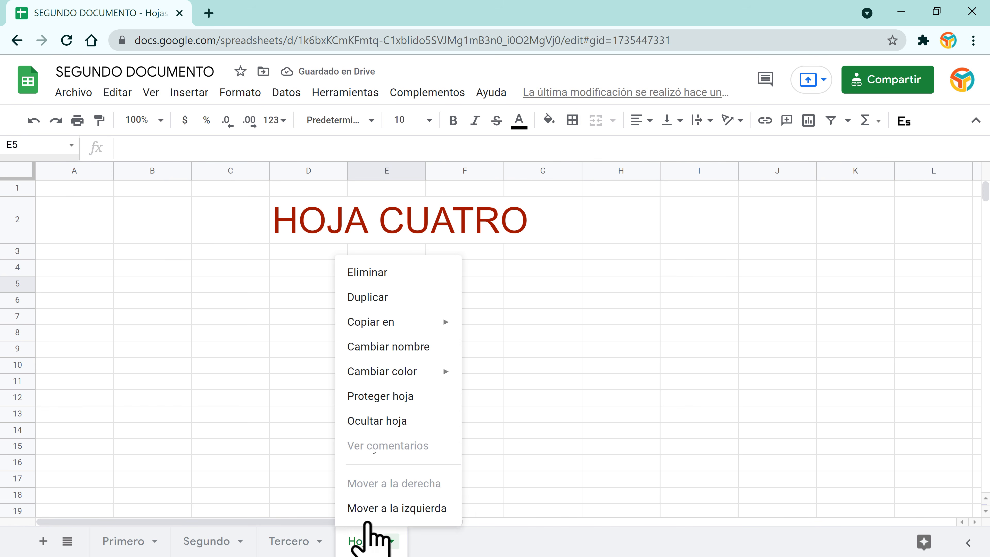
pyautogui.click(372, 345)
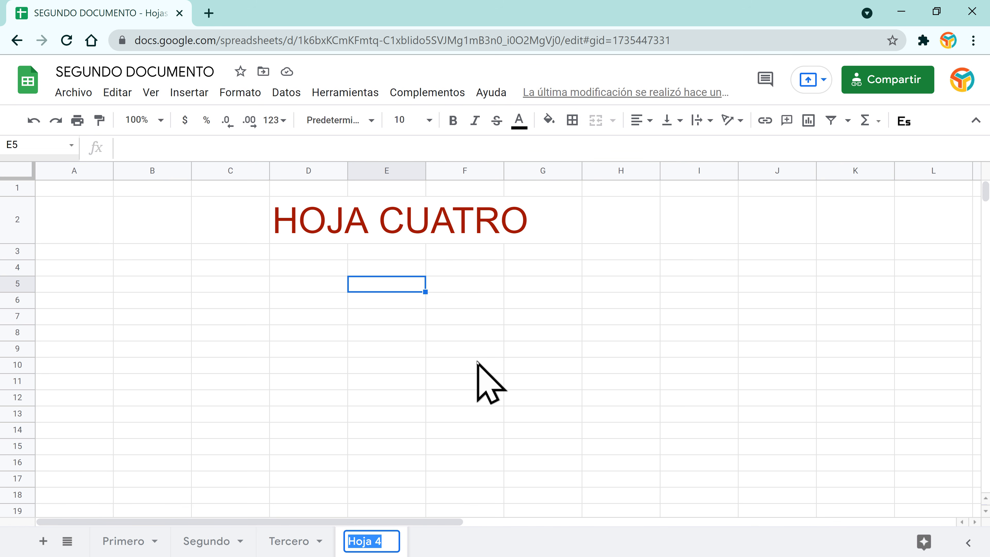
pyautogui.write('Cuarto')
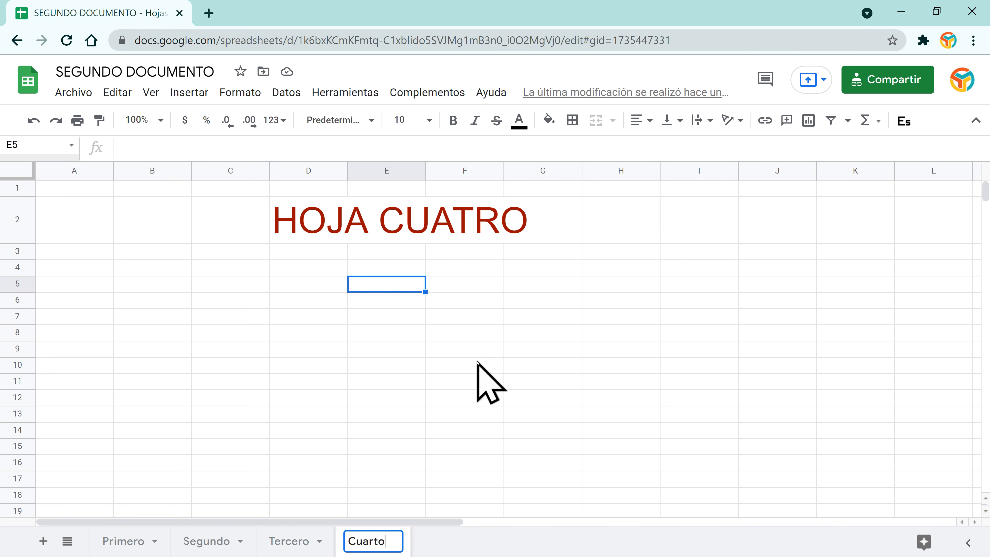
pyautogui.press('Return')
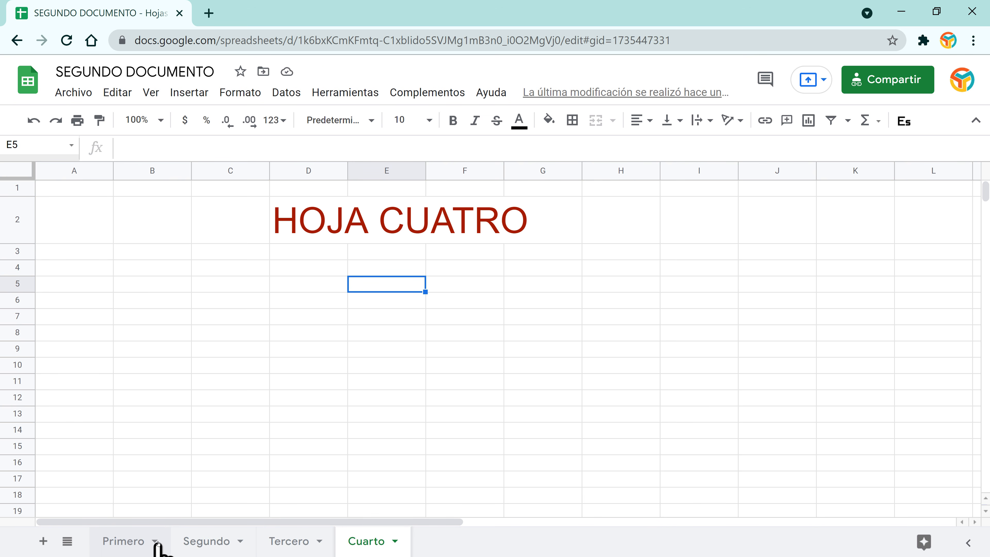
pyautogui.click(155, 543)
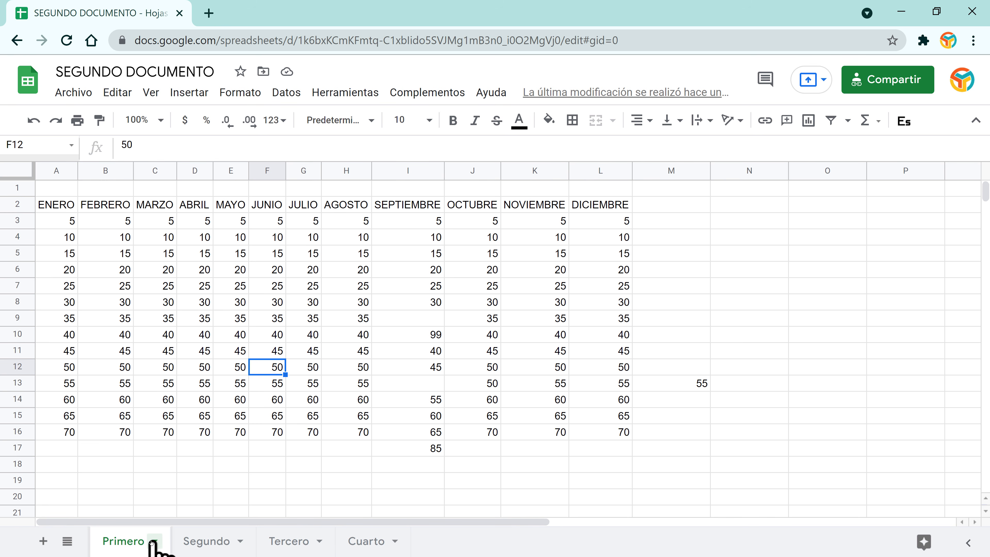
# Step: Delete the Cuarto sheet and confirm the Aviso warning
pyautogui.click(155, 542)
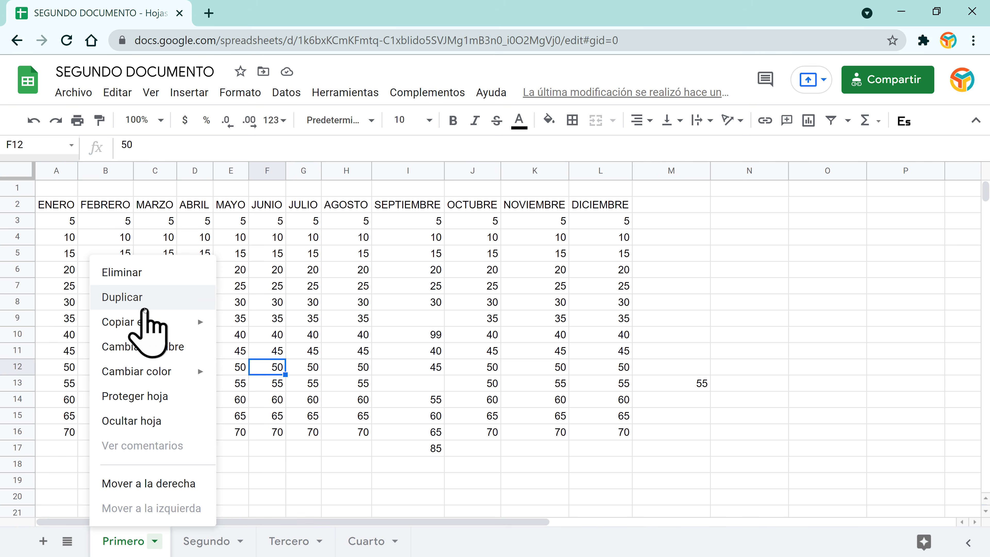
pyautogui.click(134, 541)
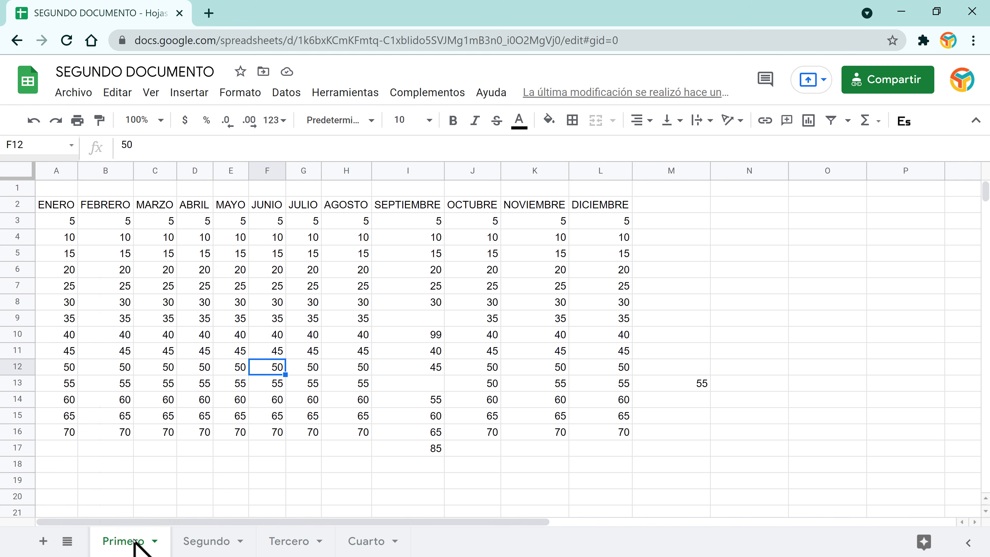
pyautogui.click(123, 541)
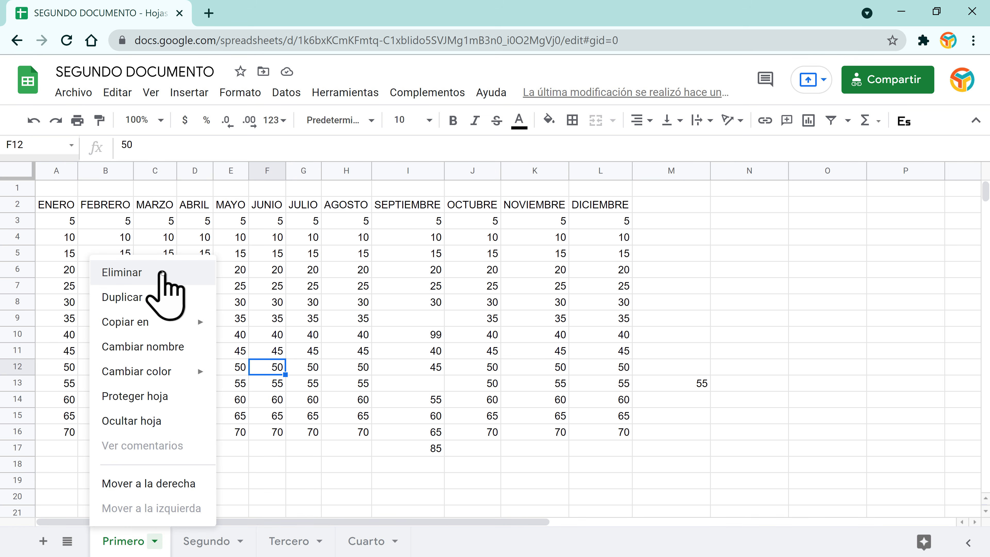
pyautogui.click(366, 542)
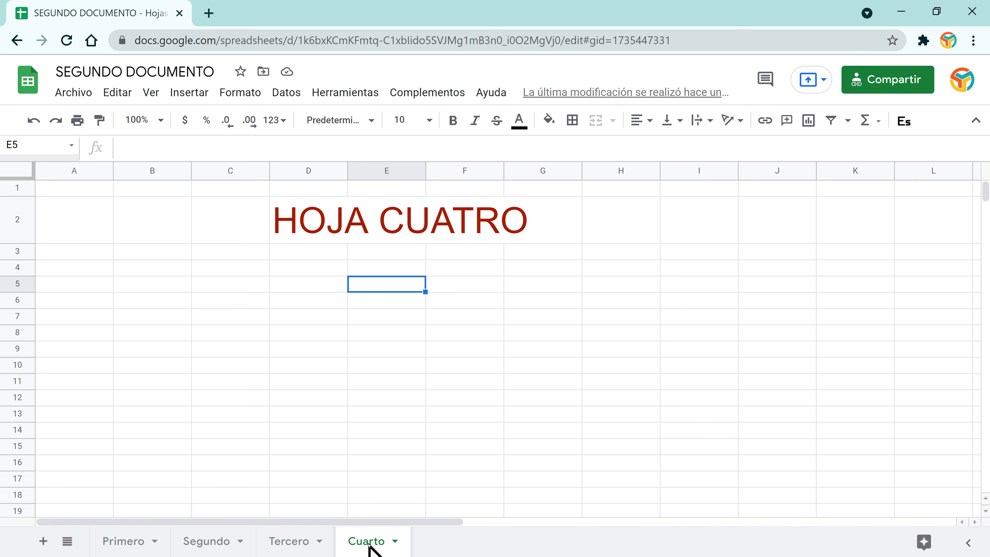
pyautogui.click(368, 544)
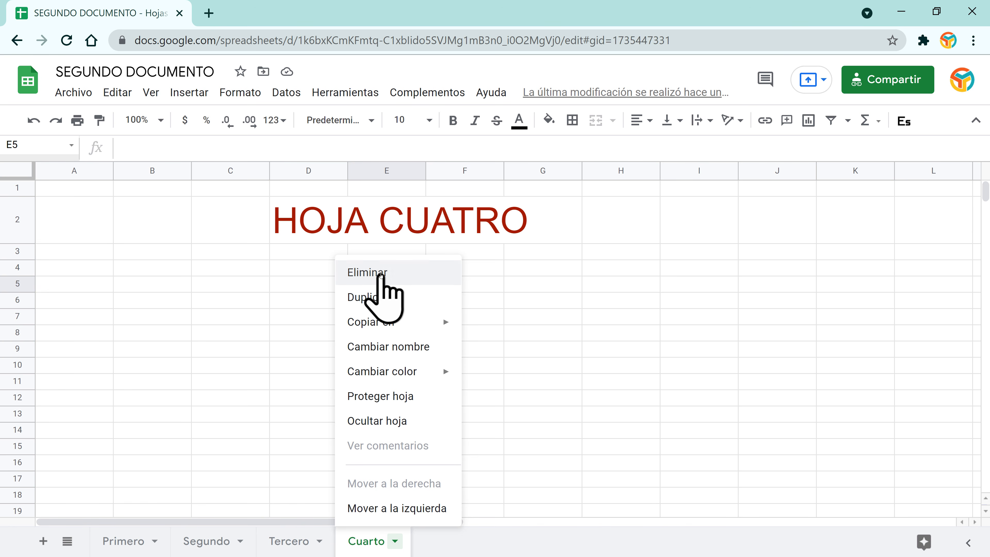
pyautogui.click(381, 275)
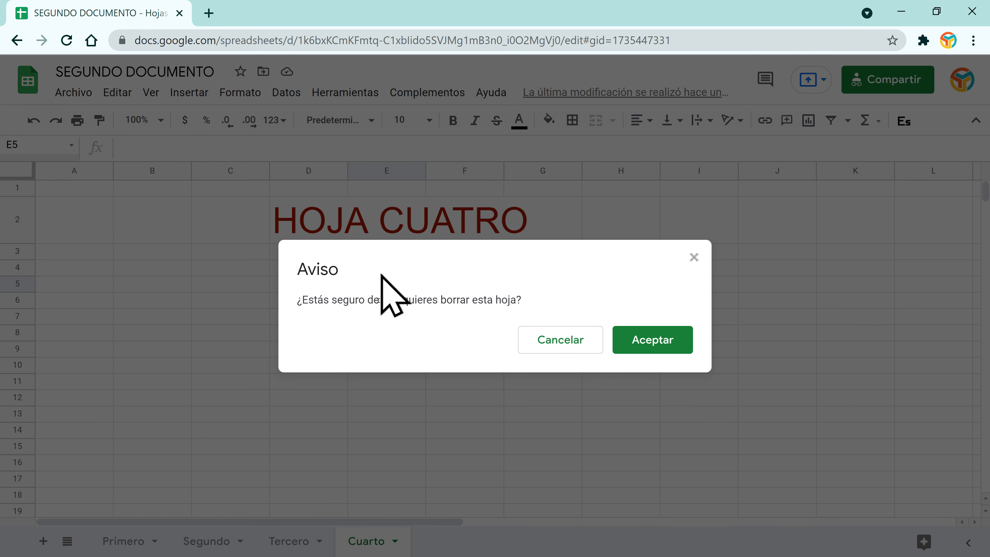
pyautogui.click(647, 343)
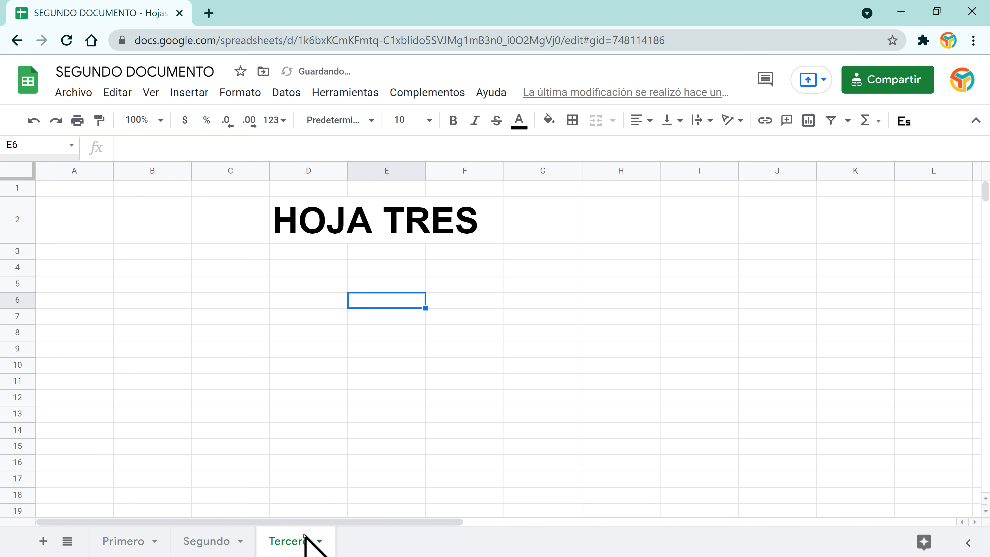
# Step: Duplicate the Tercero sheet as Copia de Tercero
pyautogui.rightClick(294, 540)
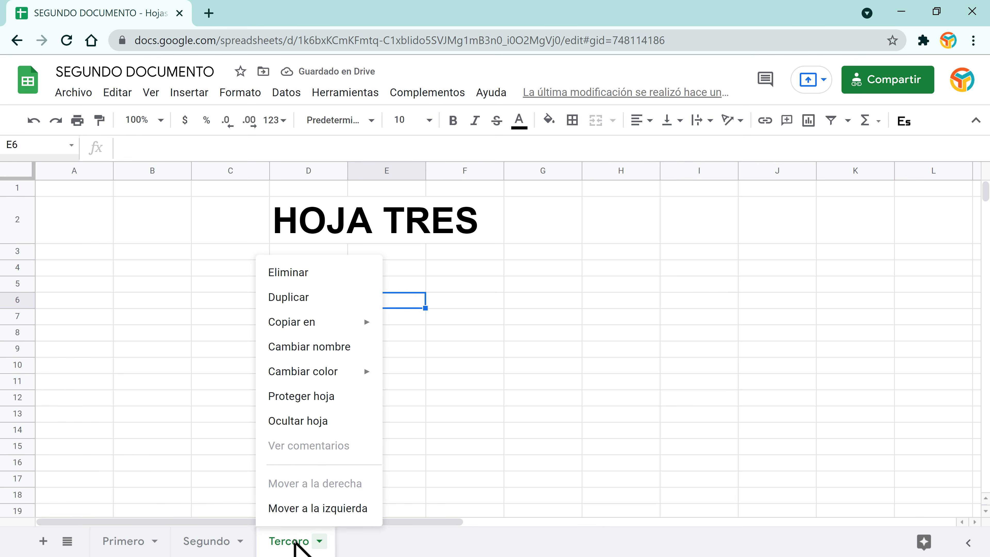
pyautogui.click(309, 297)
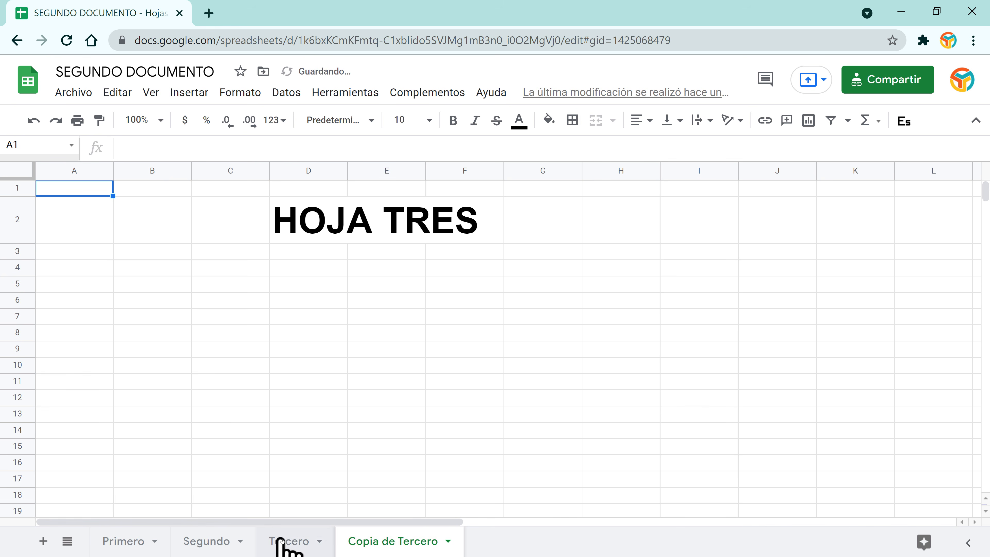
pyautogui.click(287, 543)
pyautogui.click(368, 550)
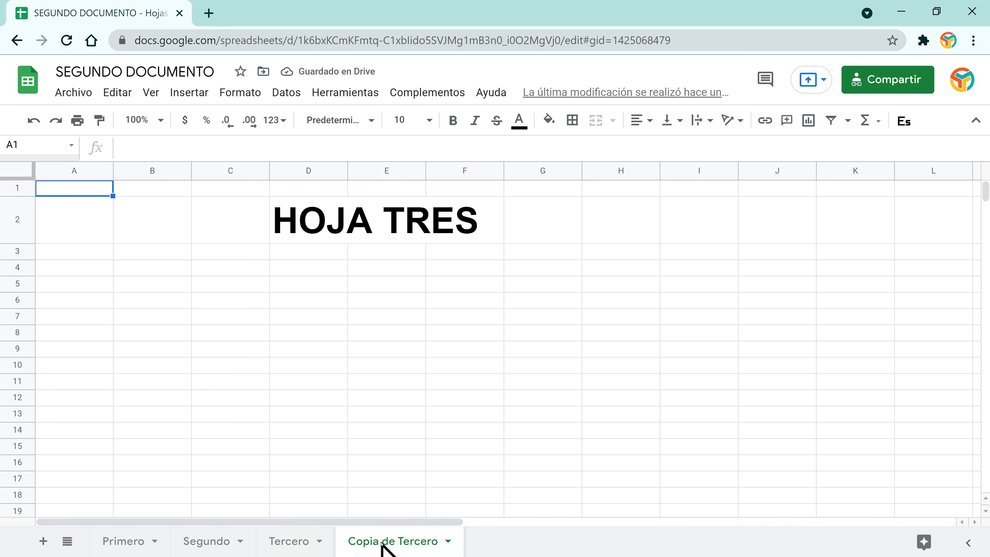
# Step: Make the HOJA TRES title in D2 of Copia de Tercero red
pyautogui.click(374, 217)
pyautogui.click(345, 216)
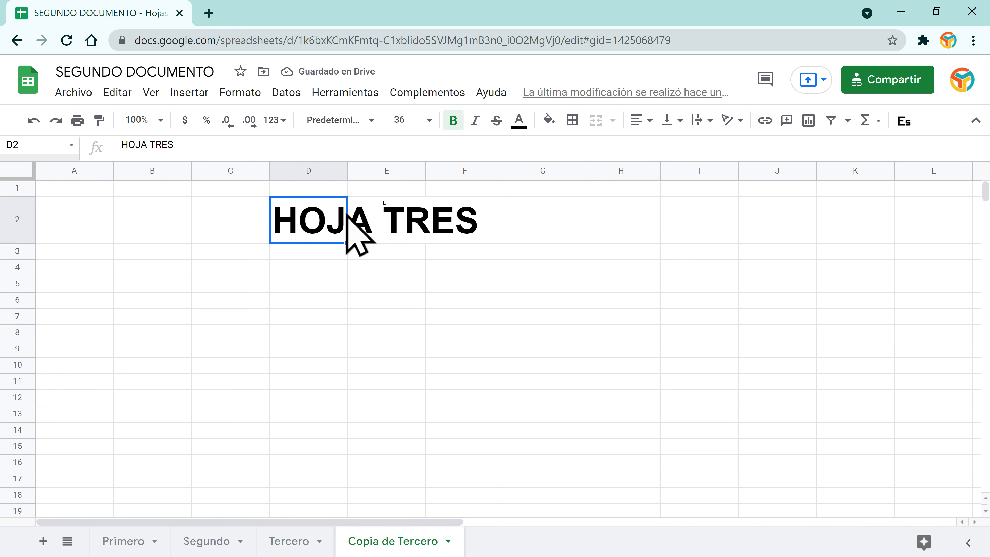
pyautogui.click(519, 121)
pyautogui.click(546, 192)
pyautogui.click(421, 315)
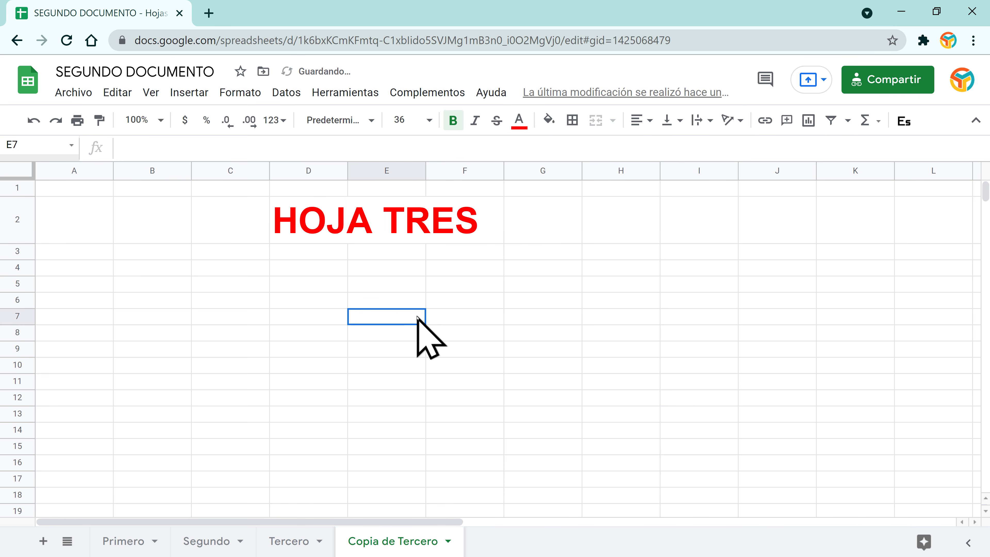
# Step: Compare Copia de Tercero with Tercero, then return to the Primero sheet
pyautogui.click(298, 541)
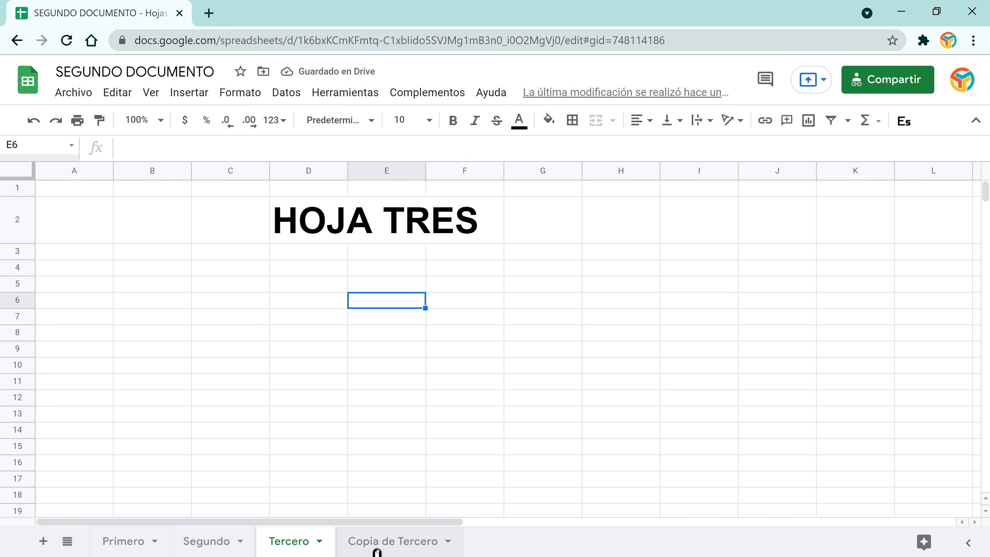
pyautogui.click(387, 540)
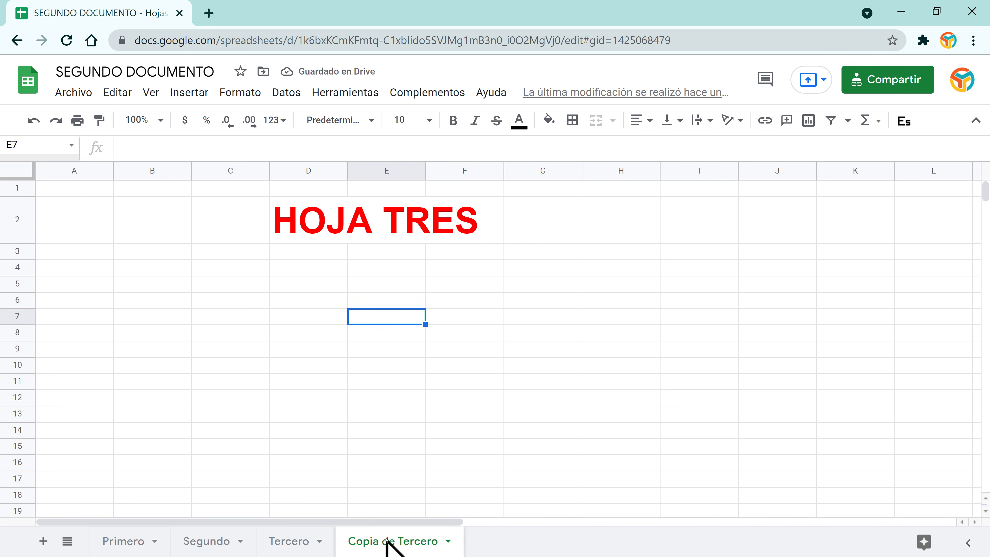
pyautogui.rightClick(387, 540)
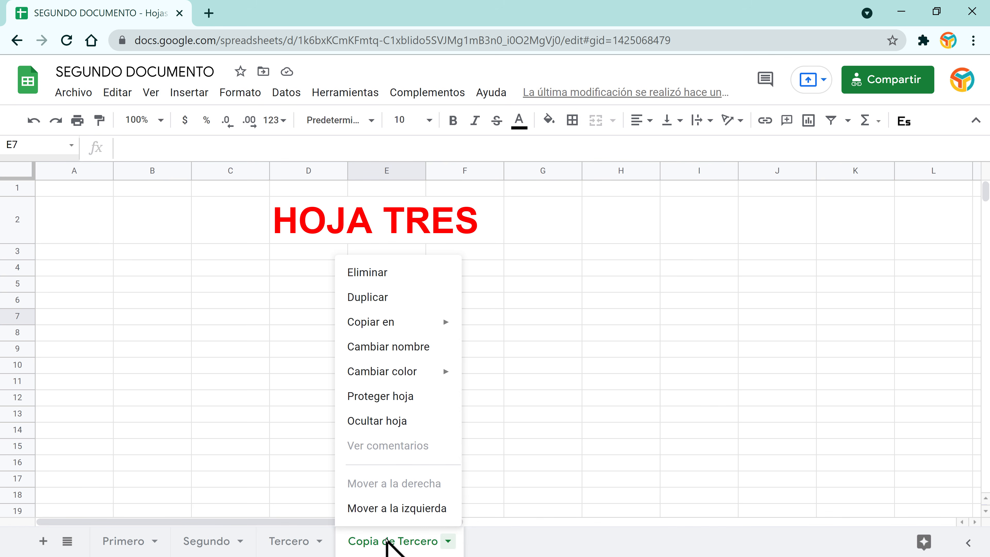
pyautogui.moveTo(409, 326)
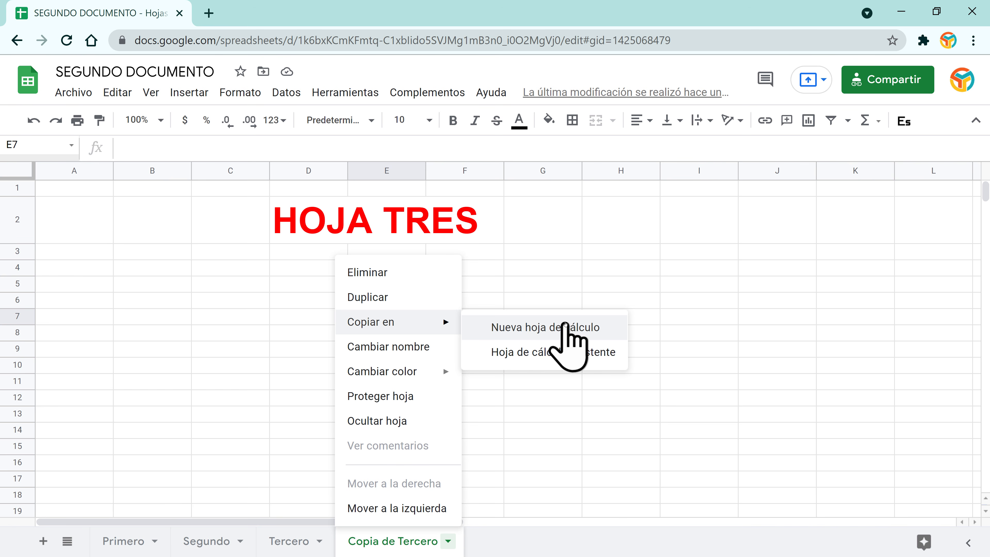
pyautogui.click(232, 365)
pyautogui.click(124, 542)
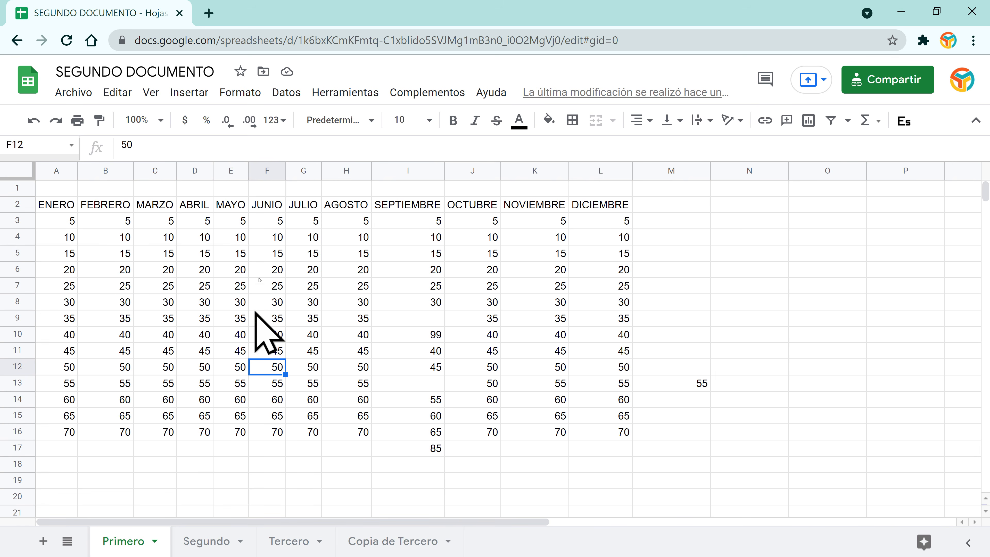
# Step: Bold the month header row A2:L2
pyautogui.moveTo(54, 205); pyautogui.dragTo(600, 206)
pyautogui.click(453, 121)
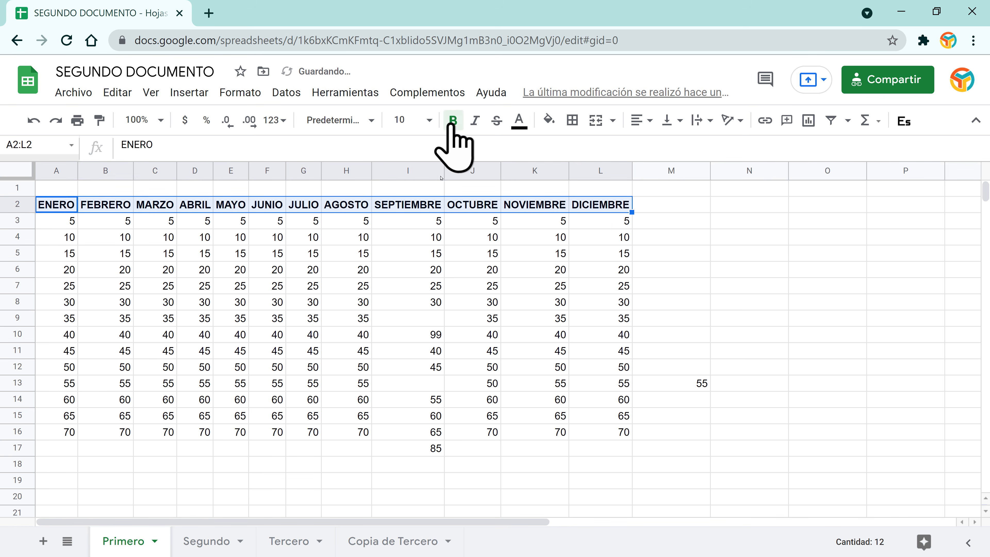
pyautogui.click(406, 304)
# Step: Copy the Primero sheet into a new spreadsheet, view the copy, then close it
pyautogui.click(155, 542)
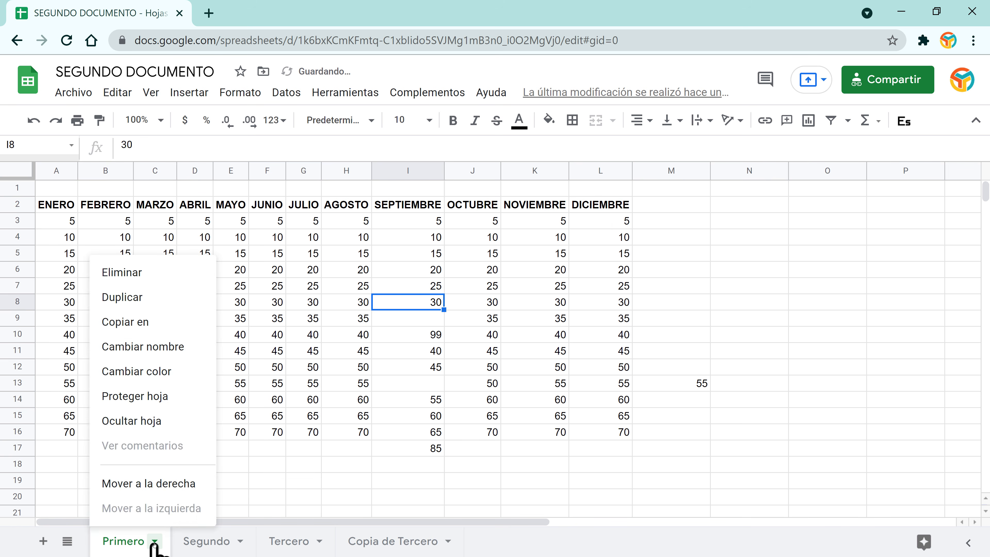
pyautogui.moveTo(171, 323)
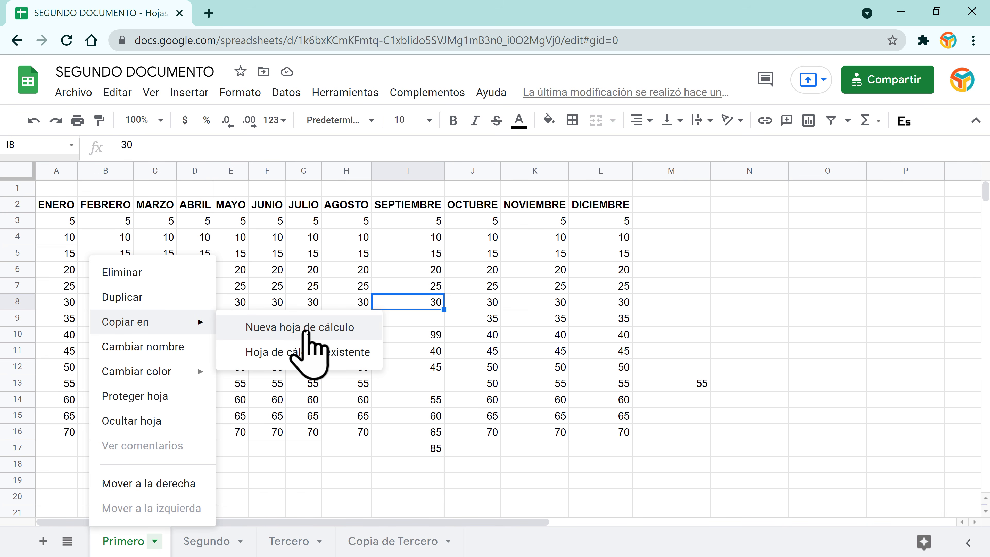
pyautogui.click(306, 331)
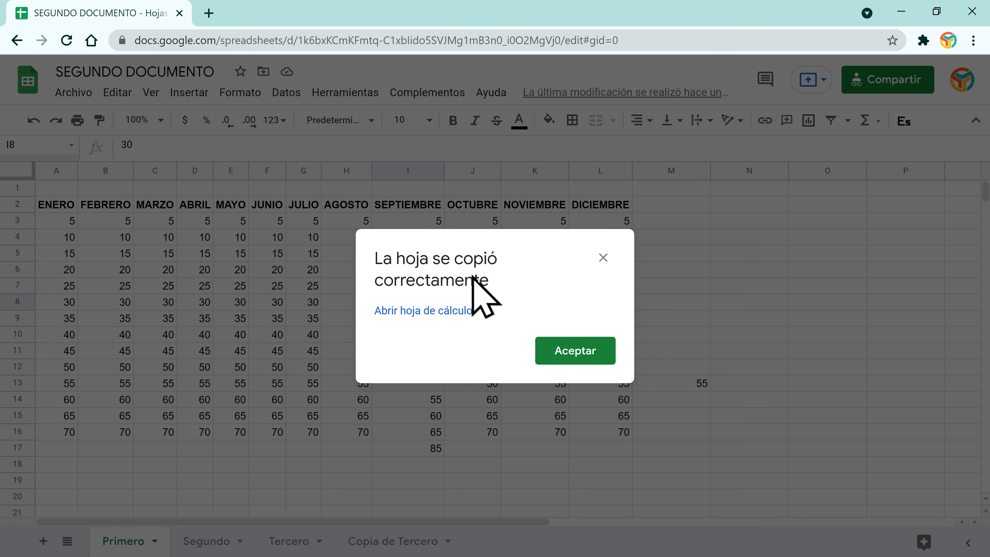
pyautogui.click(591, 353)
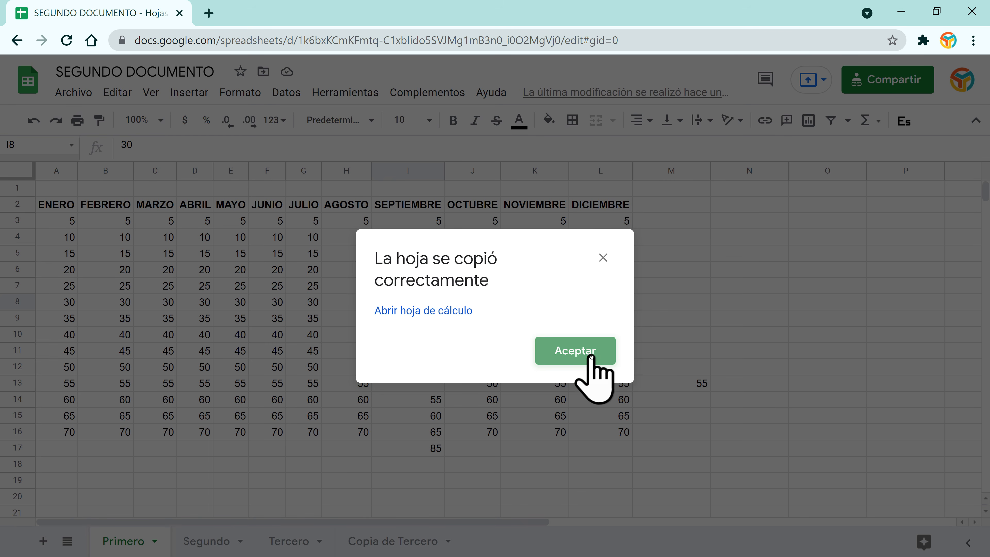
pyautogui.click(433, 312)
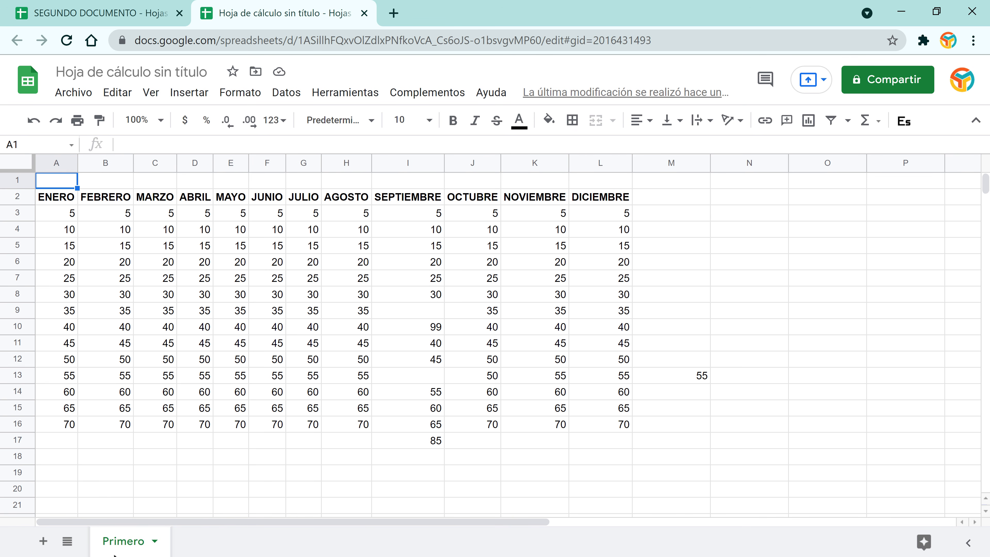
pyautogui.click(113, 15)
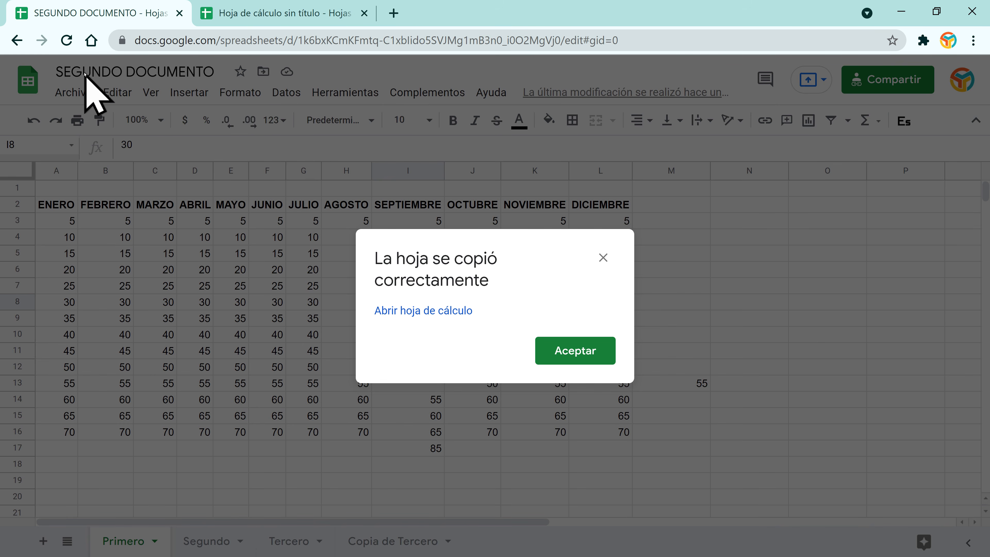
pyautogui.click(566, 343)
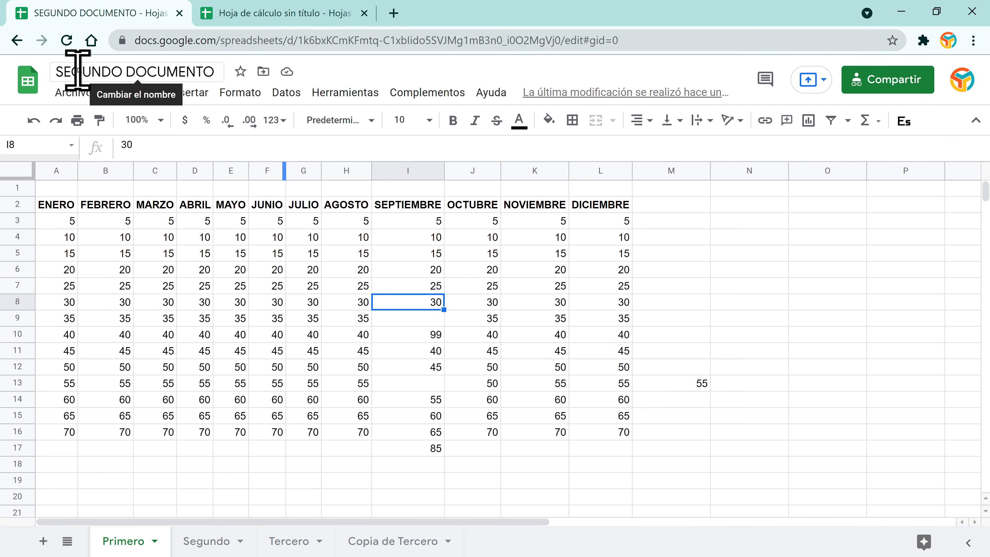
pyautogui.click(284, 16)
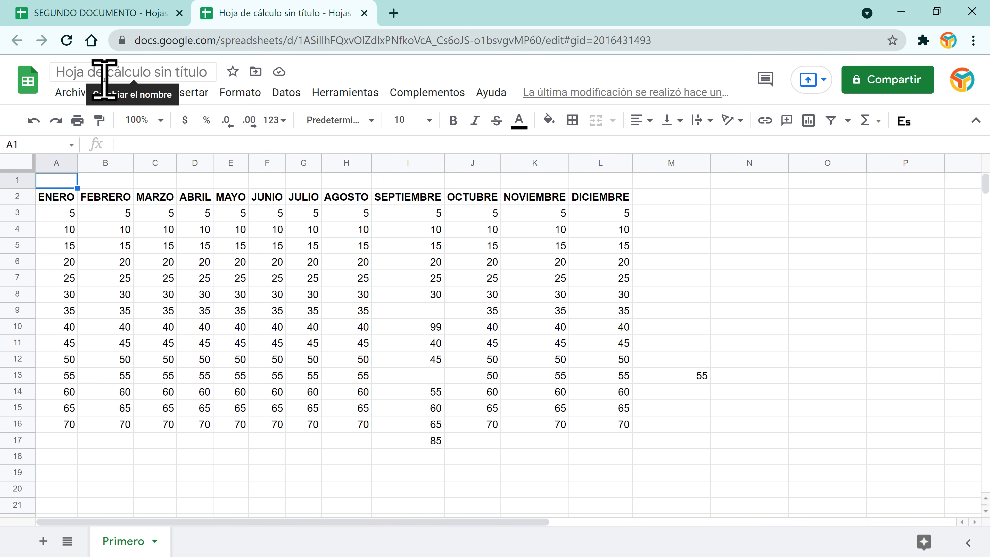
pyautogui.click(364, 13)
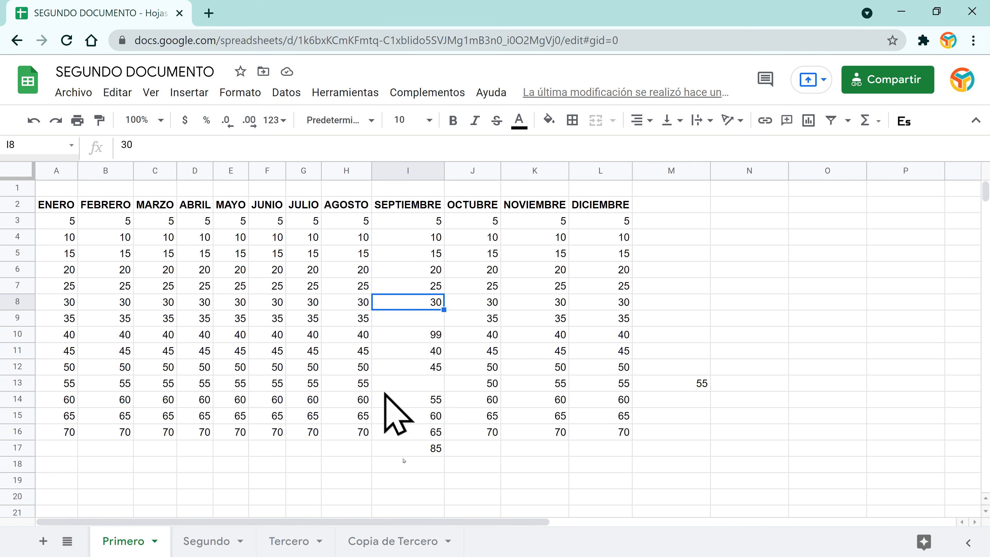
# Step: Colour the Primero tab dark red and the Segundo tab light red
pyautogui.click(155, 542)
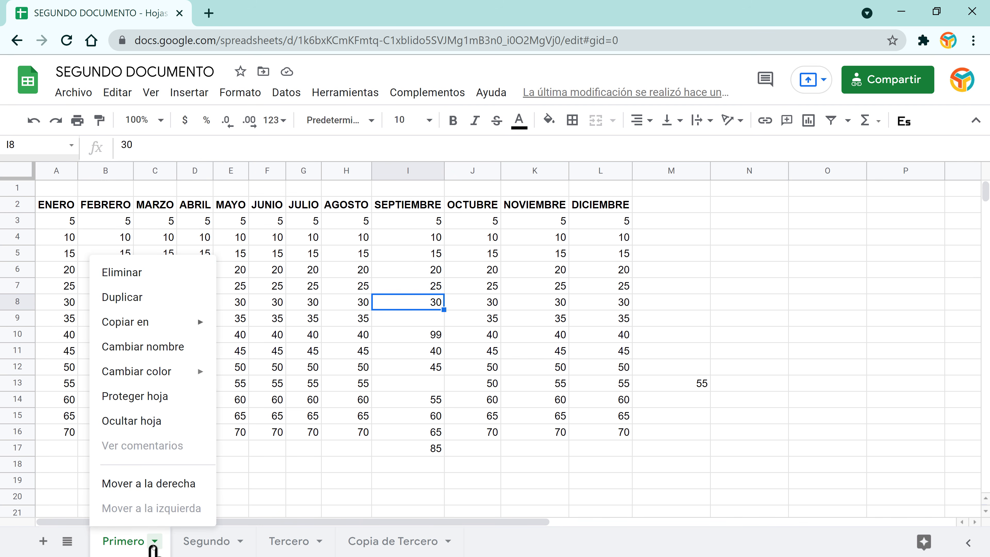
pyautogui.moveTo(137, 326)
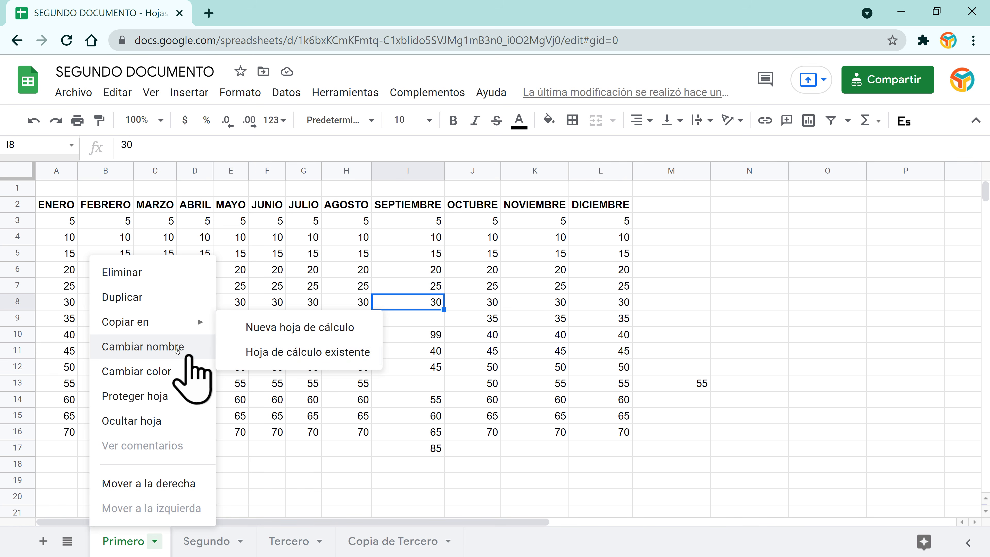
pyautogui.moveTo(163, 375)
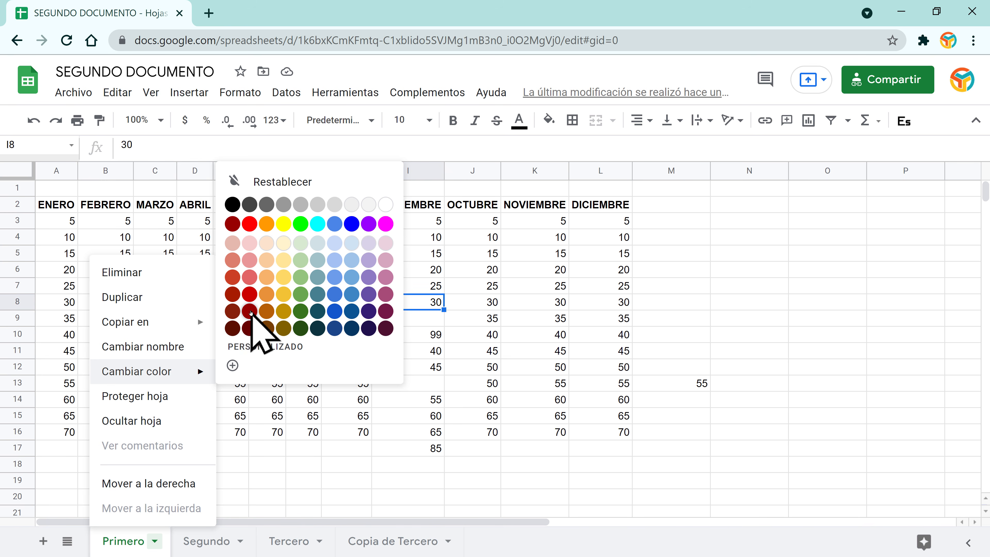
pyautogui.click(250, 311)
pyautogui.click(239, 543)
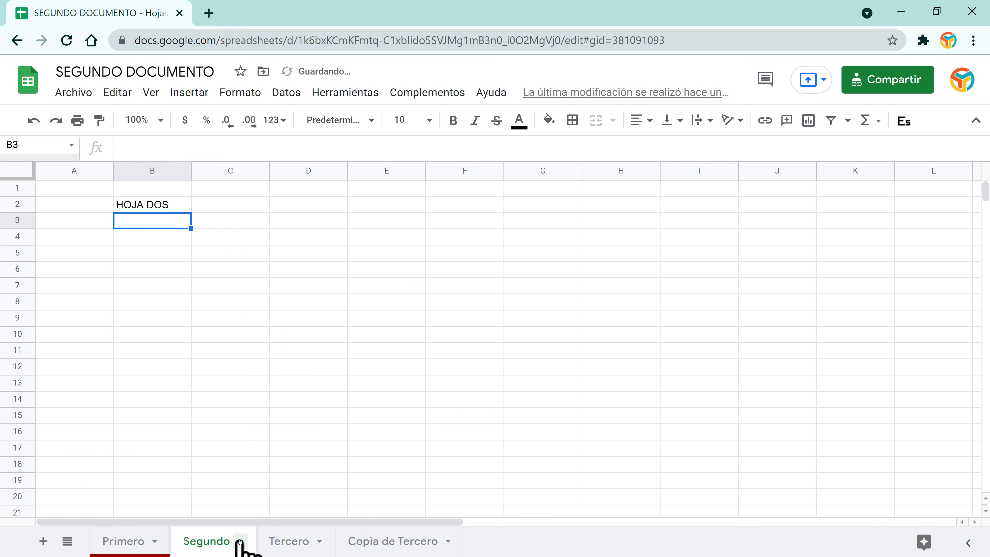
pyautogui.click(240, 542)
pyautogui.moveTo(245, 372)
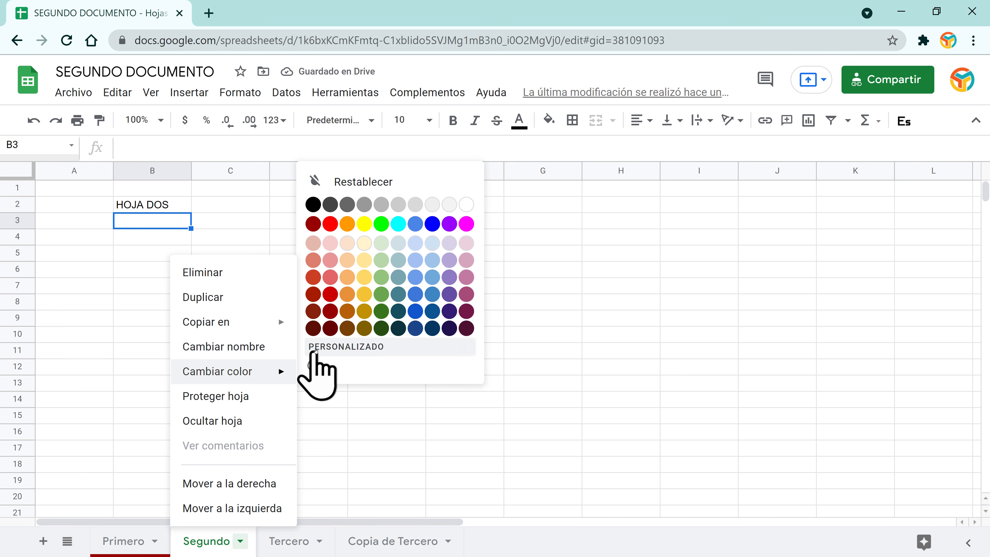
pyautogui.click(330, 277)
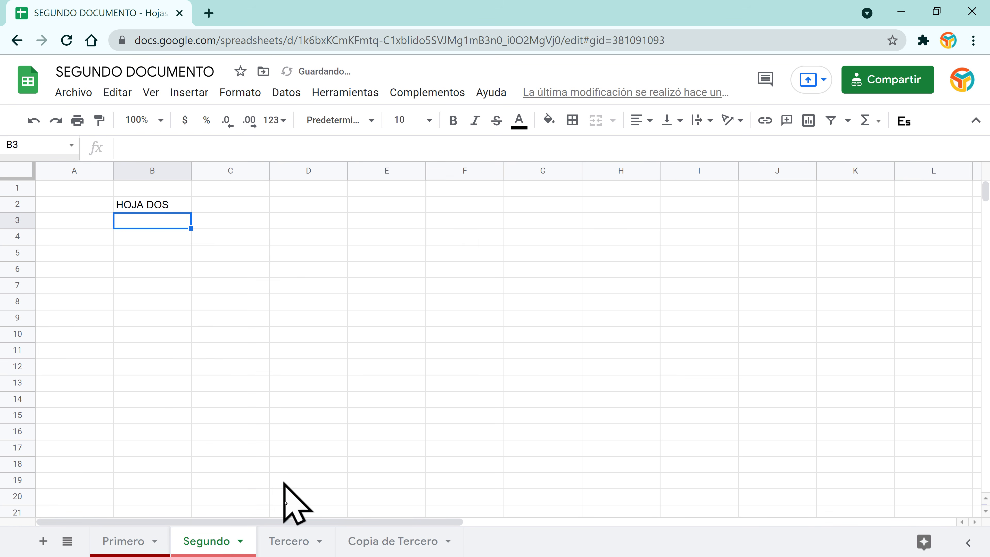
# Step: Colour the Tercero tab light pink and the Copia de Tercero tab green
pyautogui.click(296, 543)
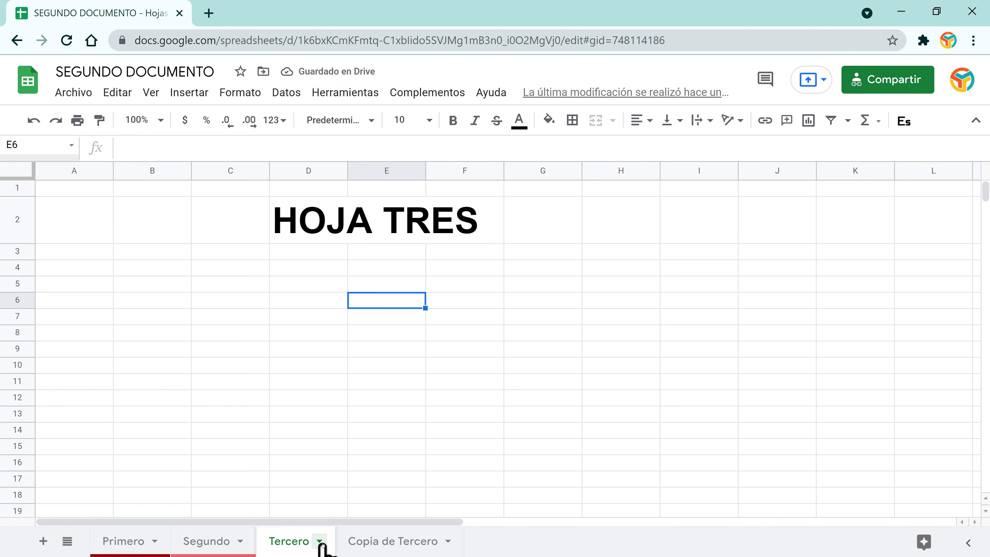
pyautogui.click(318, 540)
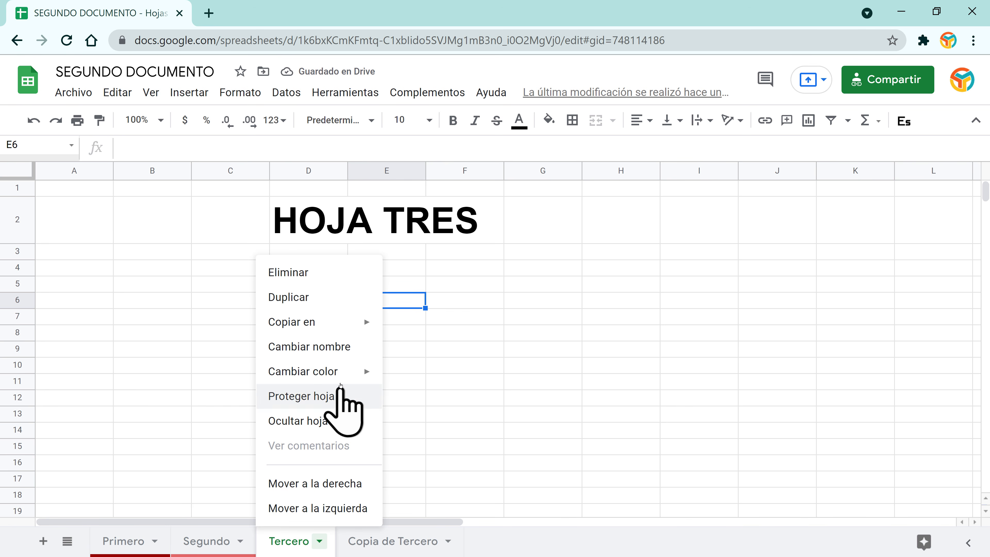
pyautogui.moveTo(365, 372)
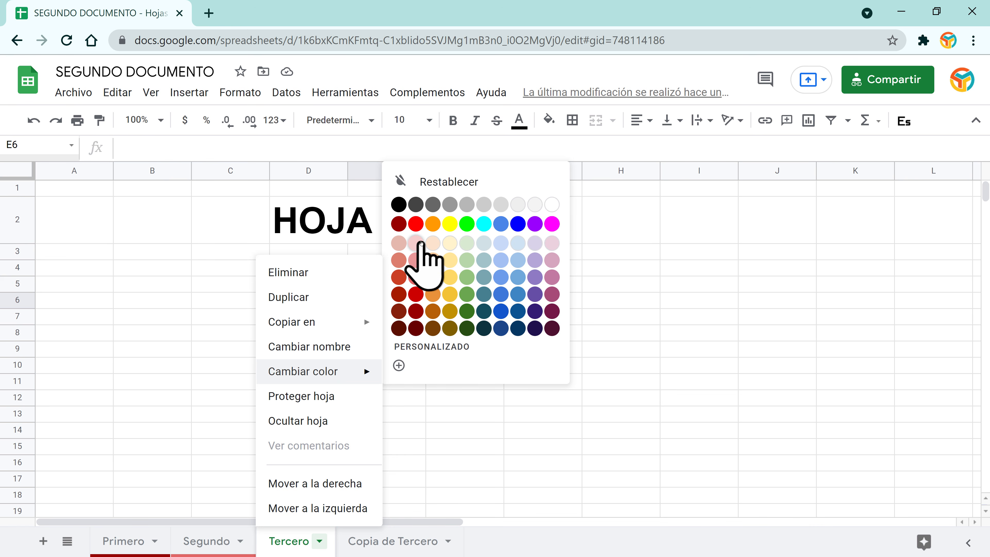
pyautogui.click(416, 243)
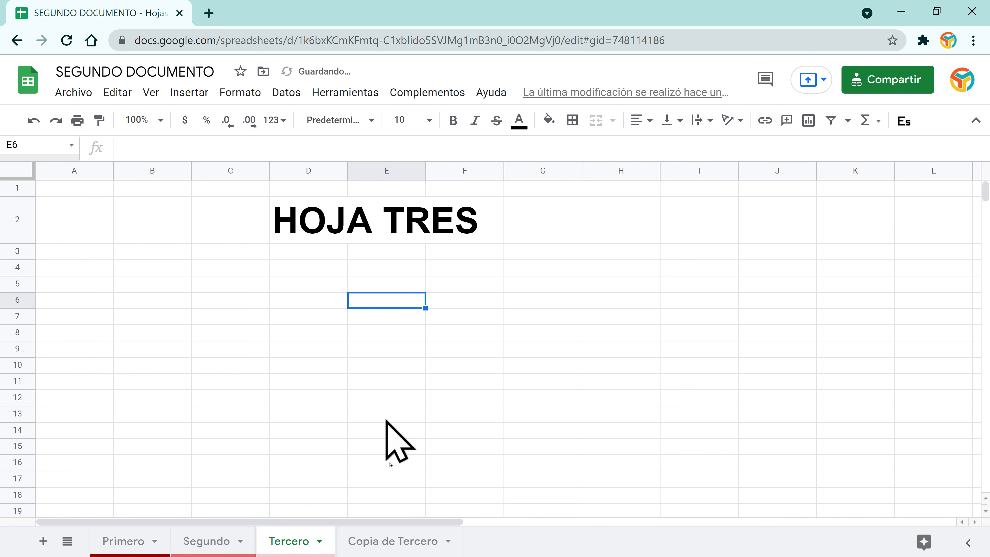
pyautogui.click(445, 545)
pyautogui.click(448, 542)
pyautogui.moveTo(419, 368)
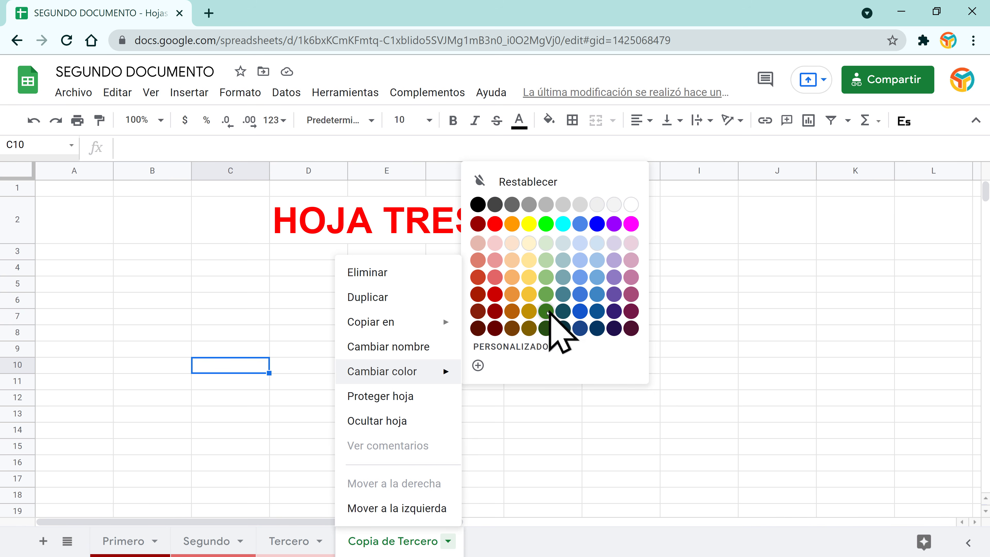
pyautogui.click(546, 311)
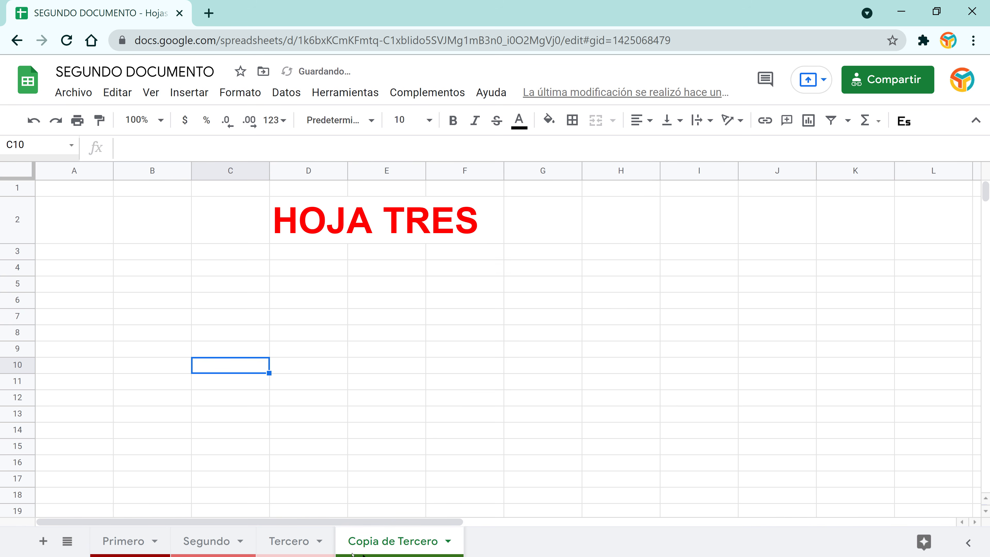
# Step: Recolour the Tercero tab blue and the Segundo tab dark brown
pyautogui.click(319, 542)
pyautogui.click(318, 542)
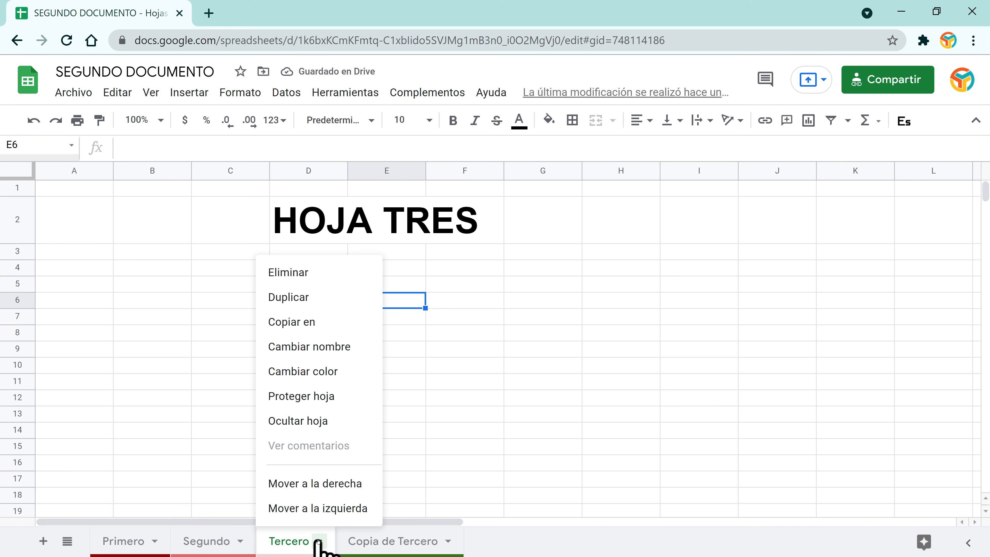
pyautogui.moveTo(339, 374)
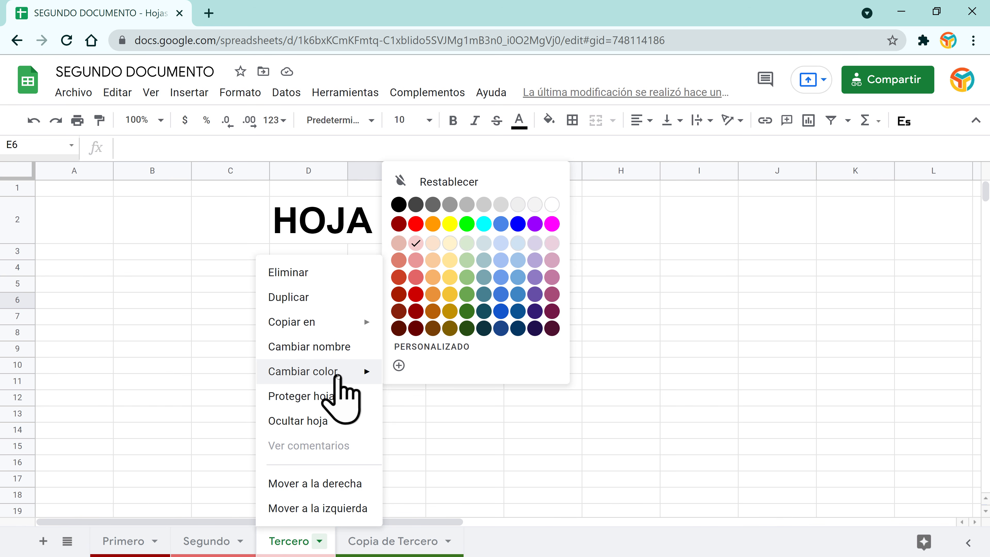
pyautogui.click(500, 311)
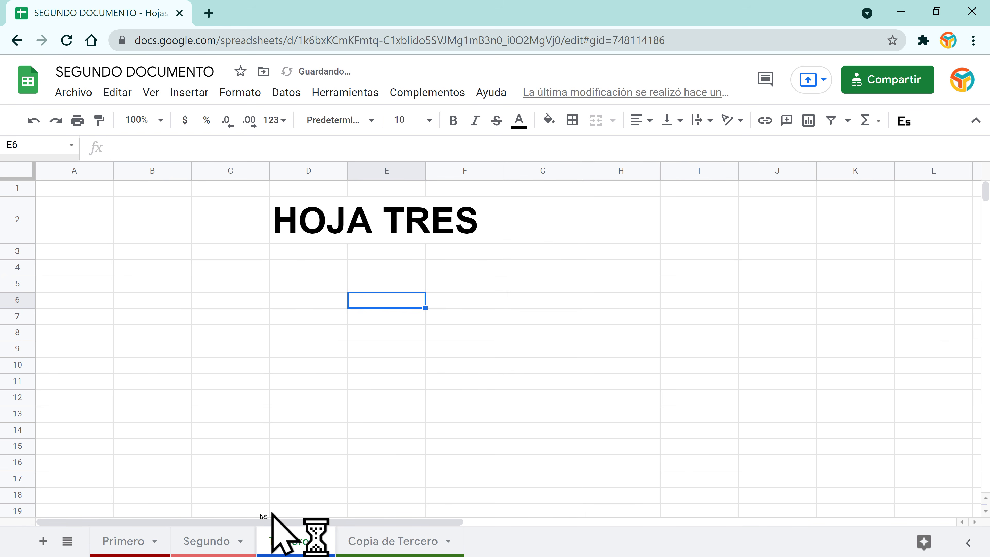
pyautogui.click(242, 542)
pyautogui.click(241, 542)
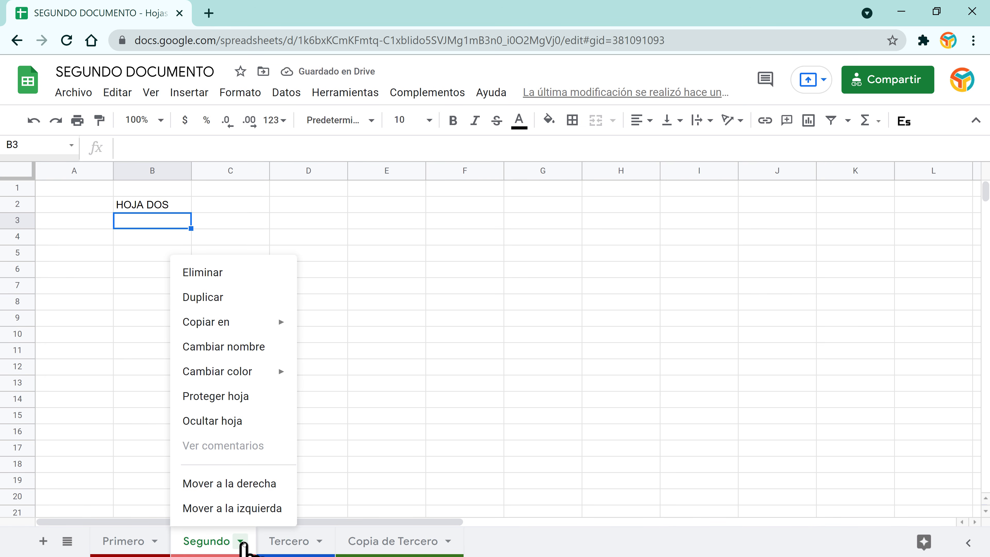
pyautogui.moveTo(258, 372)
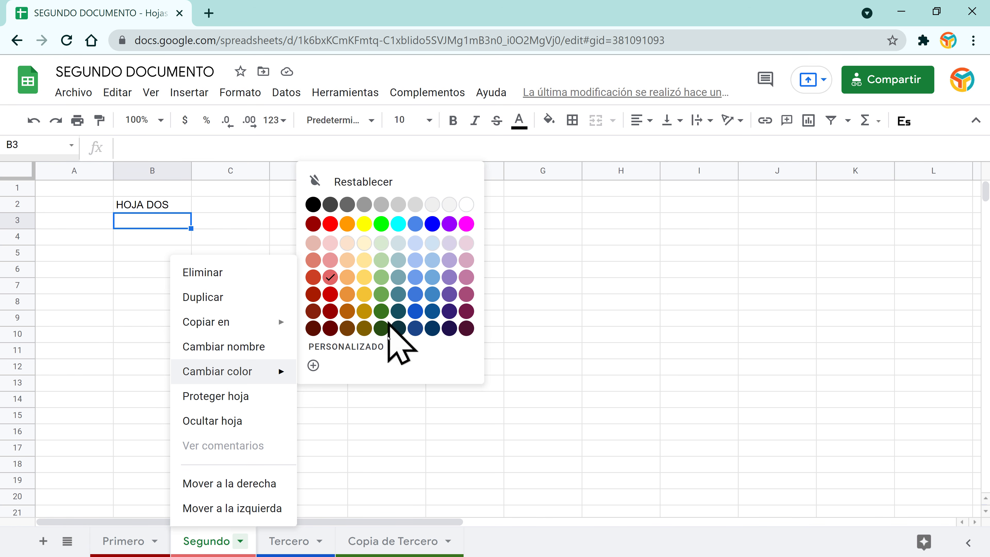
pyautogui.click(348, 329)
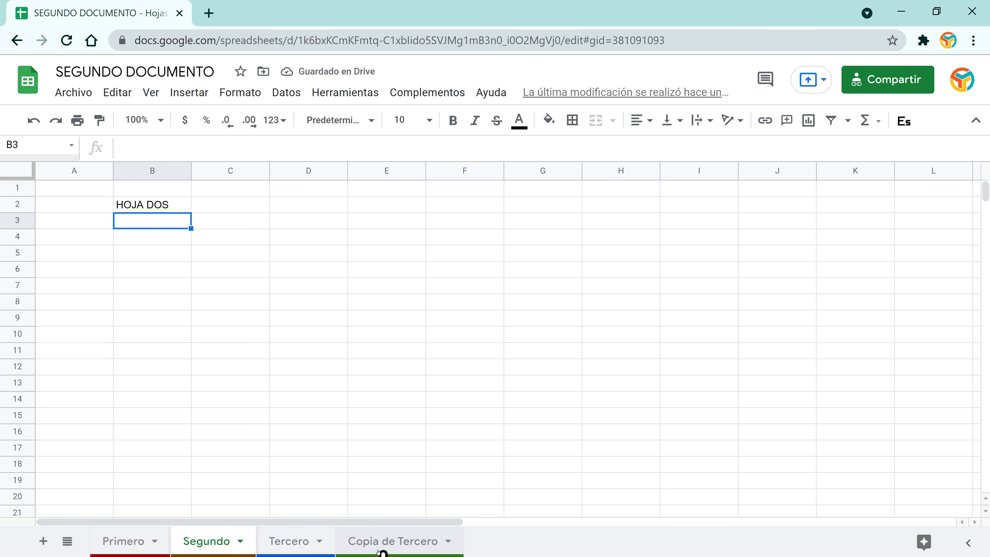
pyautogui.click(448, 541)
# Step: Drag Copia de Tercero to the far left and Primero between Segundo and Tercero
pyautogui.click(449, 542)
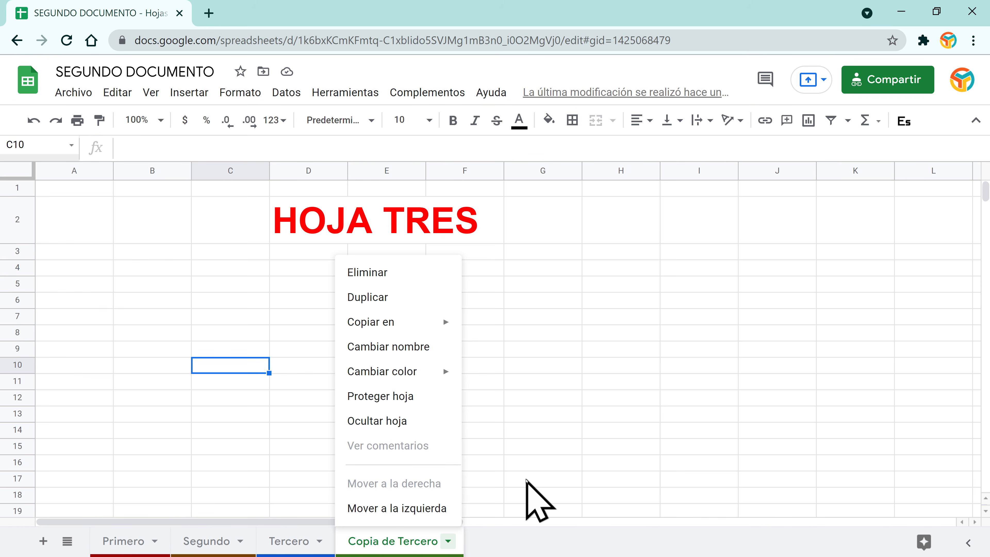
pyautogui.click(526, 480)
pyautogui.moveTo(370, 544); pyautogui.dragTo(203, 546)
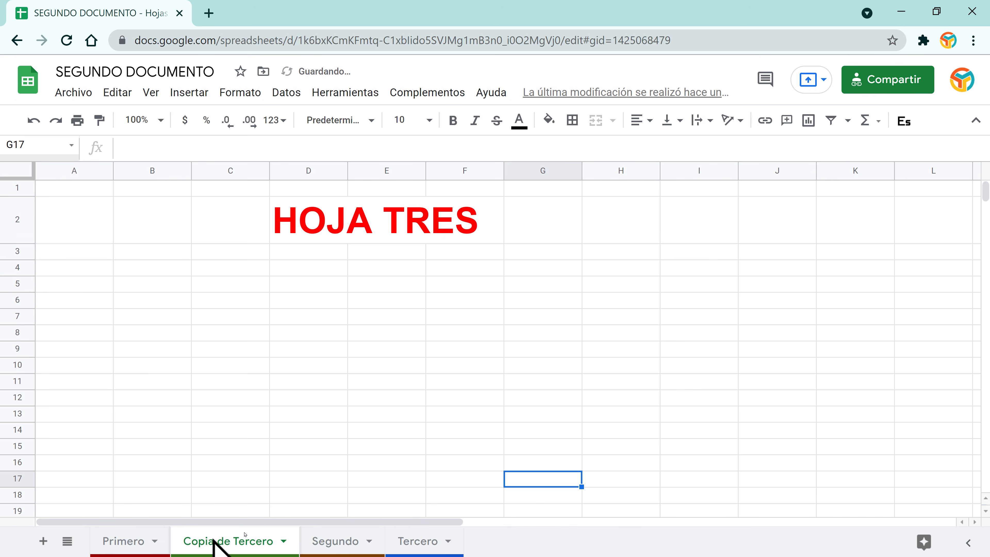
pyautogui.moveTo(122, 547); pyautogui.dragTo(353, 548)
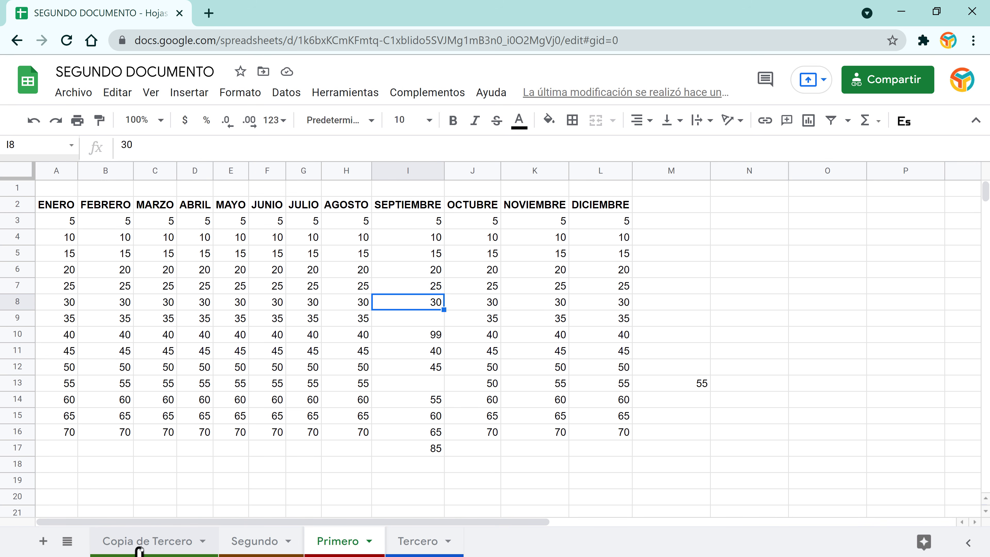
# Step: Hide Copia de Tercero and move Primero back to the front
pyautogui.click(204, 541)
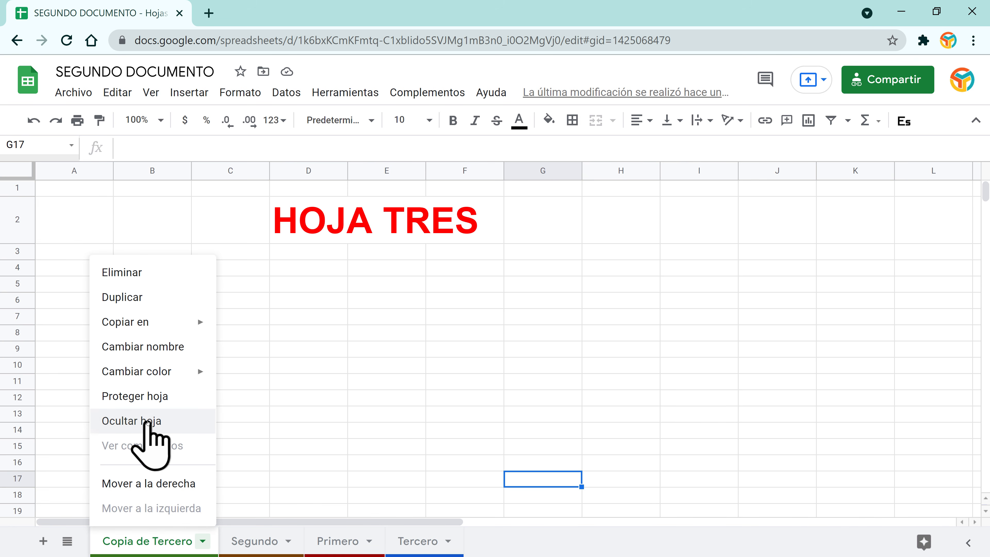
pyautogui.click(145, 422)
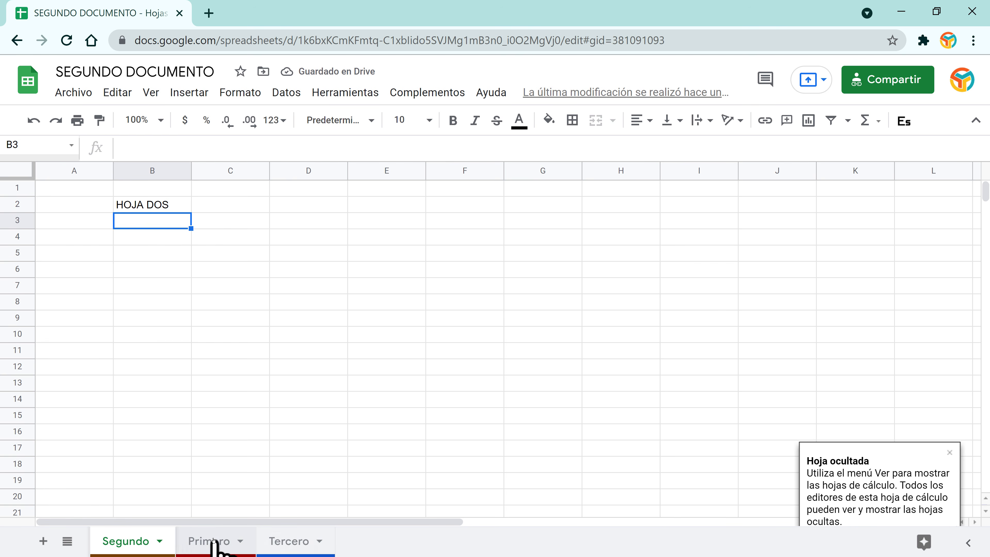
pyautogui.moveTo(213, 540); pyautogui.dragTo(132, 542)
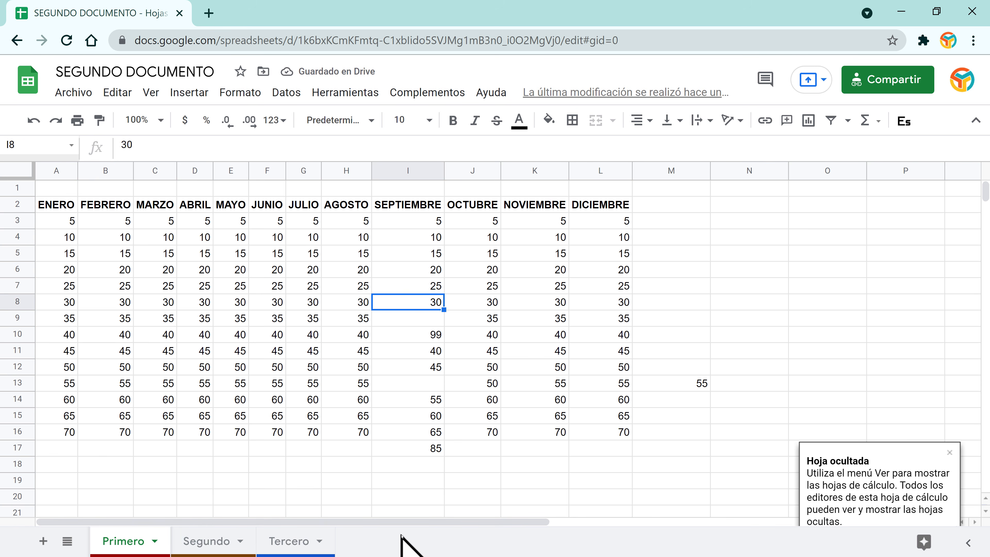
# Step: Unhide Copia de Tercero from the View menu's hidden sheets list
pyautogui.click(151, 93)
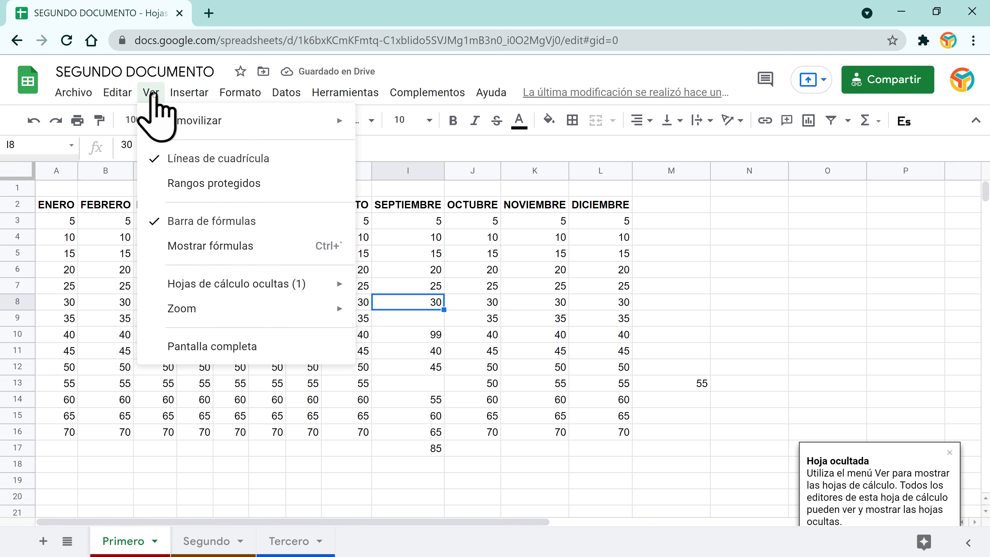
pyautogui.moveTo(208, 284)
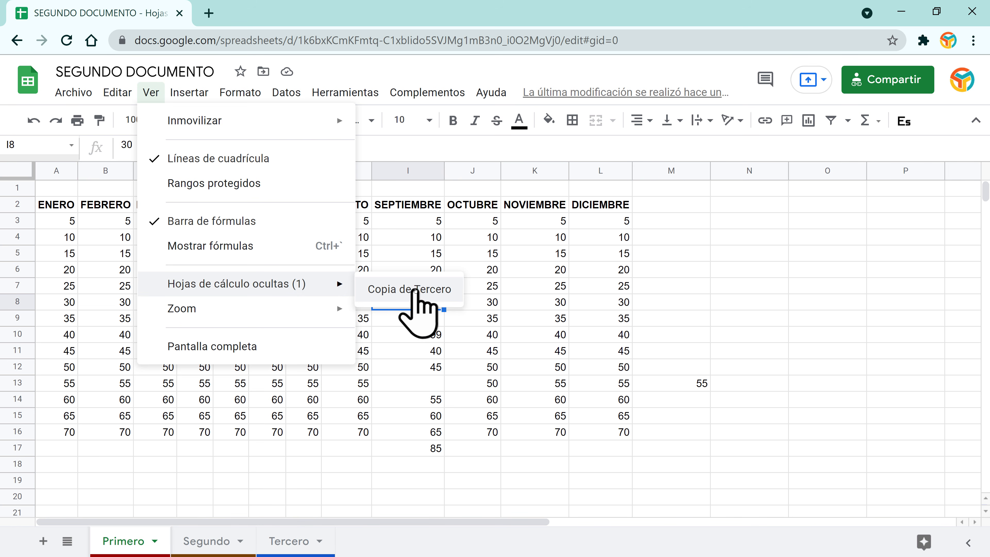
pyautogui.click(416, 290)
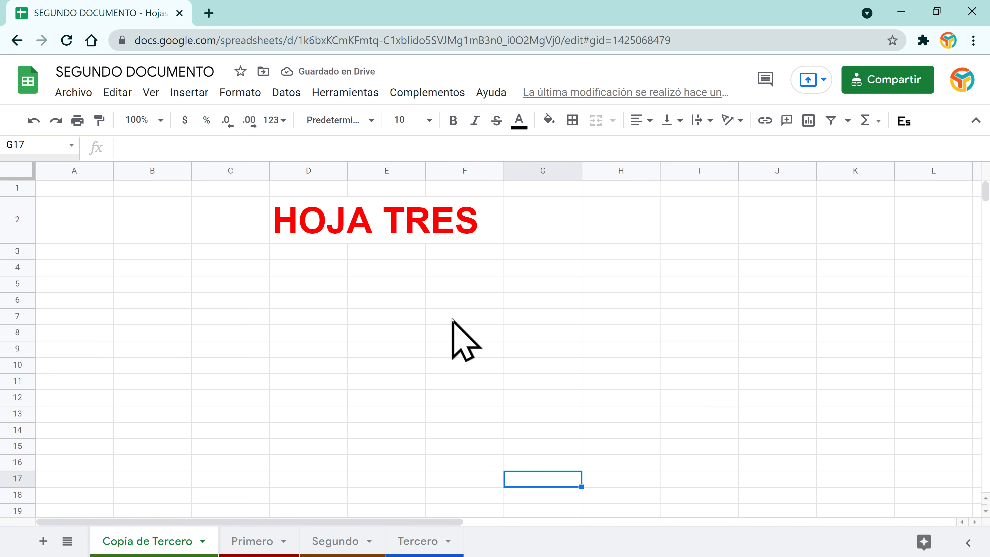
# Step: Collapse the menus into a compact toolbar and reveal the remaining toolbar tools
pyautogui.click(288, 230)
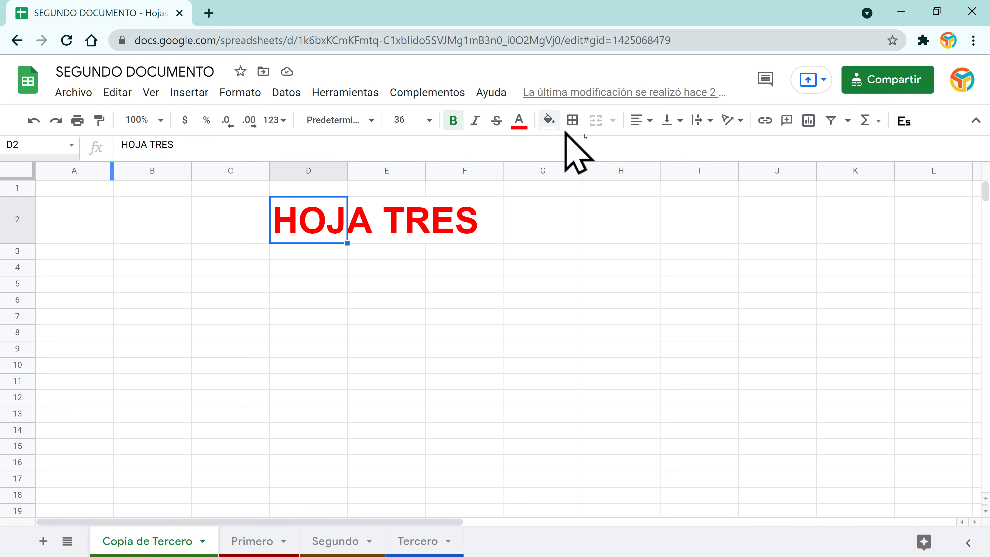
pyautogui.click(976, 121)
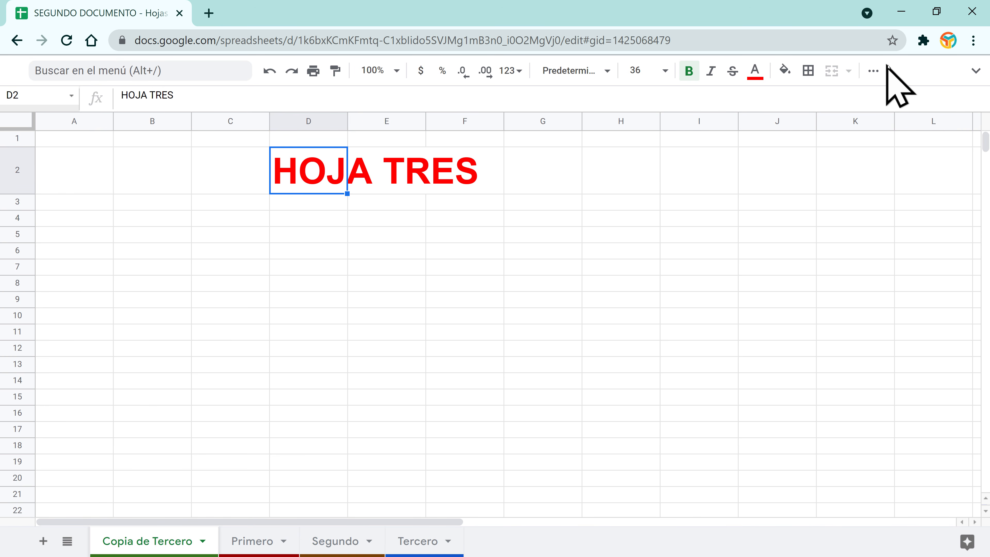
pyautogui.click(873, 71)
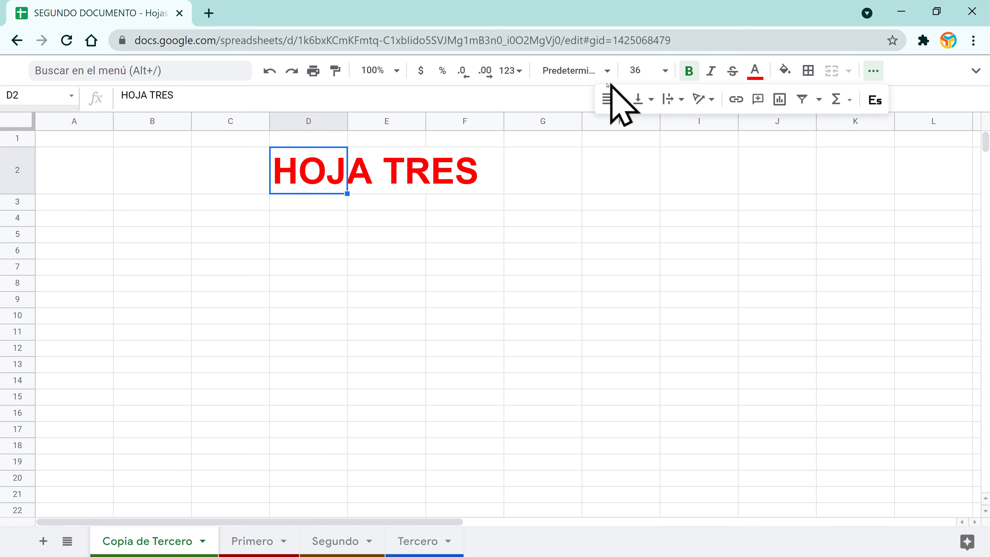
pyautogui.click(462, 187)
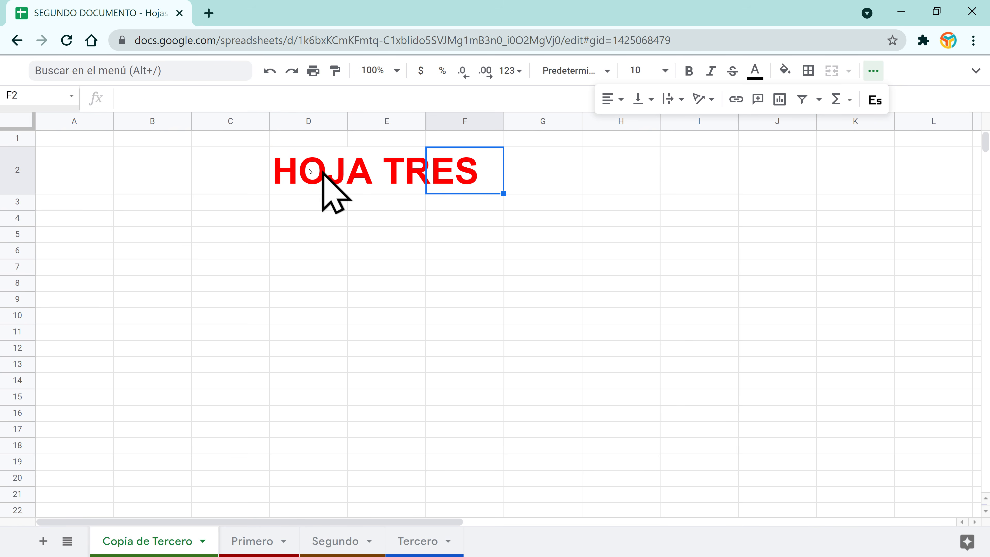
pyautogui.click(142, 166)
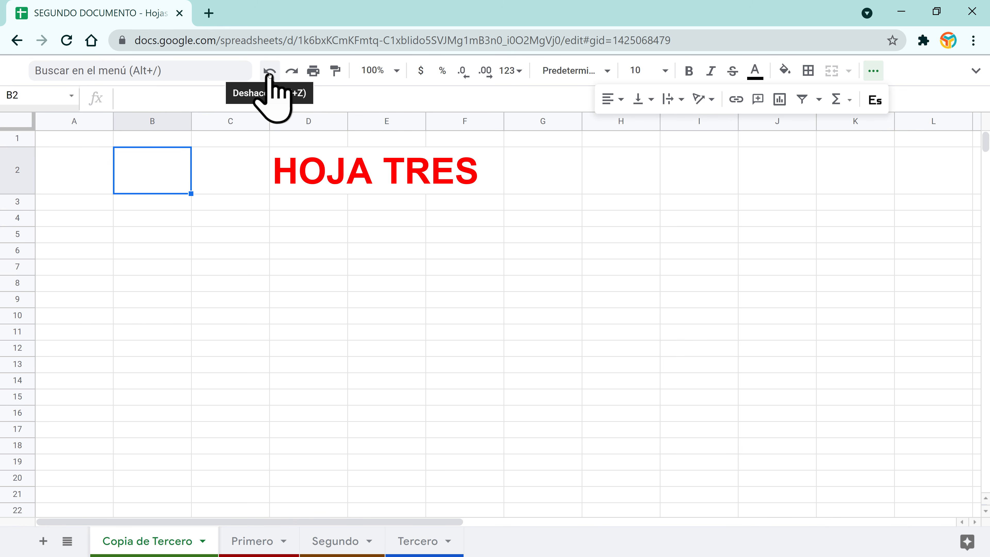
# Step: Enter Lunes in C4 and Martes in C5, then undo and redo Martes
pyautogui.click(219, 226)
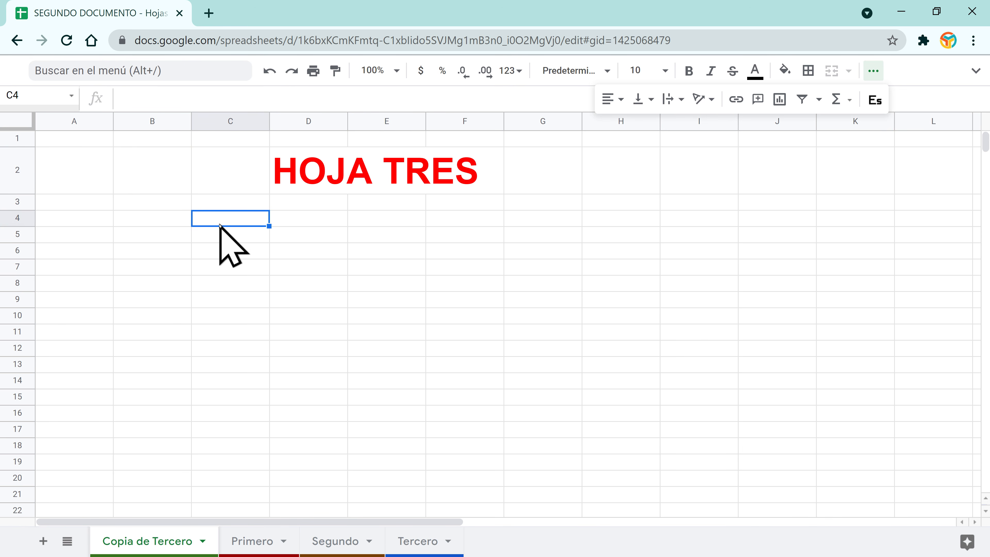
pyautogui.write('Lunes')
pyautogui.press('Return')
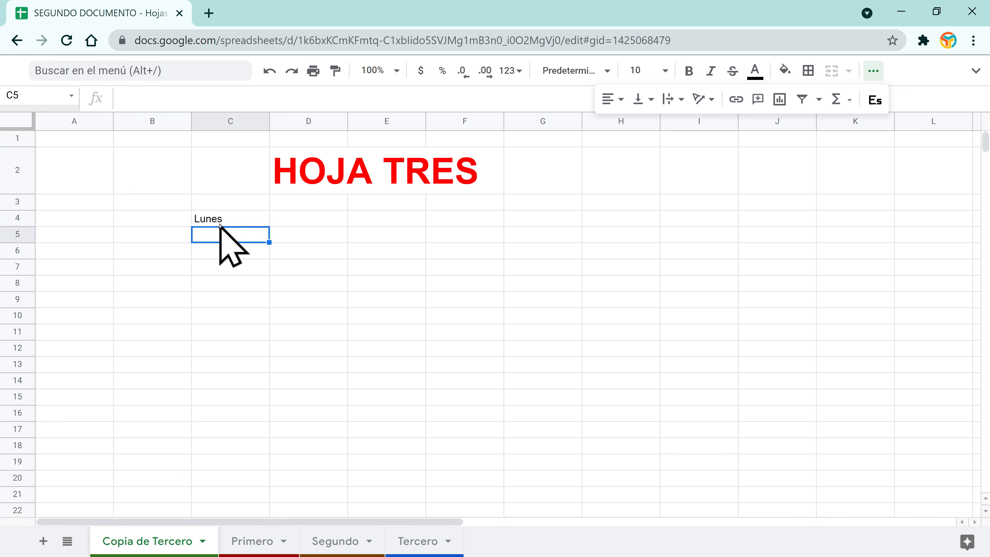
pyautogui.write('Martes')
pyautogui.press('Return')
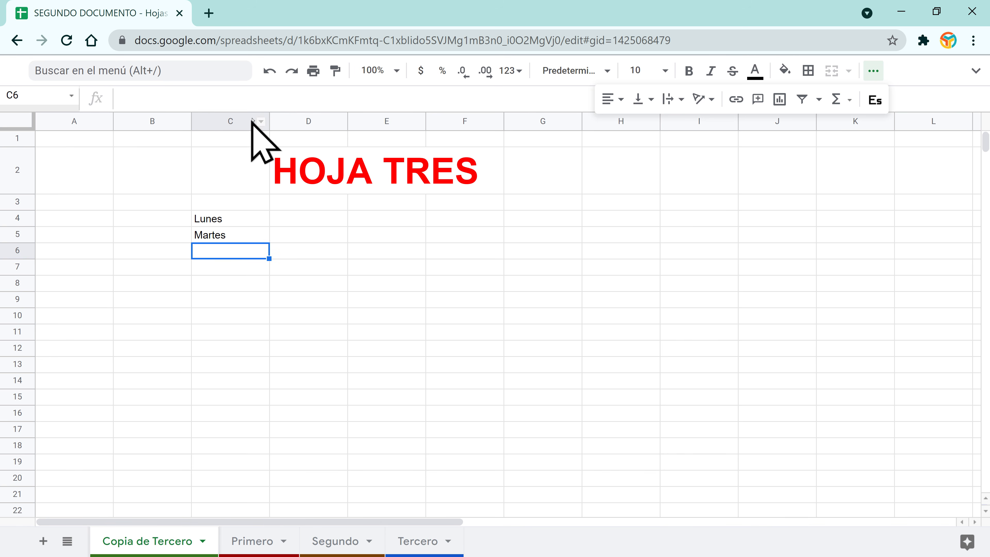
pyautogui.click(270, 68)
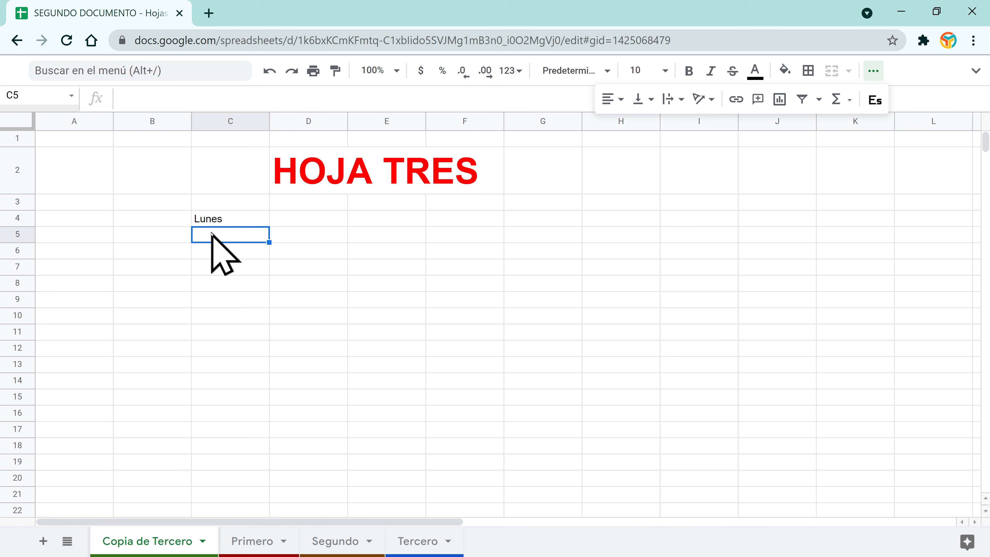
pyautogui.click(291, 71)
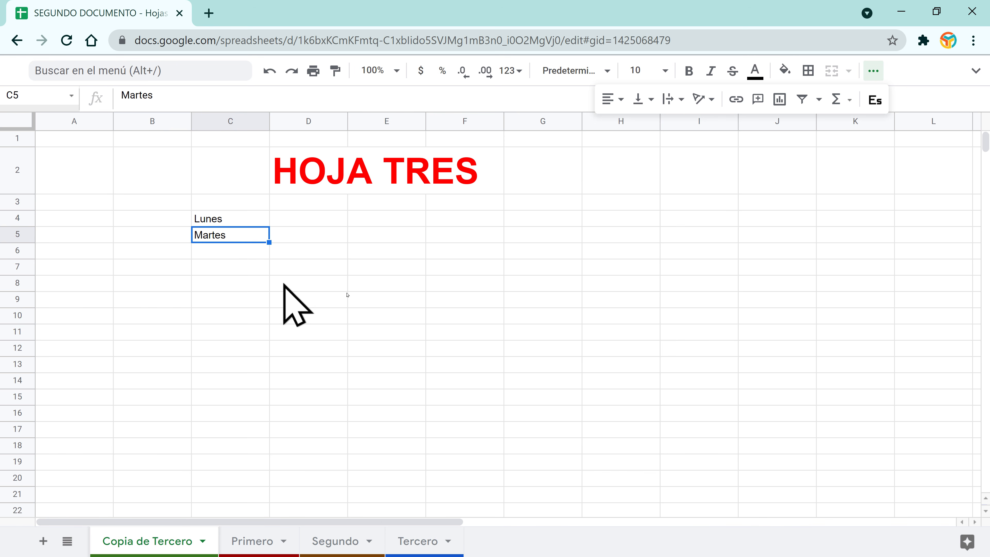
# Step: Clear the entire sheet's contents, then undo to restore them
pyautogui.click(365, 300)
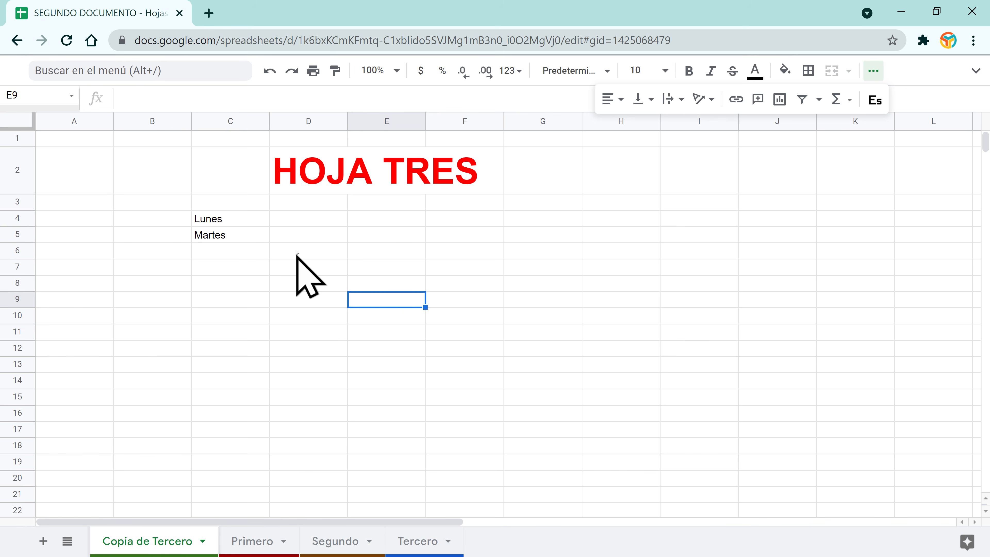
pyautogui.click(306, 225)
pyautogui.hotkey('shift', 'Down')
pyautogui.hotkey('shift', 'Left')
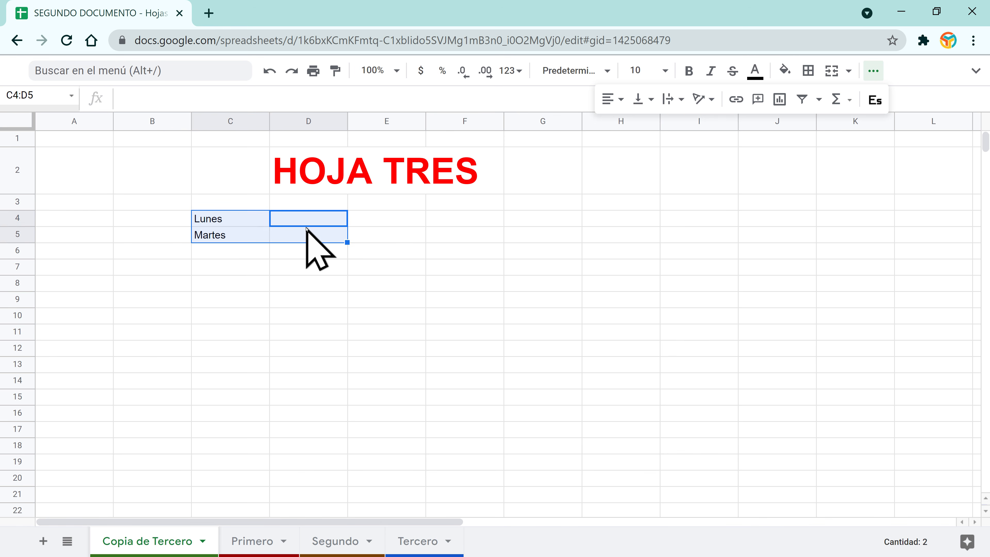
pyautogui.click(350, 176)
pyautogui.click(230, 172)
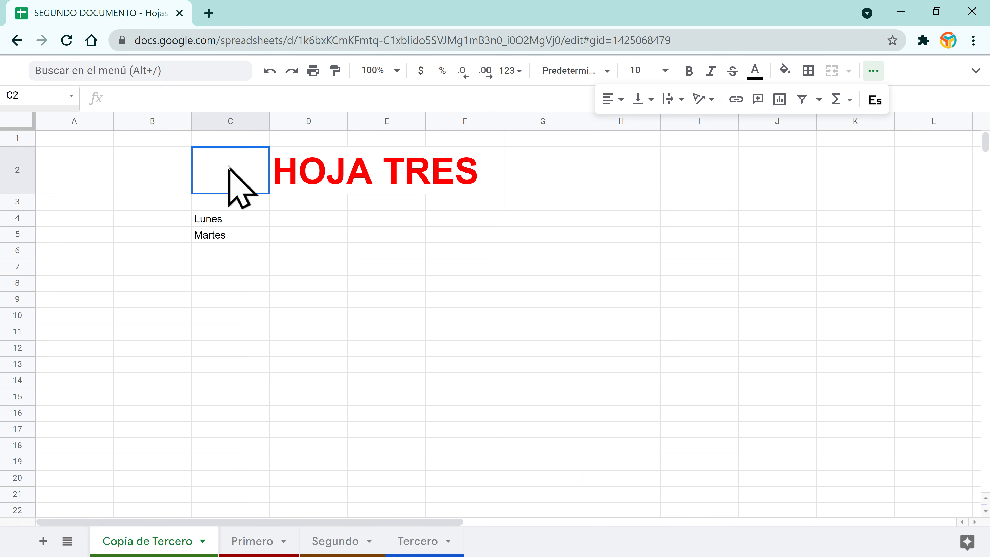
pyautogui.click(16, 123)
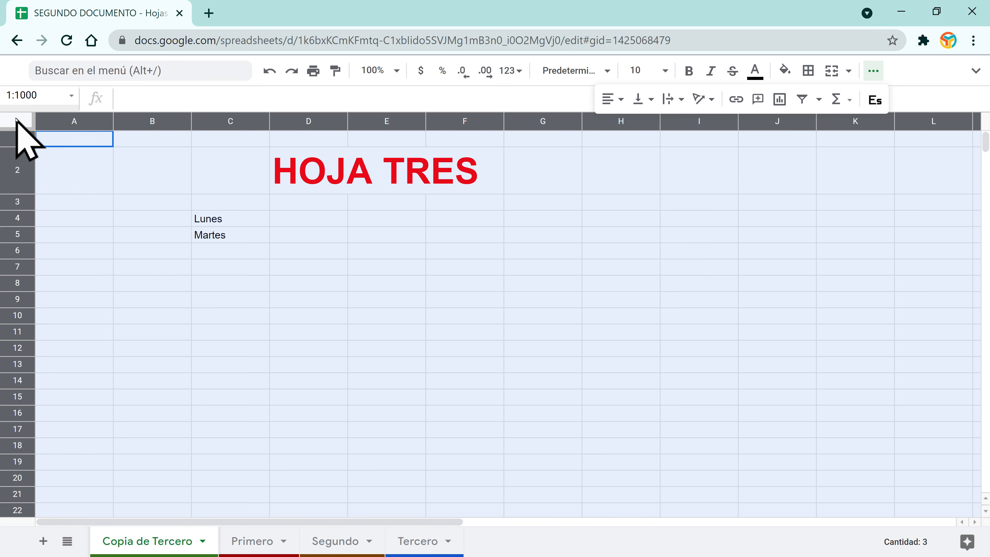
pyautogui.press('Delete')
pyautogui.click(300, 250)
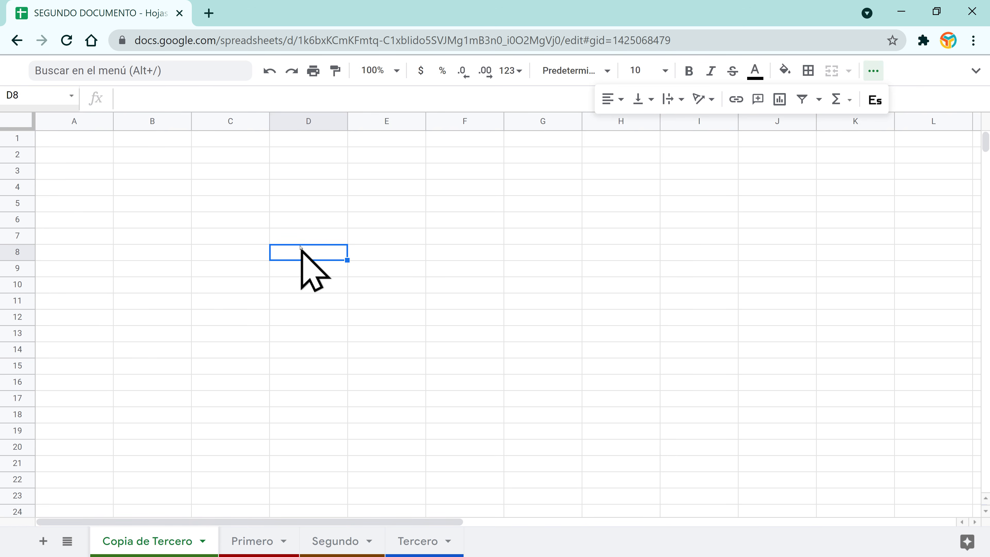
pyautogui.click(270, 71)
pyautogui.click(306, 235)
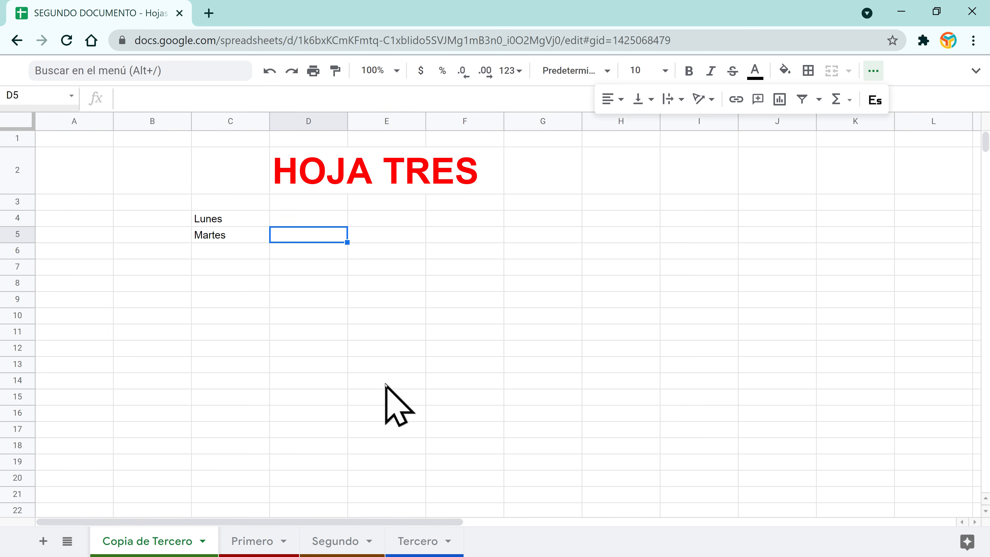
pyautogui.click(315, 70)
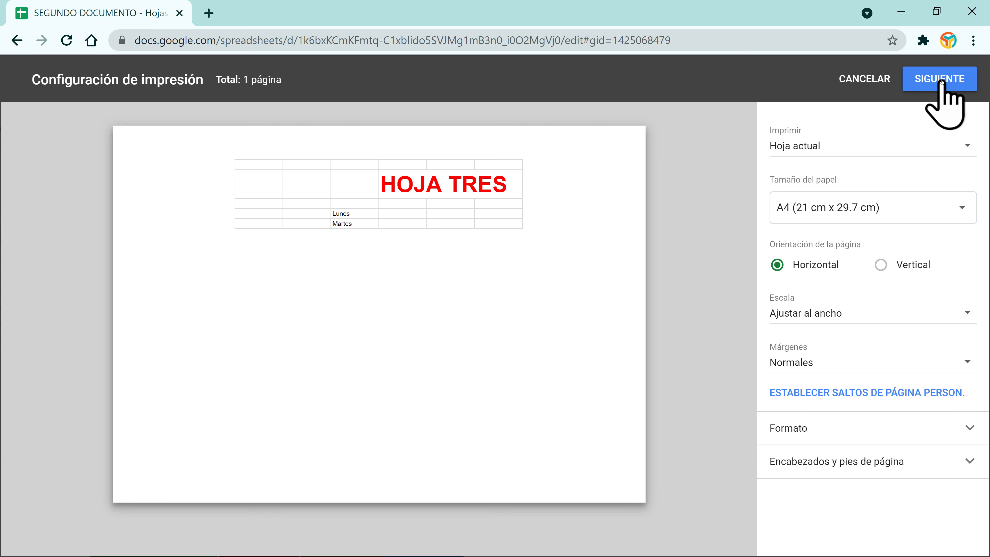
pyautogui.click(866, 80)
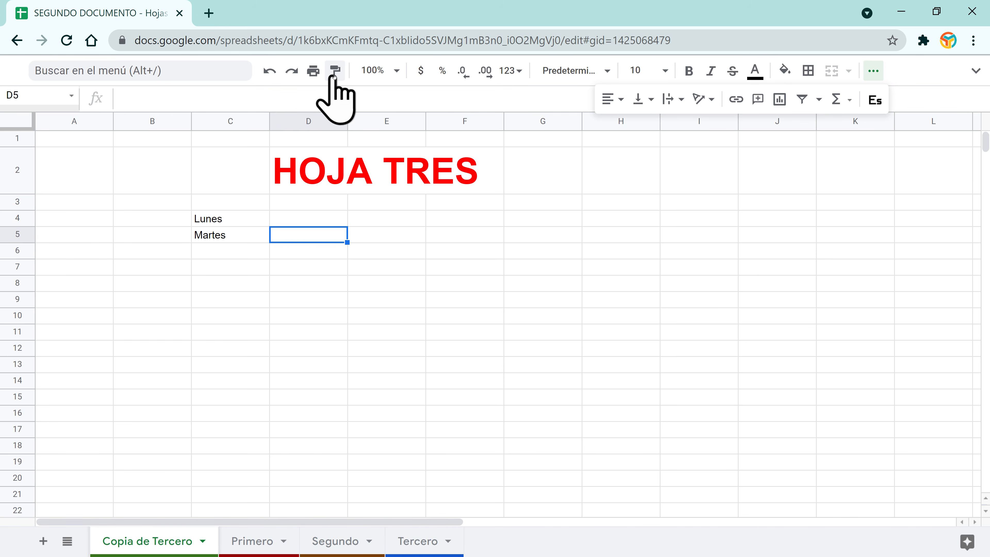
# Step: Type Enero in F4 and fill the months down through octubre in F13
pyautogui.click(231, 226)
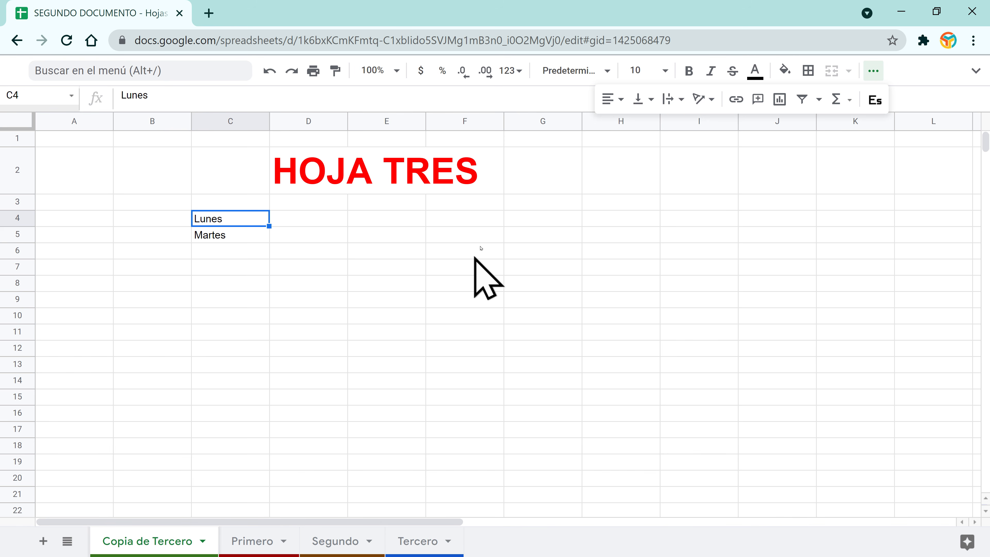
pyautogui.click(485, 217)
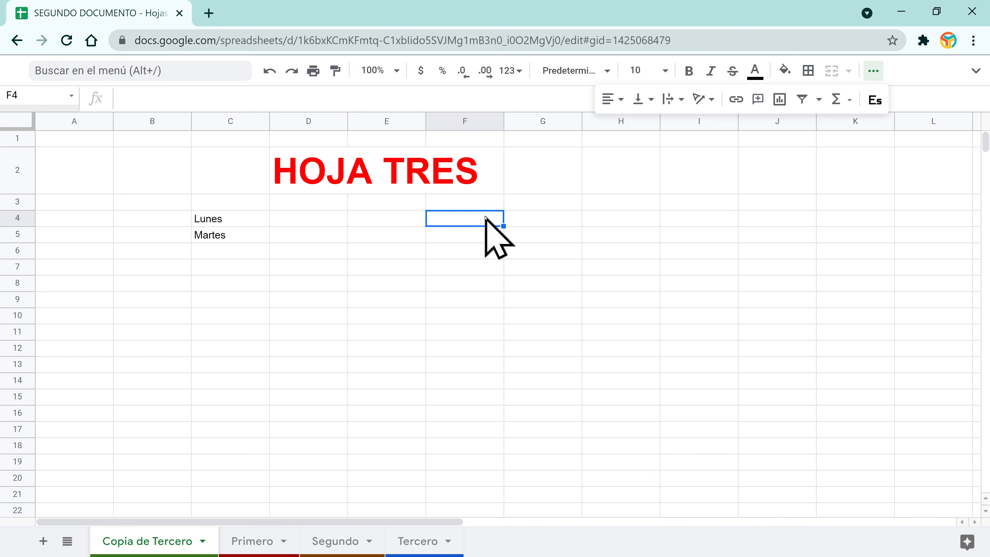
pyautogui.write('Enero')
pyautogui.press('Return')
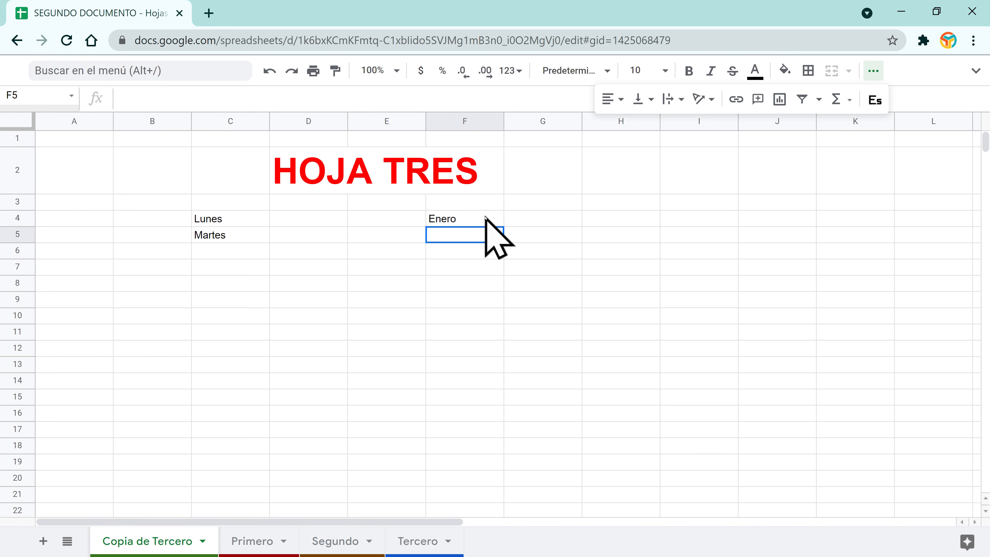
pyautogui.click(485, 217)
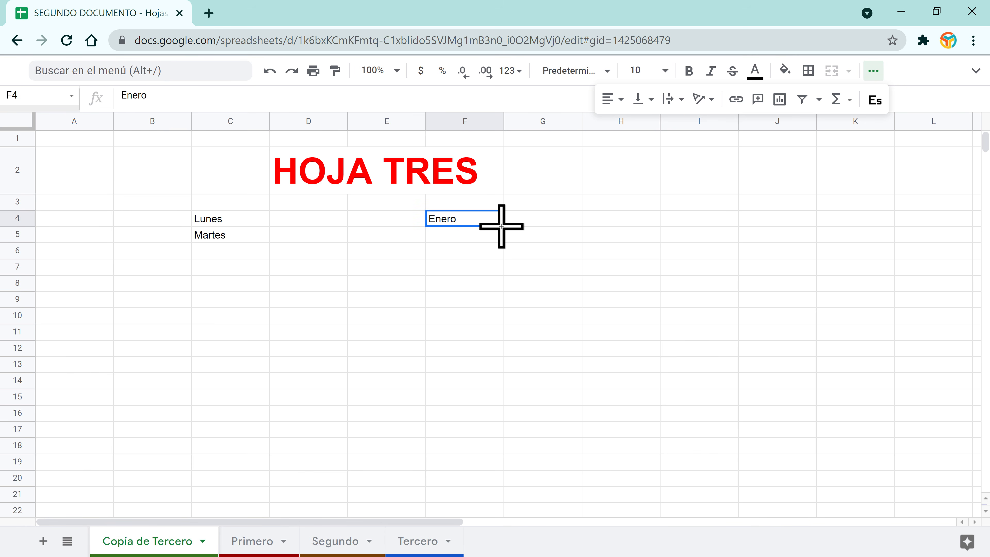
pyautogui.moveTo(503, 225); pyautogui.dragTo(495, 392)
# Step: Make Lunes in C4 bold, italic and dark red
pyautogui.click(199, 222)
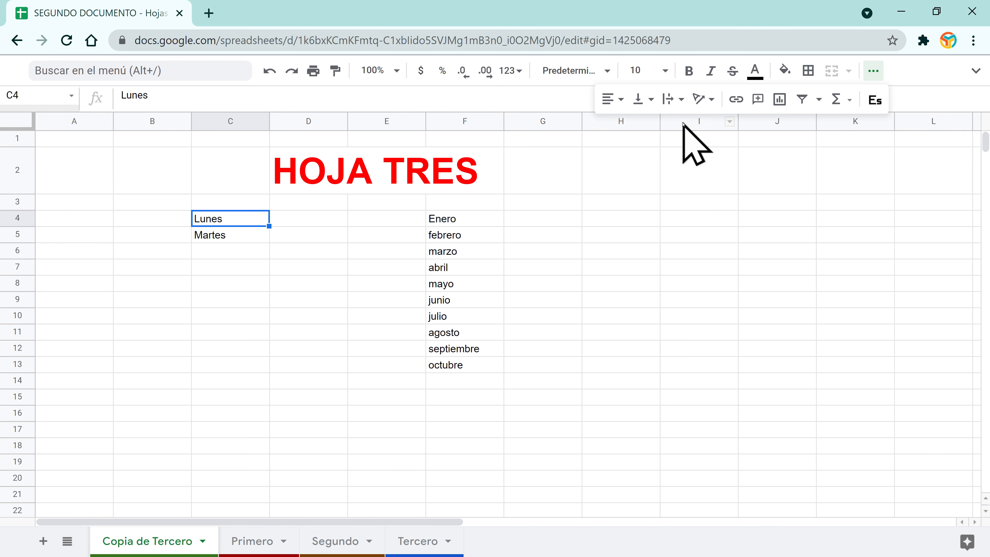
pyautogui.click(689, 70)
pyautogui.click(760, 82)
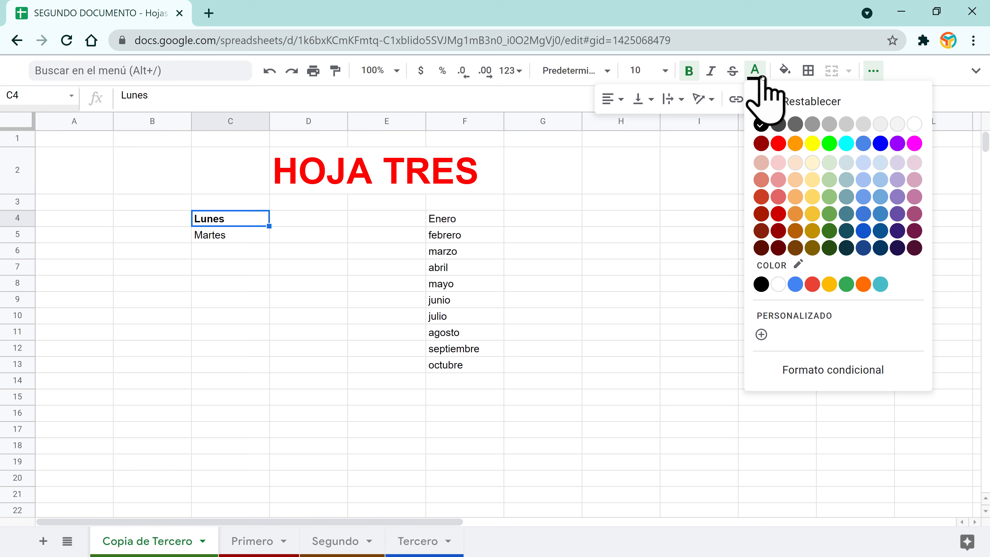
pyautogui.click(766, 145)
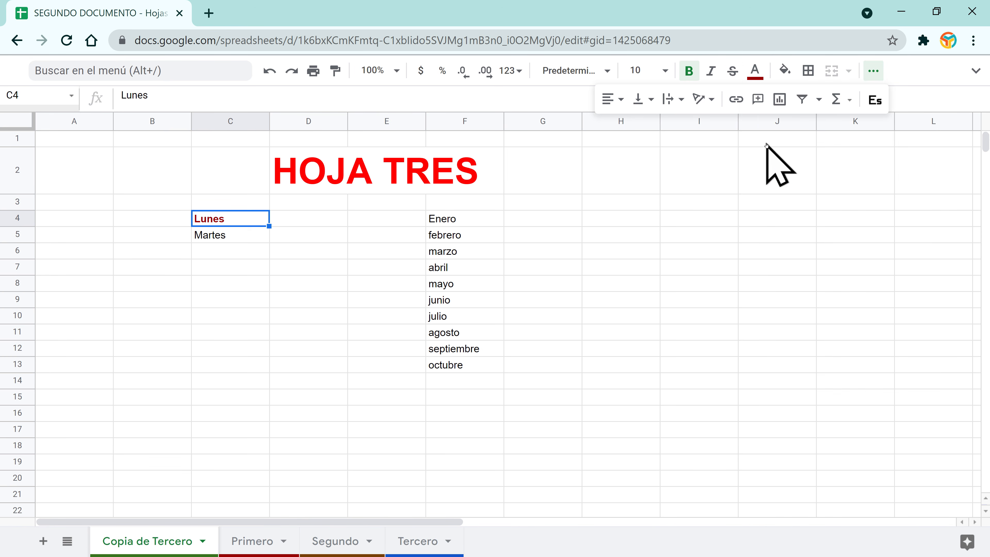
pyautogui.click(710, 71)
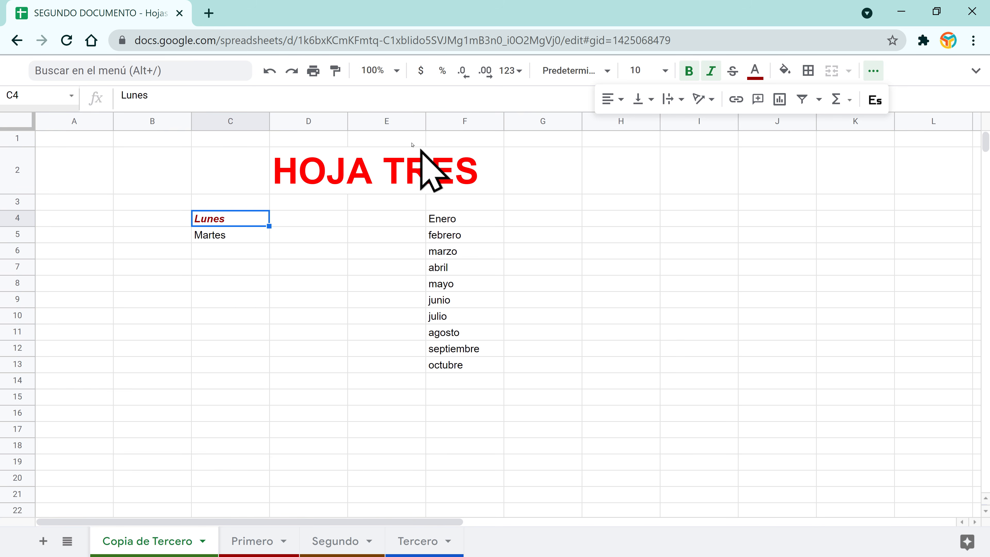
# Step: Paint Lunes's style onto F4:F13, then undo until Lunes and the months are plain
pyautogui.click(336, 75)
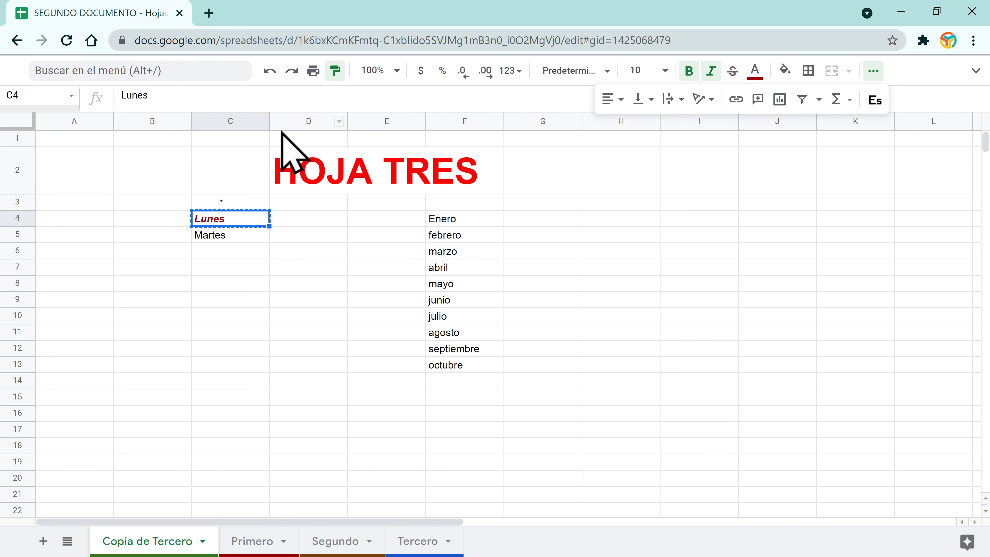
pyautogui.moveTo(464, 224); pyautogui.dragTo(458, 374)
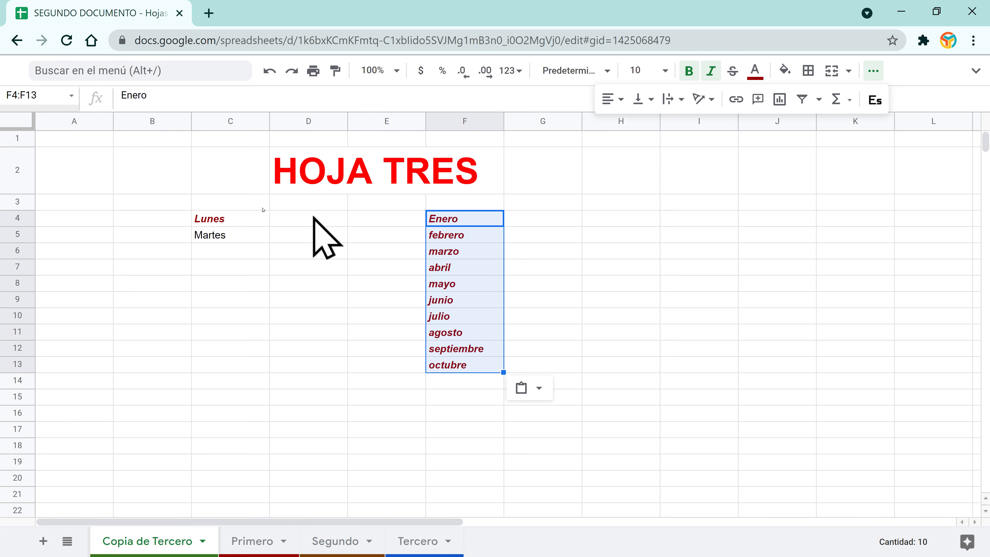
pyautogui.click(225, 221)
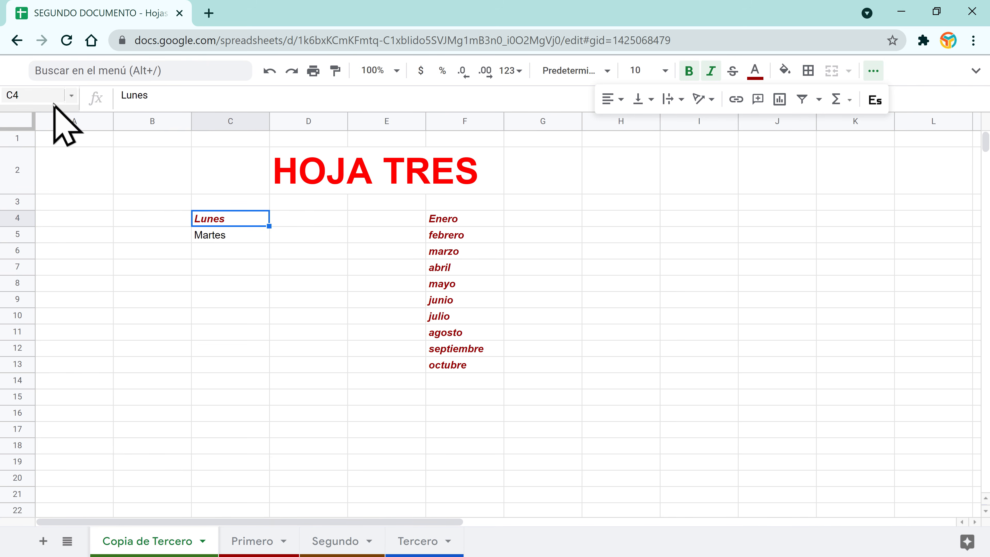
pyautogui.click(269, 70)
pyautogui.click(269, 70)
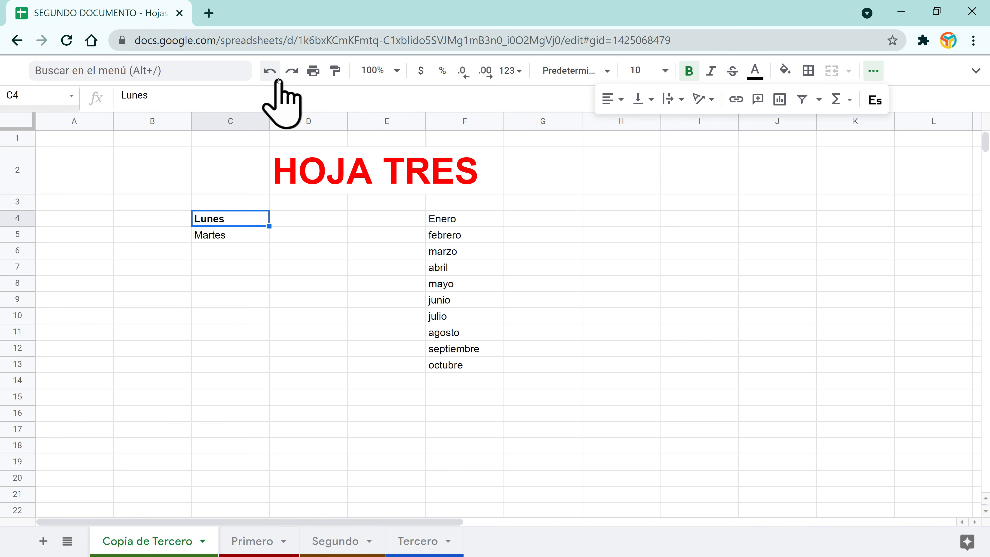
pyautogui.click(269, 70)
pyautogui.click(309, 252)
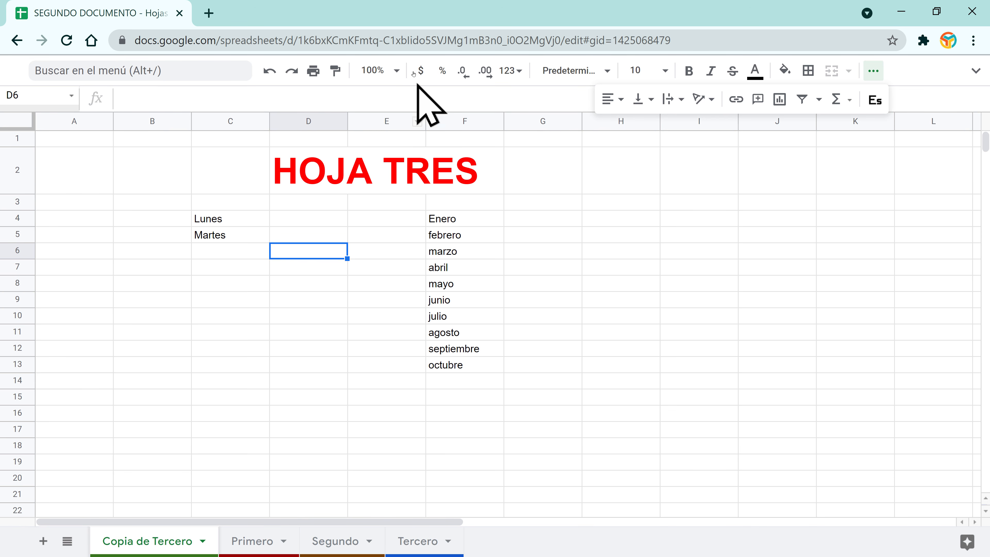
pyautogui.click(396, 71)
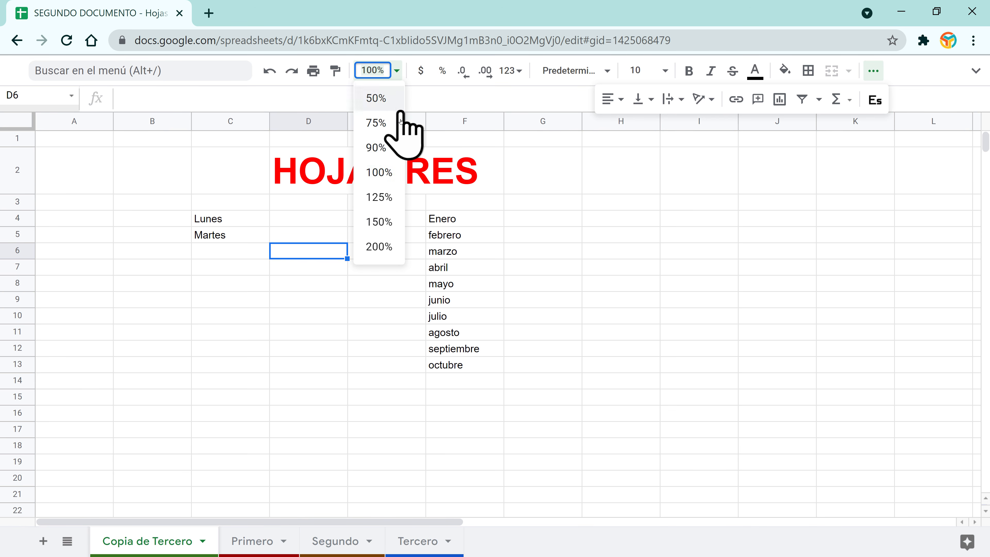
pyautogui.click(381, 247)
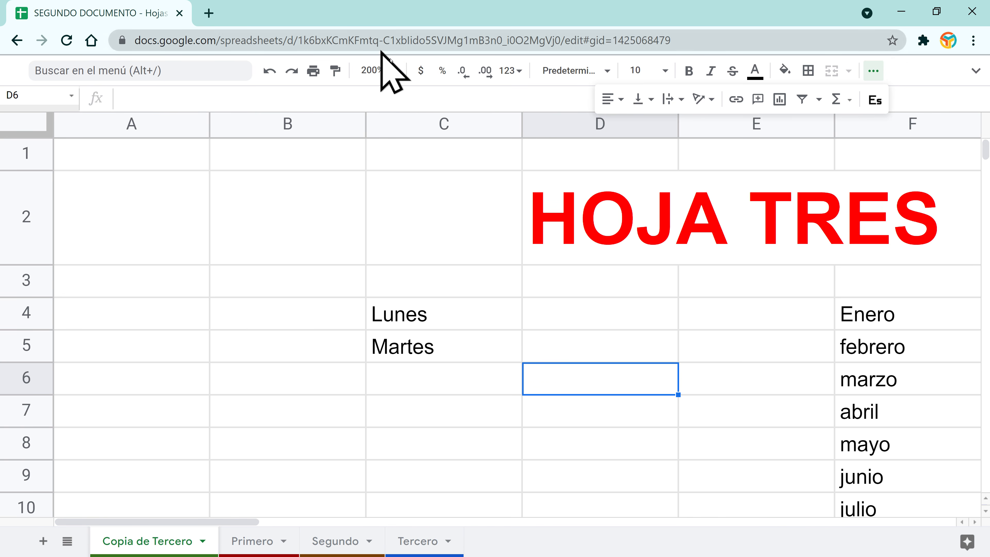
pyautogui.click(380, 70)
pyautogui.click(383, 100)
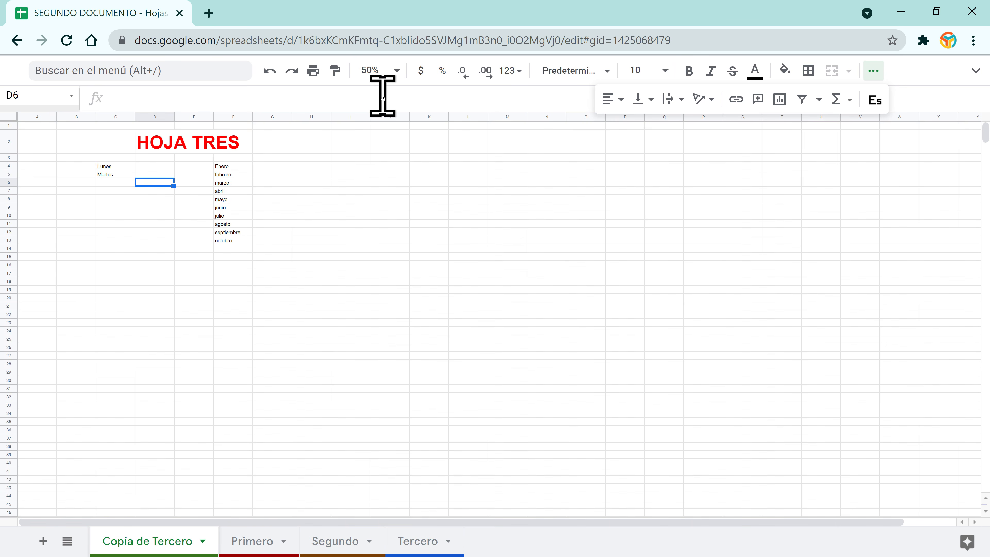
pyautogui.click(395, 78)
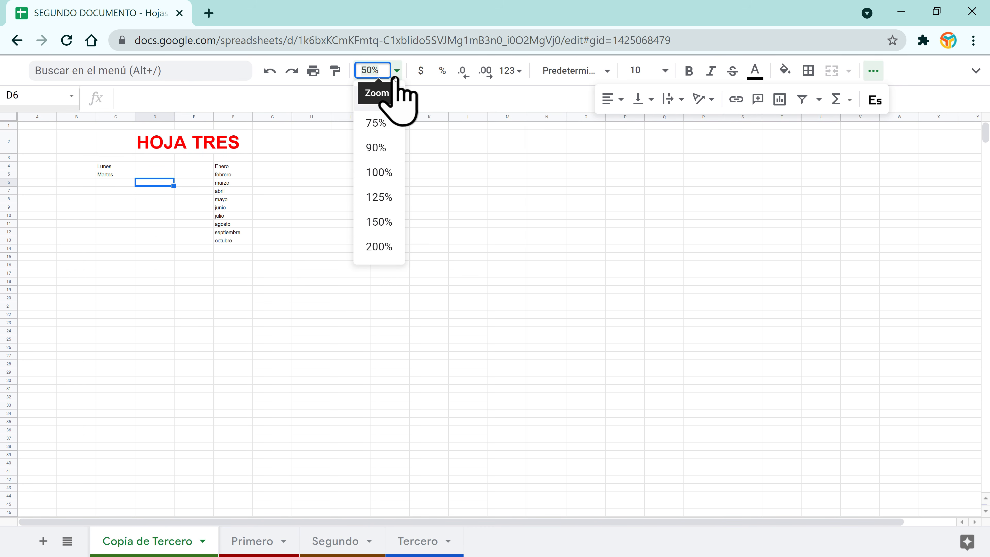
pyautogui.click(380, 172)
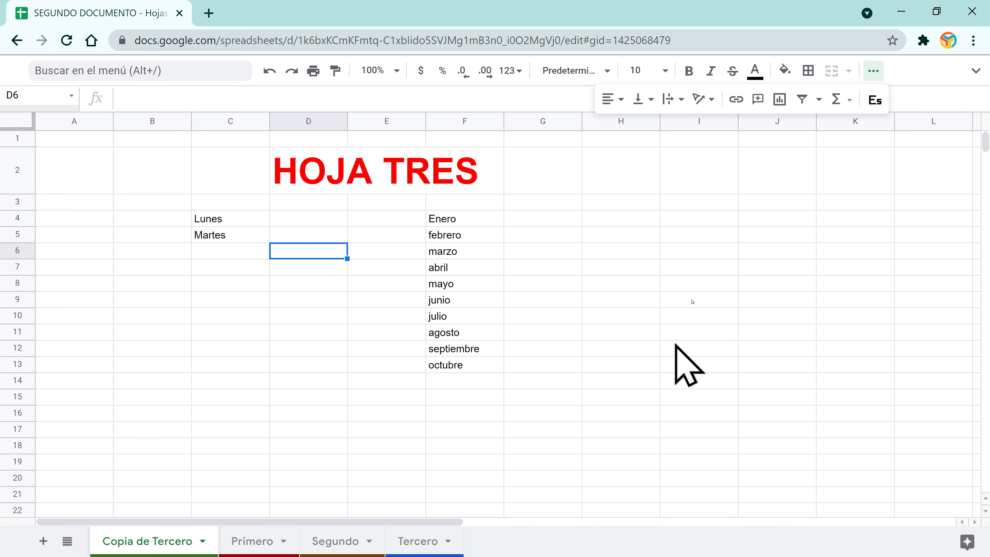
pyautogui.click(519, 179)
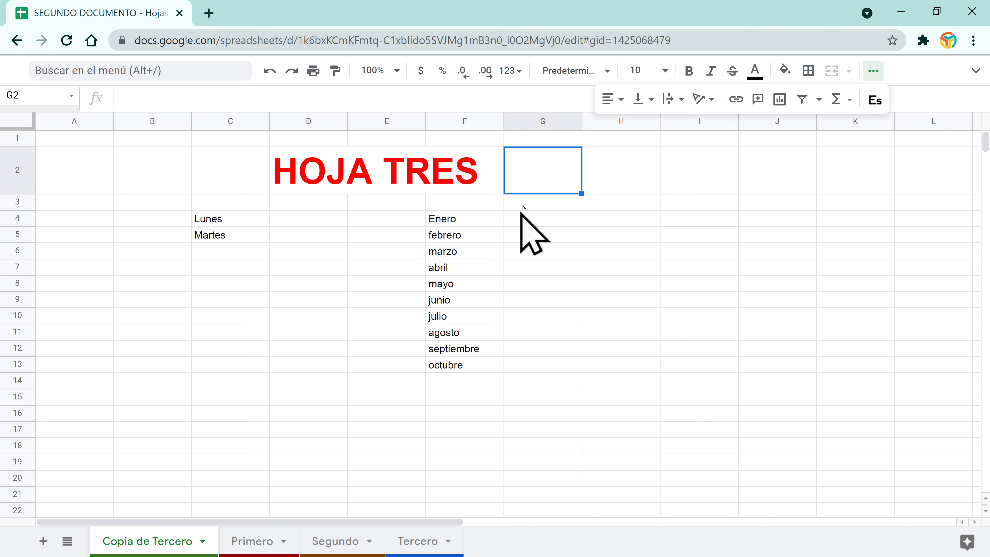
pyautogui.click(554, 204)
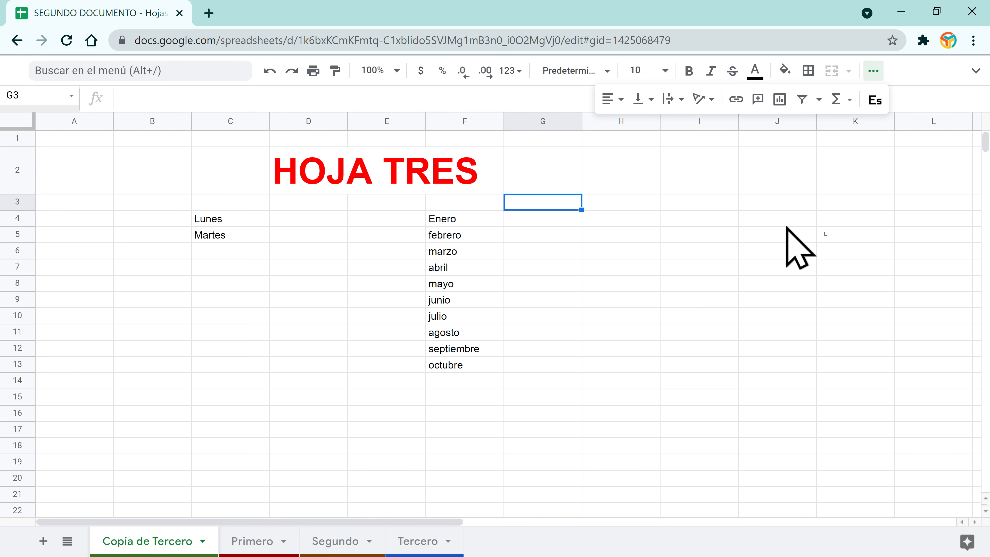
pyautogui.click(663, 252)
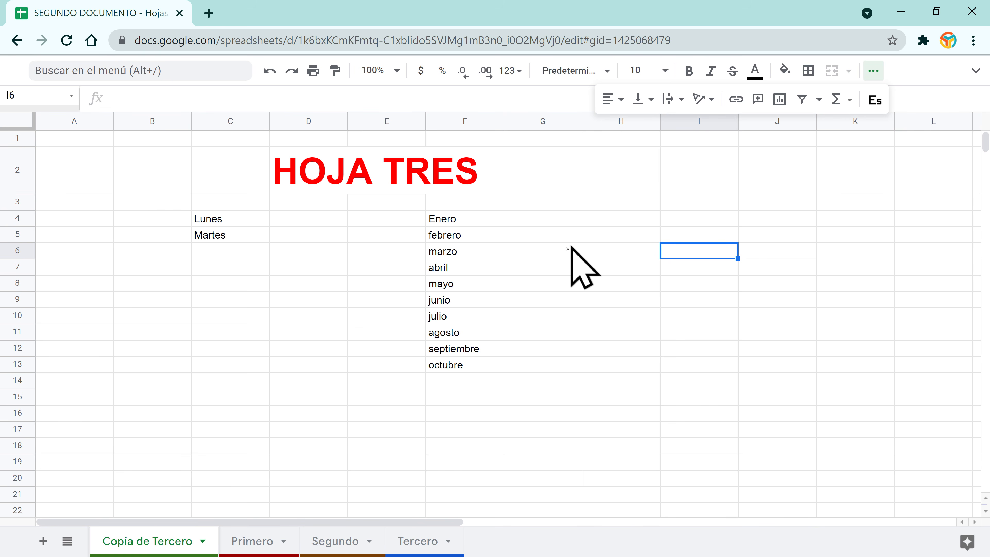
pyautogui.click(542, 238)
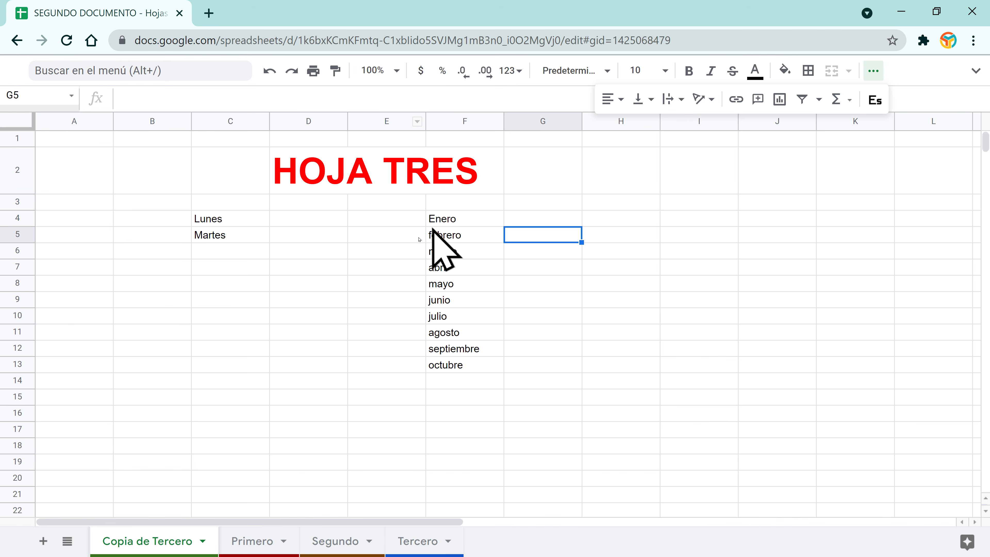
# Step: Enter Enero–mayo amounts in column G: 50, 26, 84, 71, 26
pyautogui.click(561, 218)
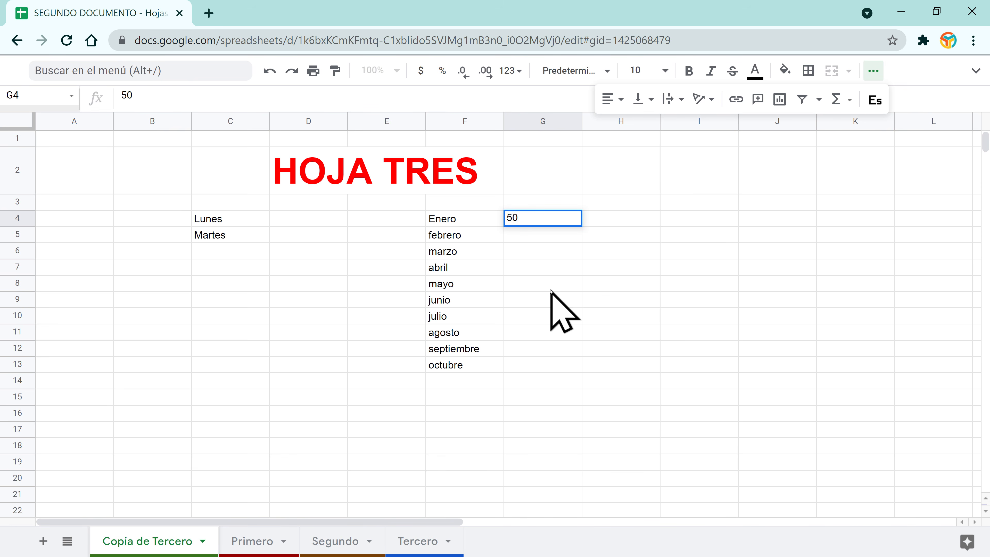
pyautogui.press('Return')
pyautogui.write('26')
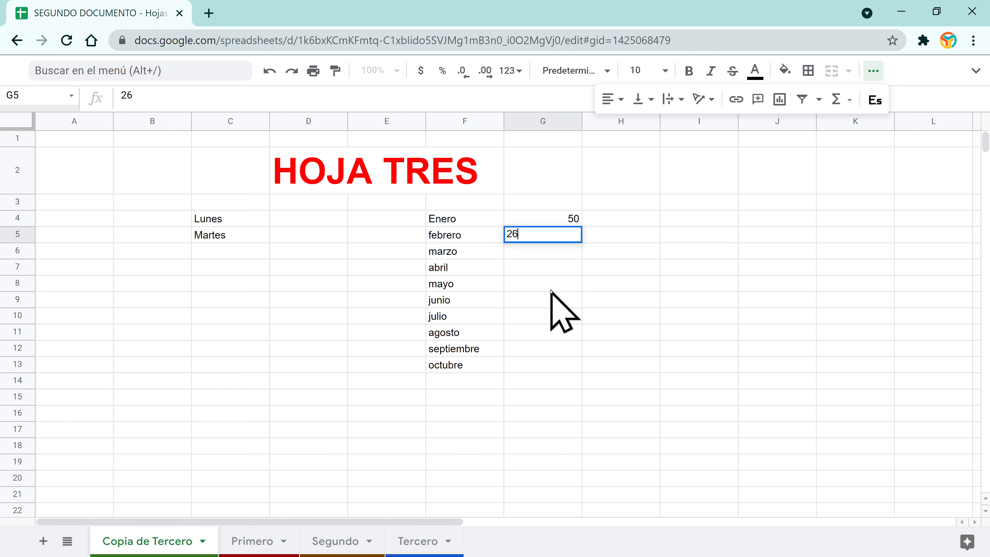
pyautogui.press('Return')
pyautogui.write('84')
pyautogui.press('Return')
pyautogui.write('71')
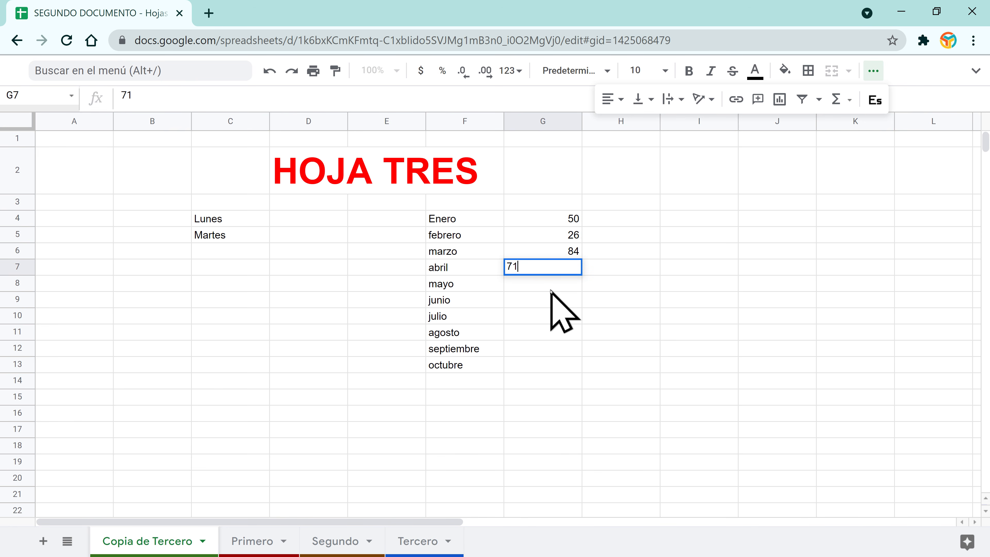
pyautogui.press('Return')
pyautogui.write('26')
pyautogui.press('Return')
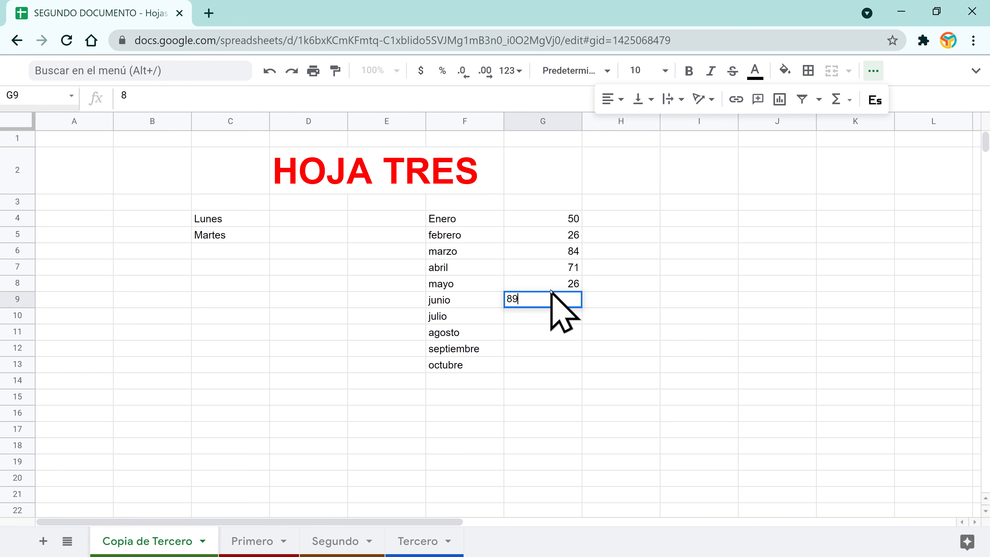
# Step: Enter junio–octubre amounts in column G: 89, 74, 12, 35, 66
pyautogui.press('Return')
pyautogui.write('74')
pyautogui.press('Return')
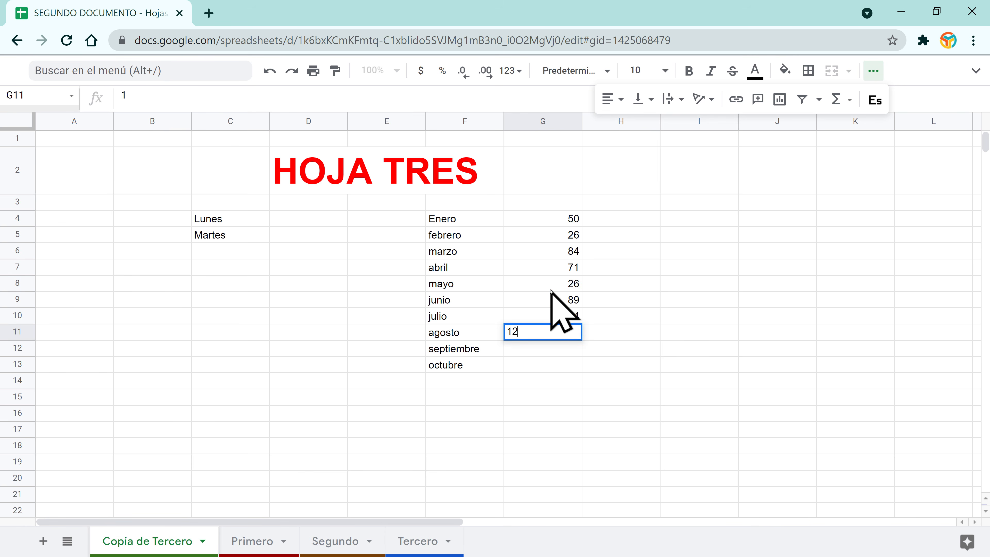
pyautogui.press('Return')
pyautogui.write('35')
pyautogui.press('Return')
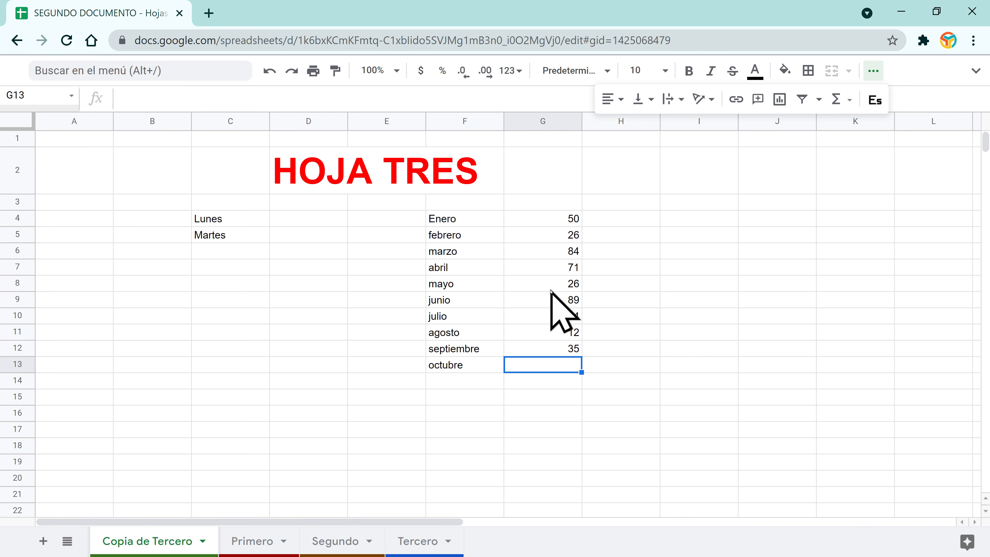
pyautogui.write('66')
pyautogui.press('Return')
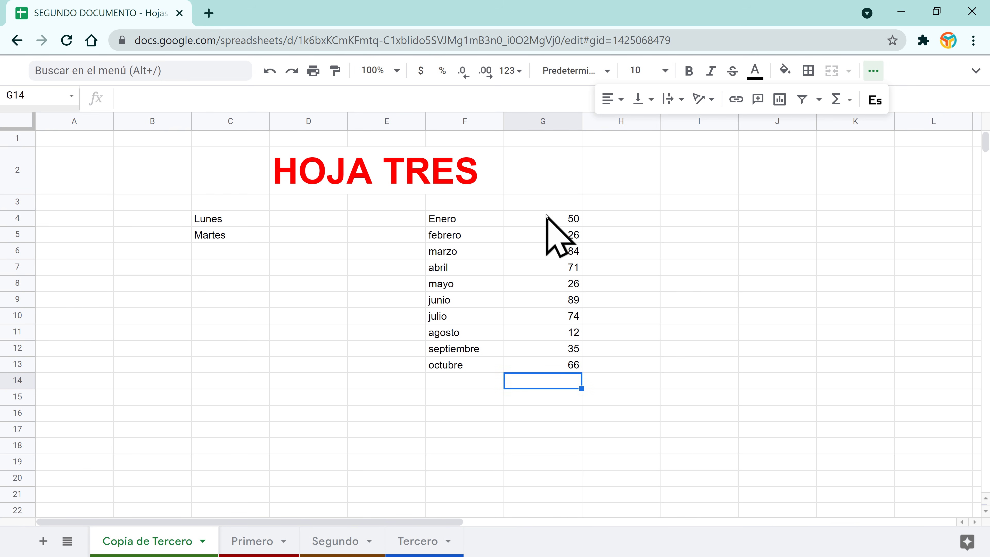
# Step: Format the monthly amounts G4:G13 as dollar currency
pyautogui.moveTo(546, 215); pyautogui.dragTo(530, 371)
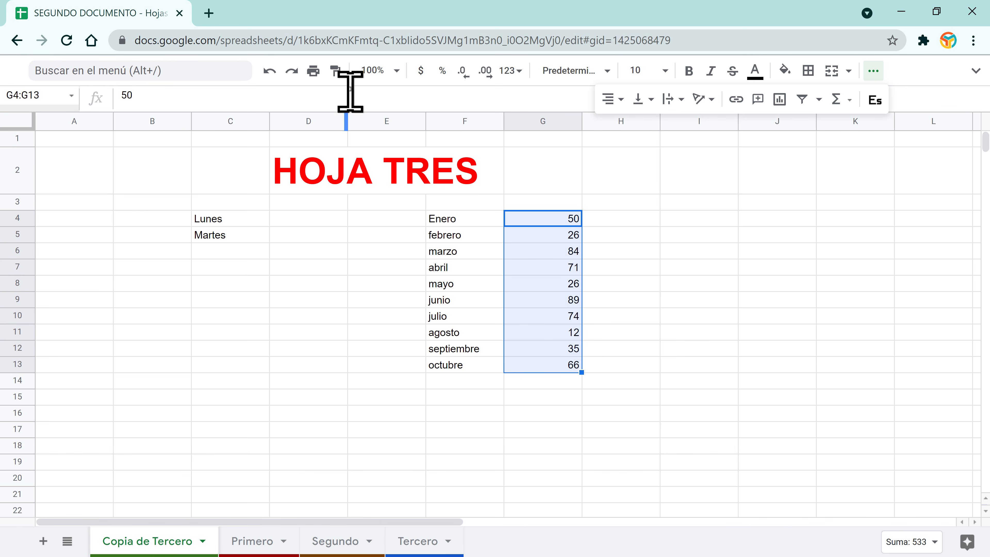
pyautogui.click(420, 70)
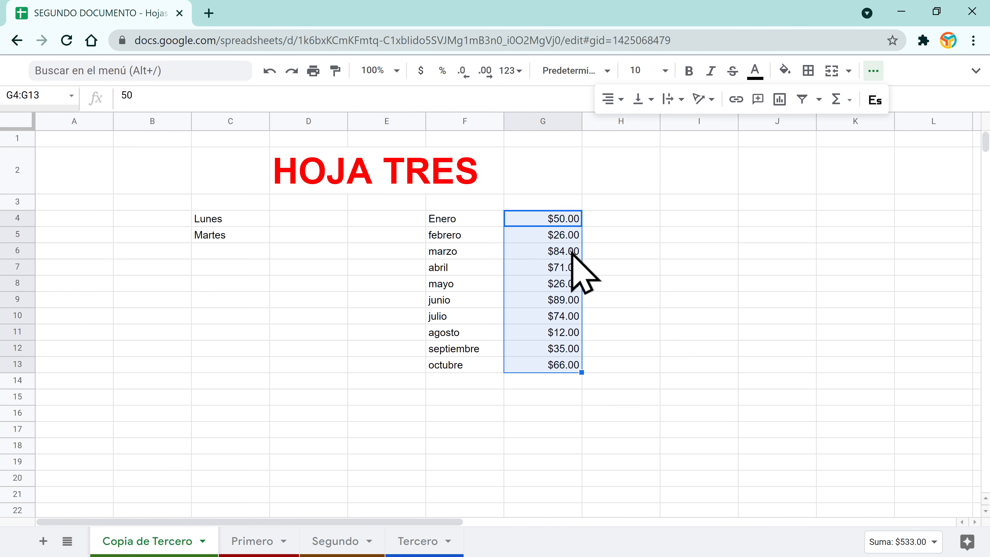
pyautogui.click(638, 286)
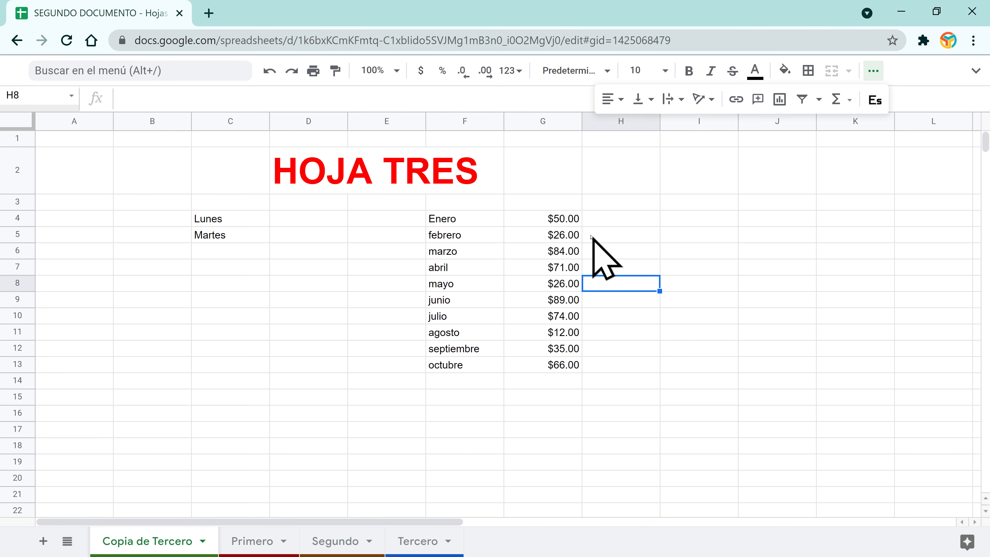
# Step: Enter 55 beside Lunes in D4 and 68 beside Martes in D5
pyautogui.click(303, 224)
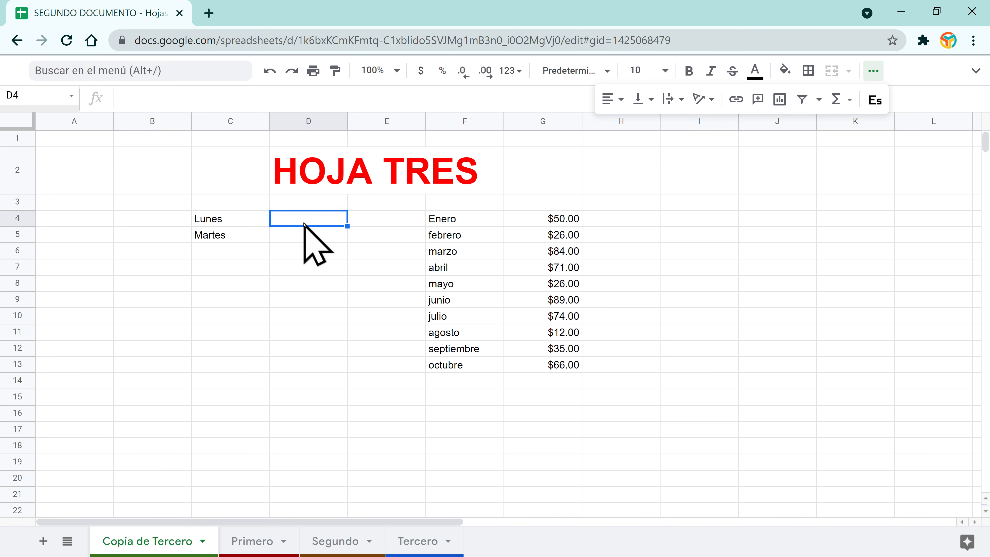
pyautogui.write('1')
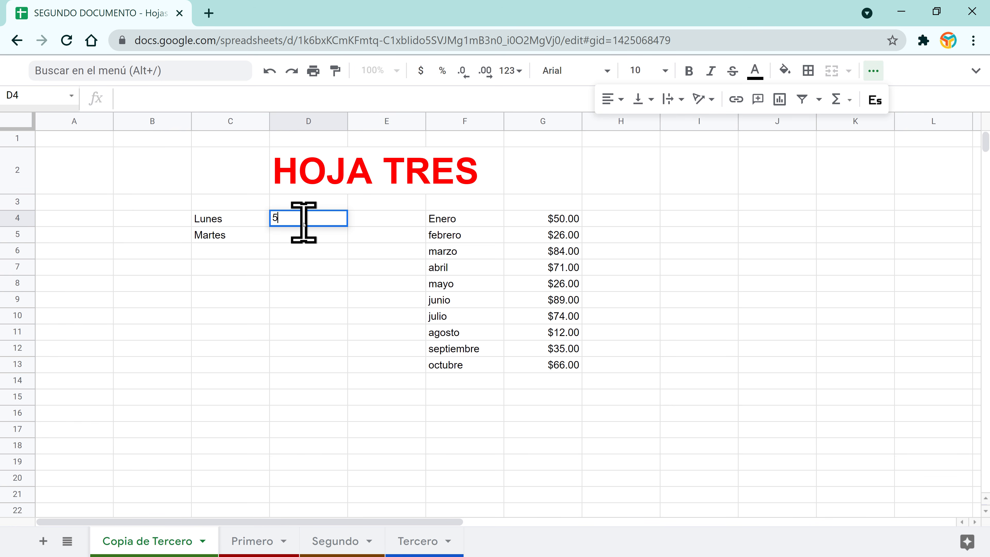
pyautogui.write('5')
pyautogui.press('Return')
pyautogui.click(304, 224)
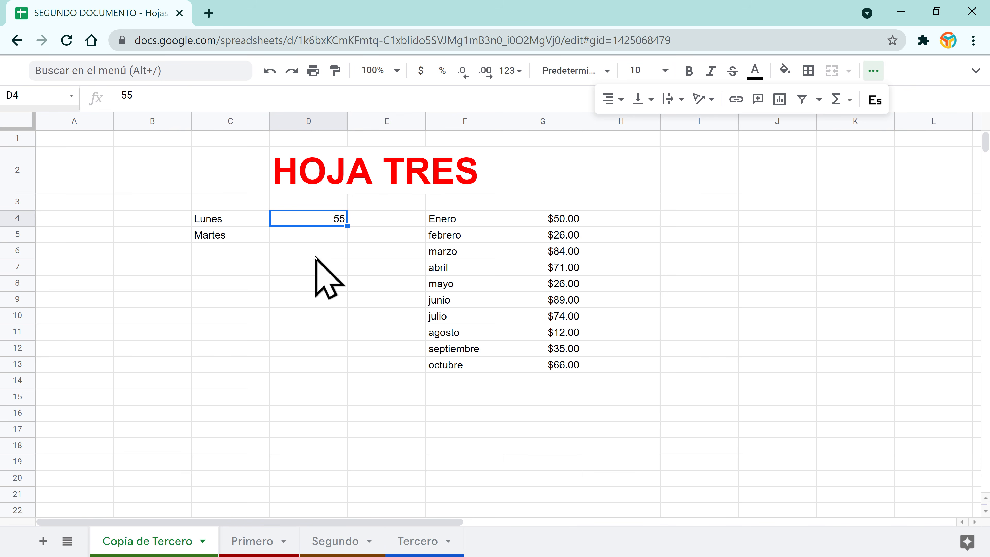
pyautogui.click(321, 231)
pyautogui.write('68')
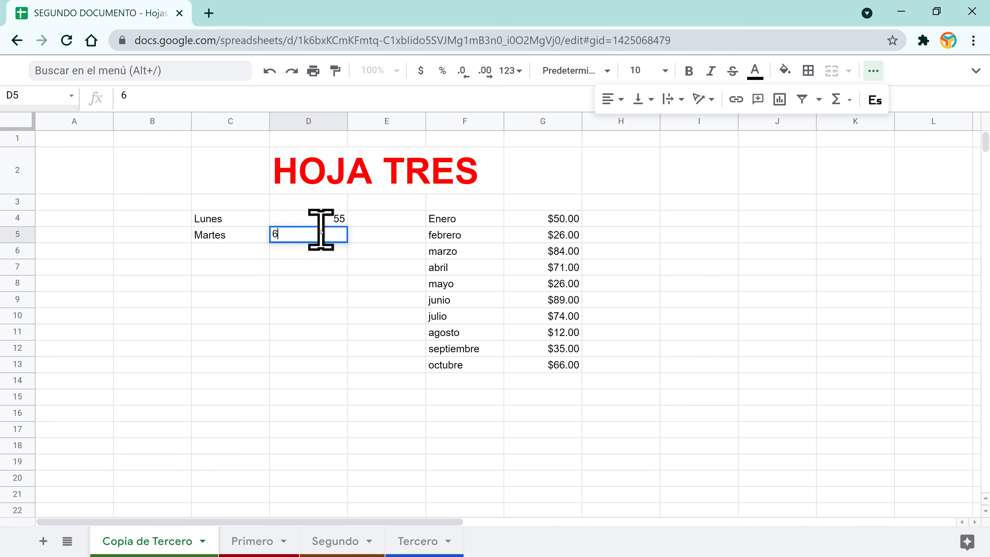
pyautogui.press('Return')
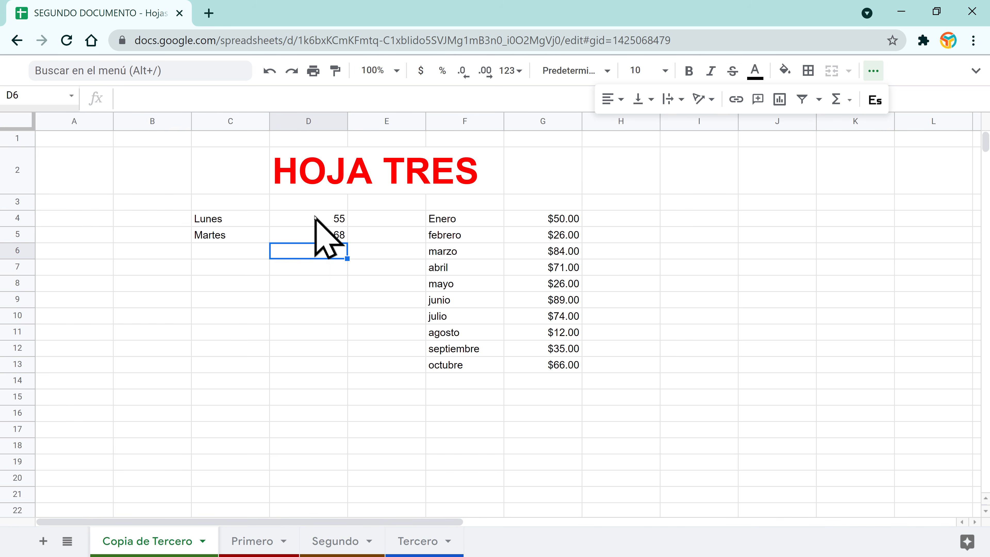
# Step: Add decimal places to D4:D5, then reduce them back to whole numbers
pyautogui.moveTo(315, 216); pyautogui.dragTo(318, 238)
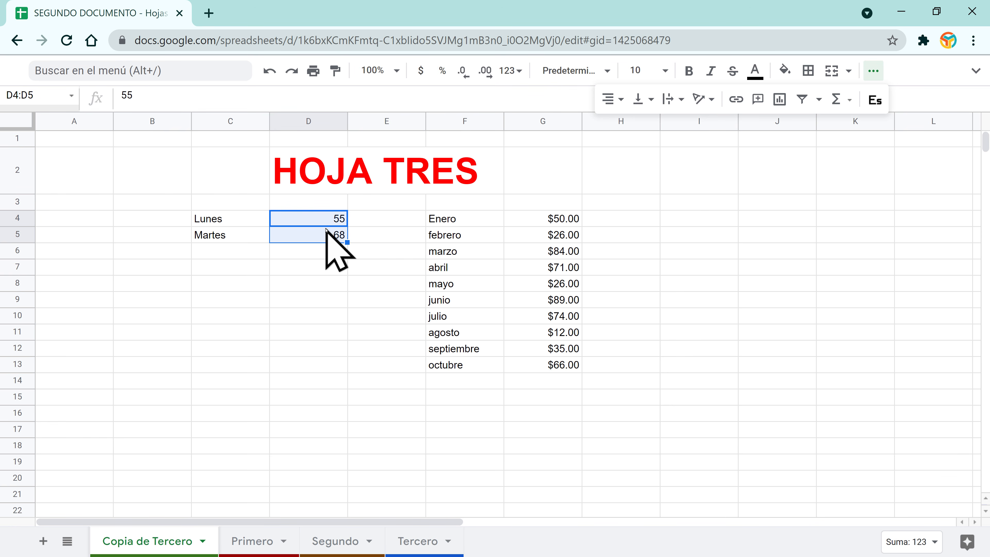
pyautogui.click(485, 71)
pyautogui.click(485, 77)
pyautogui.click(485, 77)
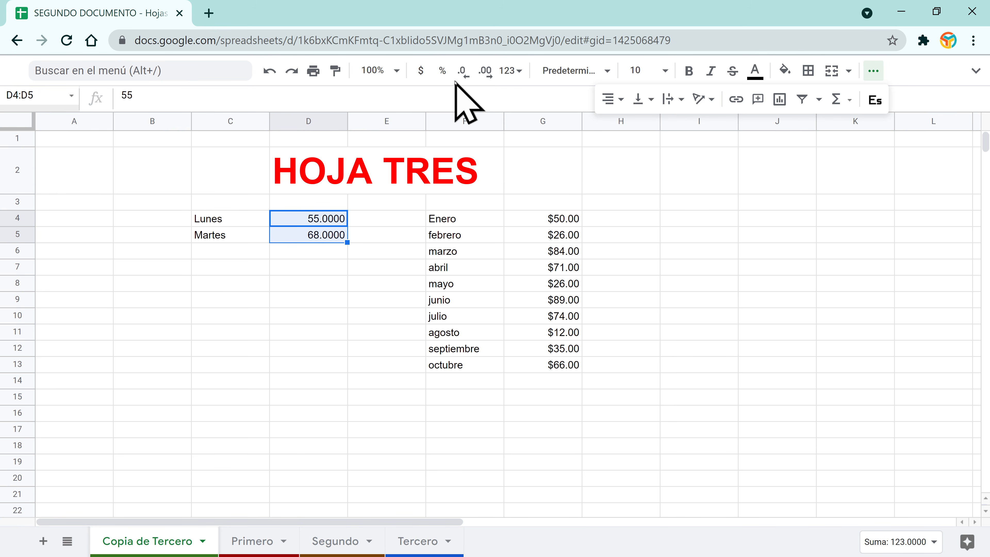
pyautogui.click(462, 71)
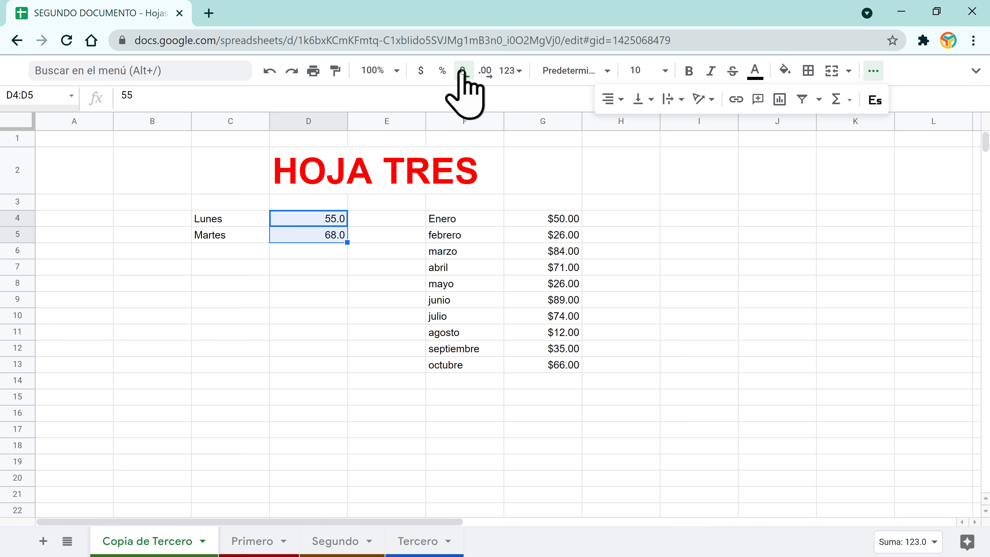
pyautogui.click(462, 72)
pyautogui.click(340, 221)
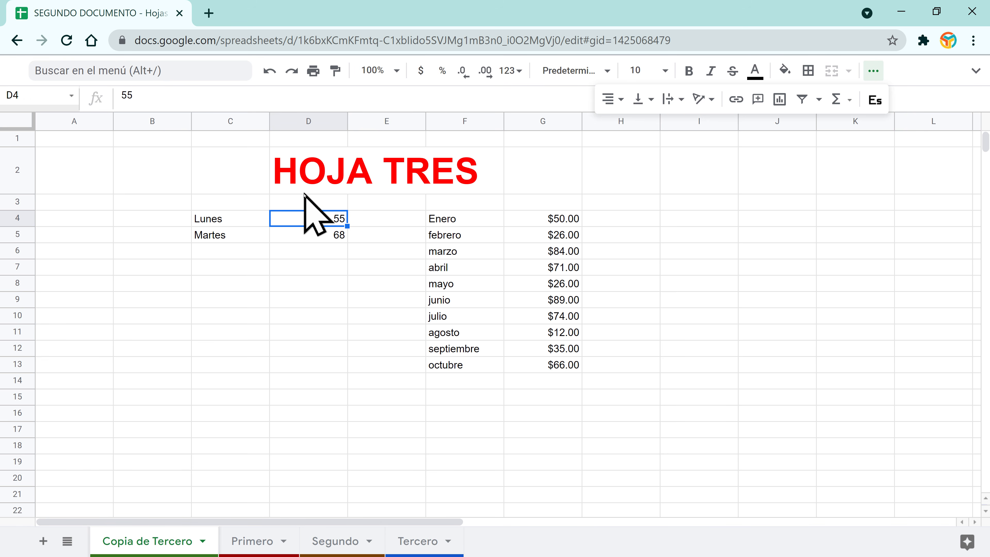
# Step: Change the Lunes value in D4 to 55.658974
pyautogui.click(163, 94)
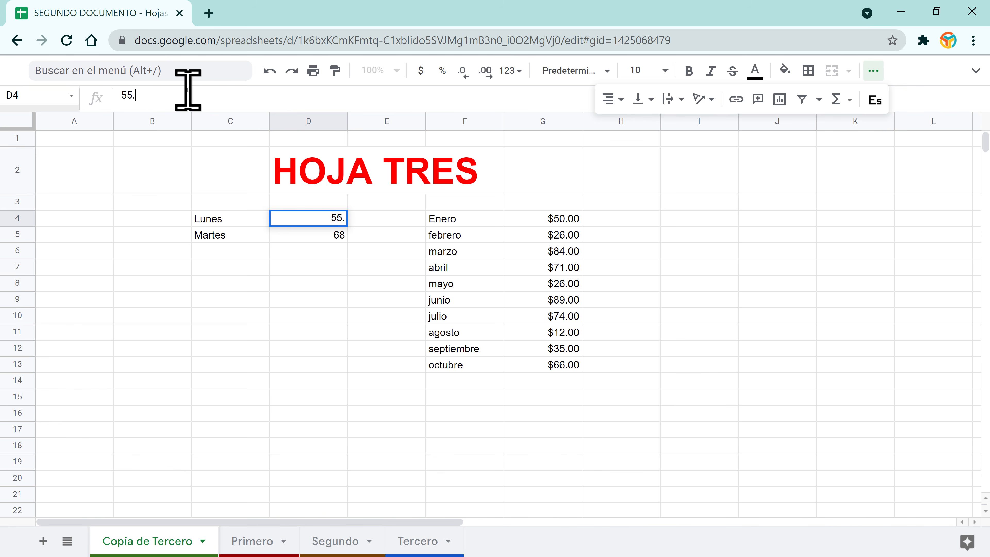
pyautogui.press('Return')
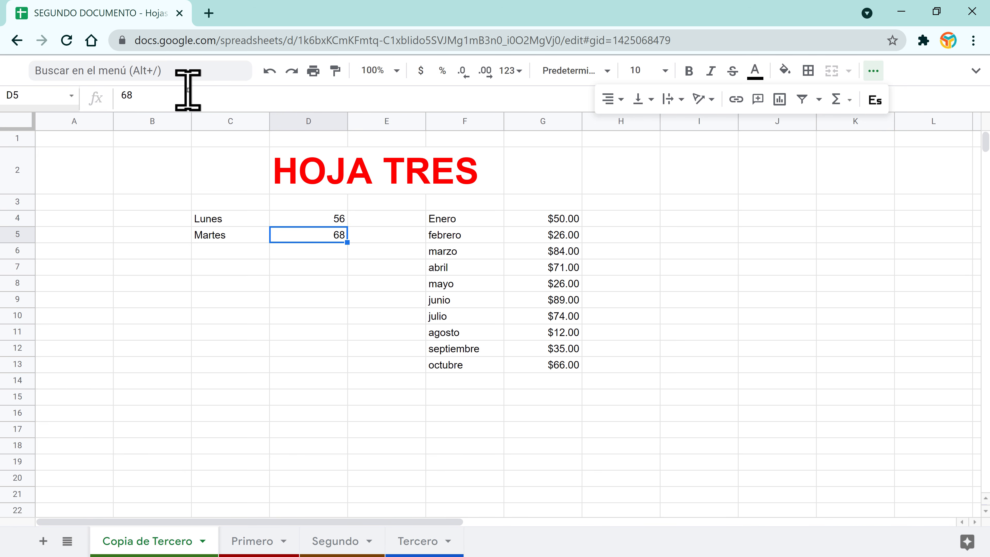
pyautogui.click(338, 219)
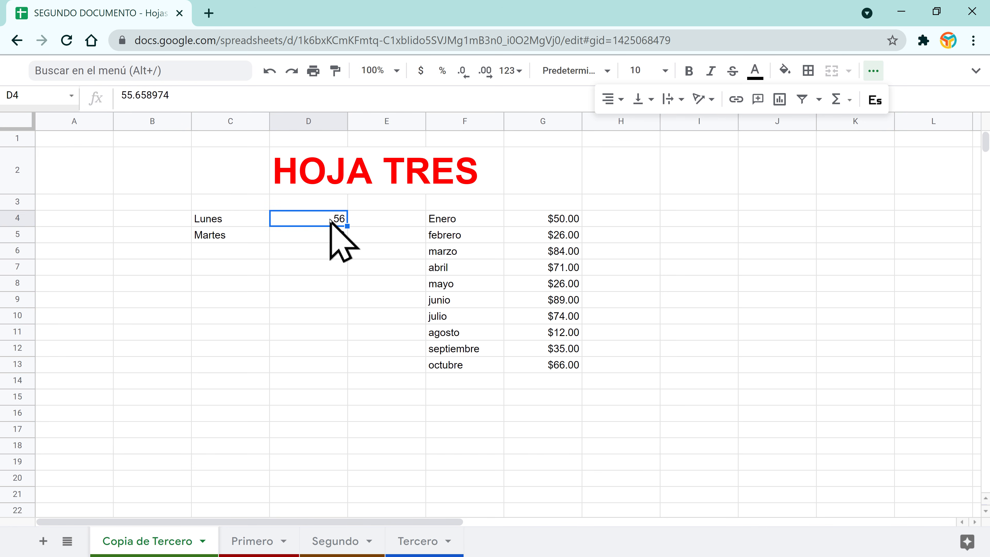
# Step: Increase D4's decimals to show all six digits, then trim the trailing zeros
pyautogui.click(485, 76)
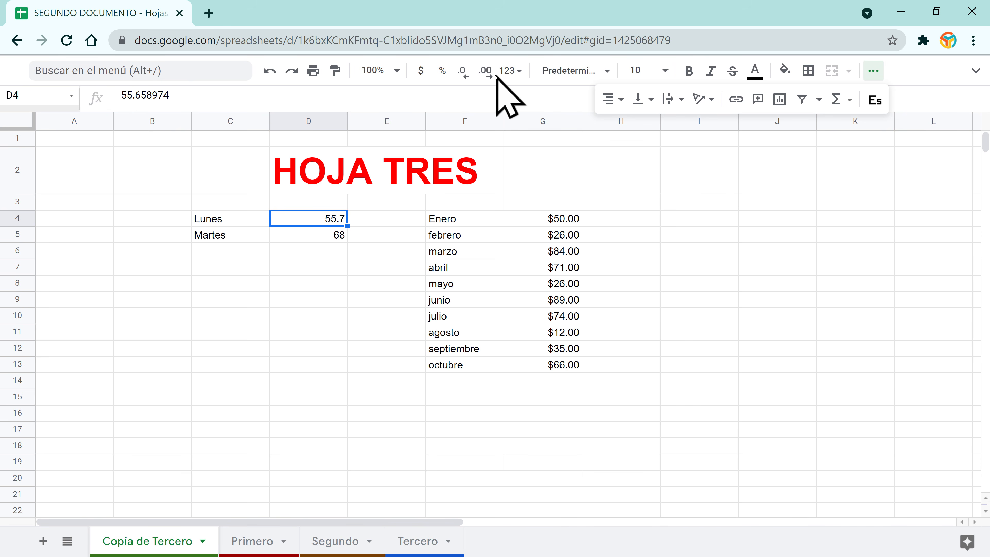
pyautogui.click(485, 71)
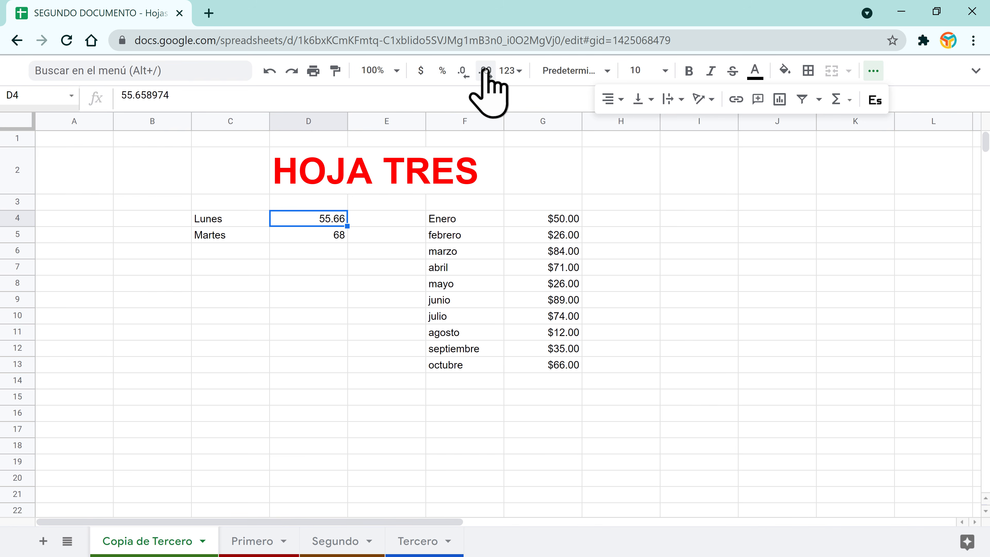
pyautogui.click(485, 70)
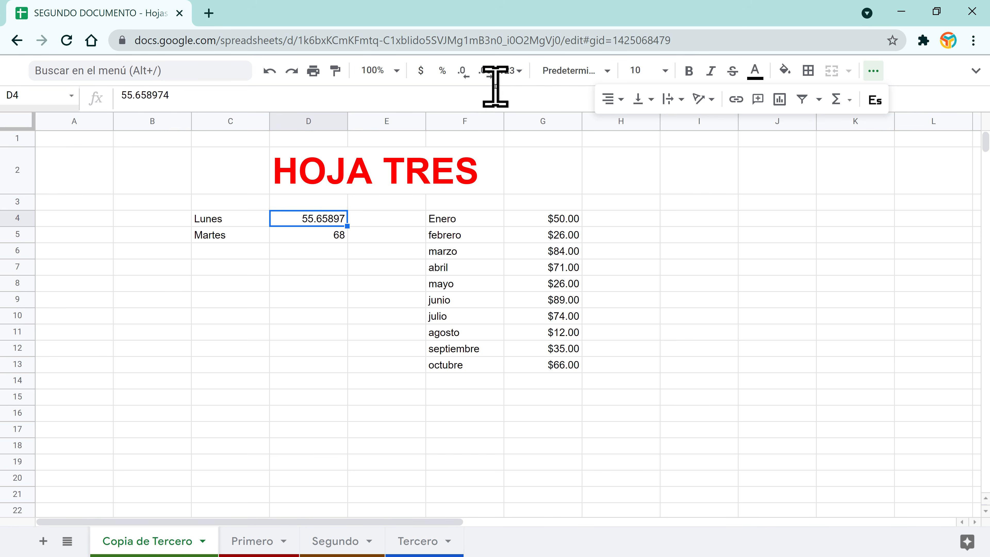
pyautogui.click(485, 71)
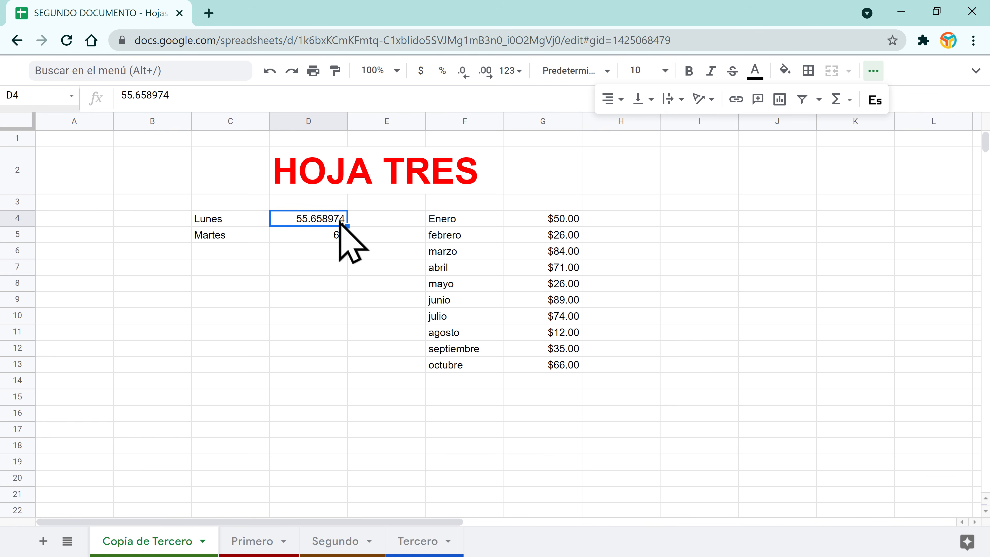
pyautogui.click(487, 72)
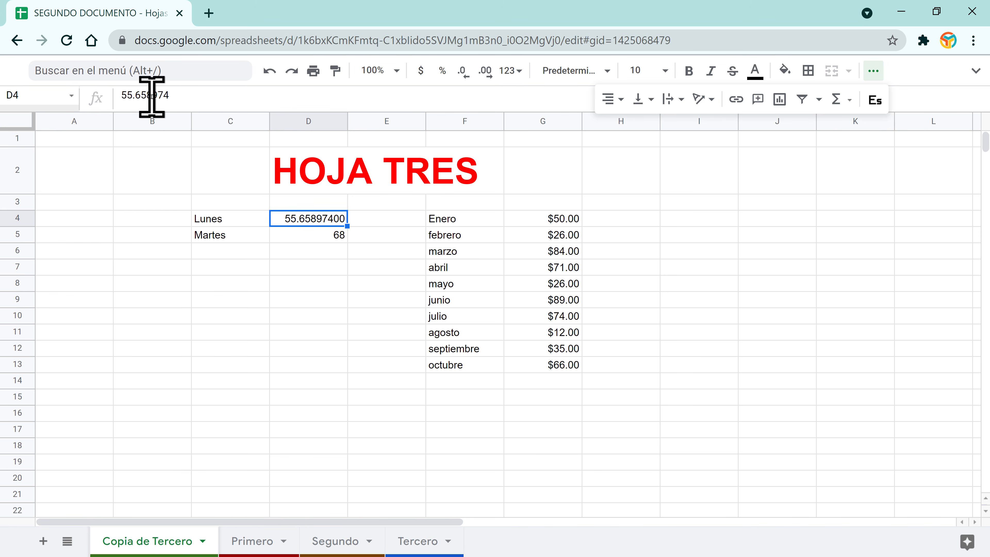
pyautogui.doubleClick(464, 77)
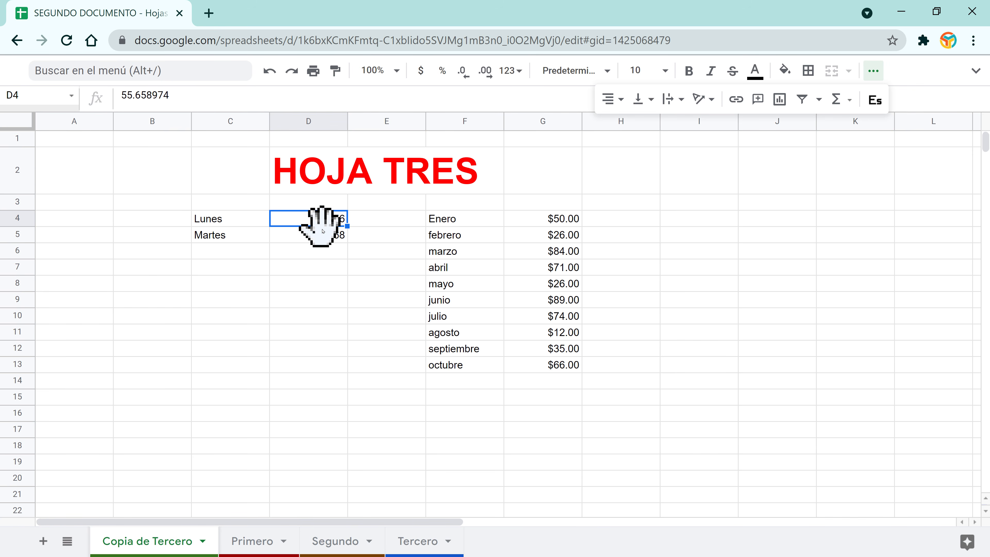
# Step: Look through the number formats, then enter 25 as the Martes value in D5
pyautogui.click(511, 71)
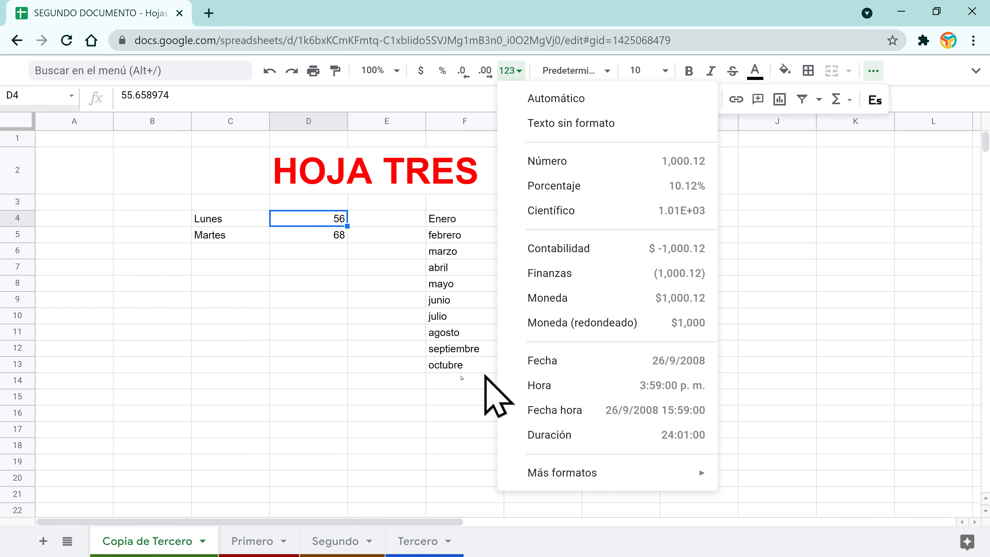
pyautogui.click(345, 368)
pyautogui.click(317, 234)
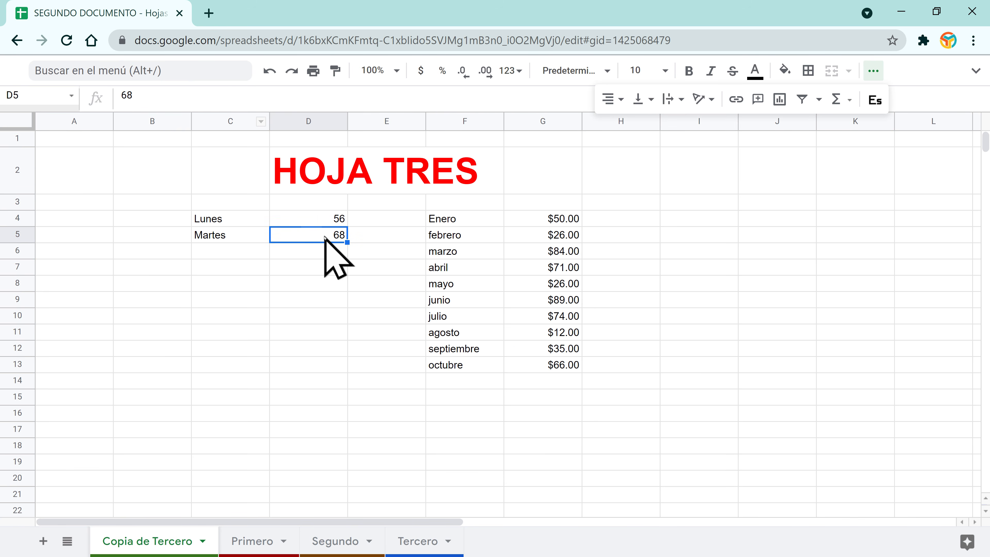
pyautogui.write('25')
pyautogui.press('Return')
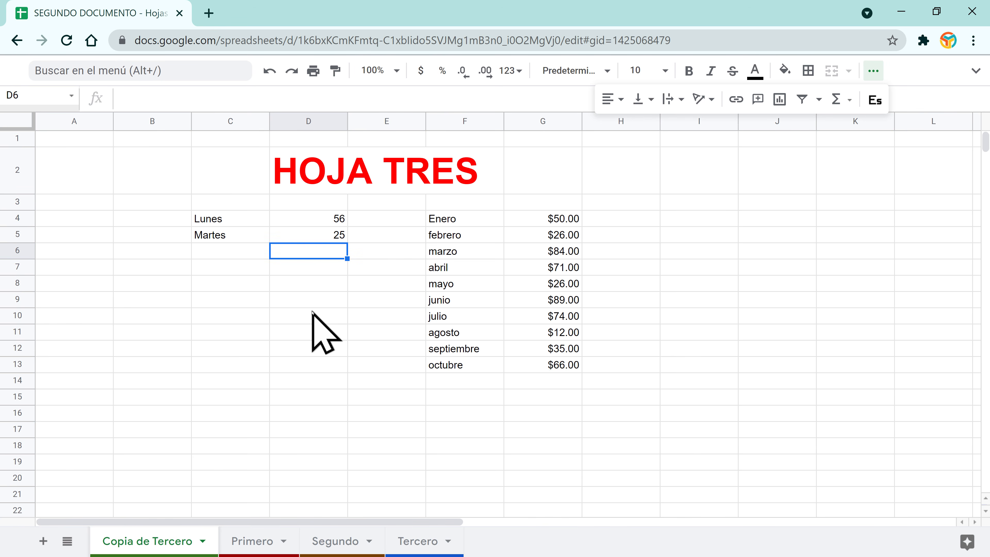
# Step: Format D5 as a Fecha date so it reads 24/1/1900
pyautogui.click(329, 234)
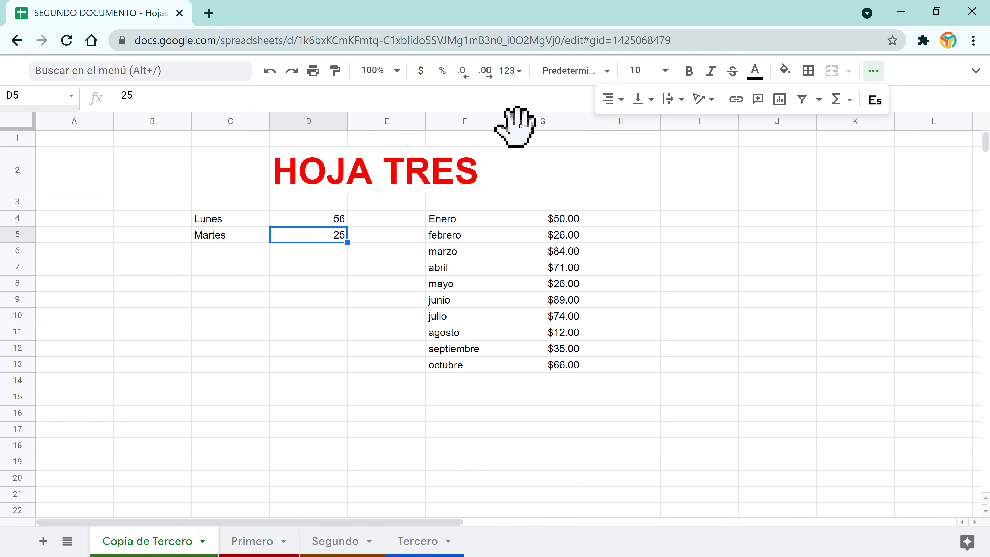
pyautogui.click(514, 72)
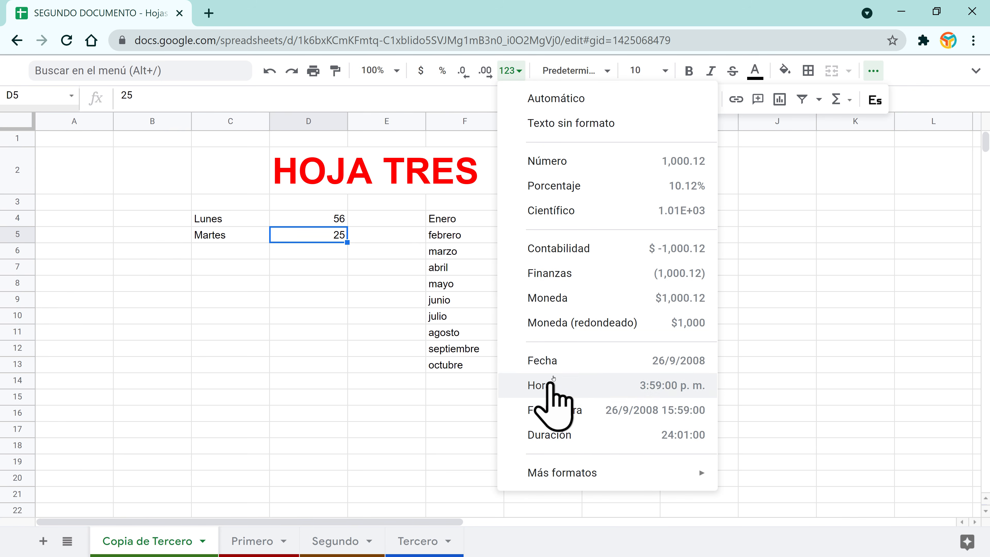
pyautogui.click(558, 360)
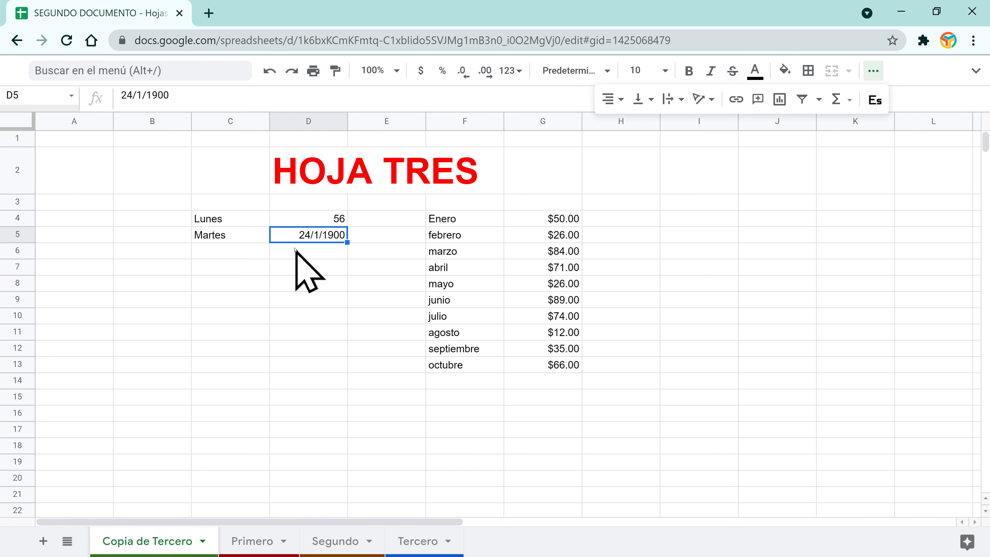
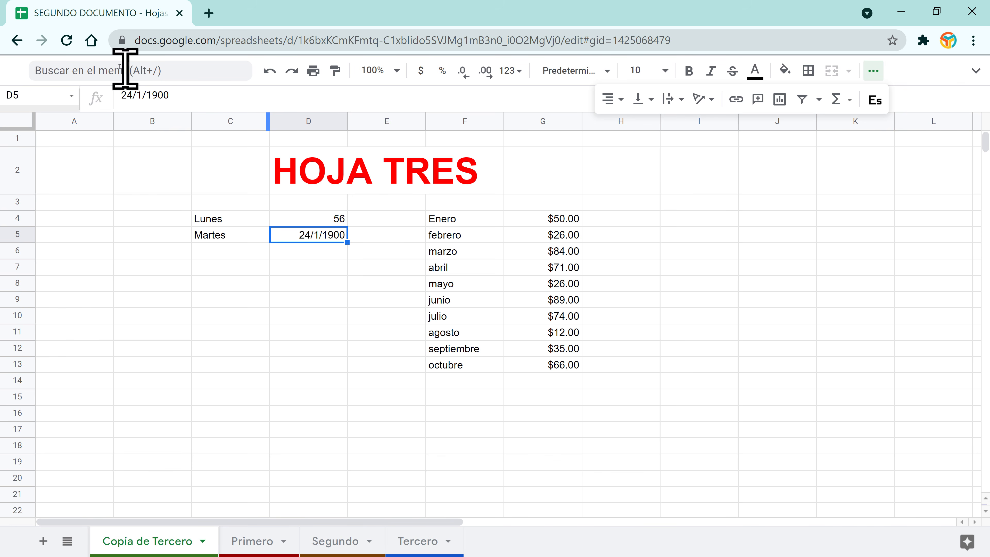
# Step: Revert D5's date, enter 11, and format it as a Hora time
pyautogui.click(269, 71)
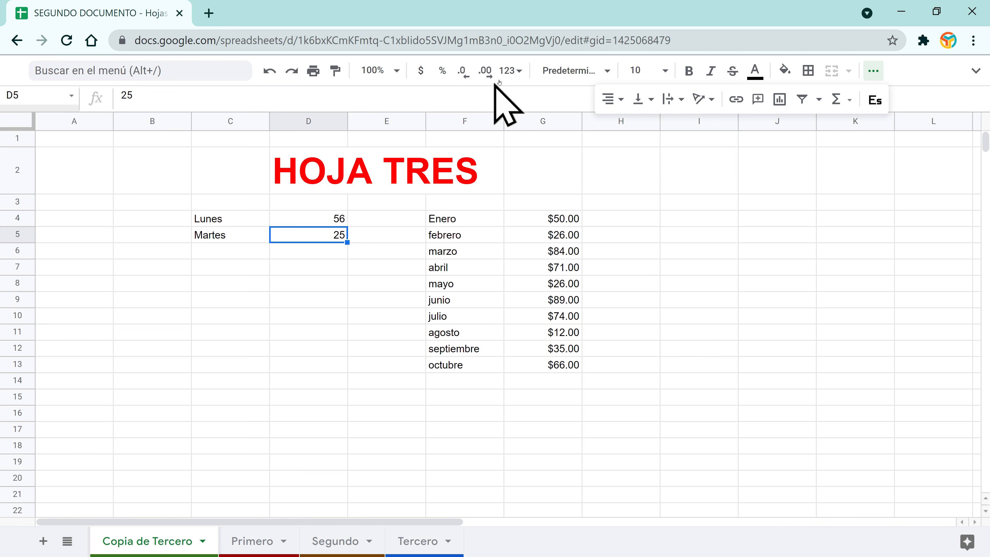
pyautogui.click(511, 71)
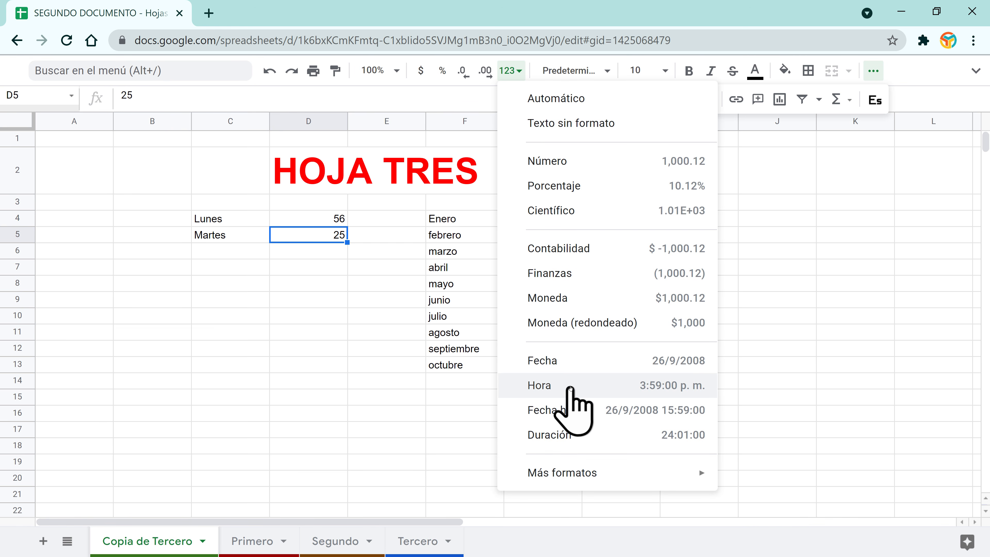
pyautogui.click(308, 242)
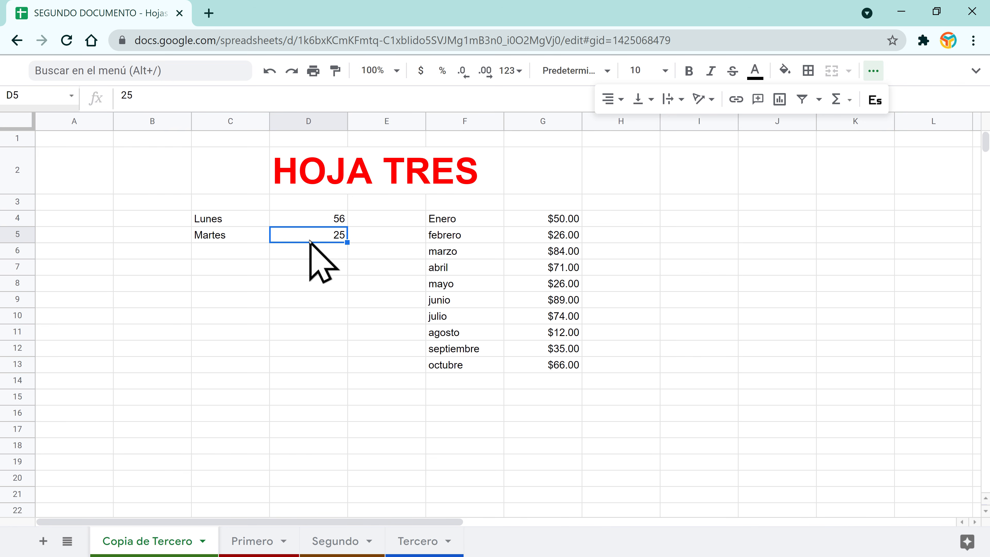
pyautogui.write('11')
pyautogui.click(310, 240)
pyautogui.click(510, 71)
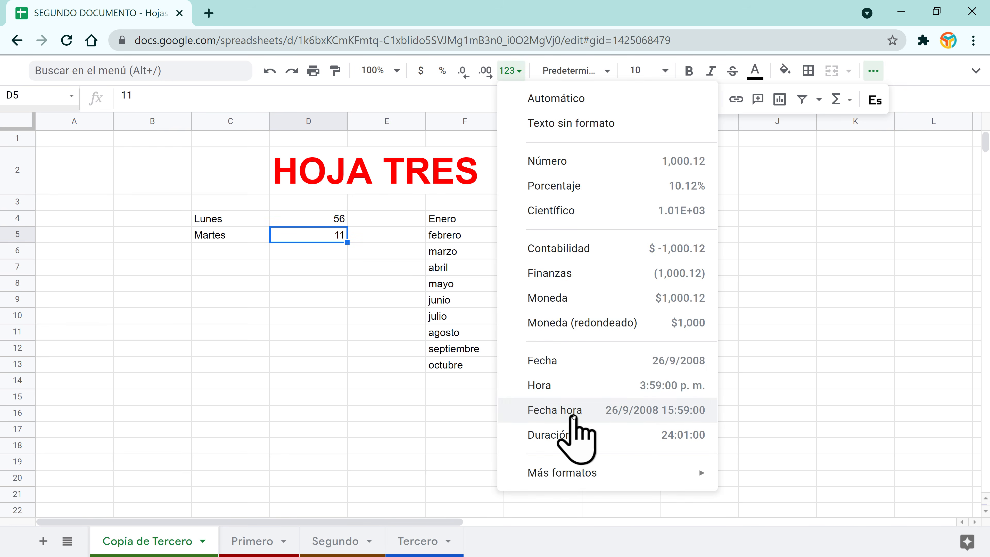
pyautogui.click(576, 391)
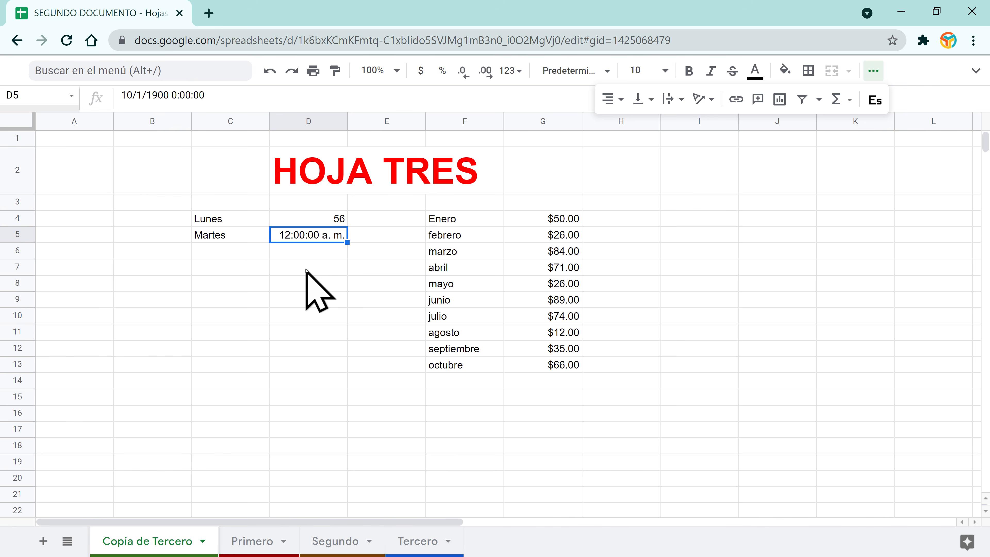
# Step: Clear D5's value, then browse the number formats without applying one
pyautogui.press('Delete')
pyautogui.click(331, 218)
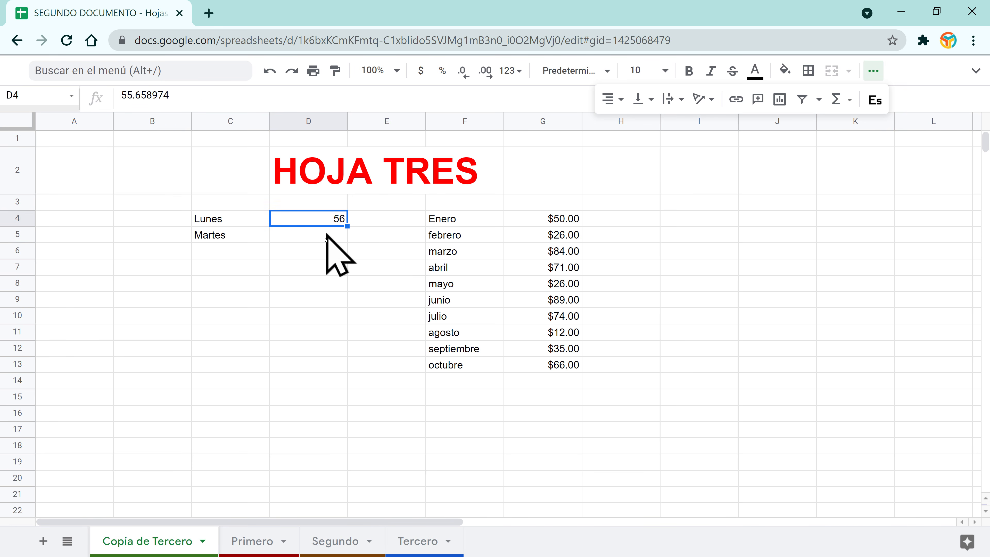
pyautogui.click(687, 218)
pyautogui.click(511, 71)
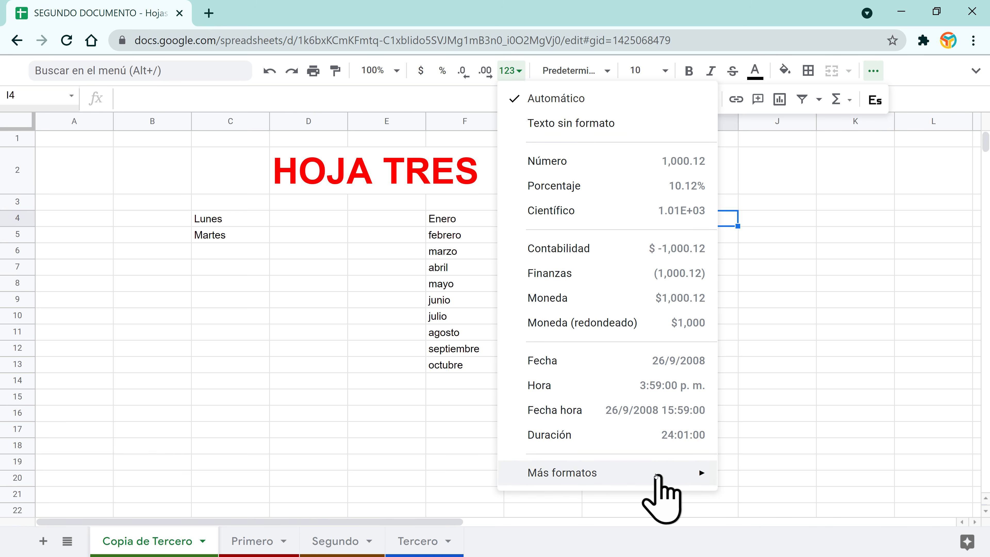
pyautogui.moveTo(655, 473)
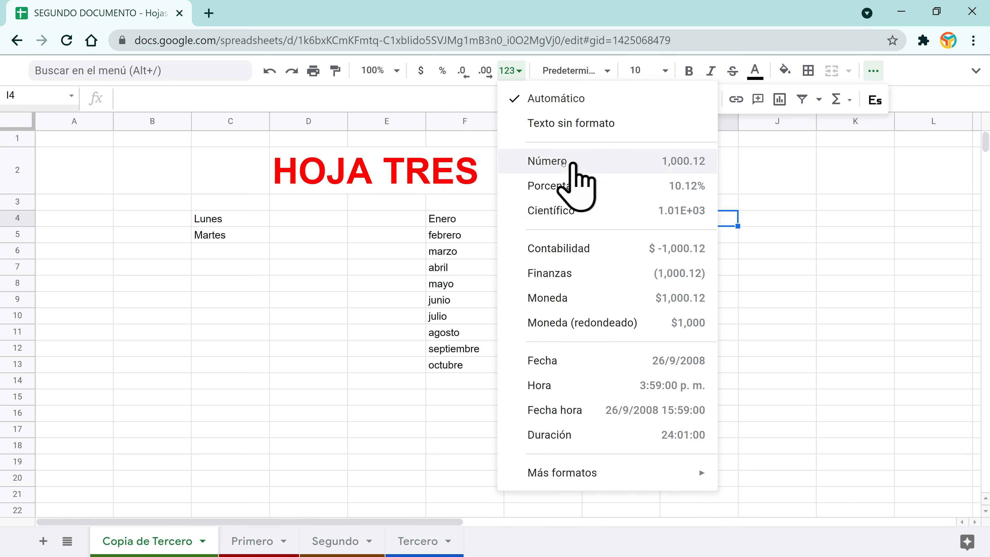
pyautogui.click(375, 214)
pyautogui.click(437, 219)
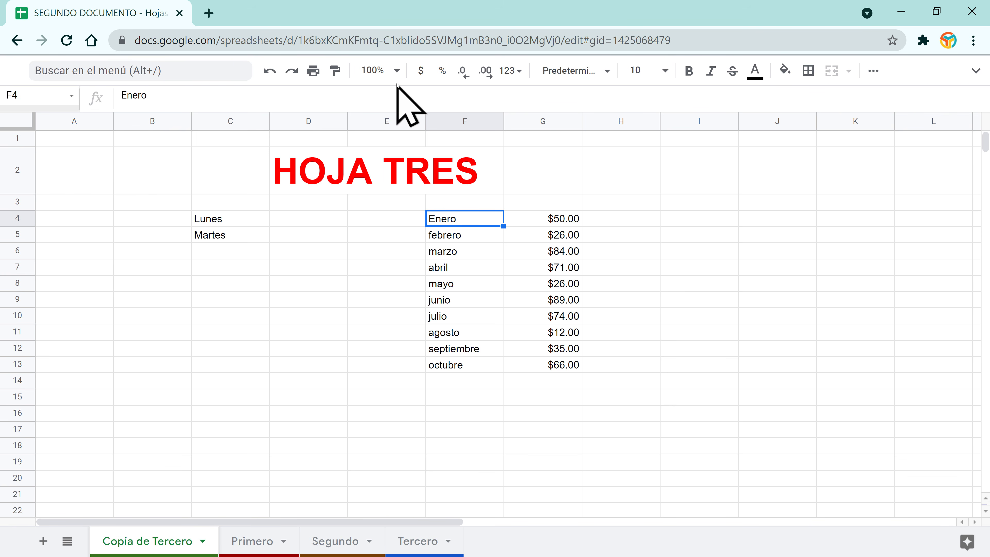
# Step: Zoom the sheet to 150% and delete the empty columns A and B
pyautogui.click(389, 71)
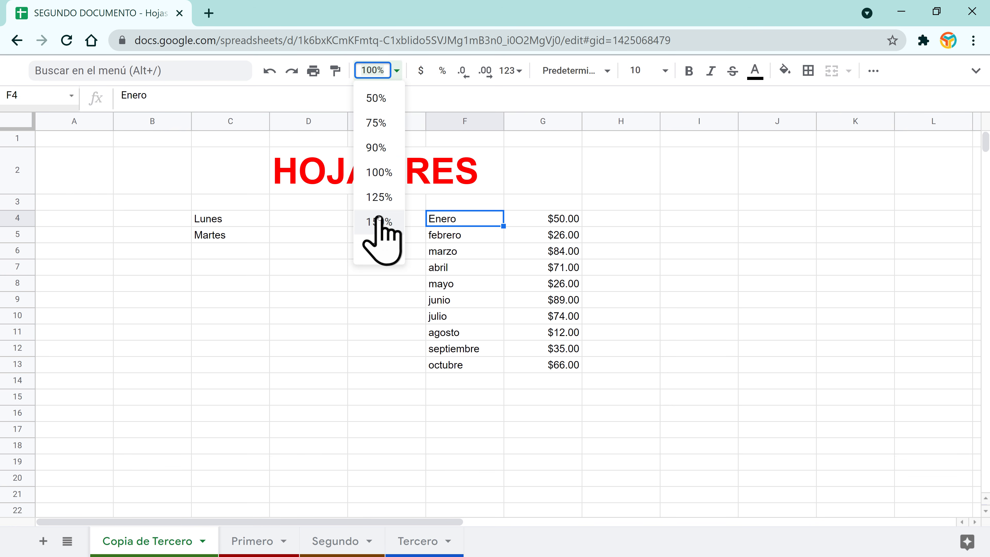
pyautogui.click(390, 222)
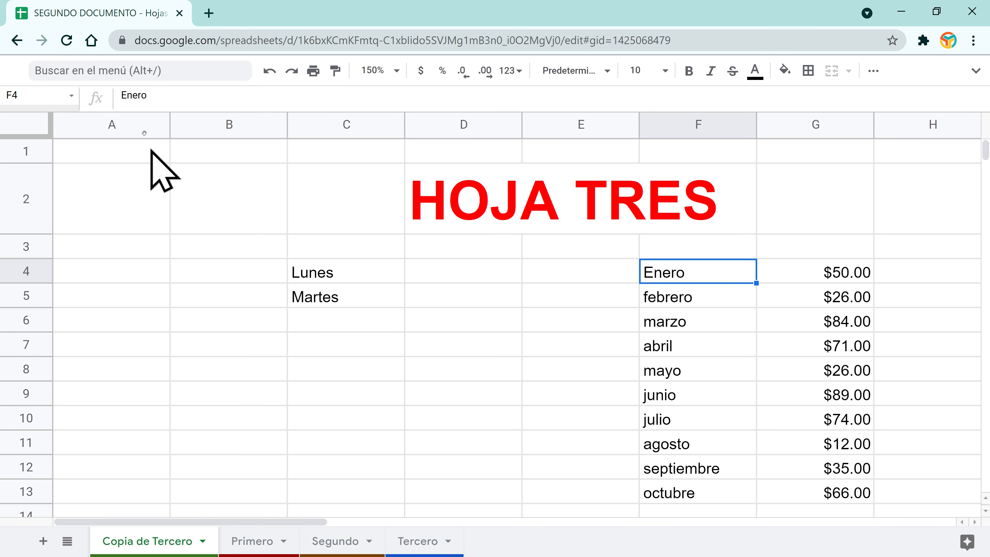
pyautogui.moveTo(126, 124); pyautogui.dragTo(210, 125)
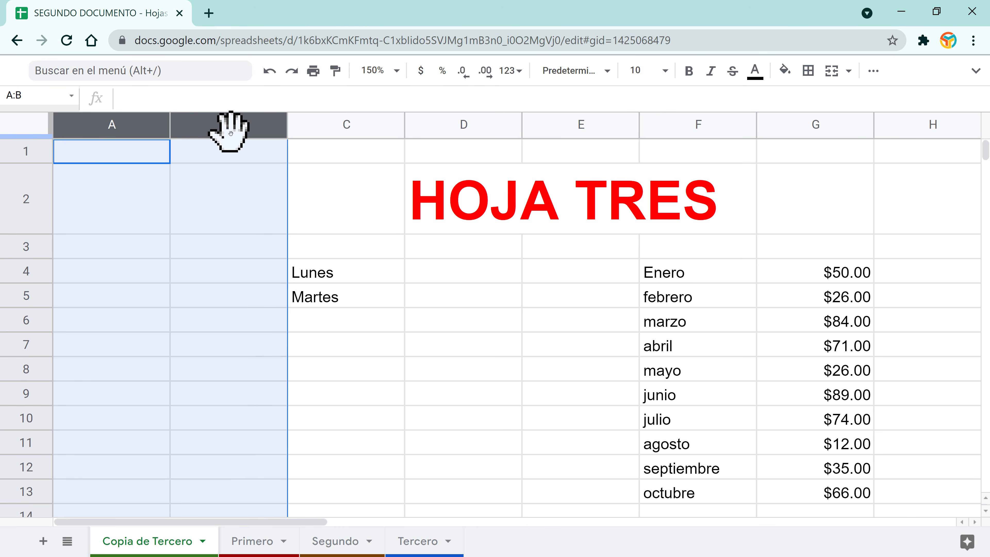
pyautogui.rightClick(238, 122)
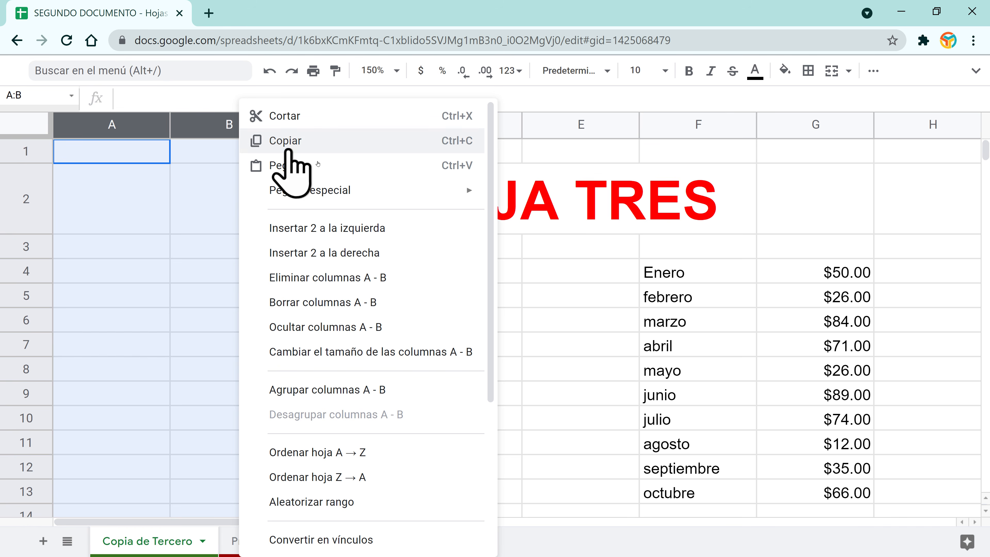
pyautogui.click(369, 278)
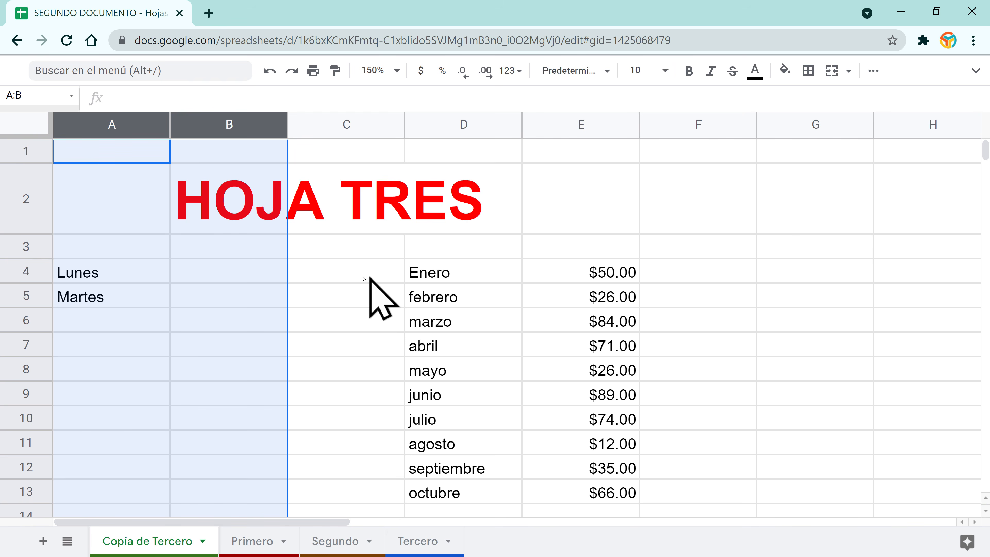
# Step: Narrow the new column A and select the month names Enero to octubre
pyautogui.click(221, 272)
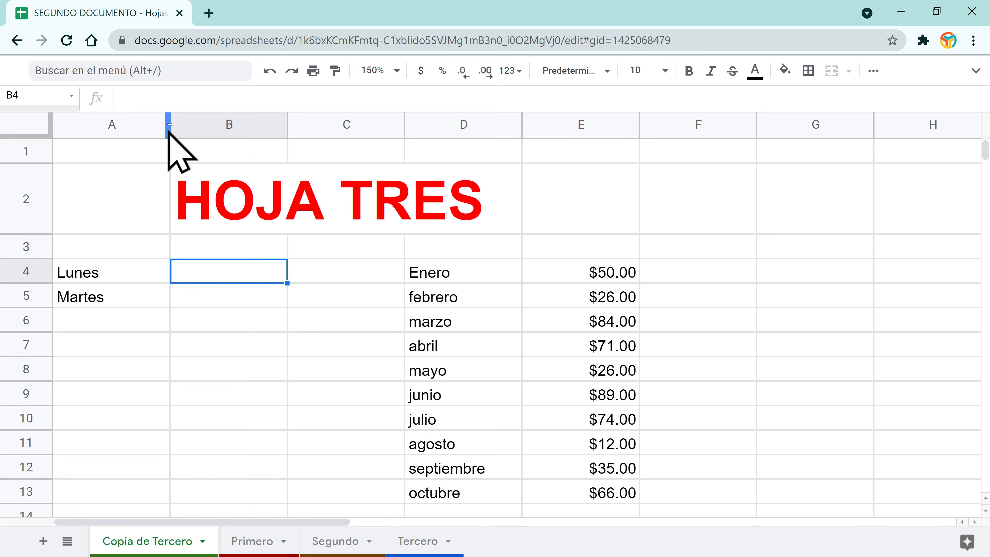
pyautogui.moveTo(169, 124); pyautogui.dragTo(109, 124)
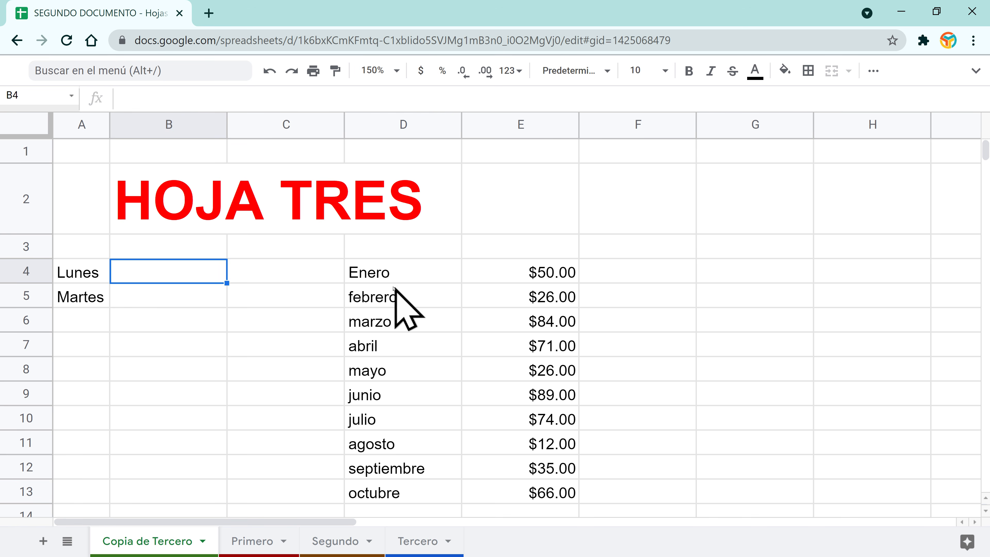
pyautogui.click(382, 270)
pyautogui.moveTo(393, 275); pyautogui.dragTo(400, 507)
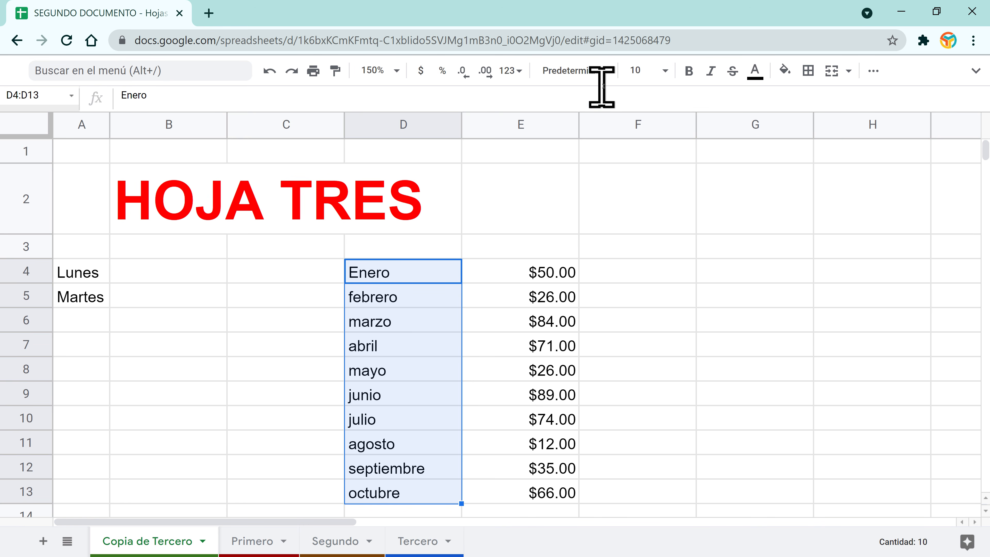
pyautogui.click(612, 71)
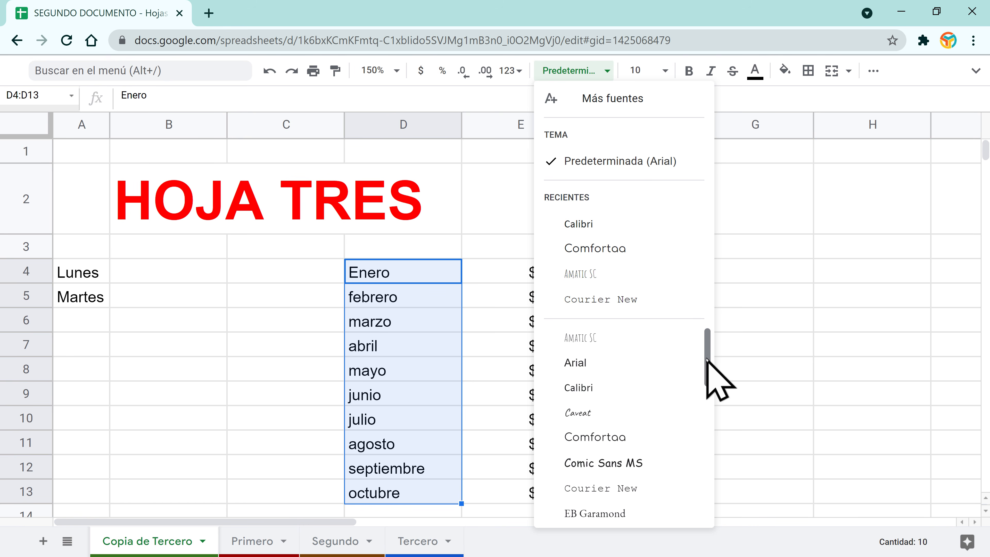
pyautogui.moveTo(707, 360); pyautogui.dragTo(697, 500)
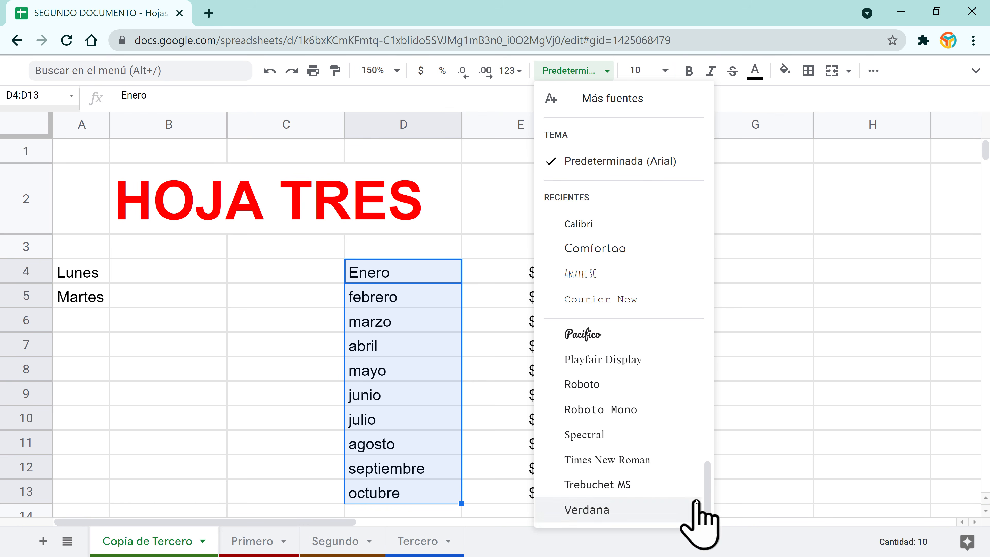
pyautogui.click(583, 335)
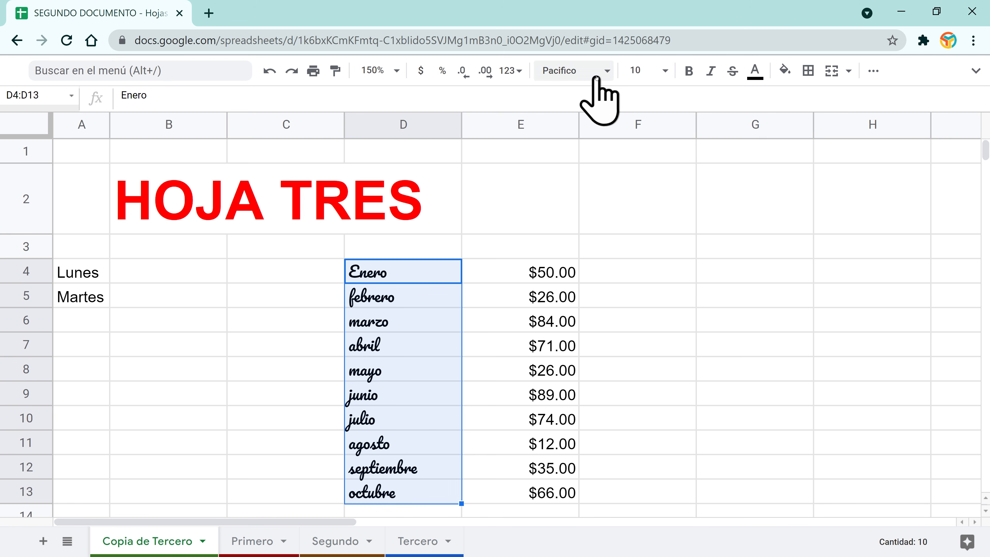
pyautogui.click(664, 74)
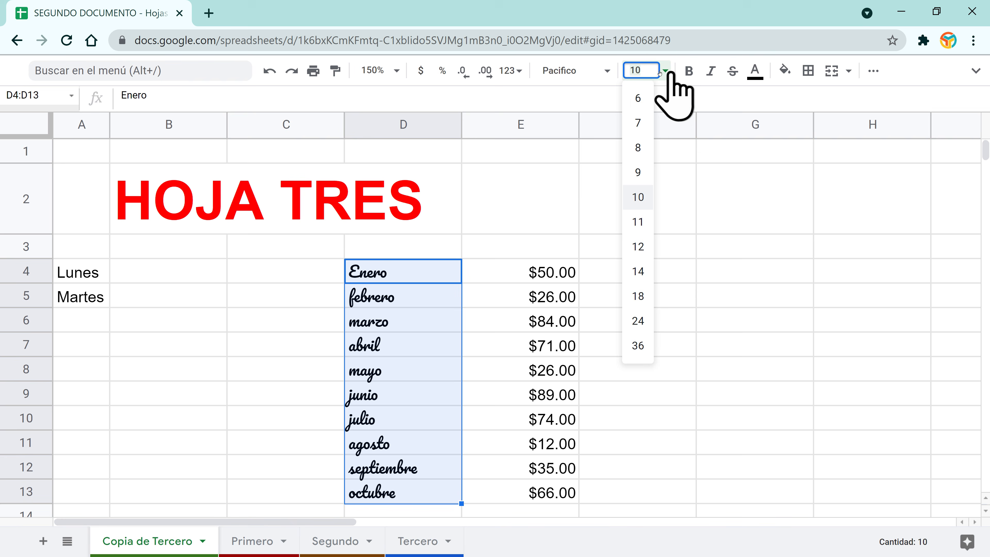
pyautogui.click(608, 74)
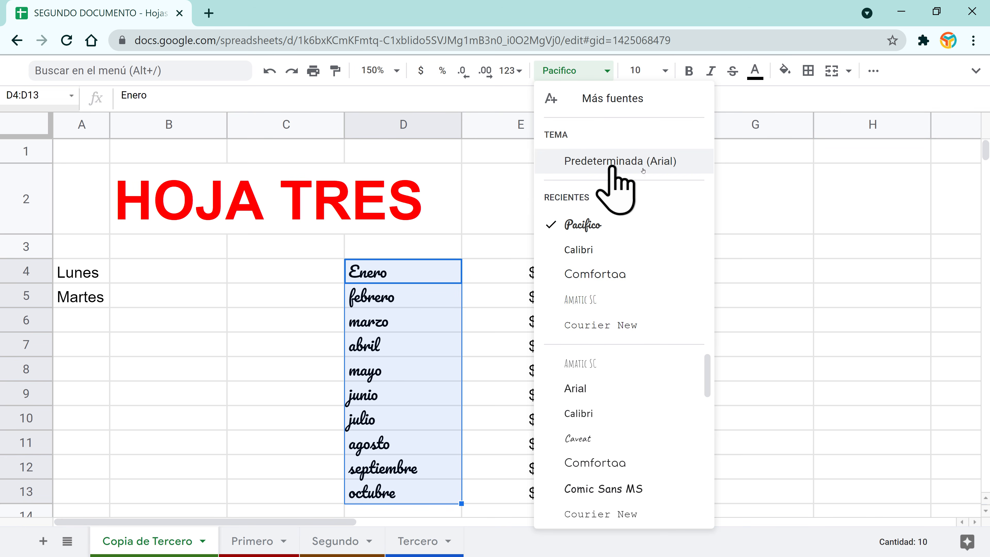
pyautogui.click(661, 163)
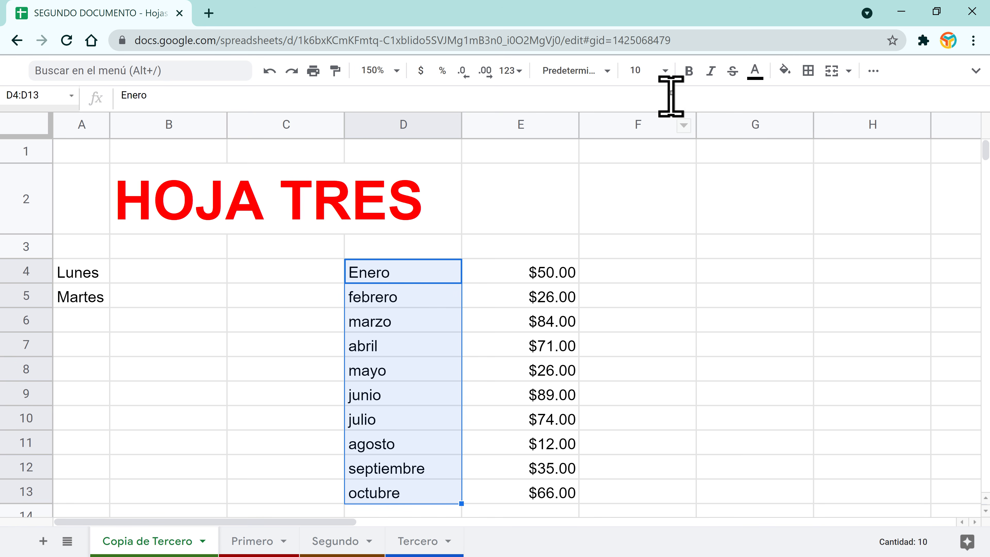
pyautogui.click(663, 72)
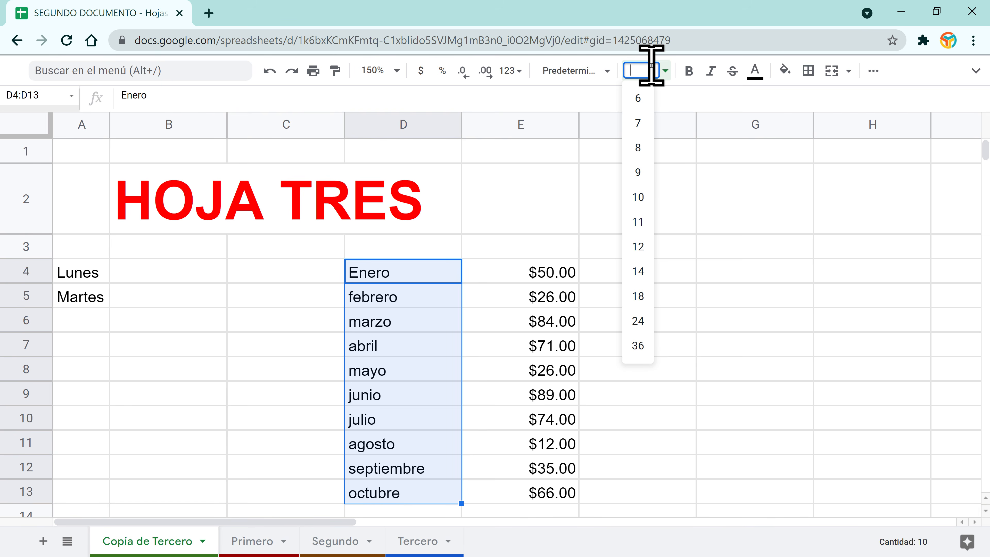
pyautogui.press('Return')
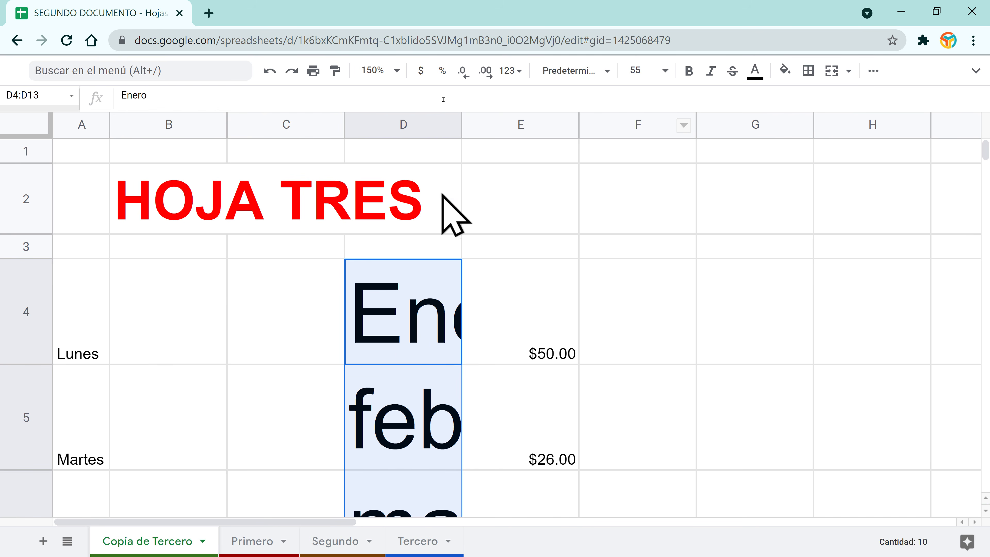
pyautogui.doubleClick(460, 123)
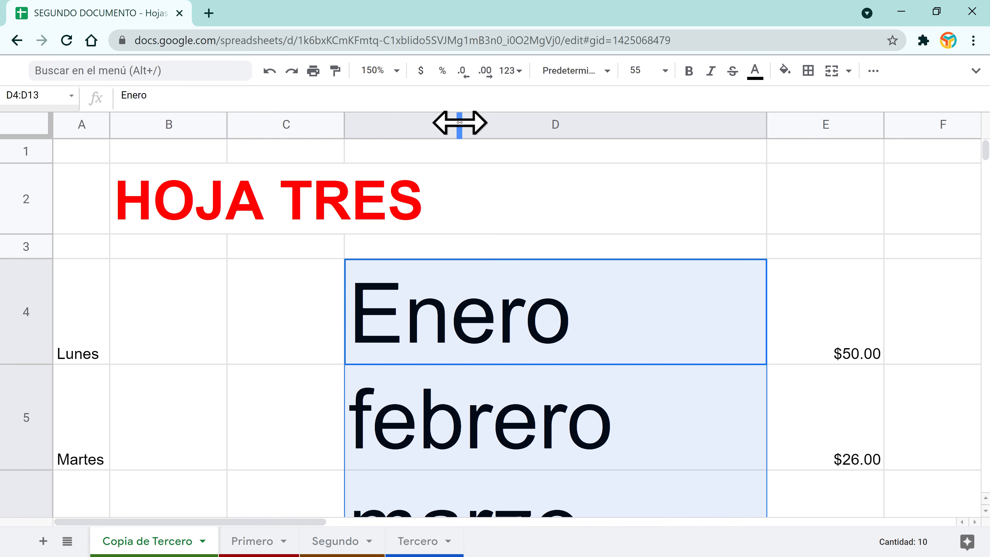
pyautogui.click(576, 383)
pyautogui.click(431, 299)
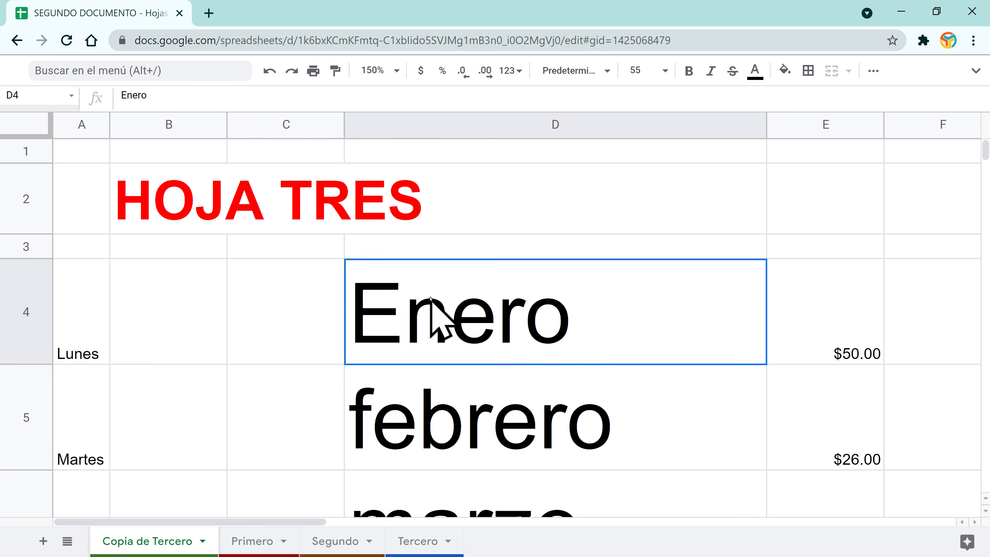
pyautogui.scroll(-5, 548, 407)
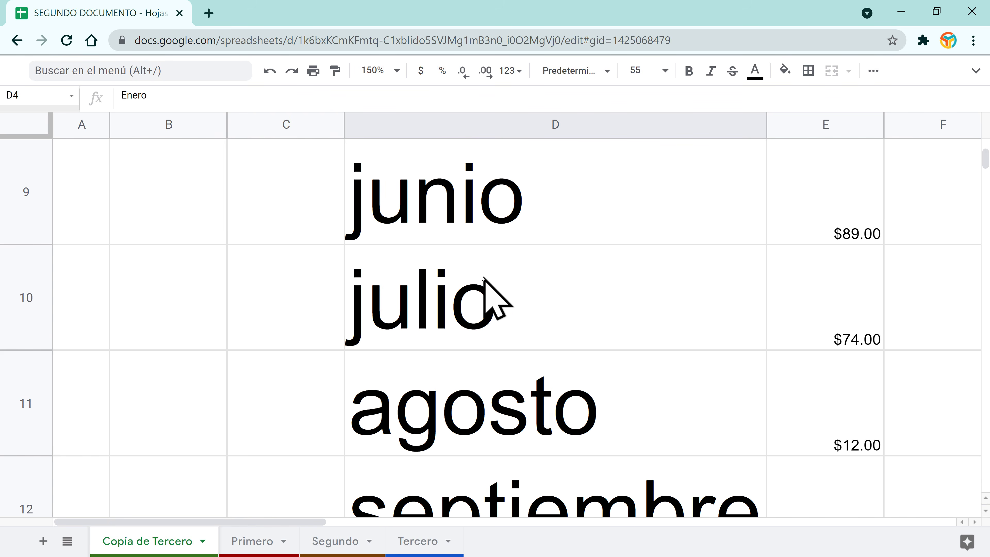
pyautogui.scroll(5, 484, 278)
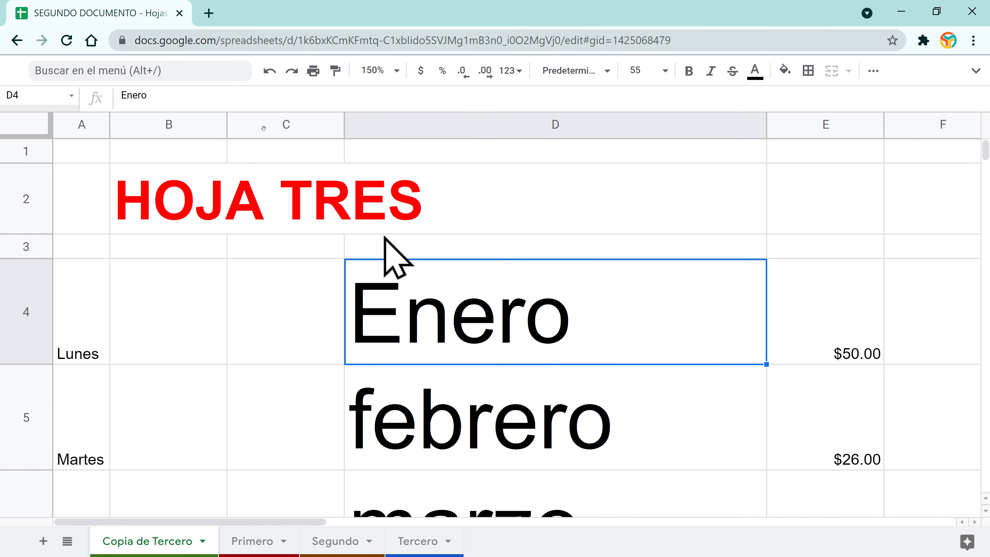
pyautogui.click(268, 71)
pyautogui.click(269, 71)
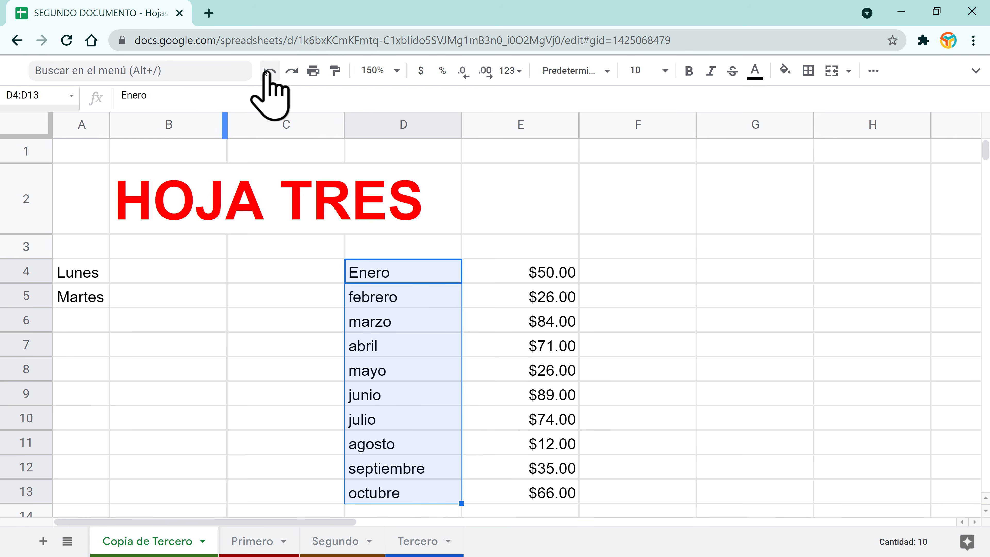
# Step: Set the HOJA TRES title in B2 to font size 18
pyautogui.click(412, 295)
pyautogui.click(405, 278)
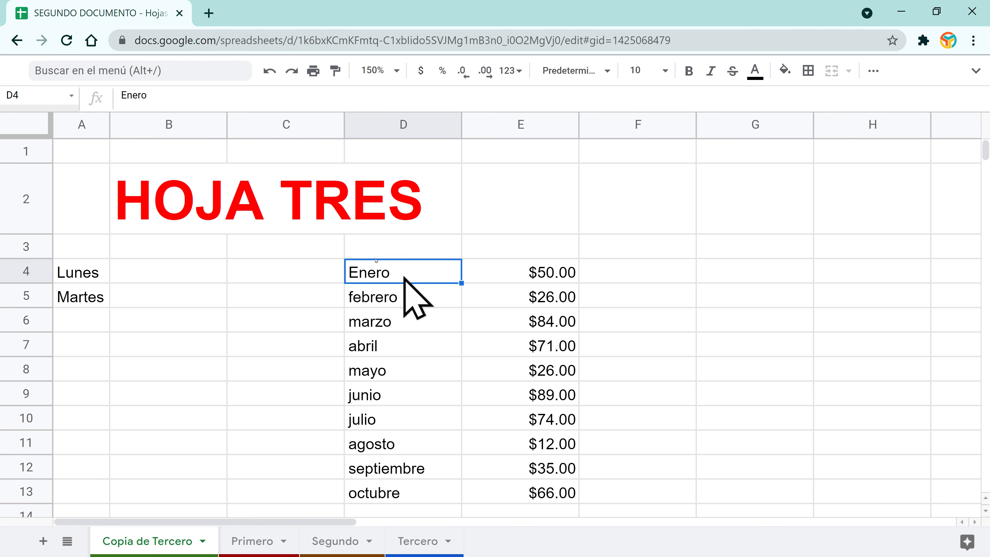
pyautogui.click(165, 195)
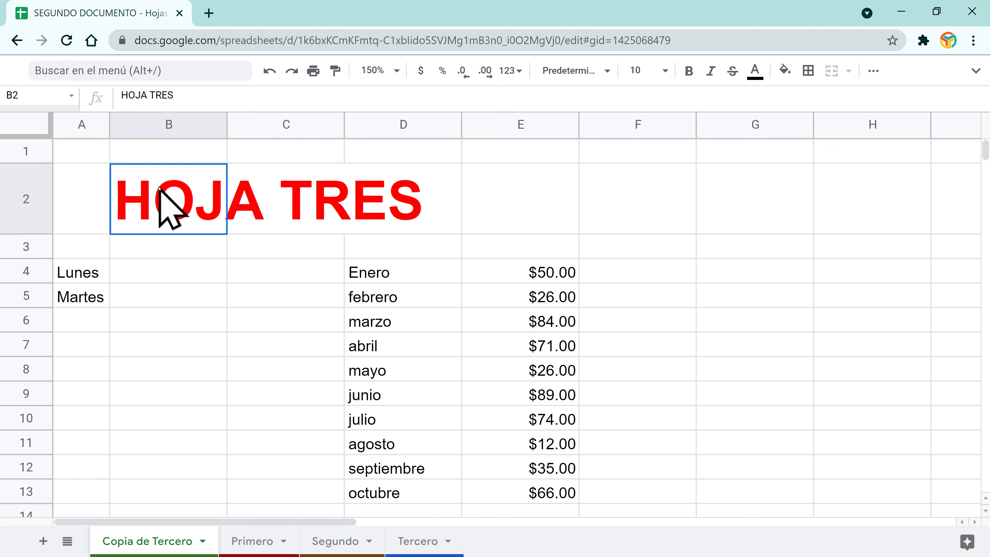
pyautogui.click(665, 70)
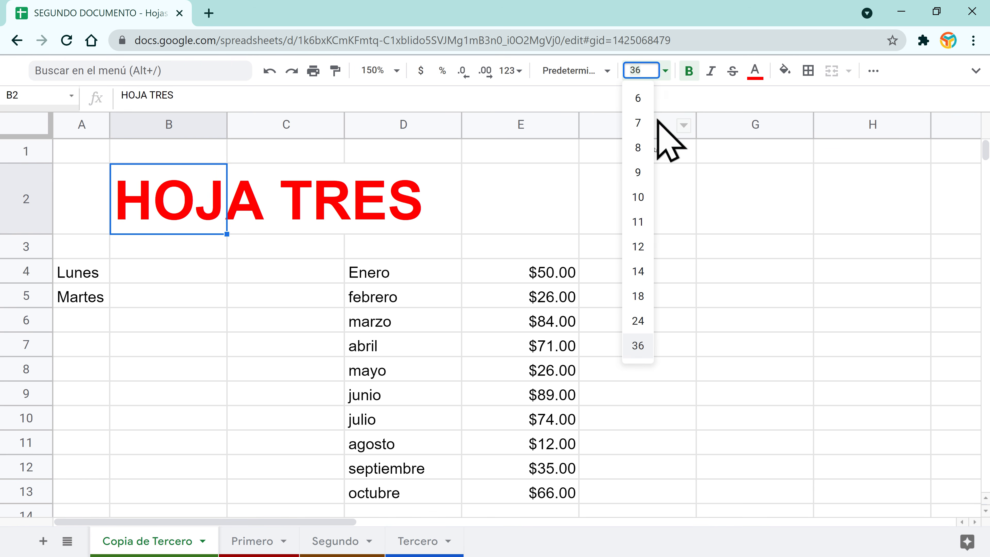
pyautogui.click(638, 295)
# Step: Toggle bold, italic and strikethrough on the month names, leaving each turned off
pyautogui.click(385, 249)
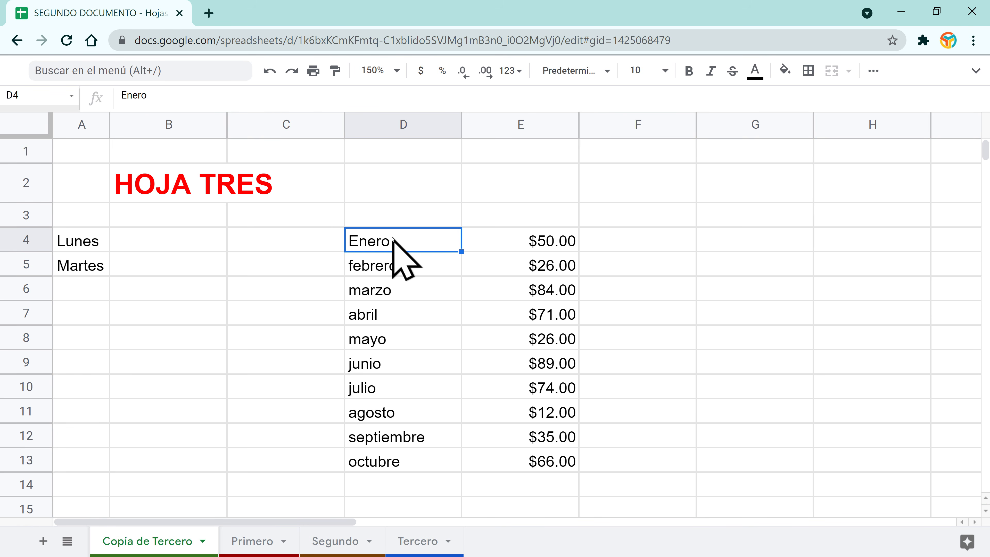
pyautogui.moveTo(393, 238); pyautogui.dragTo(398, 458)
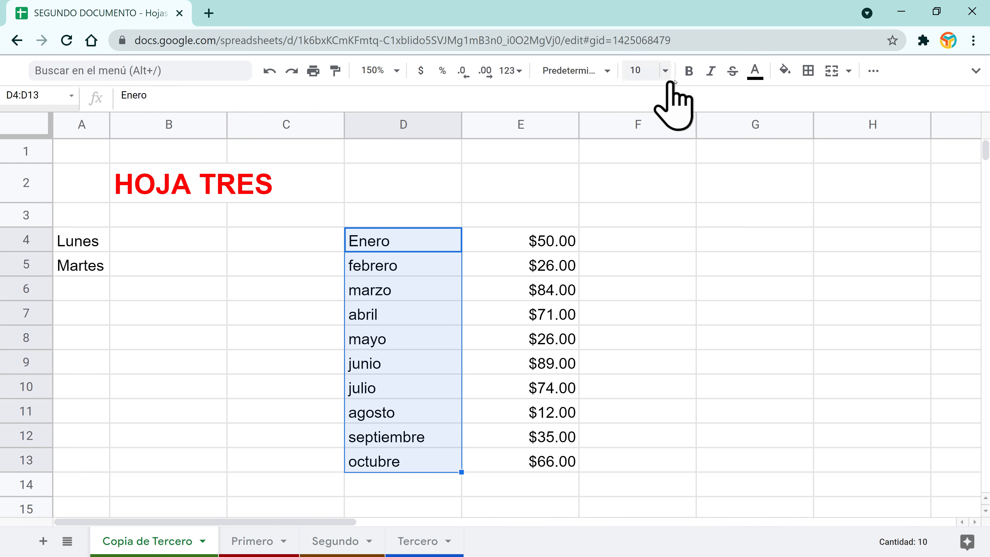
pyautogui.click(688, 71)
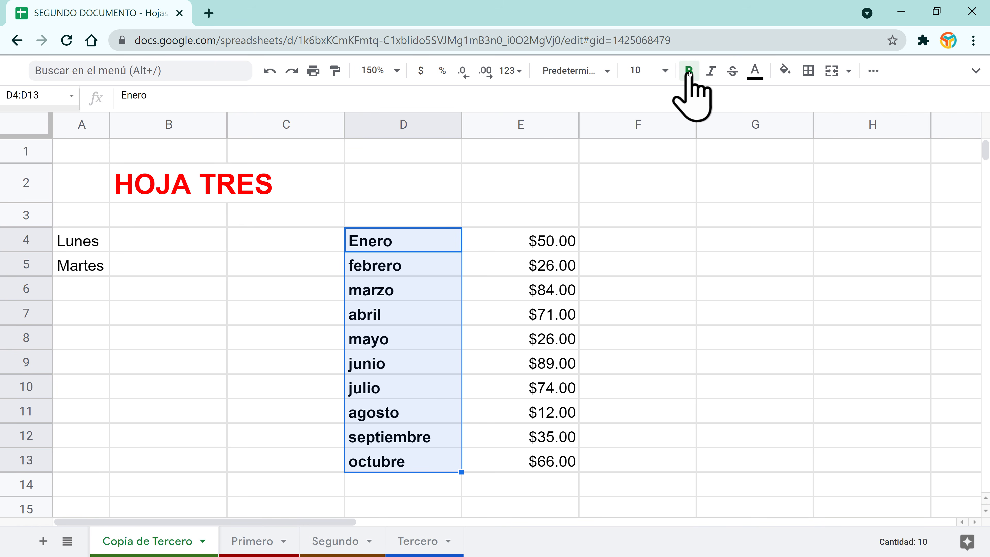
pyautogui.click(688, 71)
pyautogui.click(712, 71)
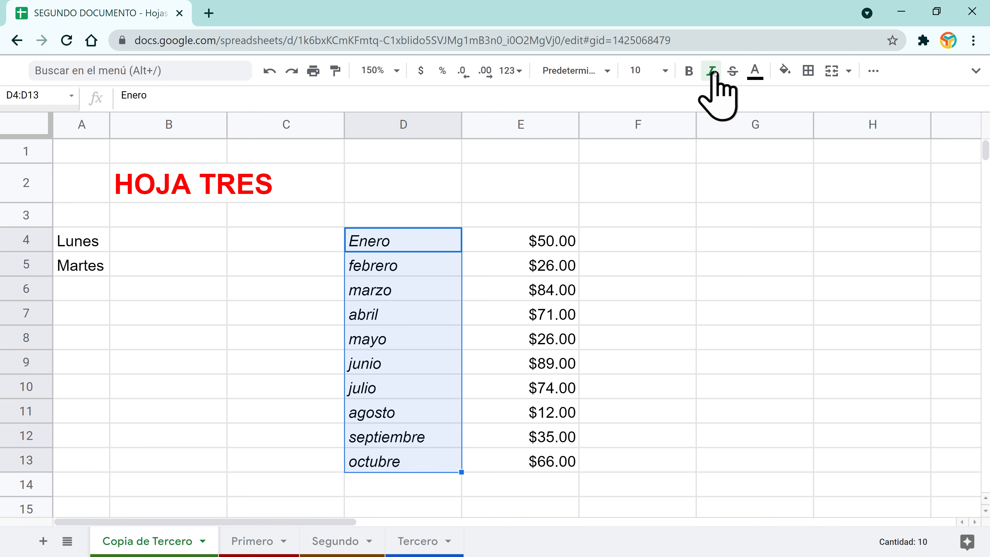
pyautogui.click(712, 71)
pyautogui.click(731, 72)
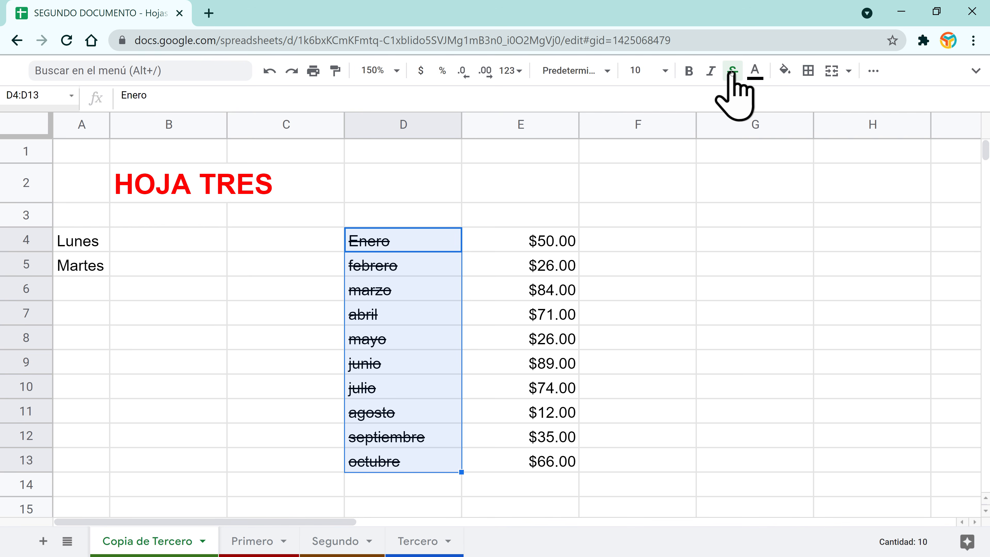
pyautogui.click(732, 72)
# Step: Colour the month names teal, then undo the text colour
pyautogui.click(755, 71)
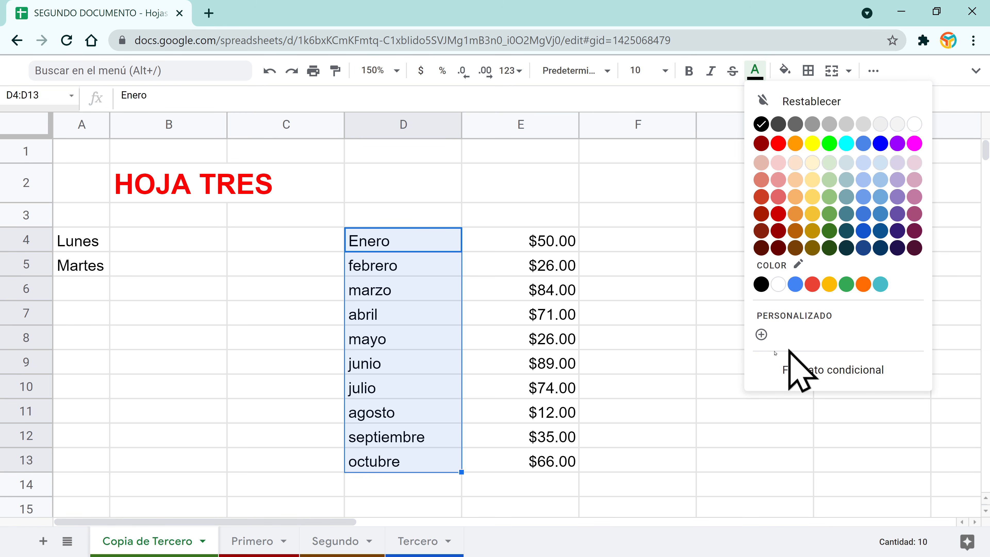
pyautogui.click(880, 284)
pyautogui.click(473, 272)
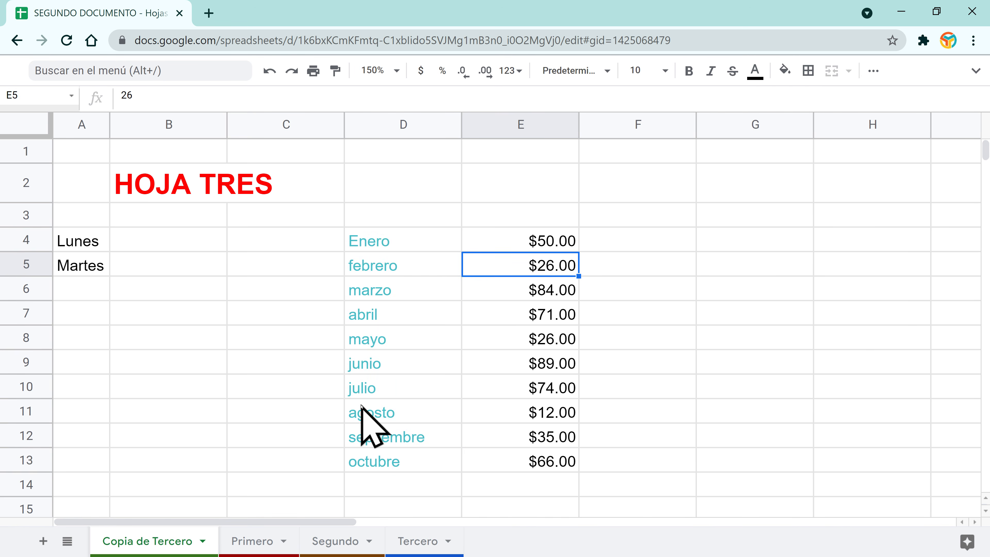
pyautogui.hotkey('ctrl', 'z')
pyautogui.click(597, 245)
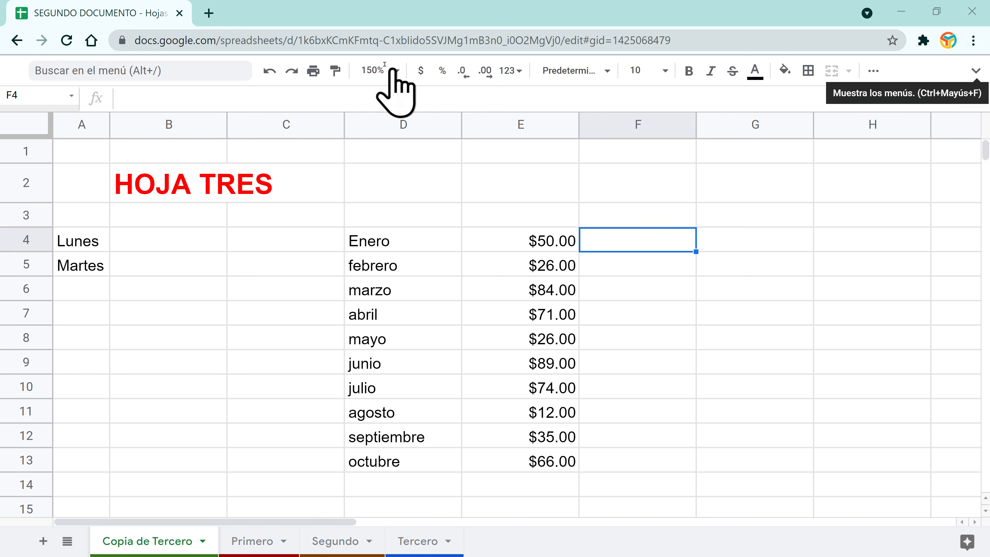
# Step: Restore the full menu bar and title, then check the fill colours without applying one
pyautogui.click(976, 71)
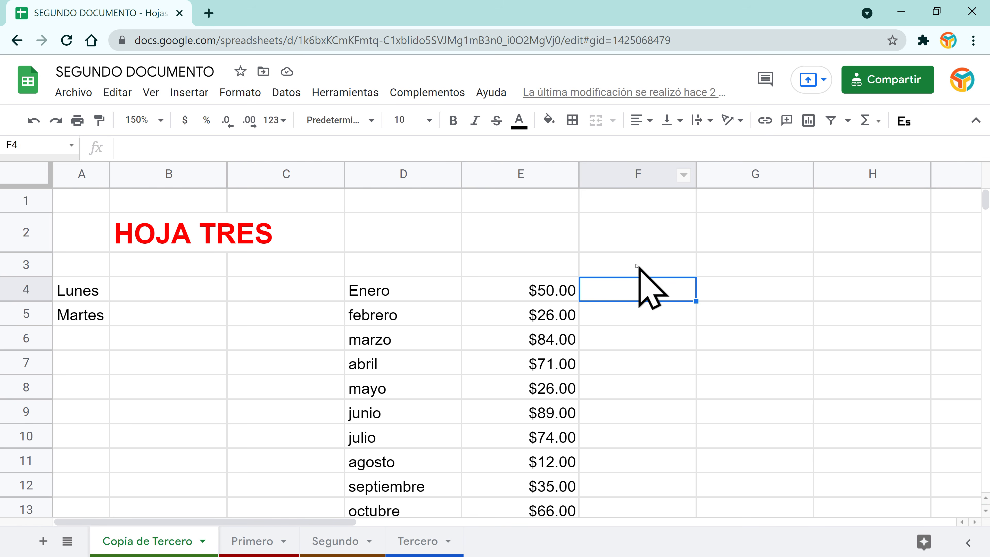
pyautogui.click(394, 291)
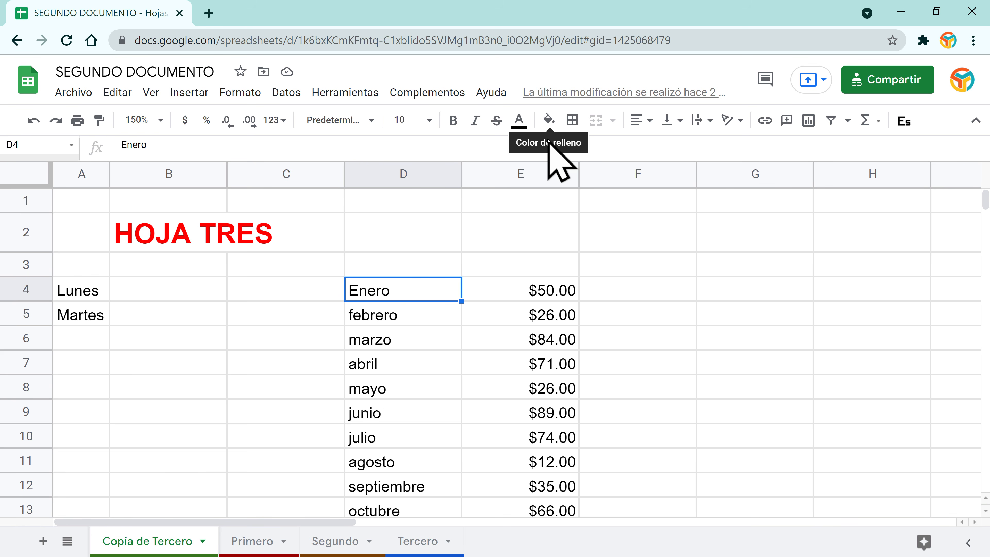
pyautogui.click(548, 120)
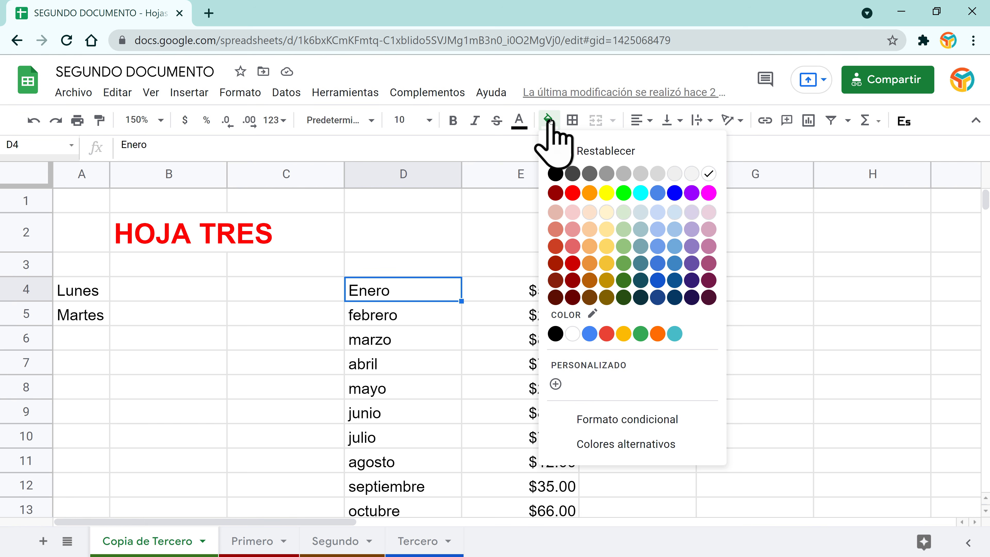
pyautogui.click(452, 342)
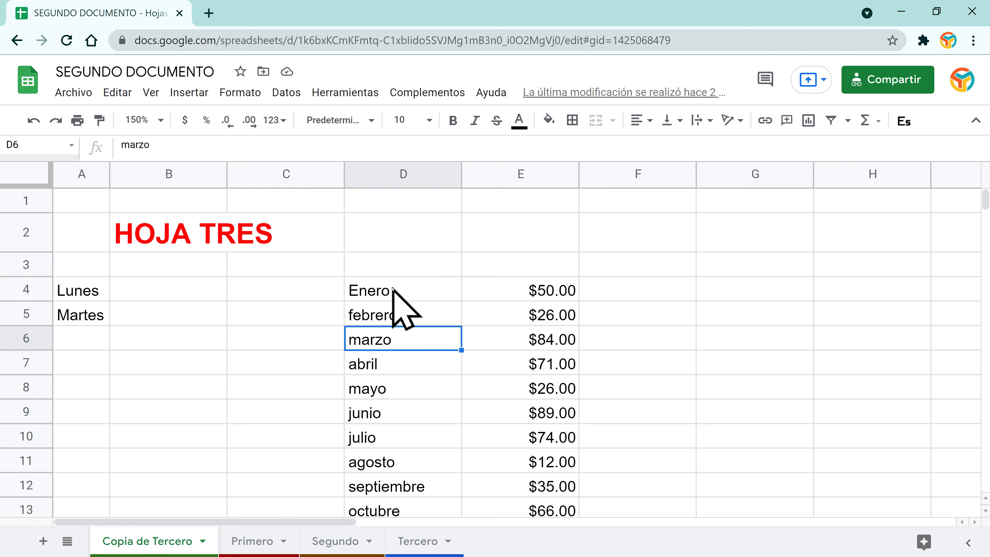
# Step: Delete the two empty top rows, then select the months in D2:D11
pyautogui.click(32, 198)
pyautogui.rightClick(31, 198)
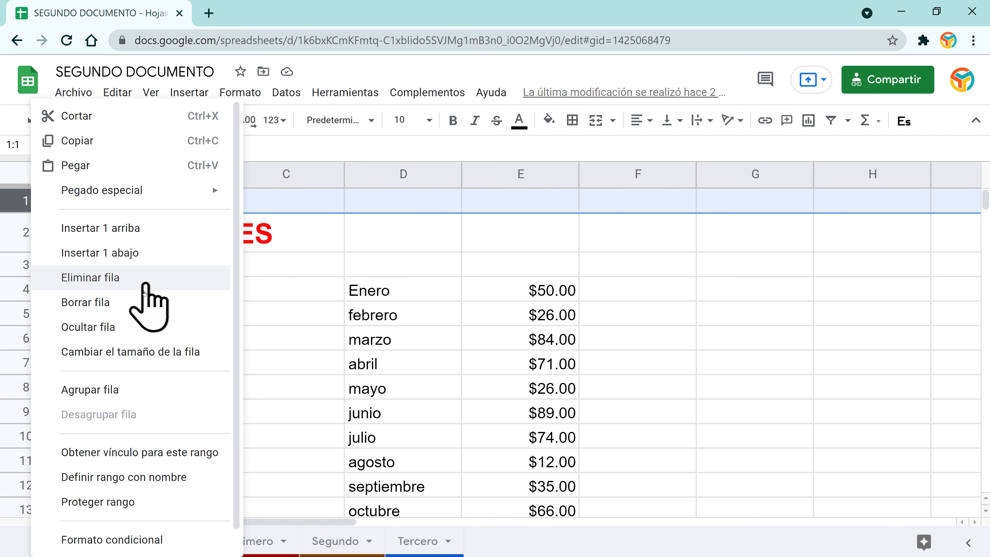
pyautogui.click(120, 279)
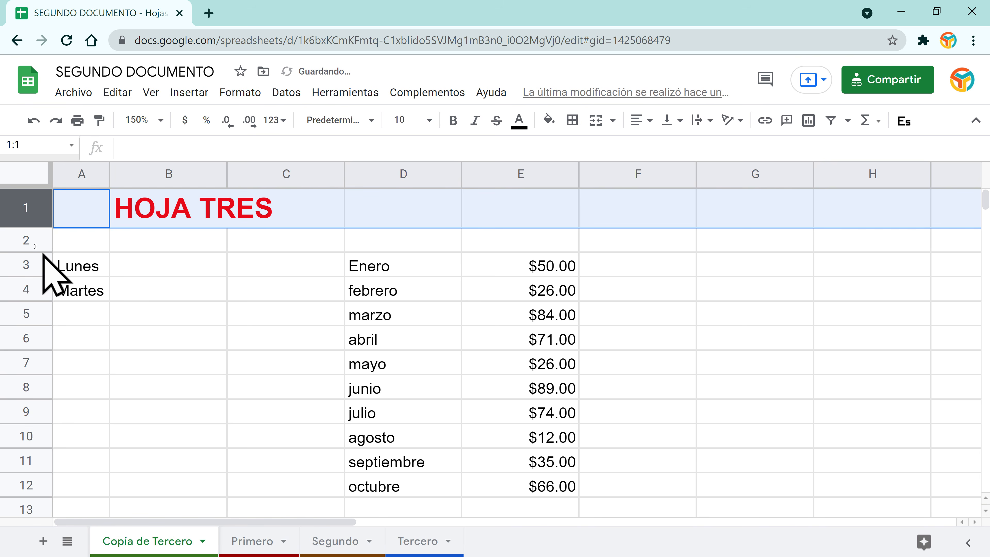
pyautogui.click(20, 240)
pyautogui.rightClick(19, 239)
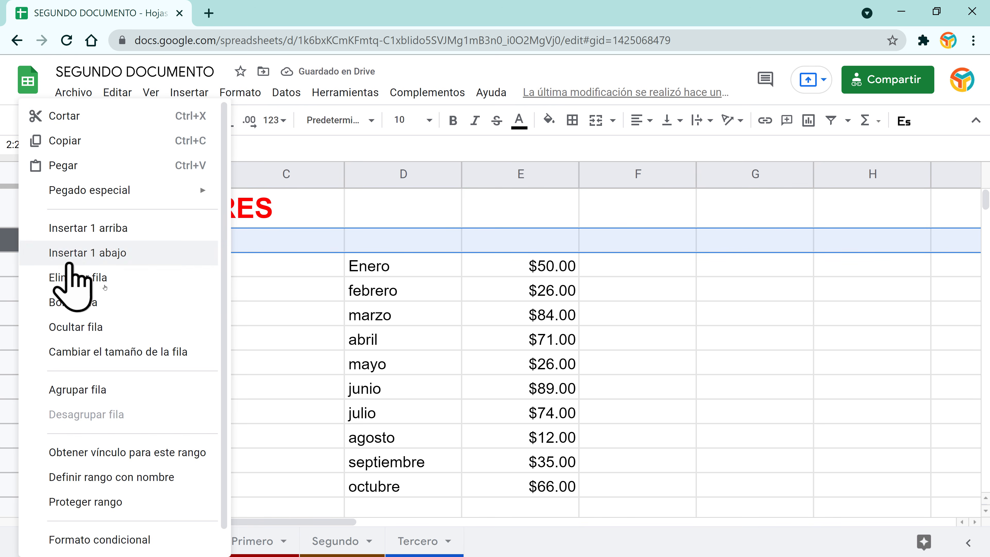
pyautogui.click(105, 281)
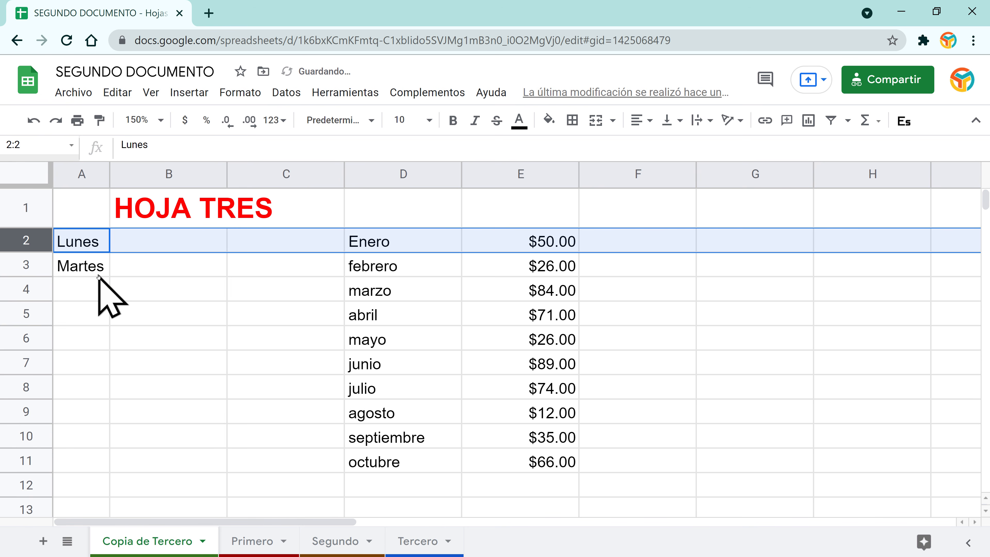
pyautogui.click(408, 242)
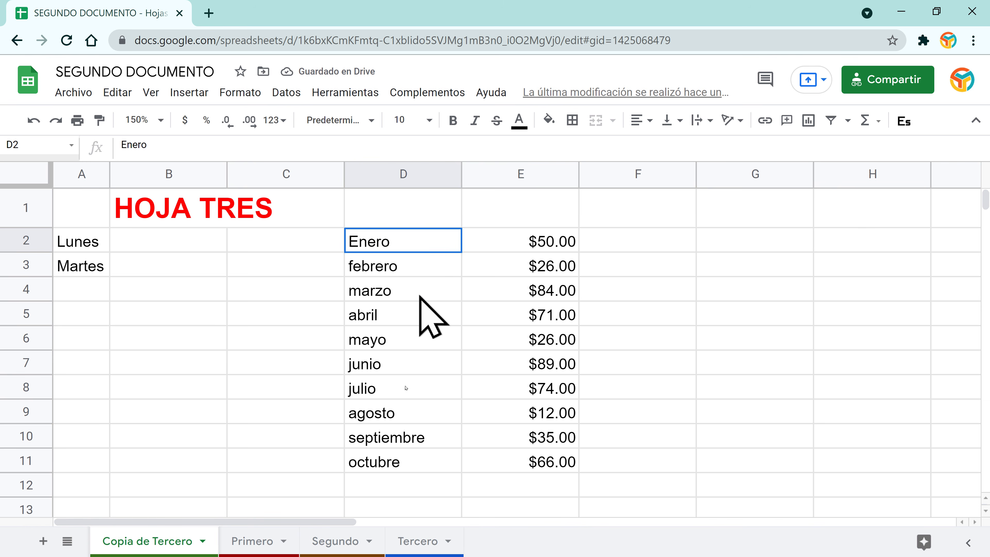
pyautogui.keyDown('shift'); pyautogui.click(390, 466); pyautogui.keyUp('shift')
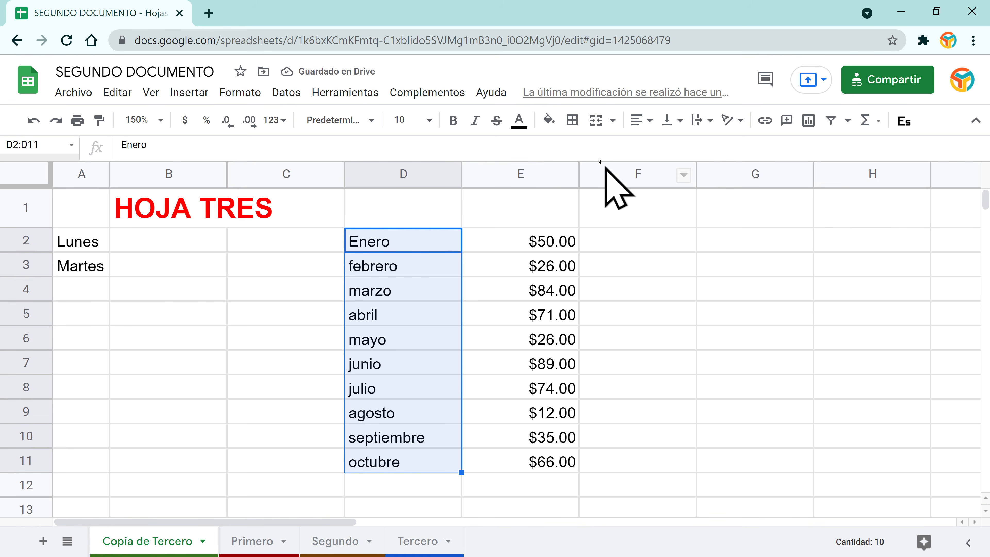
# Step: Fill the month cells D2:D11 with teal
pyautogui.click(549, 120)
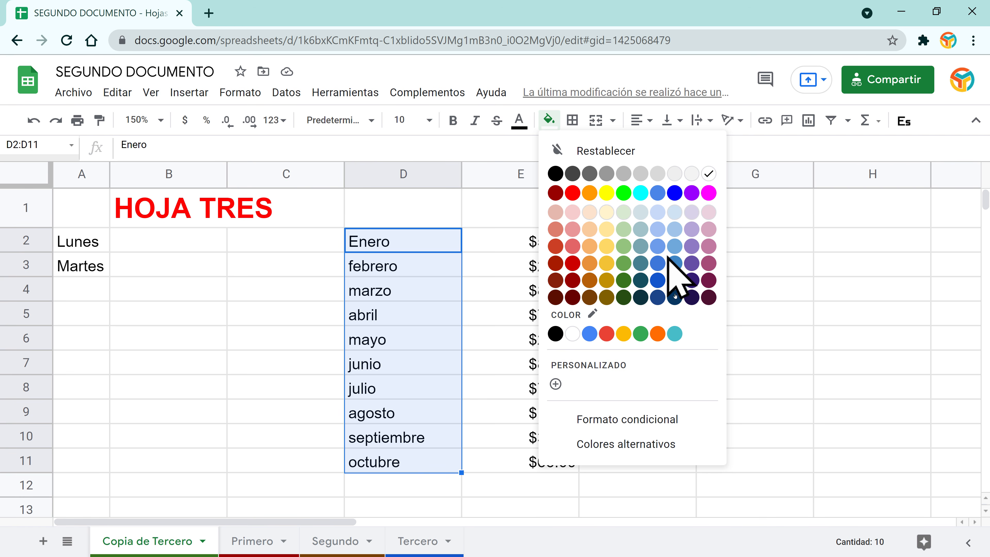
pyautogui.click(675, 333)
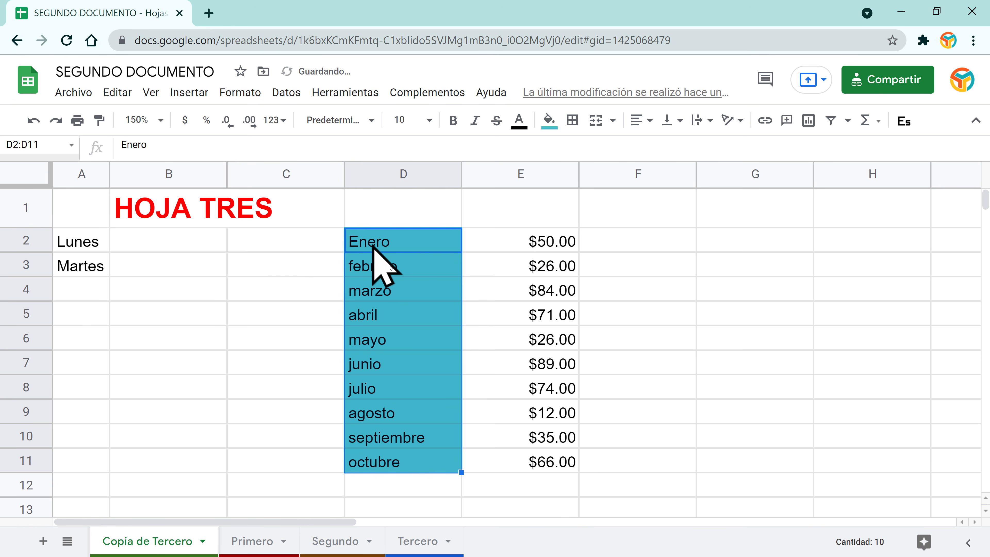
pyautogui.click(480, 290)
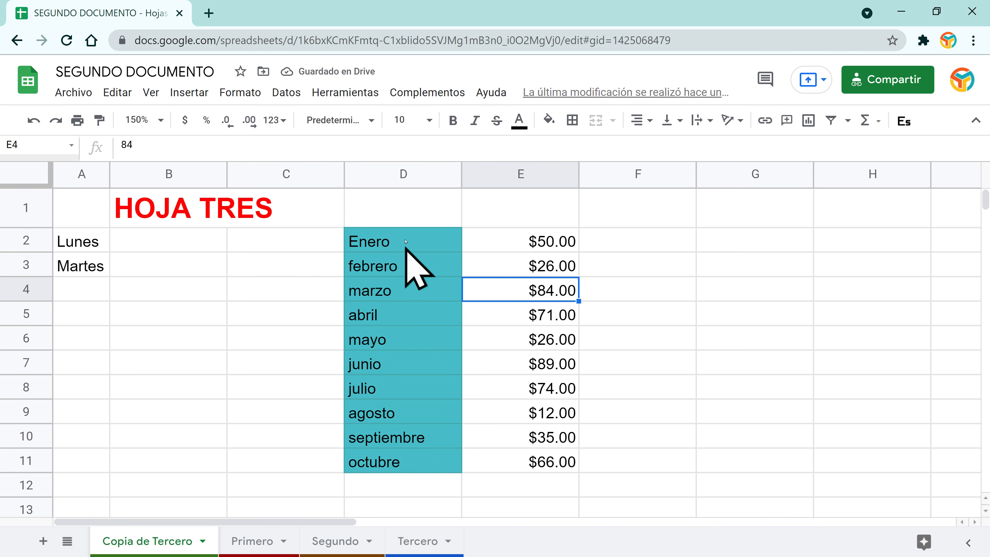
# Step: Make the month names in D2:D11 white text
pyautogui.click(403, 221)
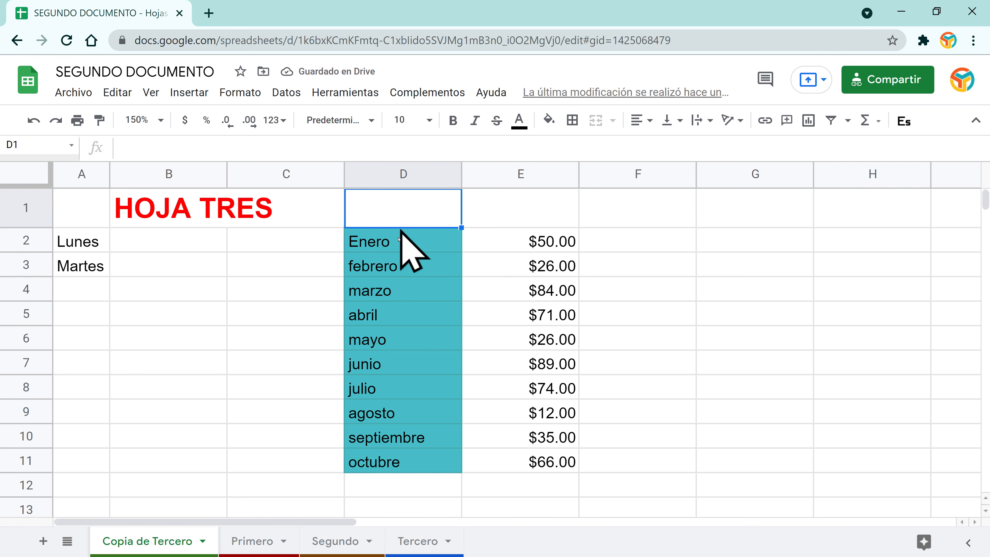
pyautogui.click(394, 242)
pyautogui.moveTo(391, 242); pyautogui.dragTo(401, 462)
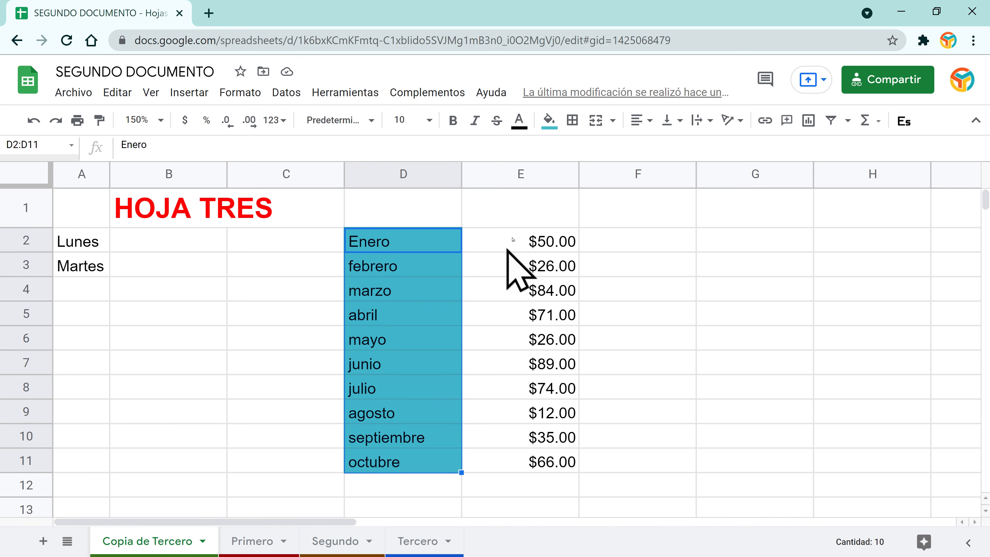
pyautogui.click(519, 121)
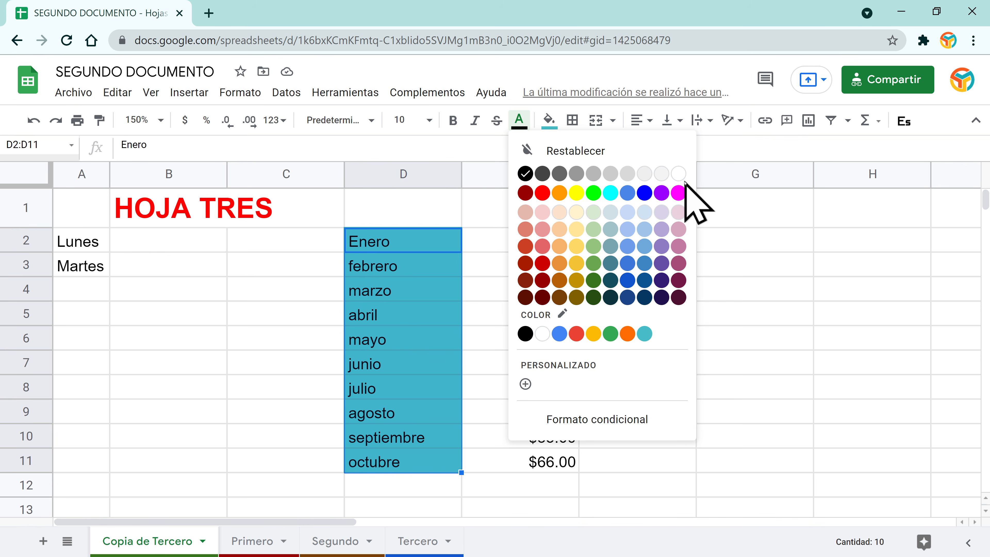
pyautogui.click(679, 174)
pyautogui.click(475, 253)
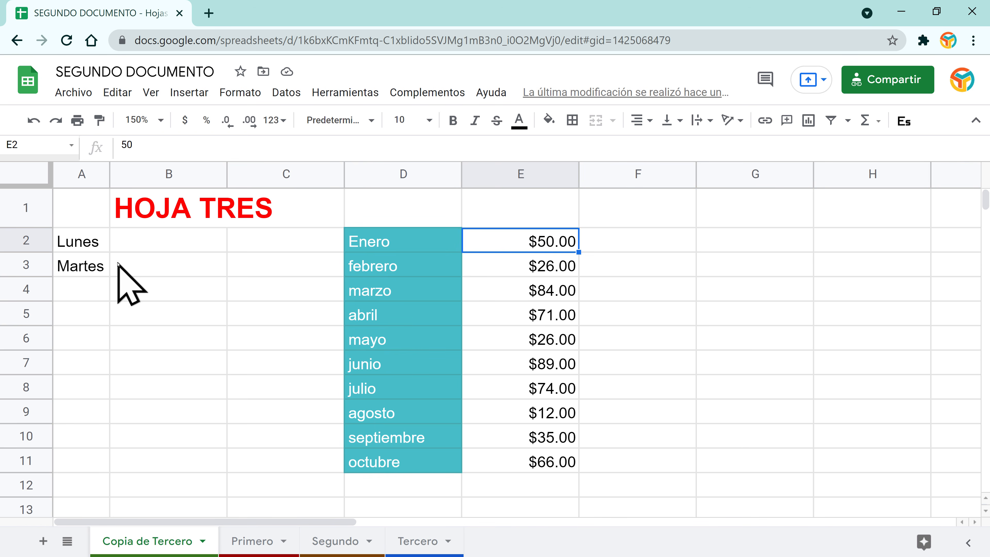
# Step: Enter Verano in cell G4
pyautogui.click(730, 289)
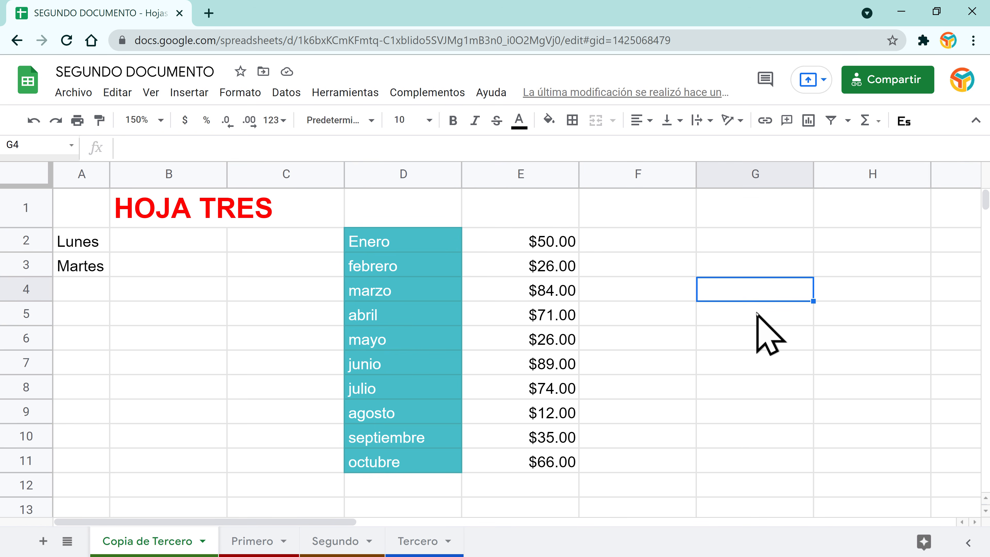
pyautogui.write('Verano')
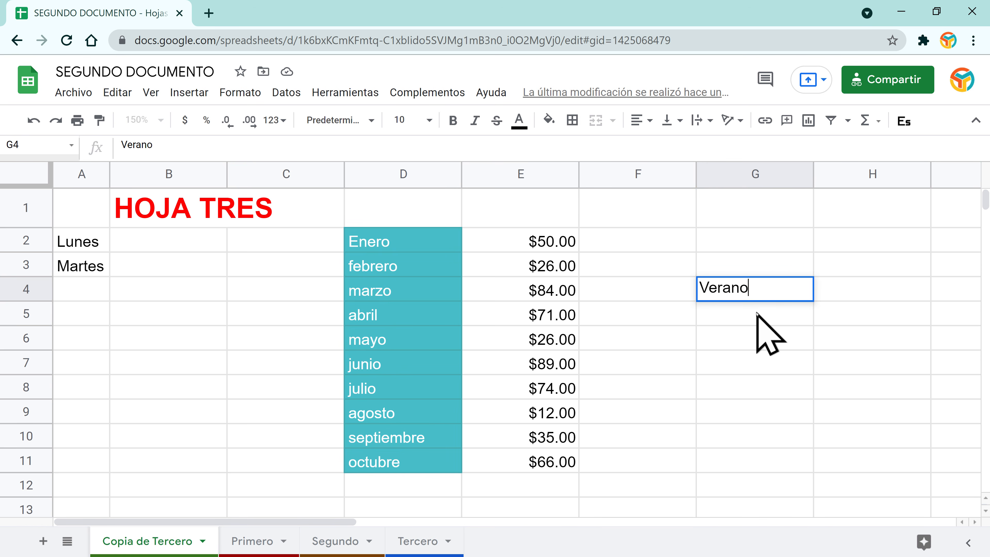
pyautogui.press('Return')
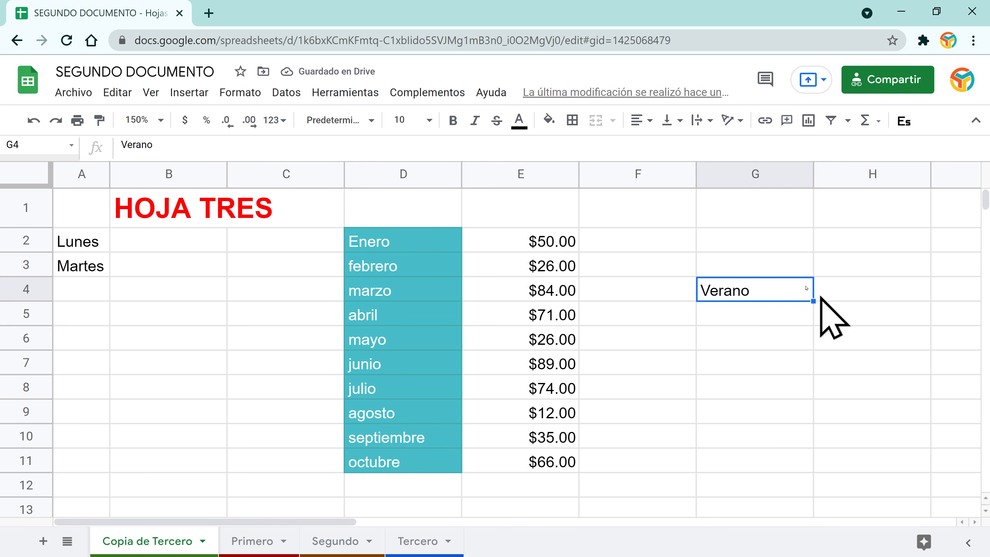
# Step: Outline G4 with an outer border (Bordes exteriores)
pyautogui.click(573, 120)
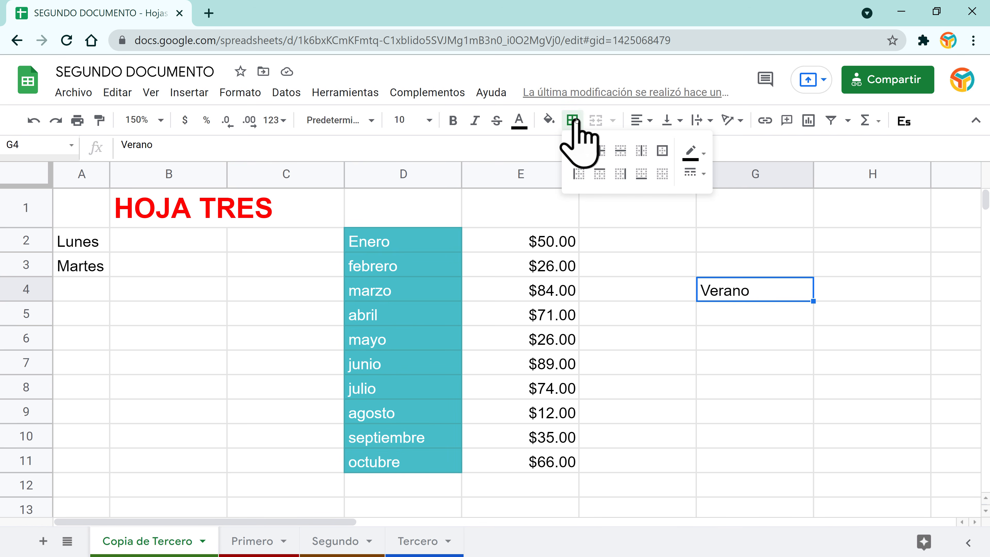
pyautogui.click(663, 151)
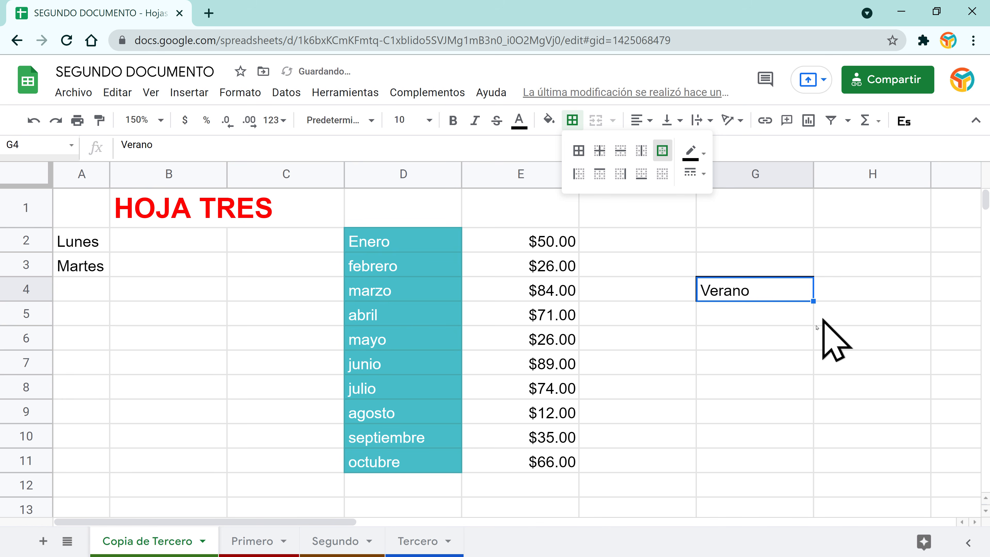
pyautogui.click(750, 314)
pyautogui.click(745, 291)
pyautogui.click(729, 337)
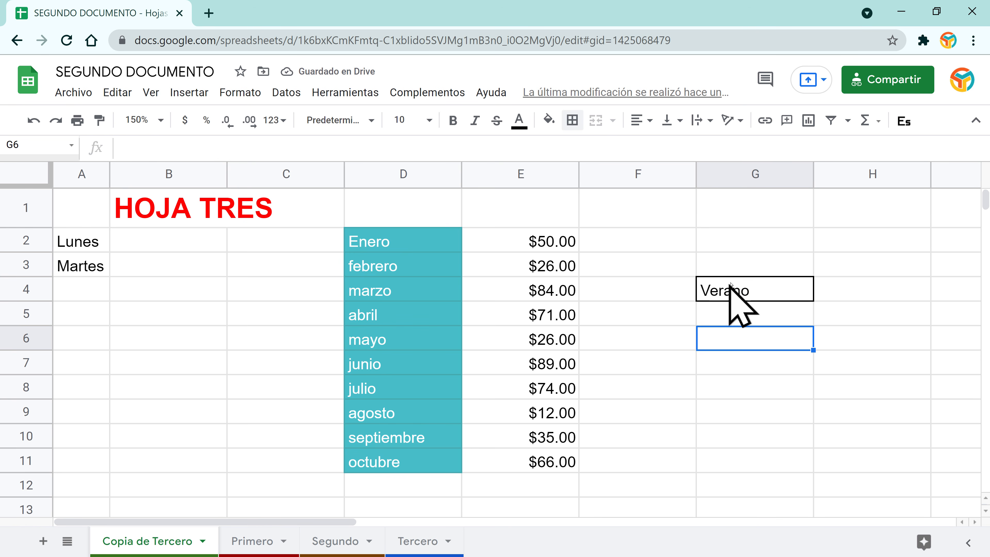
# Step: Set the border colour to red
pyautogui.click(719, 291)
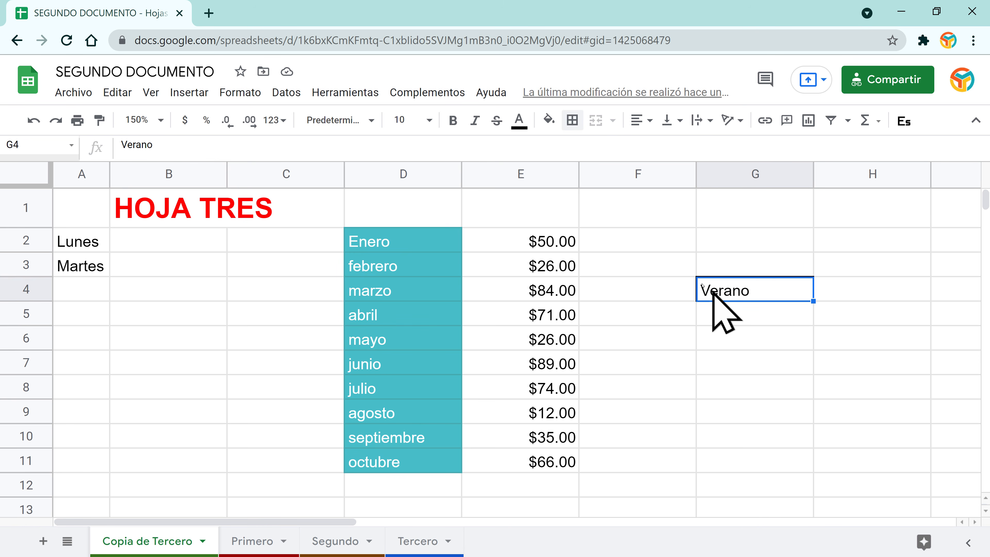
pyautogui.click(572, 121)
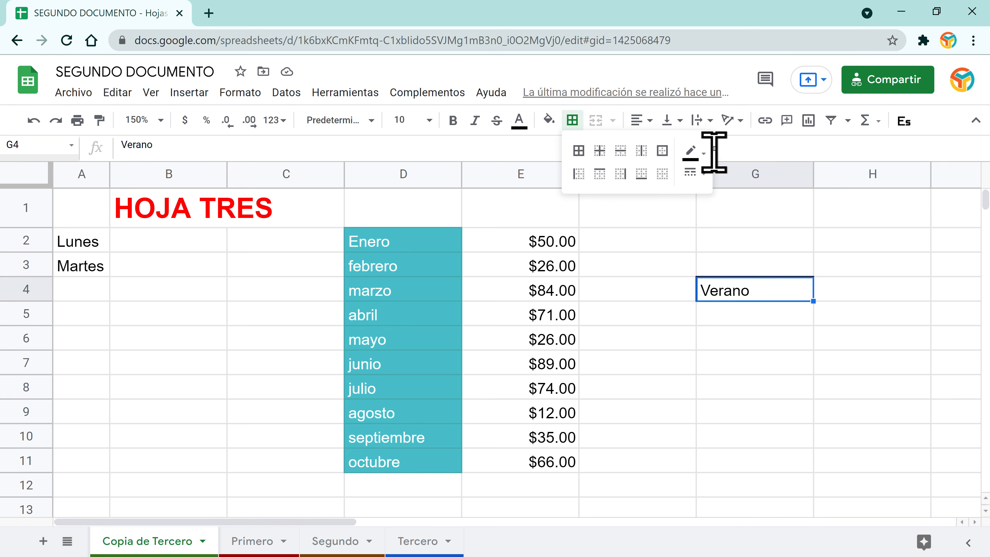
pyautogui.click(704, 156)
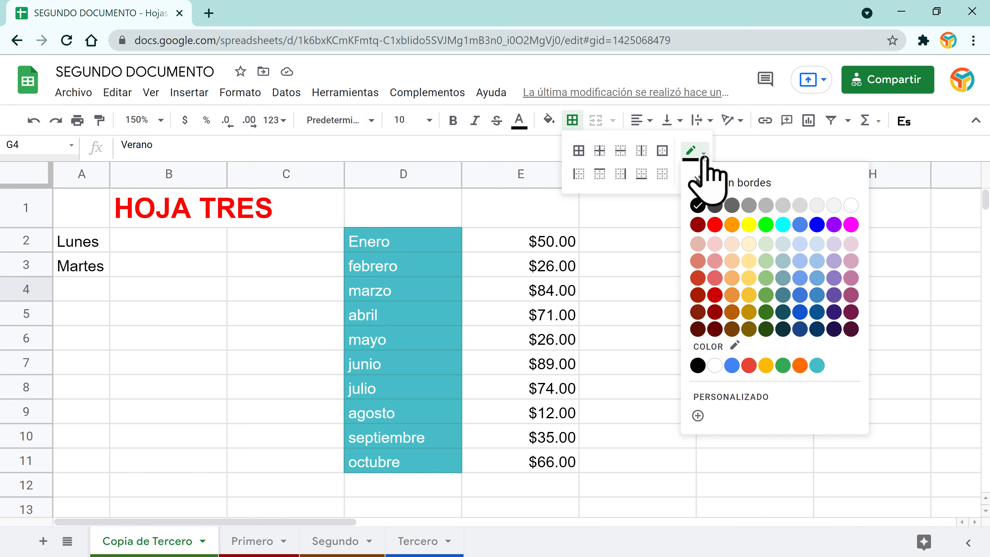
pyautogui.click(715, 296)
pyautogui.click(772, 358)
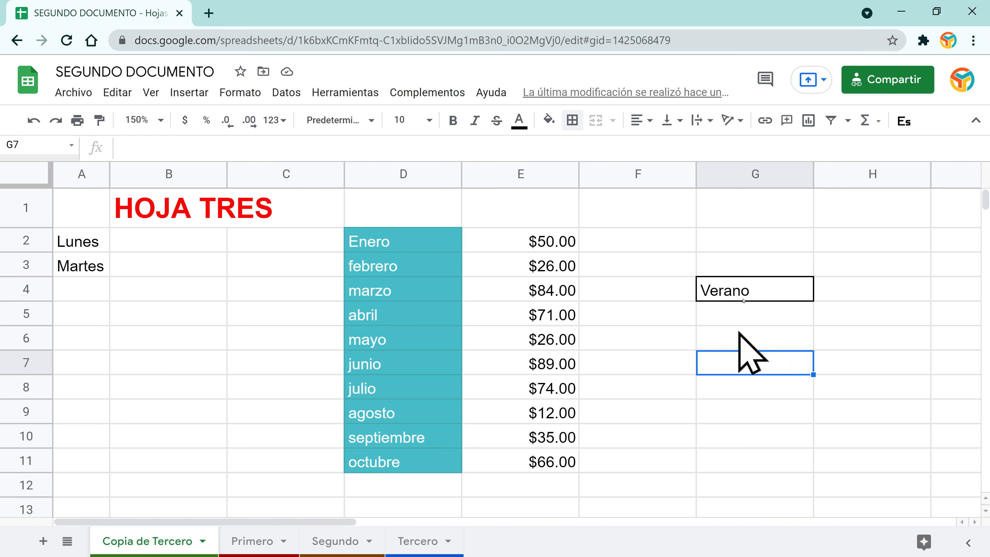
pyautogui.click(748, 284)
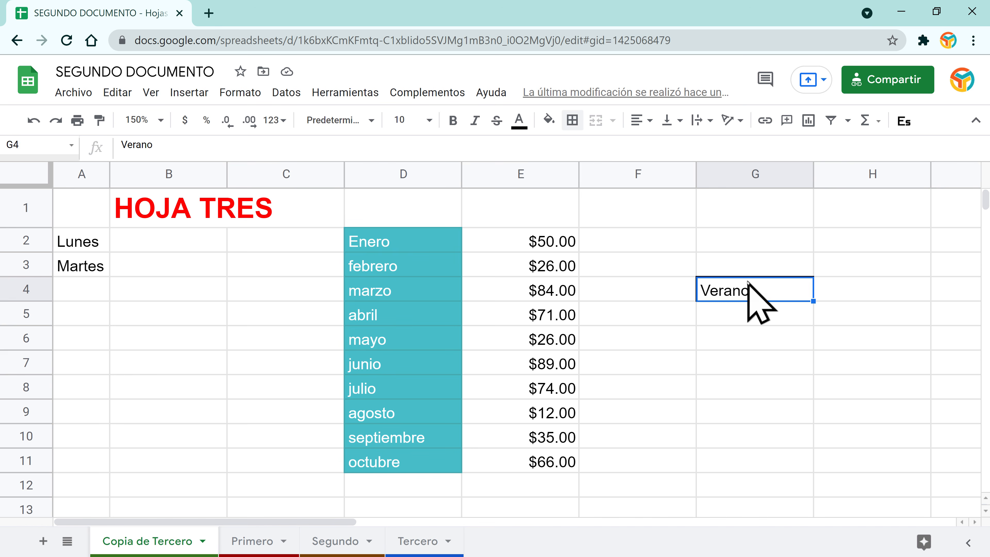
# Step: Give the Verano cell G4 a red outer border
pyautogui.click(576, 119)
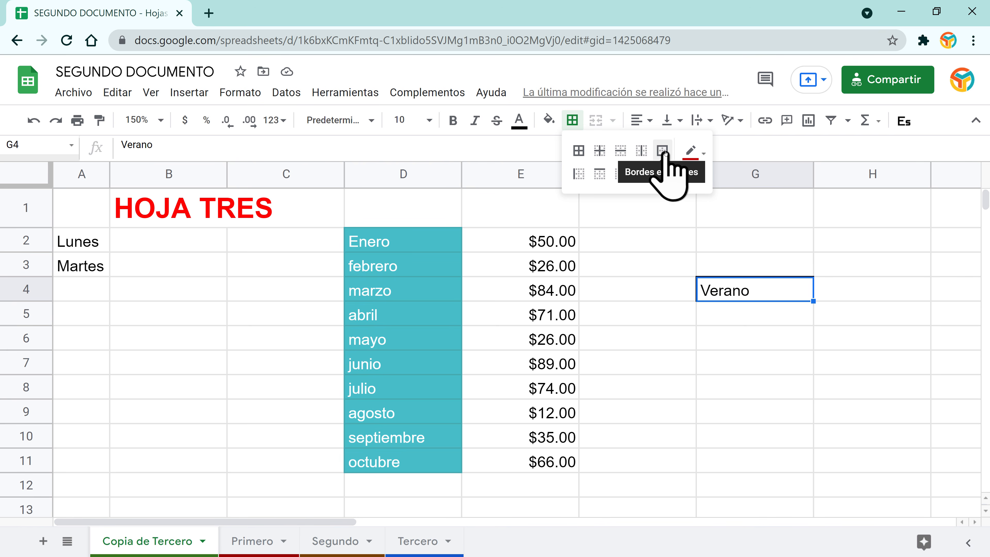
pyautogui.click(663, 151)
pyautogui.click(757, 336)
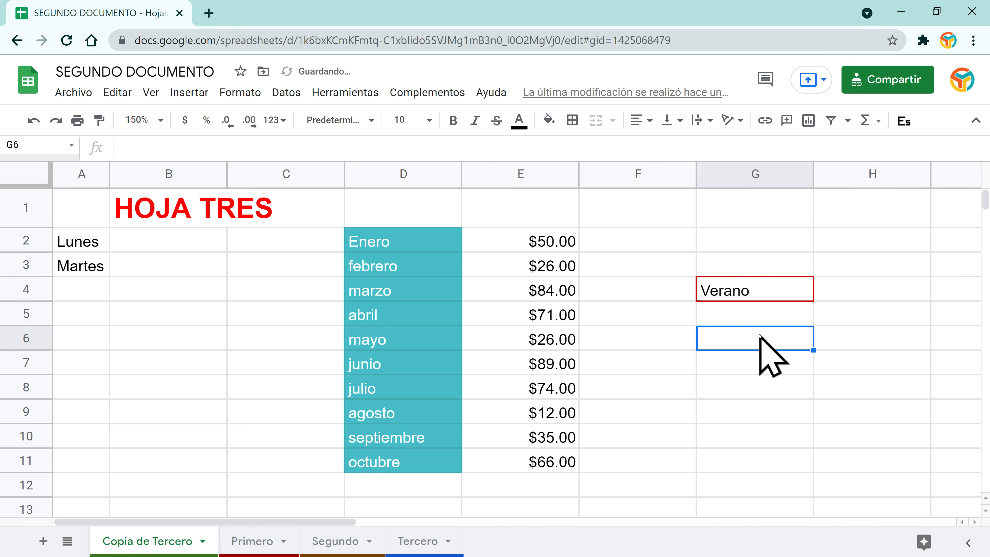
pyautogui.click(742, 290)
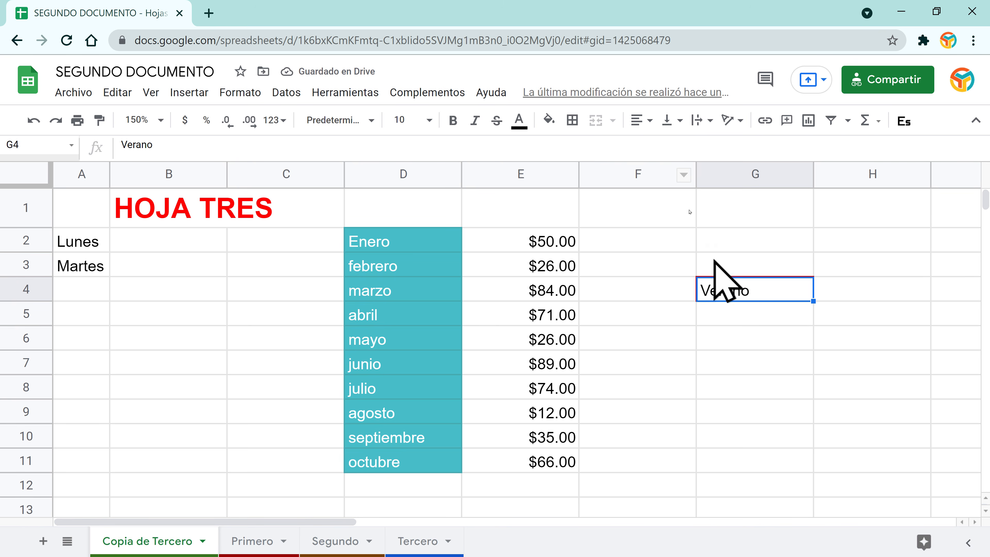
# Step: Switch to a thick line style and reapply the red outline to G4
pyautogui.click(572, 120)
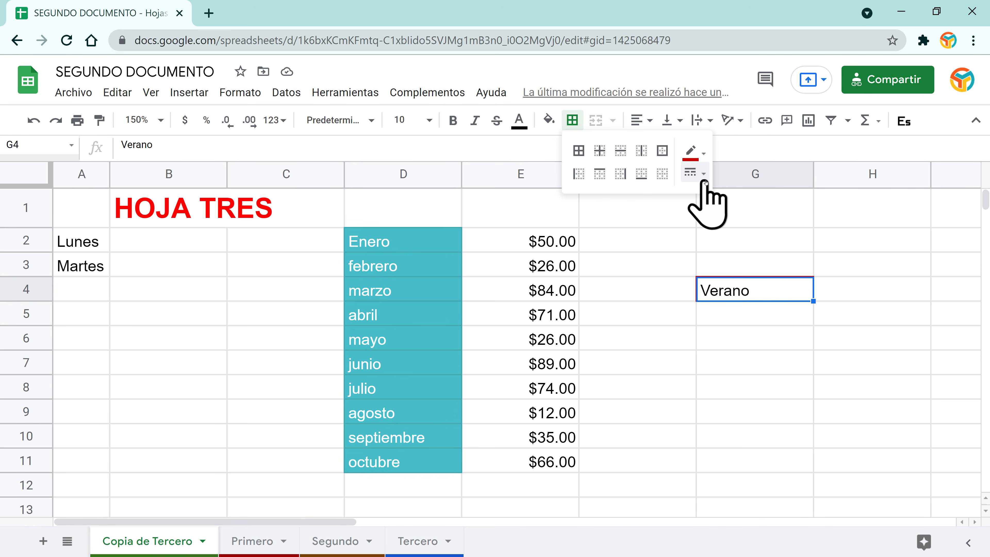
pyautogui.click(696, 174)
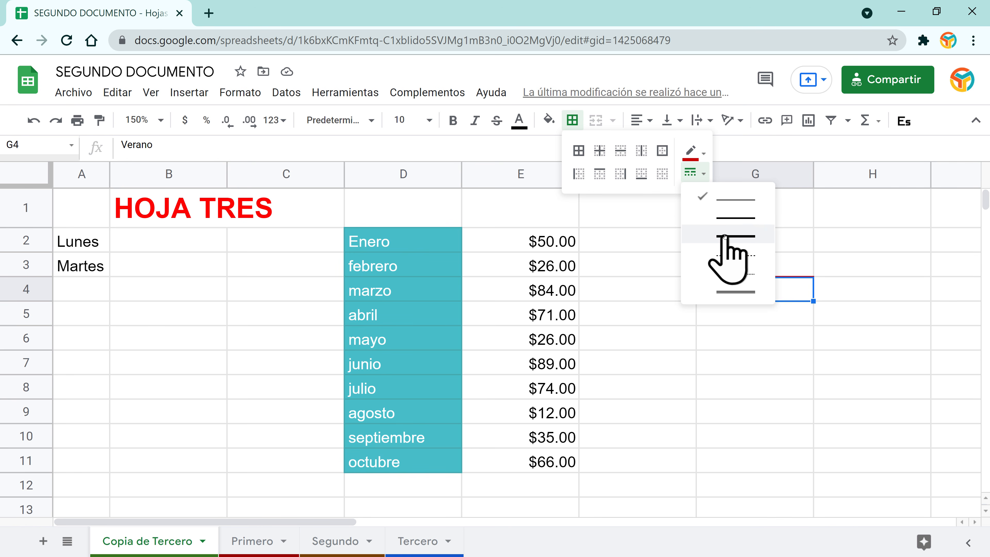
pyautogui.click(737, 236)
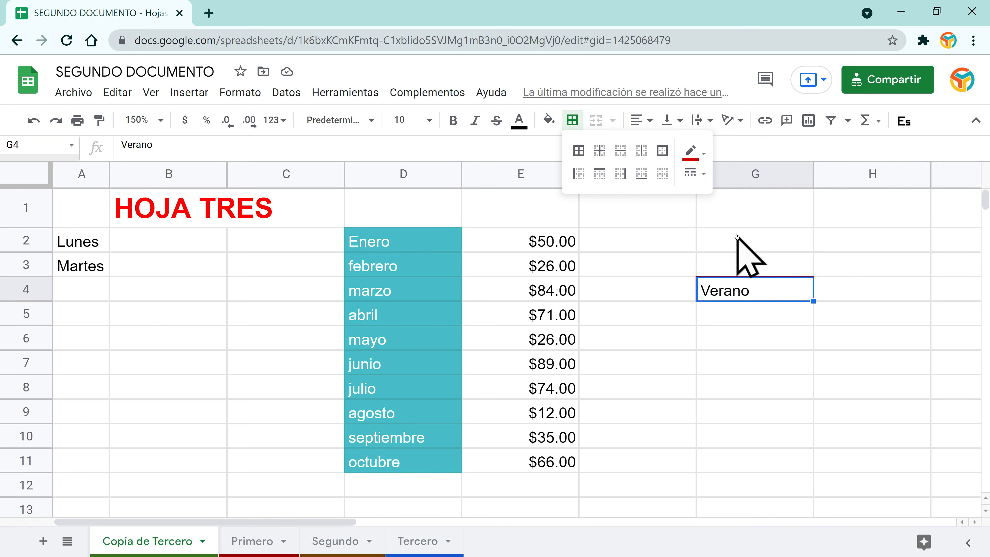
pyautogui.click(661, 156)
pyautogui.click(760, 342)
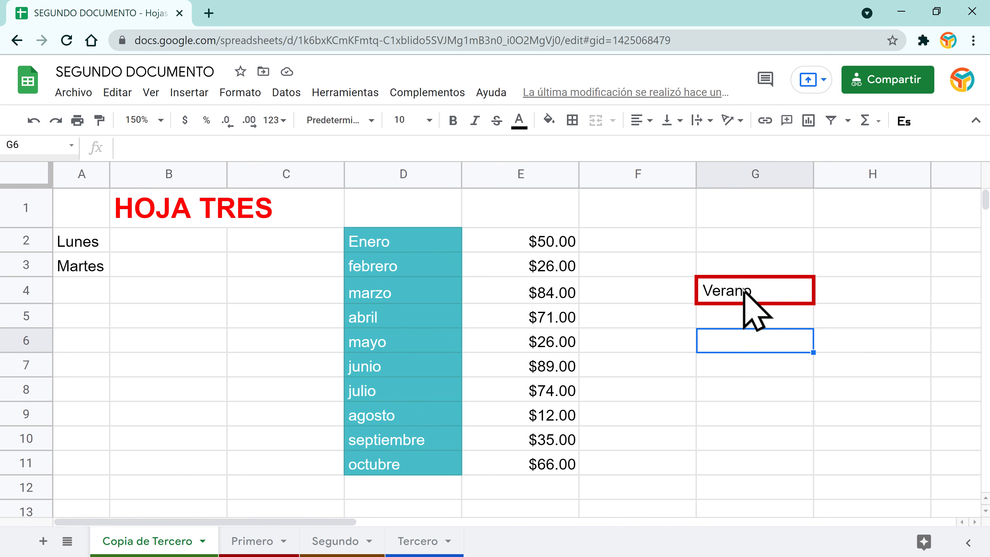
pyautogui.click(753, 293)
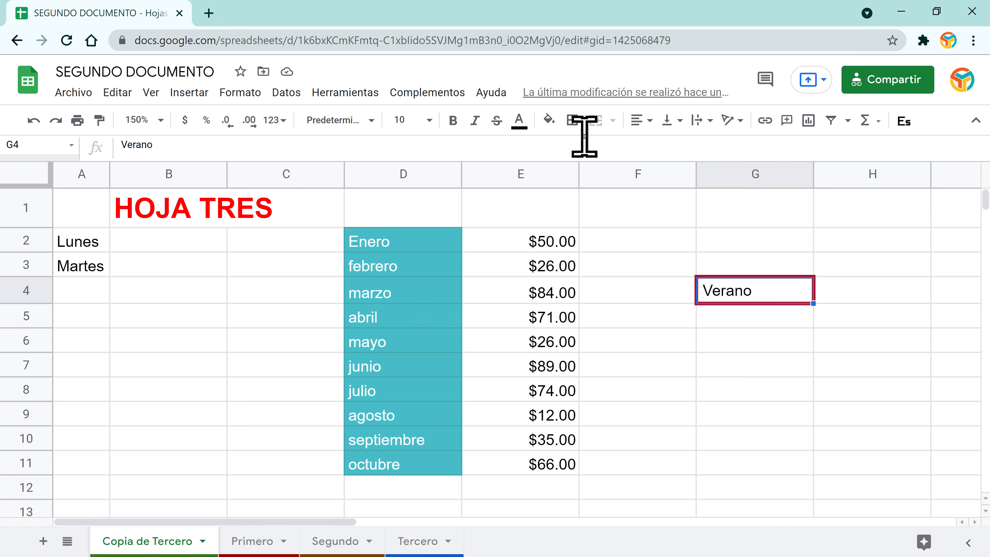
# Step: Clear all borders from G4 with Borrar bordes
pyautogui.click(571, 119)
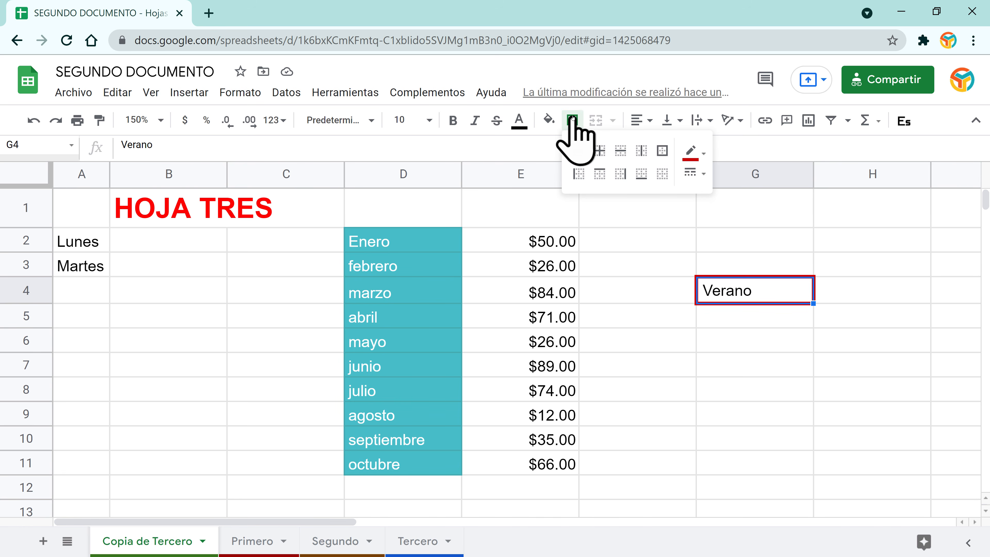
pyautogui.click(663, 173)
pyautogui.click(745, 340)
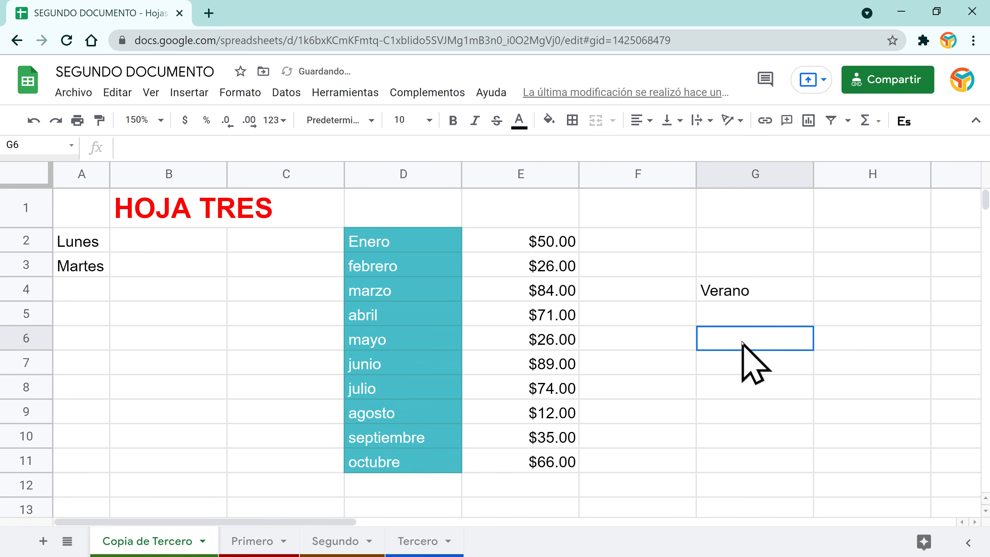
pyautogui.click(734, 289)
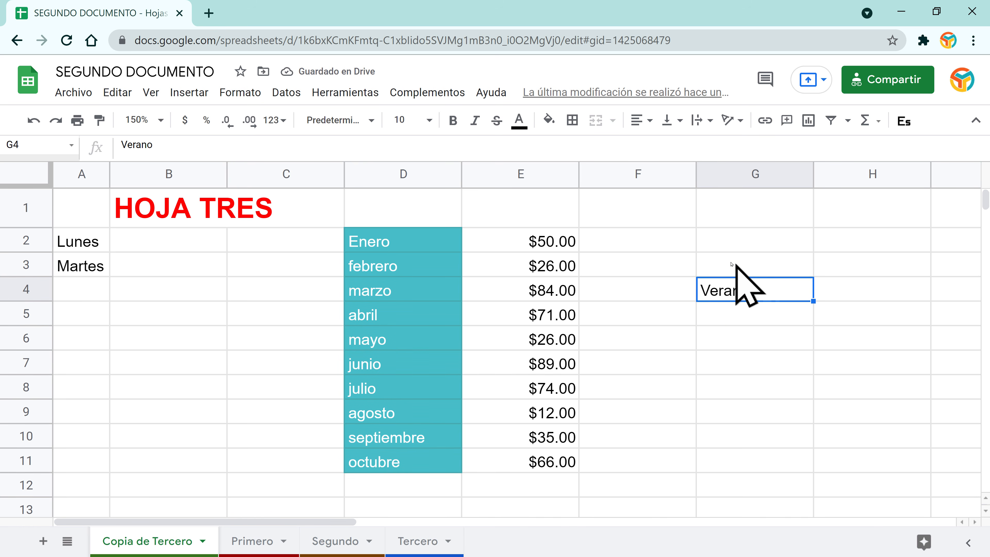
pyautogui.click(532, 263)
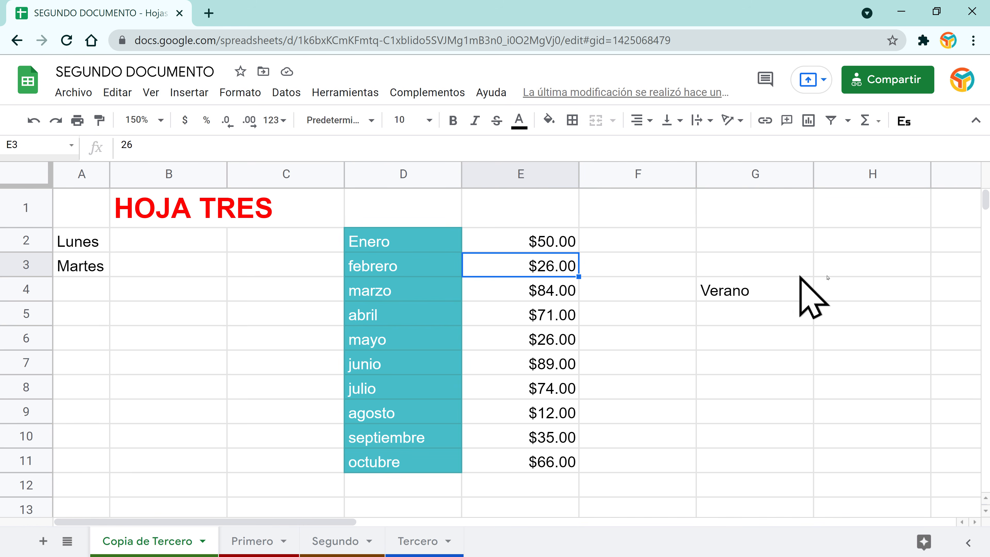
# Step: Enter INVIERNO in F3 and VERANO in G3
pyautogui.click(652, 260)
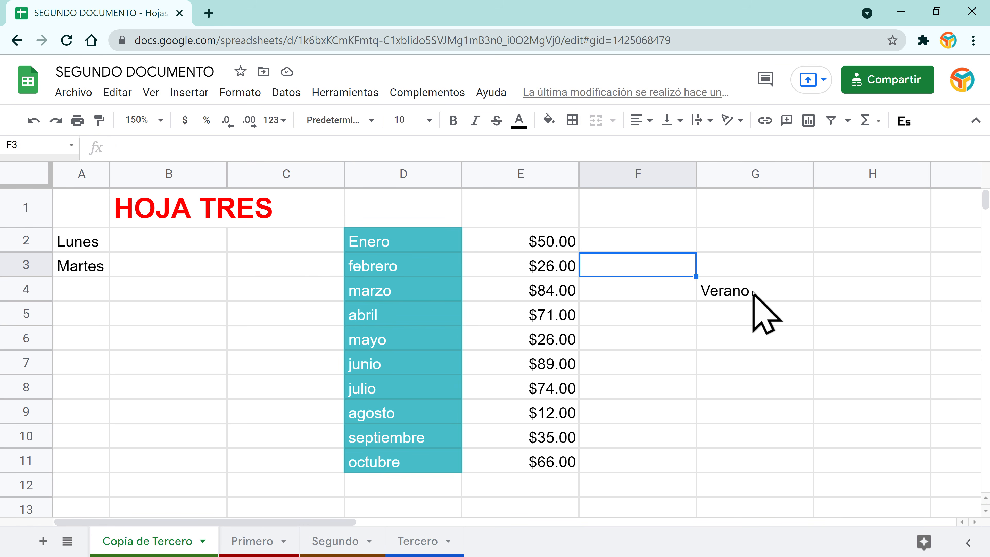
pyautogui.write('INVIERNO')
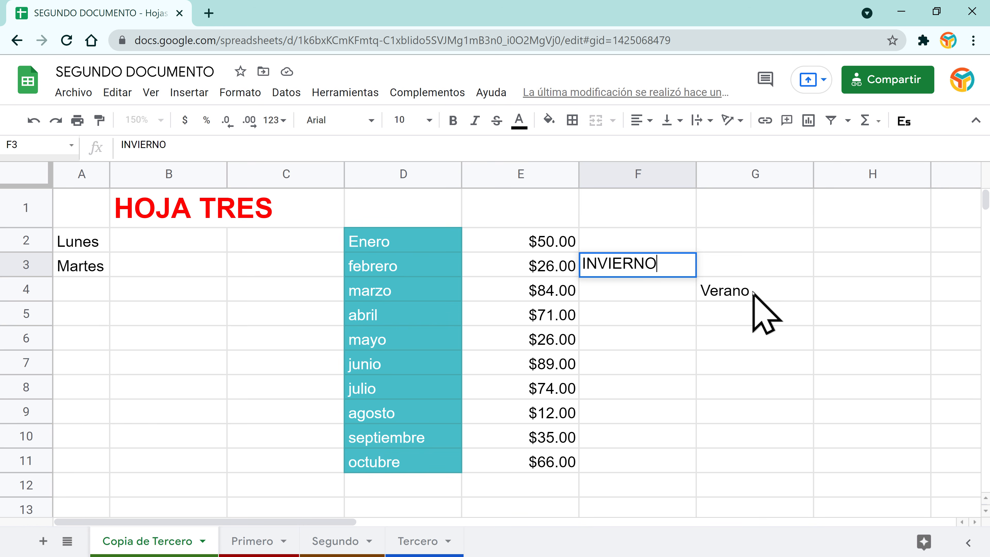
pyautogui.press('Tab')
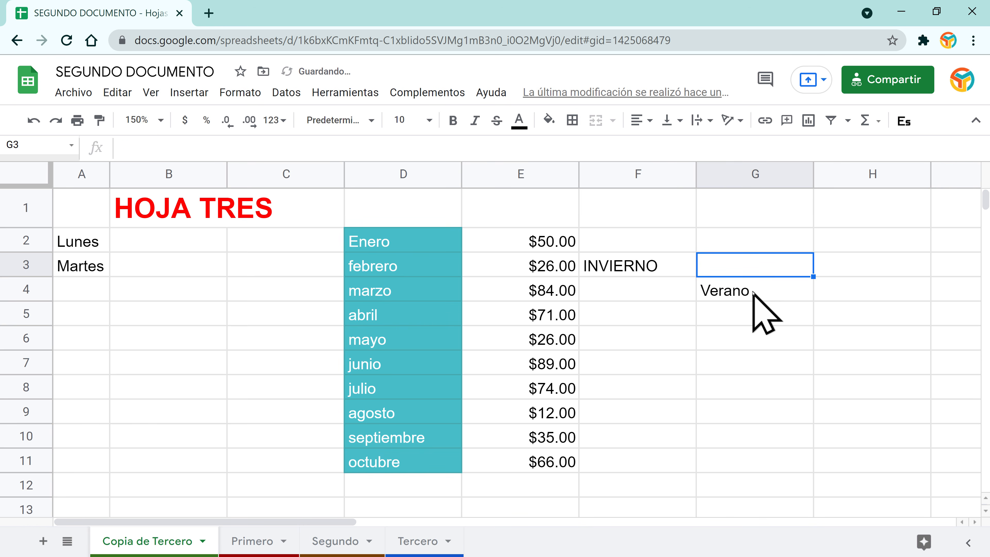
pyautogui.write('VERANO')
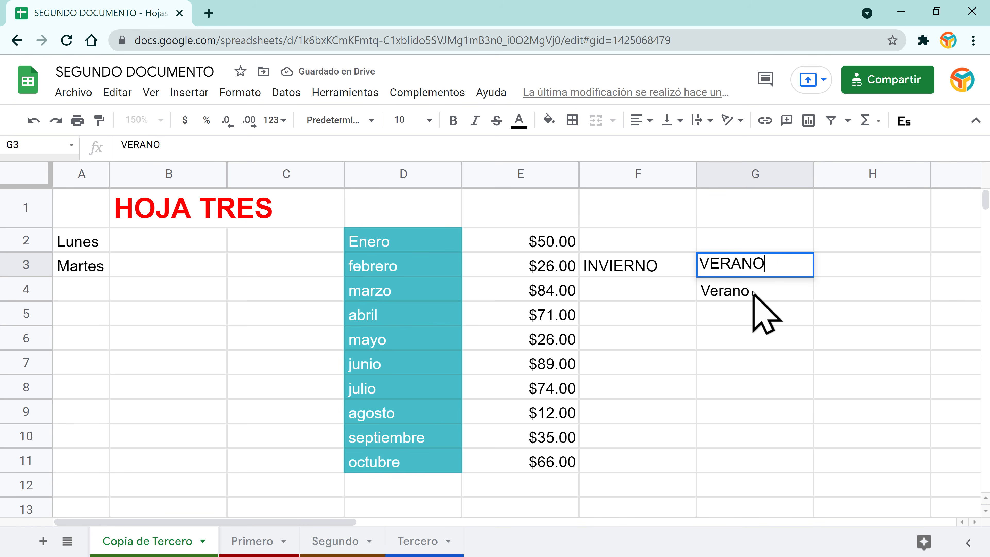
pyautogui.press('Return')
# Step: Fill OTOÑO and PRIMAVERA in row 4, ESTACIÓN and ANUAL in row 5
pyautogui.write('OTOÑO')
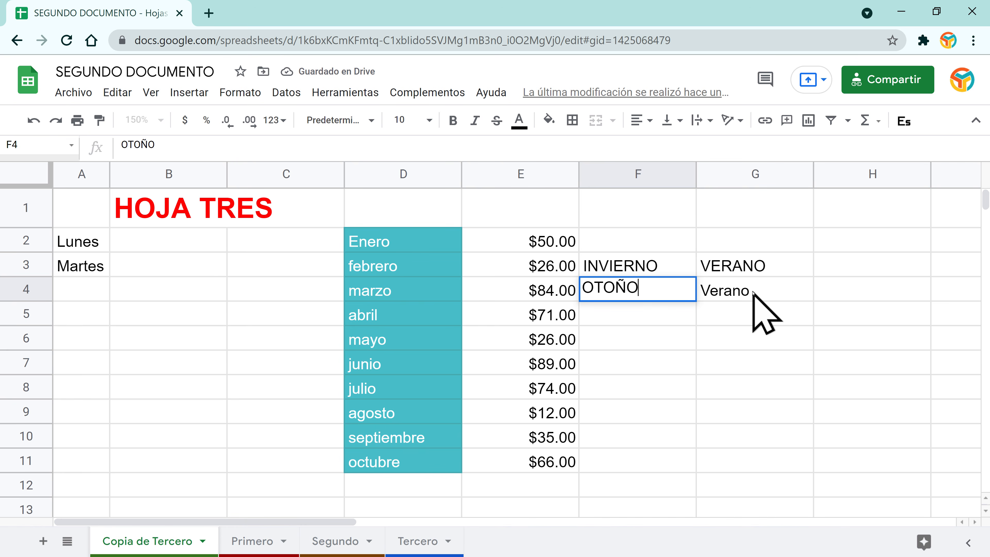
pyautogui.click(753, 293)
pyautogui.write('PRIMAVERA')
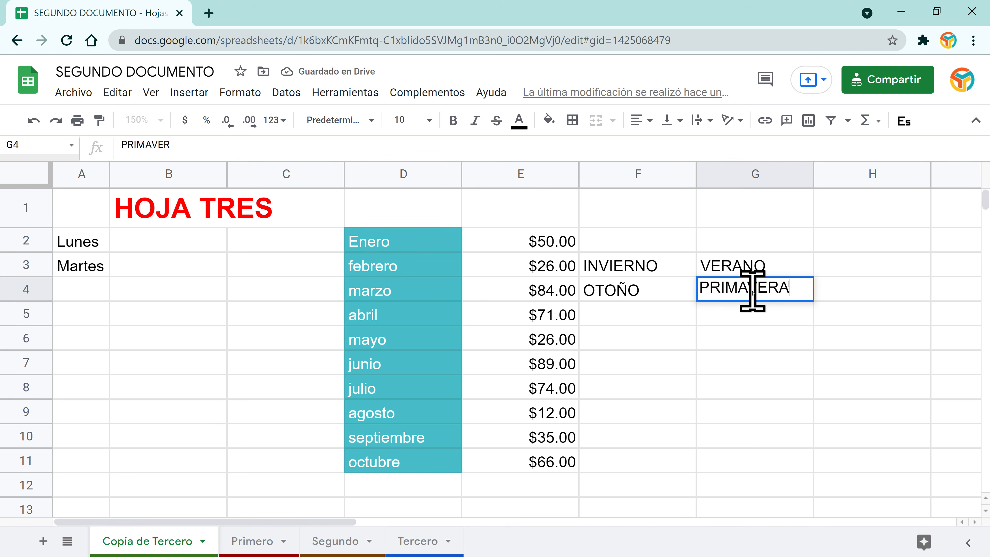
pyautogui.press('Return')
pyautogui.press('Left')
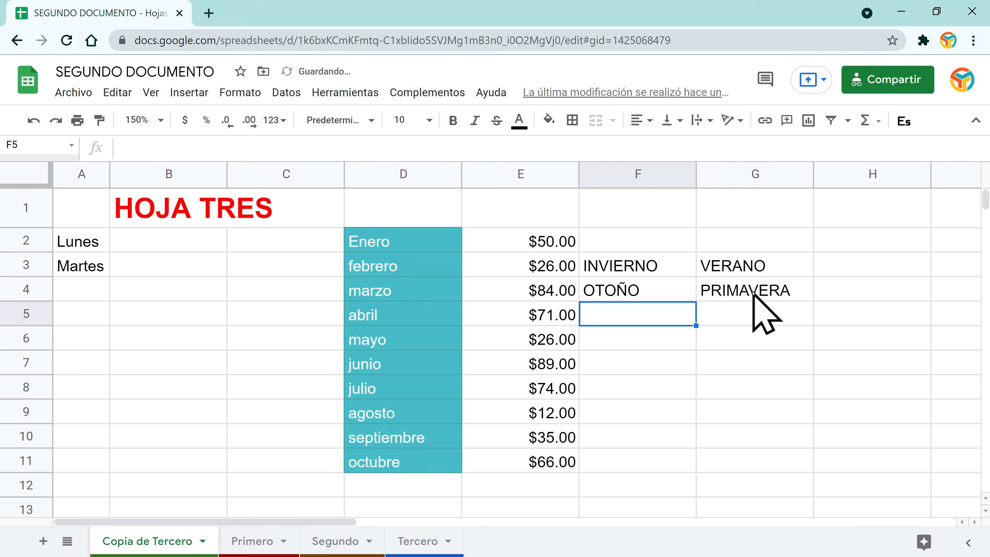
pyautogui.write('ESTACIÓN')
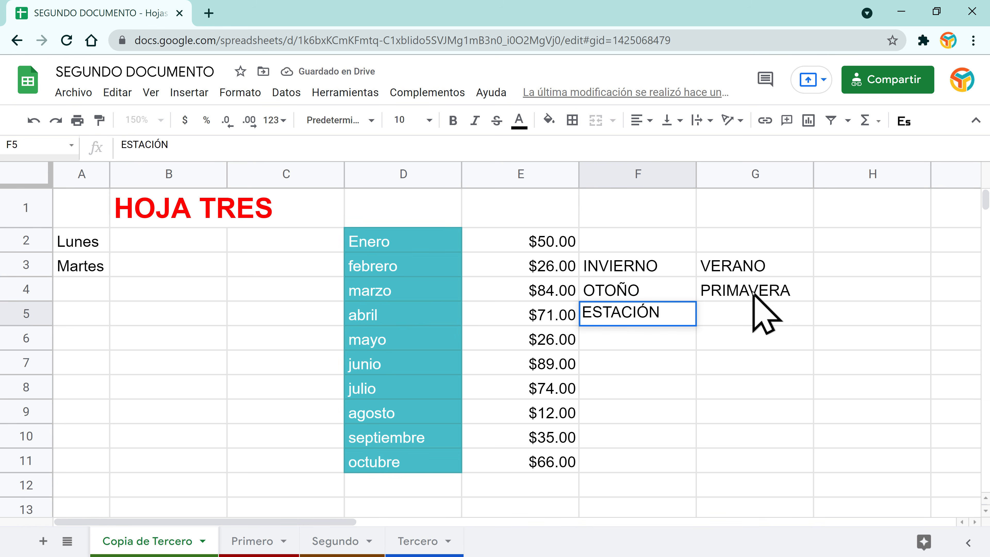
pyautogui.press('Tab')
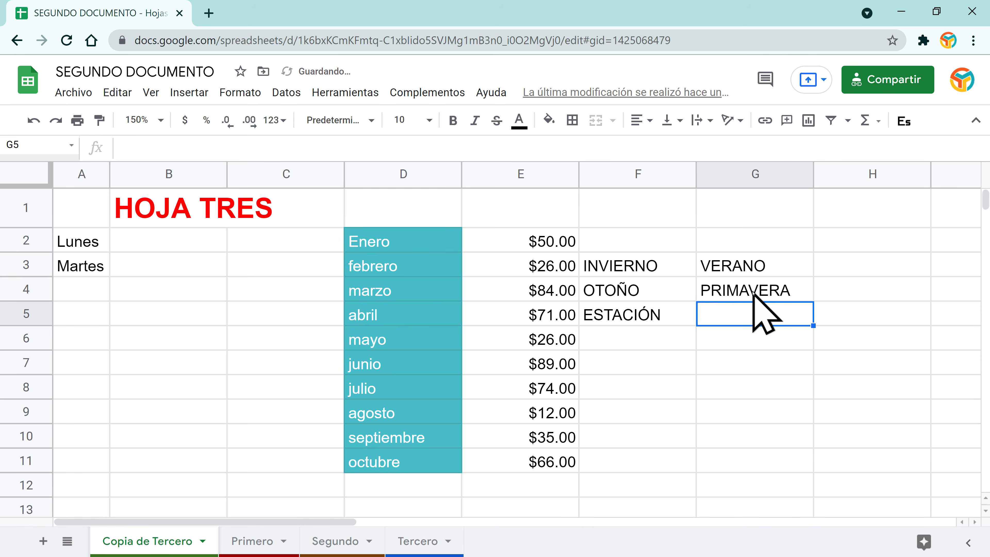
pyautogui.write('ANUAL')
pyautogui.press('Return')
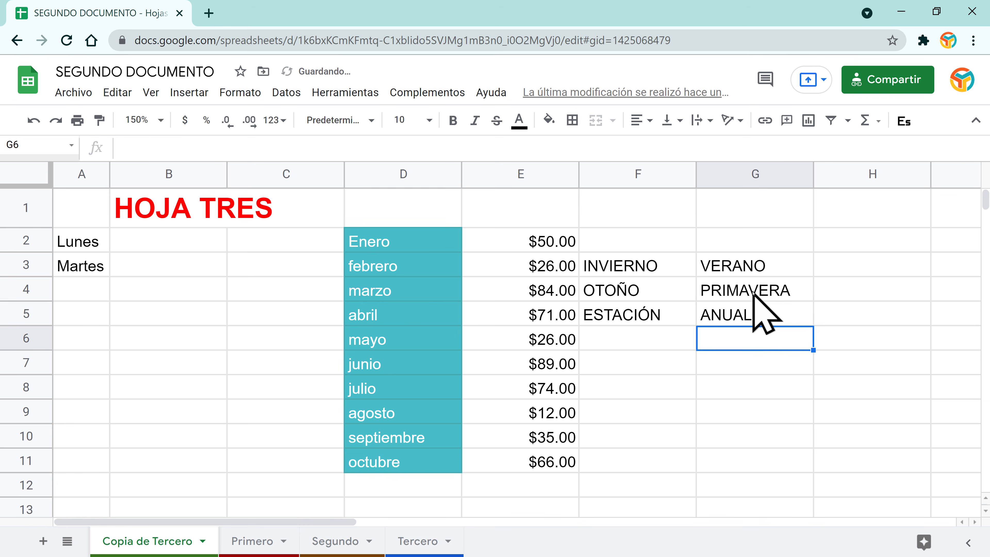
# Step: Select OTOÑO and PRIMAVERA, check the border options unchanged, then move to F6
pyautogui.moveTo(636, 290); pyautogui.dragTo(772, 296)
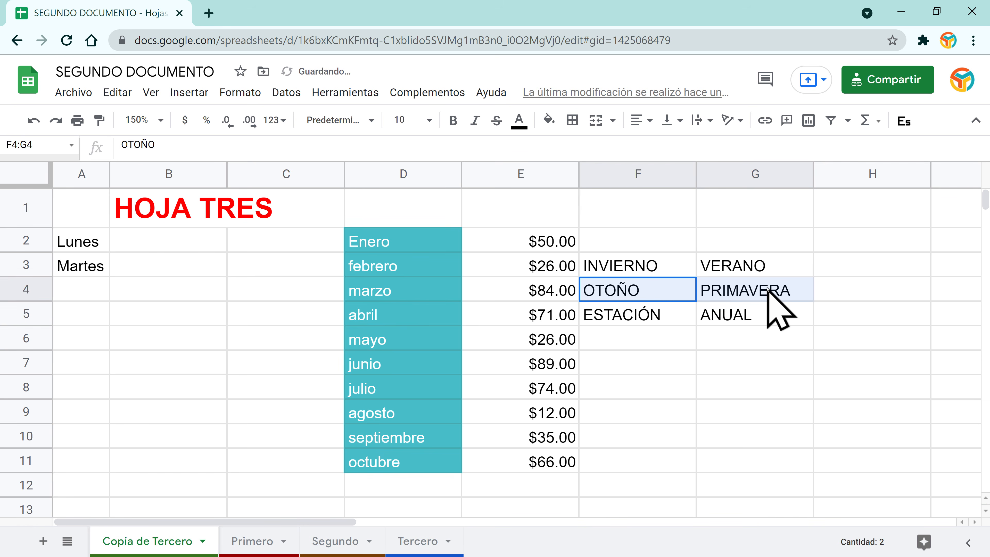
pyautogui.click(573, 120)
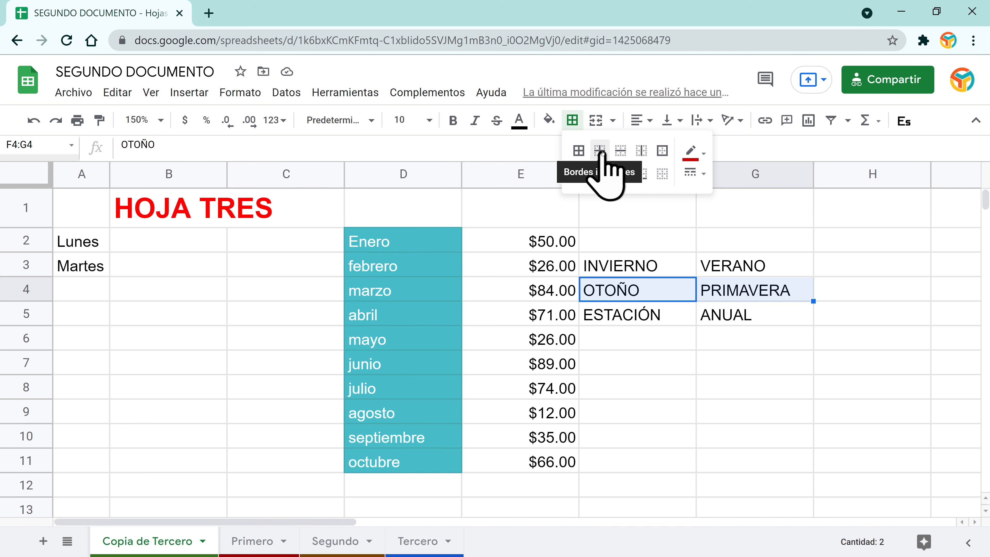
pyautogui.click(706, 329)
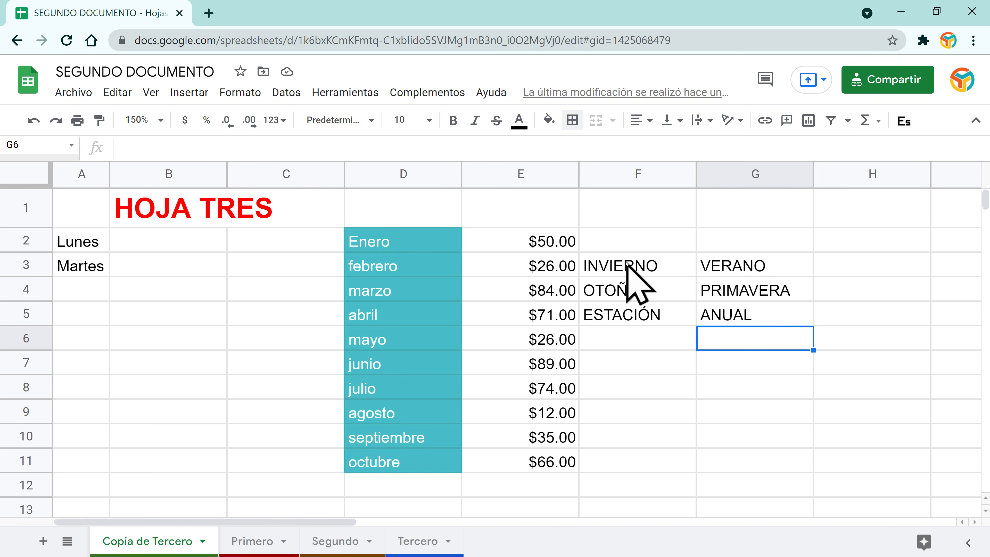
pyautogui.click(619, 316)
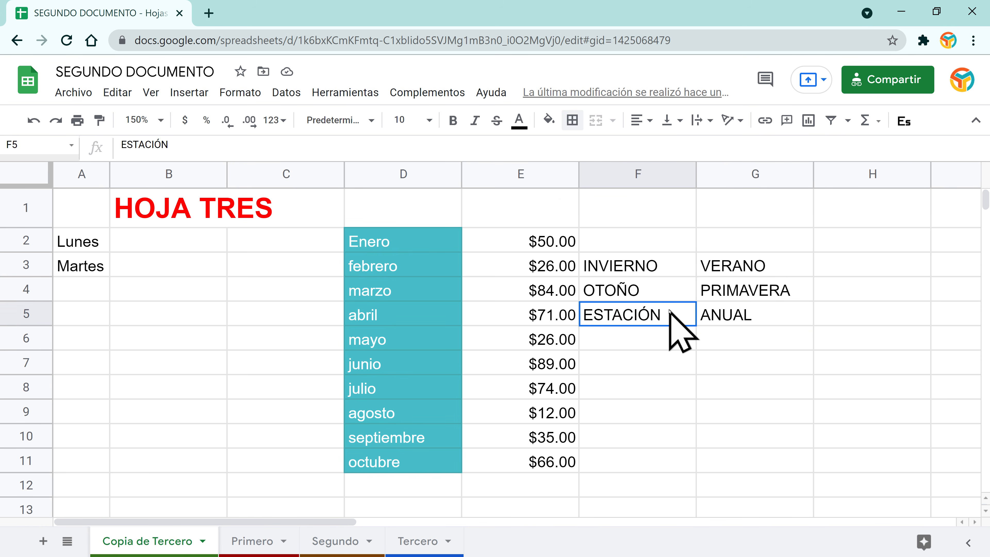
pyautogui.click(629, 270)
pyautogui.click(632, 287)
pyautogui.keyDown('shift'); pyautogui.click(749, 294); pyautogui.keyUp('shift')
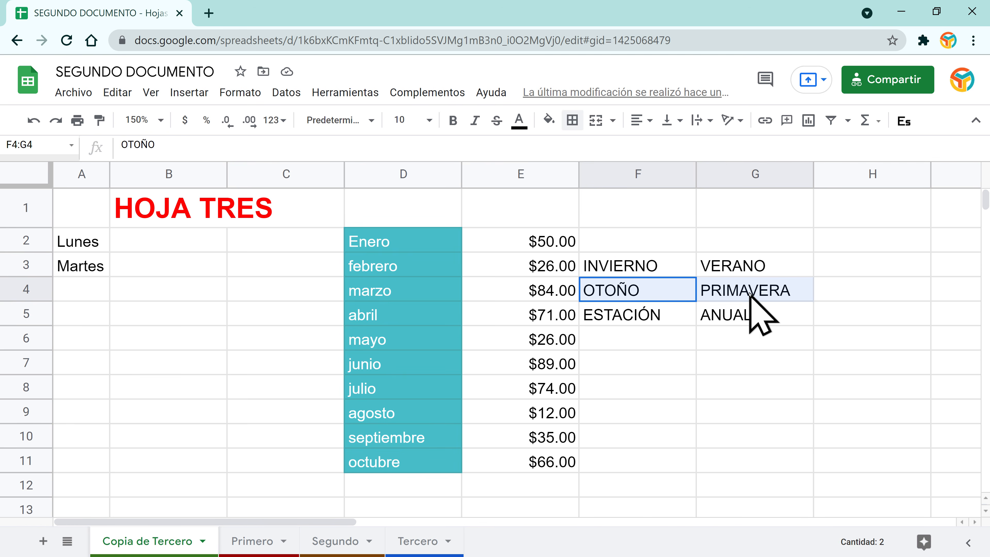
pyautogui.click(650, 334)
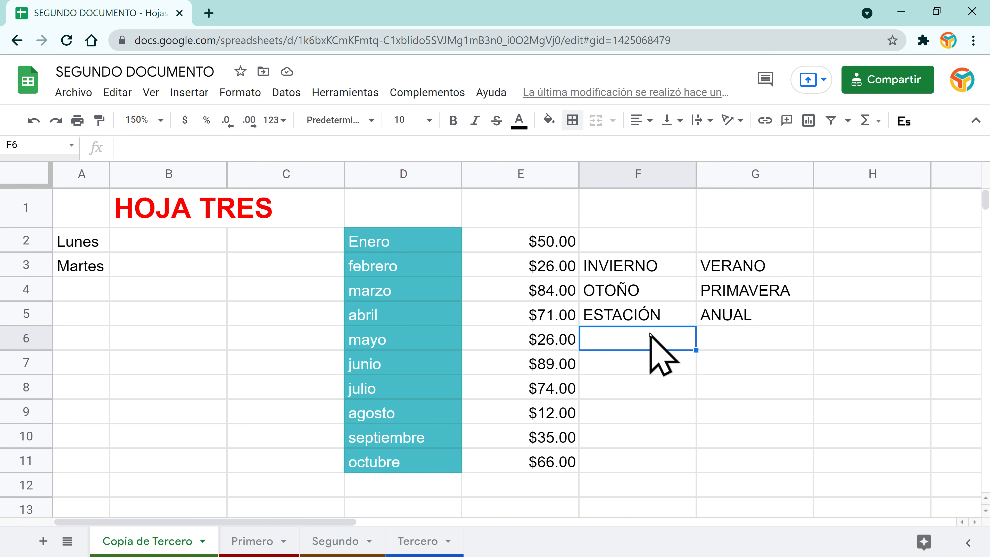
# Step: Type COMPUTADORA in F6 and MONITOR in G6, autofit column F, then select F4:G5
pyautogui.write('COMPU')
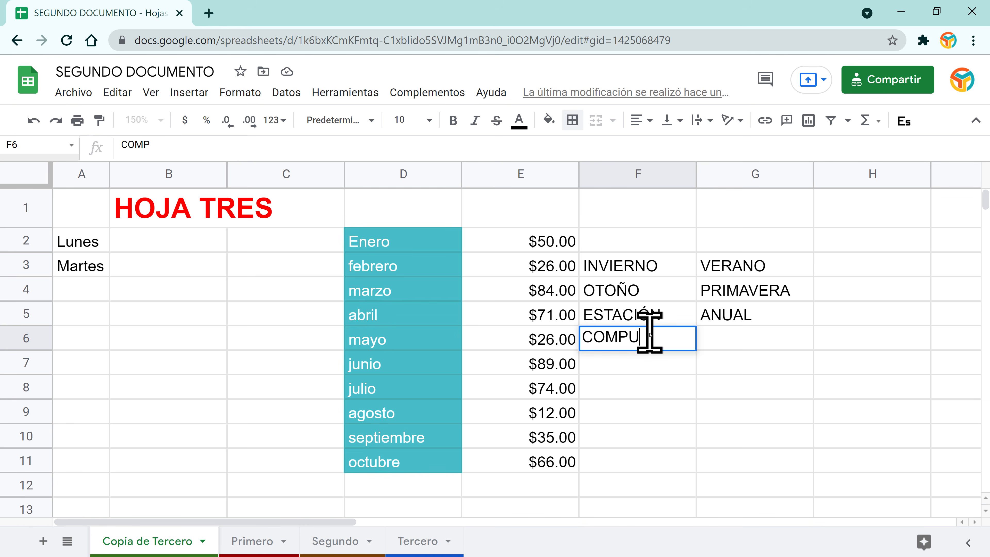
pyautogui.write('TADORA')
pyautogui.press('Return')
pyautogui.press('Right')
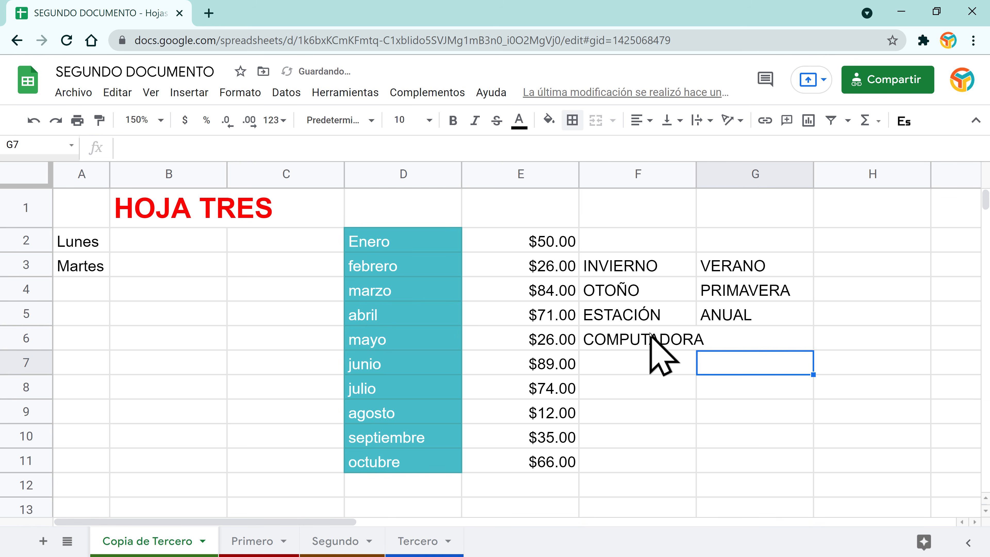
pyautogui.press('Up')
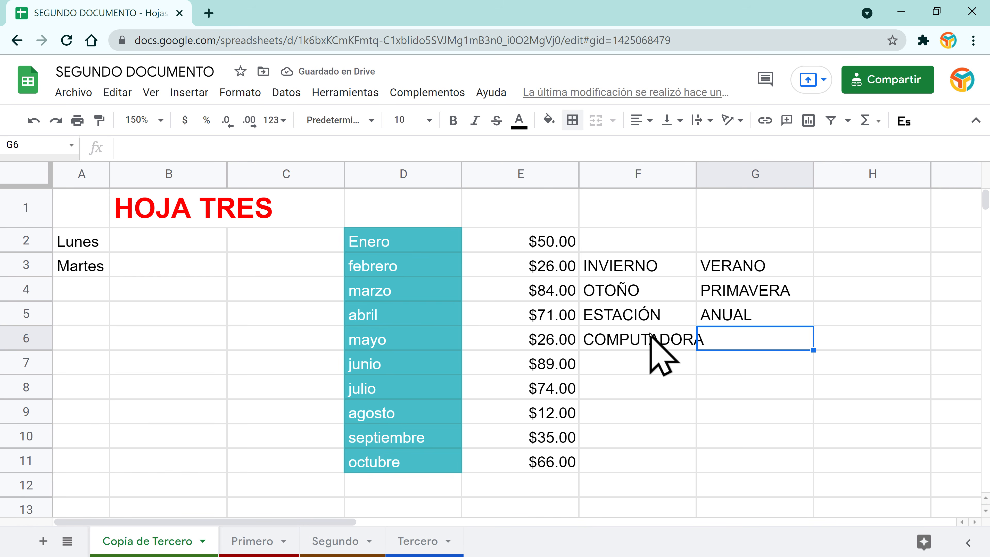
pyautogui.write('P')
pyautogui.press('BackSpace')
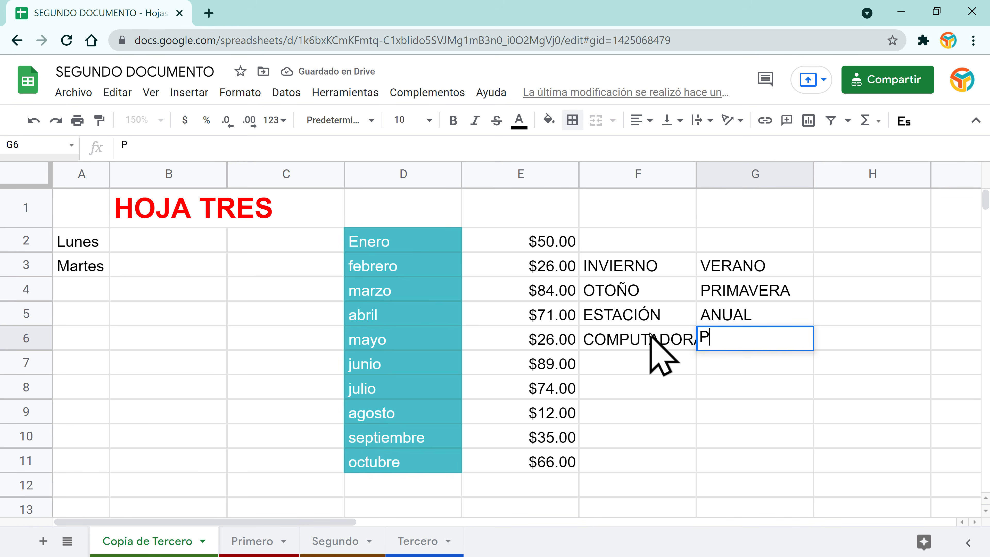
pyautogui.write('MONITOR')
pyautogui.press('Return')
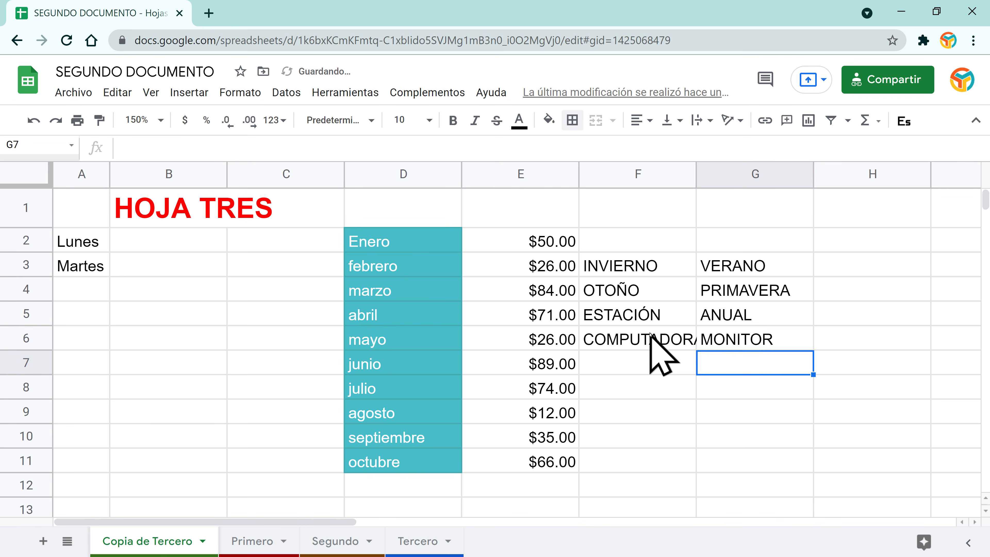
pyautogui.doubleClick(695, 174)
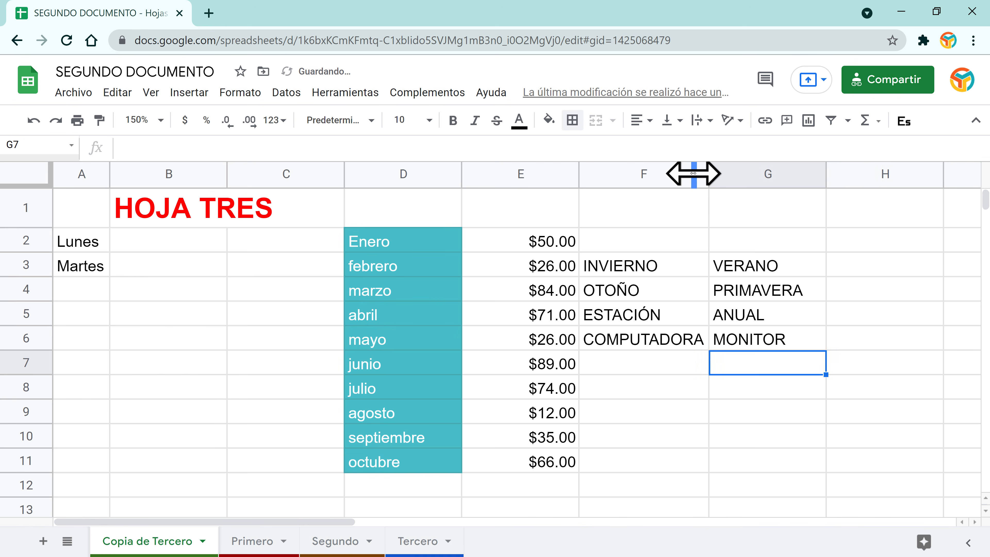
pyautogui.moveTo(626, 291); pyautogui.dragTo(752, 316)
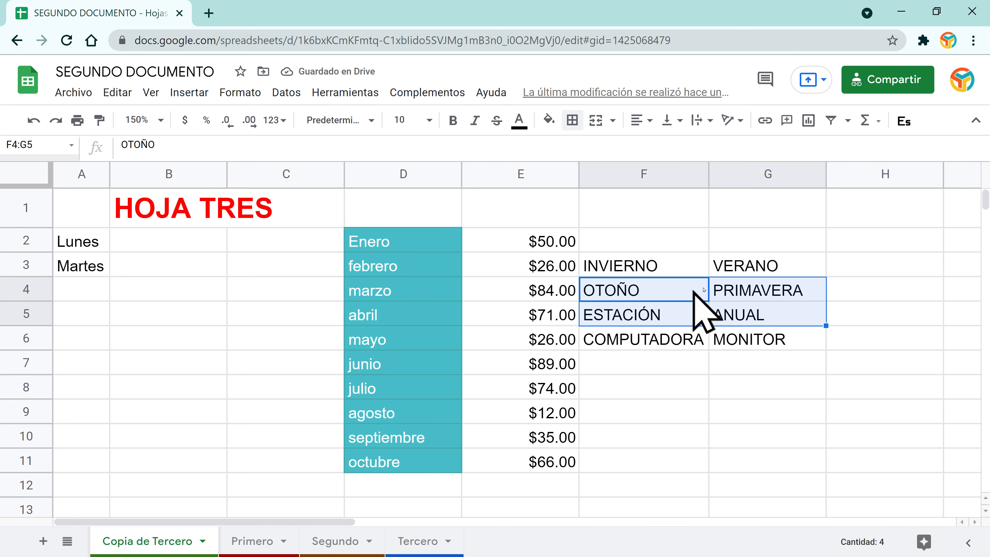
# Step: Try red inner, horizontal and vertical borders on F4:G5, undoing each one
pyautogui.click(573, 121)
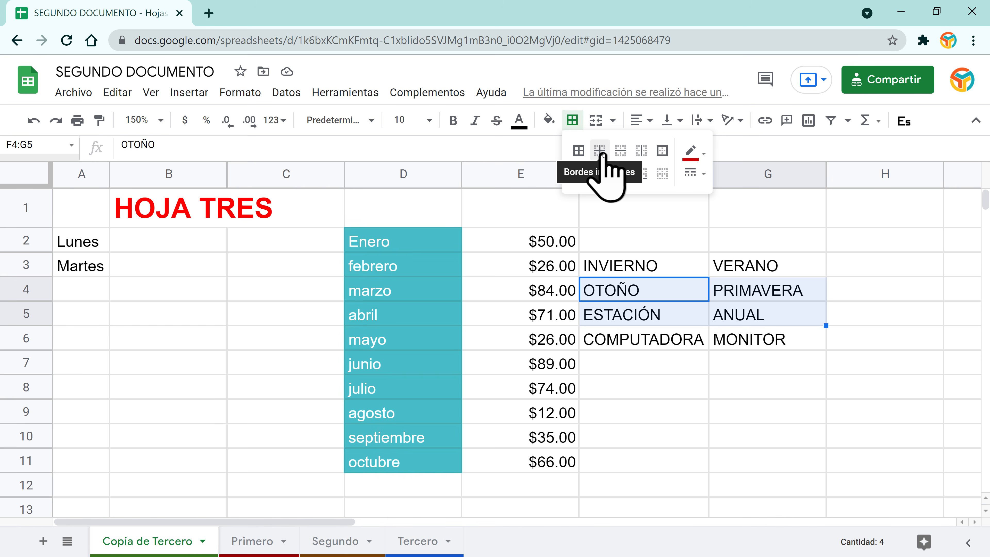
pyautogui.click(602, 154)
pyautogui.click(700, 390)
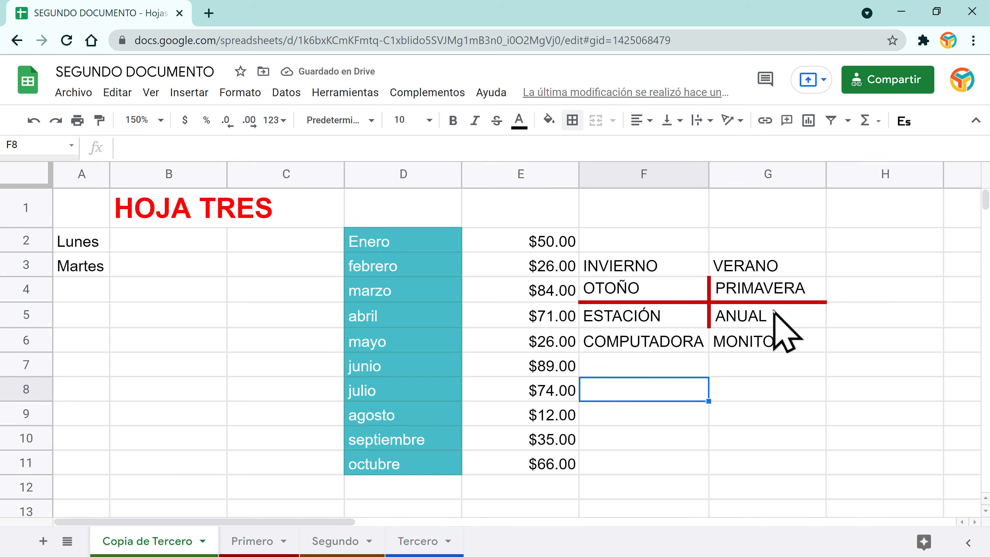
pyautogui.hotkey('ctrl', 'z')
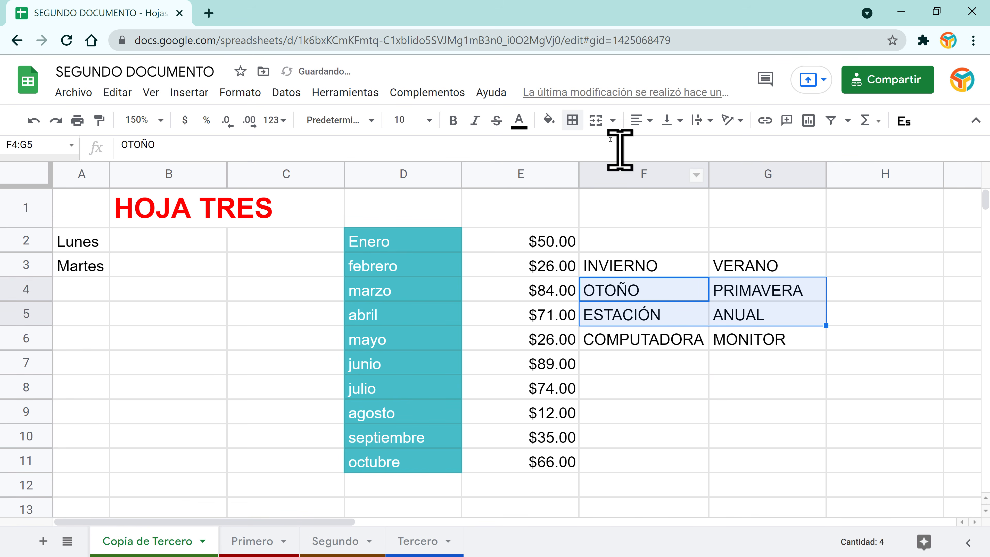
pyautogui.click(573, 120)
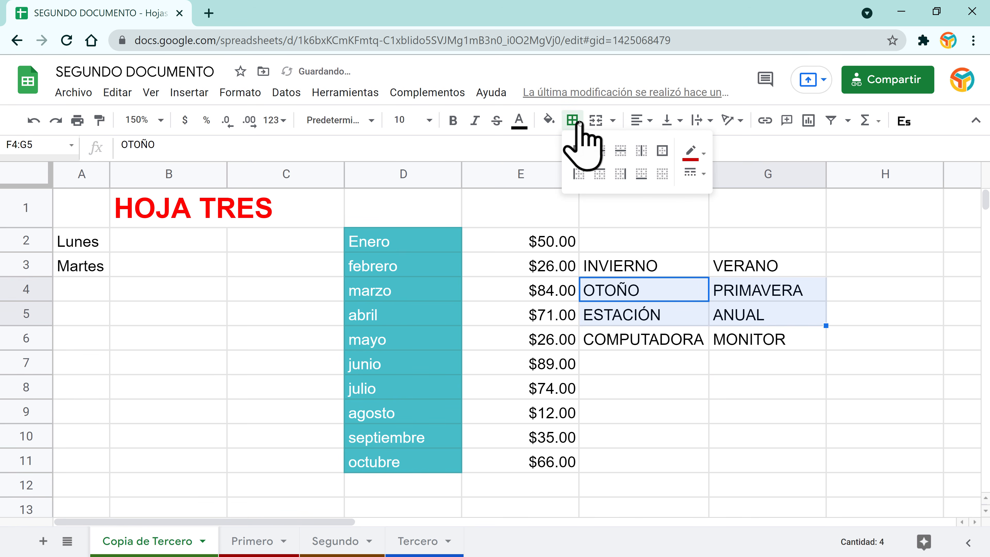
pyautogui.click(621, 156)
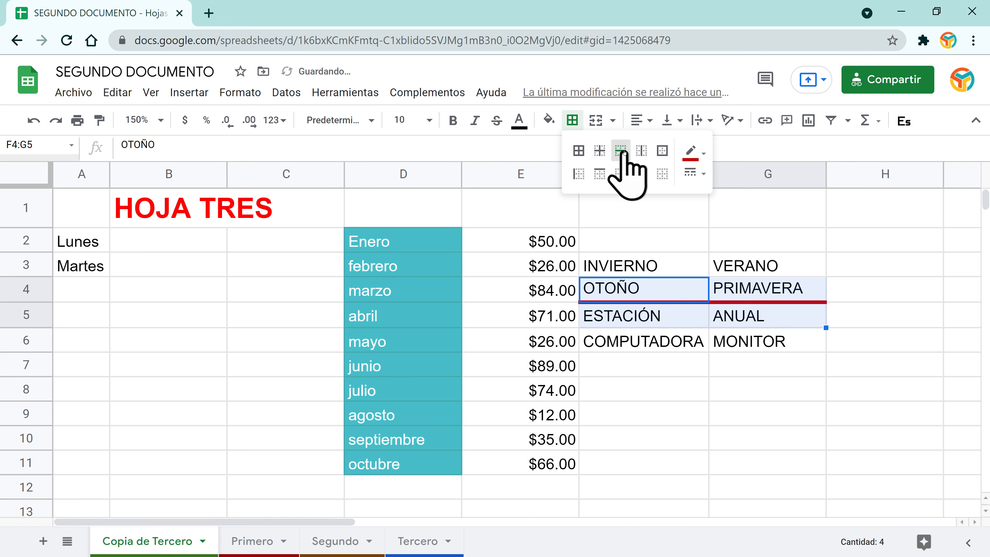
pyautogui.click(704, 396)
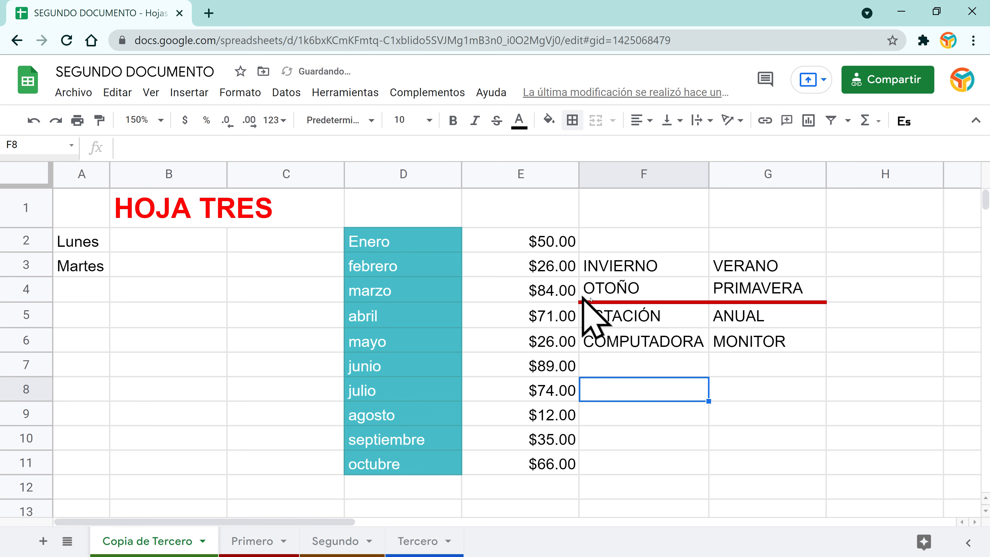
pyautogui.hotkey('ctrl', 'z')
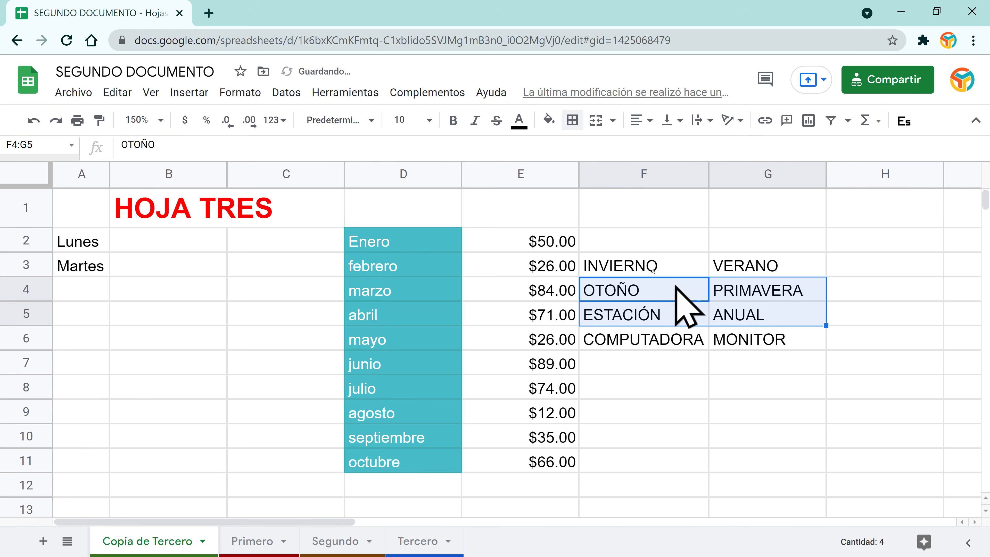
pyautogui.click(572, 120)
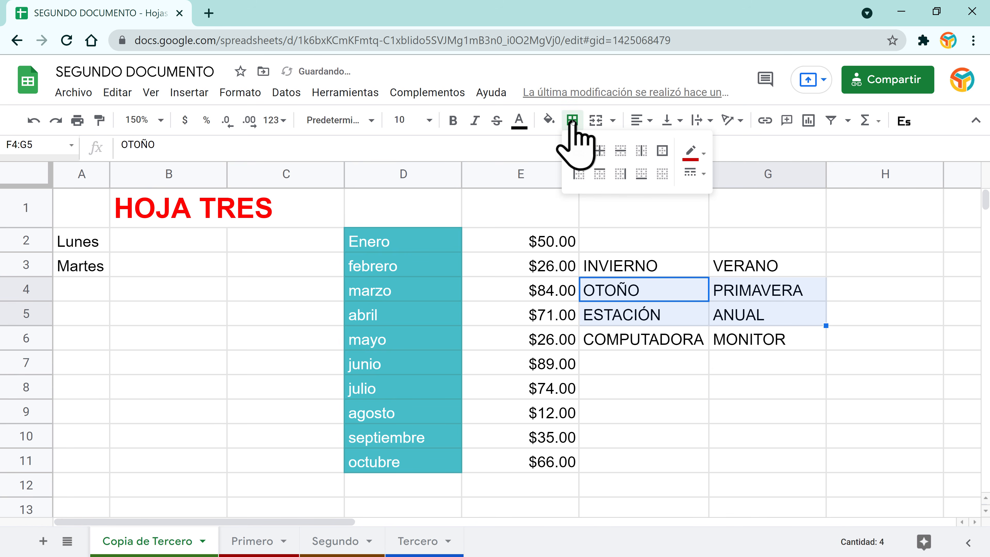
pyautogui.click(641, 152)
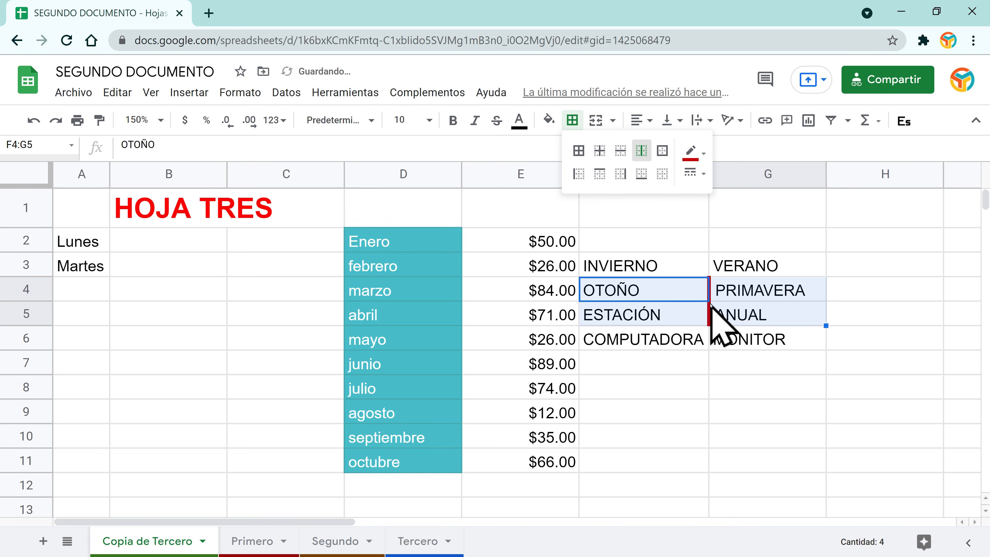
pyautogui.hotkey('ctrl', 'z')
# Step: Give F4:G5 red left, top, right, bottom and inner borders
pyautogui.click(572, 120)
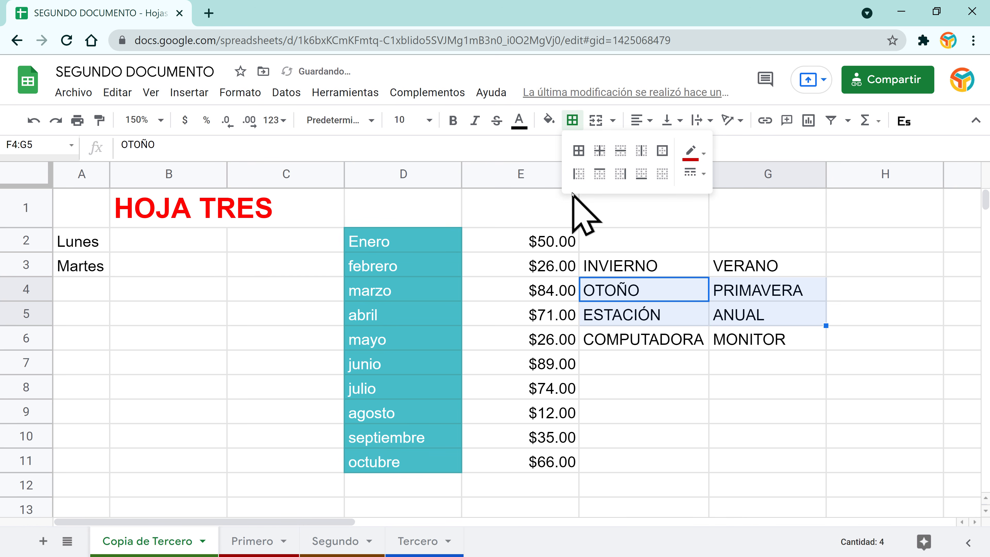
pyautogui.click(578, 174)
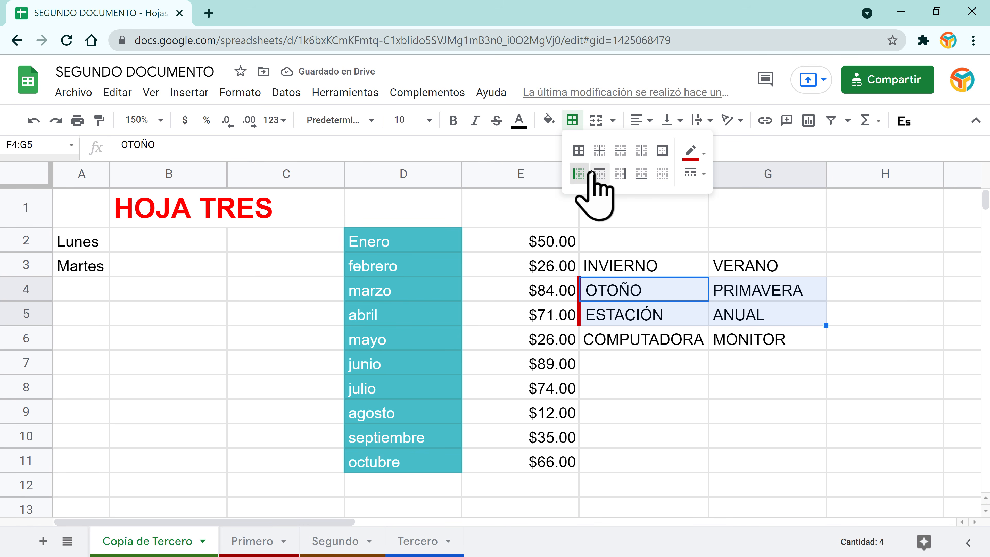
pyautogui.click(599, 173)
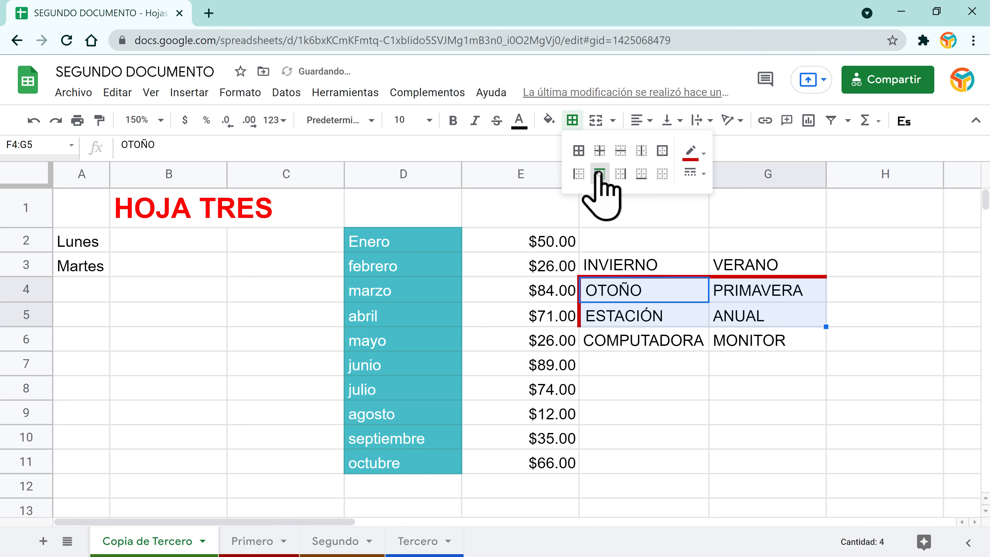
pyautogui.click(620, 174)
pyautogui.click(641, 174)
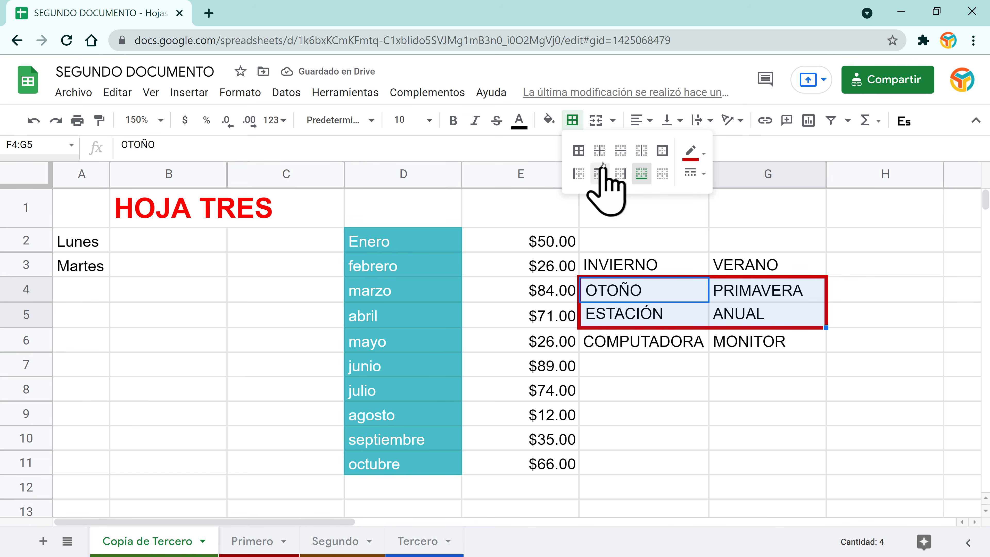
pyautogui.click(600, 150)
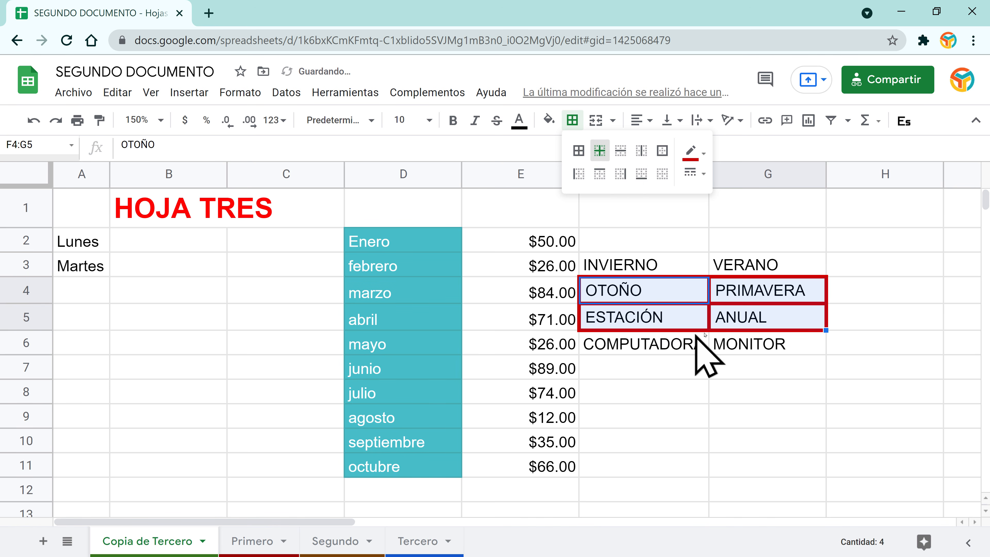
pyautogui.click(720, 388)
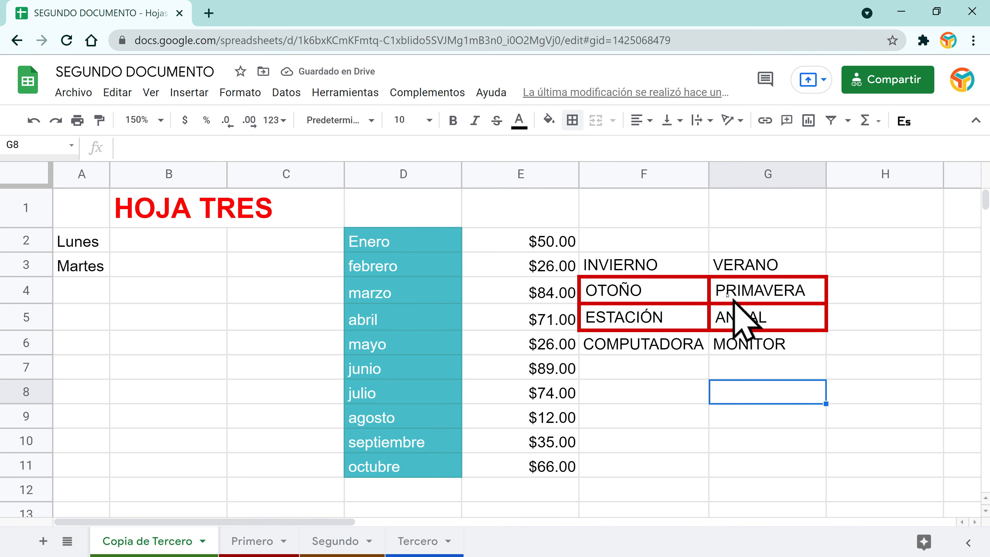
# Step: Put red borders around every cell of the F3:G6 word block
pyautogui.moveTo(682, 267); pyautogui.dragTo(781, 349)
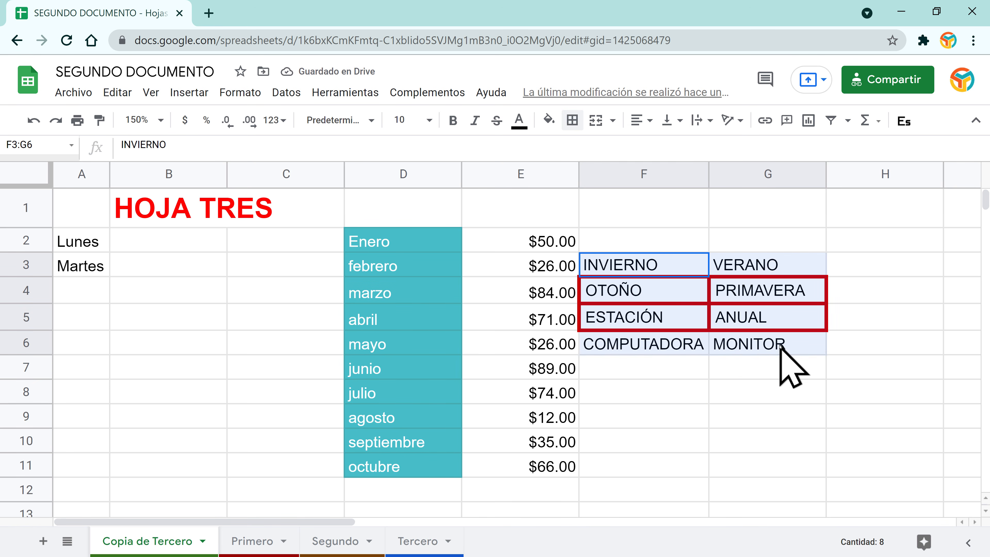
pyautogui.click(572, 120)
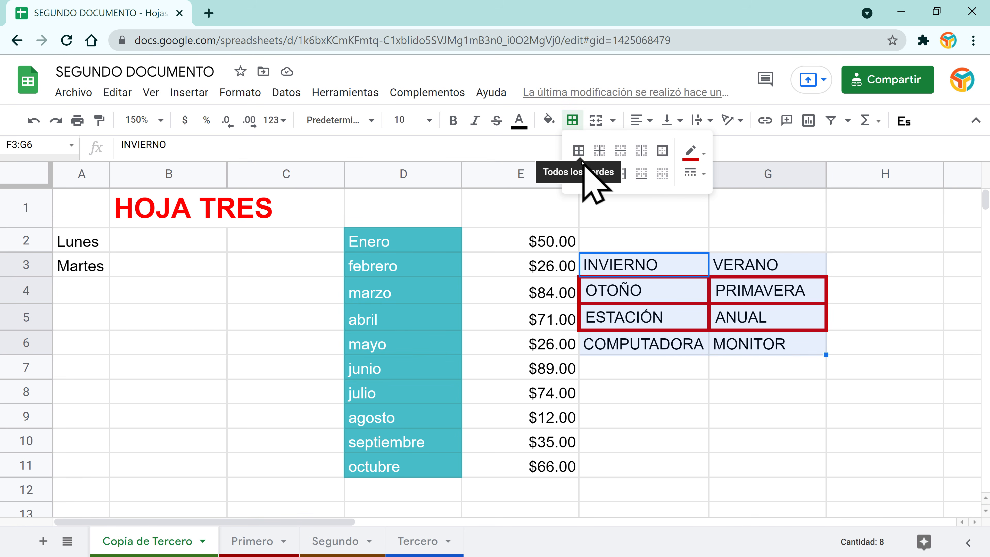
pyautogui.click(580, 153)
pyautogui.click(661, 421)
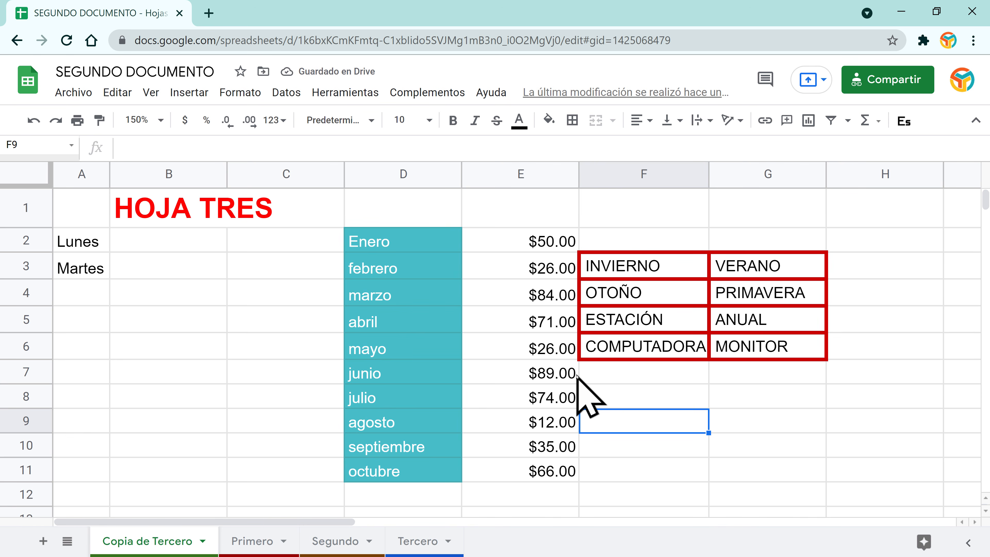
# Step: Enter DATOS MOSTRADOS PARA TODOS in E1 and confirm F1 stays empty
pyautogui.click(516, 211)
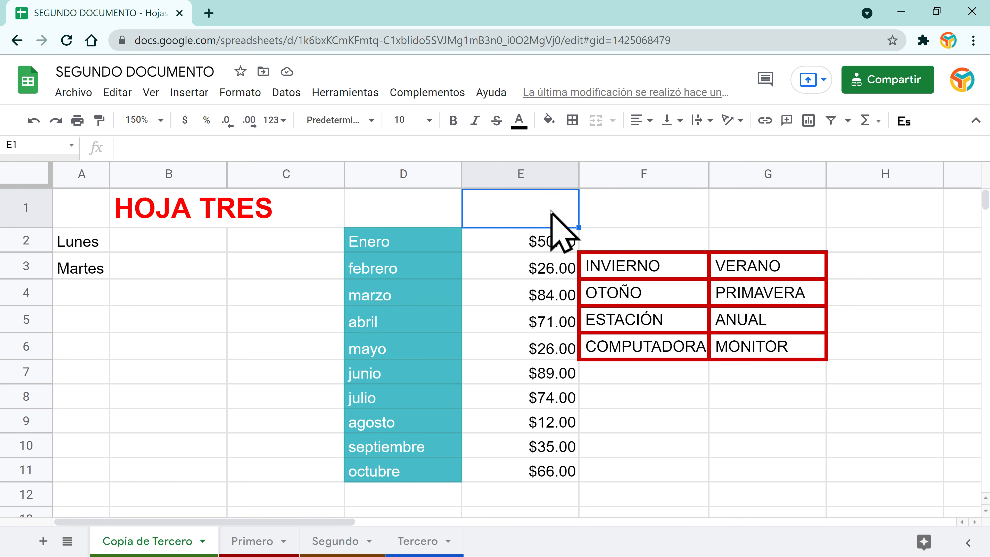
pyautogui.write('MOS')
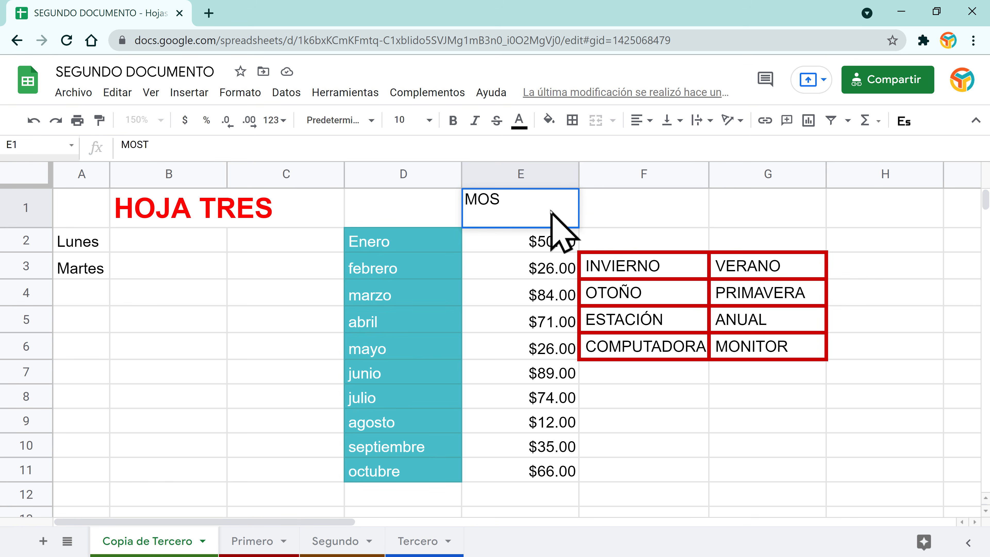
pyautogui.write('TOS ')
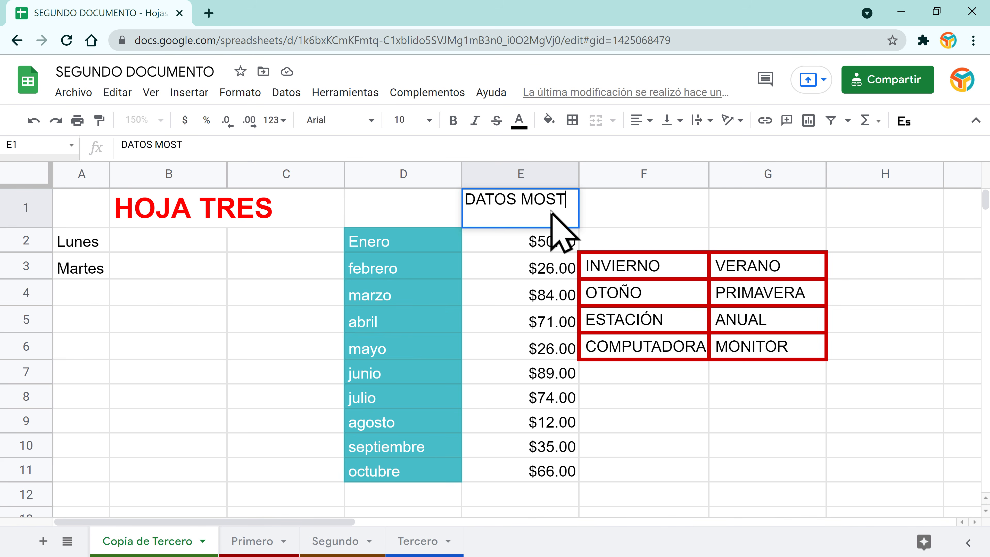
pyautogui.write('RAD')
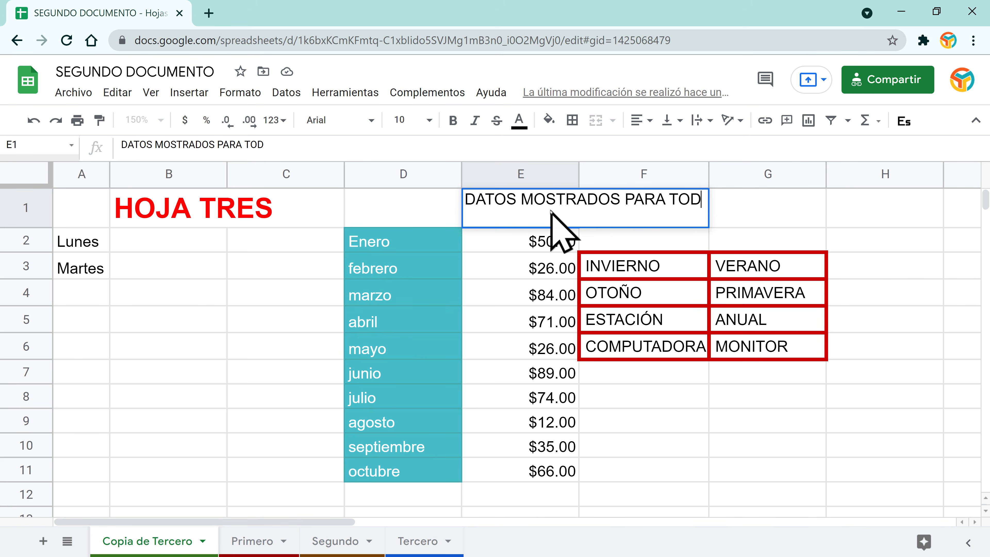
pyautogui.write('OS')
pyautogui.press('Return')
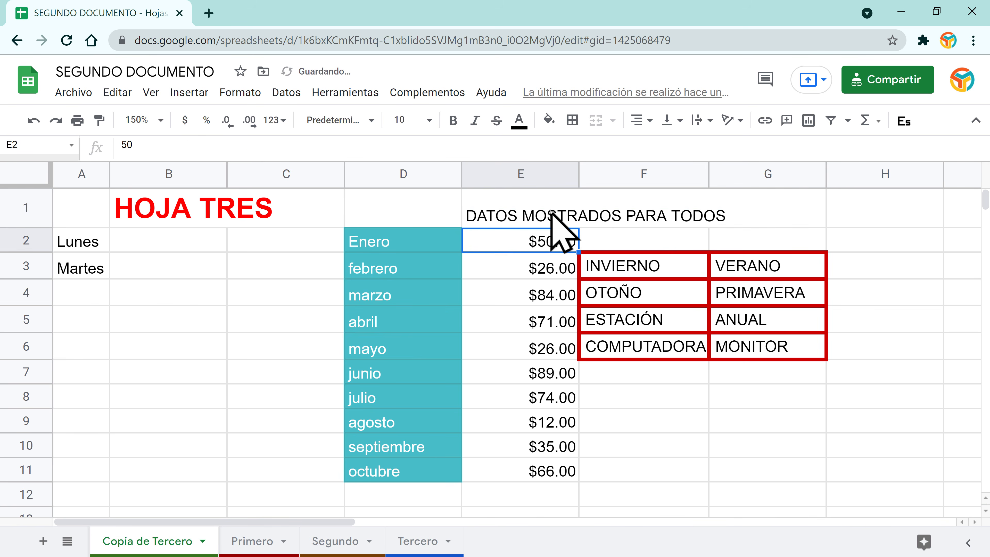
pyautogui.click(522, 212)
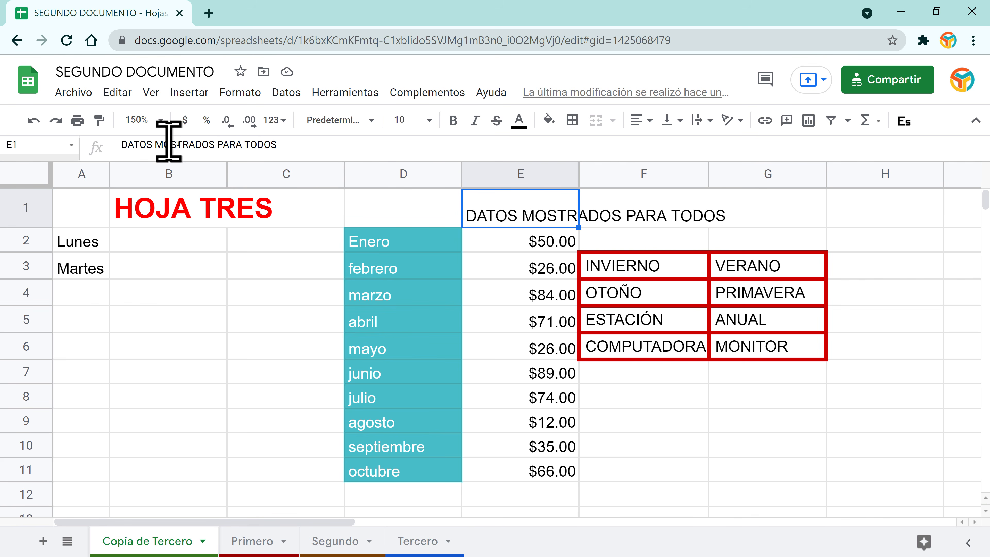
pyautogui.click(626, 209)
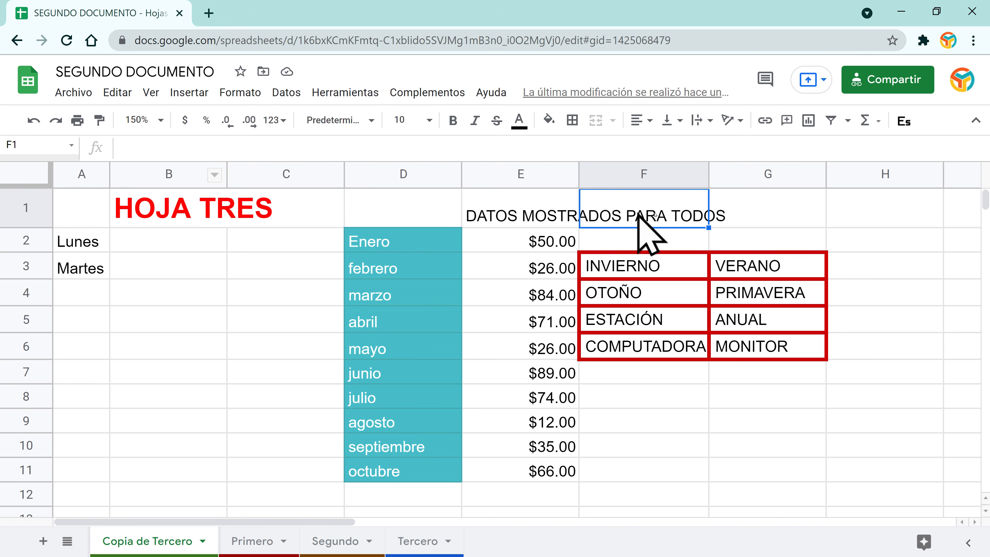
pyautogui.click(543, 210)
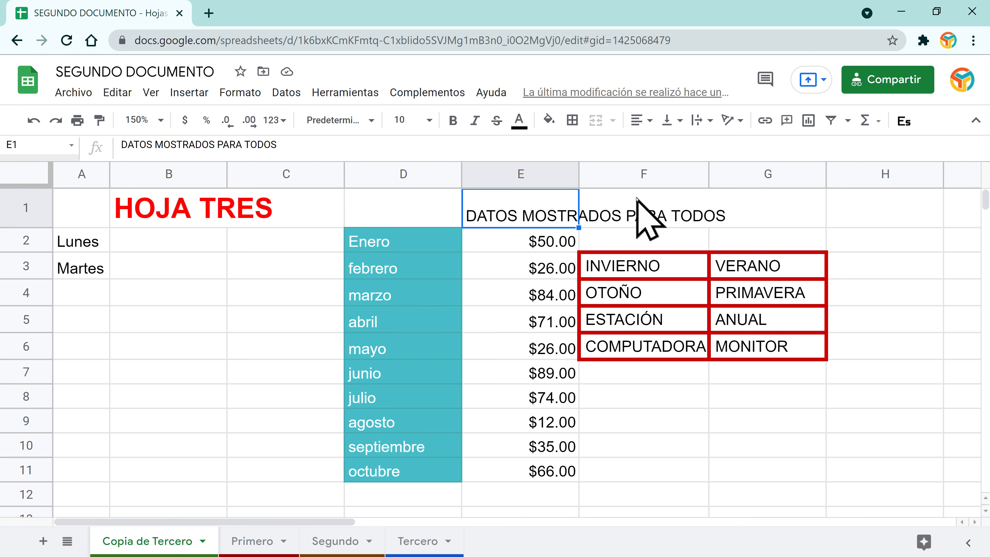
pyautogui.click(408, 200)
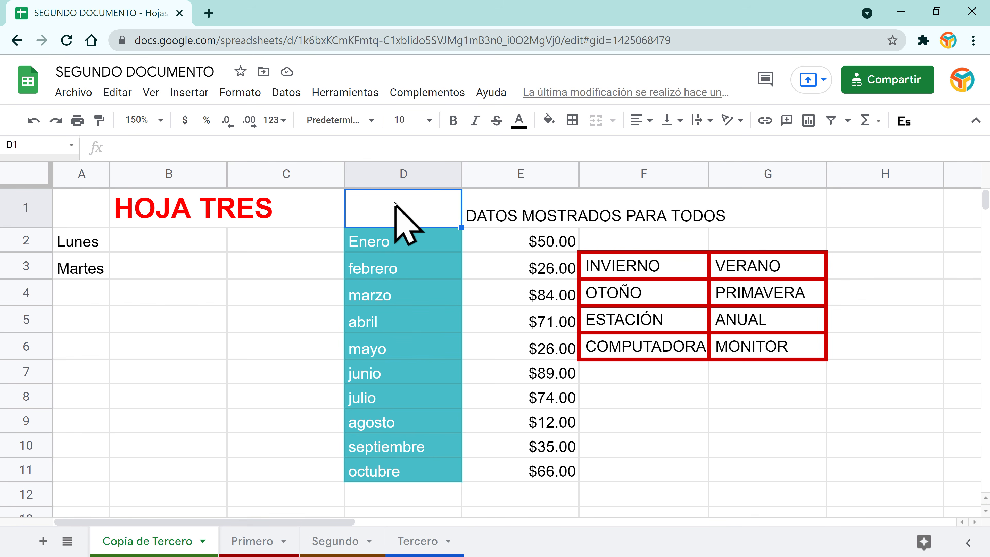
# Step: Merge D1:G1, then unmerge it and confirm the heading now sits in D1 with E1 and F1 empty
pyautogui.moveTo(394, 203); pyautogui.dragTo(754, 217)
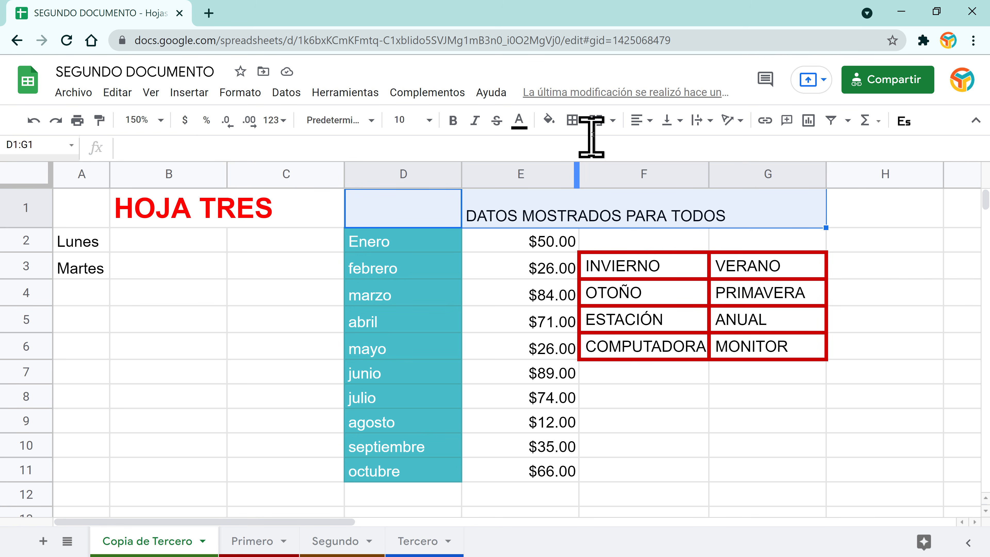
pyautogui.click(594, 121)
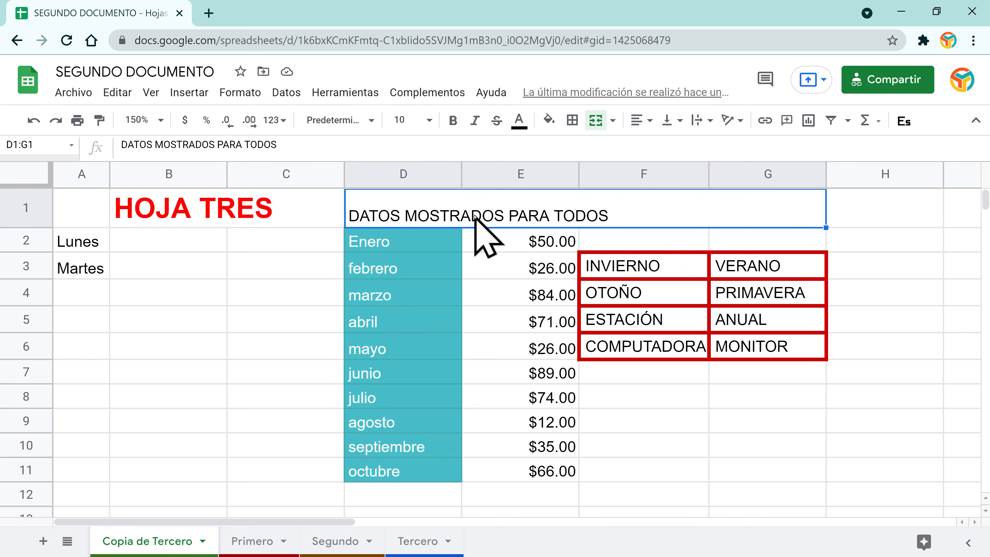
pyautogui.click(613, 120)
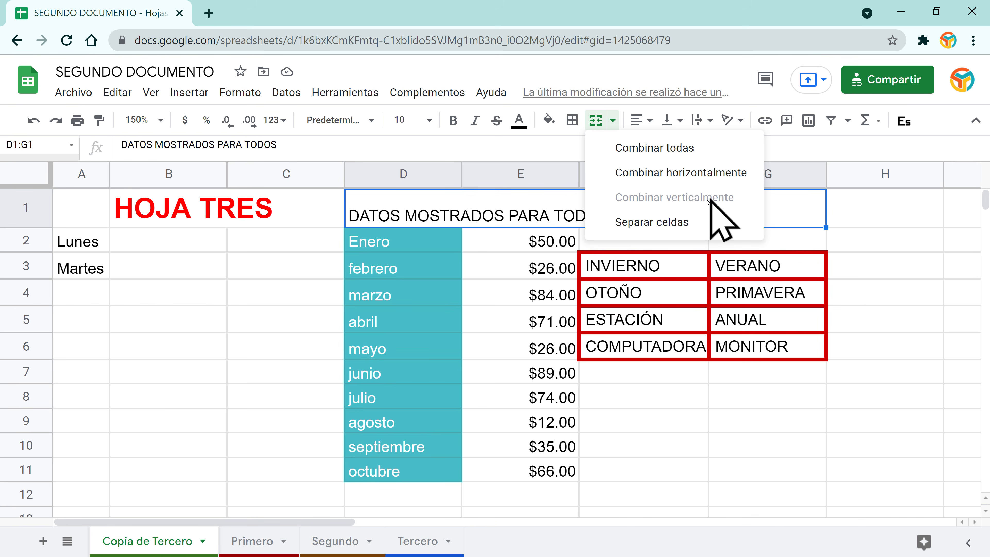
pyautogui.click(658, 224)
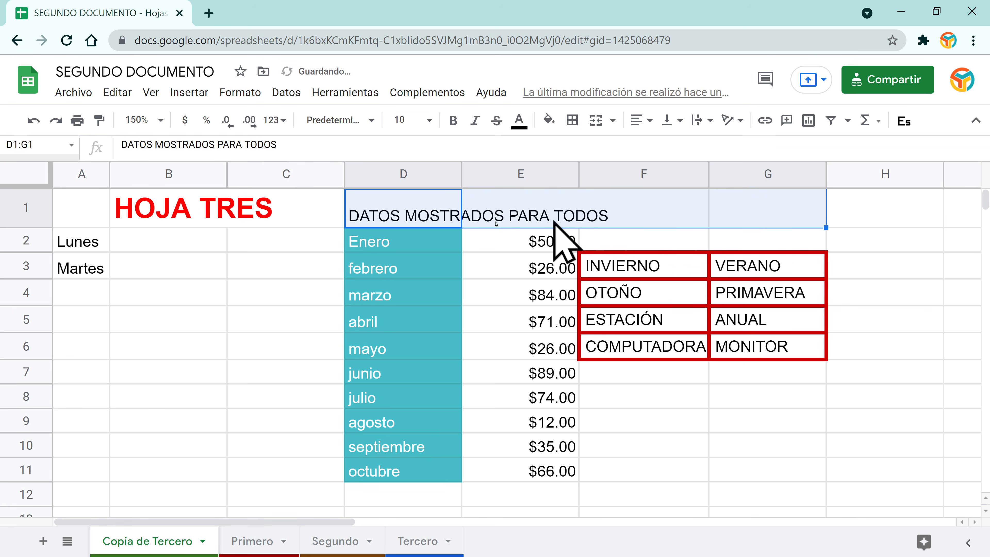
pyautogui.click(505, 369)
pyautogui.click(398, 205)
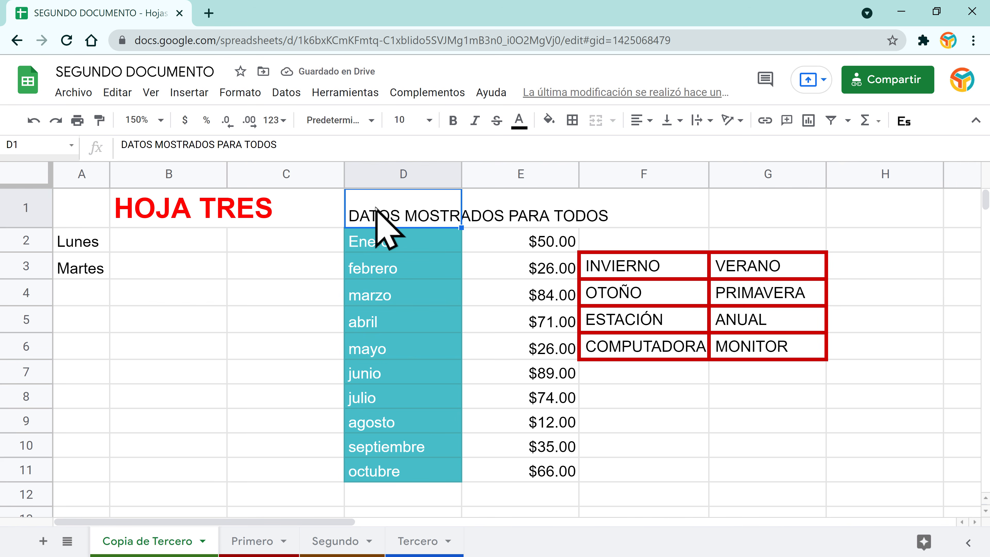
pyautogui.click(505, 204)
pyautogui.click(414, 213)
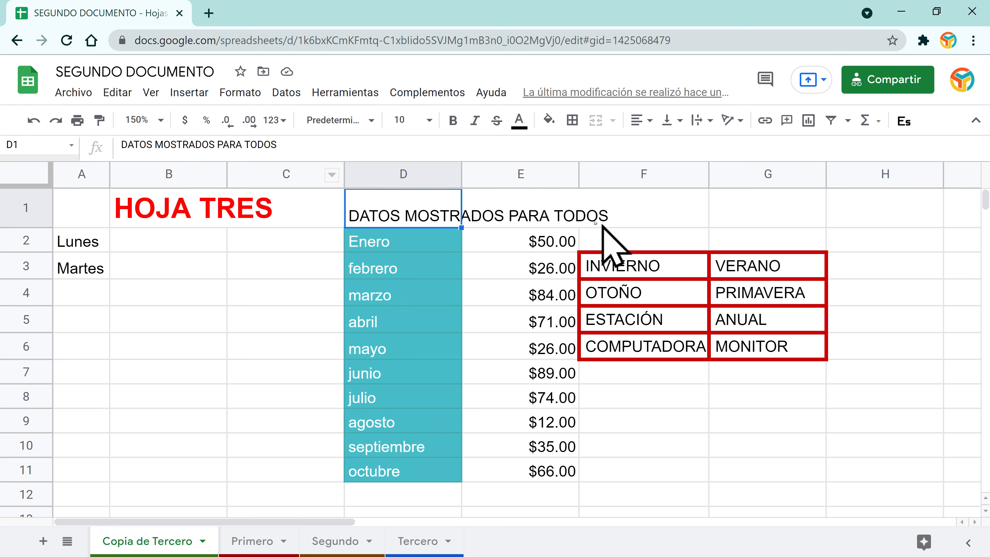
pyautogui.click(524, 213)
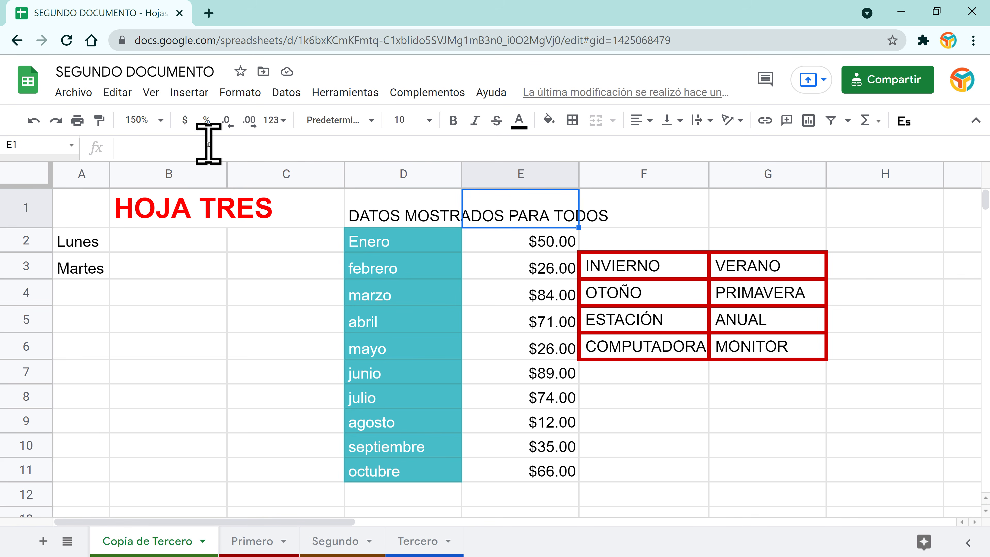
pyautogui.click(608, 218)
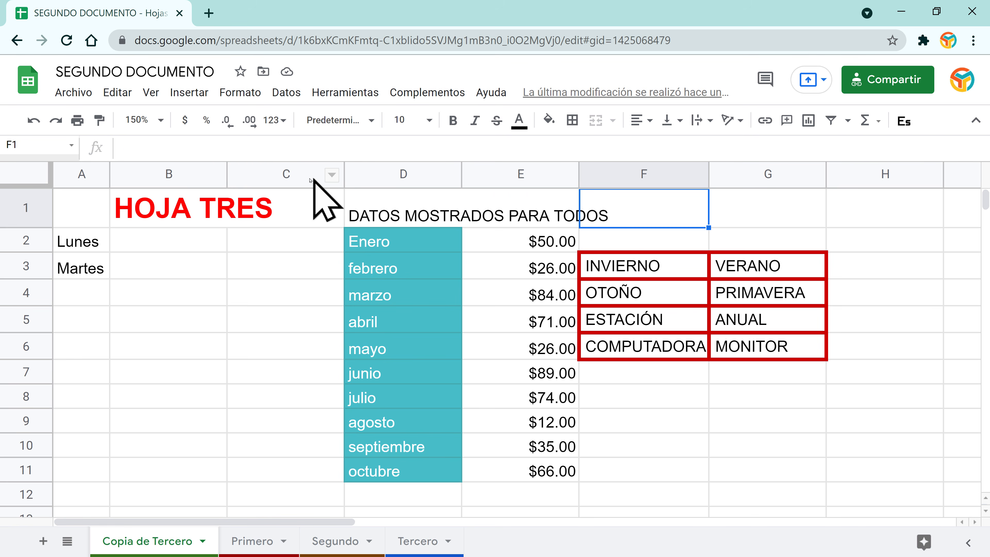
pyautogui.click(405, 203)
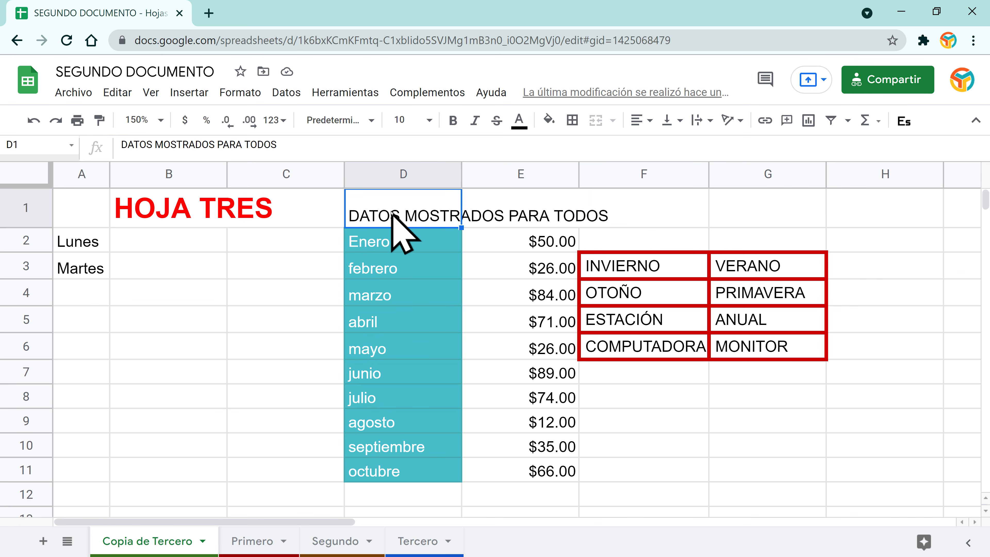
# Step: Reselect D1:G1 and merge it horizontally into one heading cell
pyautogui.moveTo(392, 214); pyautogui.dragTo(748, 213)
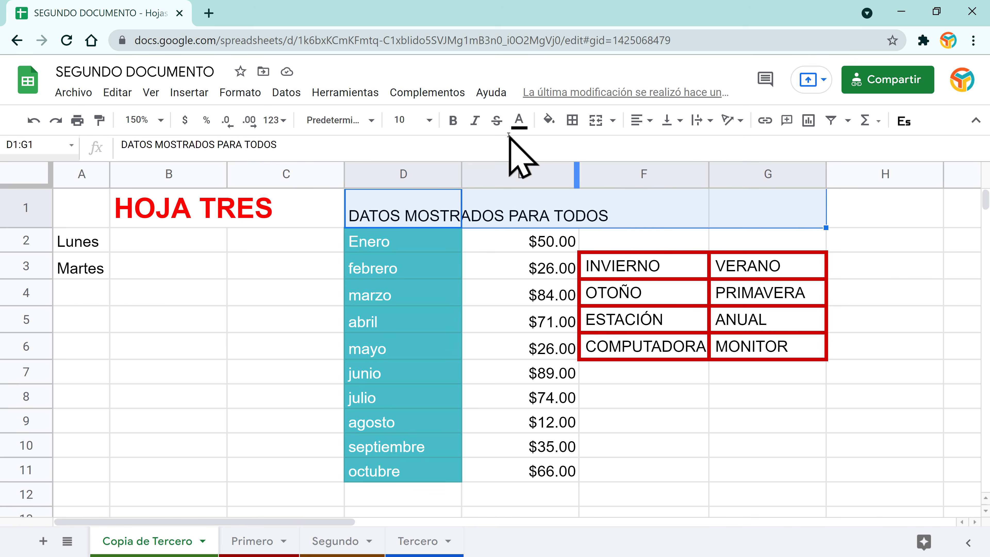
pyautogui.click(614, 121)
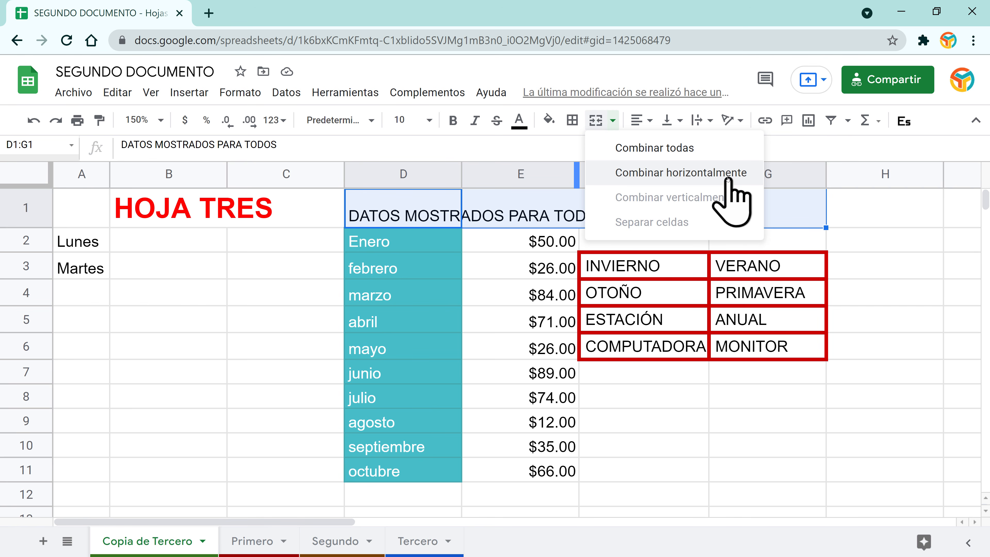
pyautogui.click(691, 172)
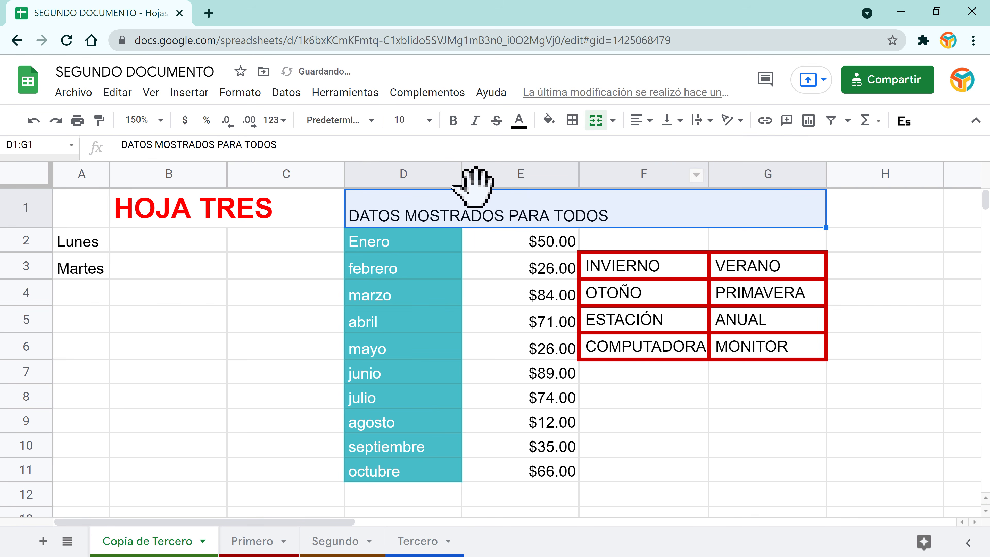
pyautogui.click(629, 238)
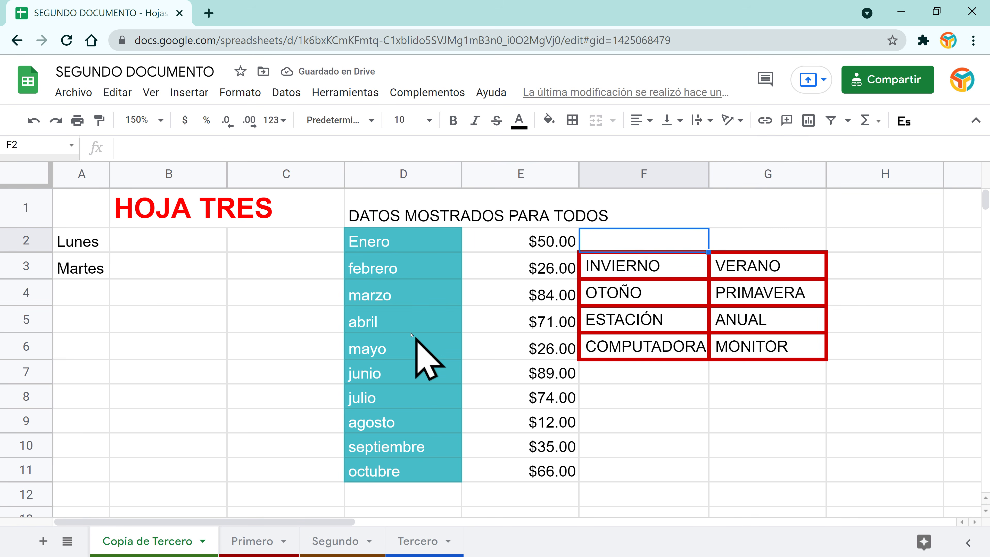
pyautogui.click(405, 324)
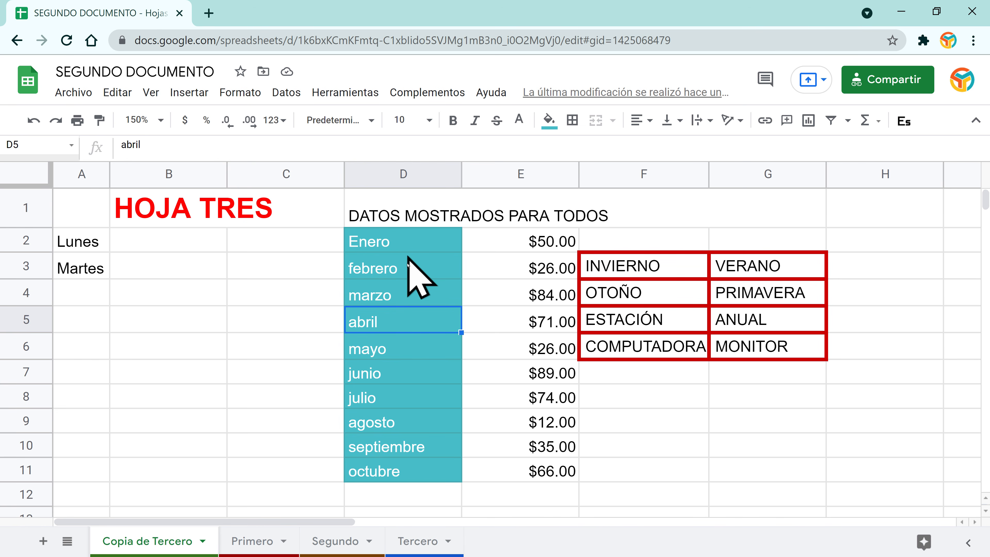
# Step: Merge D2:D3 vertically, keeping only the Enero value
pyautogui.moveTo(389, 242); pyautogui.dragTo(433, 268)
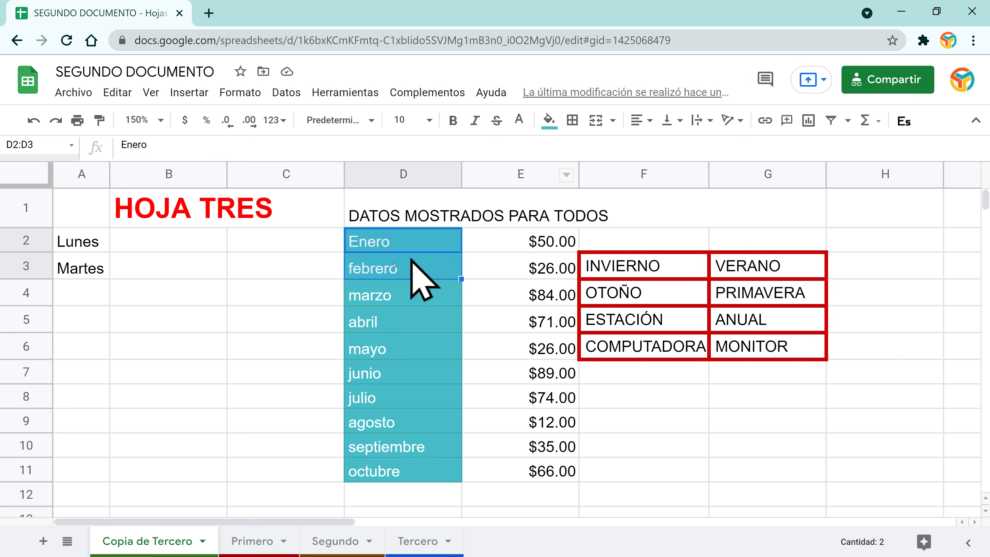
pyautogui.click(613, 121)
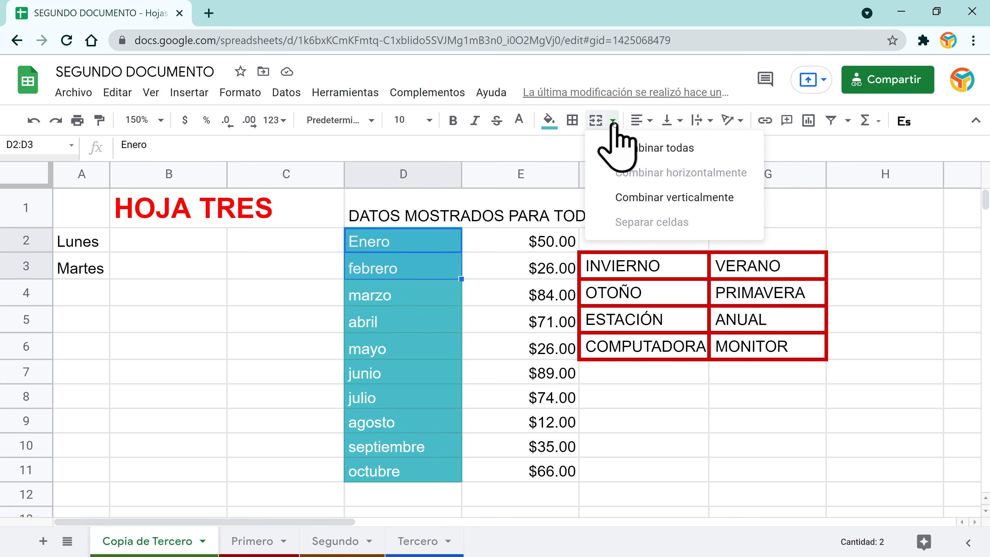
pyautogui.click(705, 199)
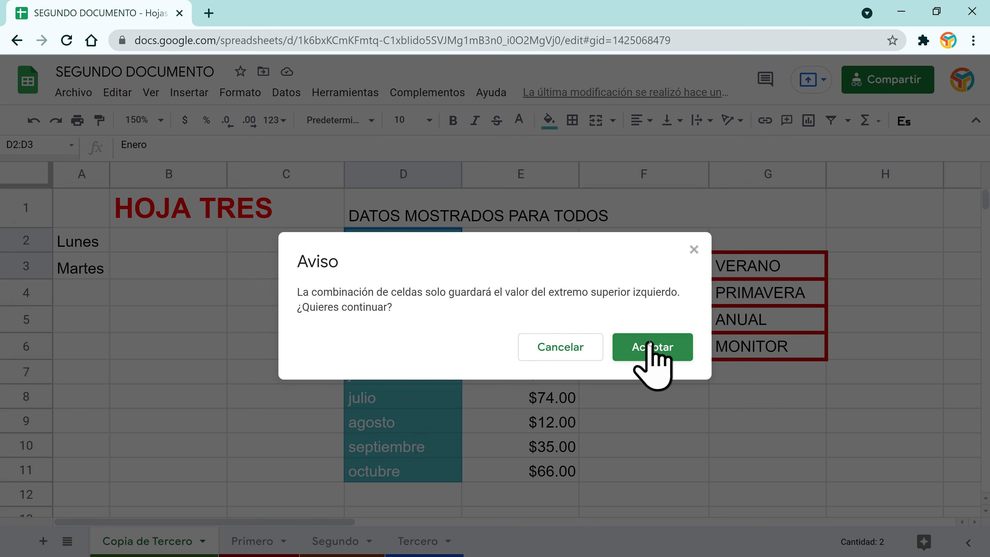
pyautogui.click(650, 353)
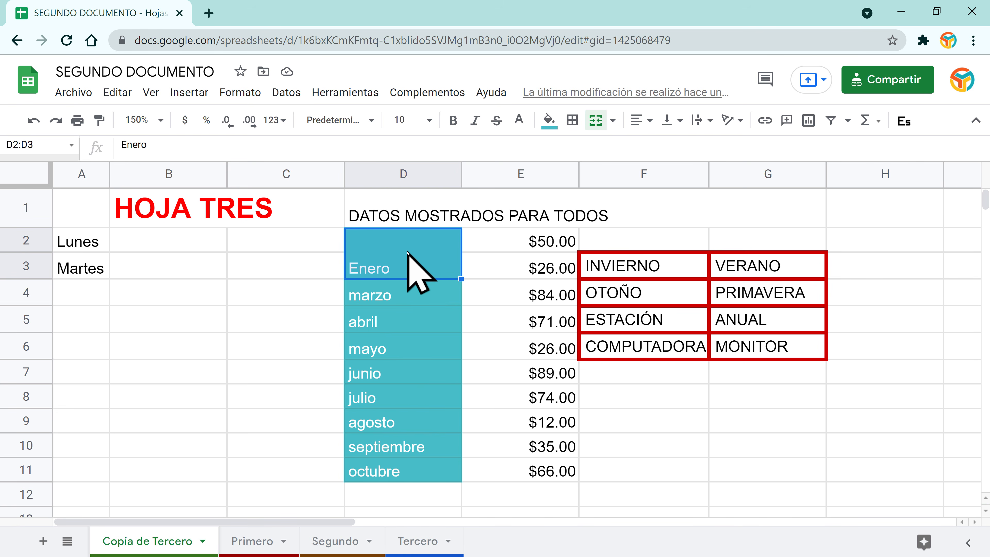
# Step: Unmerge D2:D3 and type f into the emptied D3
pyautogui.click(613, 121)
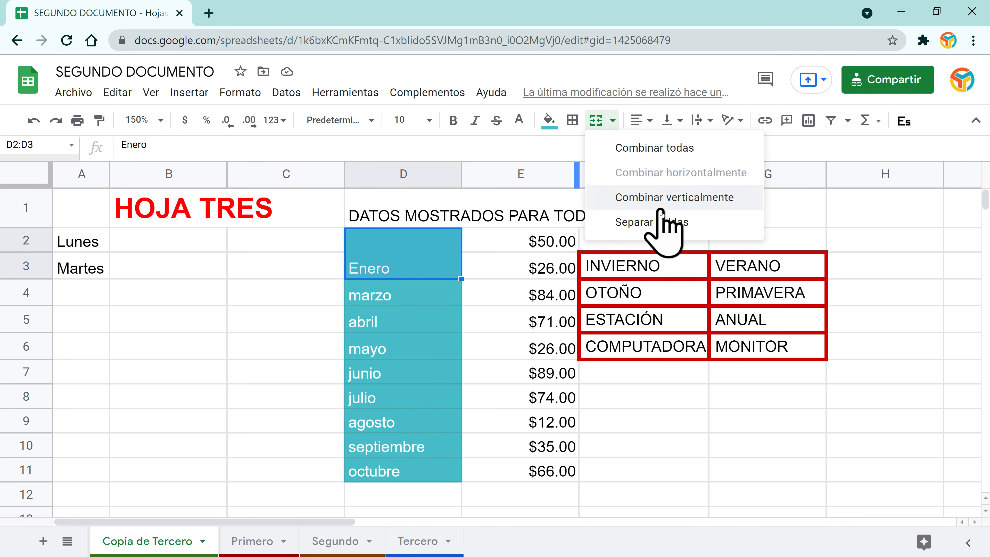
pyautogui.click(663, 223)
pyautogui.click(406, 269)
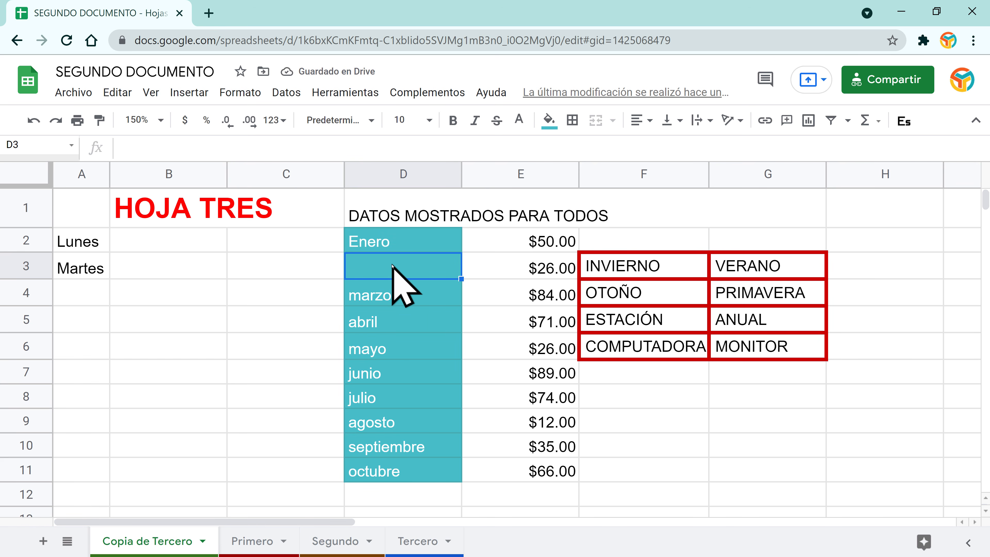
pyautogui.write('f')
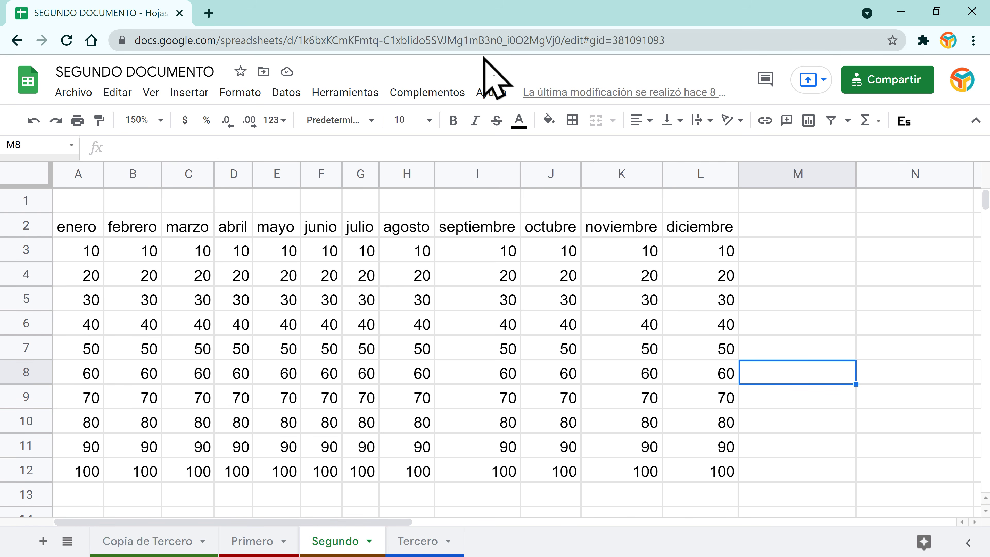
# Step: Widen column G considerably and right-align the julio header in G2
pyautogui.click(239, 256)
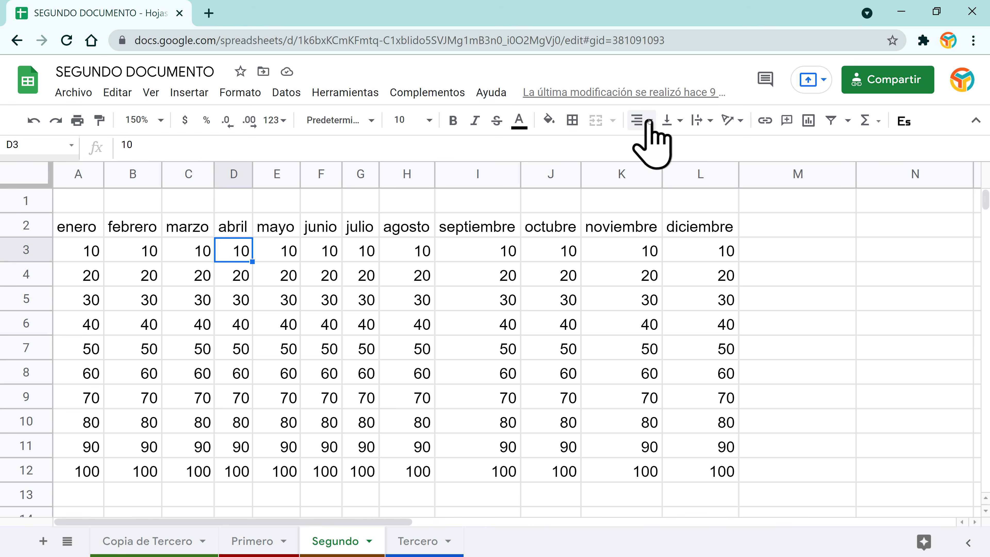
pyautogui.click(143, 229)
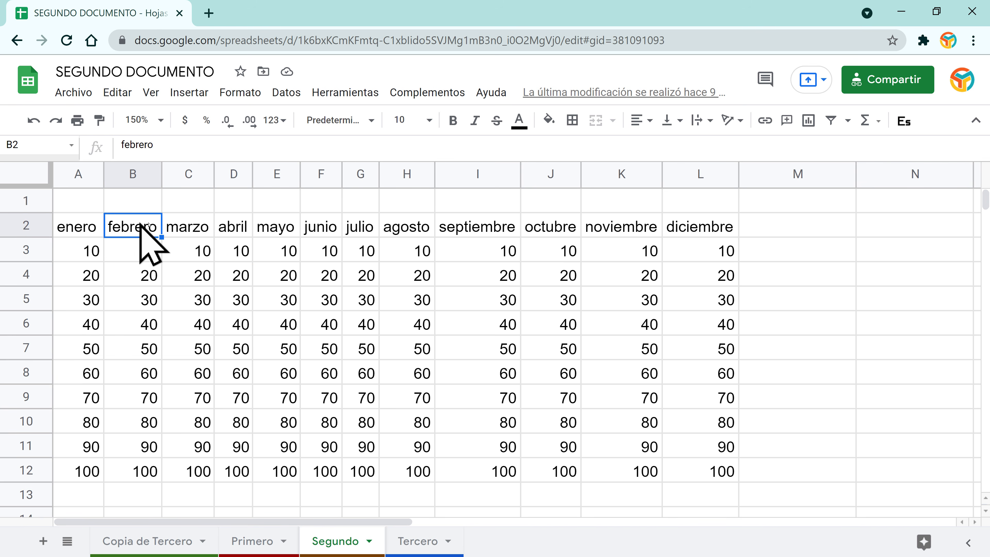
pyautogui.click(353, 228)
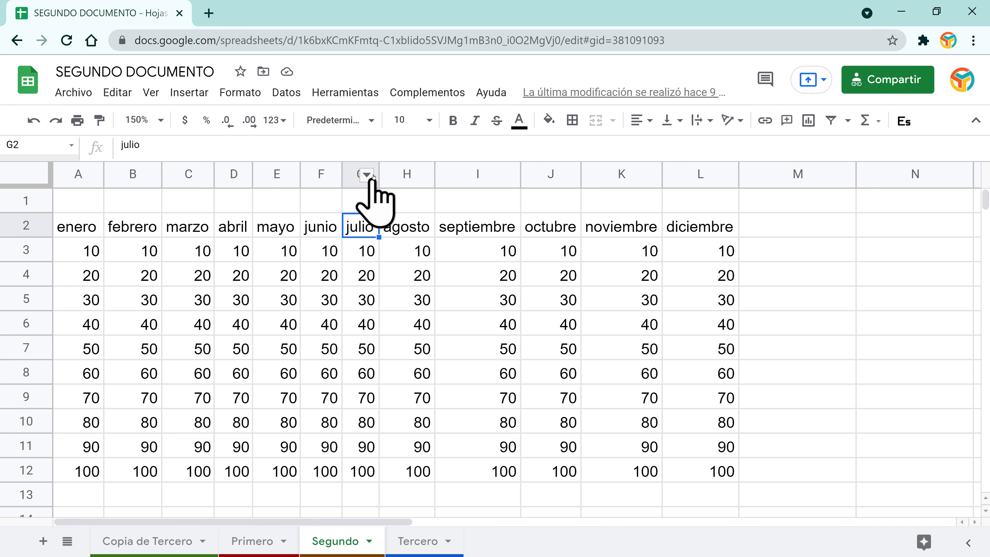
pyautogui.moveTo(377, 173); pyautogui.dragTo(538, 175)
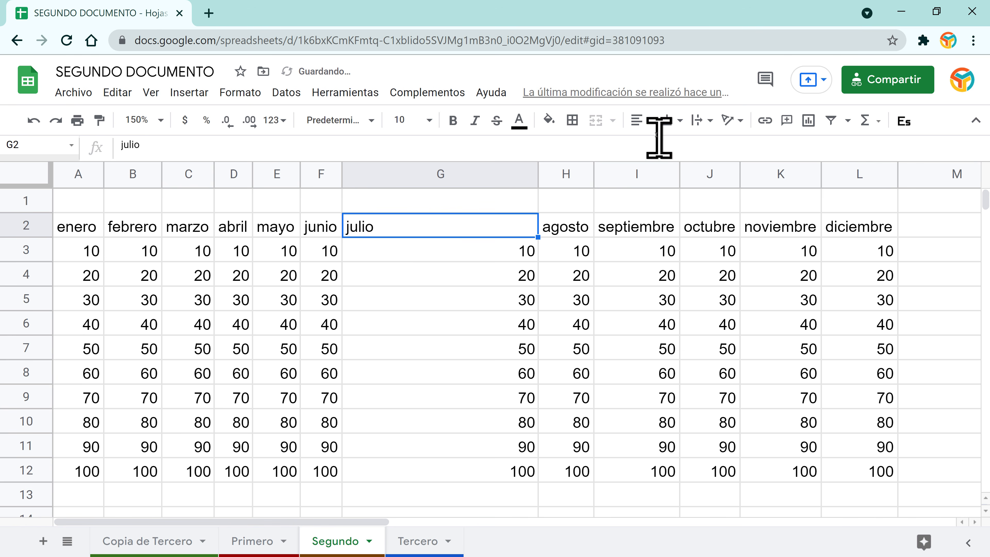
pyautogui.click(643, 120)
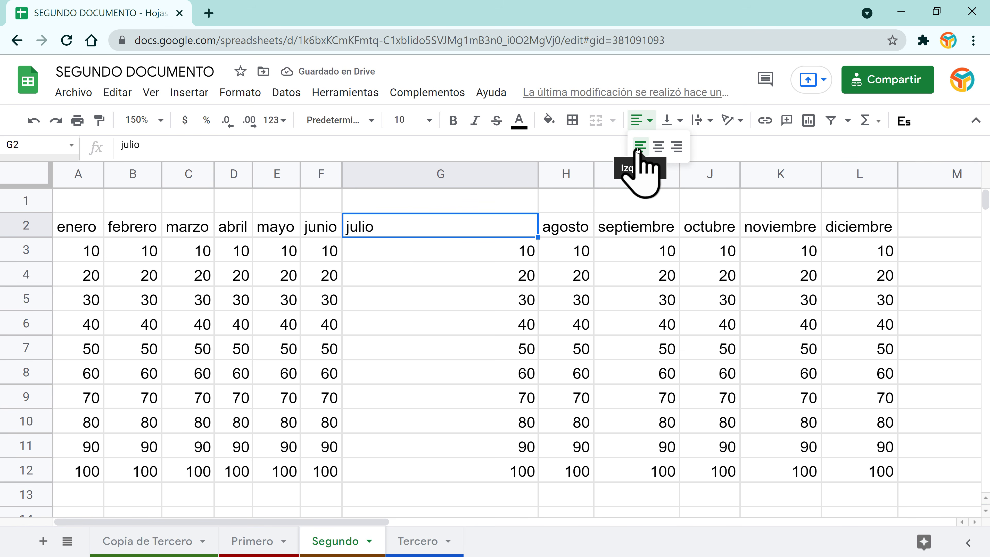
pyautogui.click(658, 147)
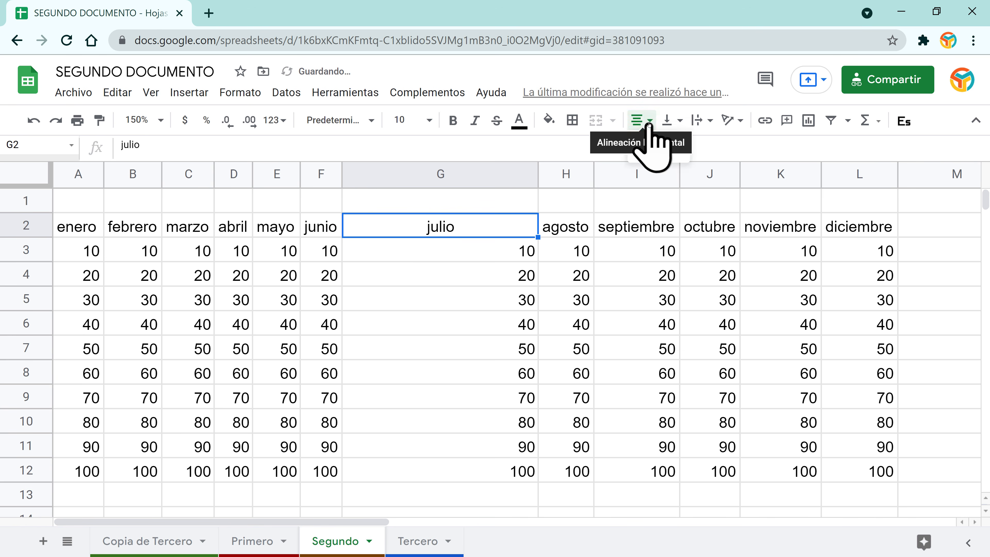
pyautogui.click(641, 121)
pyautogui.click(676, 147)
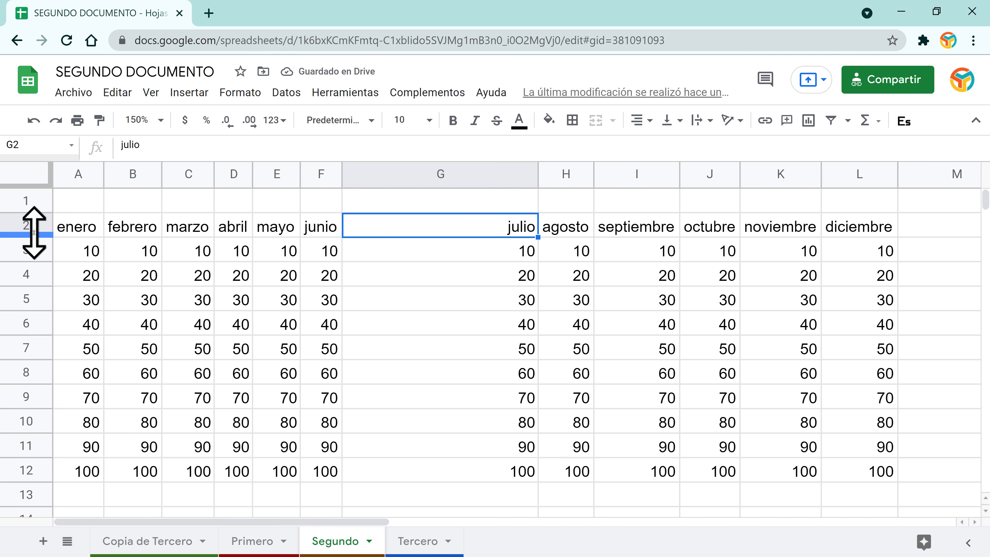
# Step: Make row 2 much taller and centre julio in G2 horizontally and vertically
pyautogui.moveTo(28, 236); pyautogui.dragTo(28, 326)
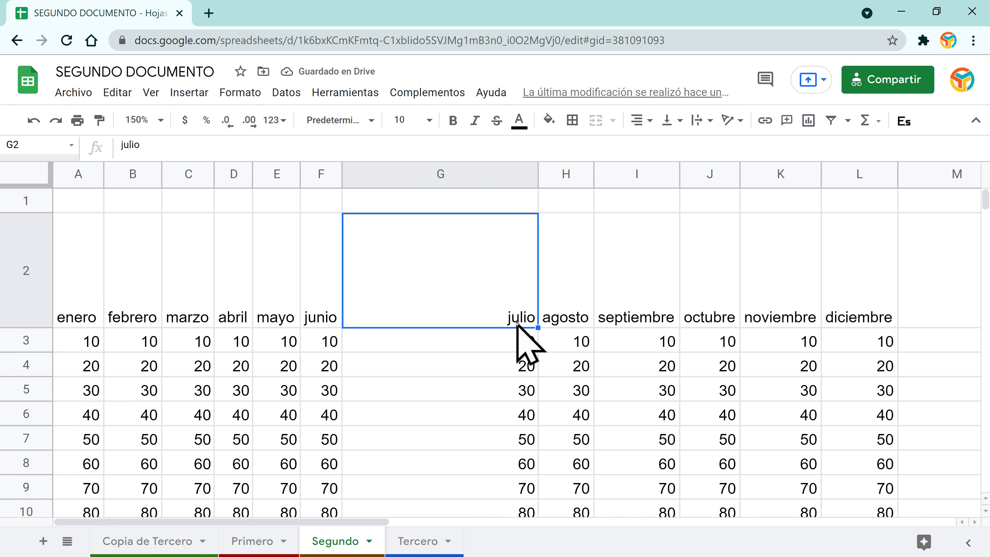
pyautogui.click(678, 121)
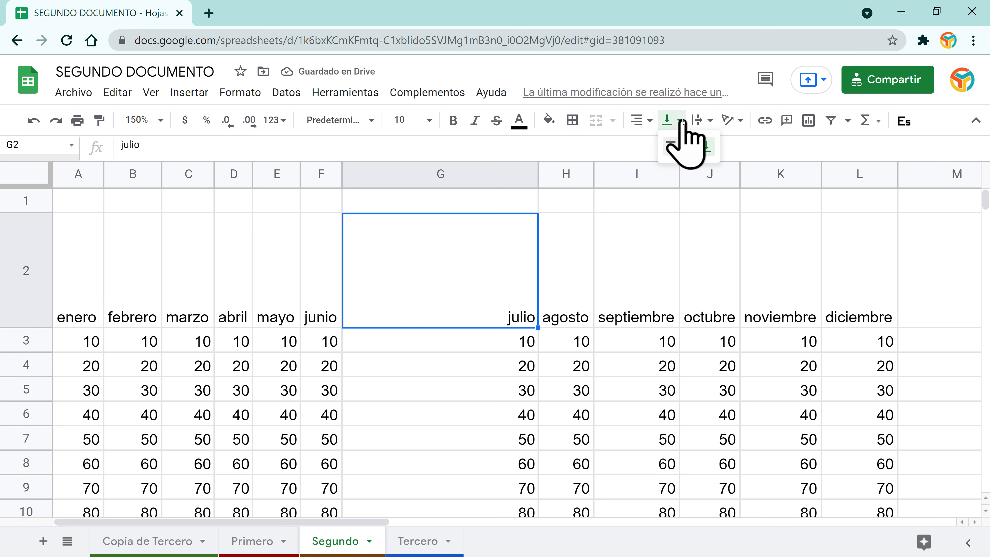
pyautogui.click(689, 148)
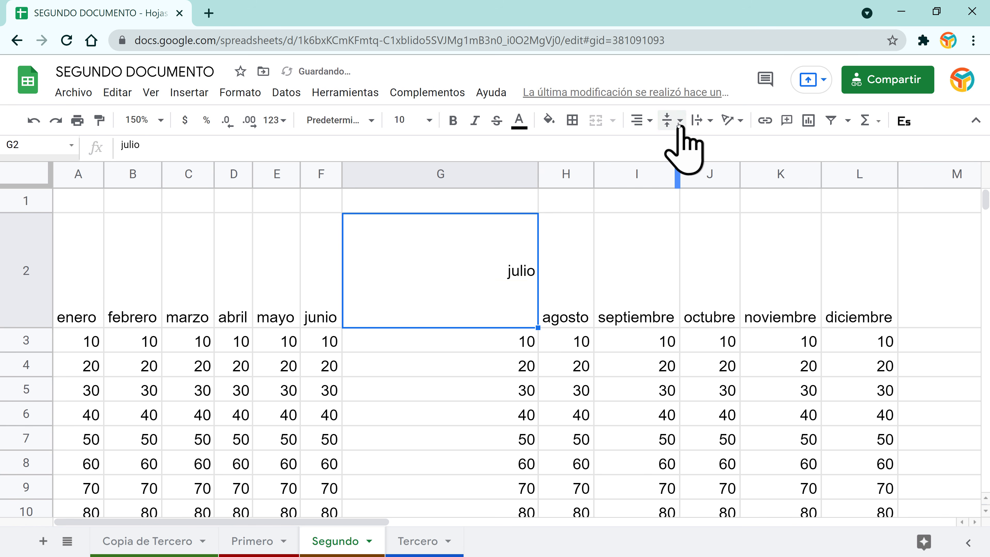
pyautogui.click(671, 147)
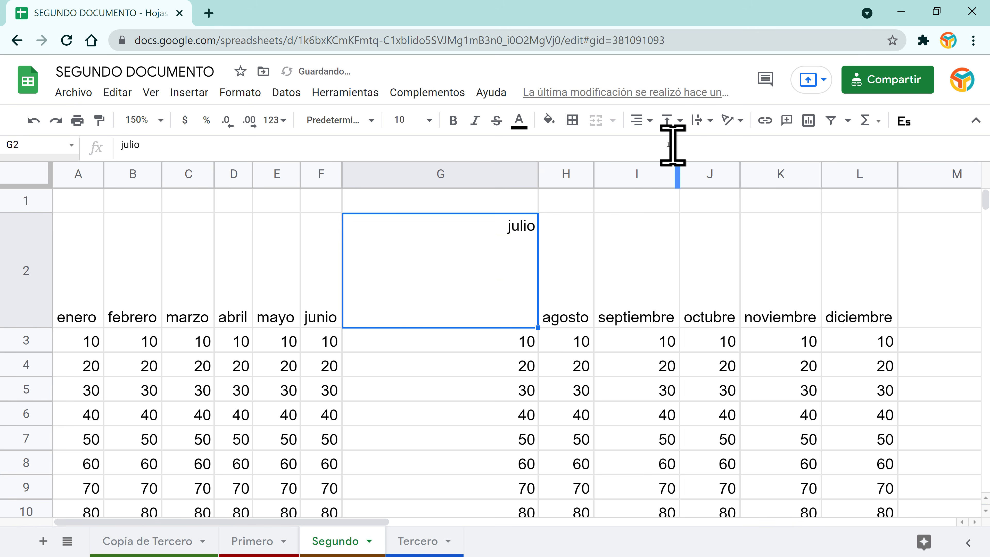
pyautogui.click(641, 121)
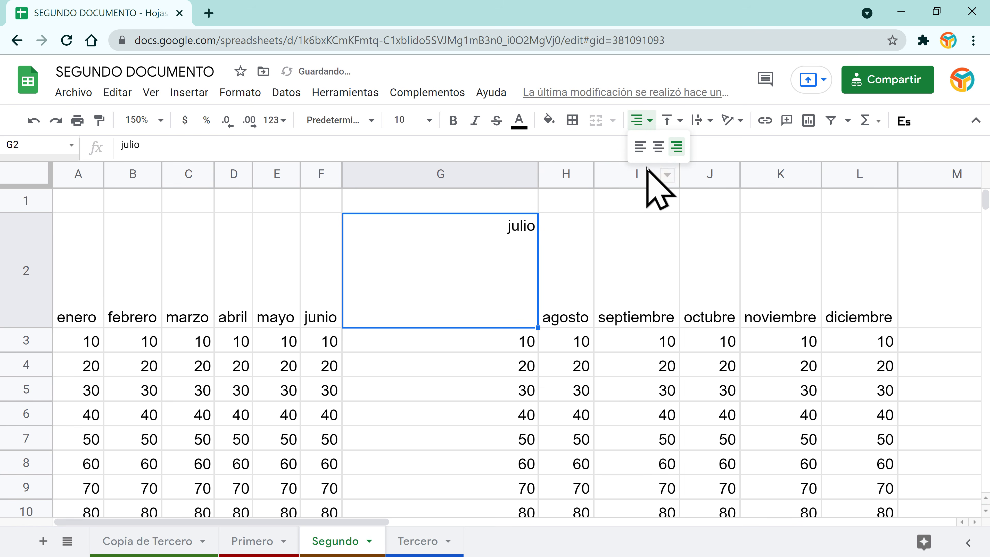
pyautogui.click(658, 146)
pyautogui.click(674, 121)
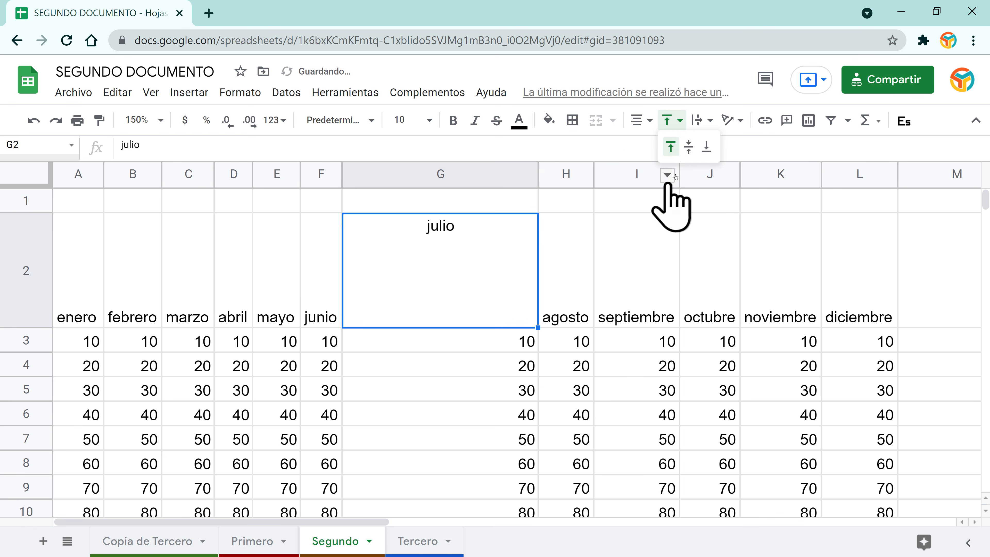
pyautogui.click(686, 147)
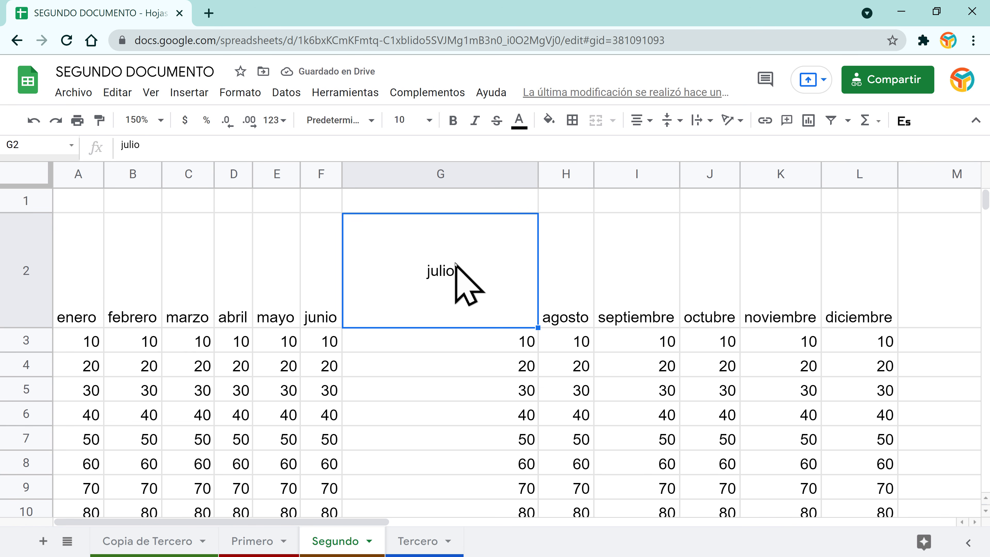
pyautogui.click(647, 320)
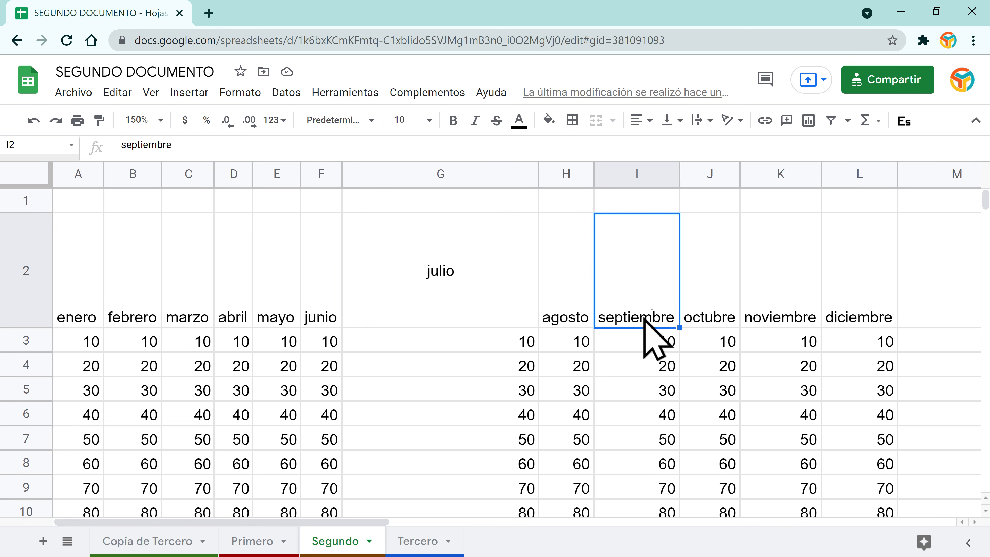
# Step: Narrow column I to cut off septiembre and set I2's text to overflow
pyautogui.moveTo(678, 167); pyautogui.dragTo(654, 167)
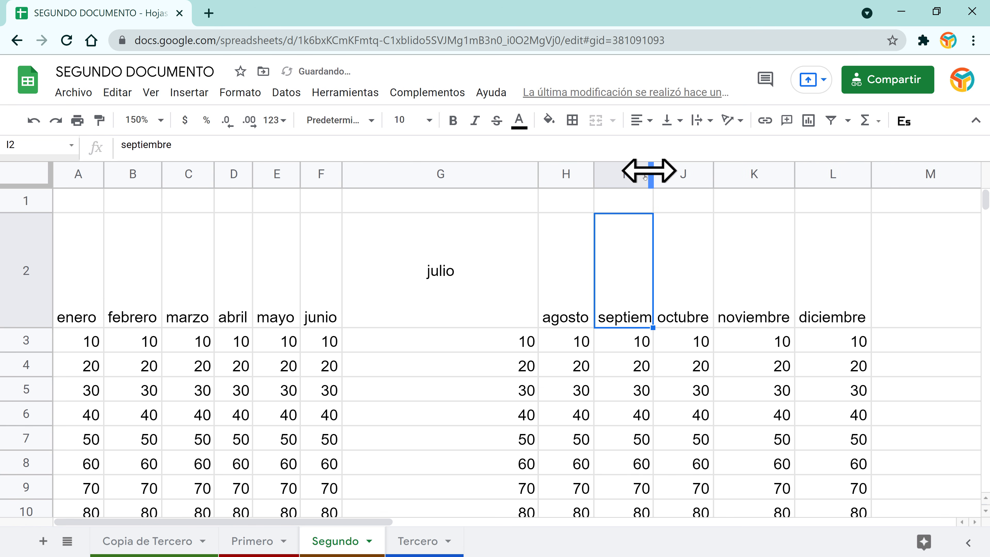
pyautogui.click(701, 121)
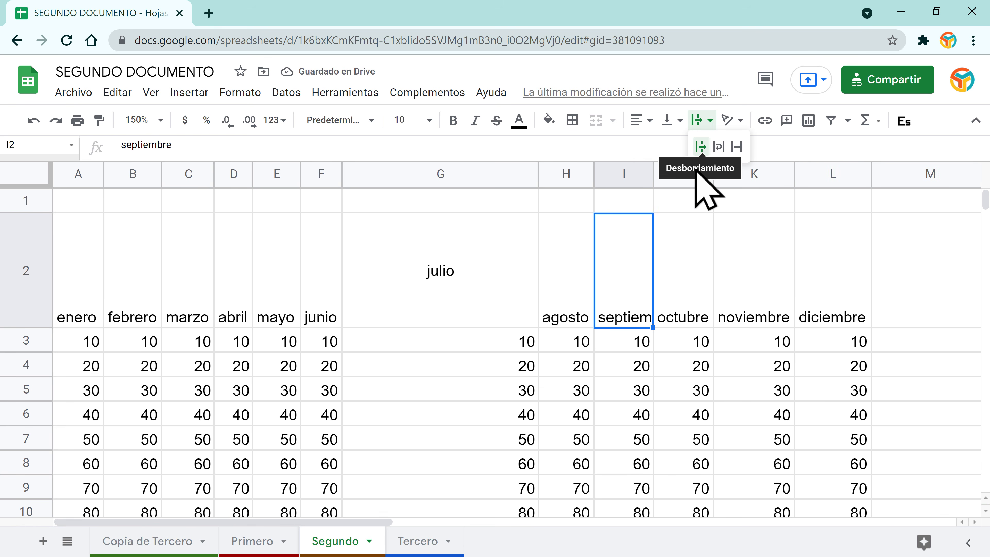
pyautogui.click(700, 147)
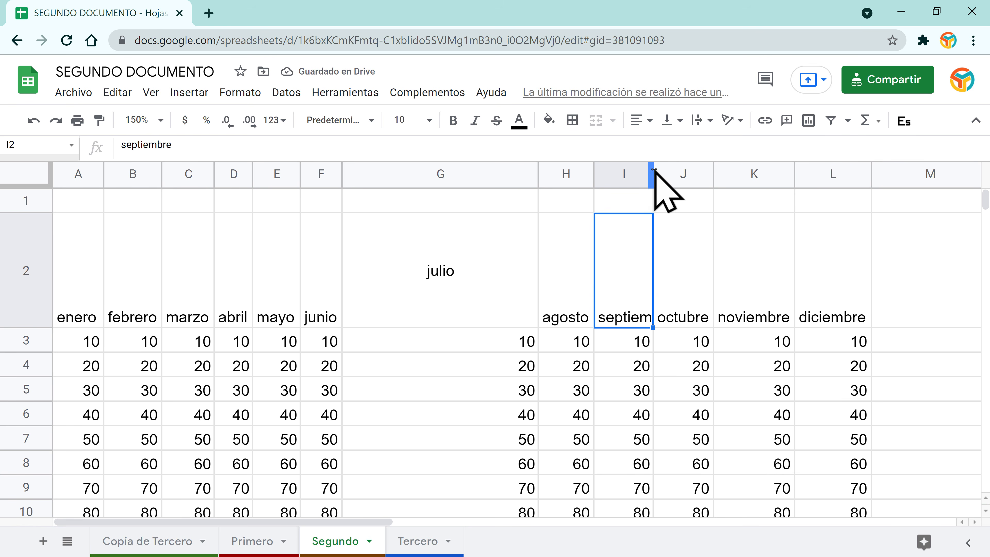
pyautogui.click(693, 282)
pyautogui.click(625, 319)
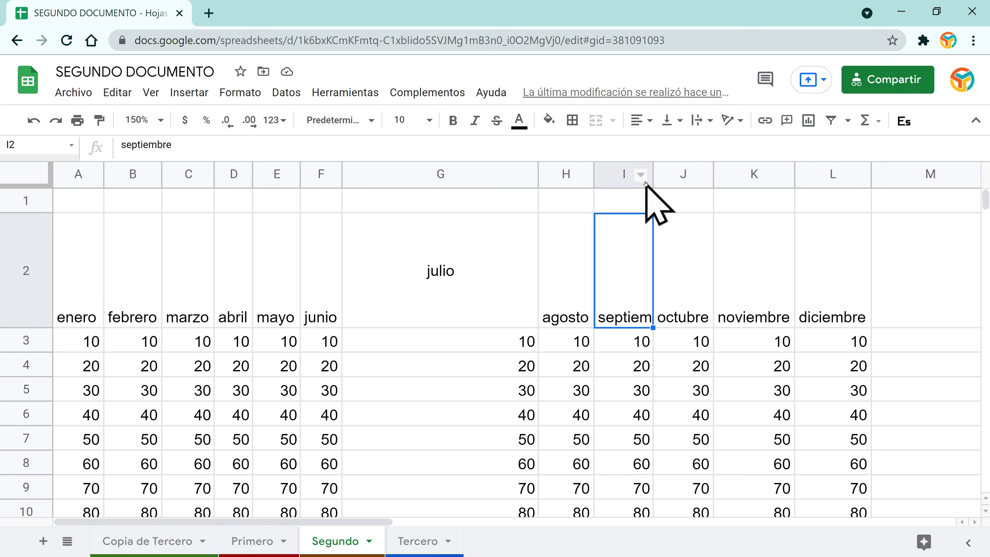
# Step: Compare wrap and clip on the narrowed septiembre cell, settling back on overflow
pyautogui.moveTo(653, 175); pyautogui.dragTo(699, 176)
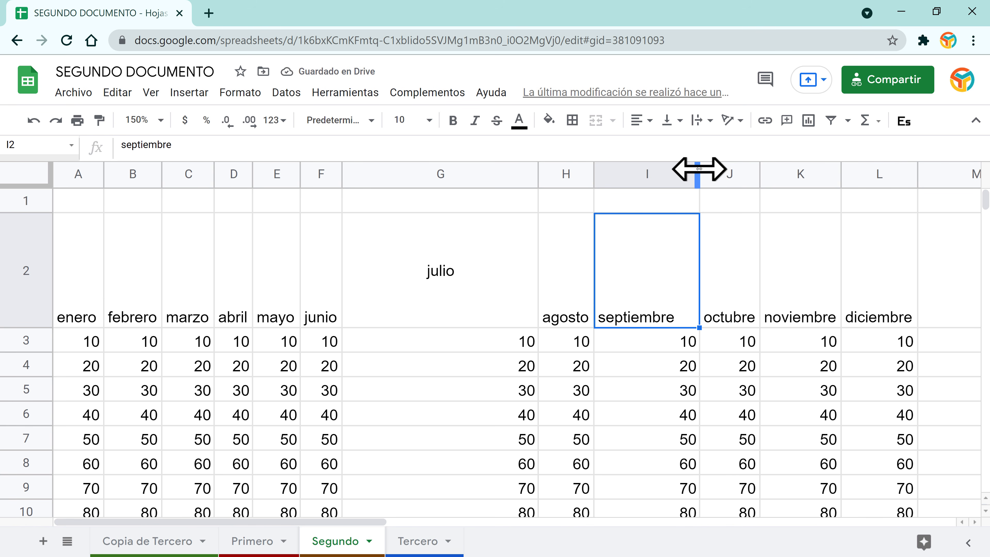
pyautogui.moveTo(698, 168); pyautogui.dragTo(654, 168)
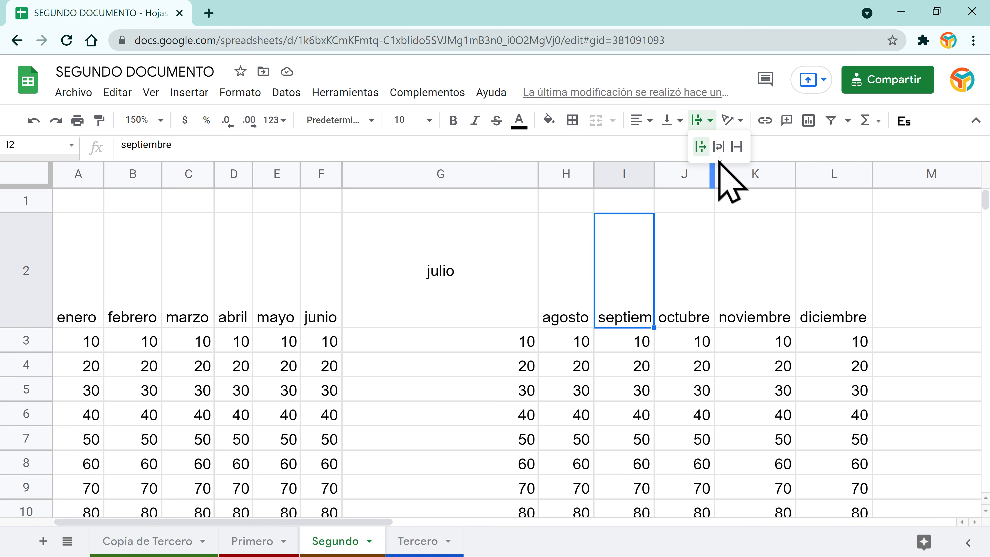
pyautogui.click(718, 146)
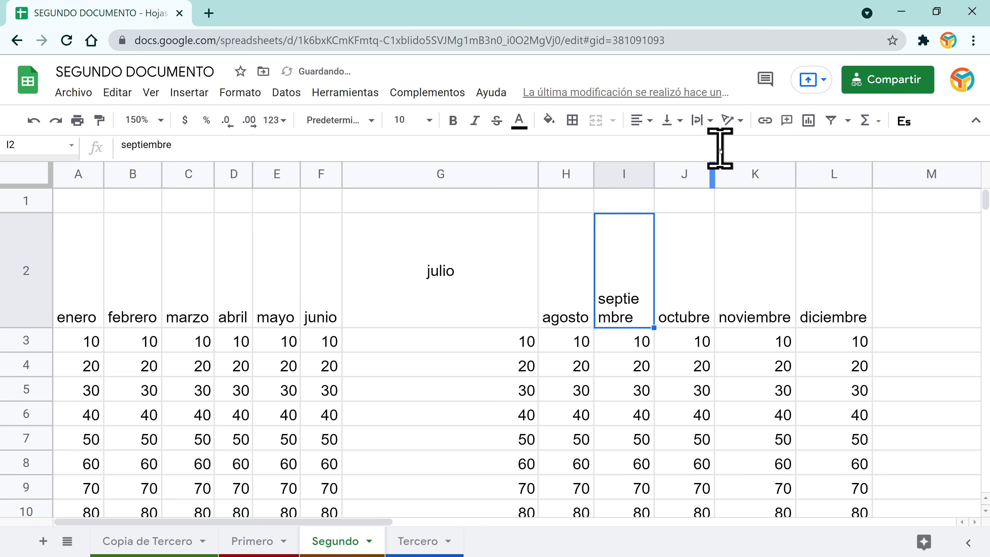
pyautogui.click(708, 121)
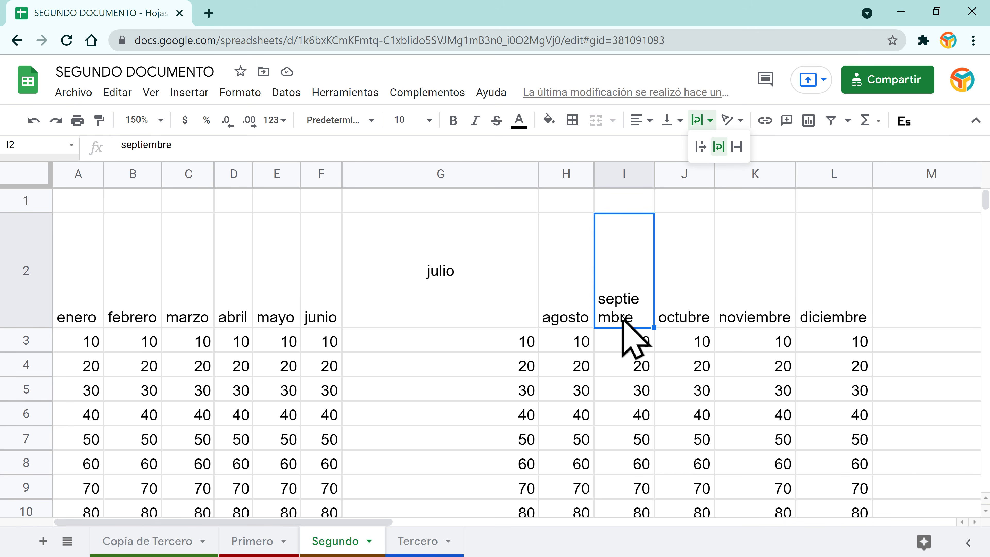
pyautogui.click(737, 147)
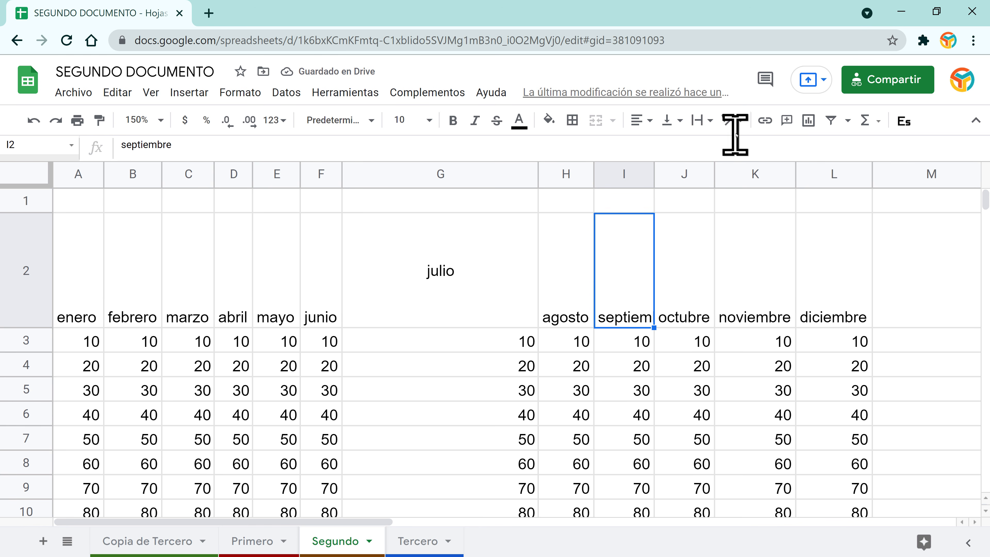
pyautogui.click(702, 120)
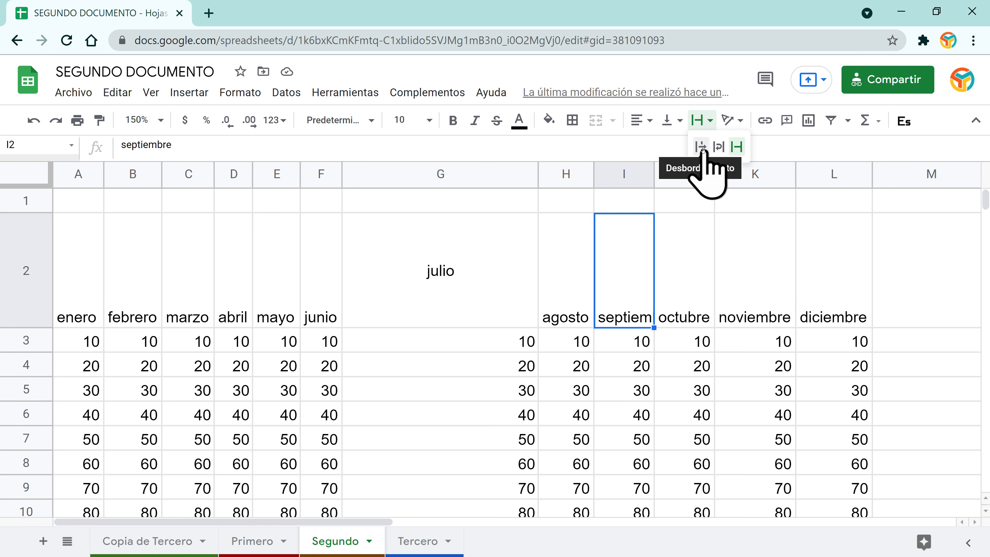
pyautogui.click(704, 152)
pyautogui.click(690, 295)
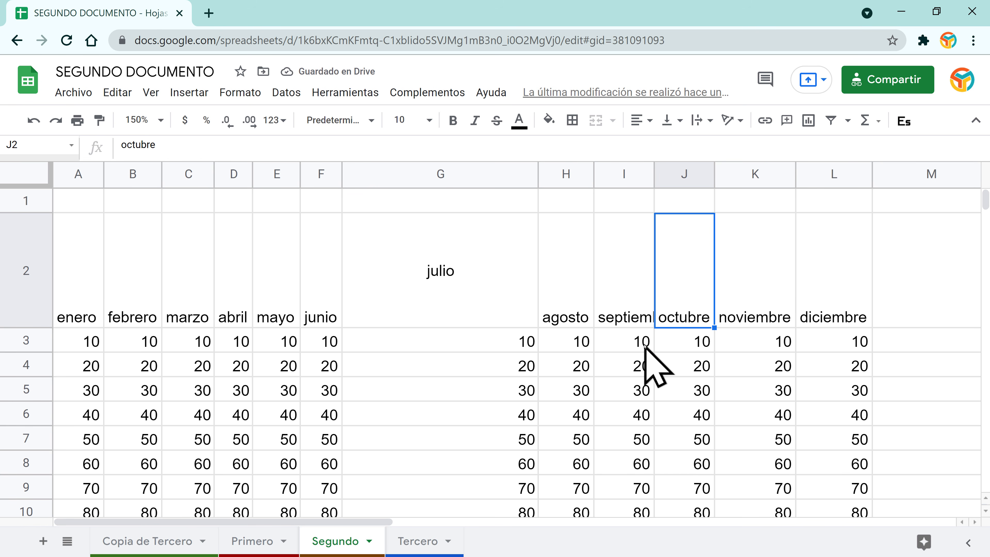
pyautogui.click(479, 275)
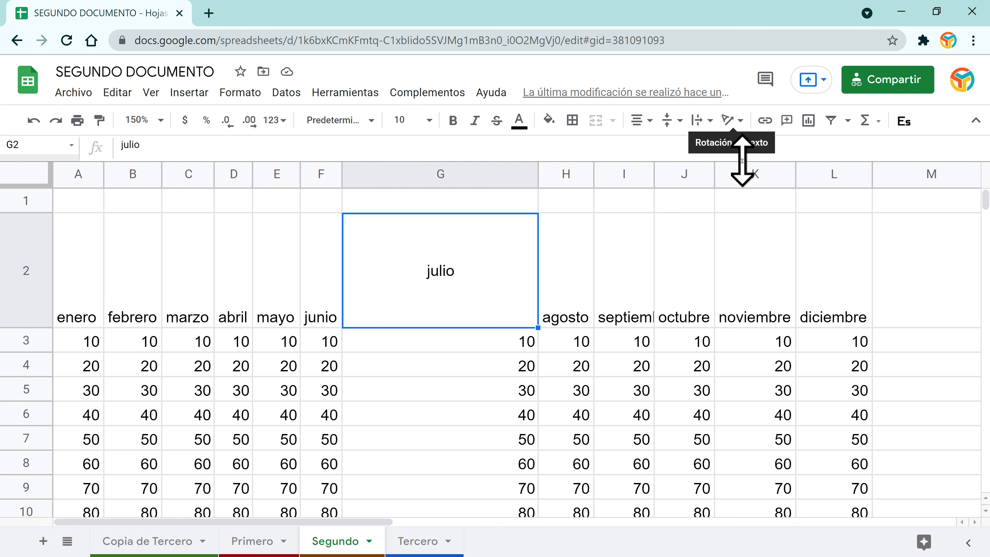
pyautogui.click(738, 121)
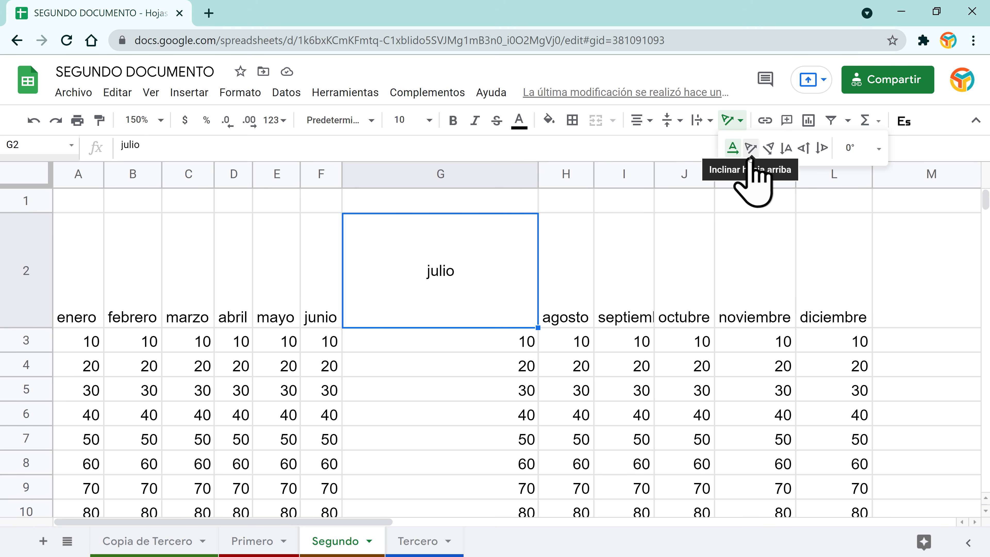
# Step: Tilt julio upward, set it to size 18, then try tilting down and stacking vertically
pyautogui.click(750, 148)
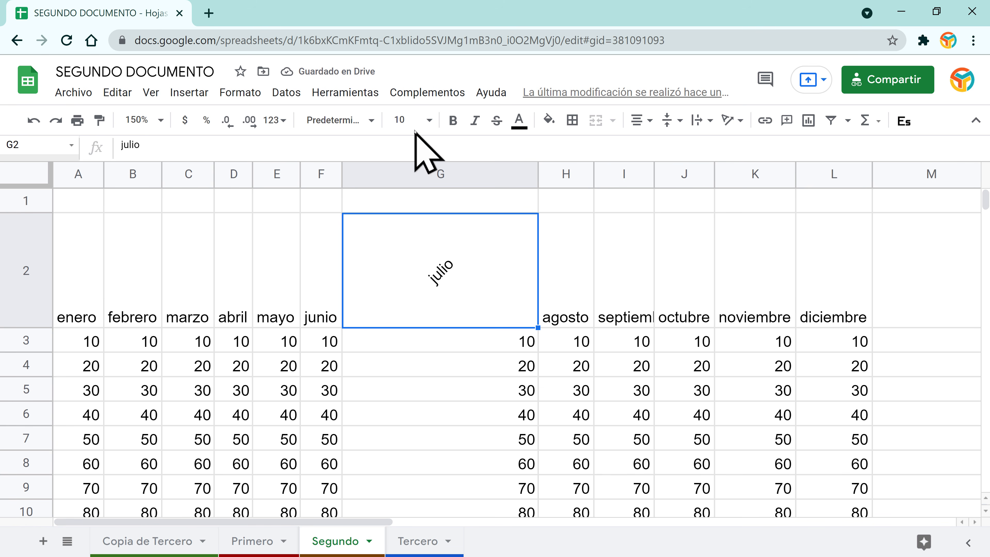
pyautogui.click(430, 124)
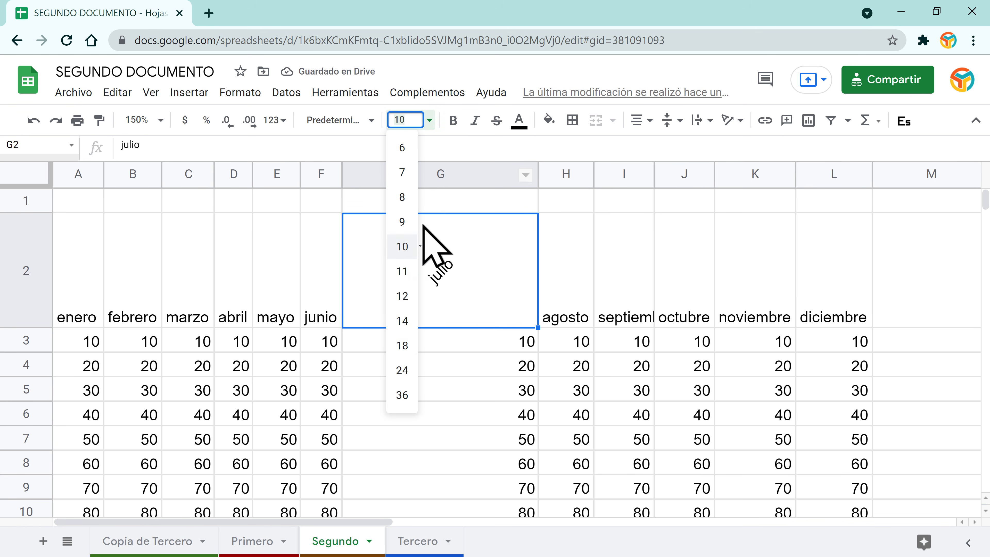
pyautogui.click(404, 346)
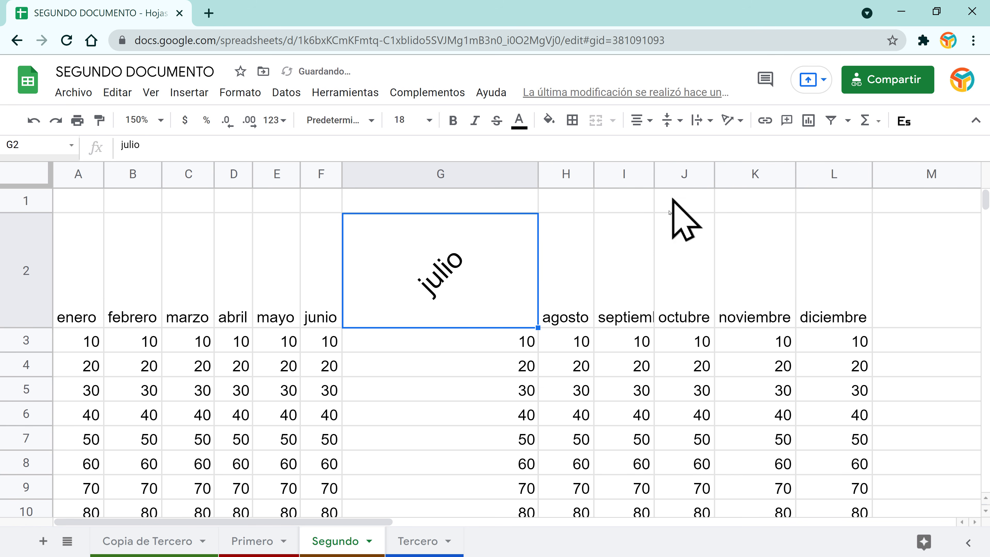
pyautogui.click(742, 123)
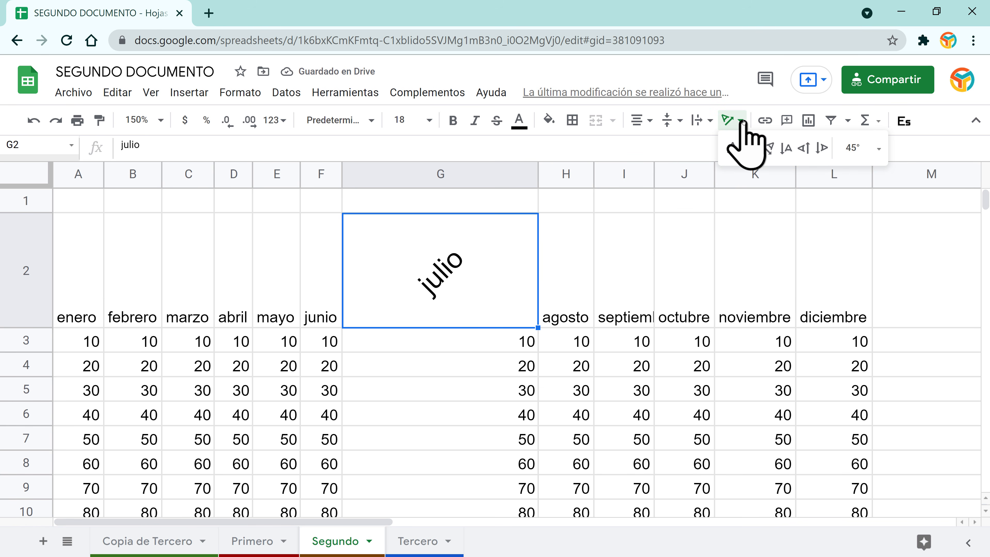
pyautogui.click(766, 150)
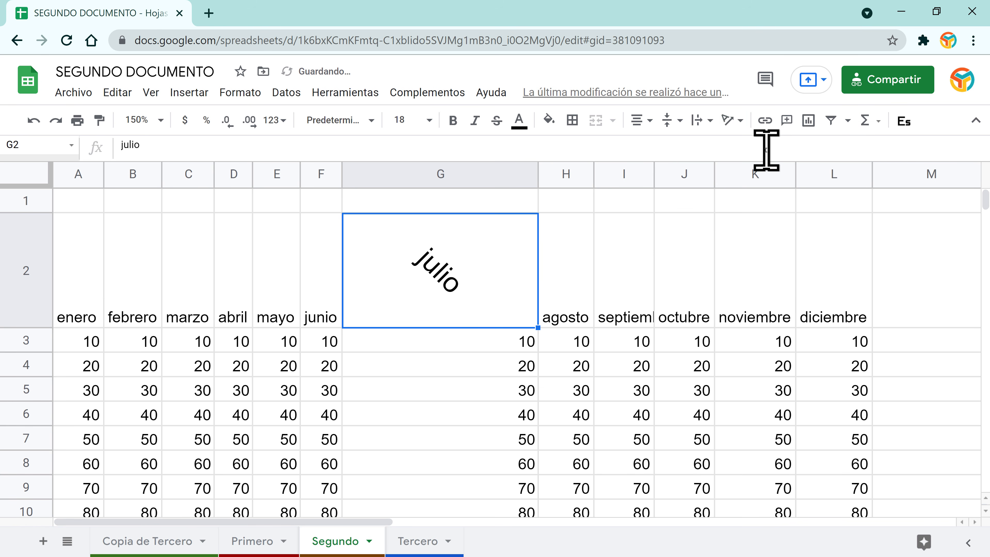
pyautogui.click(733, 121)
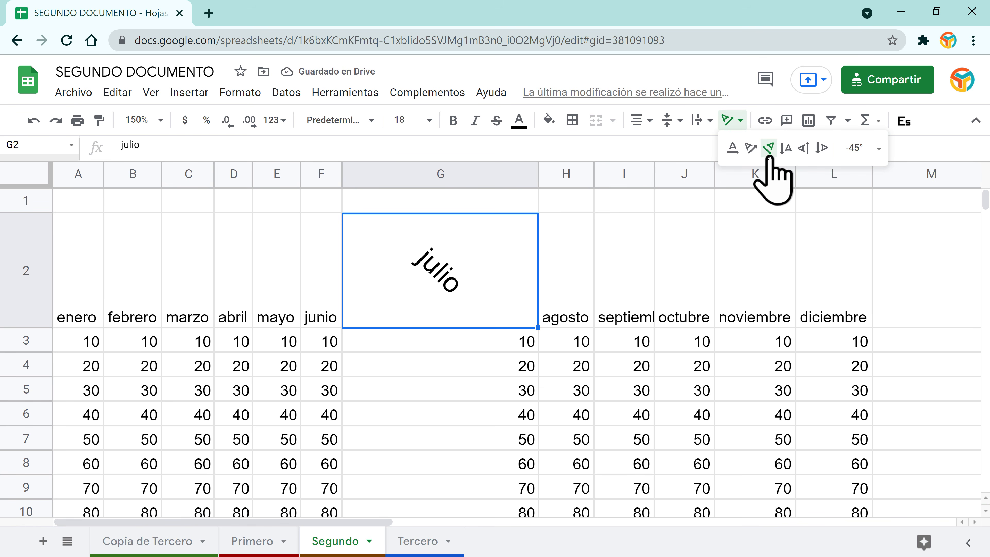
pyautogui.click(787, 149)
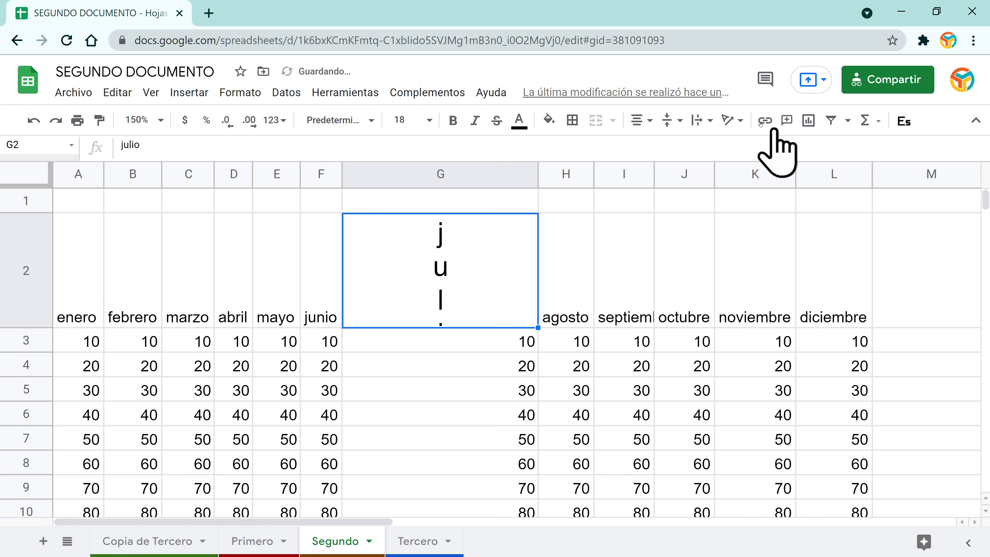
# Step: Try rotating julio upward, downward and to 60°, then remove the rotation
pyautogui.click(732, 121)
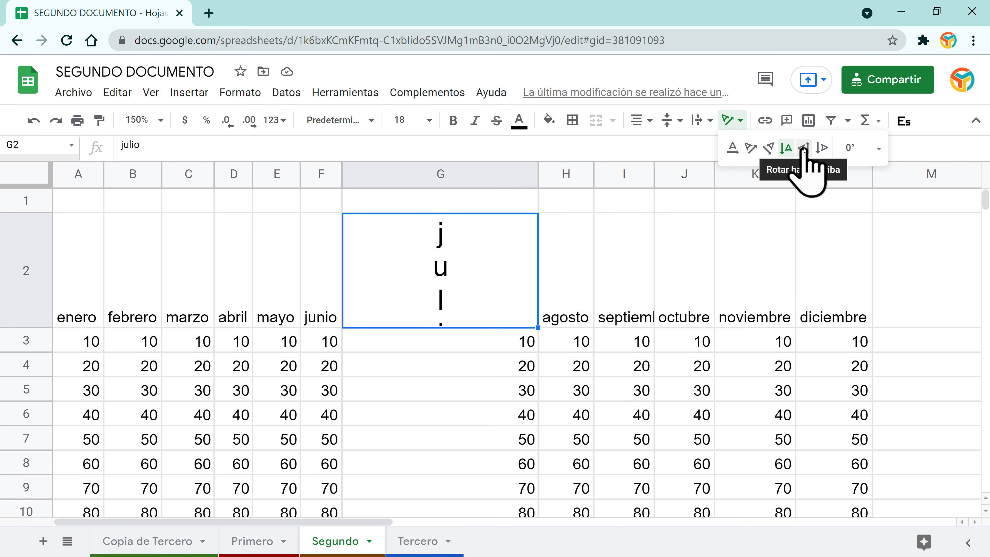
pyautogui.click(804, 148)
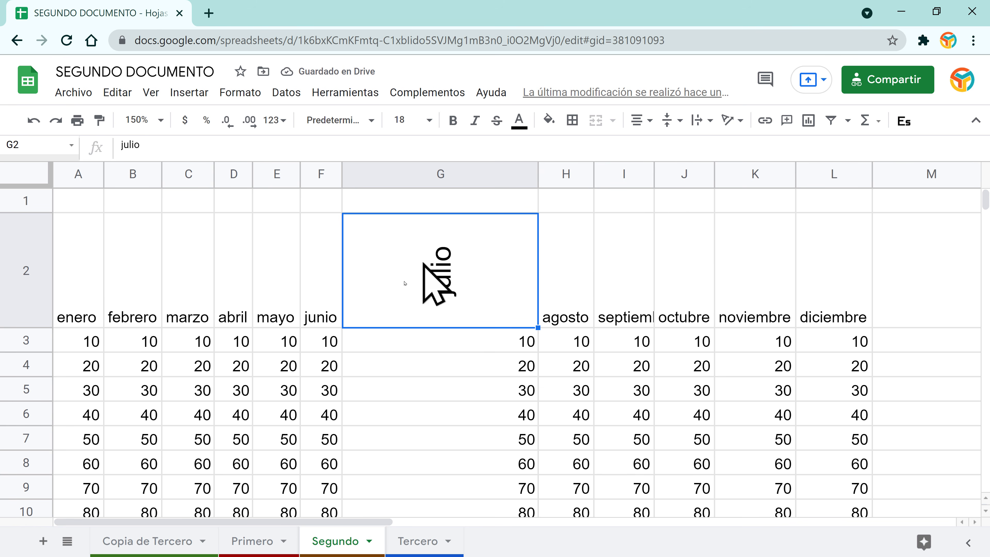
pyautogui.click(731, 121)
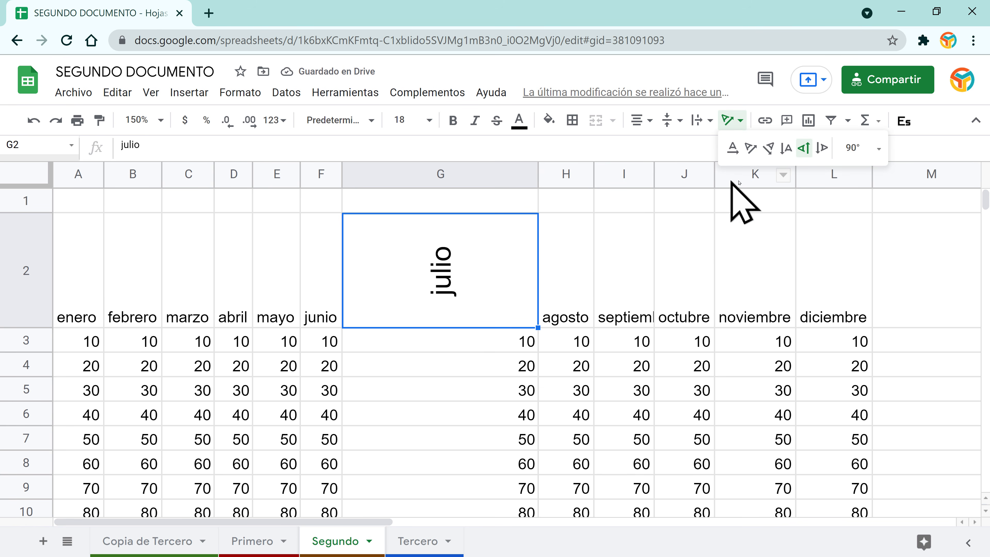
pyautogui.click(821, 148)
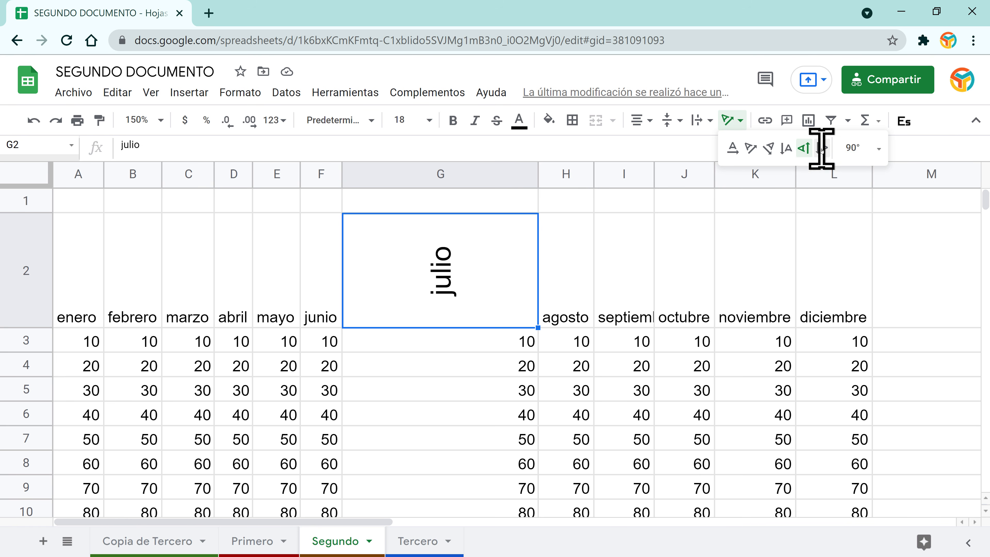
pyautogui.click(736, 121)
pyautogui.click(876, 148)
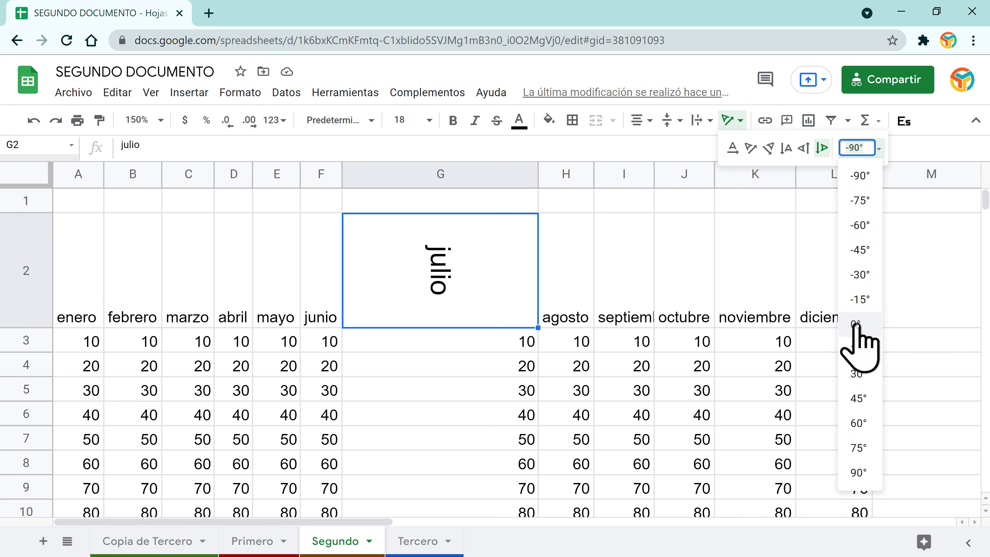
pyautogui.click(862, 426)
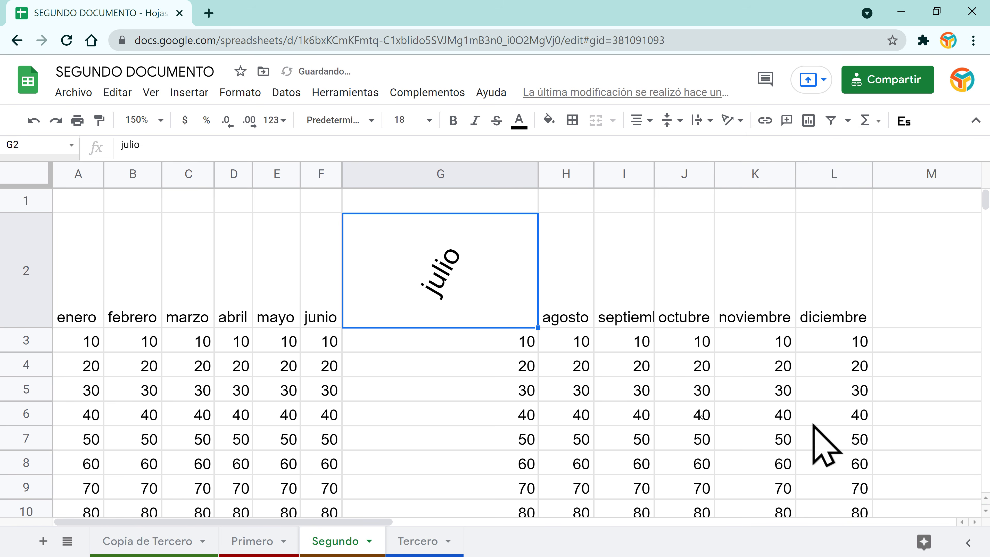
pyautogui.click(732, 120)
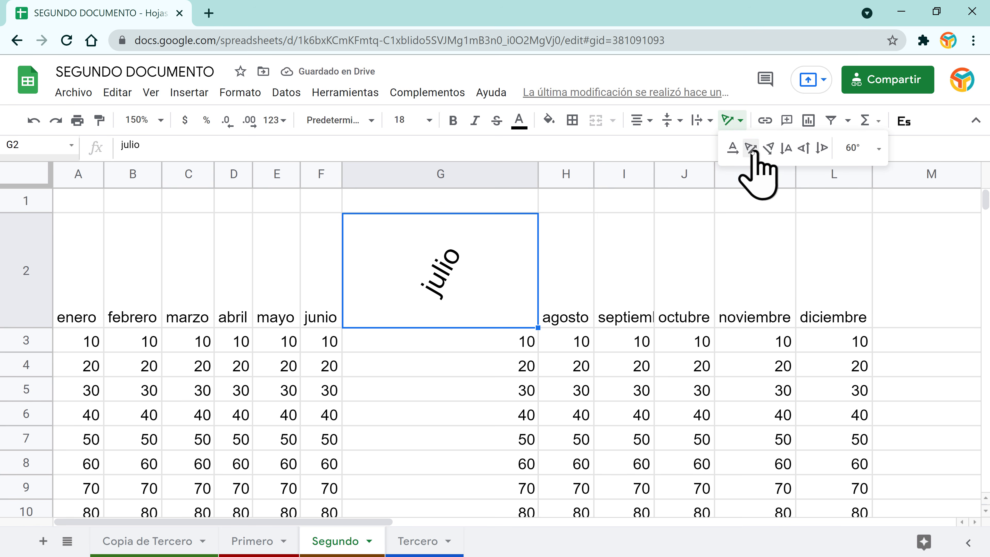
pyautogui.click(732, 148)
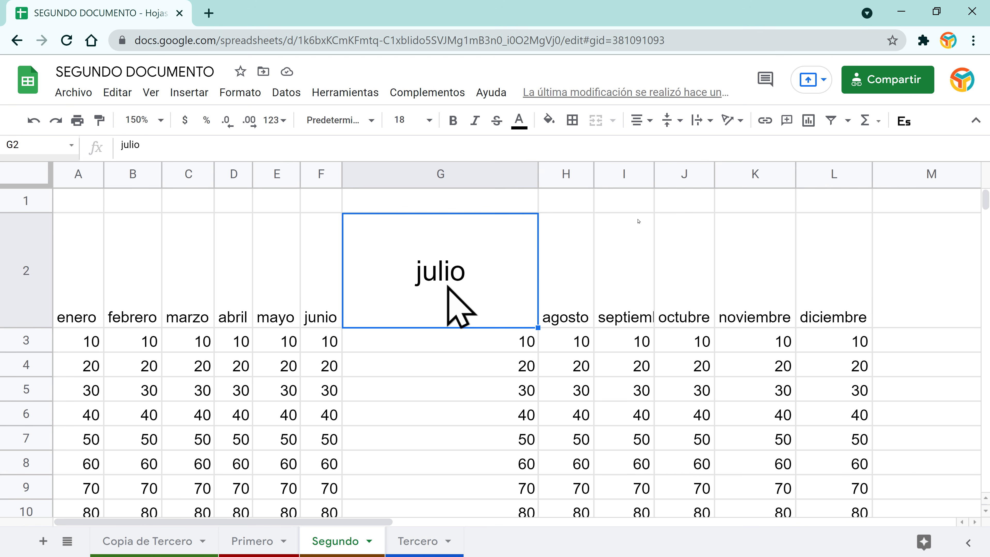
# Step: Tilt the size-18 julio header upward at an angle again
pyautogui.click(732, 120)
pyautogui.click(745, 145)
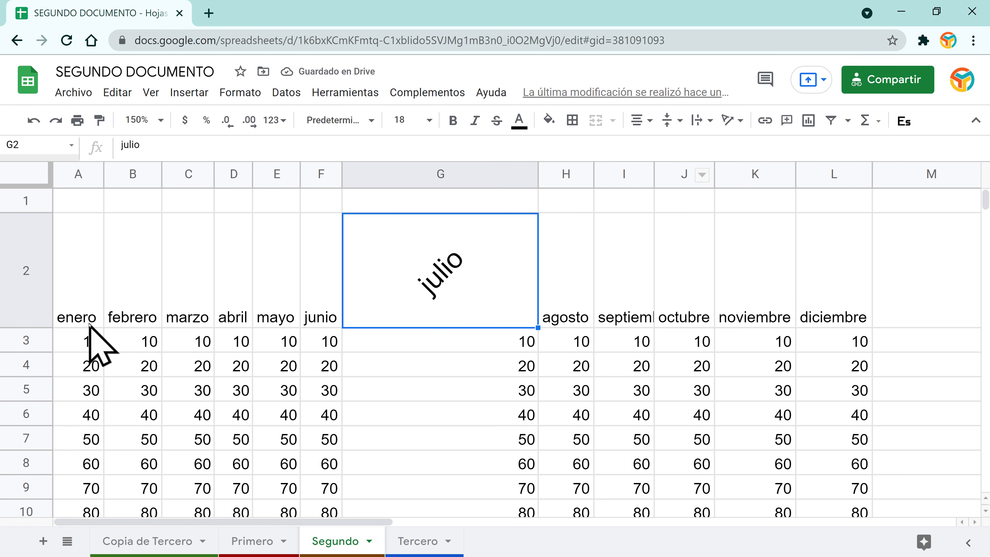
pyautogui.scroll(-5, 431, 449)
pyautogui.scroll(5, 413, 429)
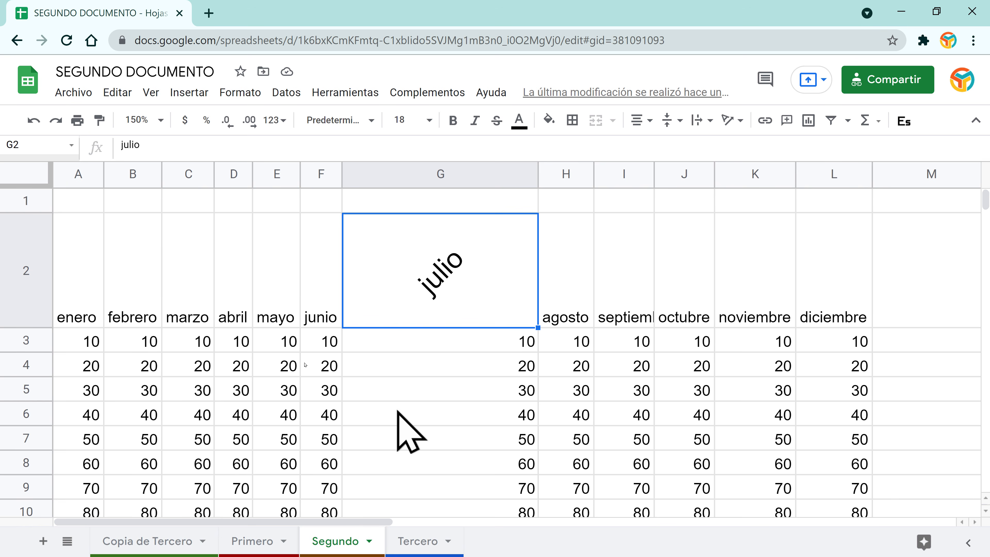
# Step: Insert a blank column left of column A, label A3 VALORES, and shrink row 2
pyautogui.click(77, 174)
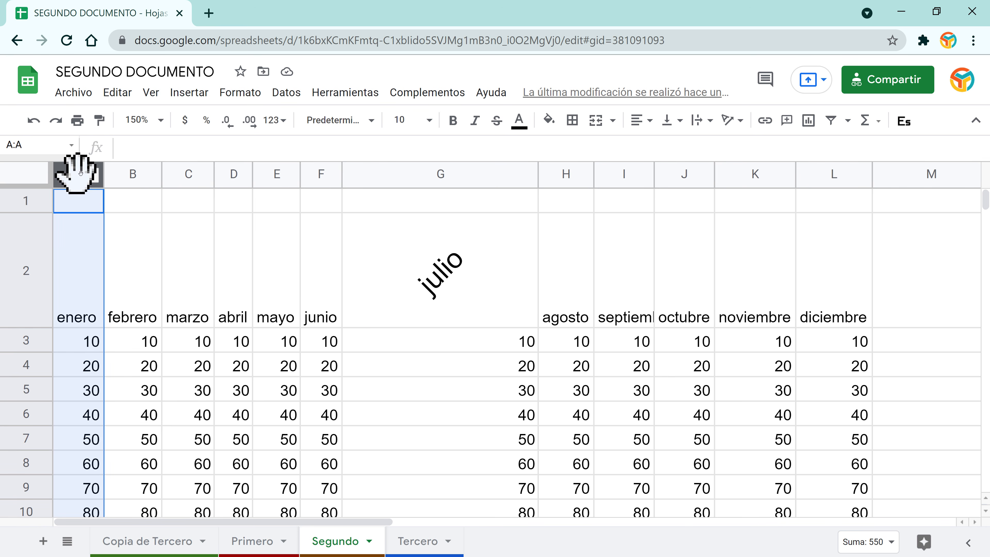
pyautogui.rightClick(82, 174)
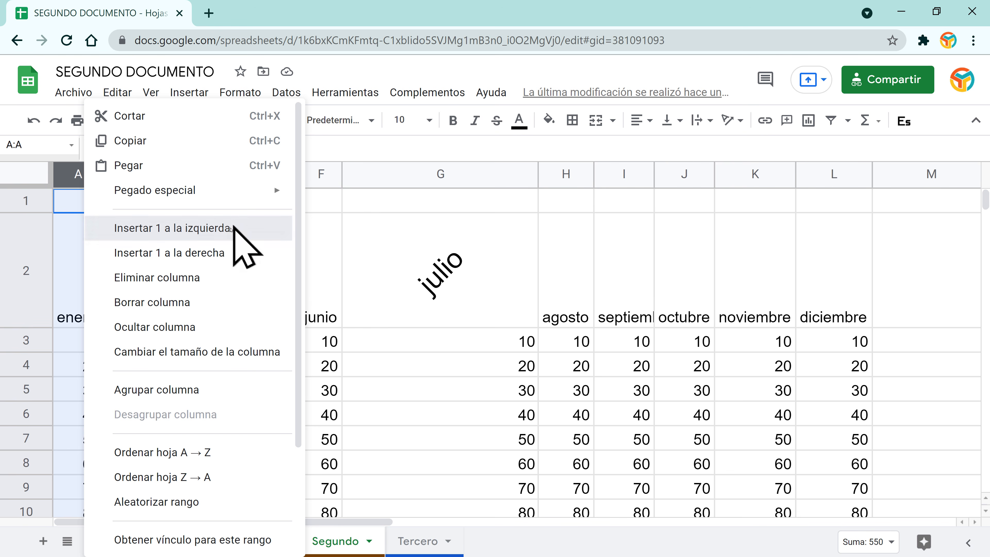
pyautogui.click(232, 229)
pyautogui.click(81, 342)
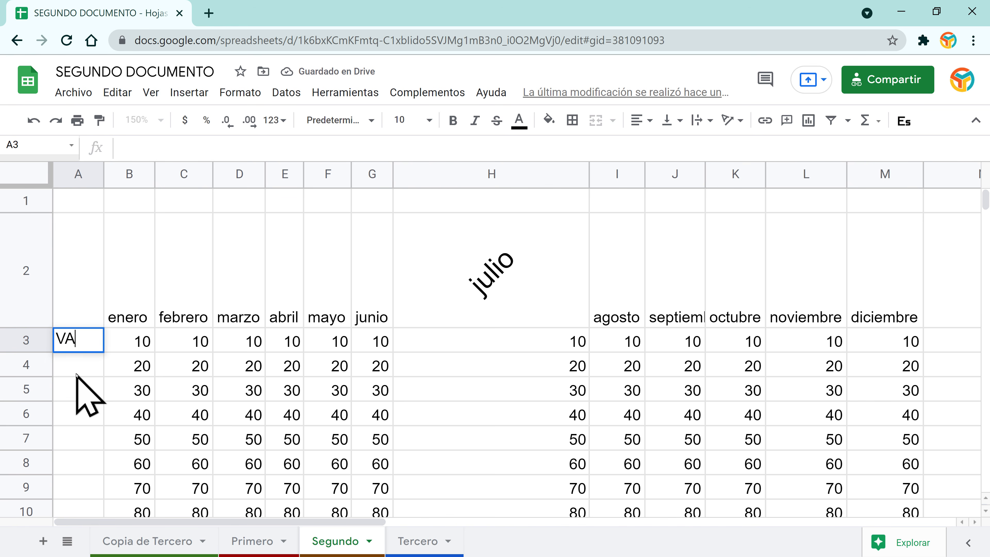
pyautogui.press('Return')
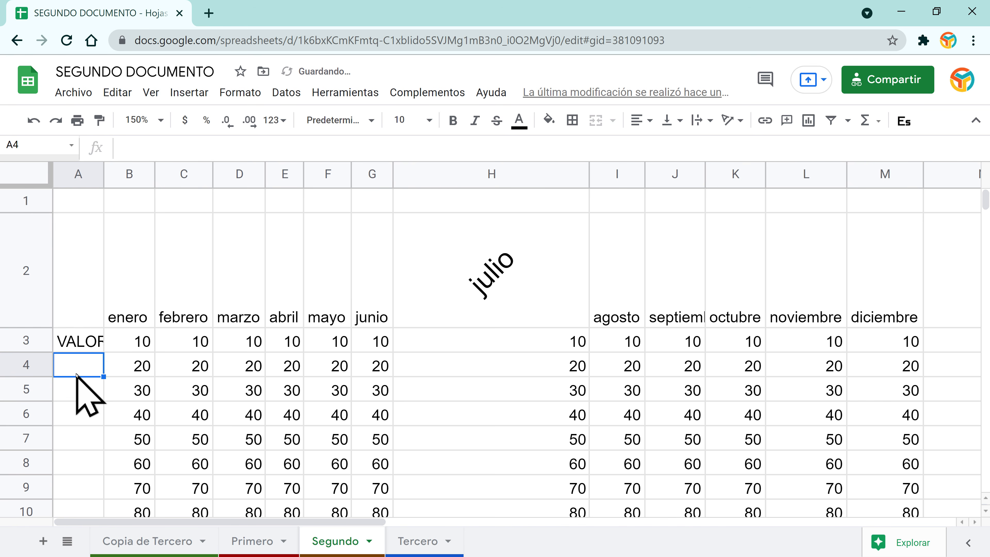
pyautogui.moveTo(87, 343); pyautogui.dragTo(71, 432)
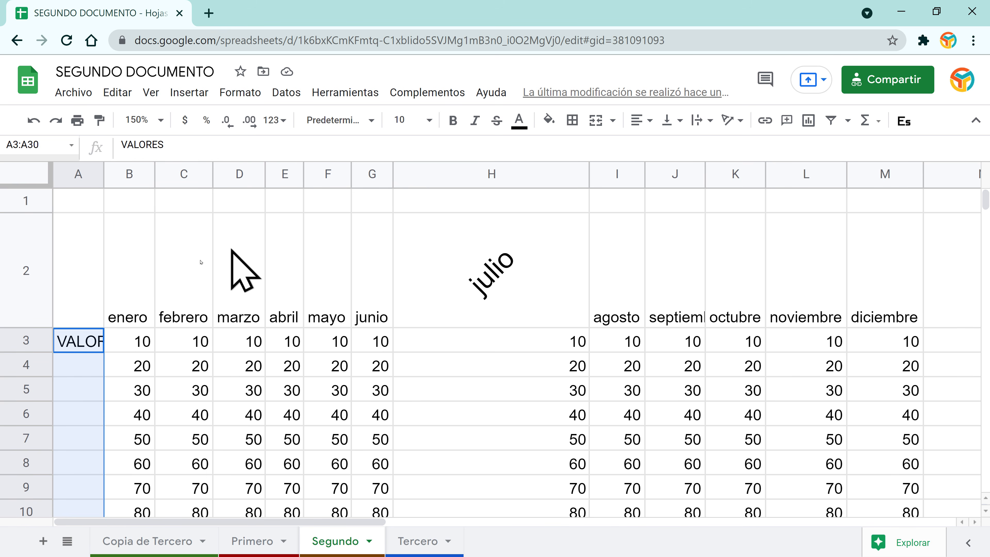
pyautogui.click(180, 266)
pyautogui.moveTo(18, 327); pyautogui.dragTo(33, 256)
# Step: Return julio in H2 to horizontal and merge A3:A12 into one cell
pyautogui.click(498, 230)
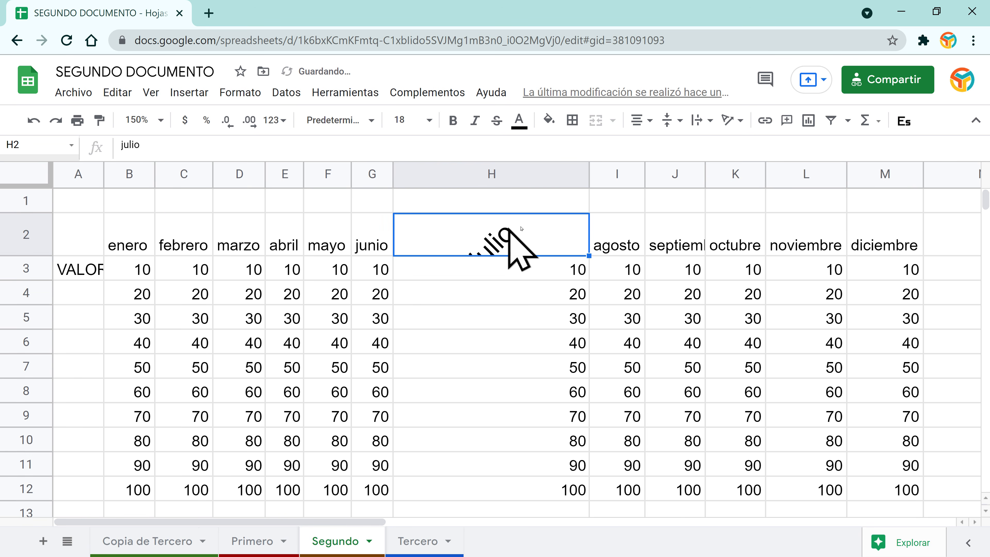
pyautogui.click(730, 121)
pyautogui.click(732, 147)
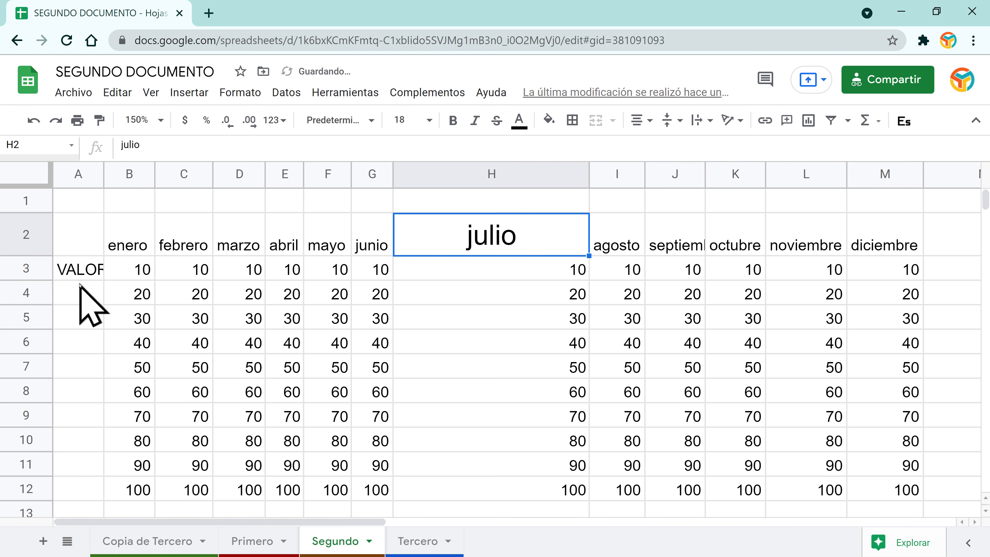
pyautogui.click(87, 267)
pyautogui.moveTo(87, 268); pyautogui.dragTo(93, 493)
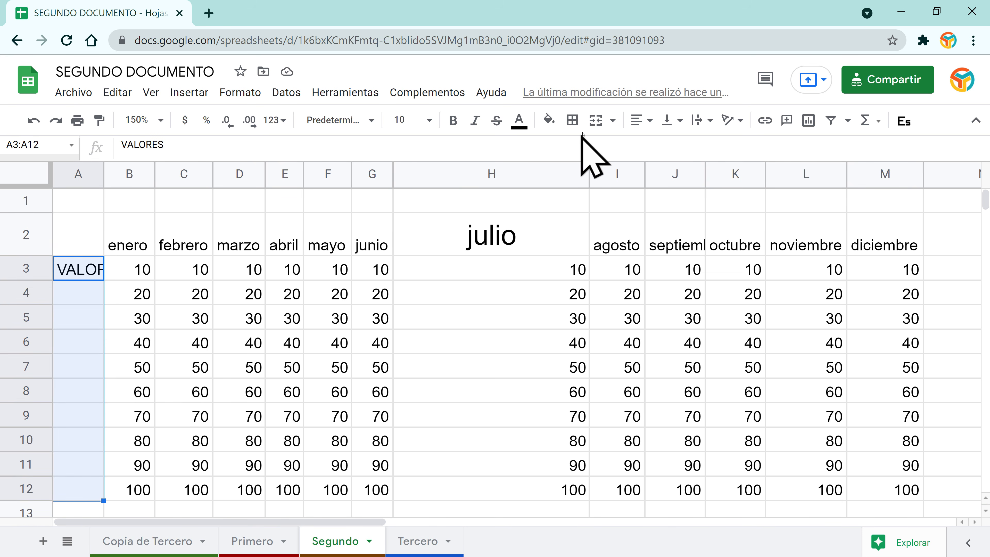
pyautogui.click(596, 120)
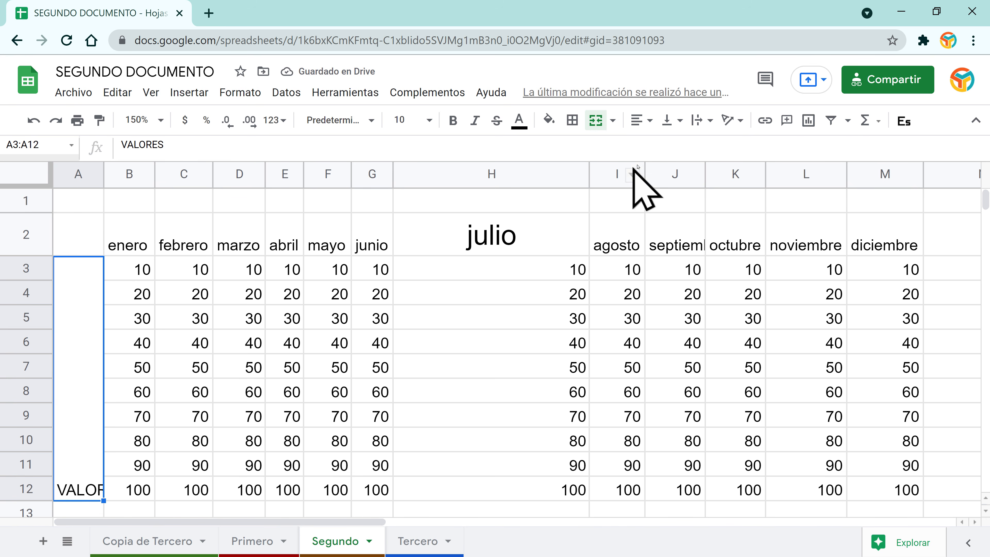
# Step: Rotate VALORES to read upward and centre it horizontally and vertically
pyautogui.click(732, 121)
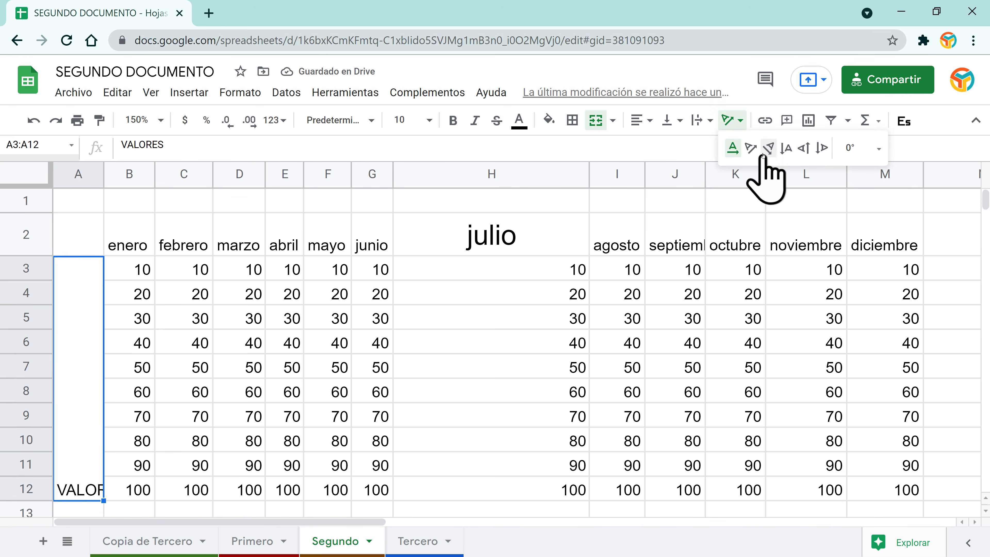
pyautogui.click(803, 149)
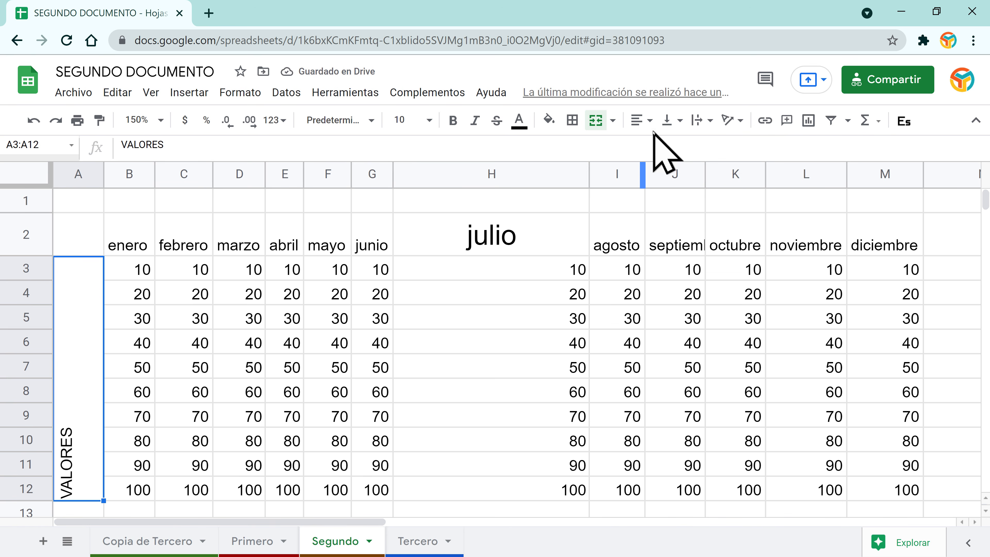
pyautogui.click(647, 121)
pyautogui.click(657, 150)
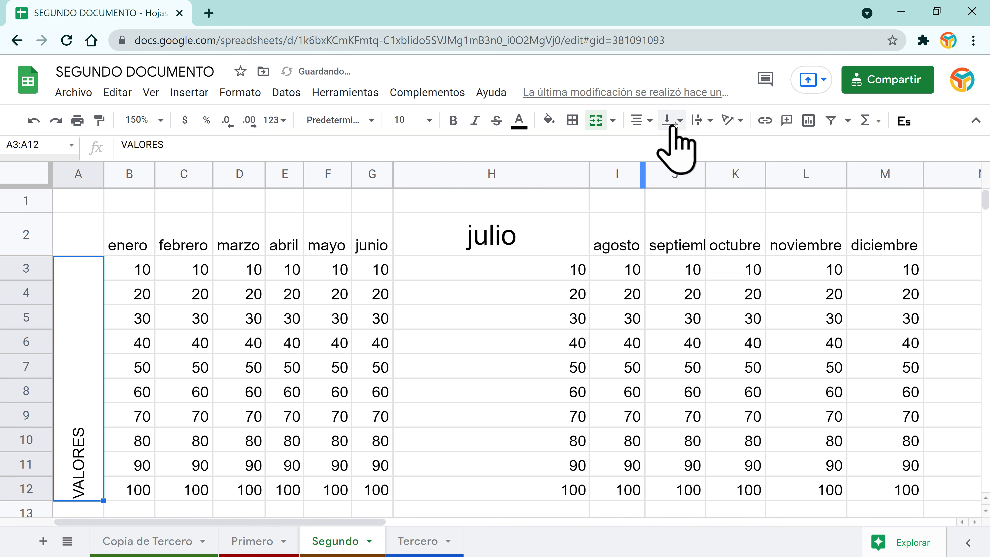
pyautogui.click(673, 121)
pyautogui.click(688, 147)
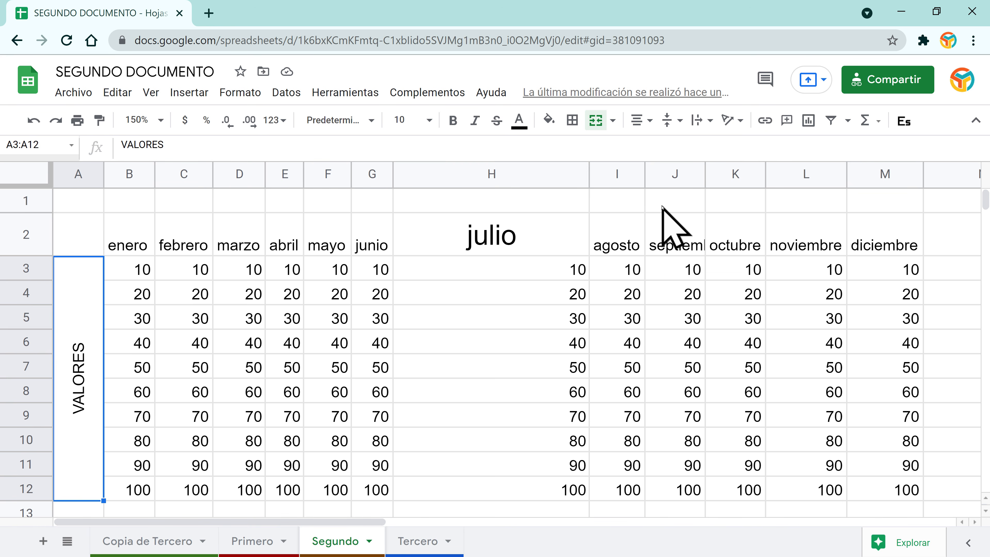
pyautogui.click(619, 271)
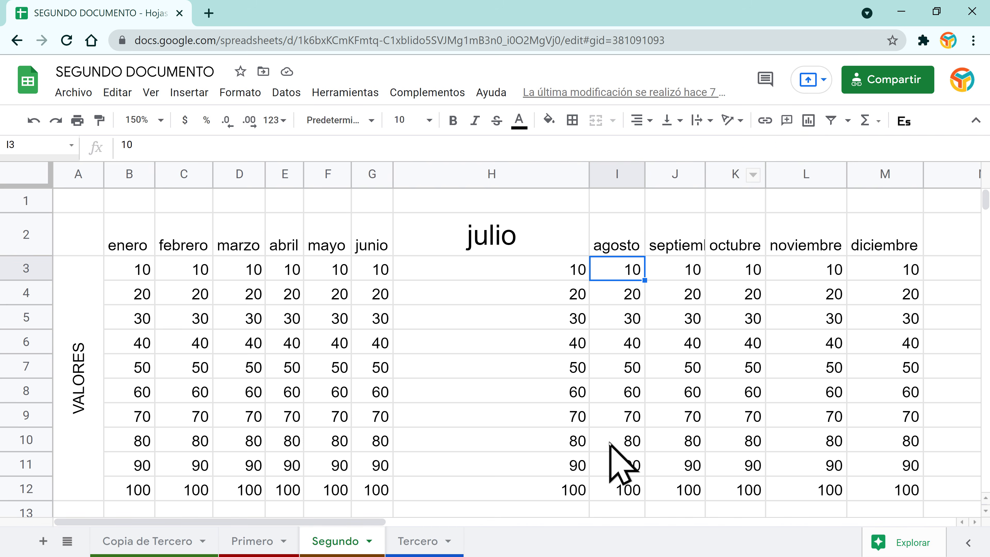
# Step: Enter the text 'Revisar PDF' in cell H16
pyautogui.scroll(-5, 585, 452)
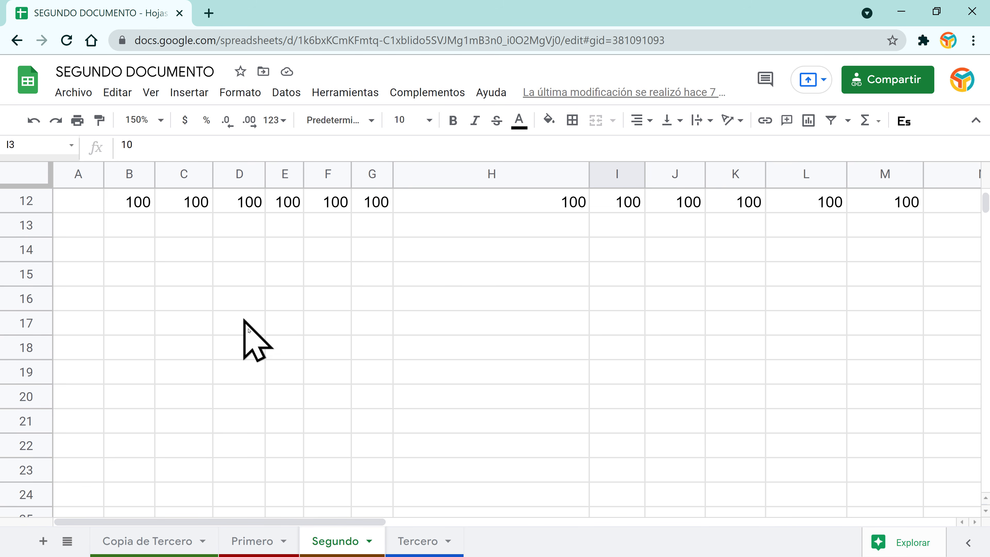
pyautogui.click(464, 306)
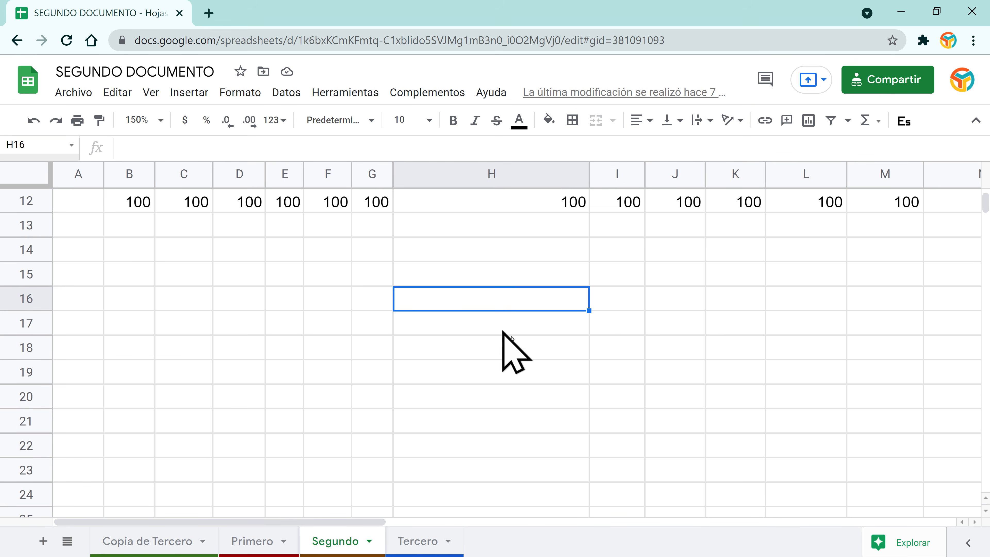
pyautogui.write('Revisar PDF')
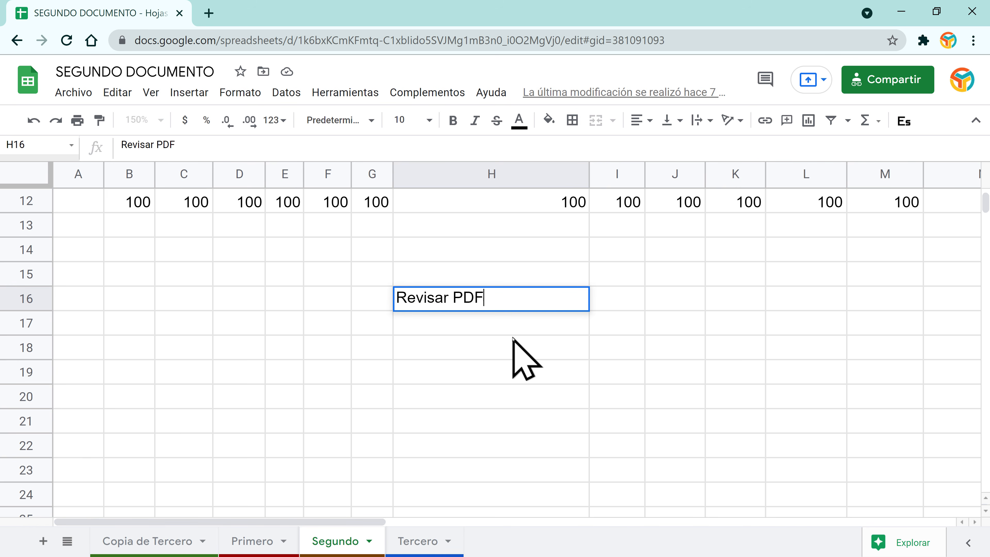
pyautogui.press('Return')
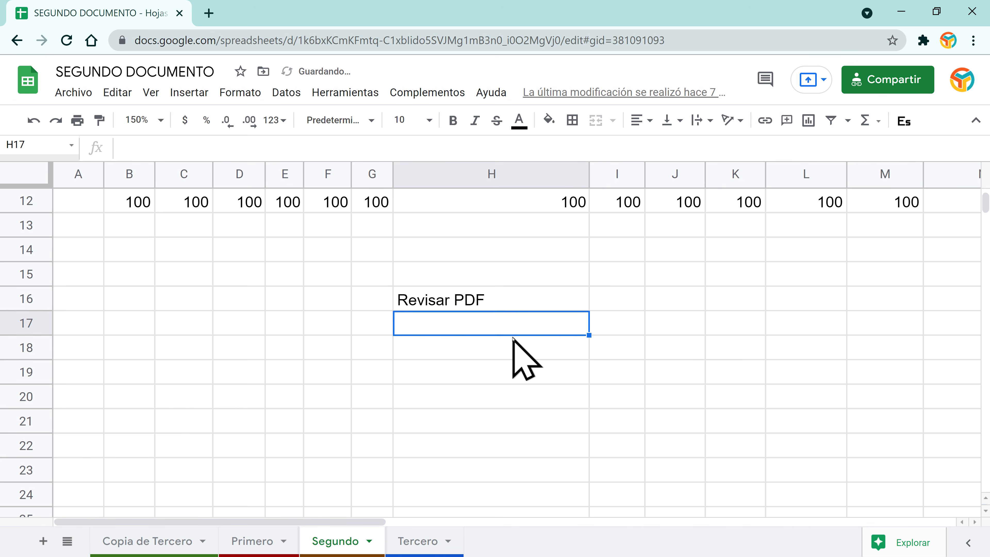
# Step: Start a link on H16 and browse this spreadsheet's sheets as possible link targets
pyautogui.click(537, 304)
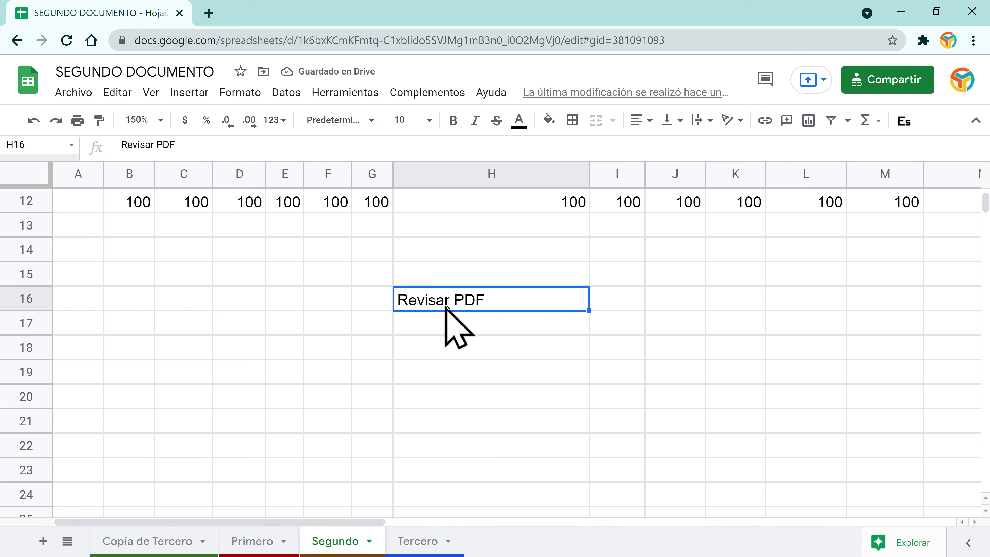
pyautogui.click(771, 117)
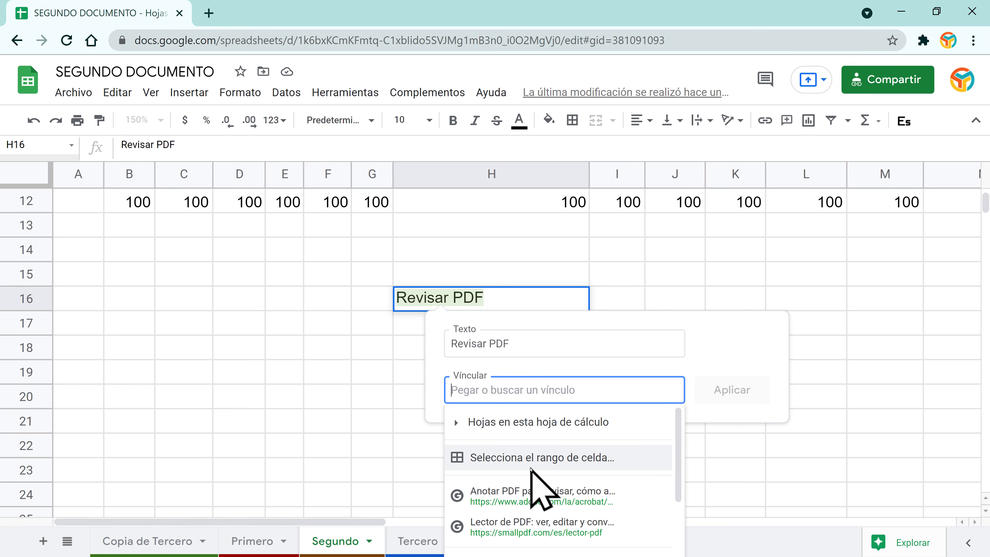
pyautogui.scroll(-2, 526, 472)
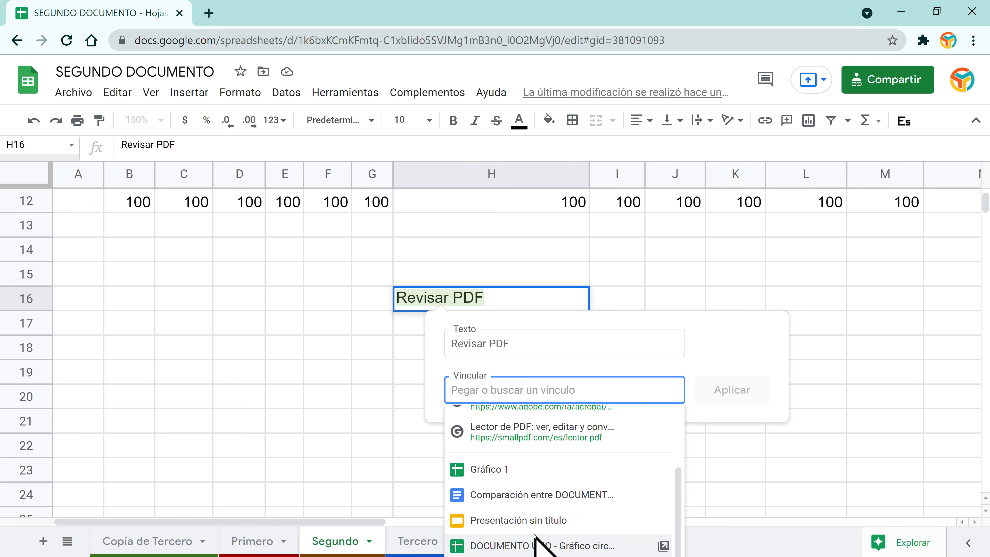
pyautogui.scroll(5, 533, 540)
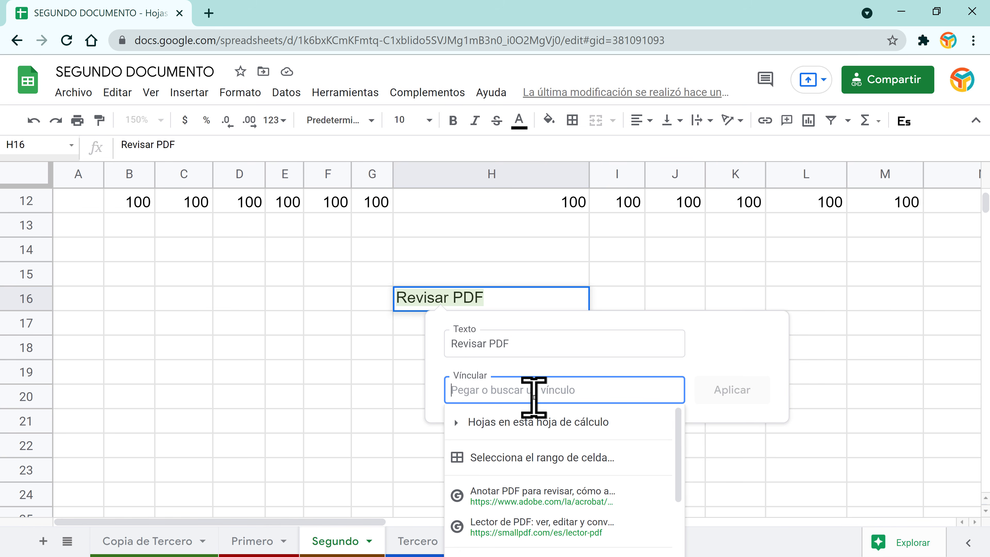
pyautogui.write('h')
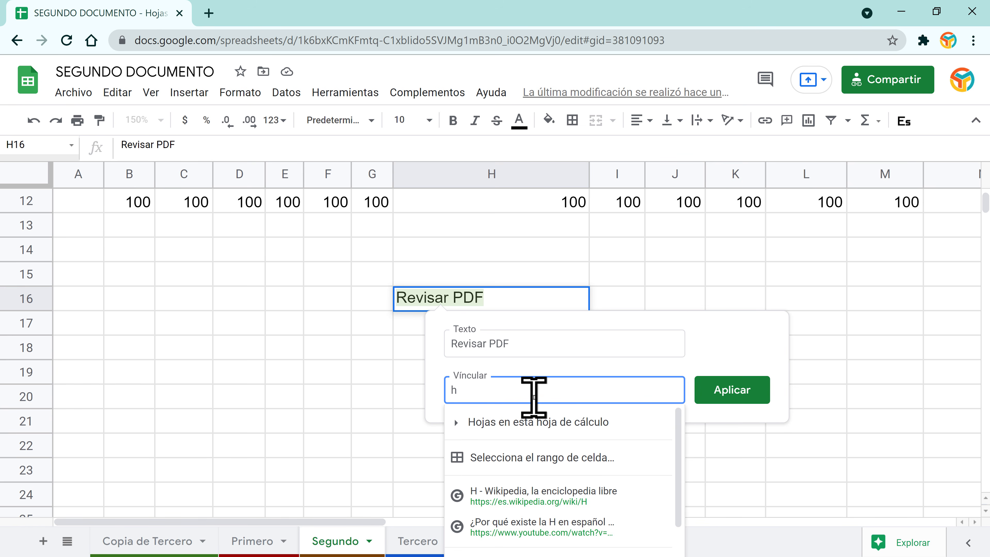
pyautogui.click(455, 421)
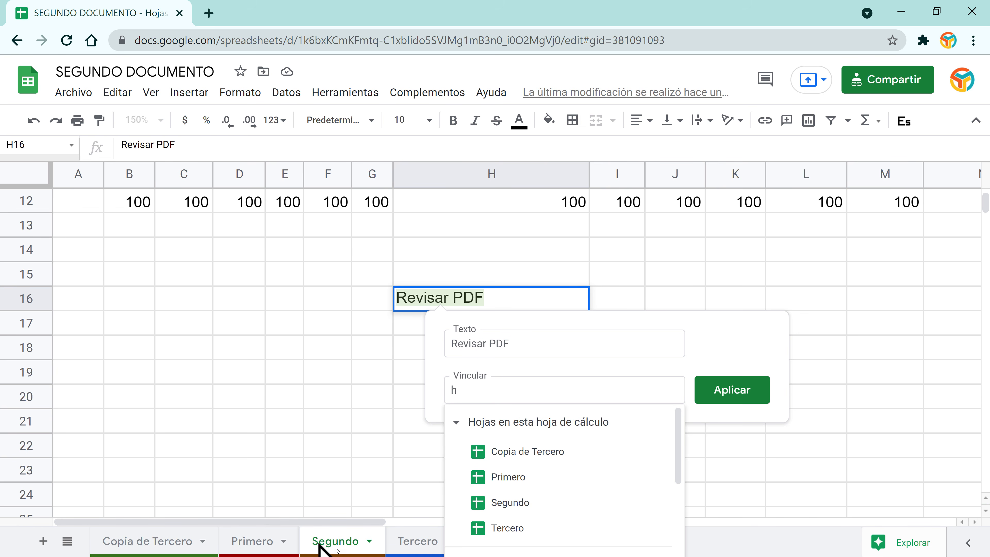
pyautogui.click(456, 426)
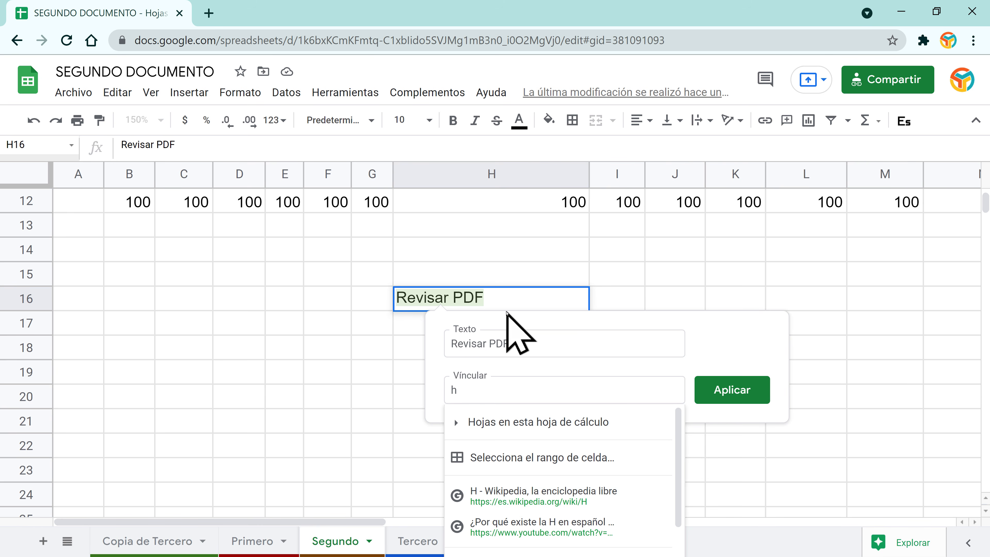
pyautogui.click(473, 395)
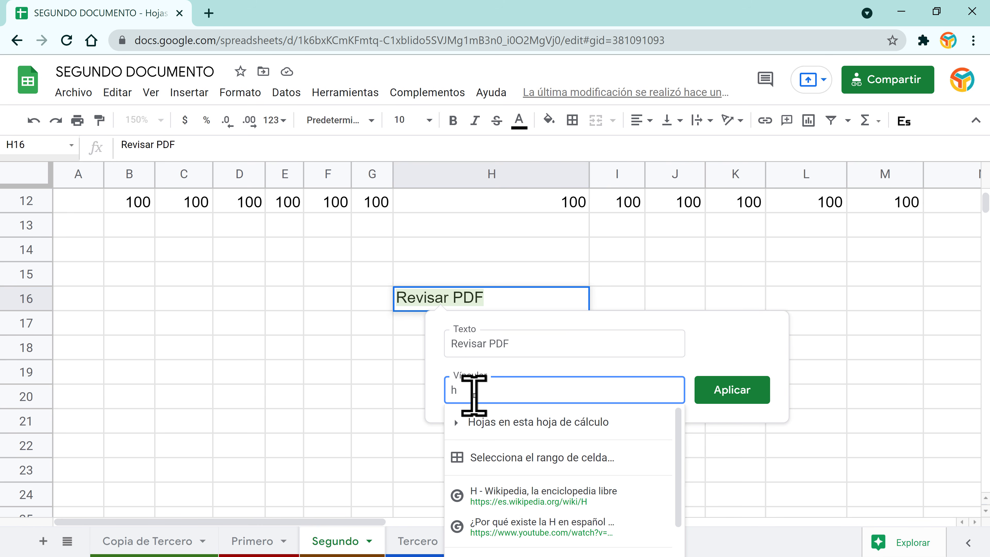
# Step: Search 'pdf' and link H16 to the Drive file REINA VALERA RESTAURADA.pdf
pyautogui.press('BackSpace')
pyautogui.write('pho')
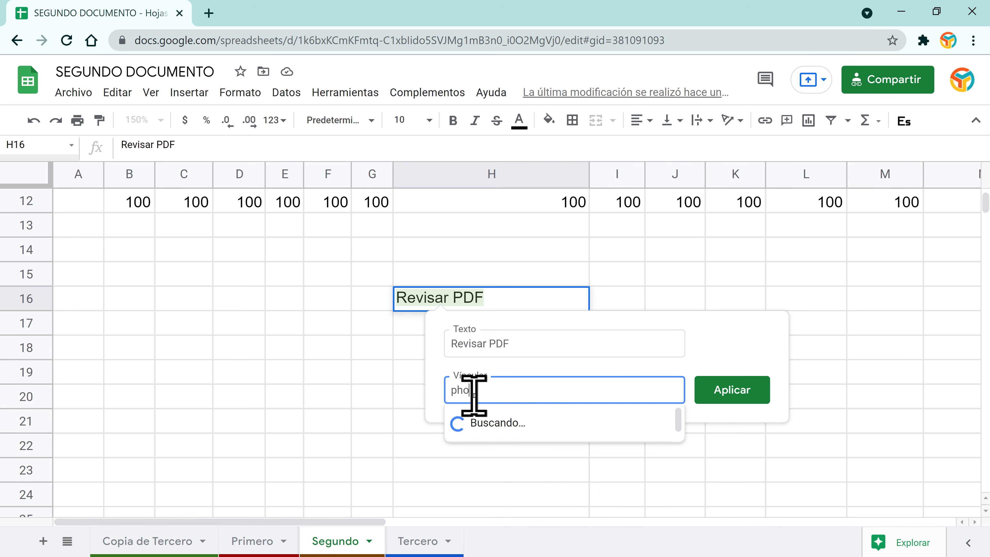
pyautogui.write('tosho')
pyautogui.press('BackSpace')
pyautogui.press('BackSpace')
pyautogui.press('BackSpace')
pyautogui.press('BackSpace')
pyautogui.press('BackSpace')
pyautogui.press('BackSpace')
pyautogui.press('BackSpace')
pyautogui.press('BackSpace')
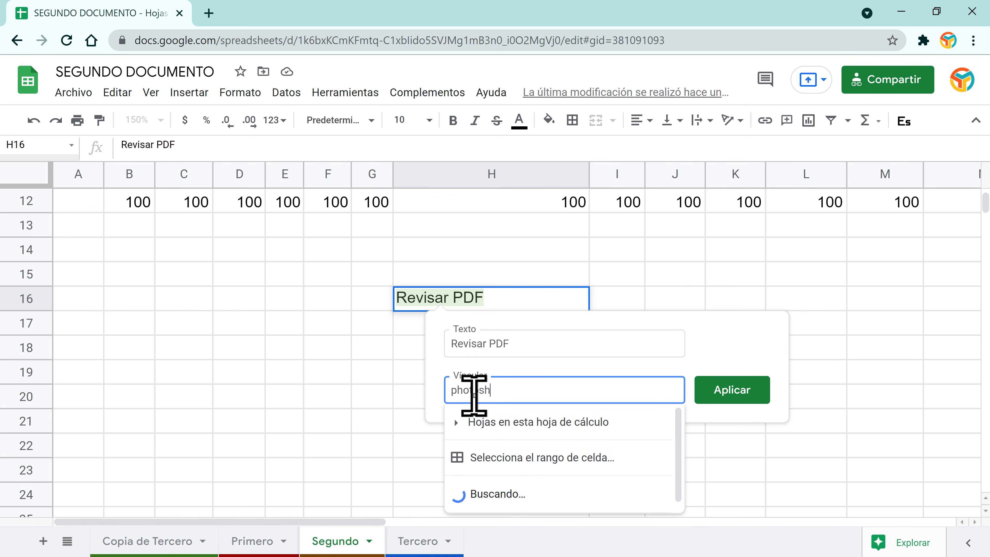
pyautogui.write('pdf')
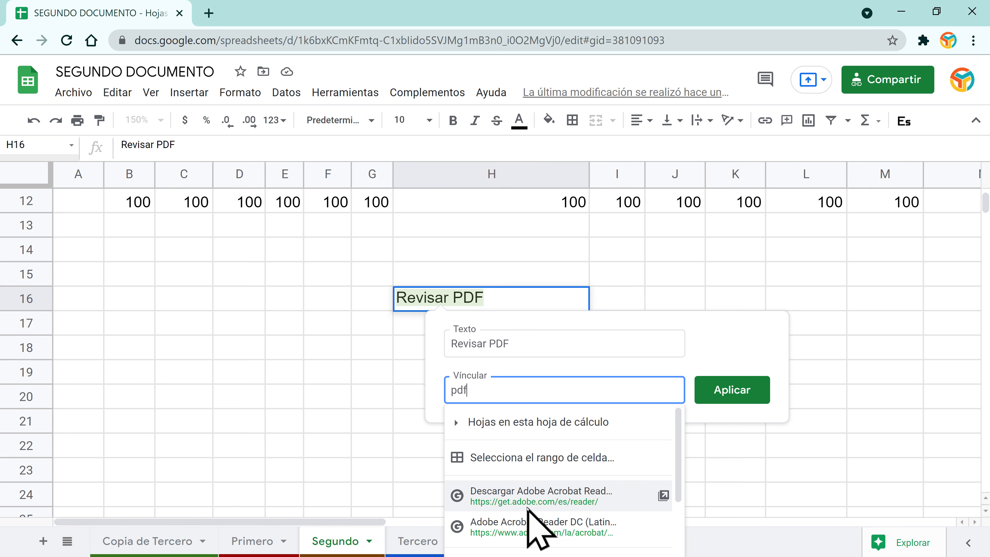
pyautogui.scroll(-3, 549, 503)
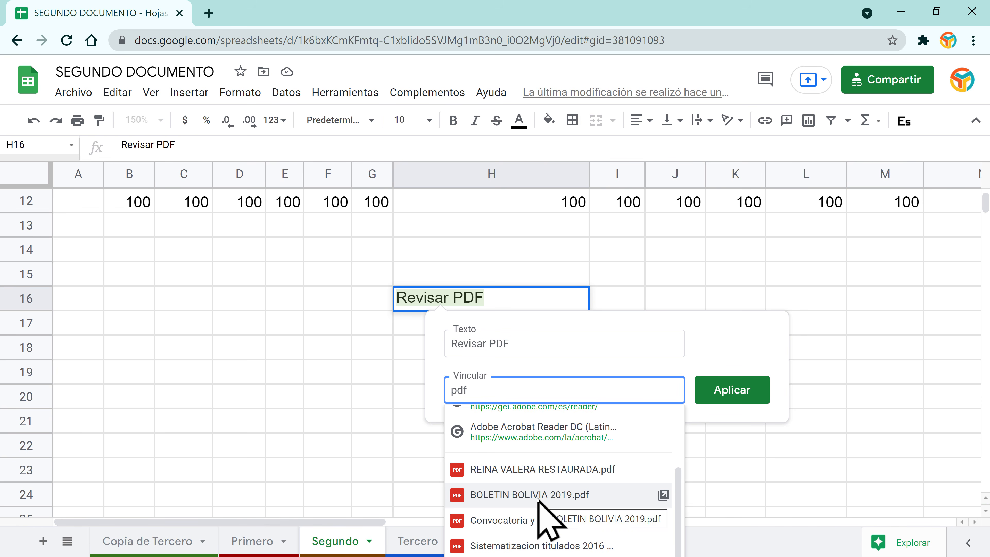
pyautogui.click(550, 468)
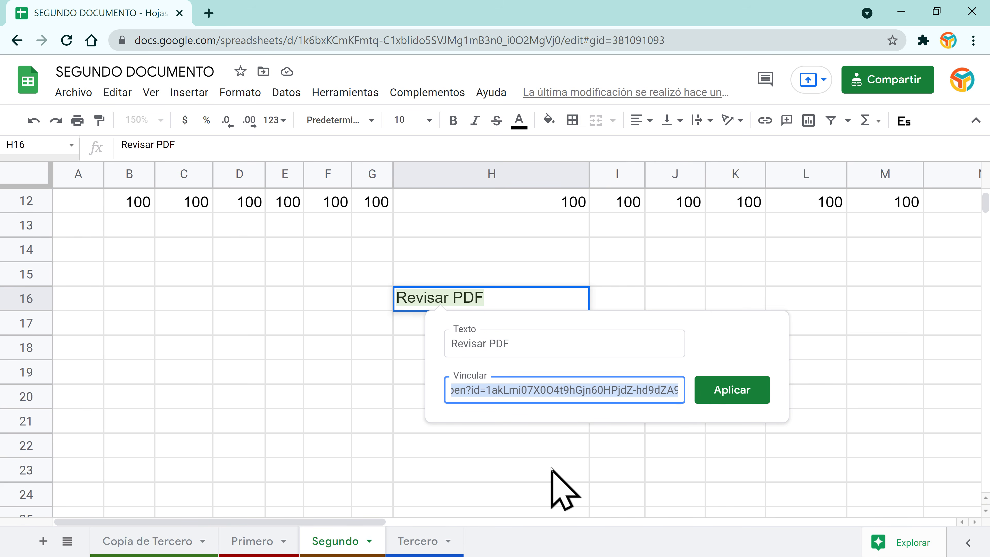
pyautogui.click(725, 390)
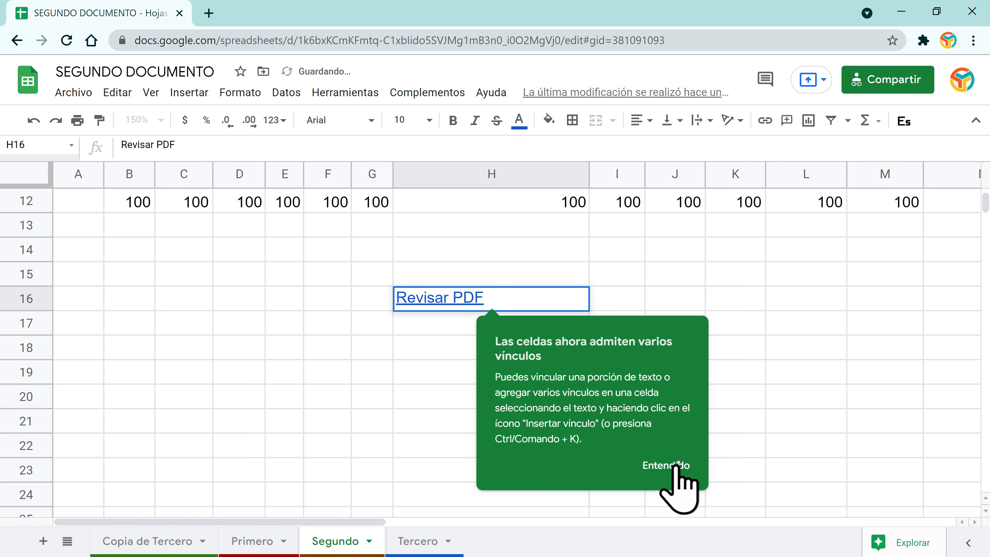
pyautogui.click(677, 462)
pyautogui.moveTo(439, 297)
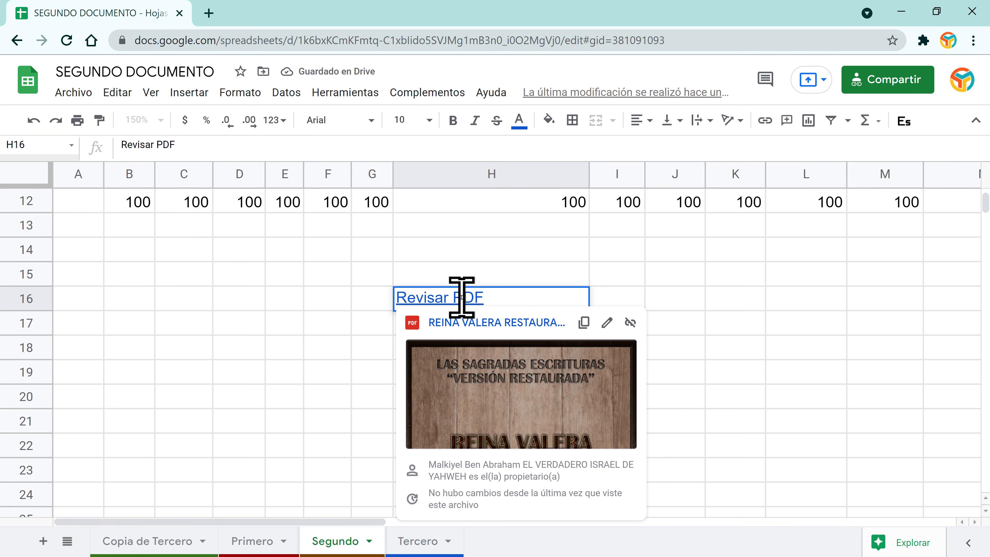
pyautogui.click(686, 372)
pyautogui.click(484, 306)
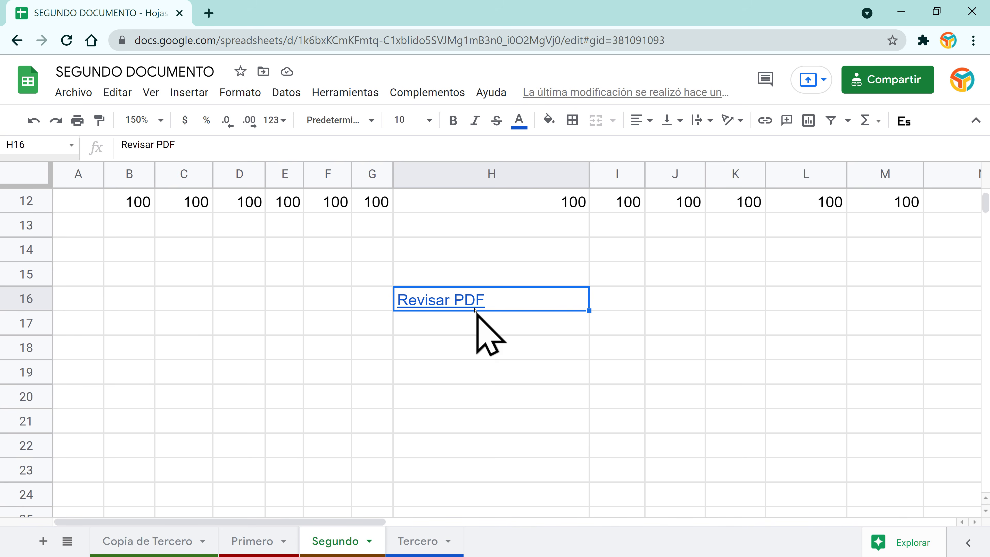
pyautogui.moveTo(476, 306)
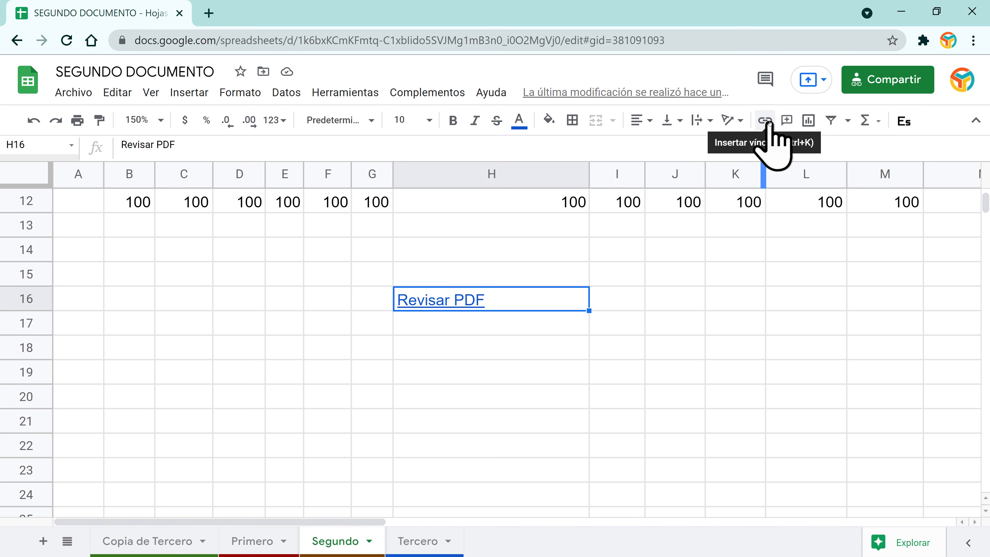
pyautogui.moveTo(534, 308)
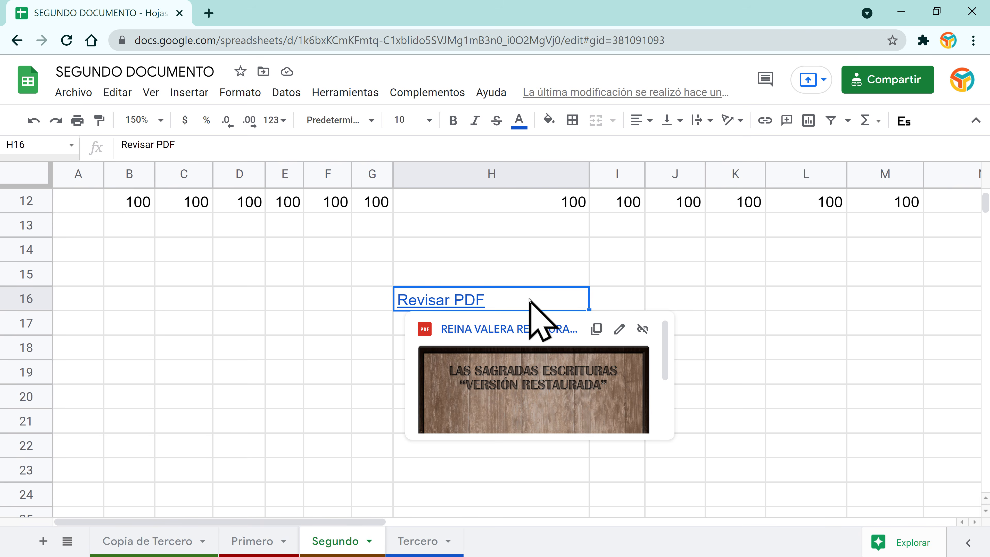
pyautogui.click(765, 121)
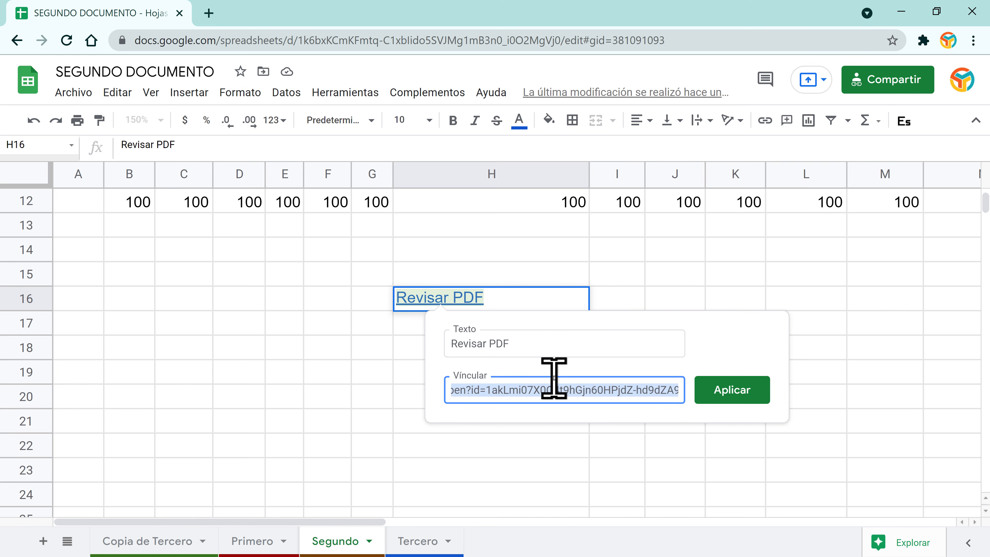
pyautogui.press('BackSpace')
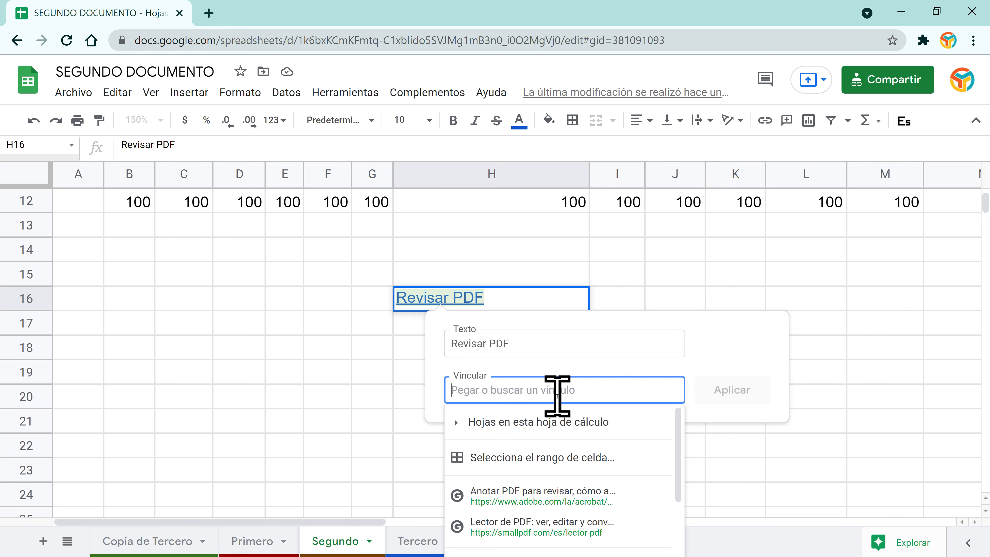
pyautogui.write('https')
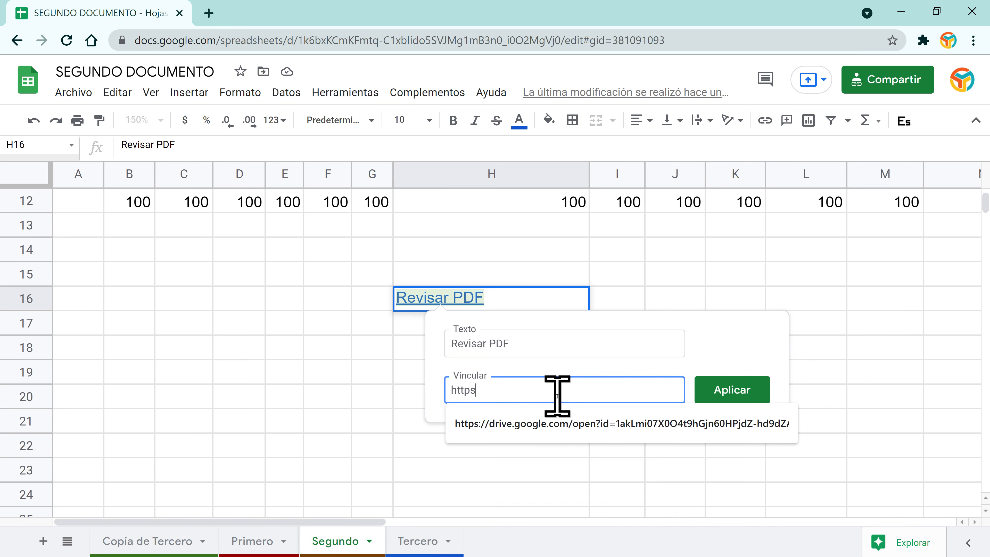
pyautogui.write('://yoneygallardo.com')
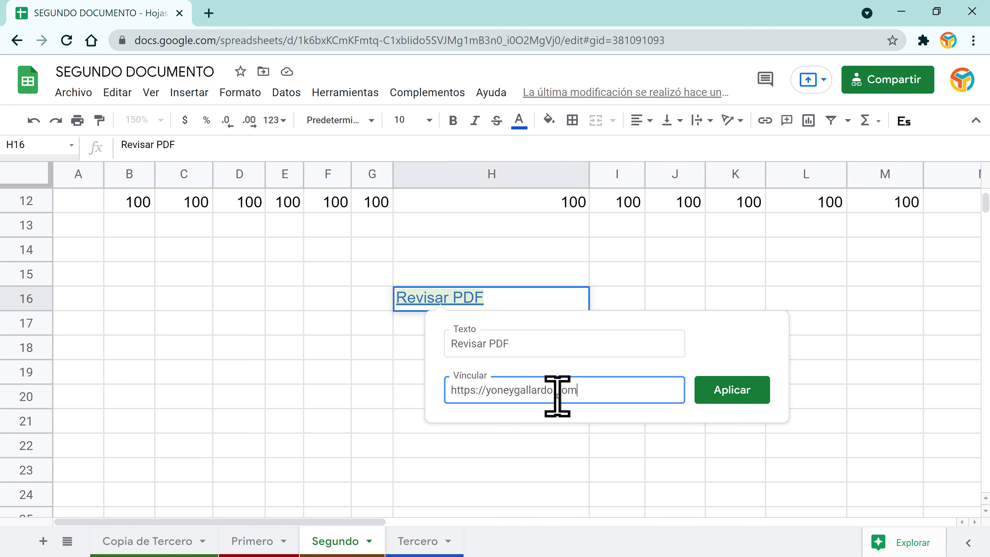
pyautogui.click(725, 401)
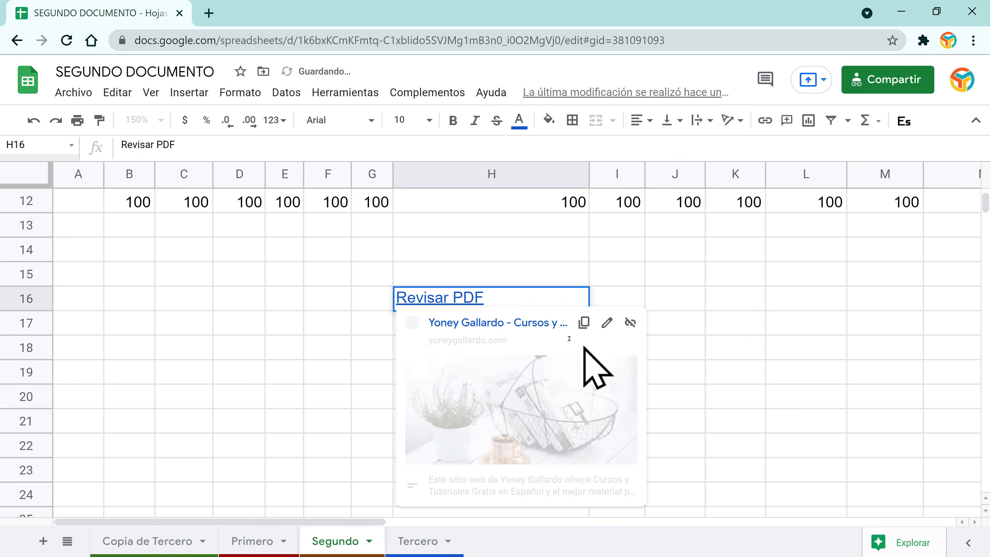
pyautogui.click(517, 325)
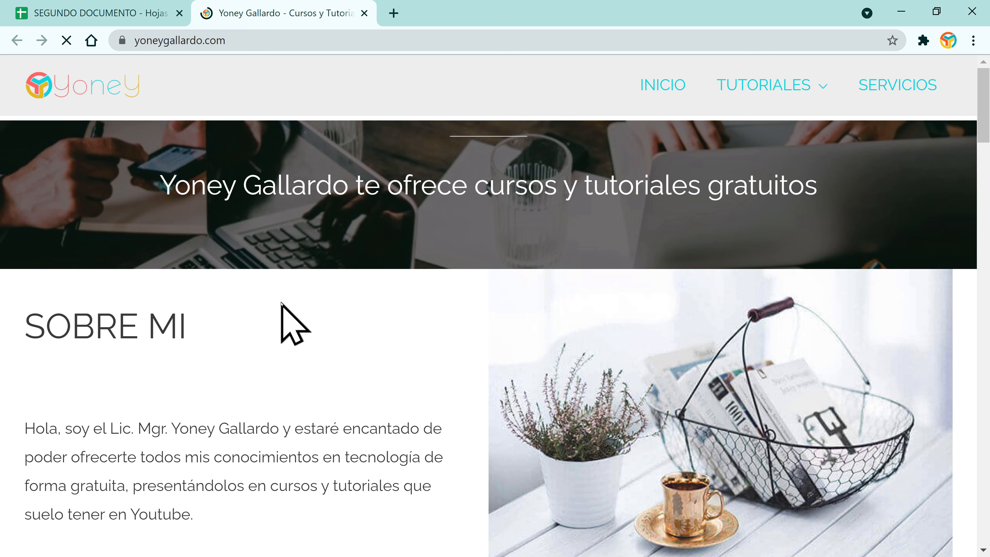
# Step: Close the yoneygallardo.com browser tab to return to the spreadsheet
pyautogui.scroll(-5, 280, 304)
pyautogui.scroll(-3, 277, 308)
pyautogui.scroll(8, 274, 310)
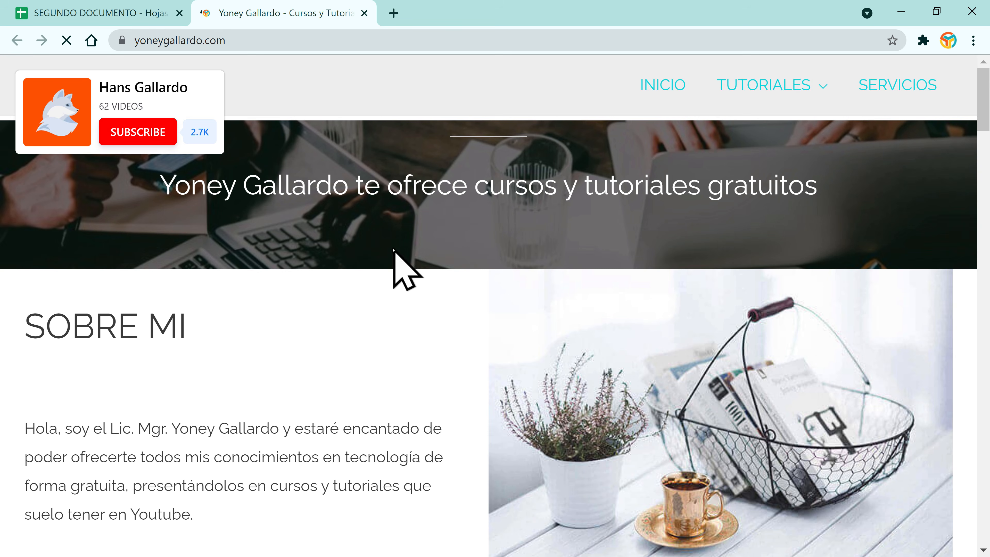
pyautogui.scroll(-7, 357, 411)
pyautogui.scroll(-5, 362, 421)
pyautogui.click(364, 13)
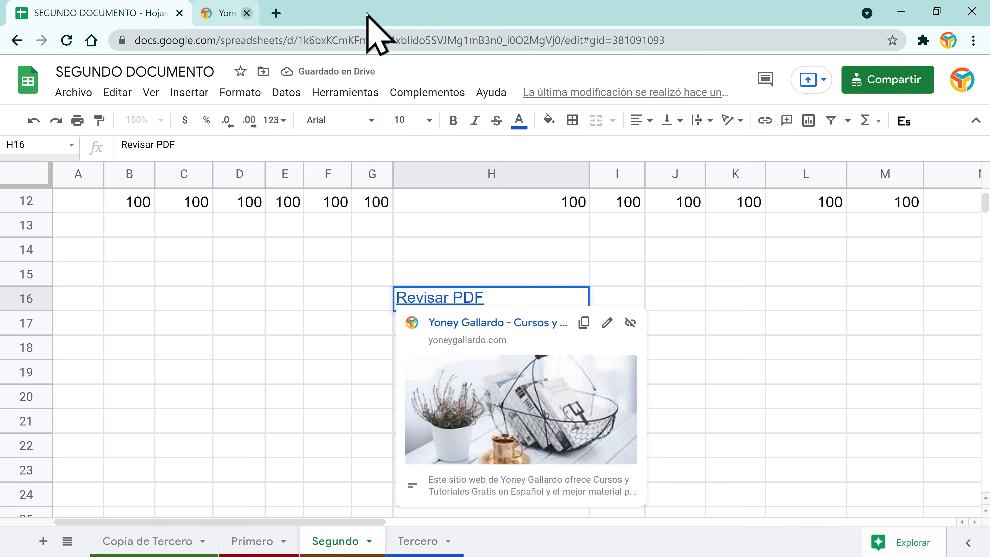
# Step: Delete the Revisar PDF link from cell H16
pyautogui.press('Return')
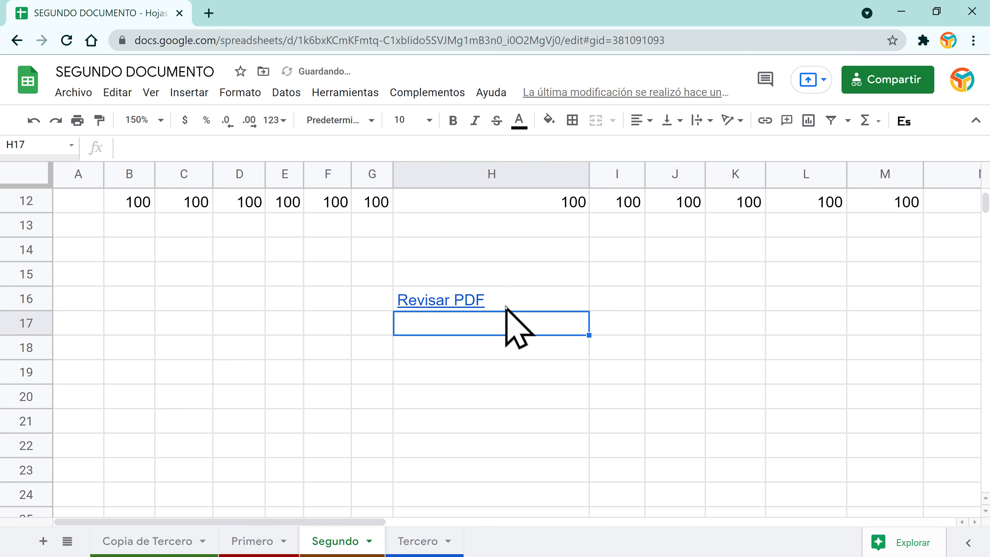
pyautogui.click(506, 306)
pyautogui.press('Delete')
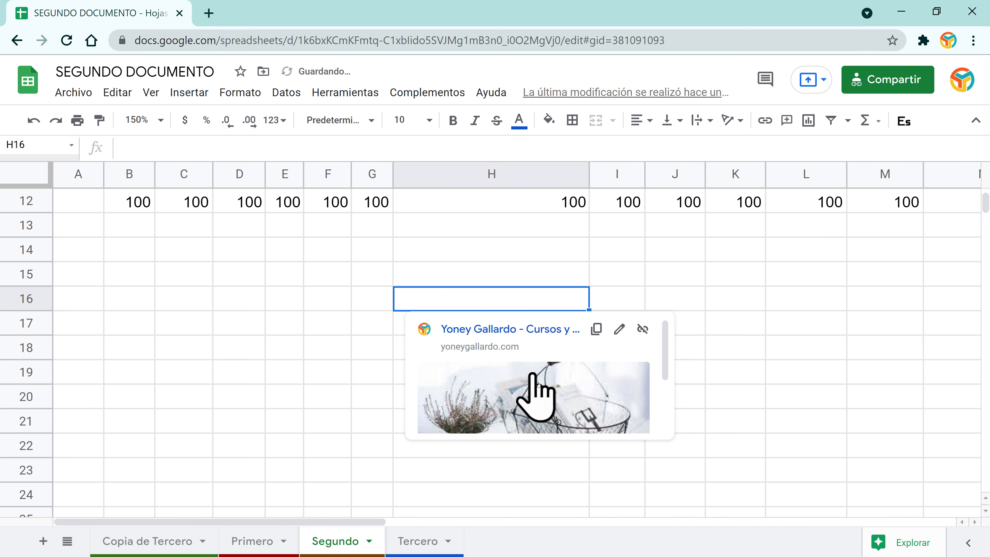
pyautogui.click(300, 303)
pyautogui.scroll(4, 308, 328)
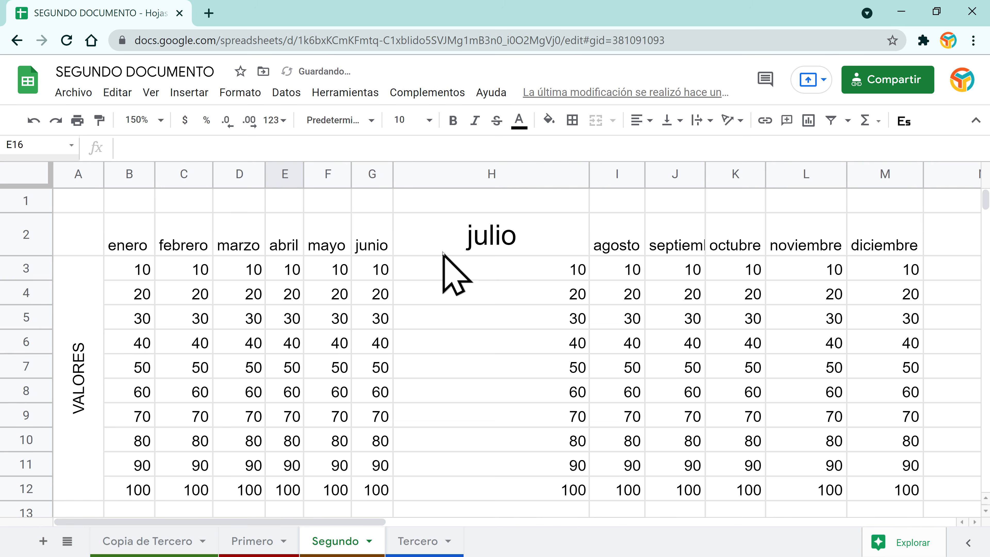
pyautogui.click(473, 238)
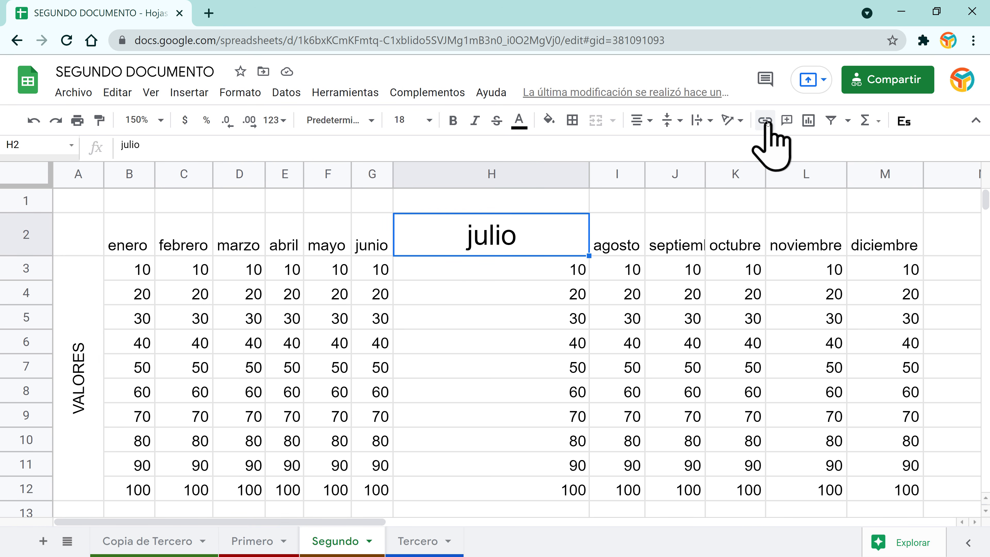
pyautogui.click(787, 121)
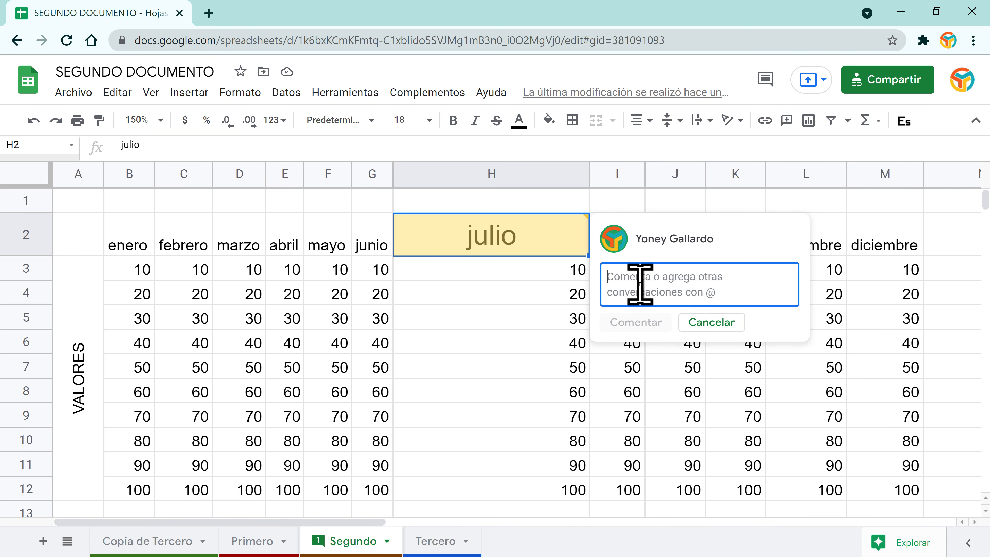
pyautogui.write('P')
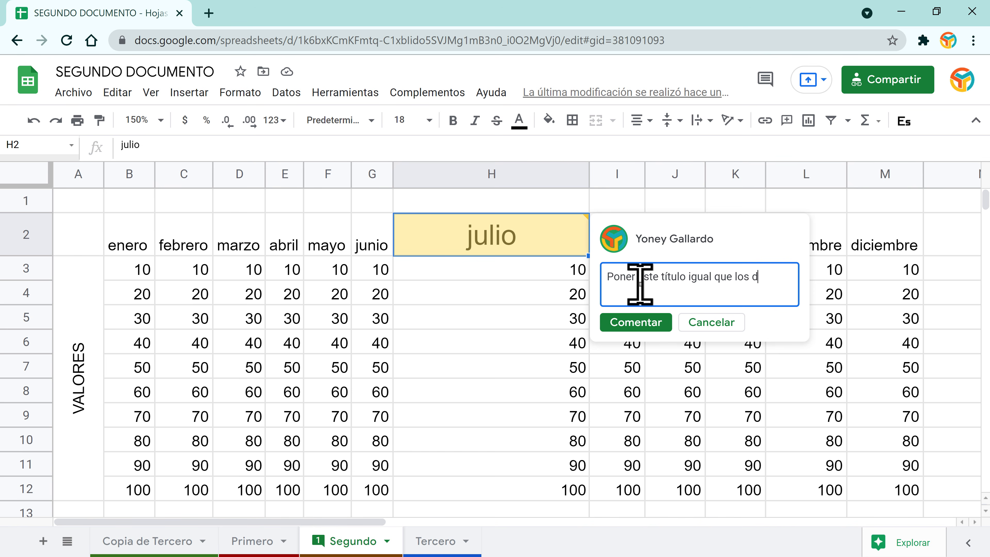
pyautogui.write('.')
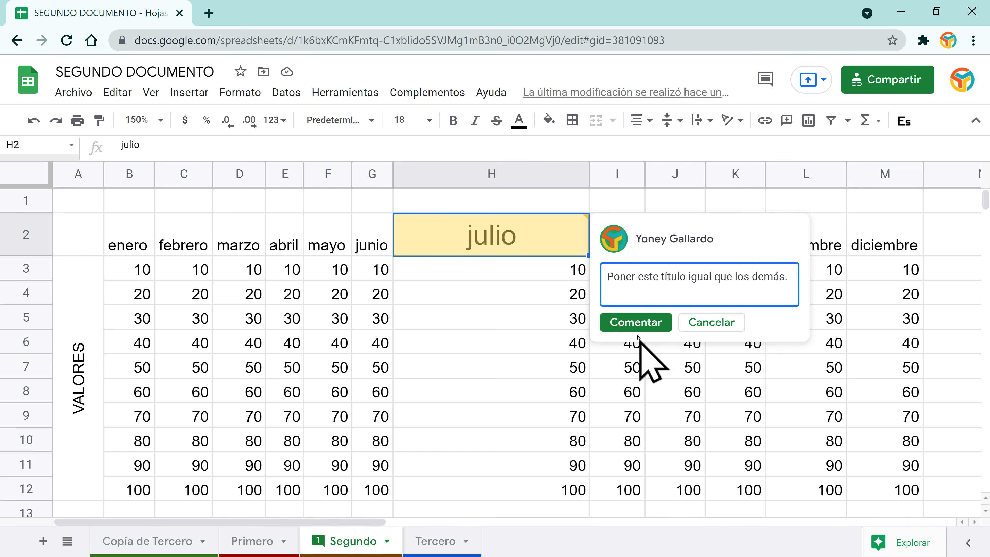
pyautogui.click(633, 323)
pyautogui.click(479, 270)
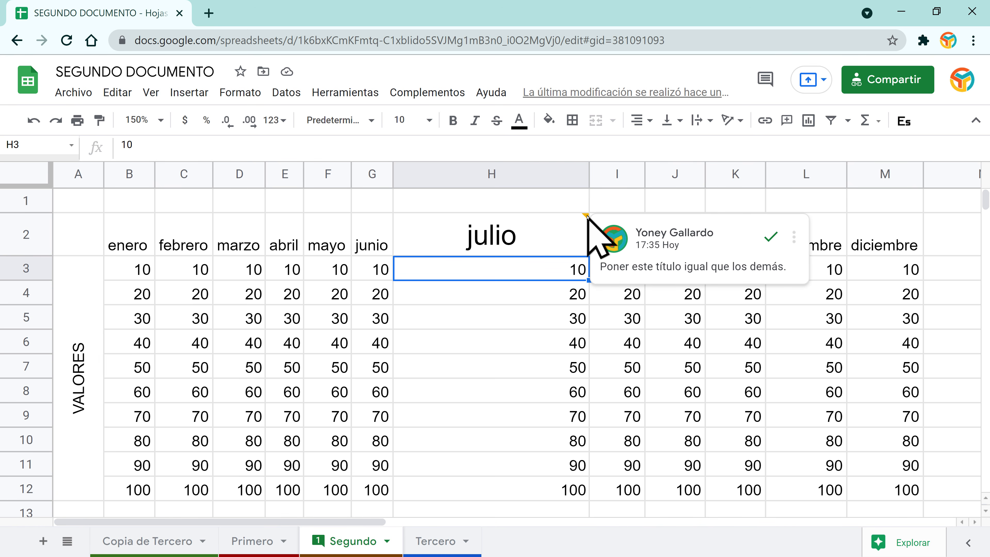
pyautogui.click(552, 242)
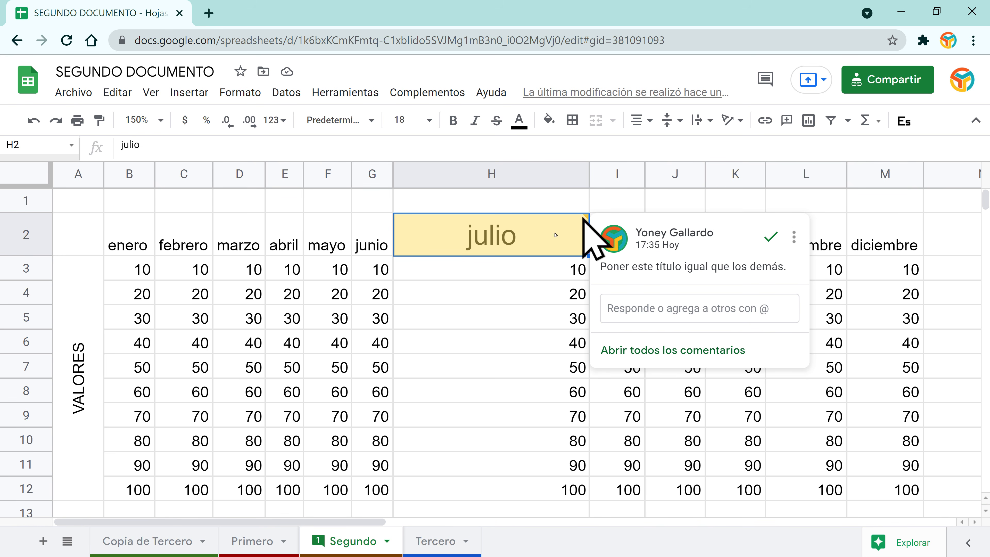
pyautogui.click(448, 303)
pyautogui.click(288, 305)
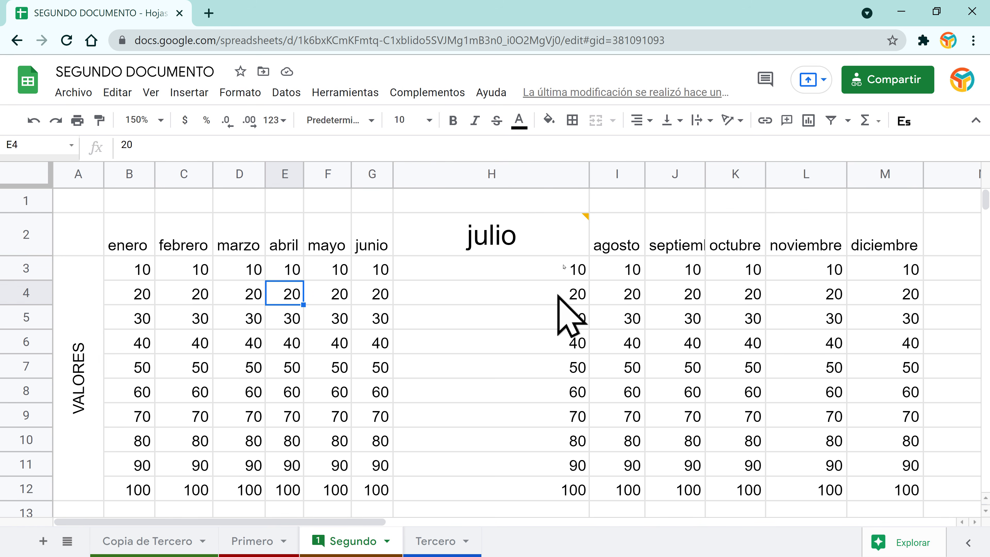
pyautogui.moveTo(585, 221)
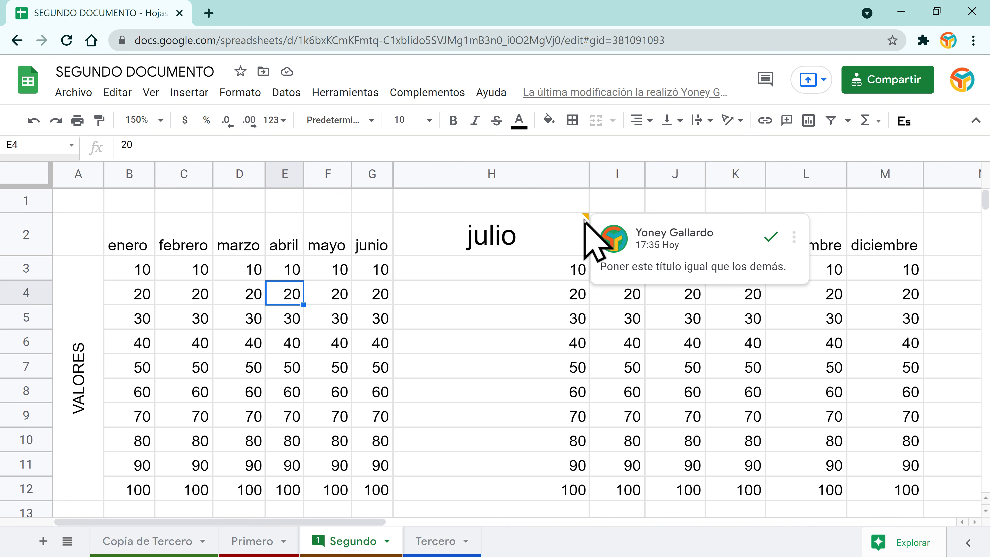
pyautogui.click(794, 236)
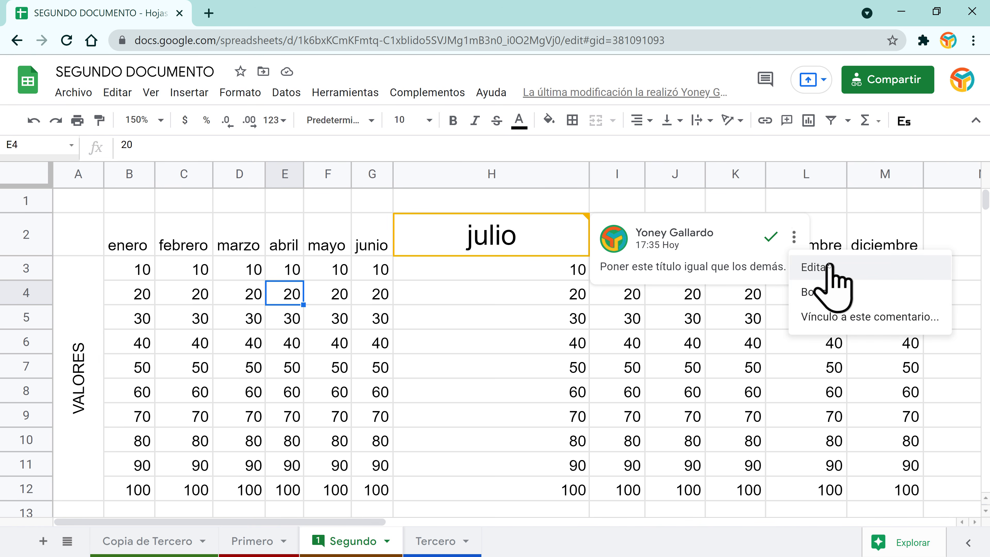
pyautogui.click(827, 296)
pyautogui.click(663, 259)
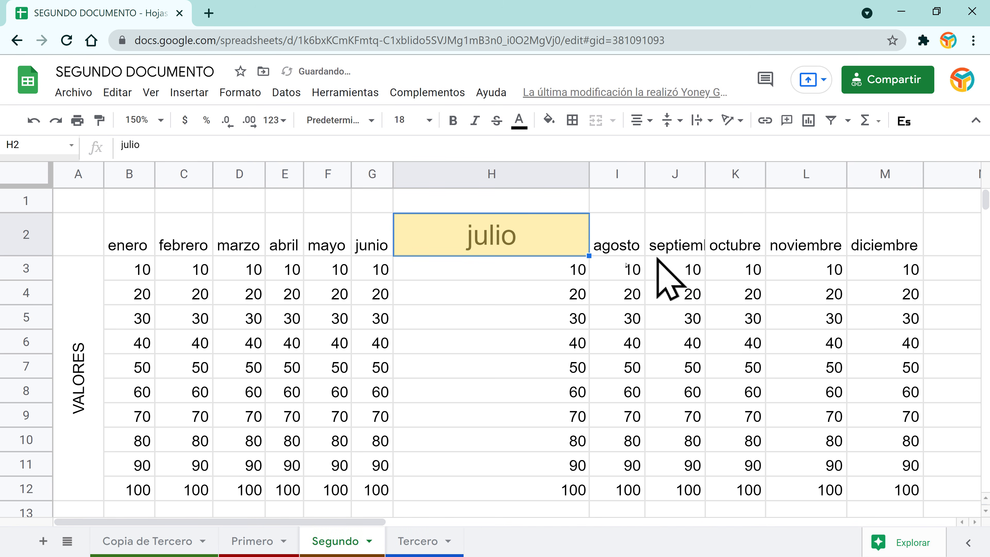
pyautogui.click(523, 295)
pyautogui.click(577, 246)
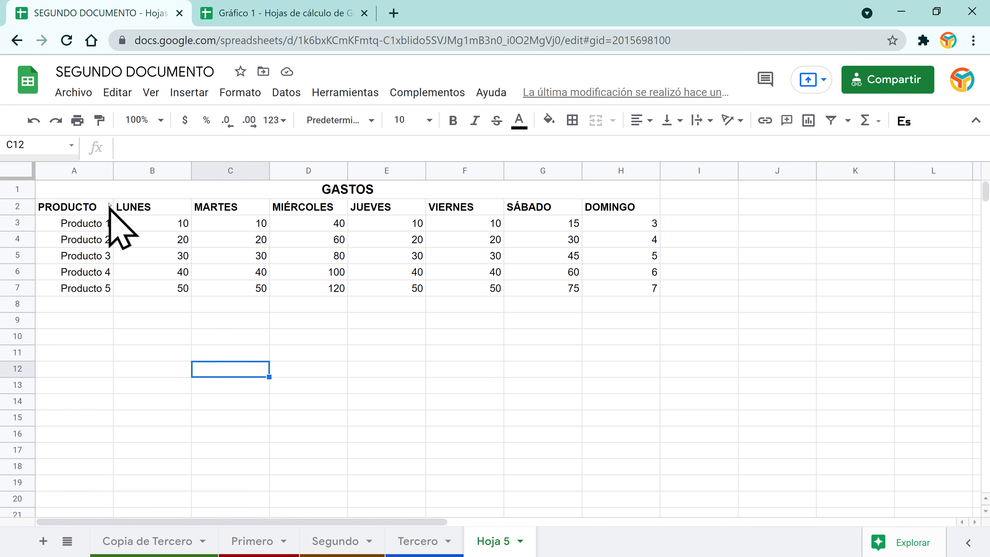
# Step: Auto-fit columns A through H of the GASTOS table, then select A2:H7
pyautogui.doubleClick(113, 170)
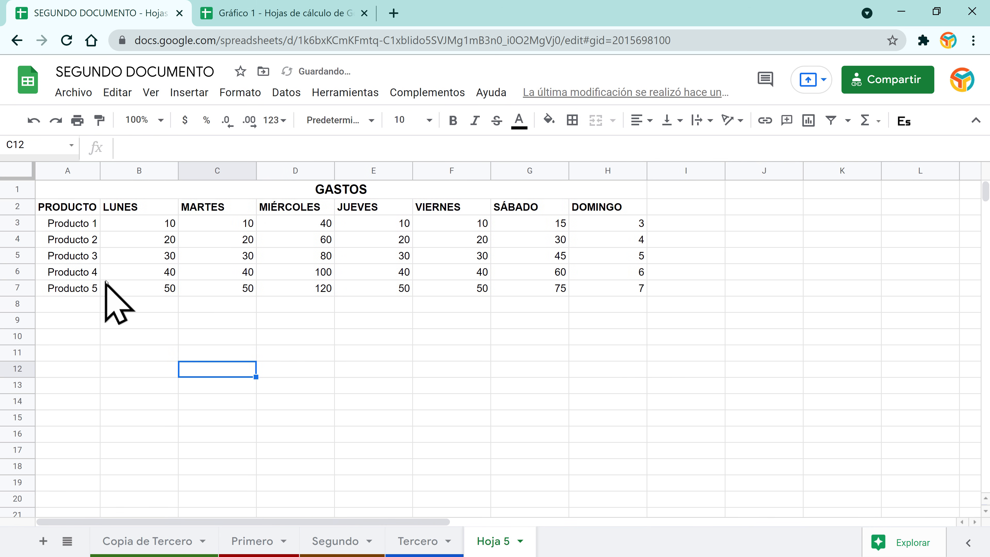
pyautogui.doubleClick(176, 171)
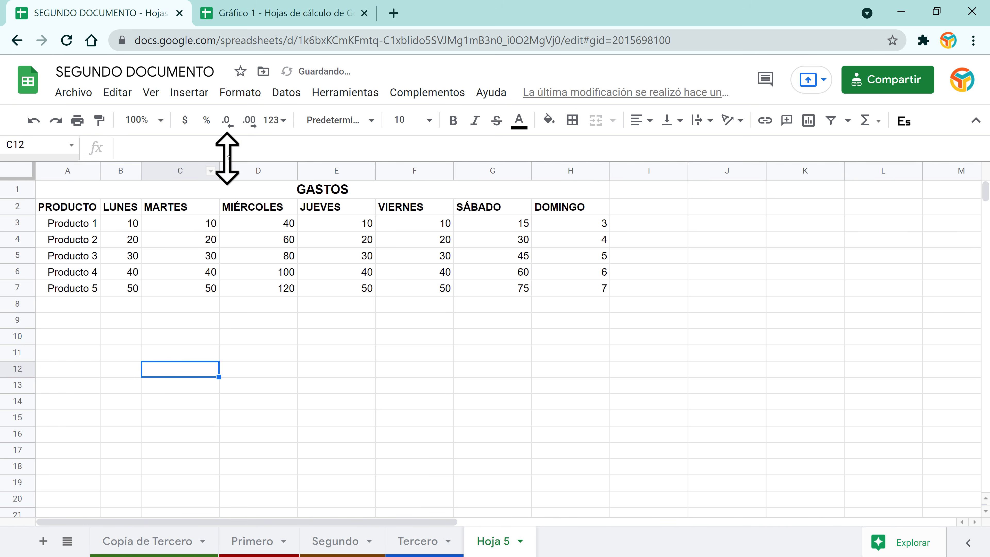
pyautogui.doubleClick(218, 171)
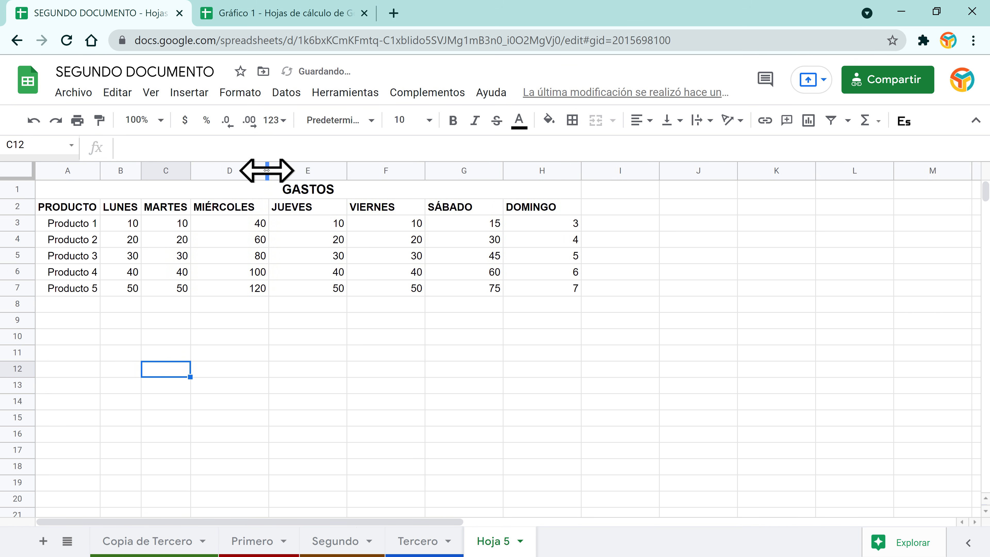
pyautogui.doubleClick(268, 170)
pyautogui.doubleClick(336, 171)
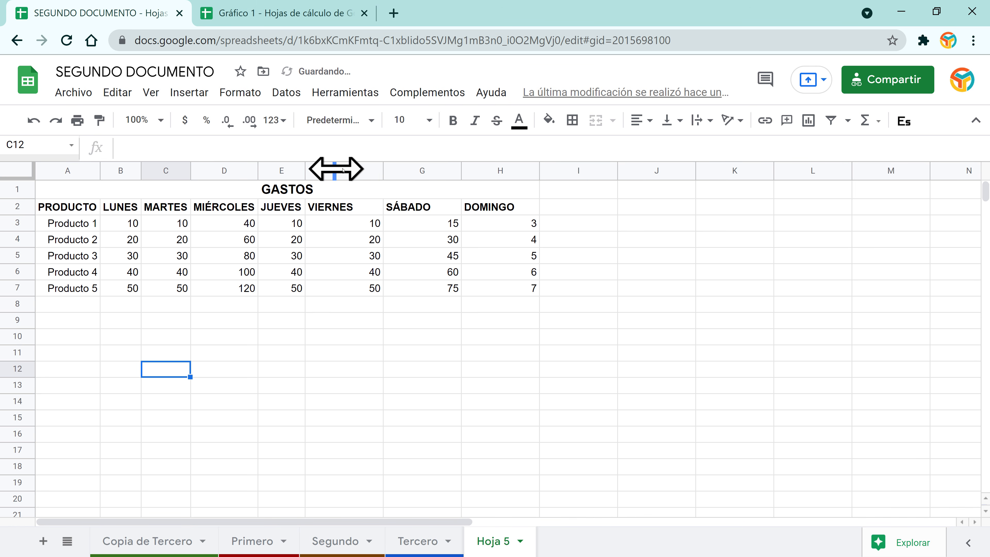
pyautogui.doubleClick(381, 170)
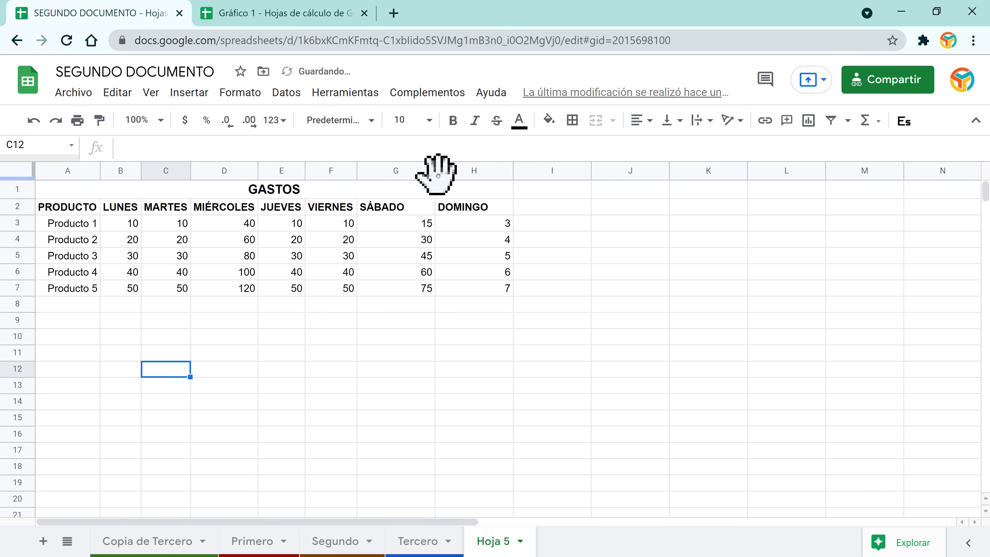
pyautogui.doubleClick(434, 170)
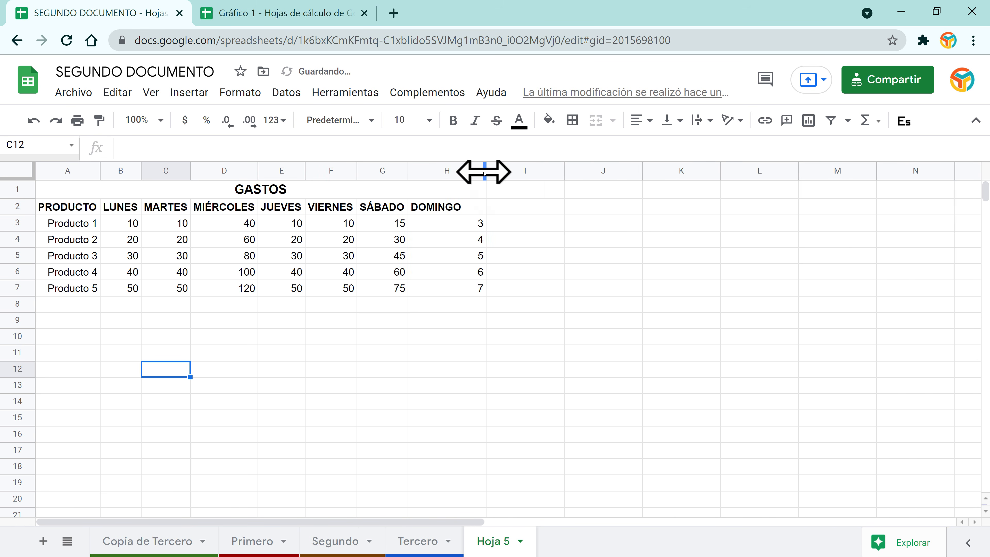
pyautogui.doubleClick(484, 170)
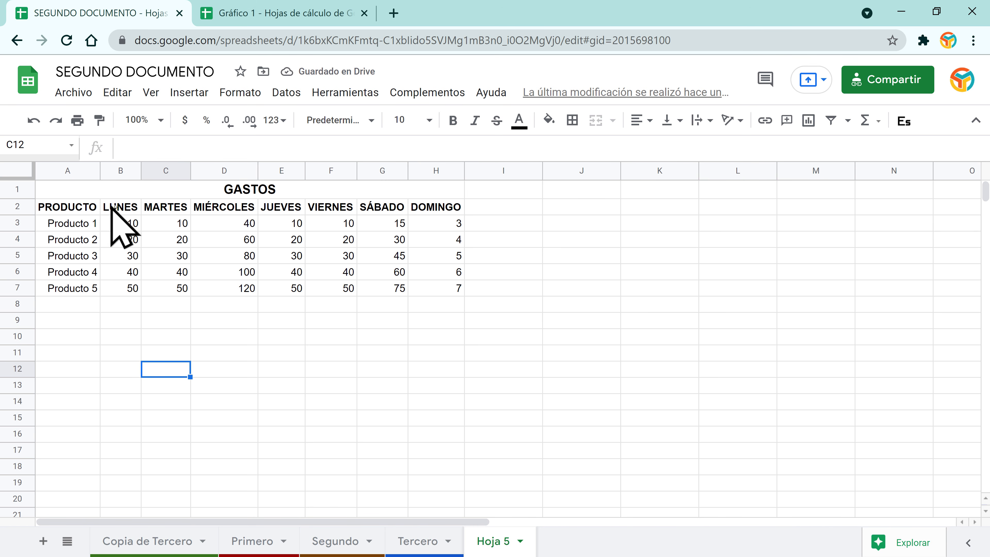
pyautogui.moveTo(79, 207); pyautogui.dragTo(248, 206)
pyautogui.moveTo(418, 230); pyautogui.dragTo(444, 287)
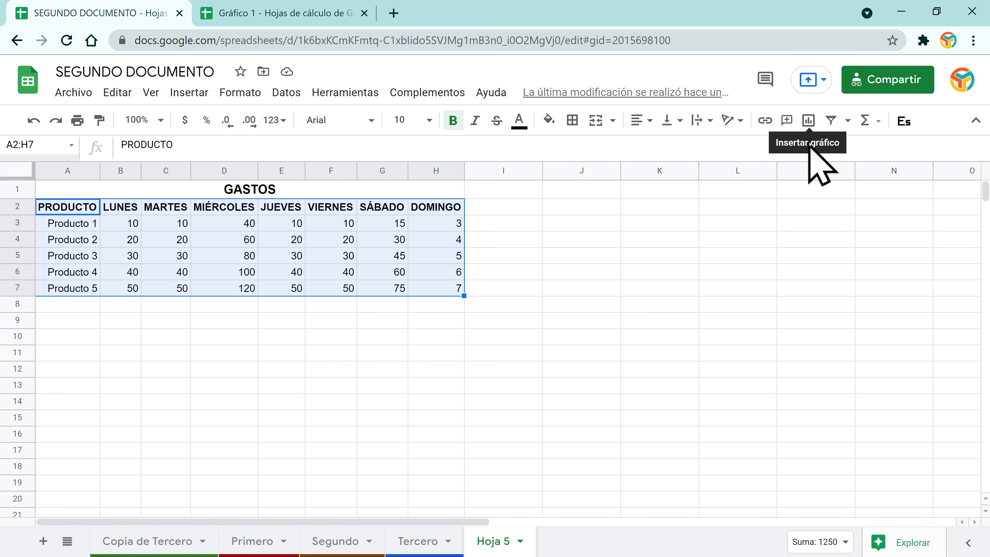
# Step: Insert a chart of the selected GASTOS range A2:H7 via Insertar > Gráfico
pyautogui.click(808, 119)
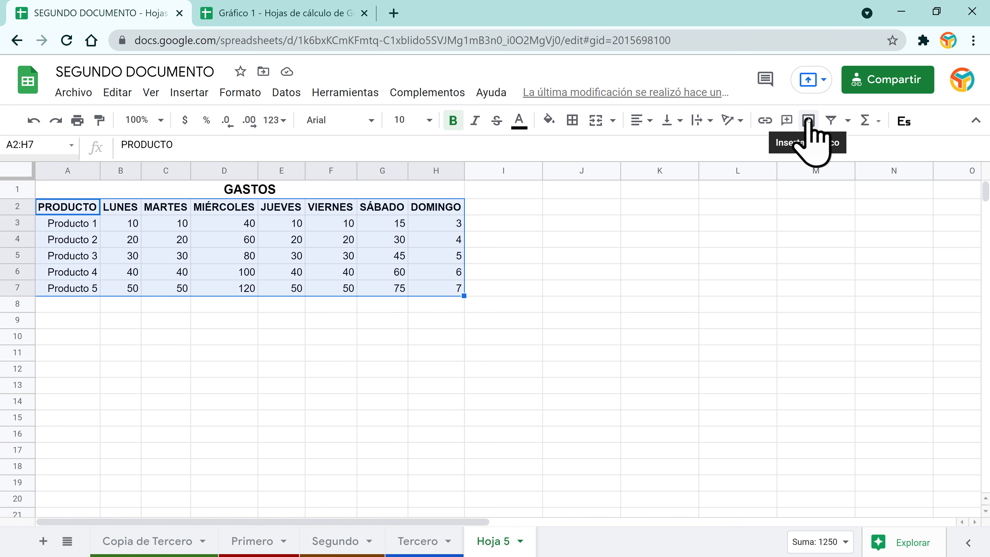
pyautogui.click(188, 92)
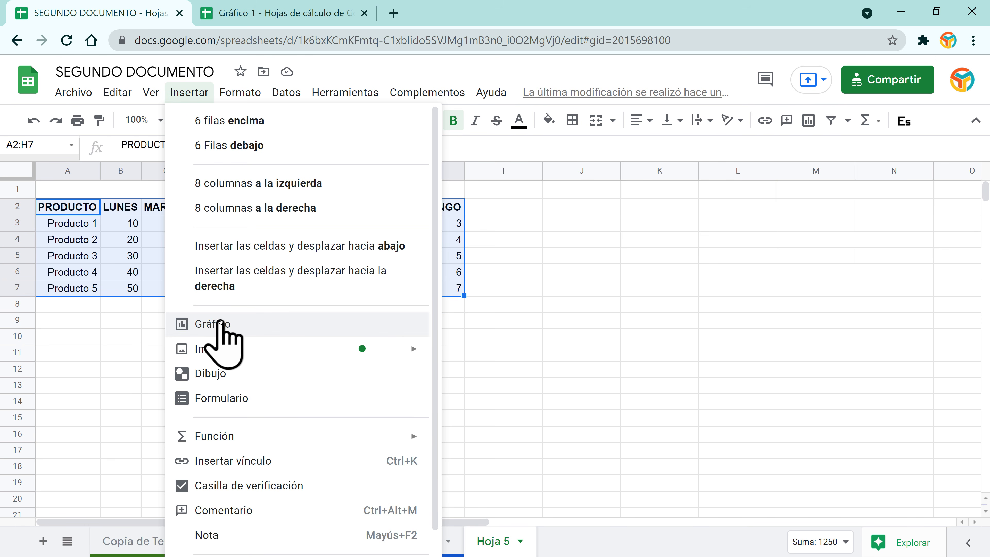
pyautogui.click(220, 323)
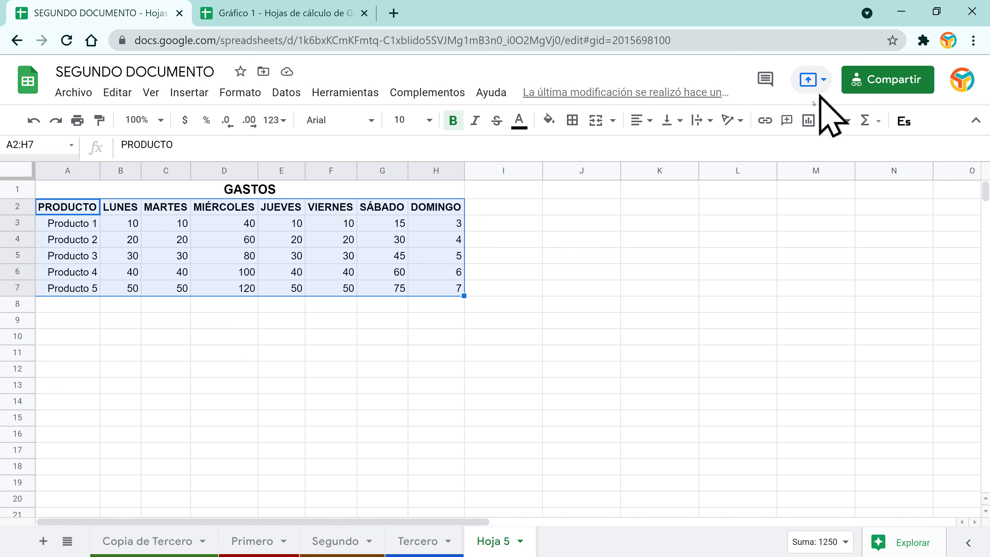
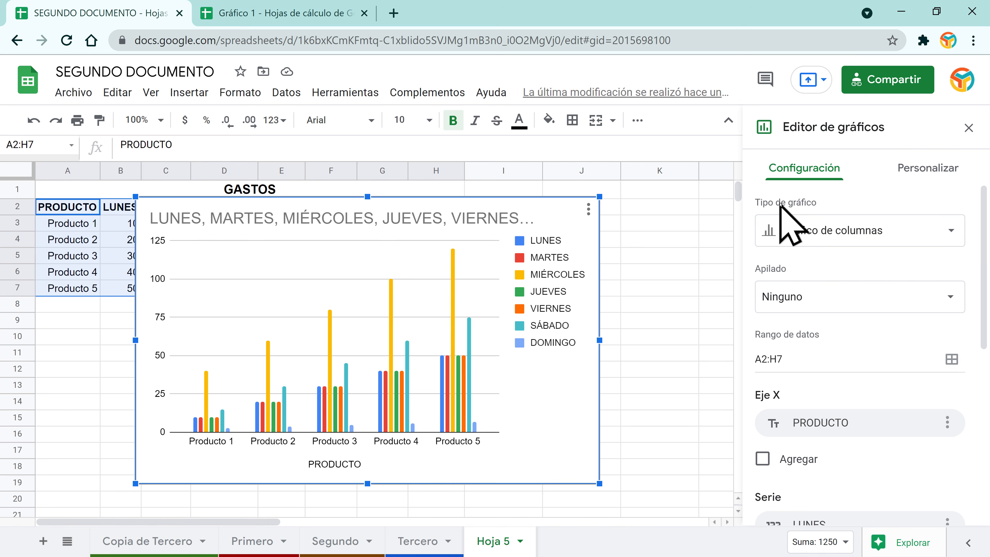
# Step: Keep the GASTOS chart type as a column chart
pyautogui.click(947, 232)
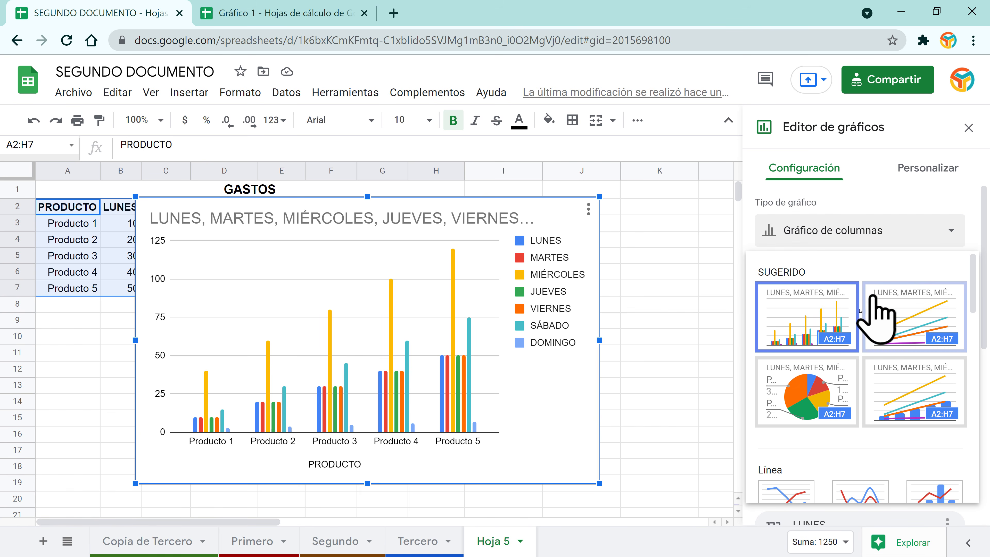
pyautogui.scroll(-8, 902, 332)
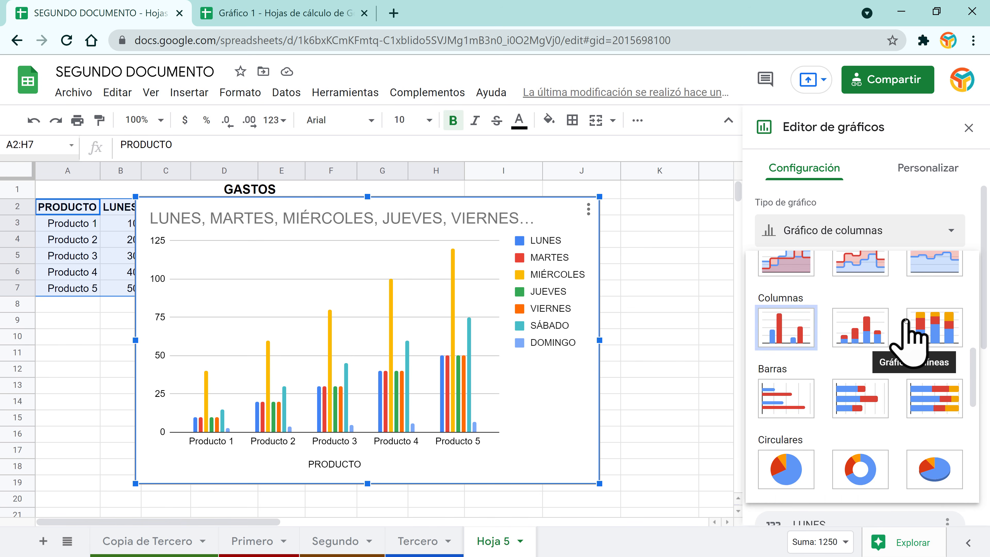
pyautogui.scroll(-4, 905, 321)
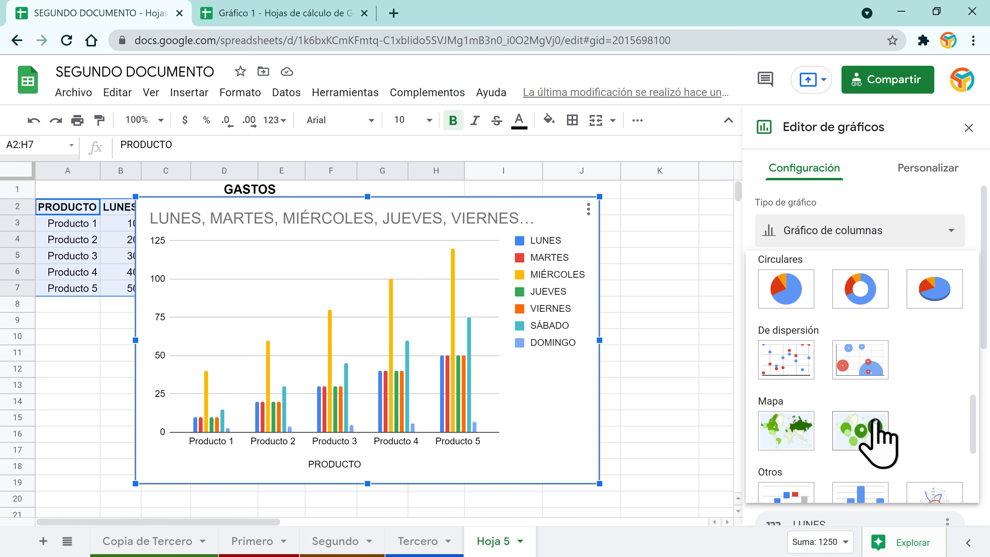
pyautogui.scroll(-3, 875, 421)
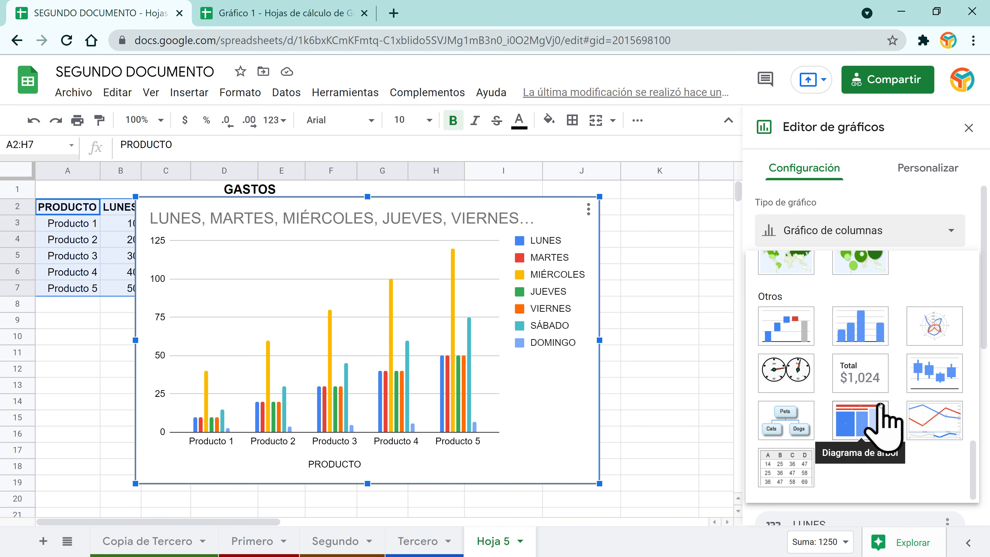
pyautogui.scroll(10, 881, 406)
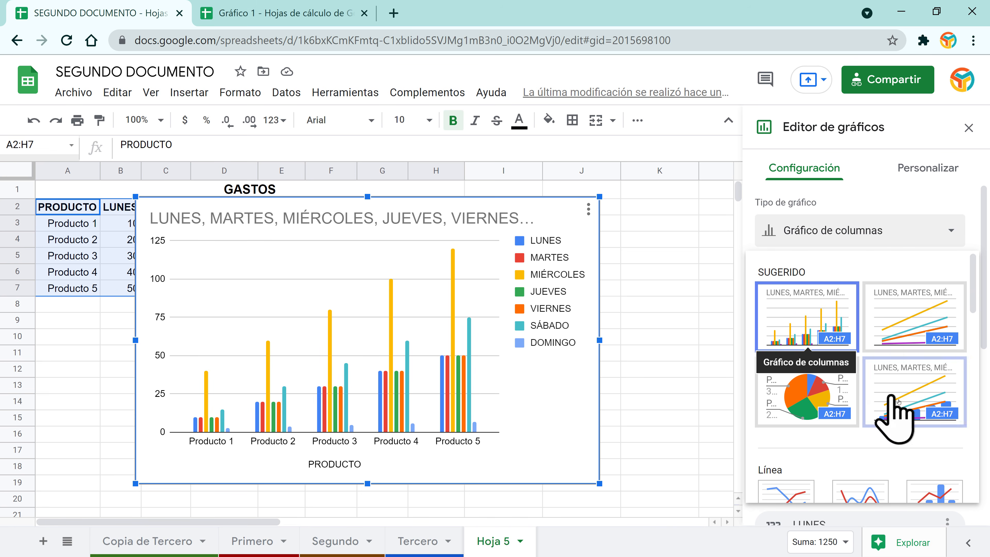
pyautogui.click(816, 315)
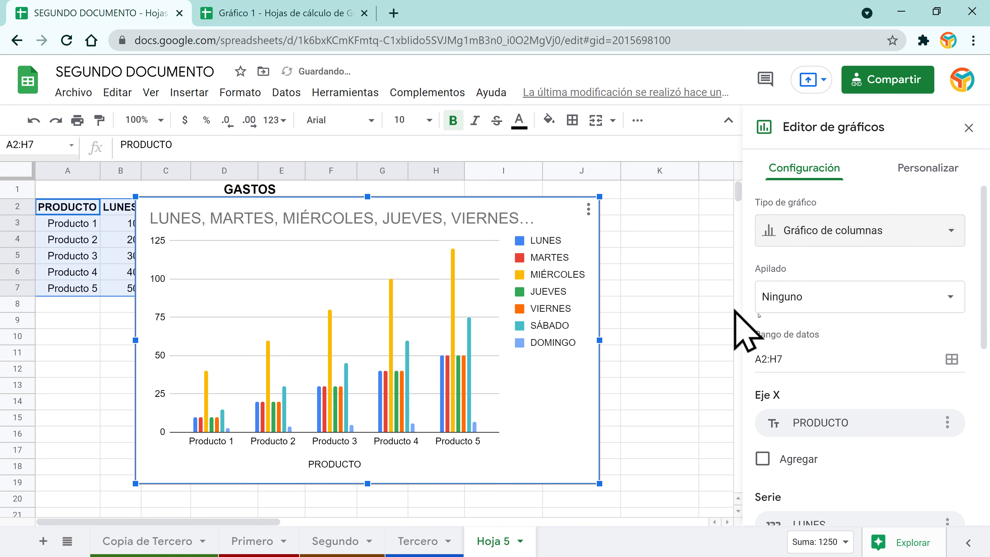
# Step: Try stacking the chart's columns, then return them to unstacked
pyautogui.click(939, 300)
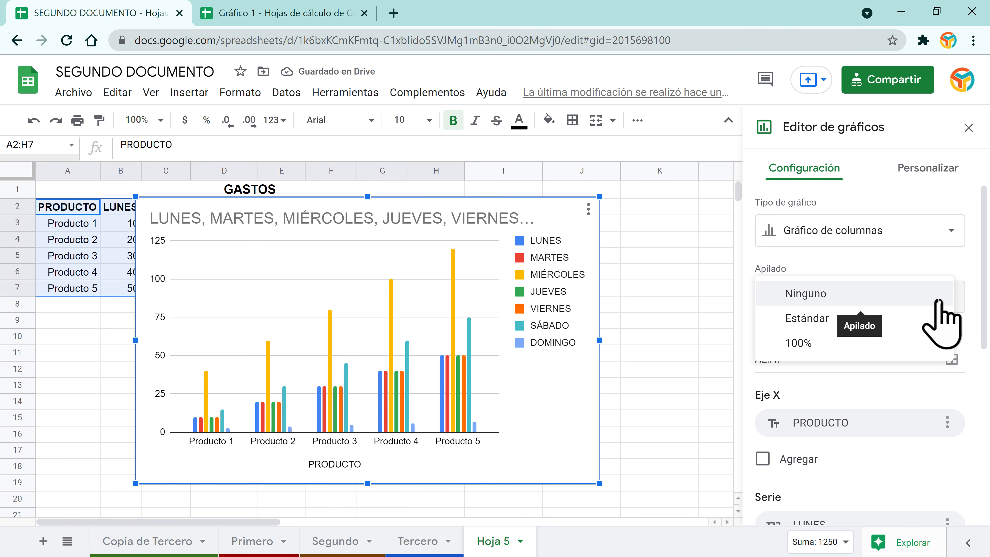
pyautogui.click(829, 326)
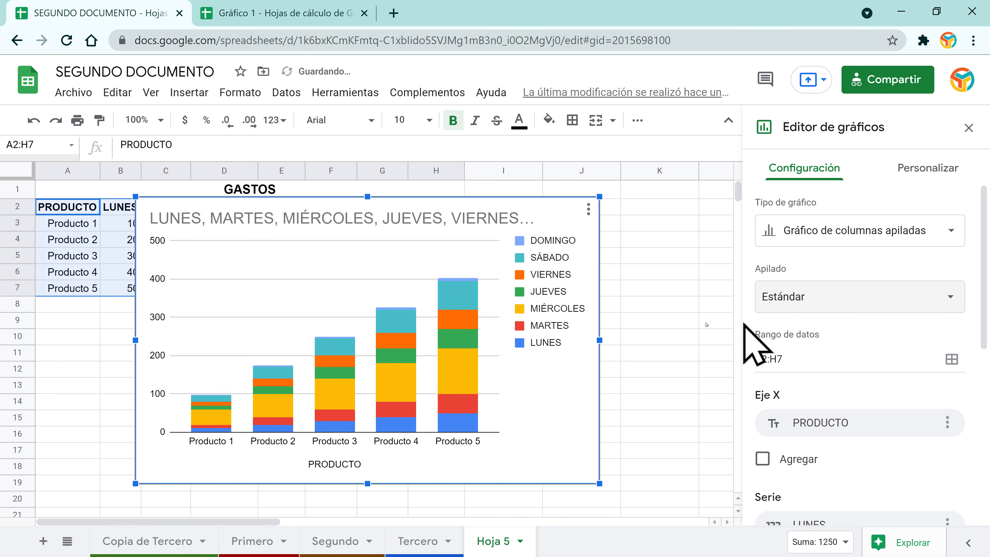
pyautogui.click(872, 297)
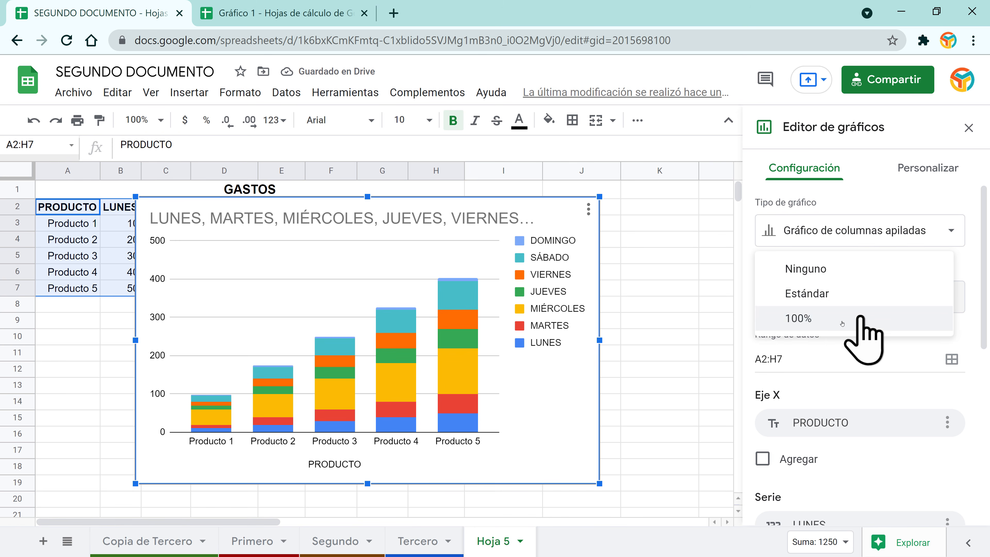
pyautogui.click(824, 273)
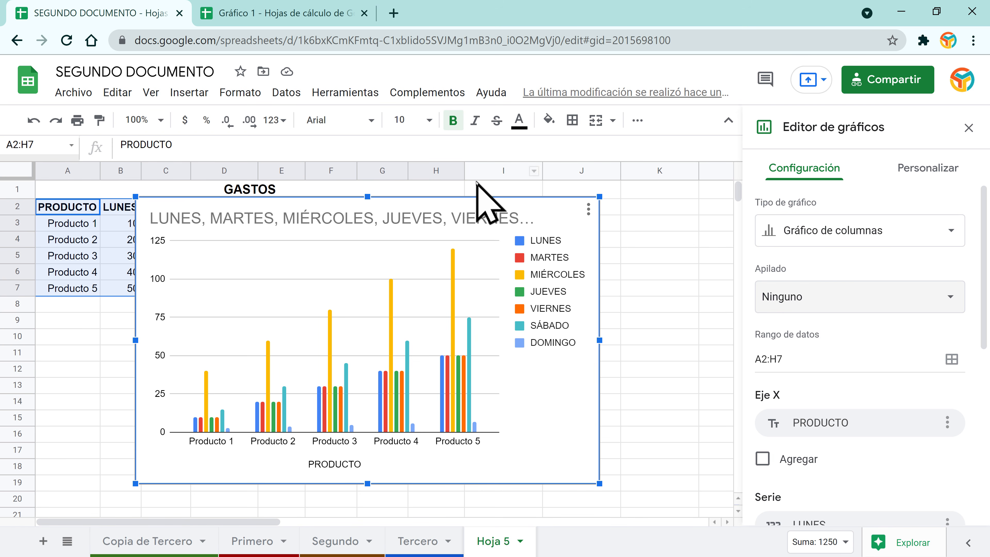
# Step: Switch rows and columns so the days run along the horizontal axis
pyautogui.click(728, 120)
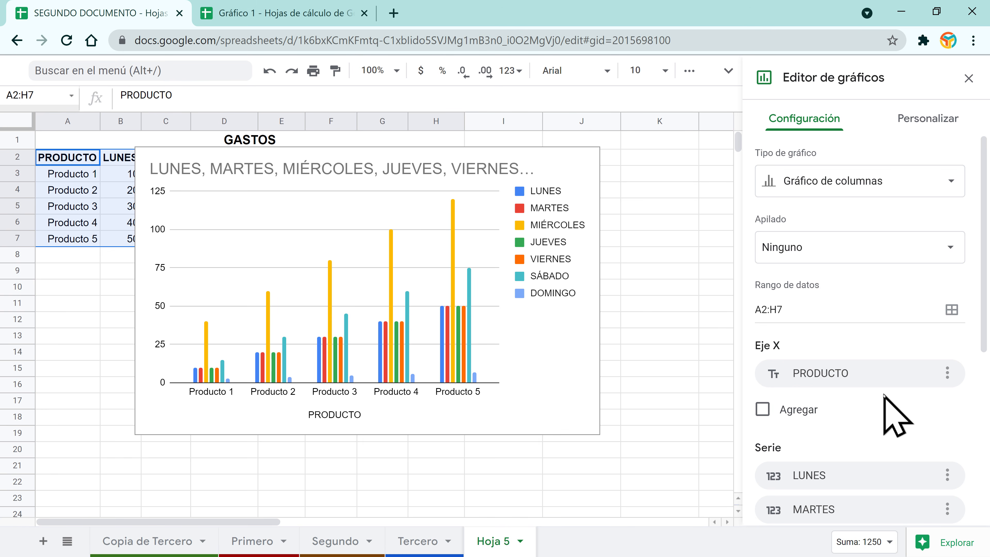
pyautogui.scroll(-4, 884, 394)
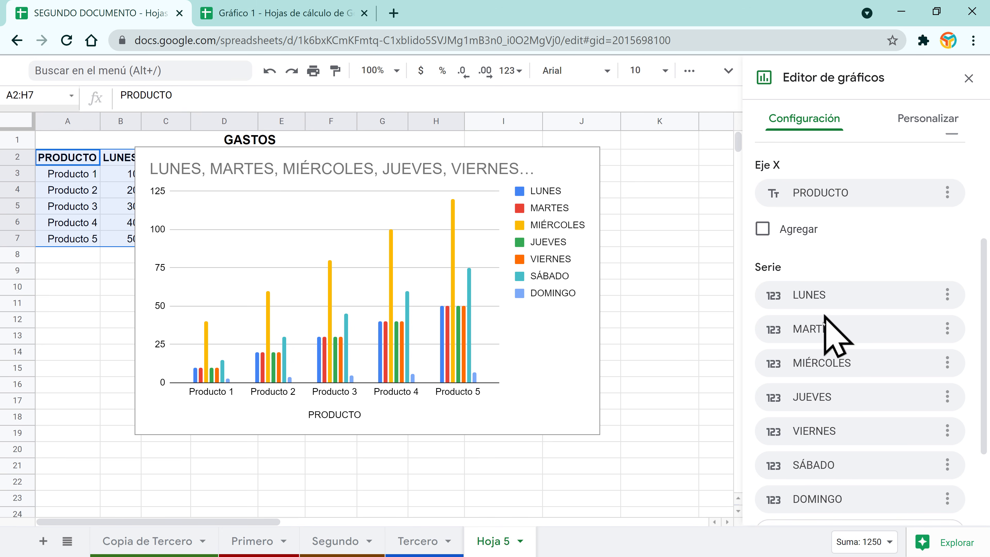
pyautogui.scroll(-3, 842, 413)
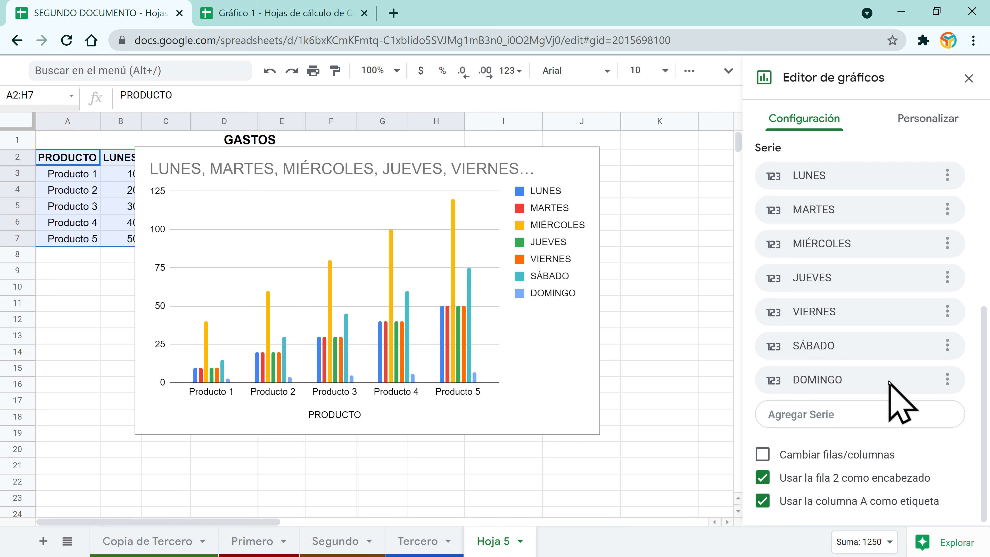
pyautogui.click(763, 455)
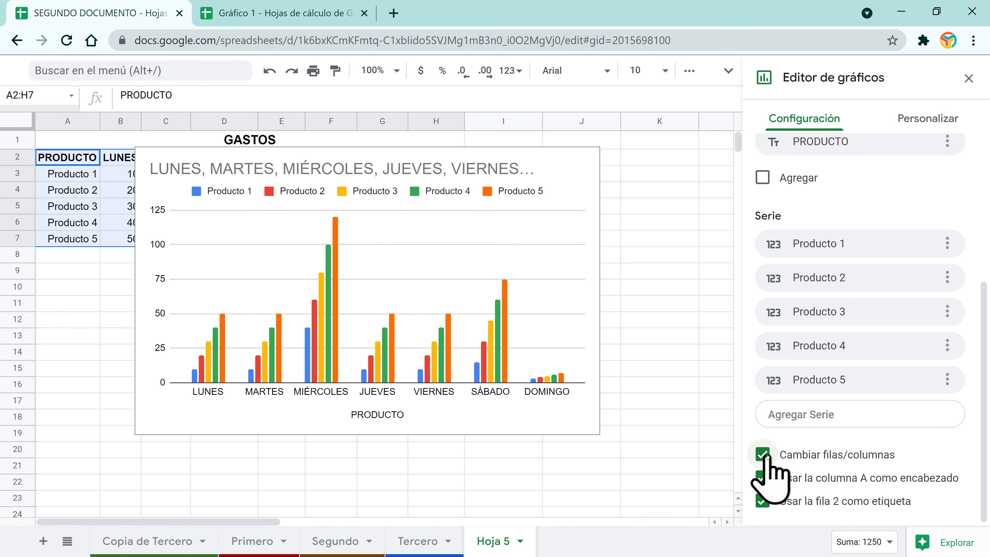
pyautogui.click(762, 455)
pyautogui.click(762, 455)
pyautogui.click(762, 455)
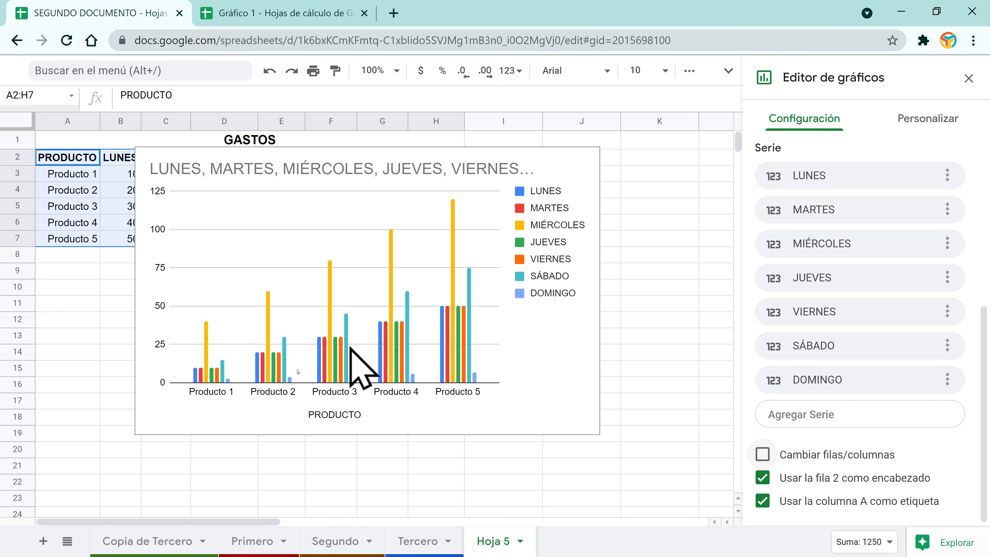
pyautogui.click(762, 454)
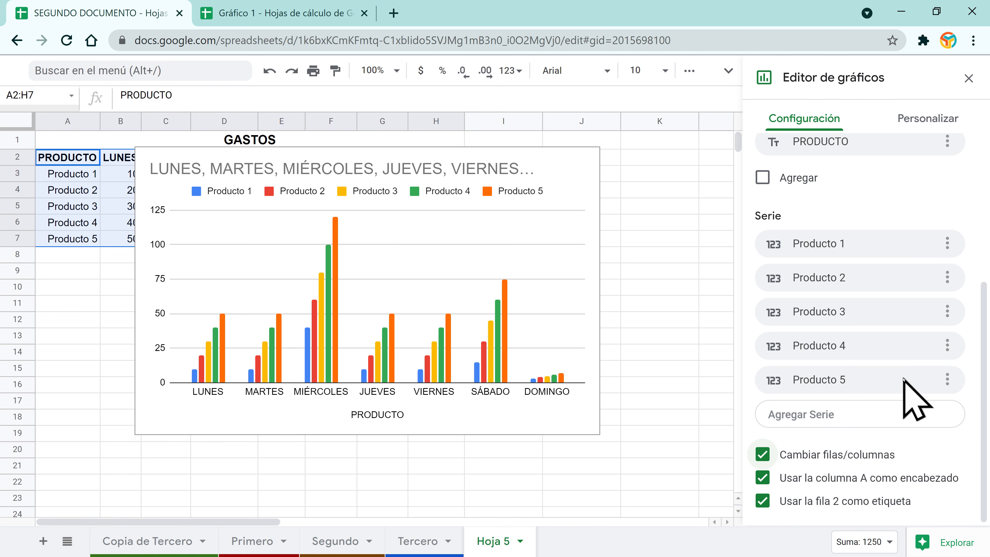
# Step: Open and close the Producto 5 series options, then select the chart
pyautogui.click(947, 379)
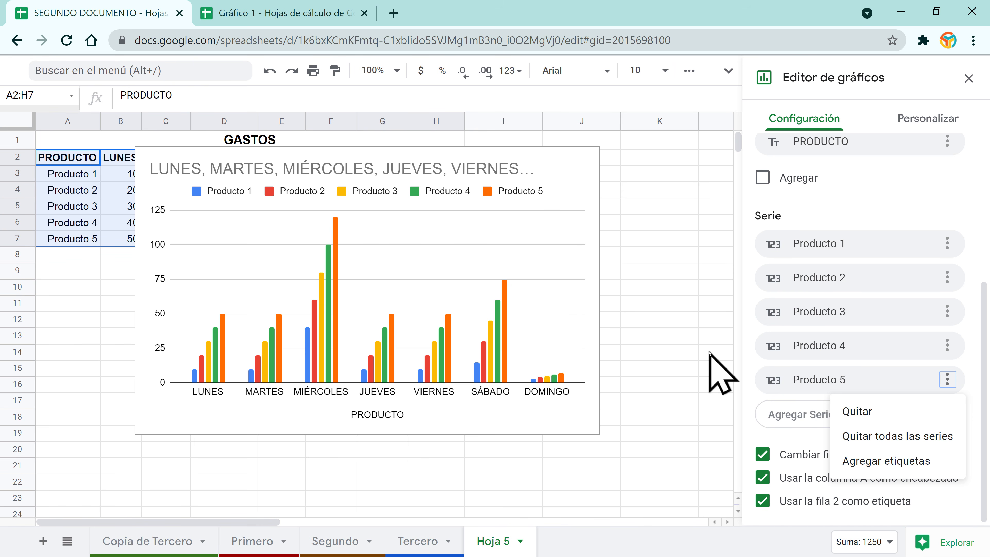
pyautogui.click(909, 211)
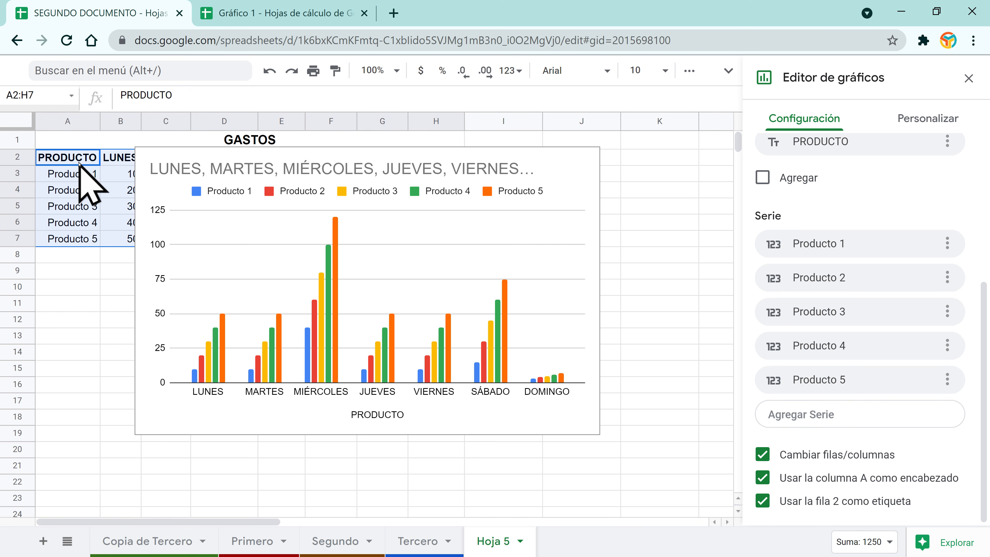
pyautogui.click(383, 419)
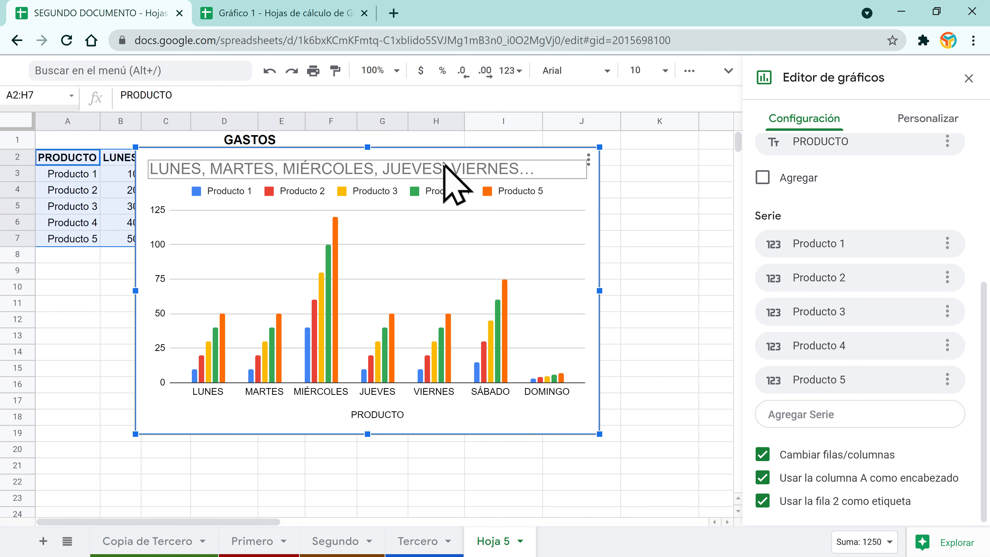
pyautogui.click(341, 172)
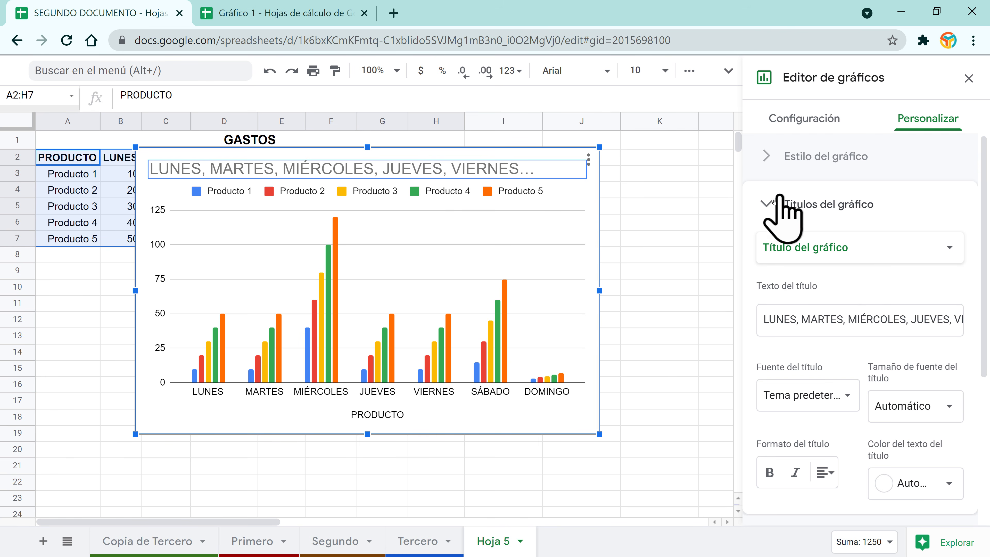
pyautogui.click(766, 205)
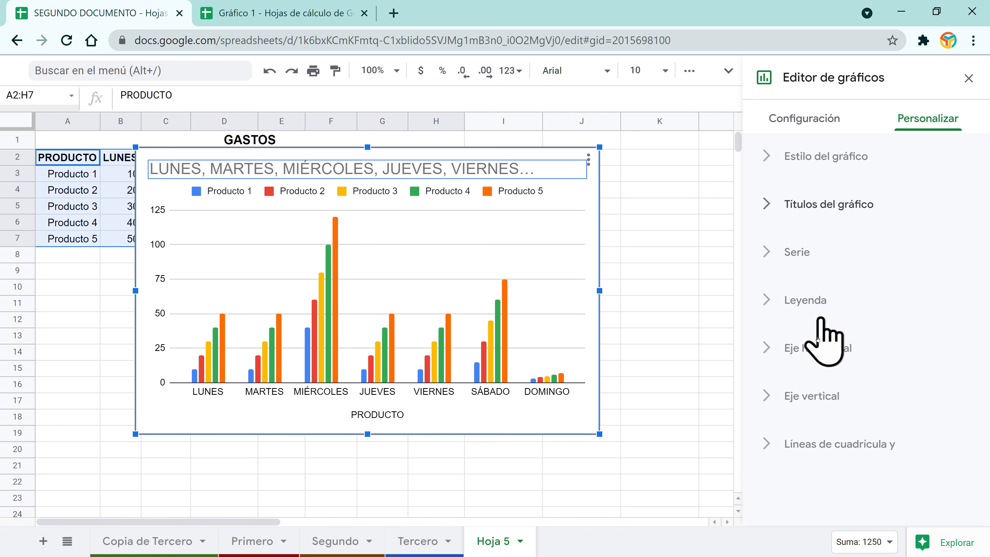
pyautogui.click(808, 116)
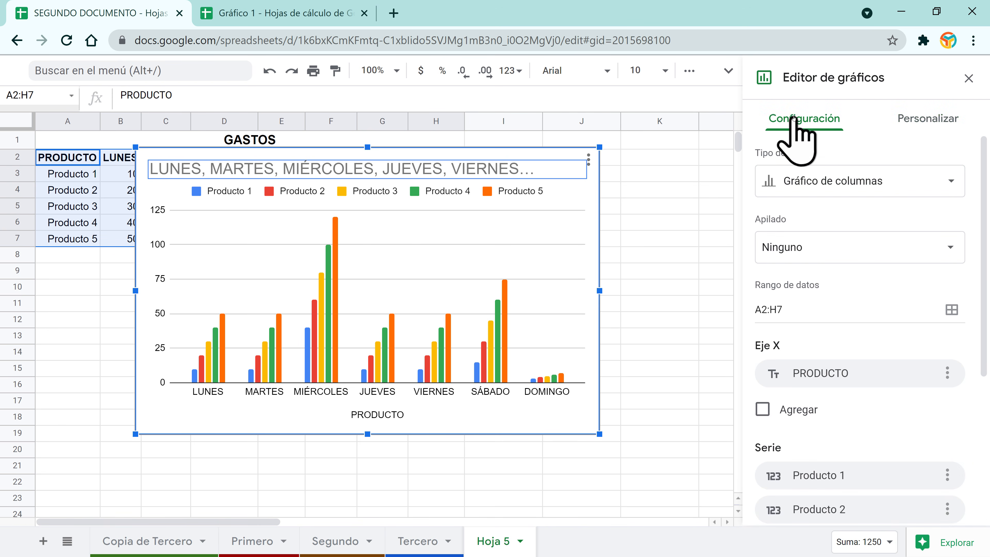
pyautogui.scroll(-6, 877, 355)
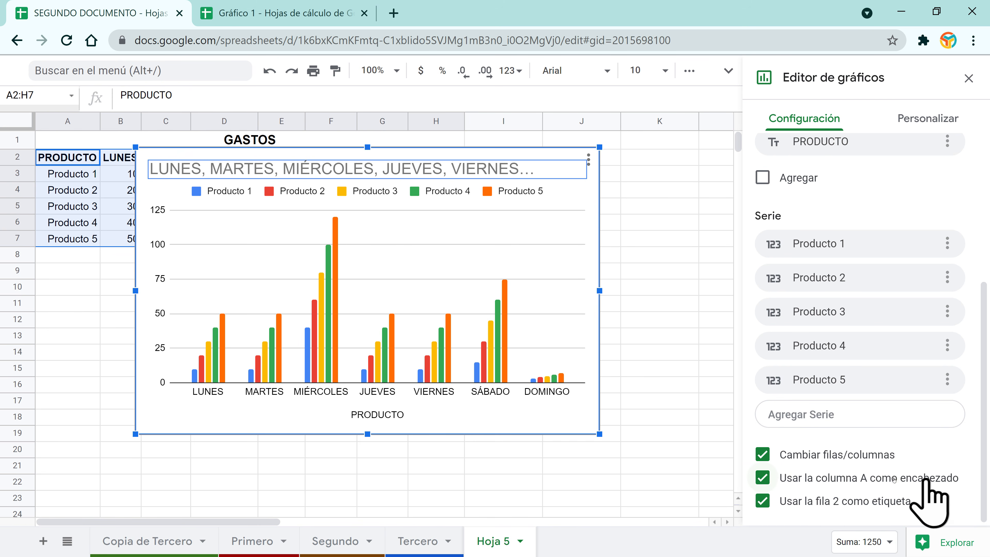
pyautogui.click(763, 478)
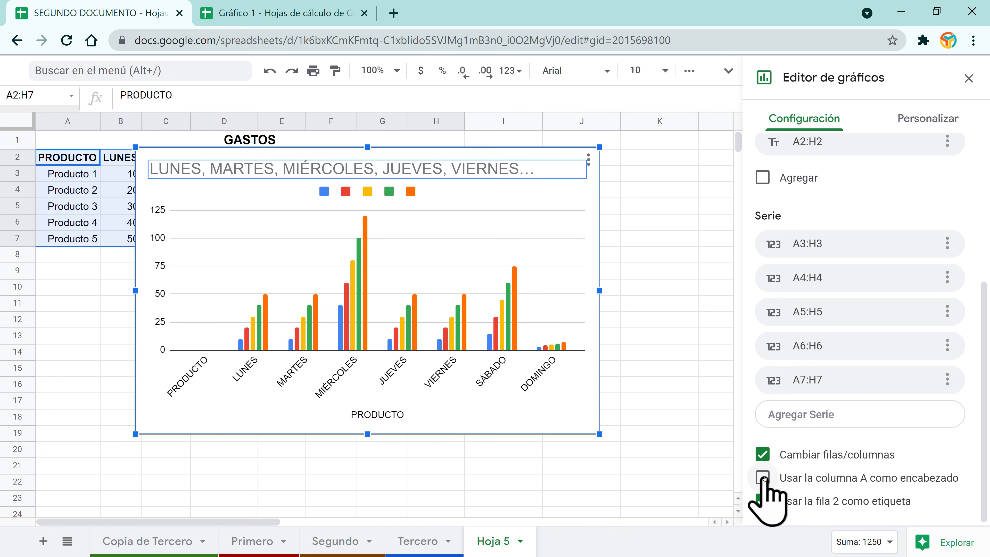
pyautogui.click(762, 478)
pyautogui.click(762, 477)
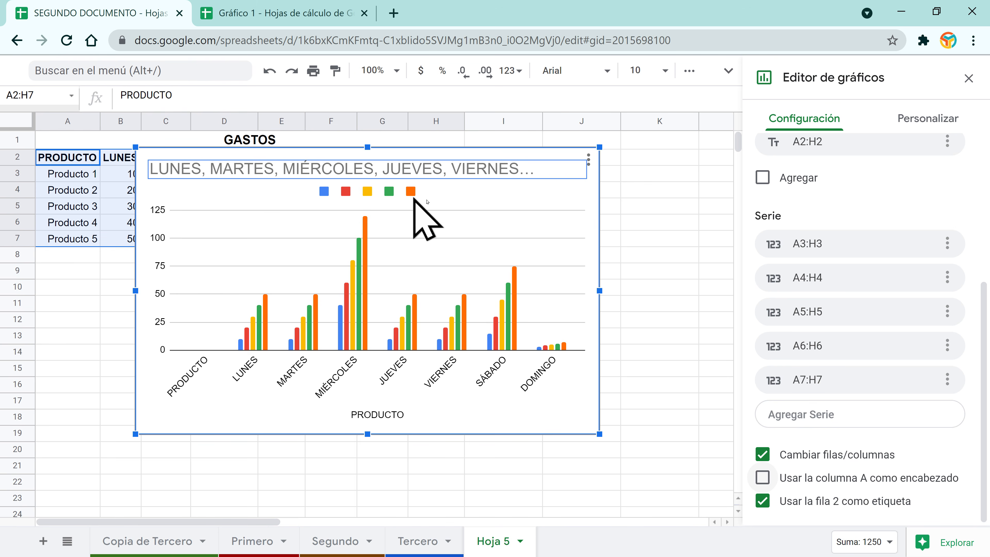
pyautogui.click(763, 476)
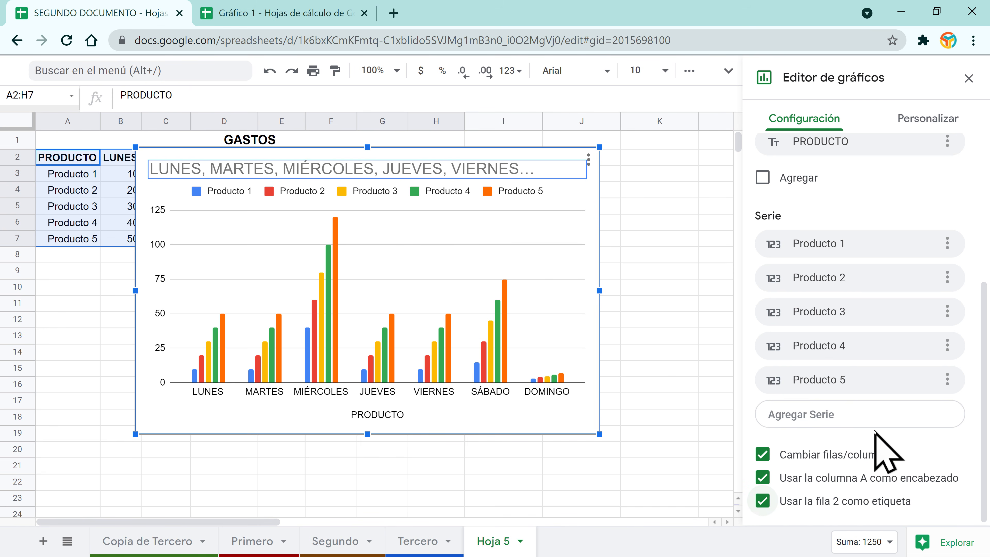
pyautogui.scroll(1, 857, 409)
pyautogui.scroll(5, 858, 409)
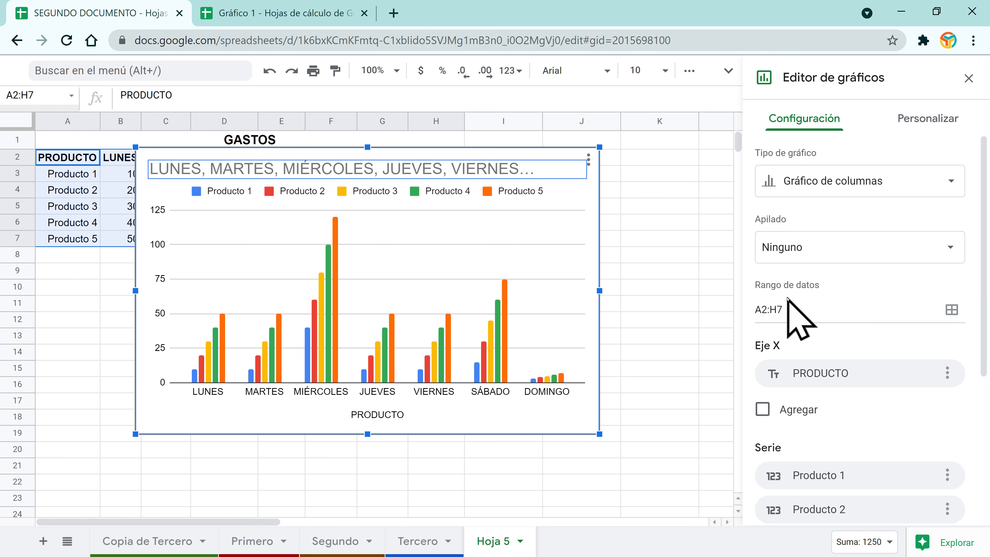
# Step: Change the chart's data range from A2:H7 to A2:G7, dropping DOMINGO
pyautogui.click(952, 310)
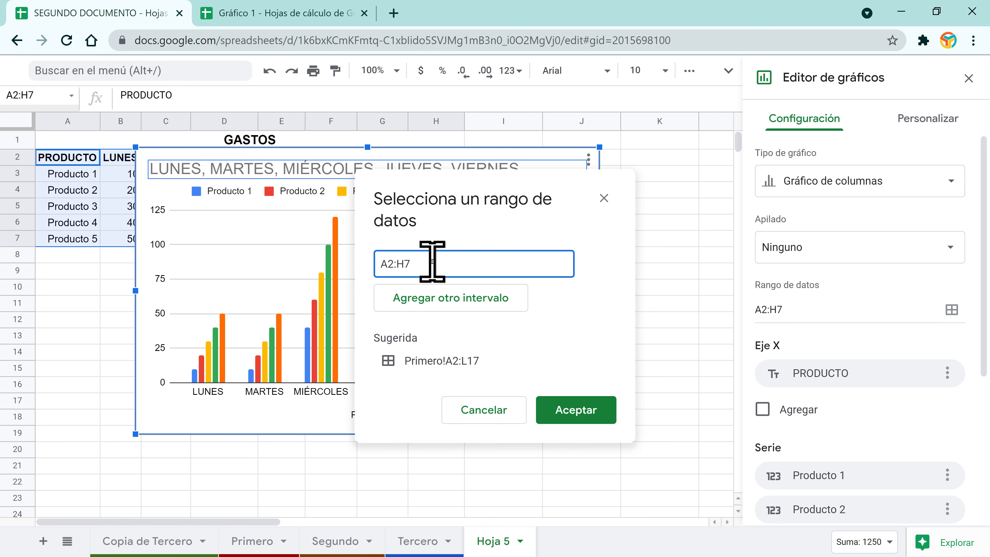
pyautogui.click(405, 264)
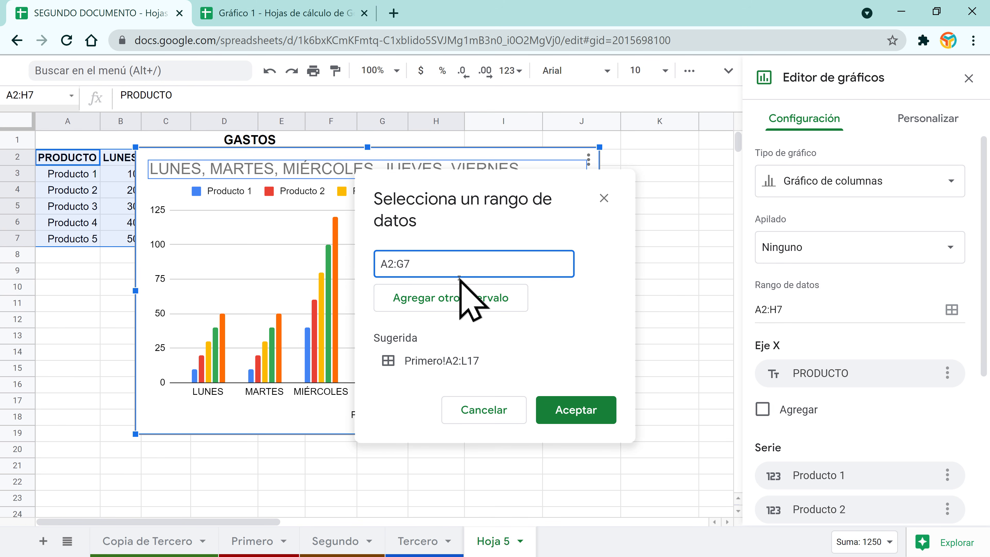
pyautogui.click(567, 413)
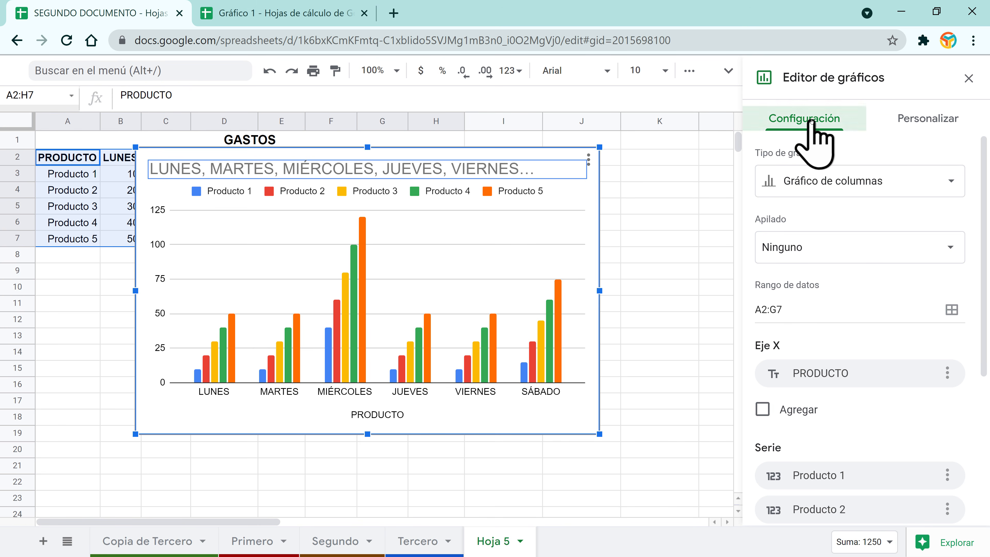
pyautogui.click(931, 119)
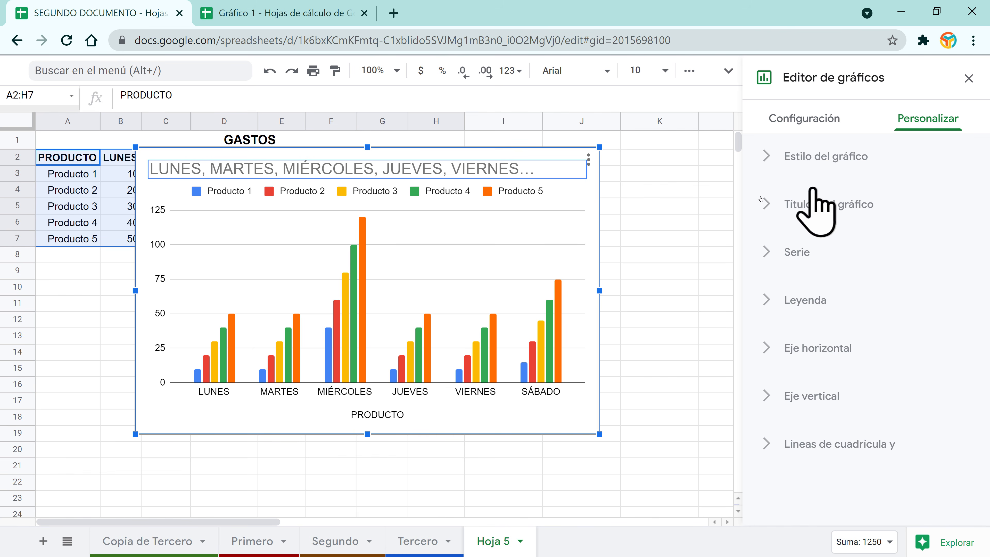
# Step: Drag the chart from under the GASTOS table to its right, near column I
pyautogui.moveTo(515, 152); pyautogui.dragTo(521, 262)
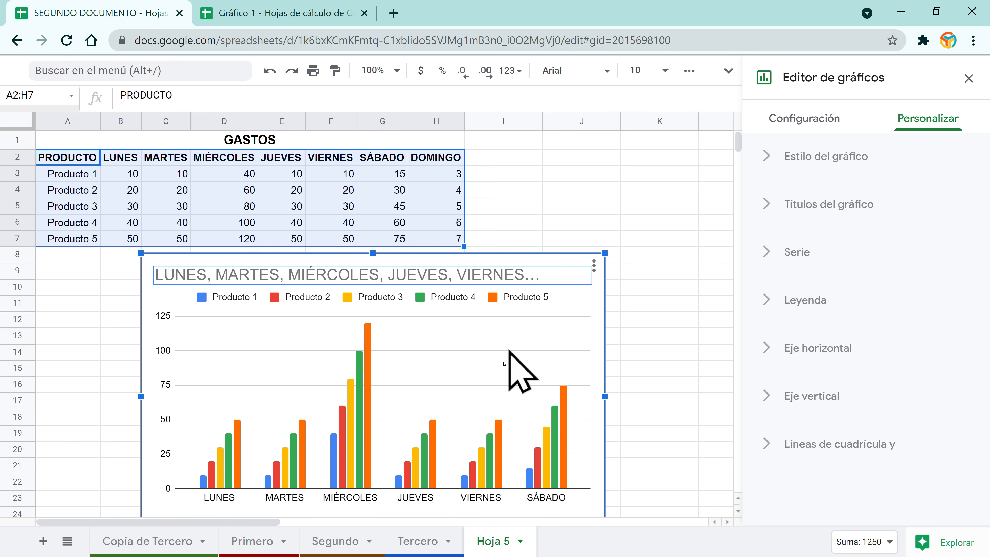
pyautogui.moveTo(546, 255)
pyautogui.mouseDown()
pyautogui.moveTo(556, 225)
pyautogui.moveTo(554, 248)
pyautogui.moveTo(554, 240)
pyautogui.mouseUp()
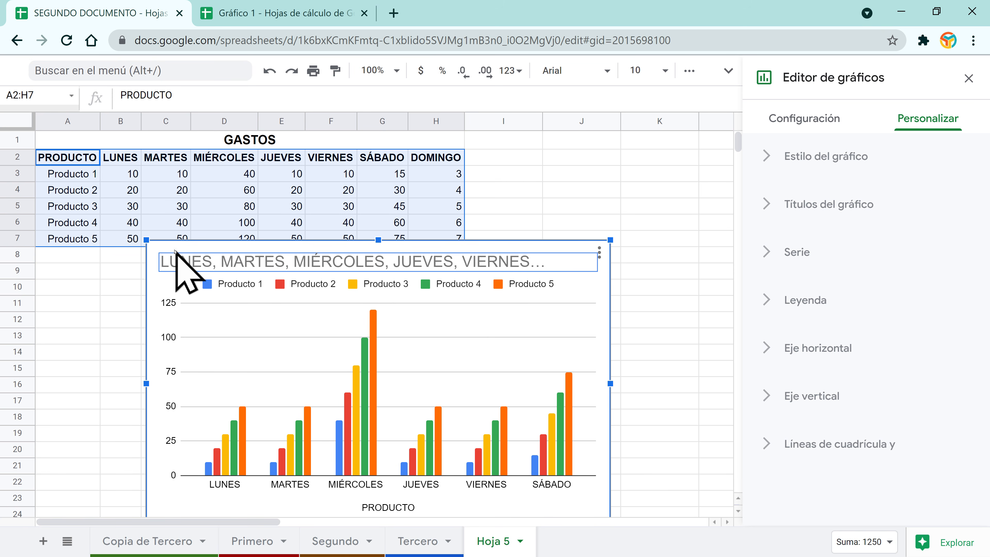
pyautogui.moveTo(175, 250); pyautogui.dragTo(513, 160)
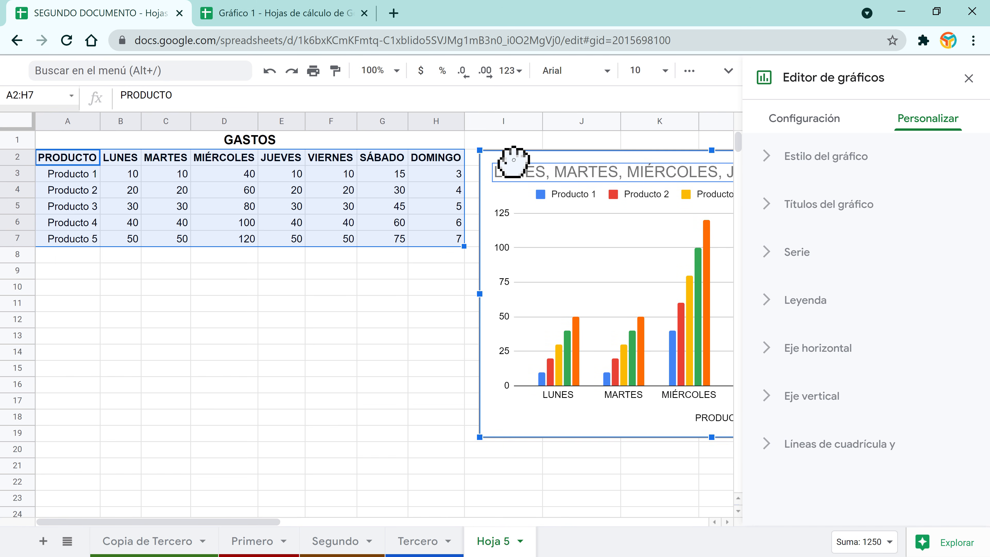
pyautogui.moveTo(195, 522); pyautogui.dragTo(300, 507)
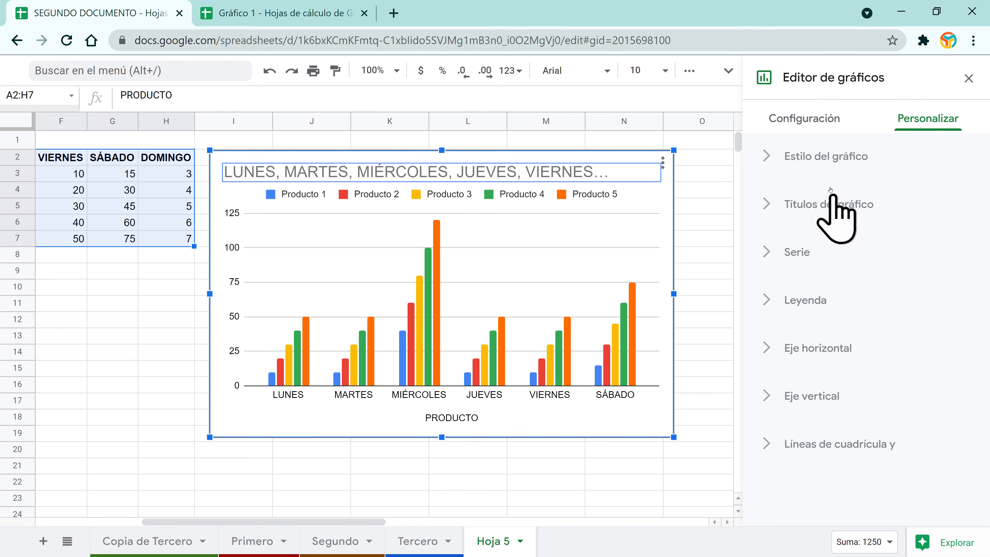
# Step: Give the chart a light pink background and the Narrow font
pyautogui.click(776, 156)
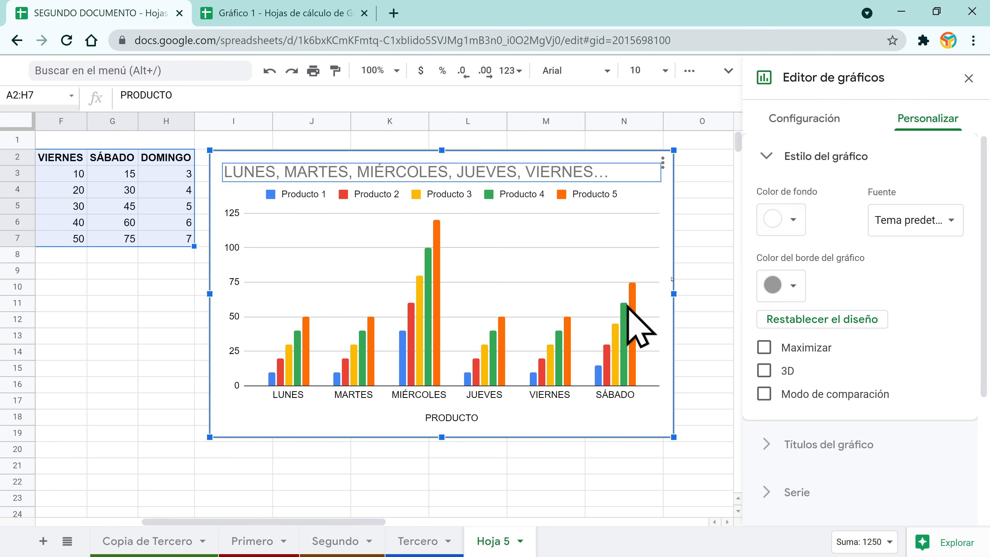
pyautogui.click(792, 219)
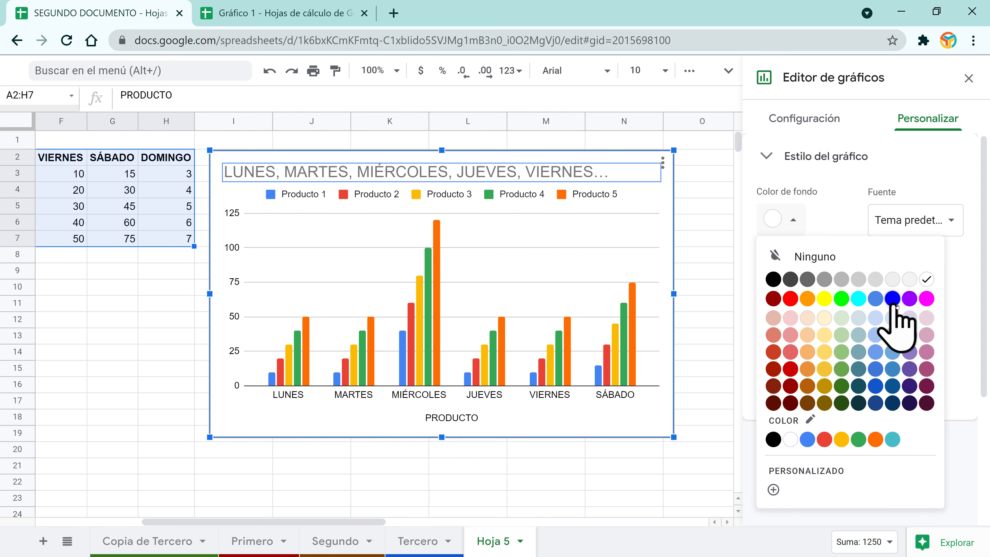
pyautogui.click(790, 319)
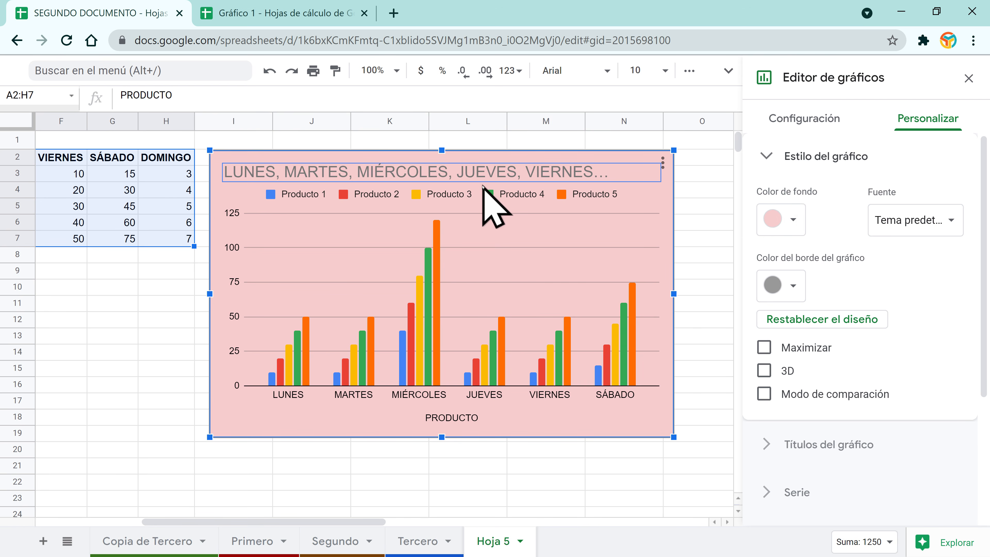
pyautogui.click(942, 228)
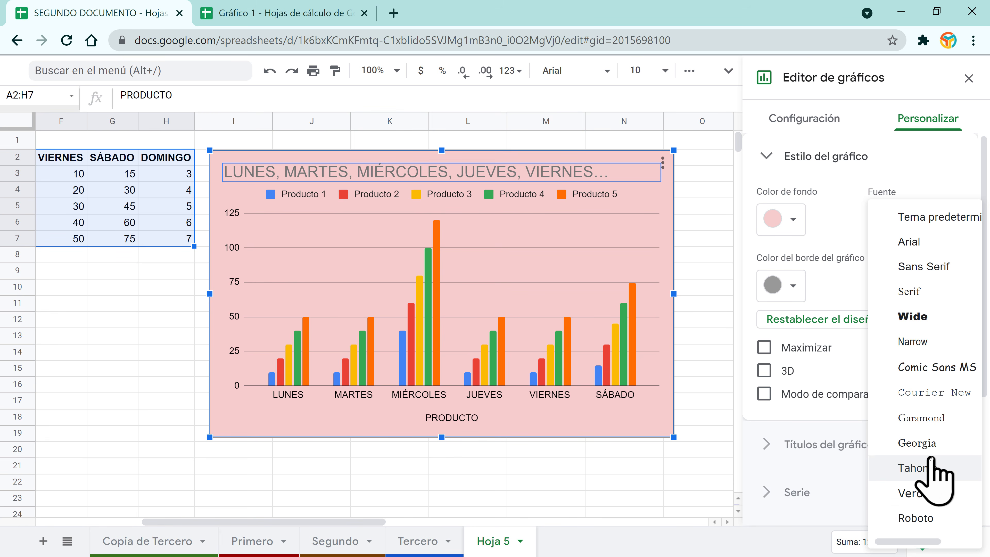
pyautogui.click(917, 518)
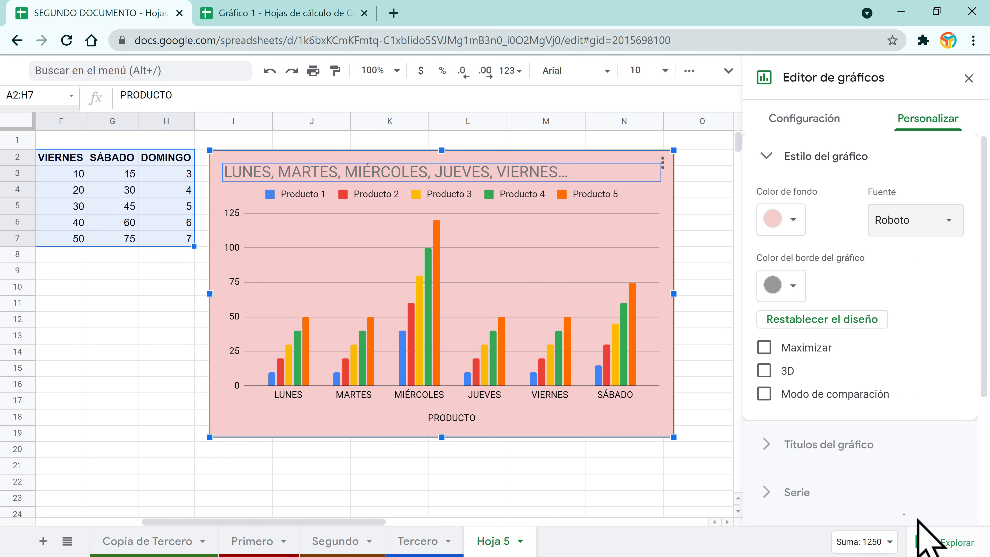
pyautogui.click(947, 221)
pyautogui.click(930, 199)
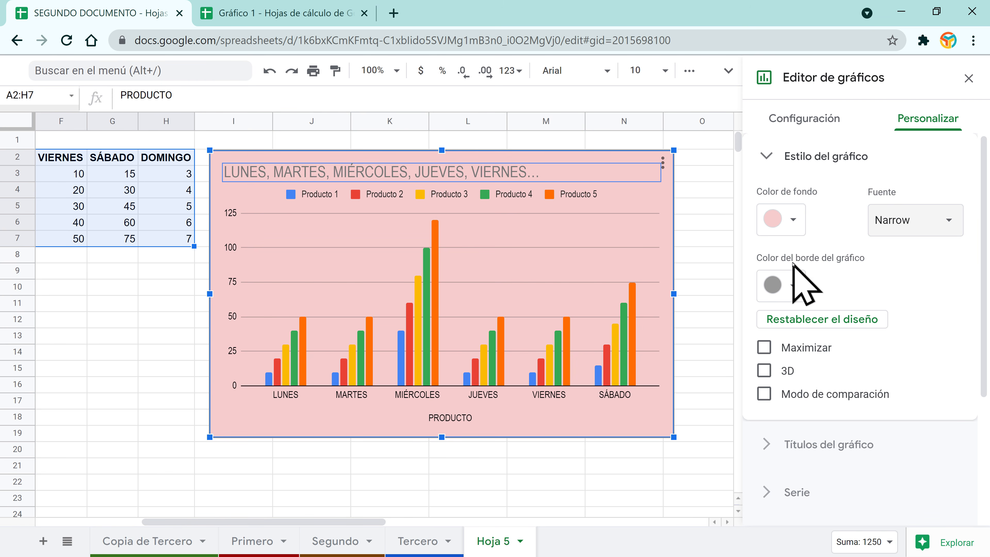
# Step: Make the chart border blue and close the chart editor
pyautogui.click(792, 289)
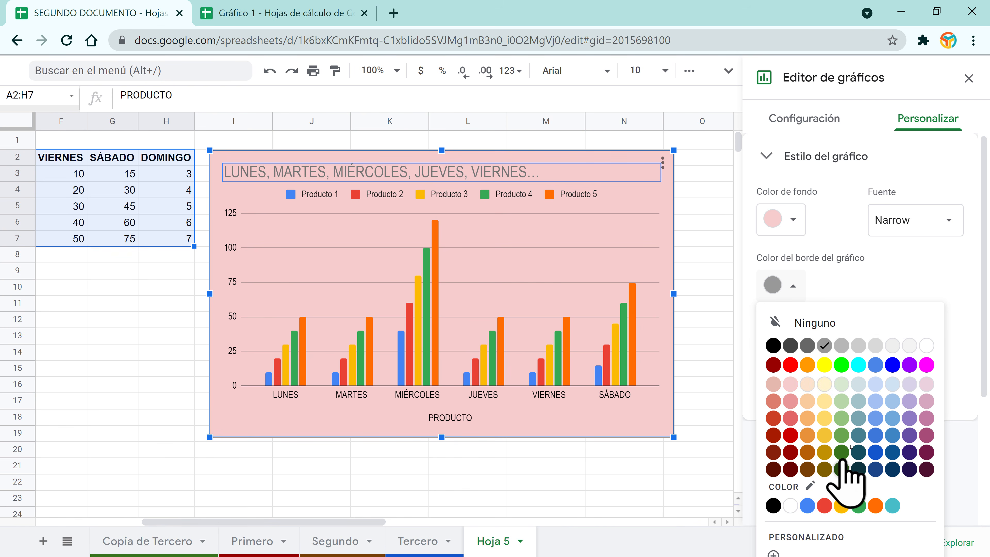
pyautogui.click(892, 365)
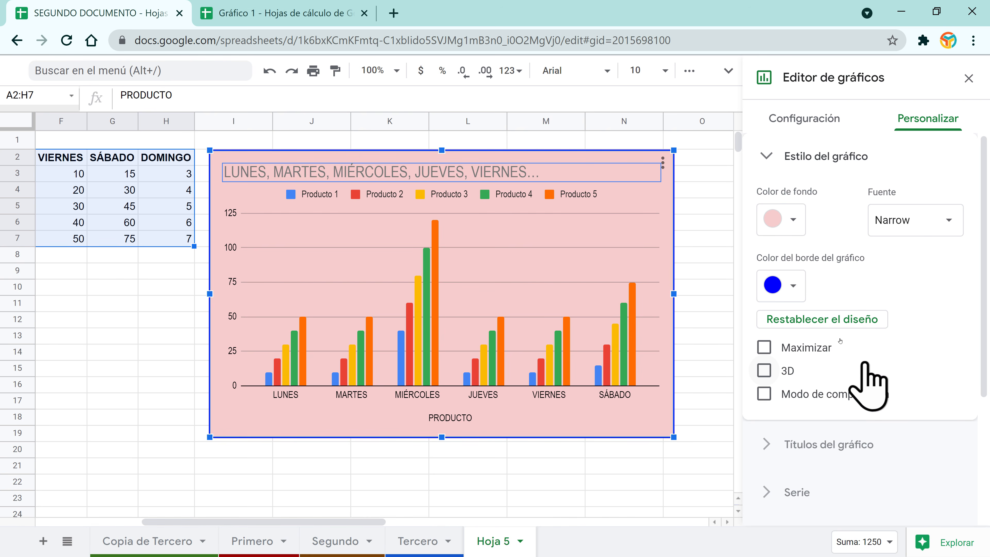
pyautogui.click(146, 386)
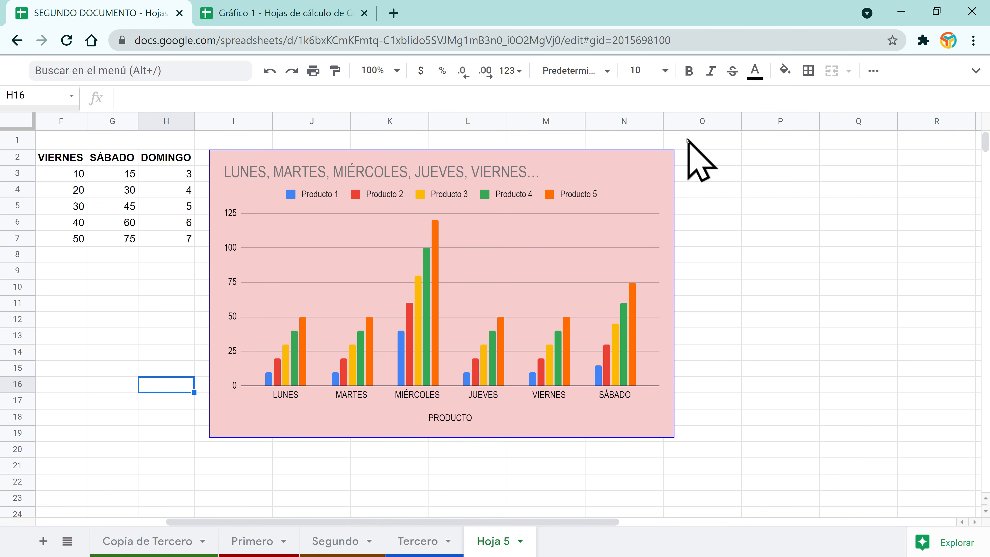
pyautogui.click(547, 164)
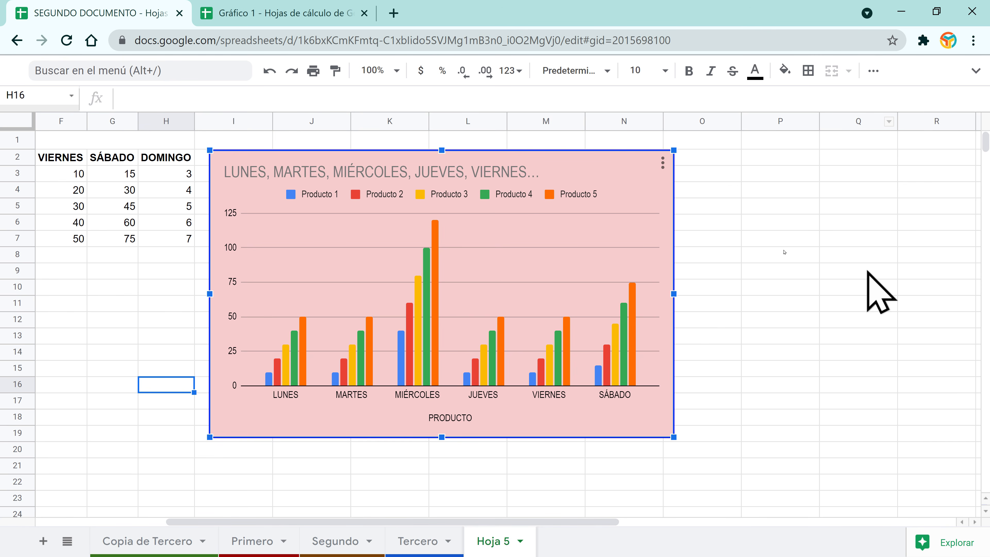
pyautogui.click(662, 163)
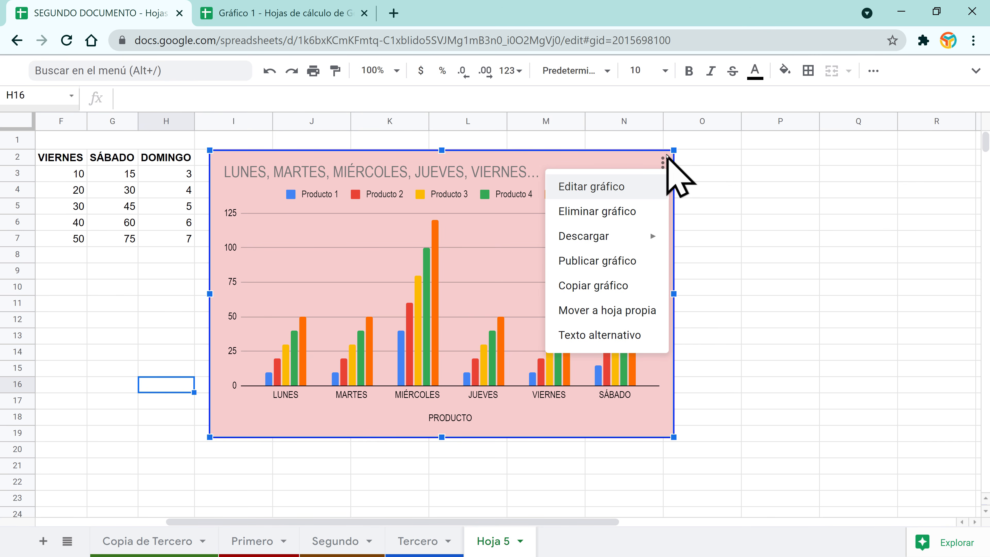
pyautogui.click(539, 162)
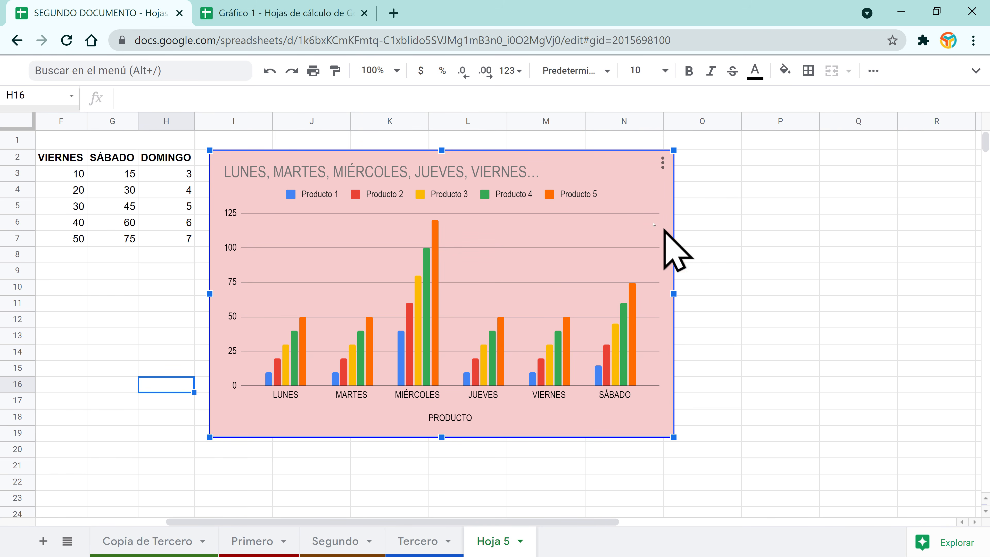
# Step: Reopen the chart editor and turn on 3D bars, leaving Maximize off
pyautogui.doubleClick(646, 230)
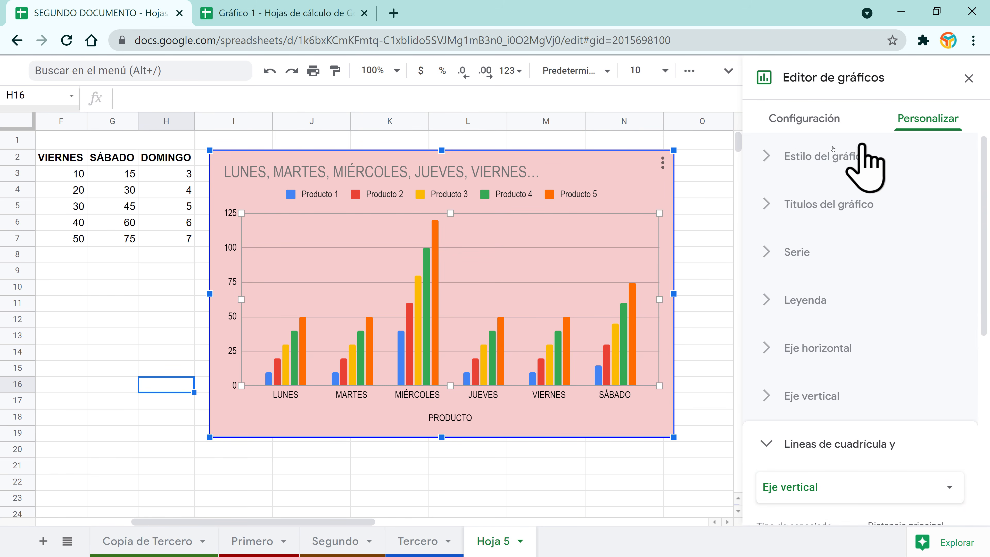
pyautogui.click(784, 158)
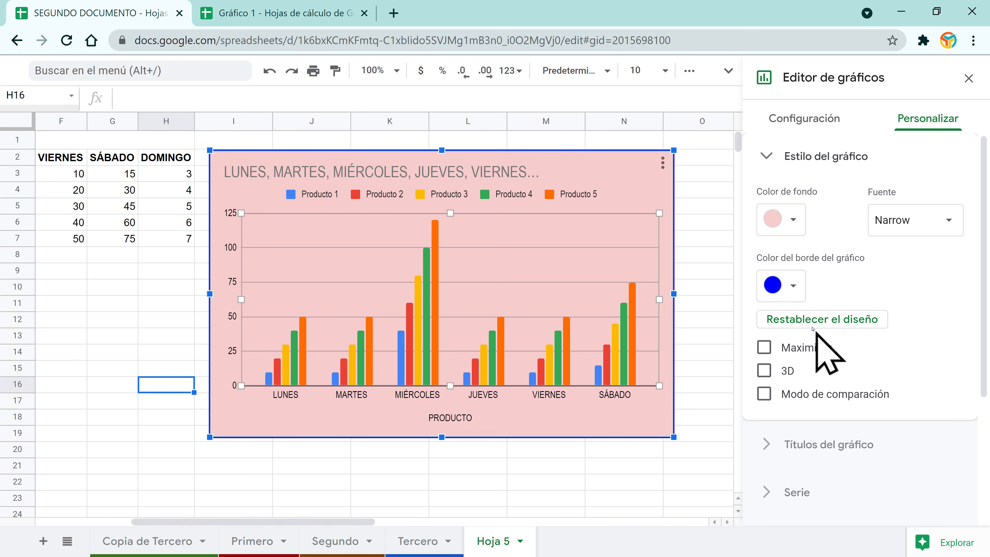
pyautogui.click(797, 288)
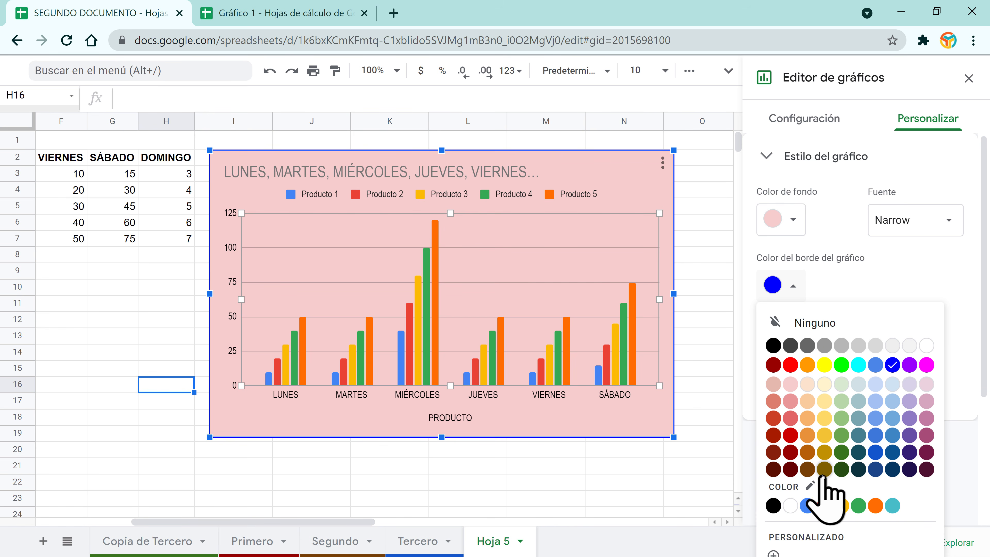
pyautogui.click(797, 278)
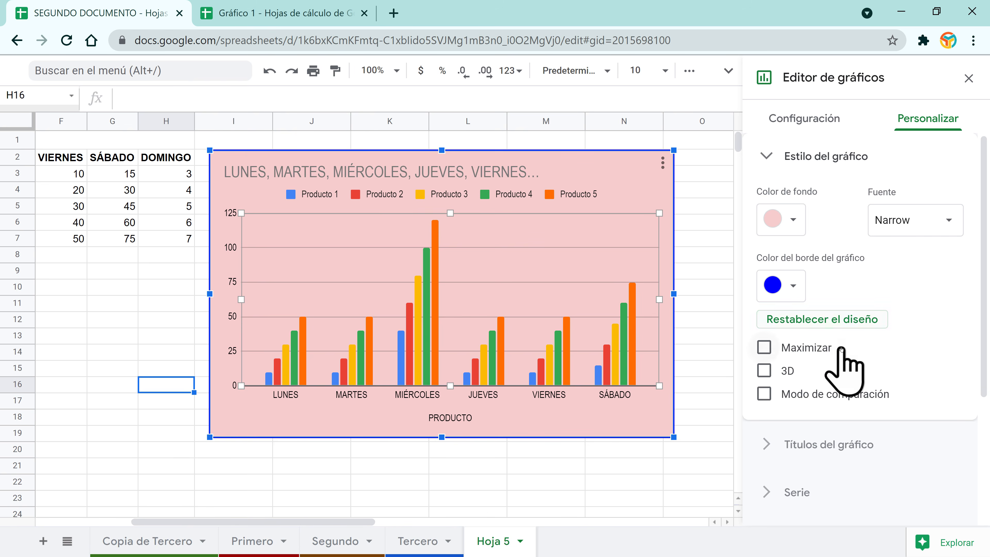
pyautogui.click(765, 348)
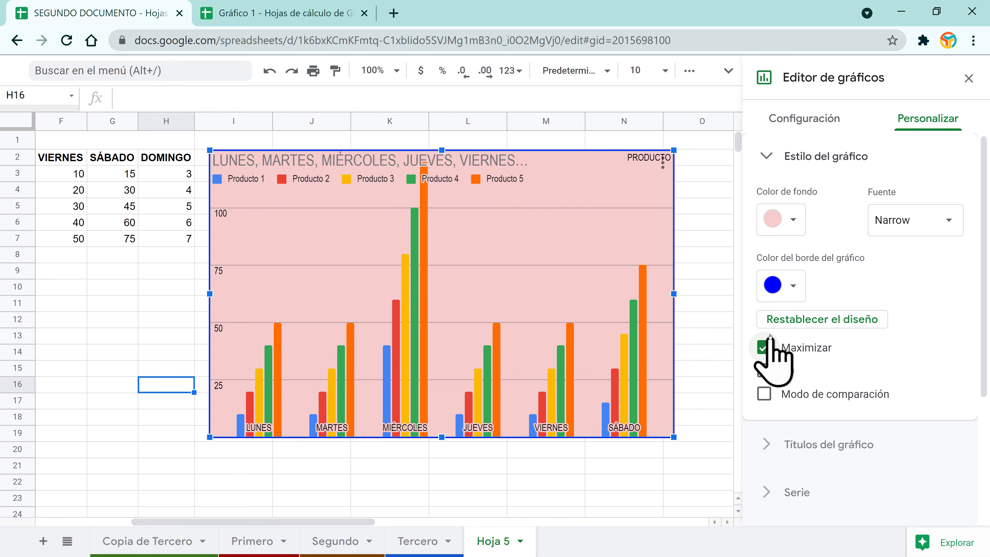
pyautogui.click(764, 347)
pyautogui.click(764, 370)
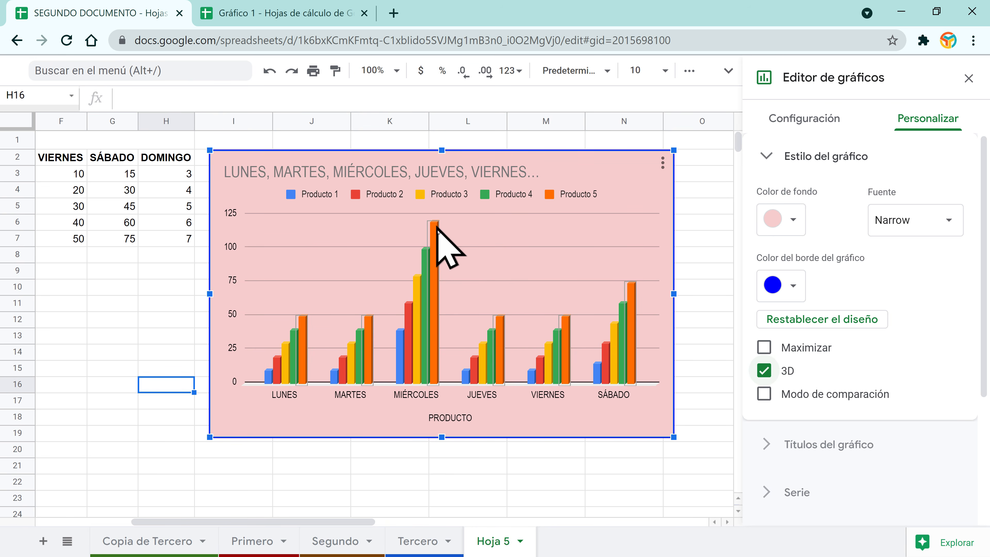
pyautogui.click(763, 393)
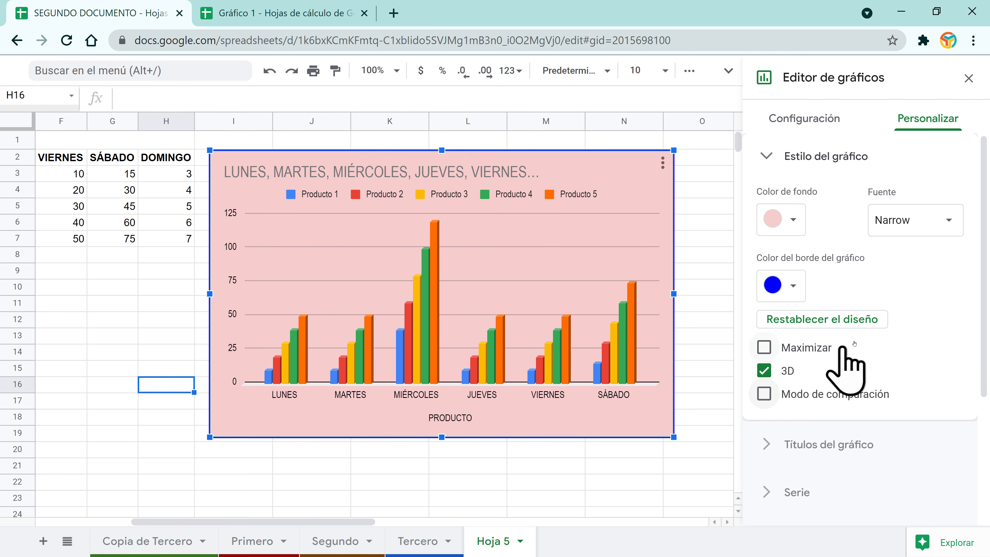
pyautogui.click(766, 159)
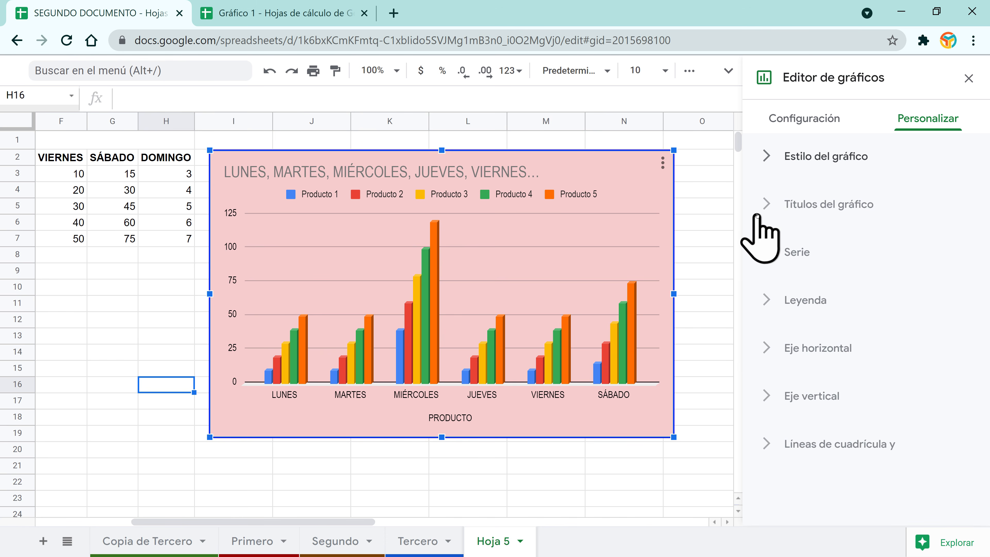
# Step: Replace the chart title text with GASTO SEMANAL
pyautogui.click(767, 206)
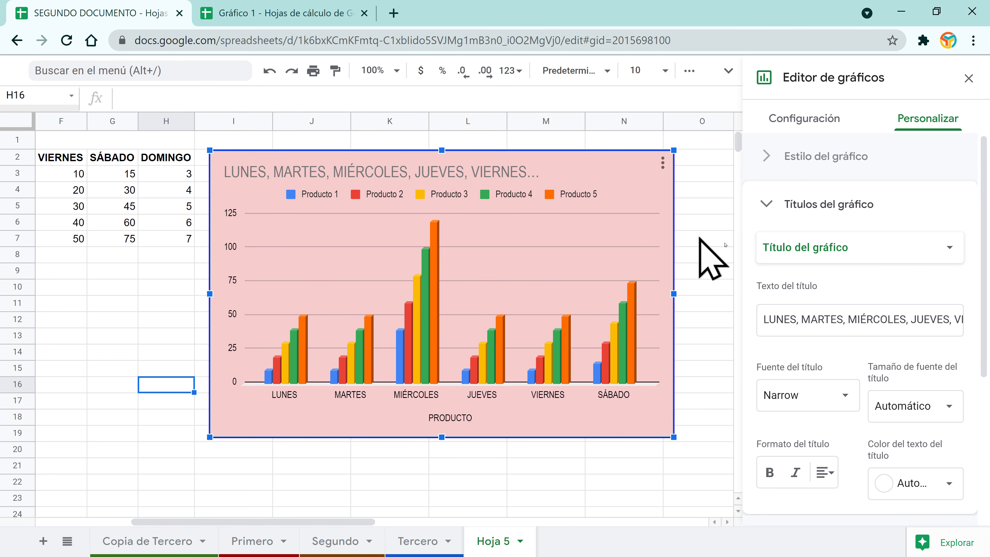
pyautogui.click(813, 329)
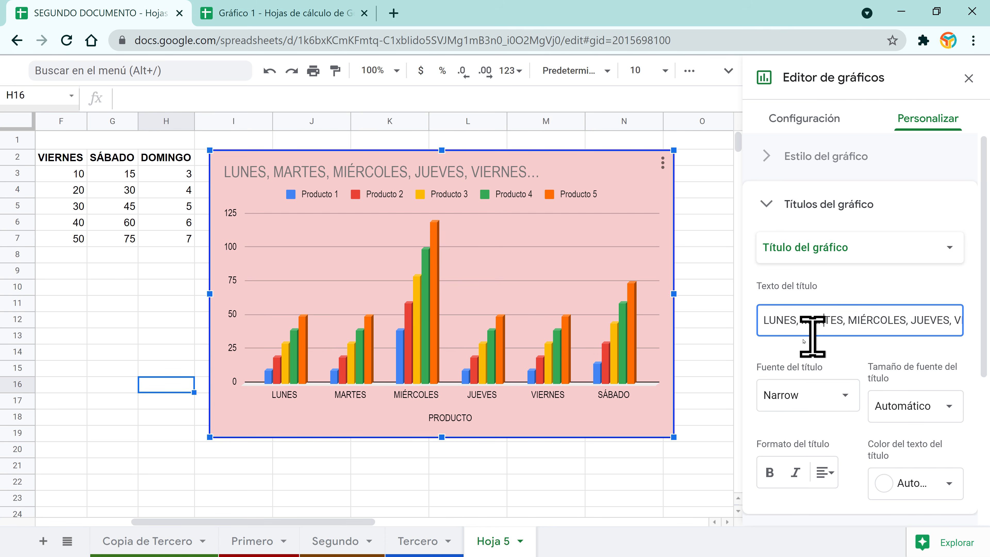
pyautogui.press('End')
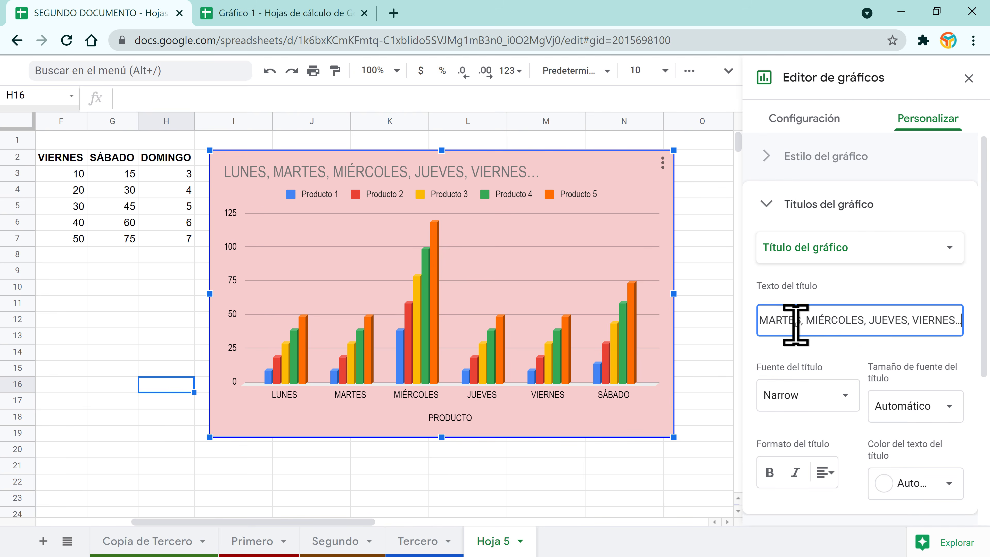
pyautogui.hotkey('shift', 'Home')
pyautogui.press('BackSpace')
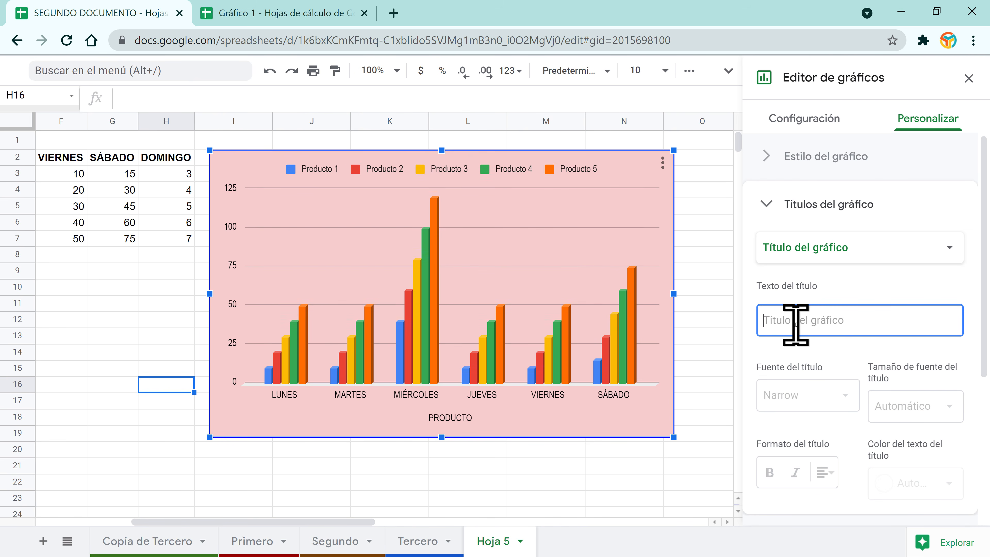
pyautogui.write('GASTO SEMANAL')
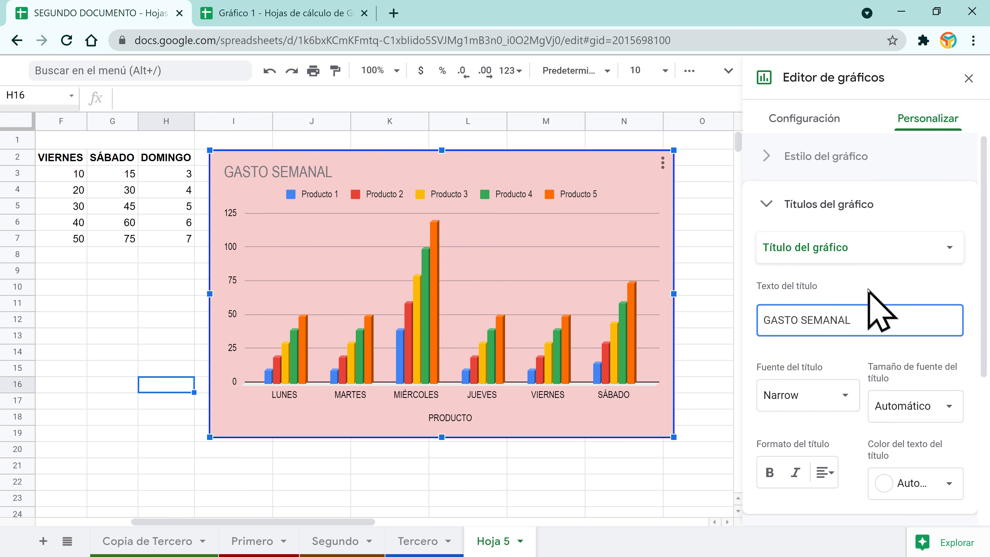
pyautogui.click(797, 320)
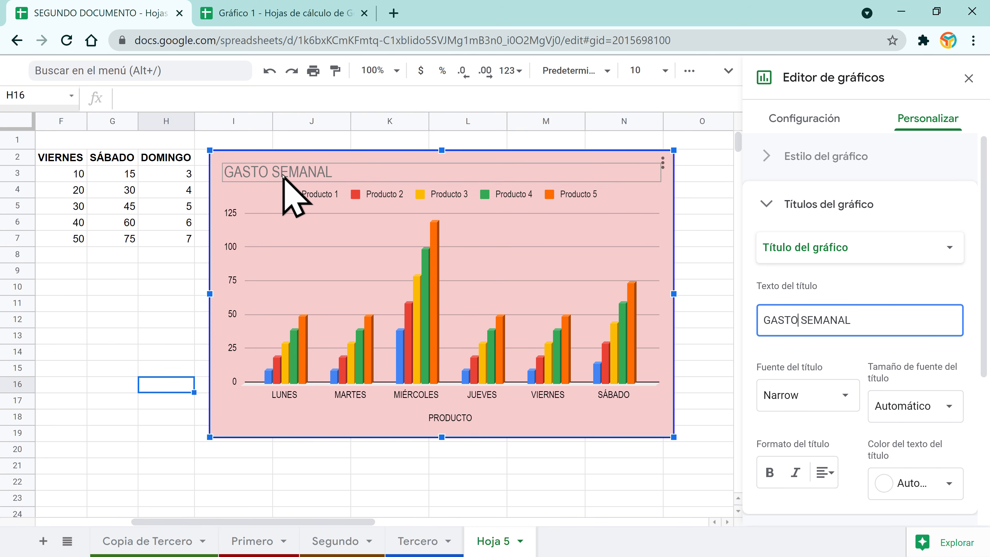
pyautogui.click(830, 321)
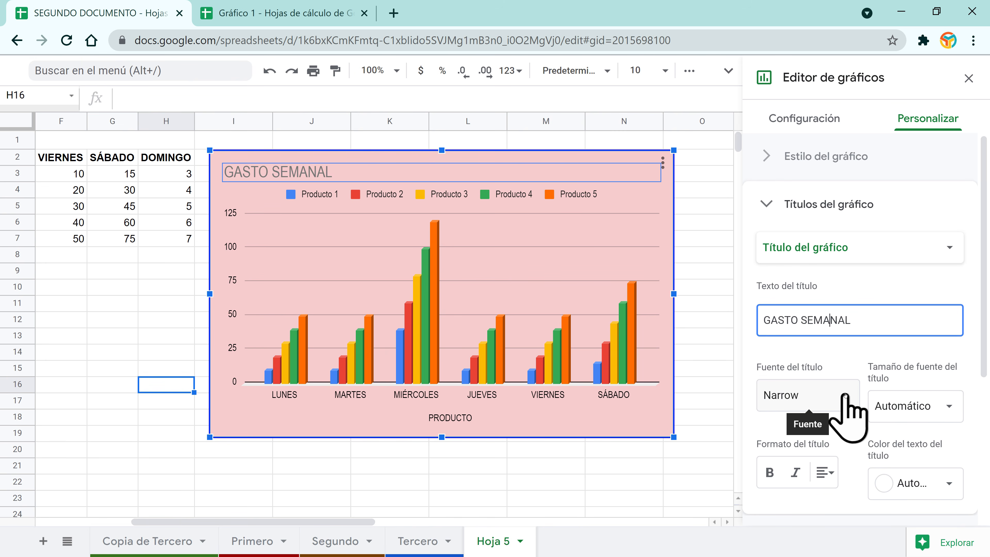
# Step: Set the chart title to size 30 and make it bold
pyautogui.click(947, 406)
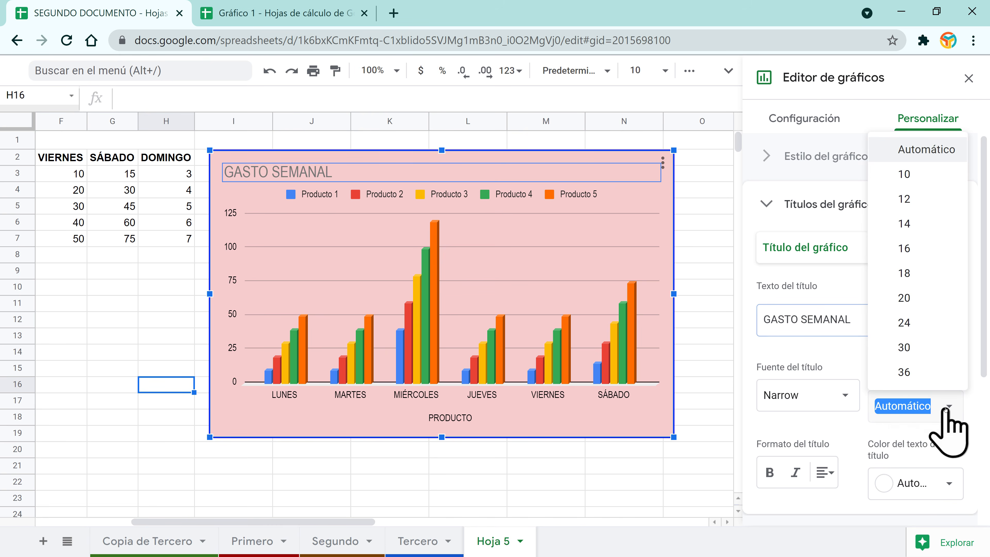
pyautogui.click(906, 300)
pyautogui.click(949, 406)
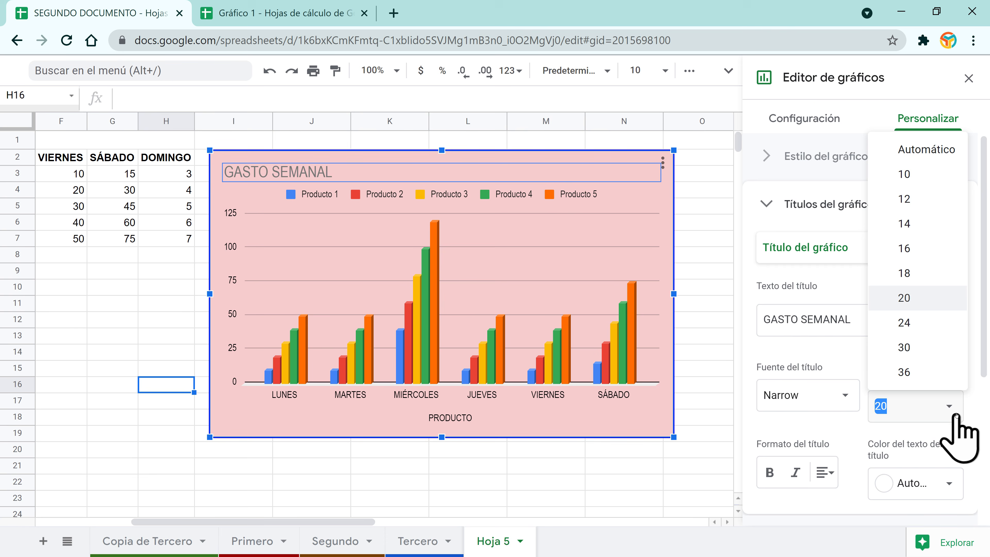
pyautogui.click(925, 344)
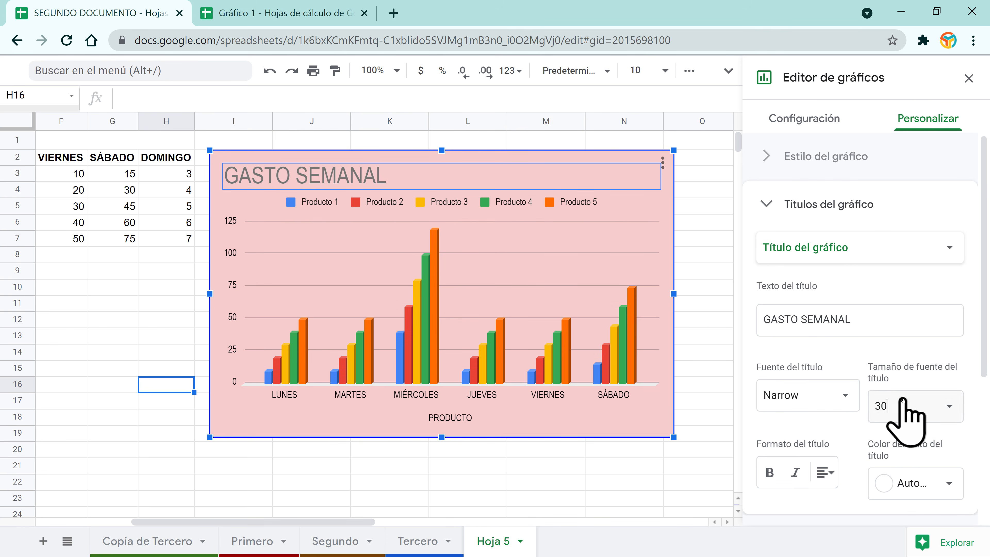
pyautogui.click(770, 471)
# Step: Centre the chart title and colour it dark red
pyautogui.scroll(-5, 776, 483)
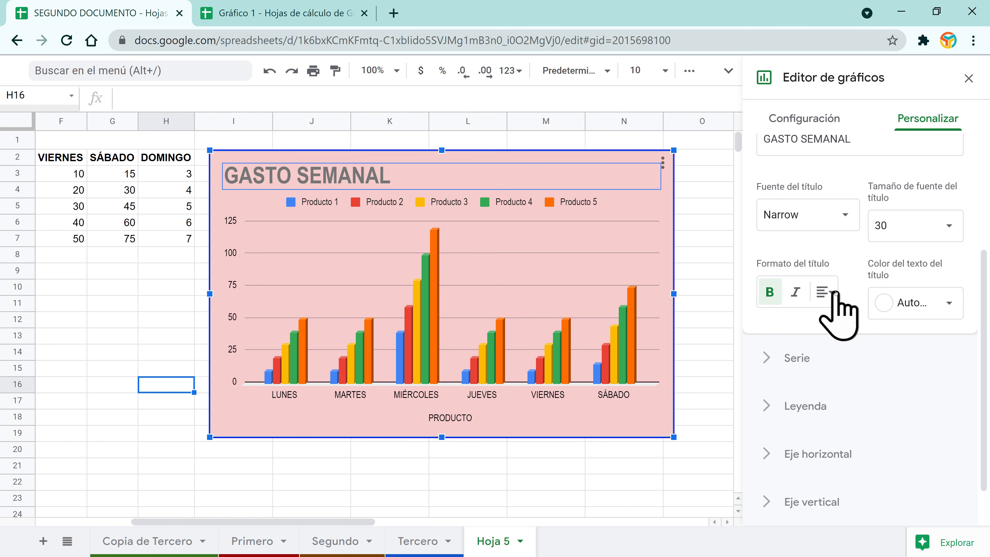
pyautogui.click(824, 292)
pyautogui.click(847, 328)
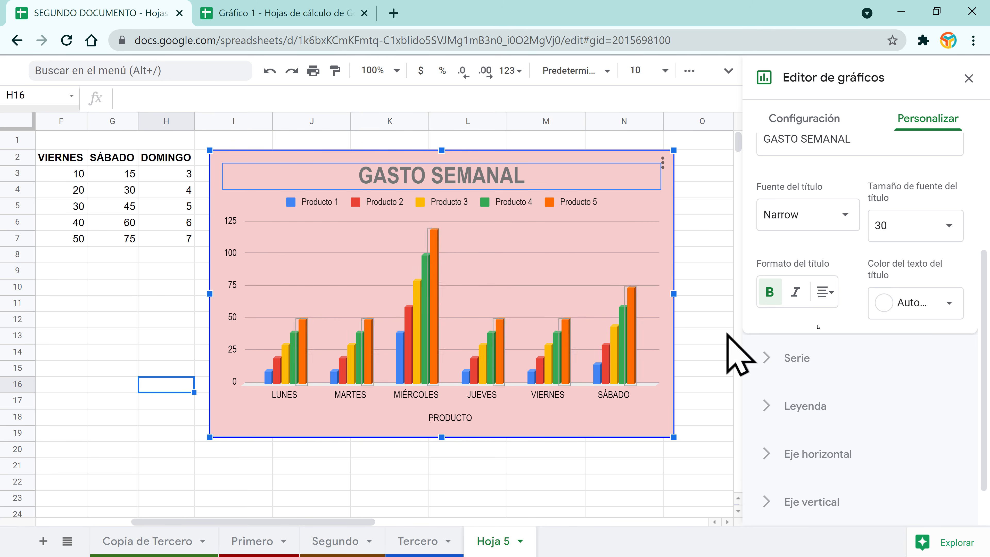
pyautogui.click(942, 304)
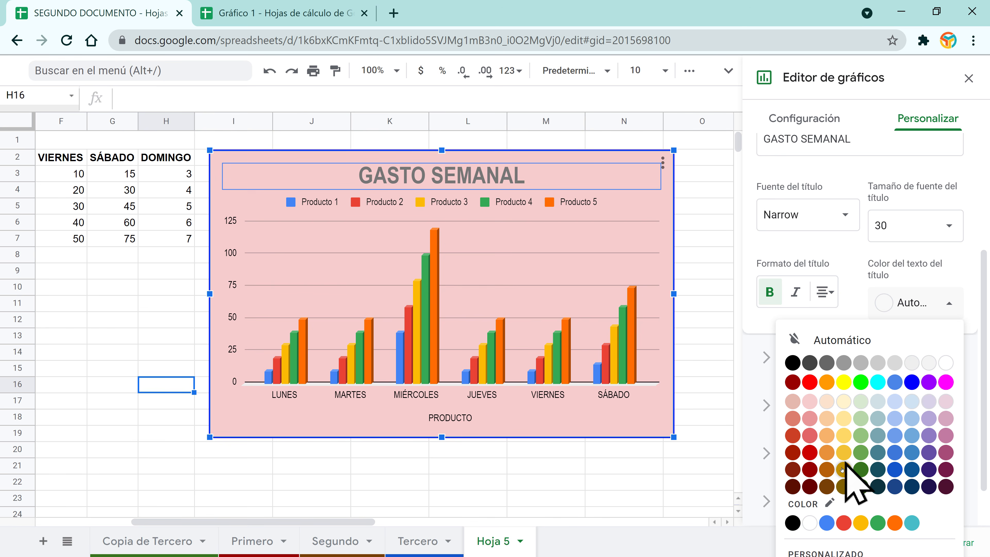
pyautogui.click(806, 383)
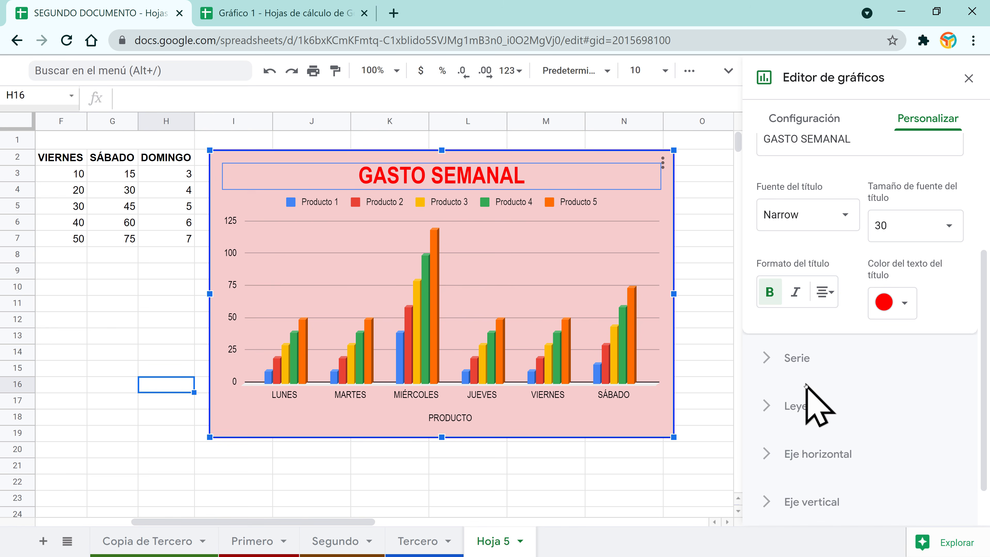
pyautogui.click(900, 305)
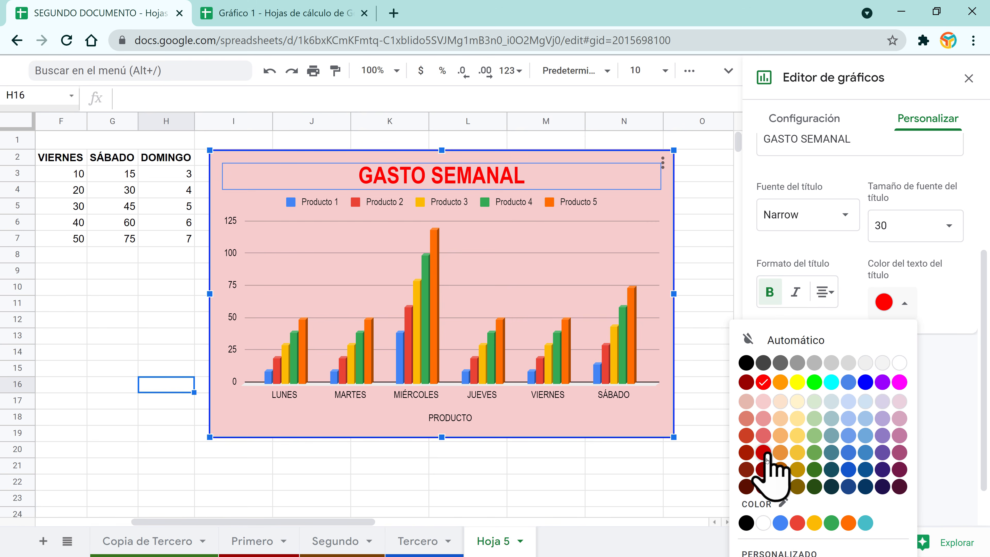
pyautogui.click(763, 469)
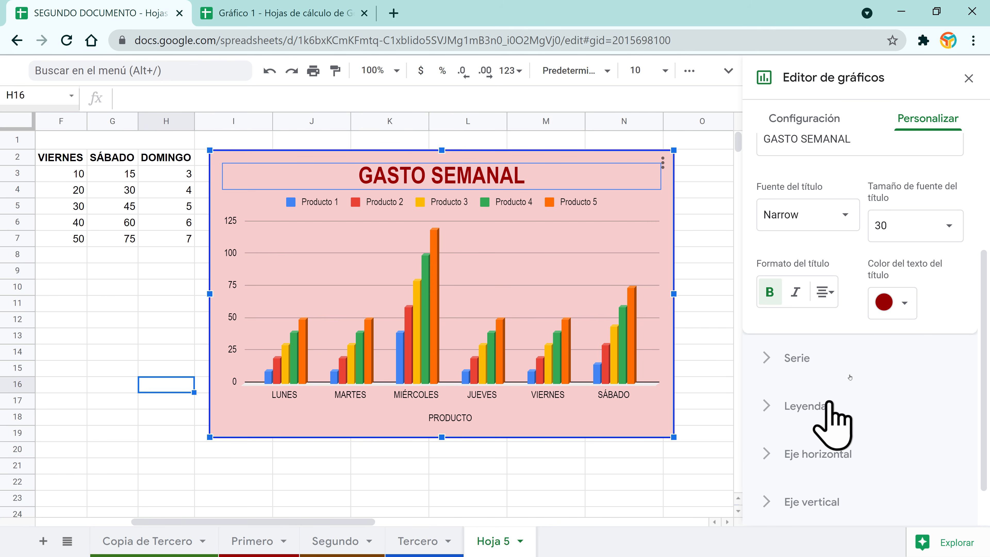
pyautogui.scroll(5, 849, 329)
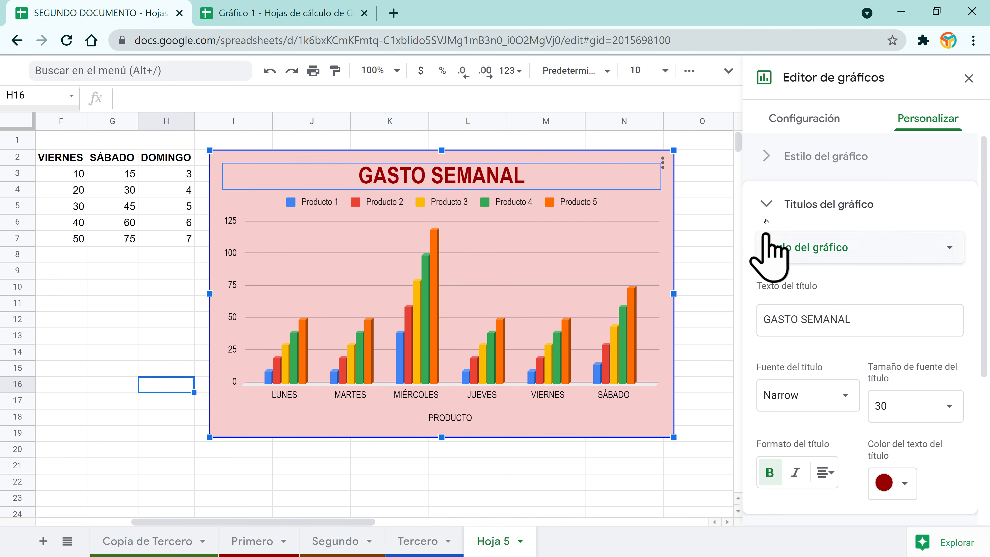
pyautogui.click(766, 207)
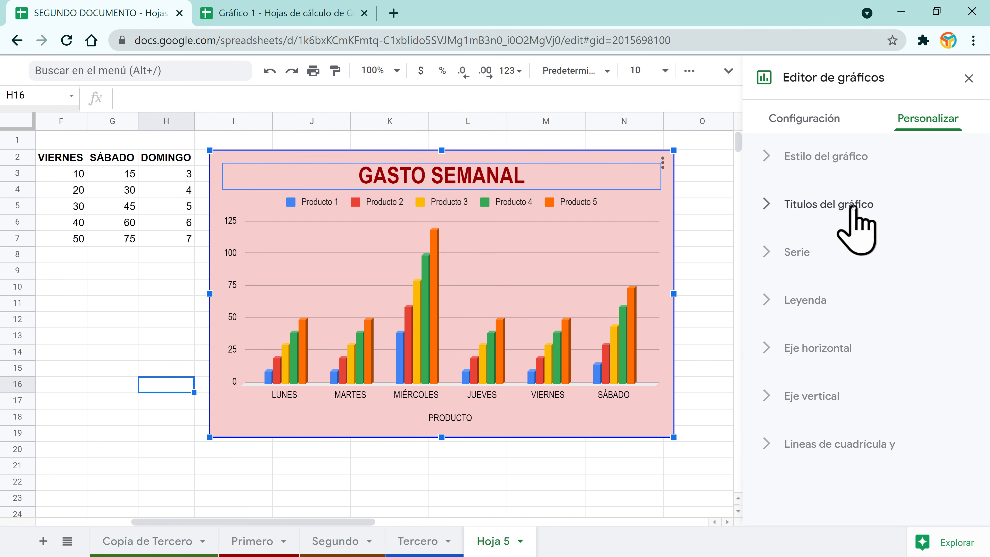
# Step: Expand the Serie options and switch Chrome to full screen
pyautogui.click(767, 251)
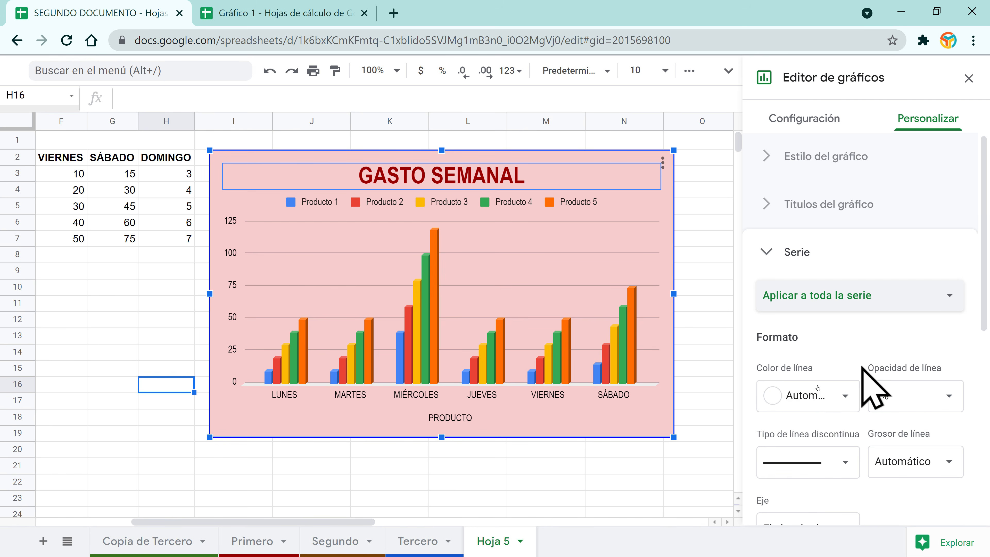
pyautogui.moveTo(984, 283); pyautogui.dragTo(986, 331)
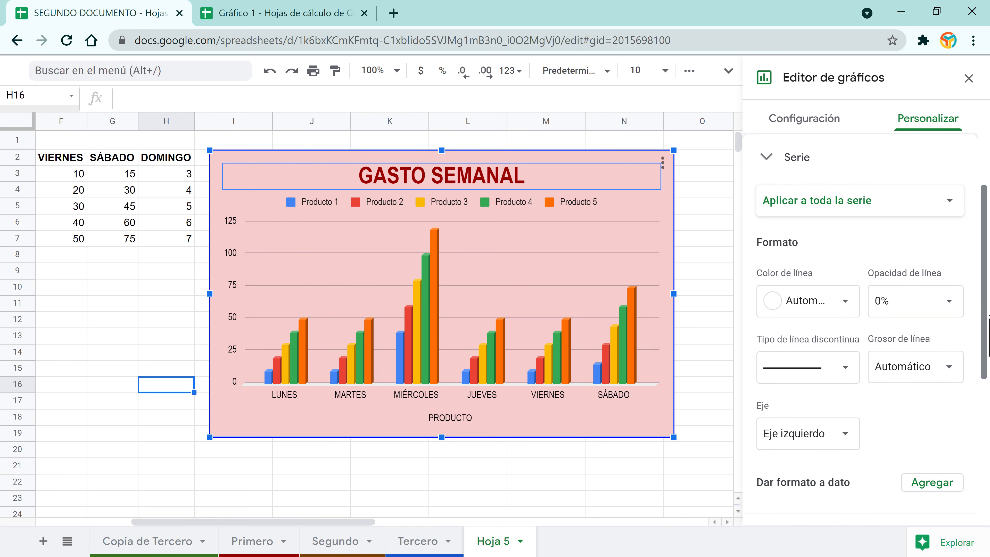
pyautogui.click(974, 40)
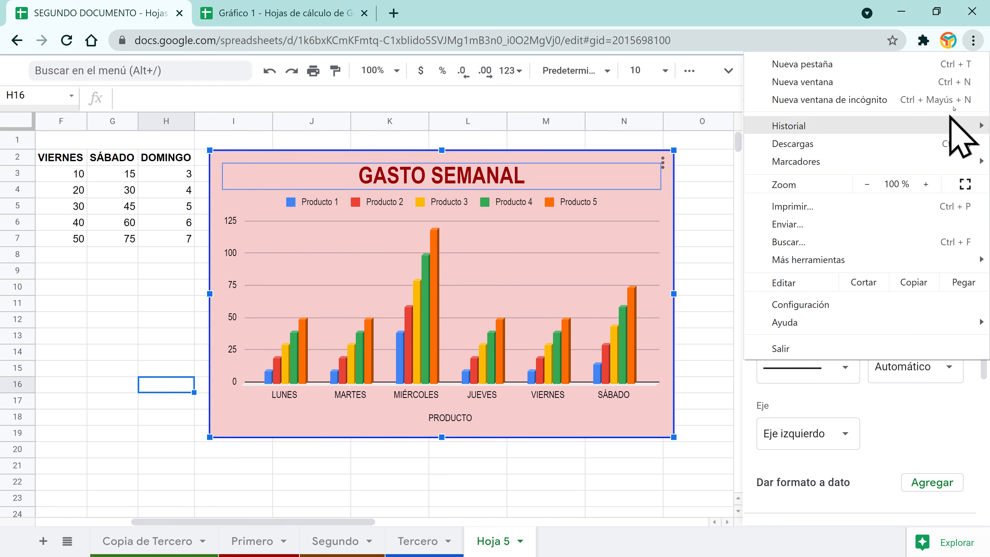
pyautogui.click(971, 187)
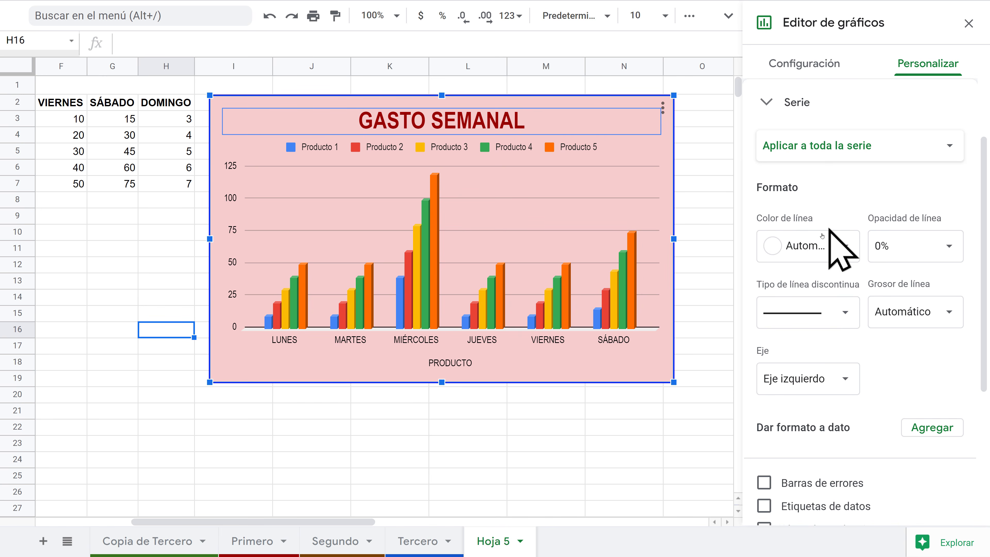
pyautogui.click(849, 245)
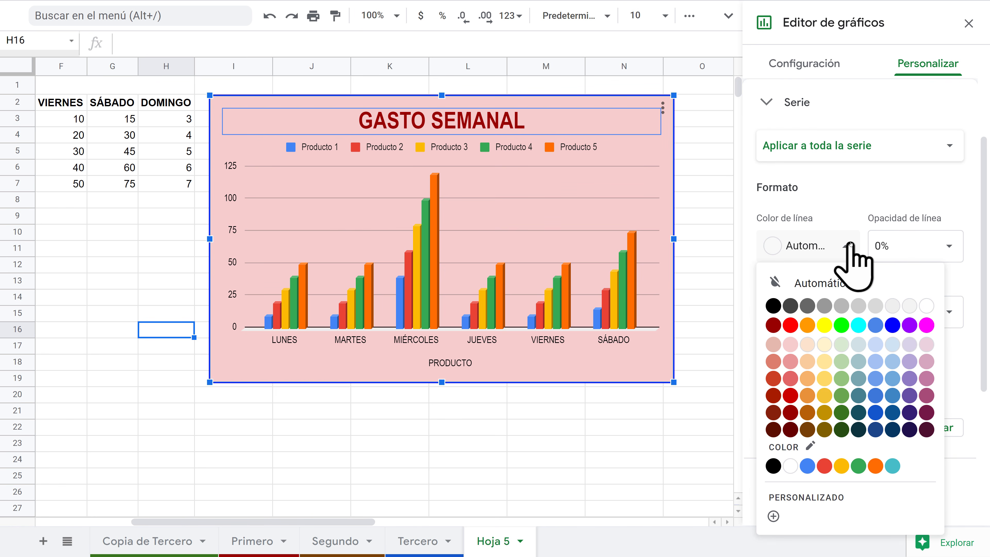
pyautogui.click(892, 327)
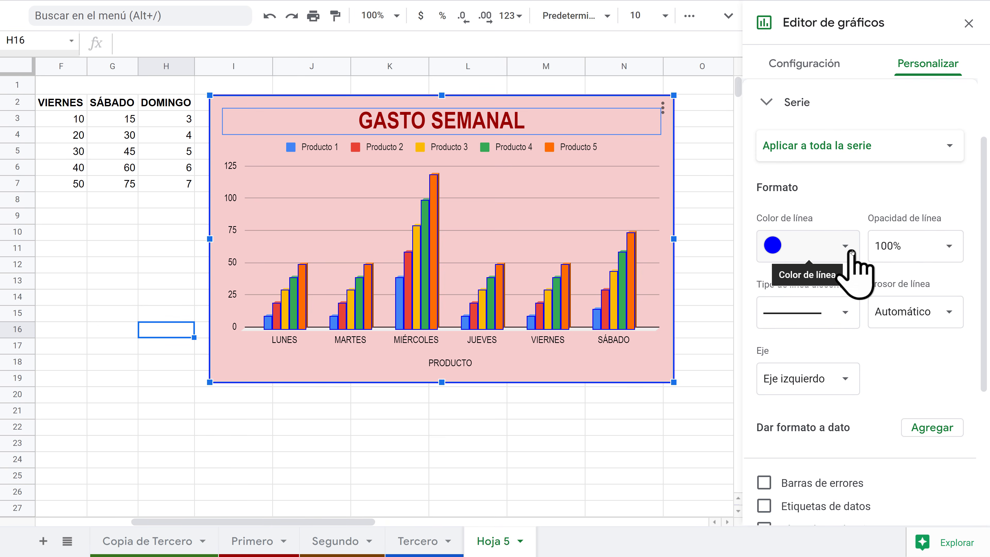
pyautogui.click(846, 318)
pyautogui.click(826, 336)
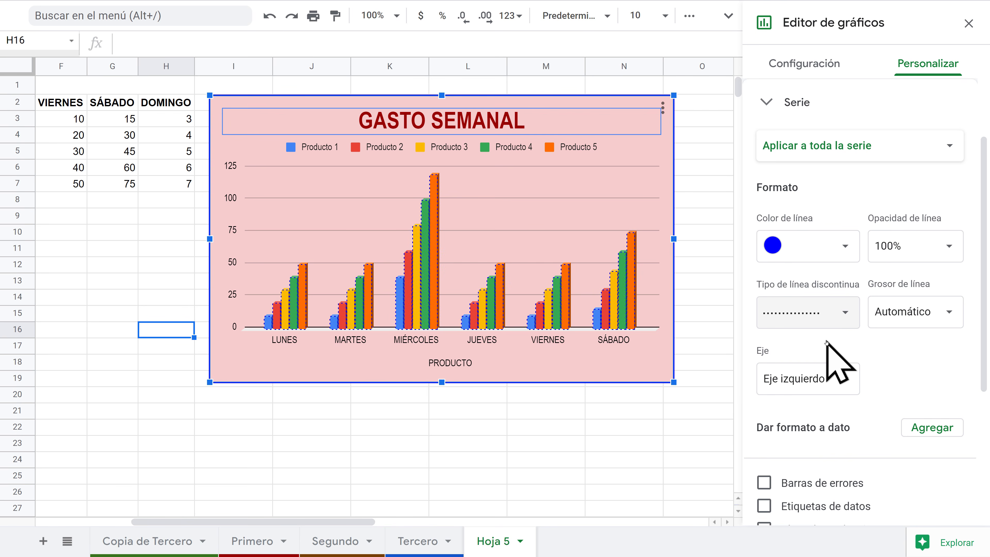
pyautogui.click(947, 316)
pyautogui.click(907, 446)
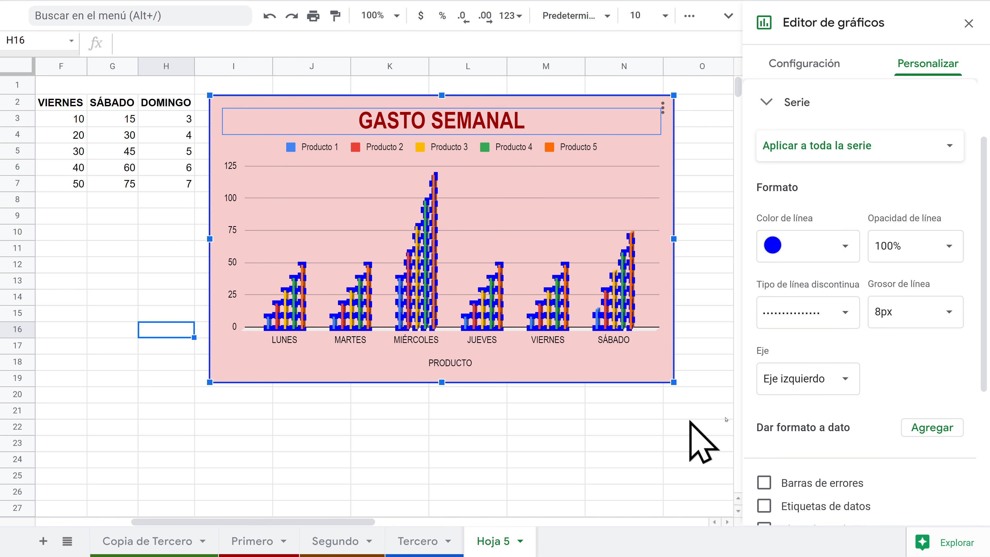
pyautogui.click(851, 329)
pyautogui.click(814, 284)
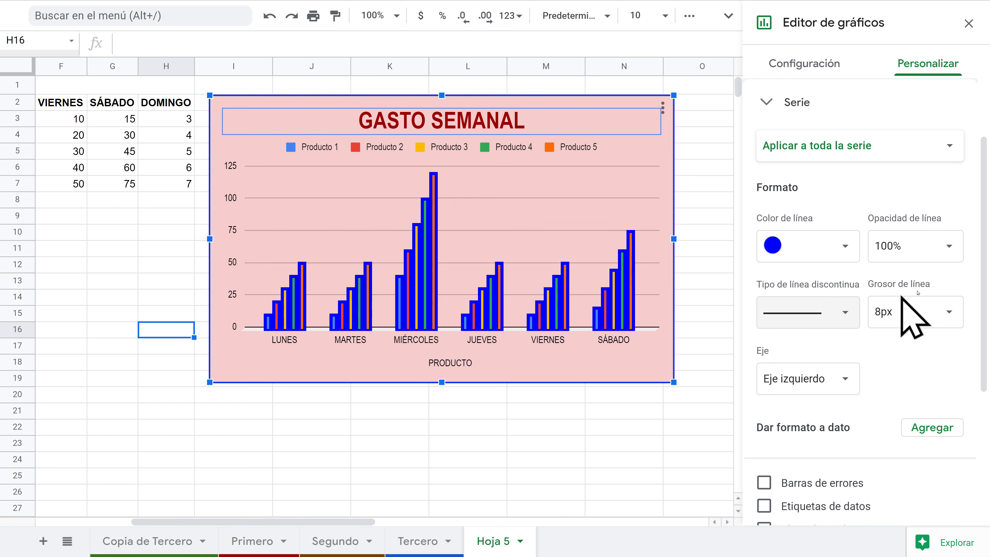
pyautogui.click(846, 245)
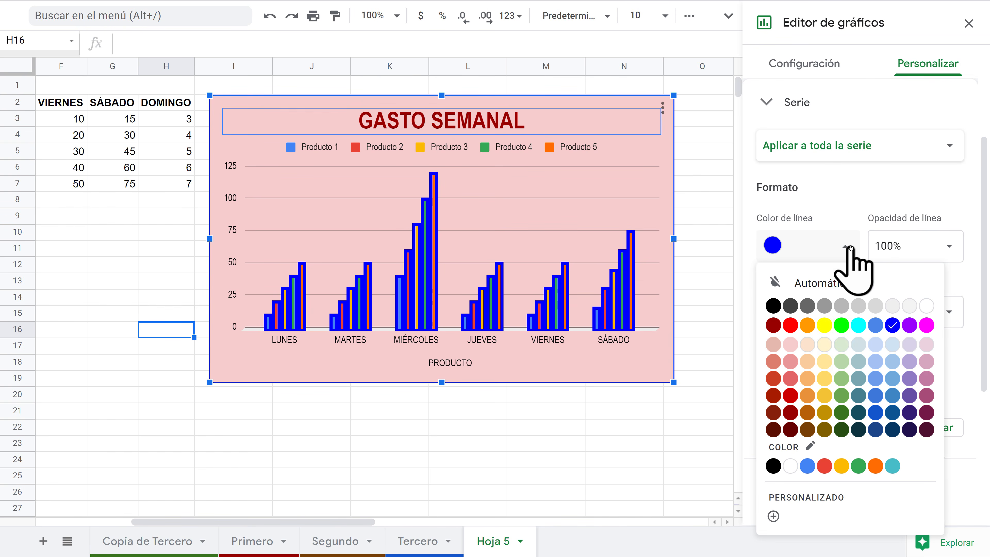
pyautogui.click(830, 283)
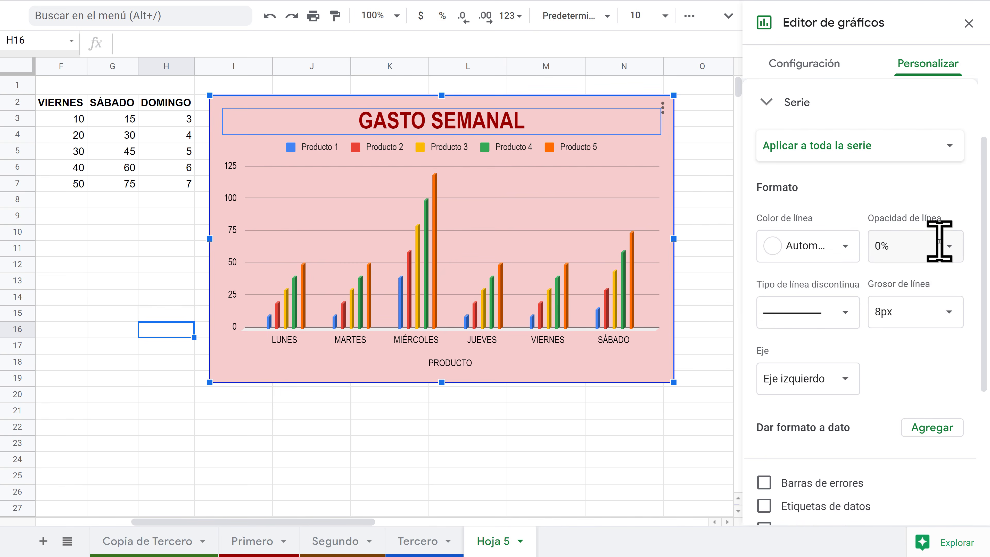
pyautogui.click(845, 313)
pyautogui.click(844, 312)
pyautogui.click(942, 322)
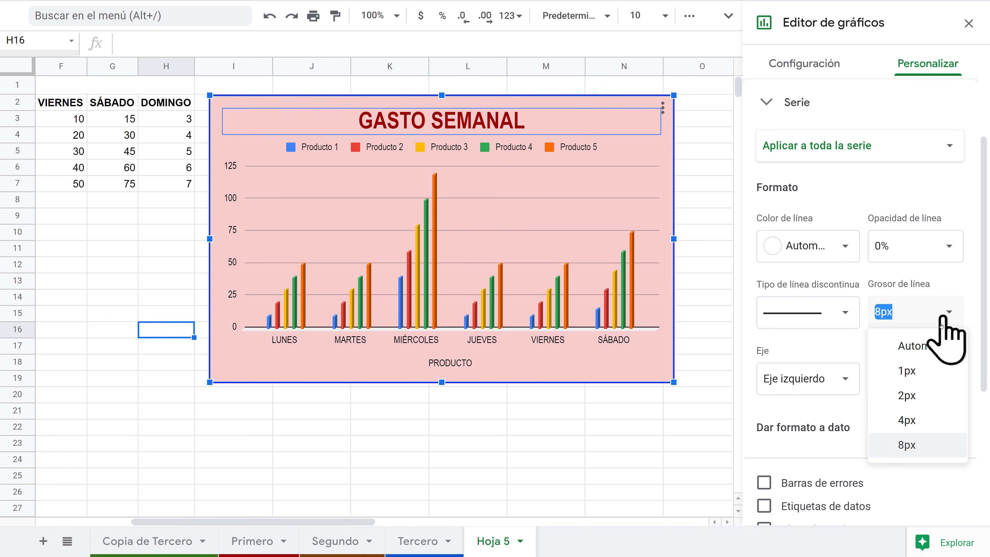
pyautogui.click(935, 344)
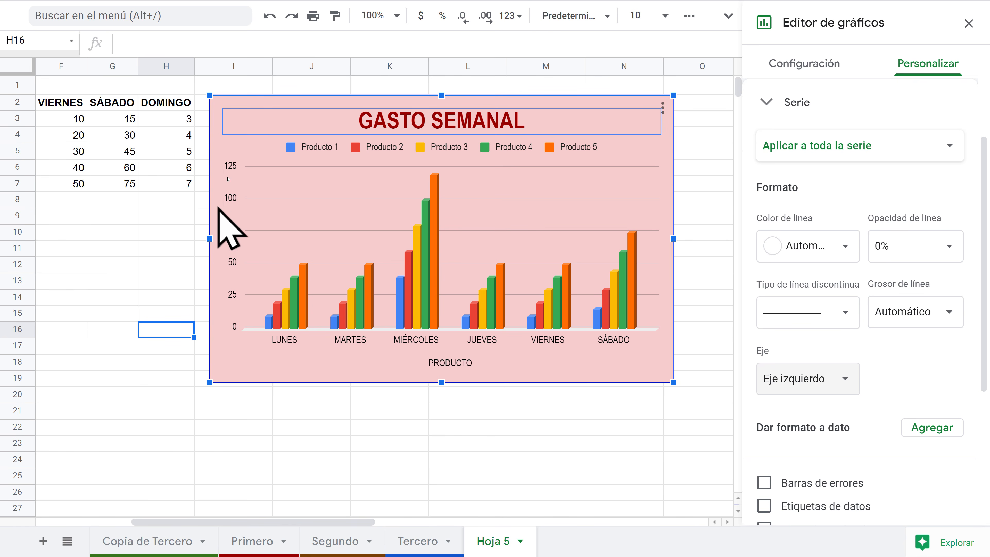
# Step: Plot the series on Eje derecho and add trend lines, leaving error bars and labels off
pyautogui.click(774, 380)
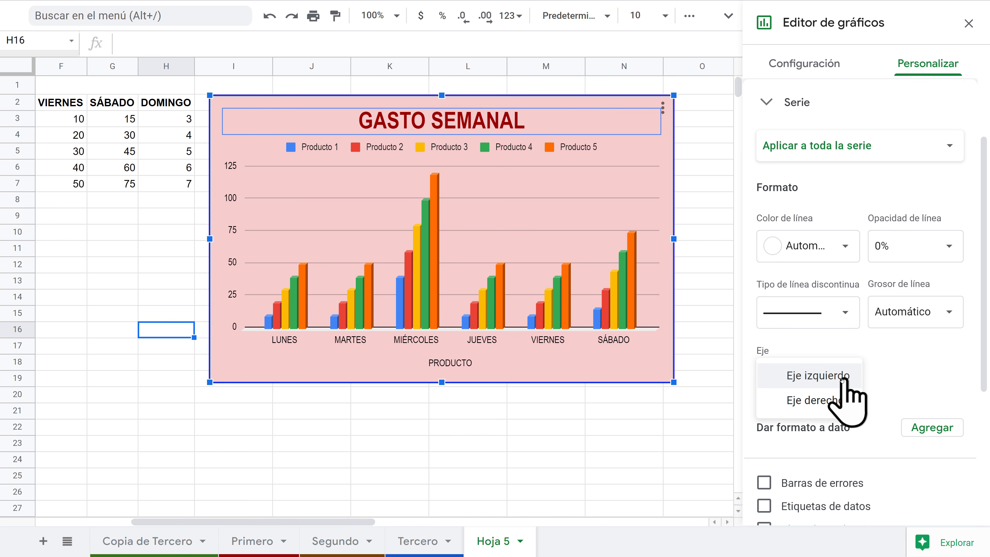
pyautogui.click(817, 401)
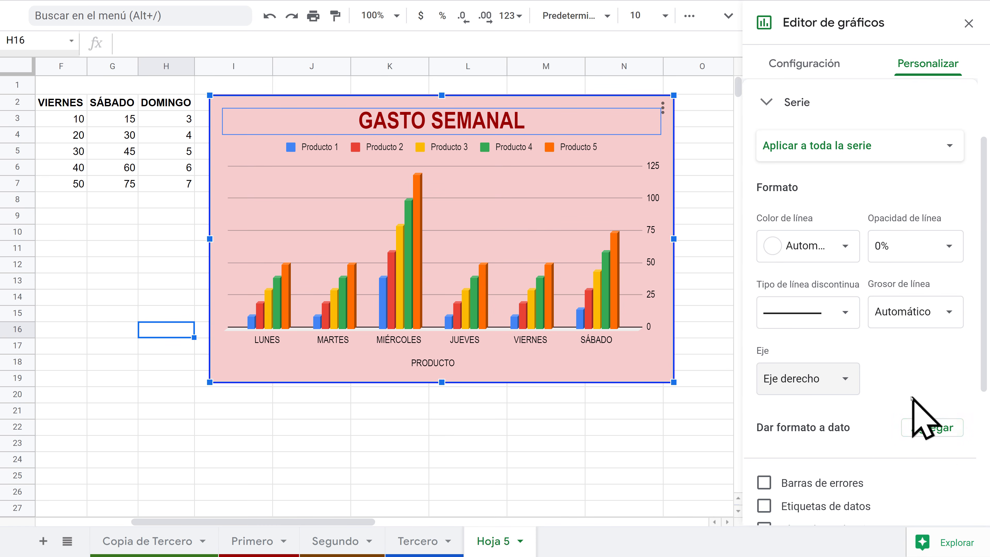
pyautogui.scroll(-5, 928, 420)
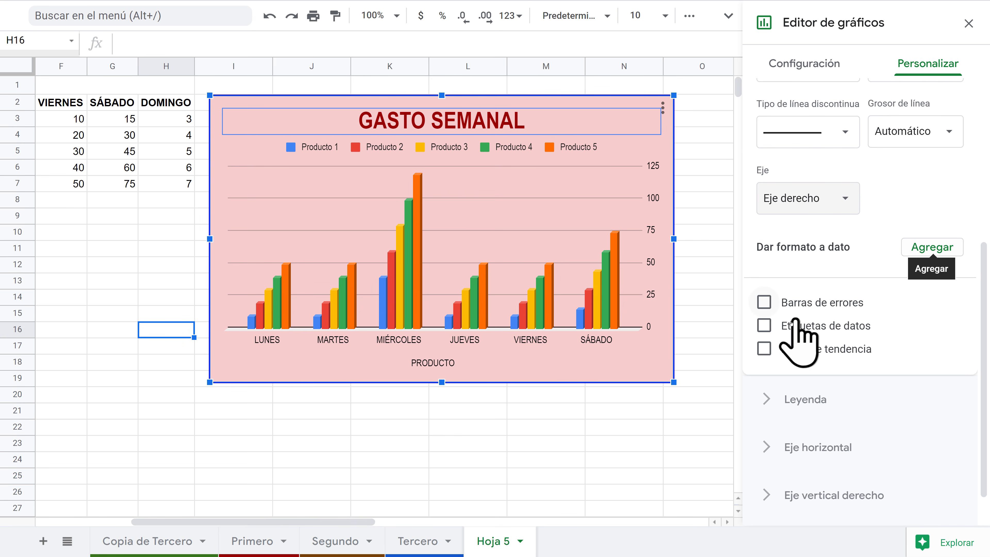
pyautogui.click(763, 302)
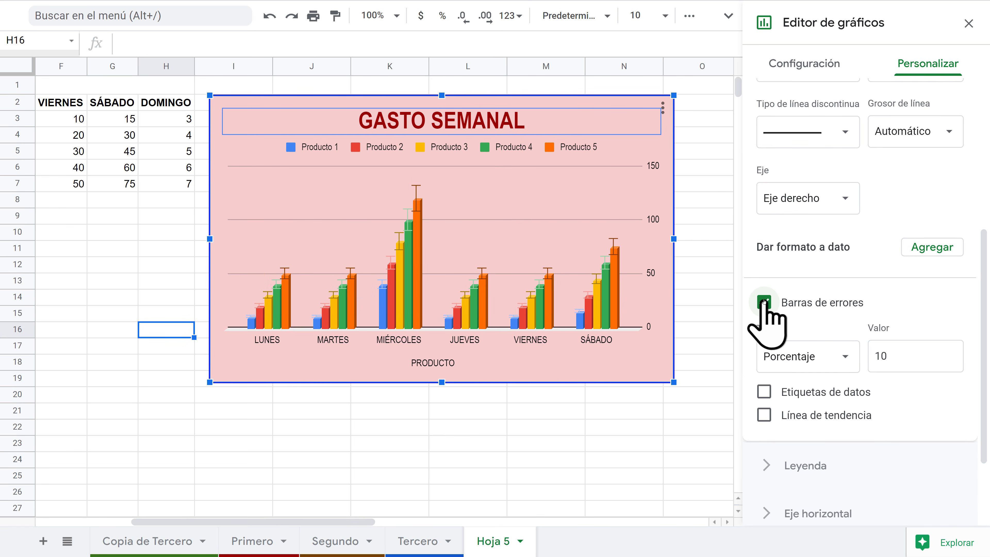
pyautogui.click(763, 303)
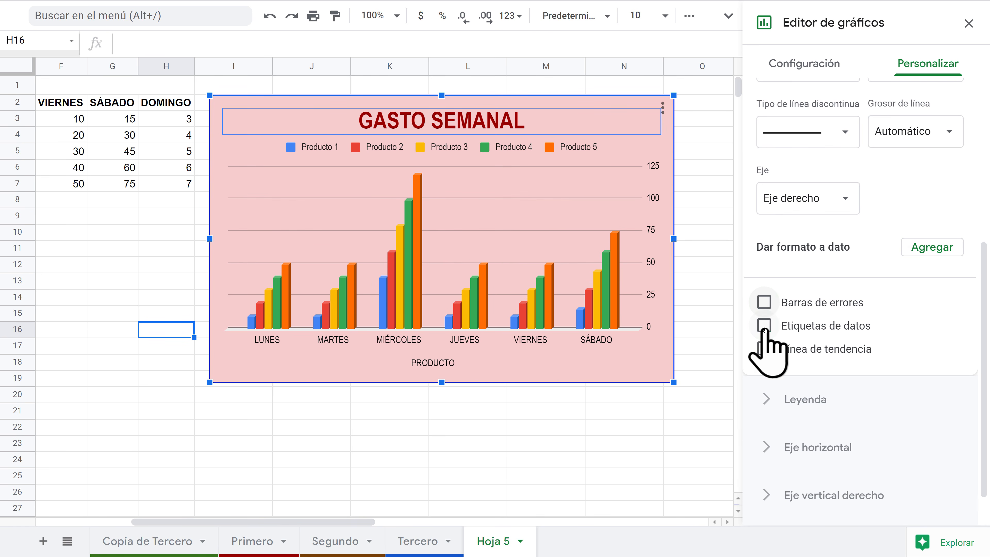
pyautogui.click(764, 326)
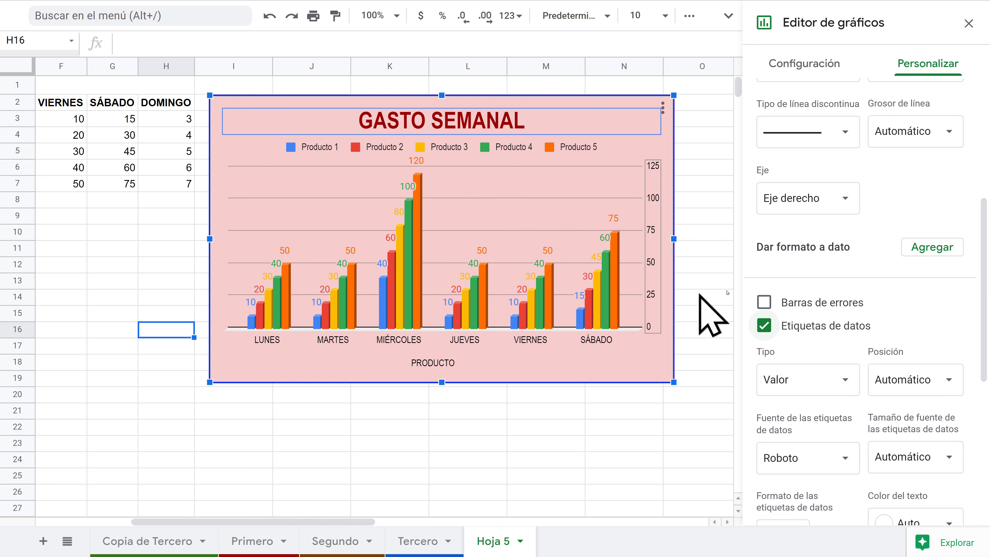
pyautogui.click(764, 325)
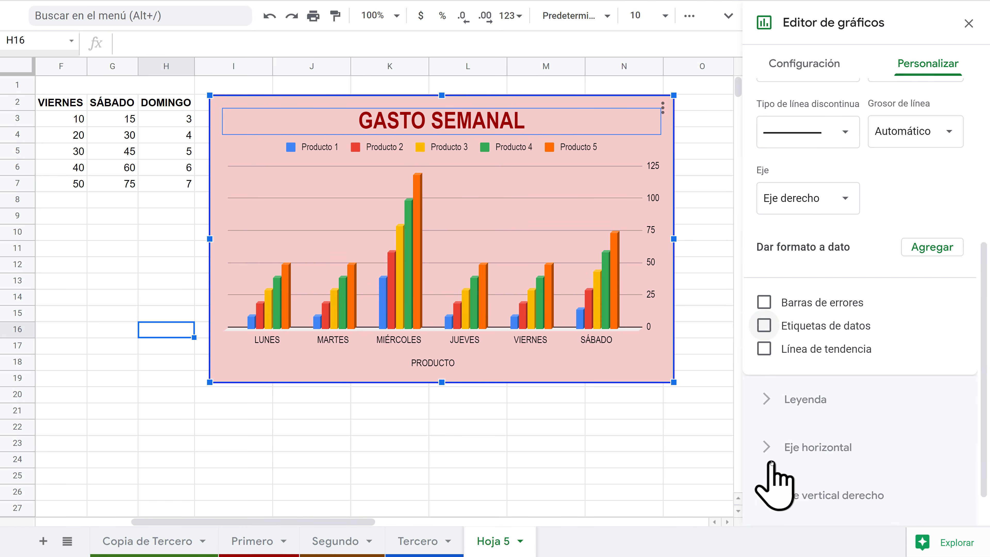
pyautogui.click(763, 349)
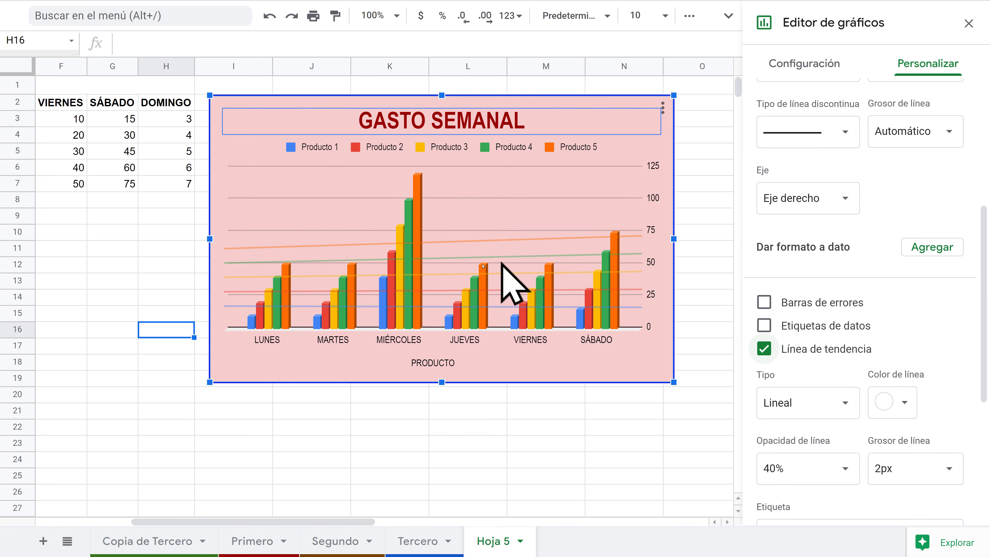
pyautogui.click(764, 348)
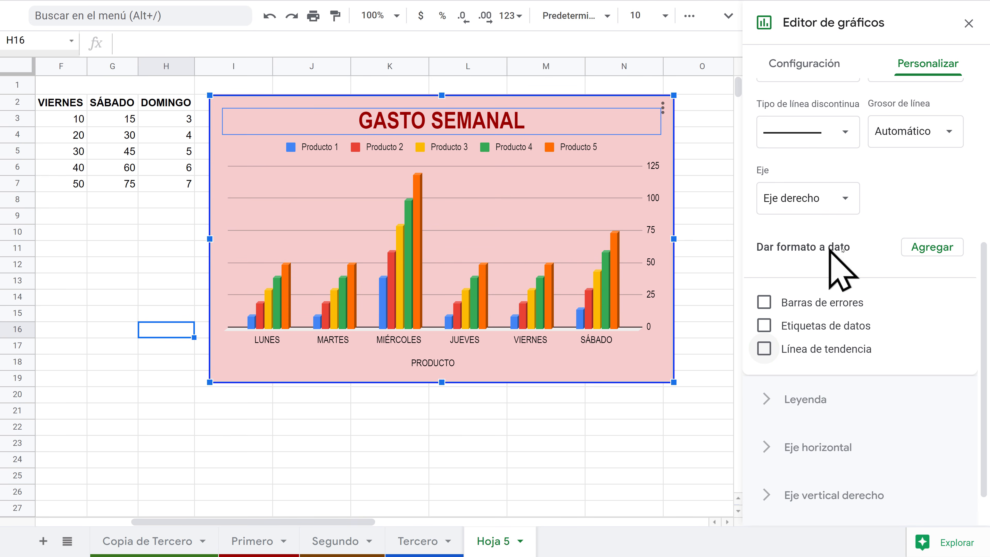
pyautogui.click(932, 246)
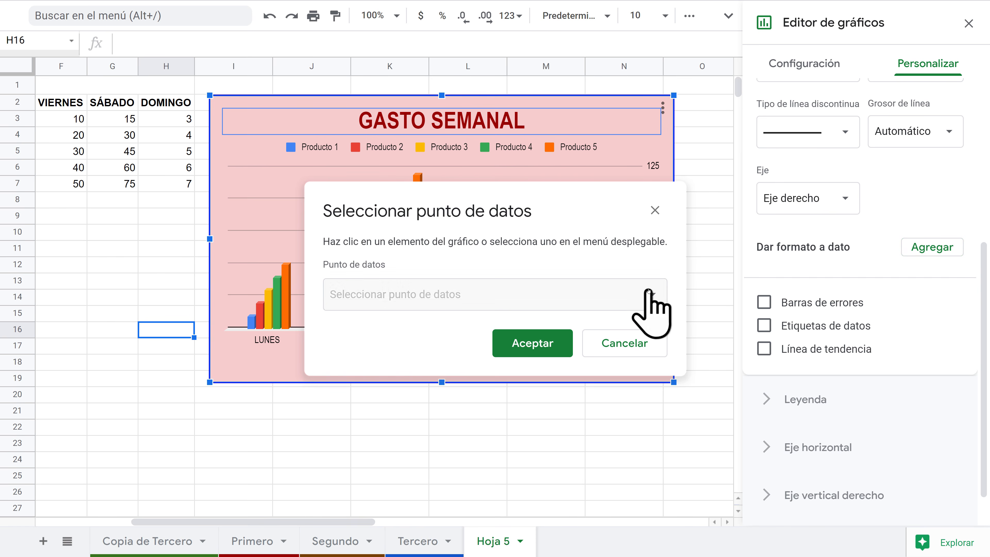
pyautogui.click(655, 295)
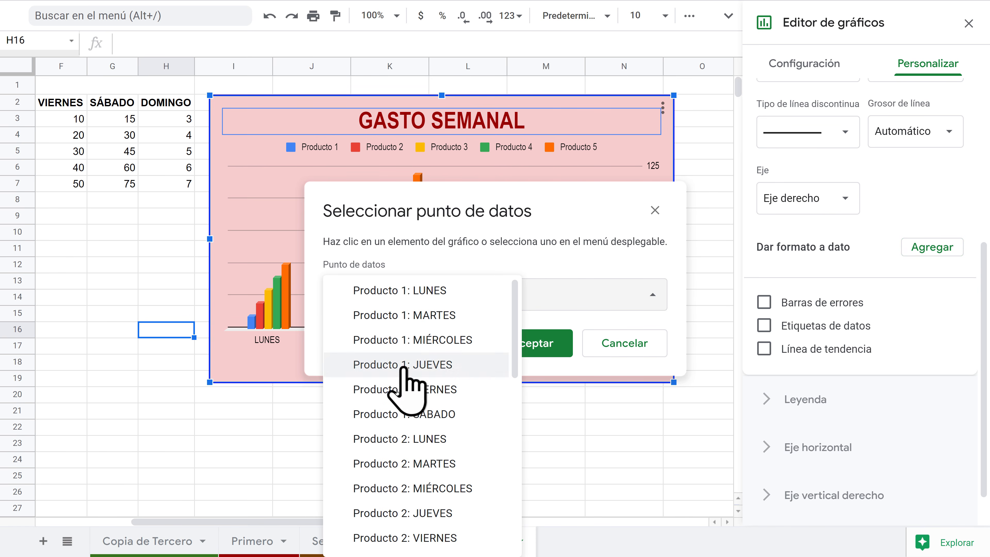
pyautogui.click(430, 290)
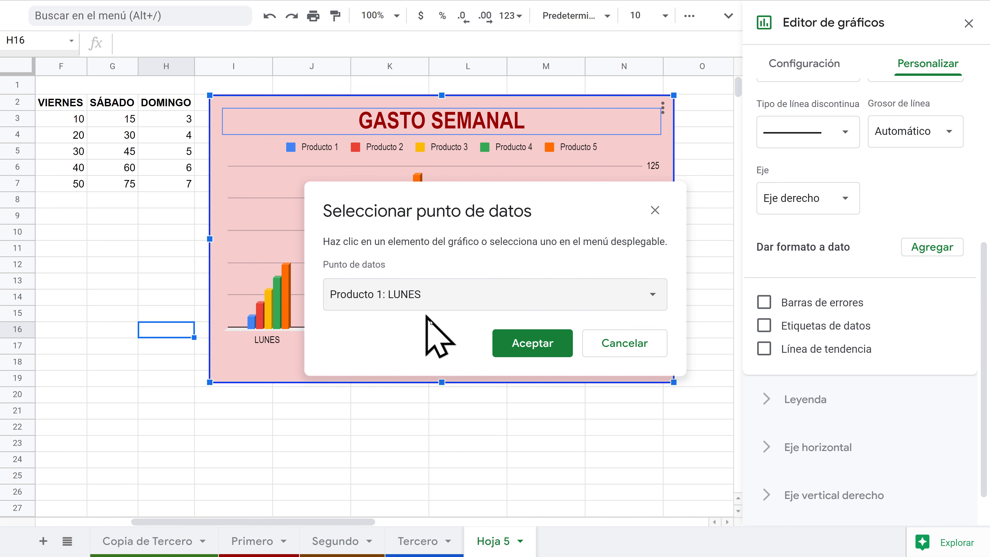
pyautogui.click(534, 349)
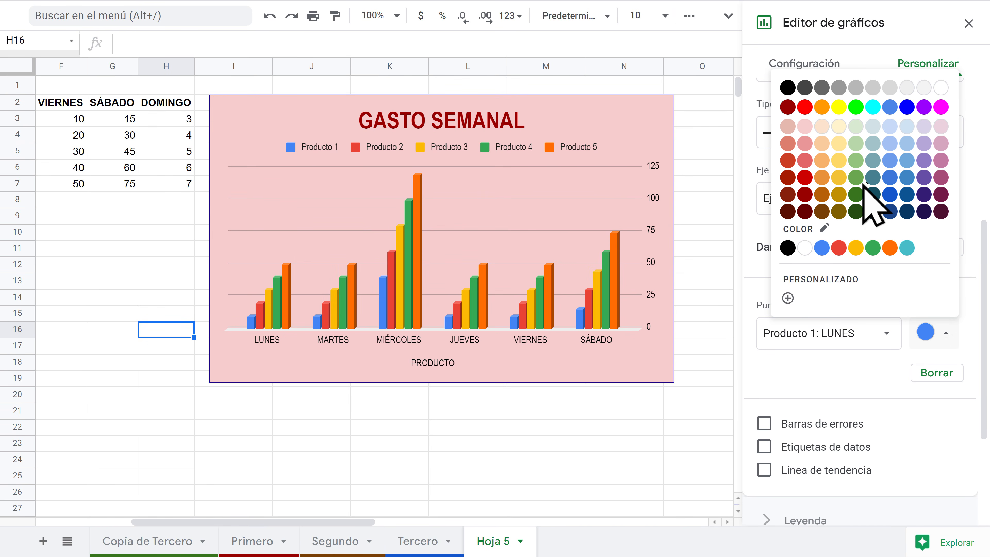
pyautogui.click(904, 112)
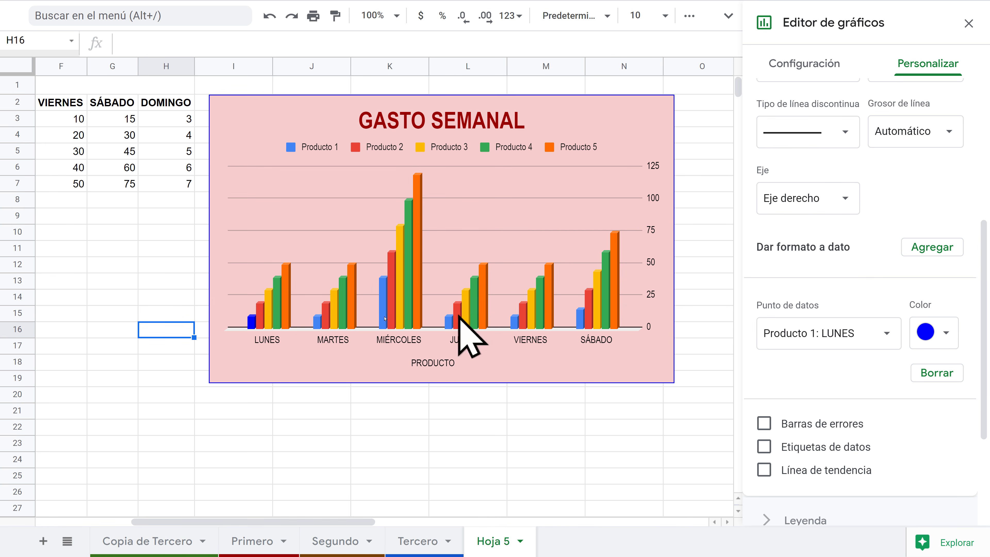
pyautogui.click(889, 335)
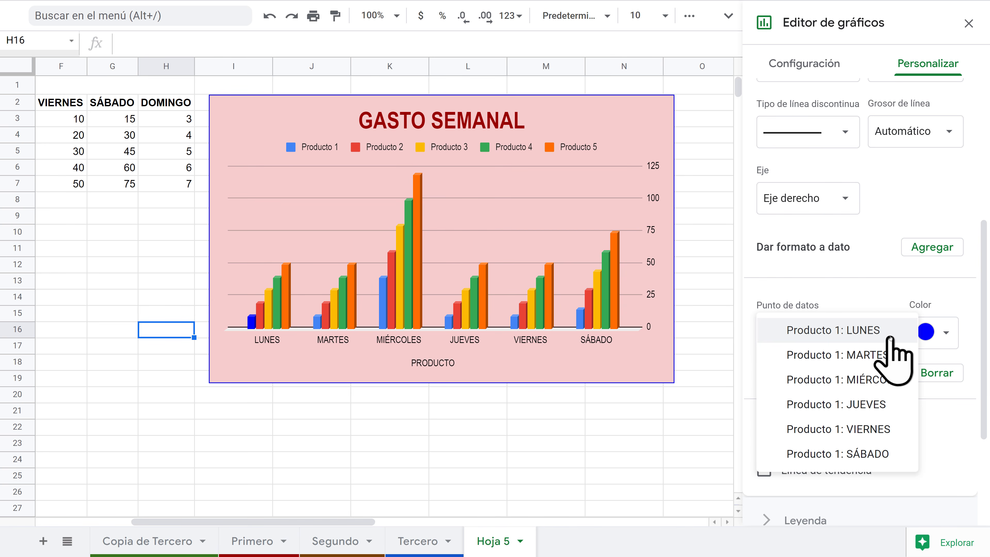
pyautogui.click(881, 335)
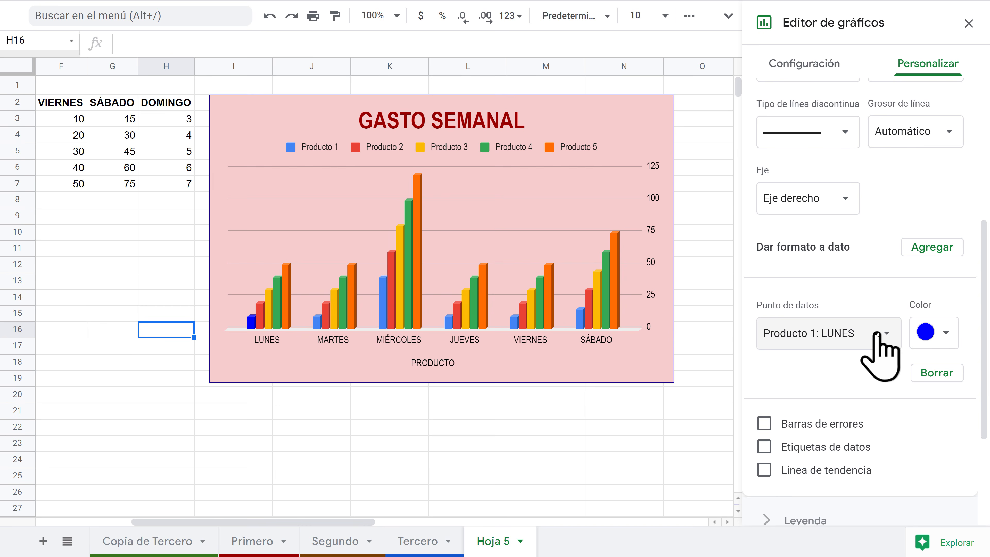
pyautogui.click(936, 372)
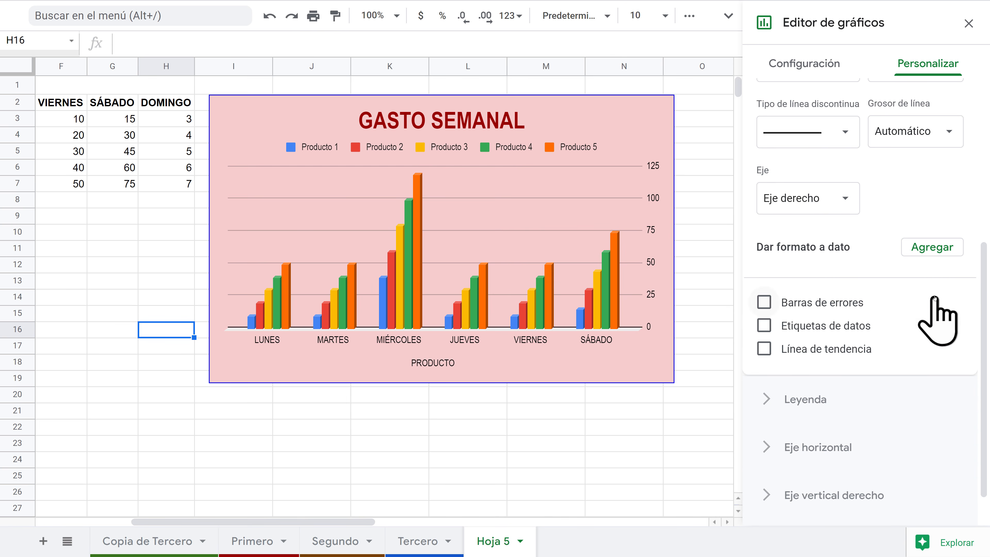
pyautogui.scroll(5, 939, 343)
pyautogui.scroll(-6, 935, 321)
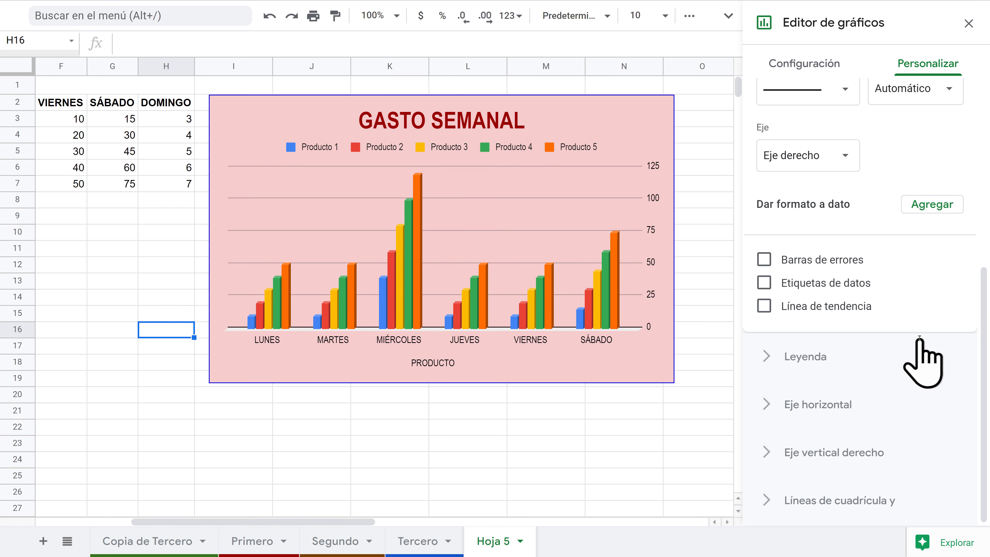
pyautogui.scroll(6, 922, 358)
# Step: Move the chart legend to the left side
pyautogui.click(771, 198)
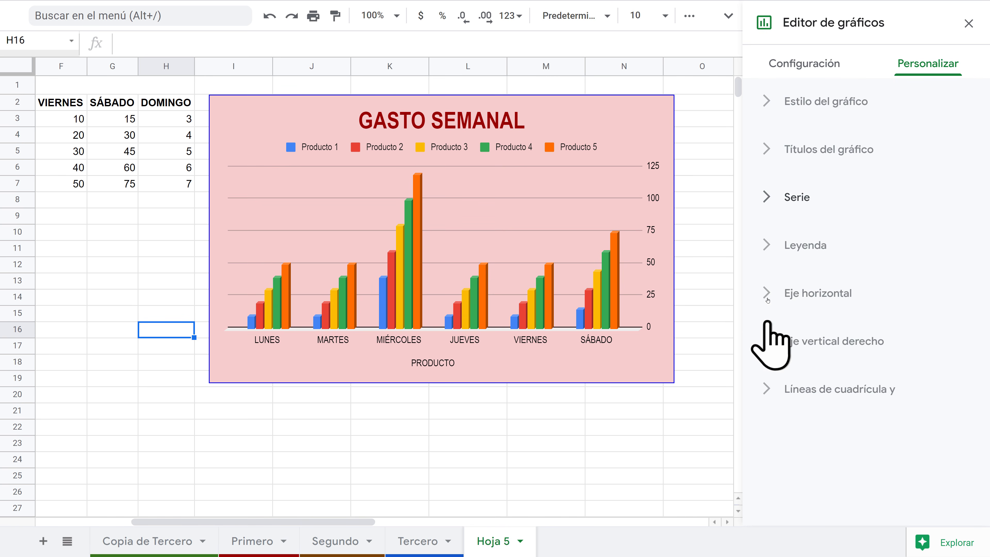
pyautogui.click(762, 246)
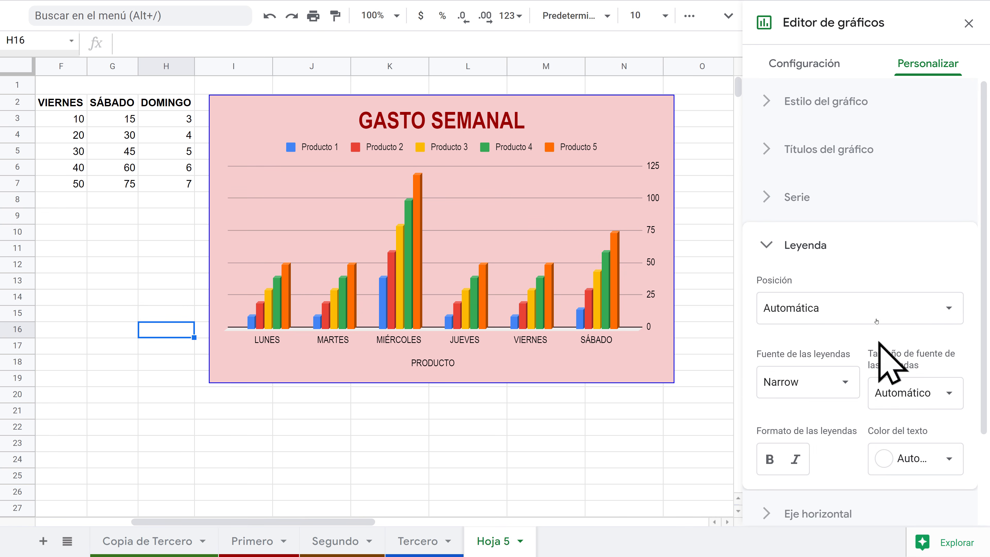
pyautogui.click(857, 307)
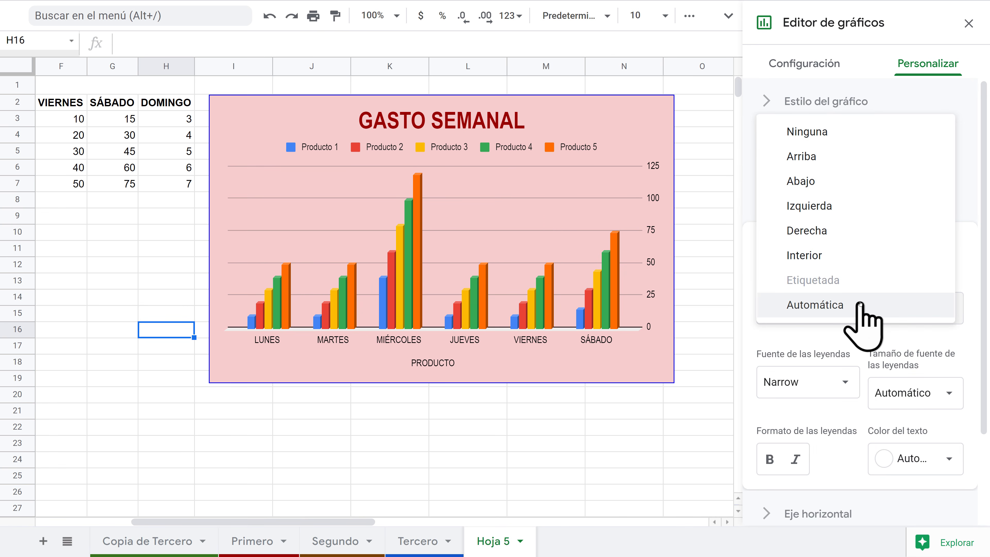
pyautogui.click(817, 132)
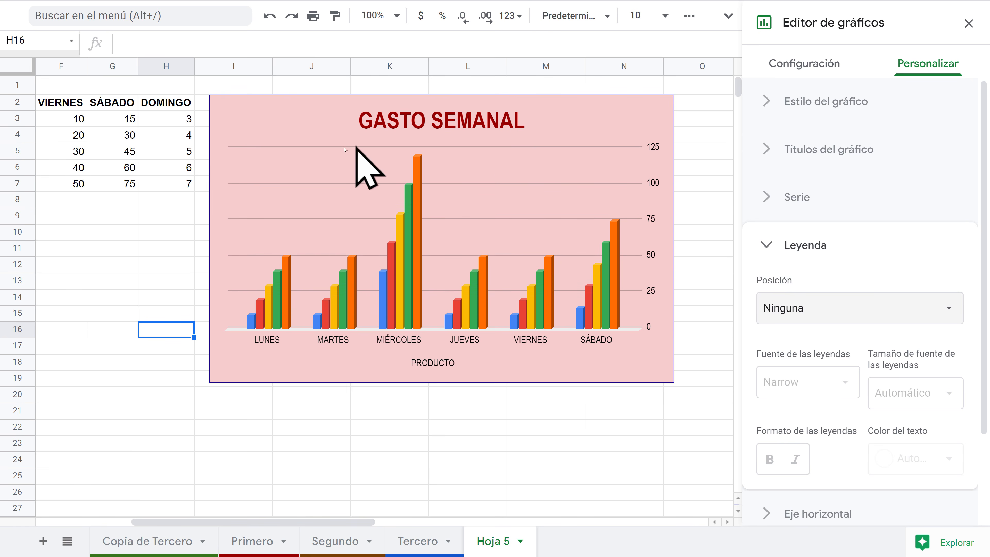
pyautogui.click(863, 305)
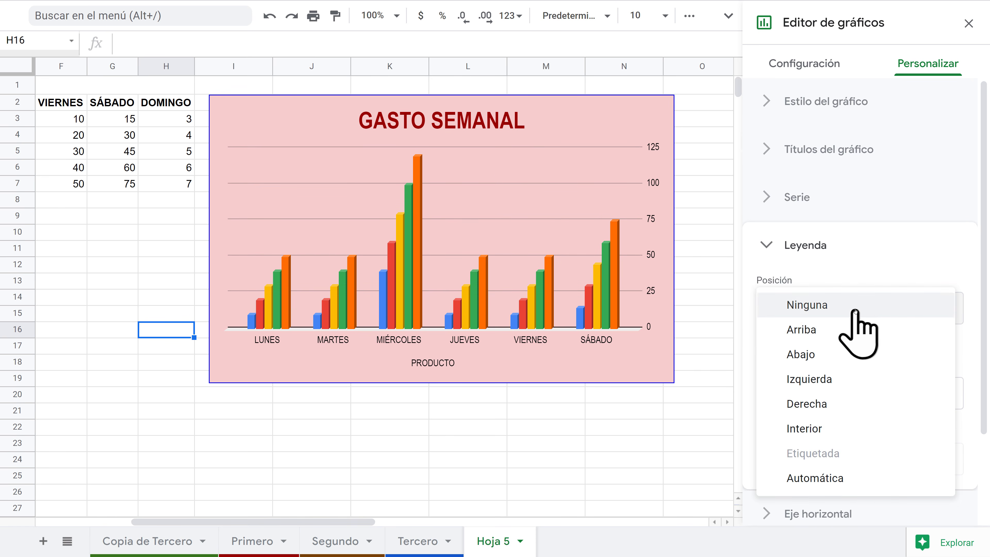
pyautogui.click(802, 355)
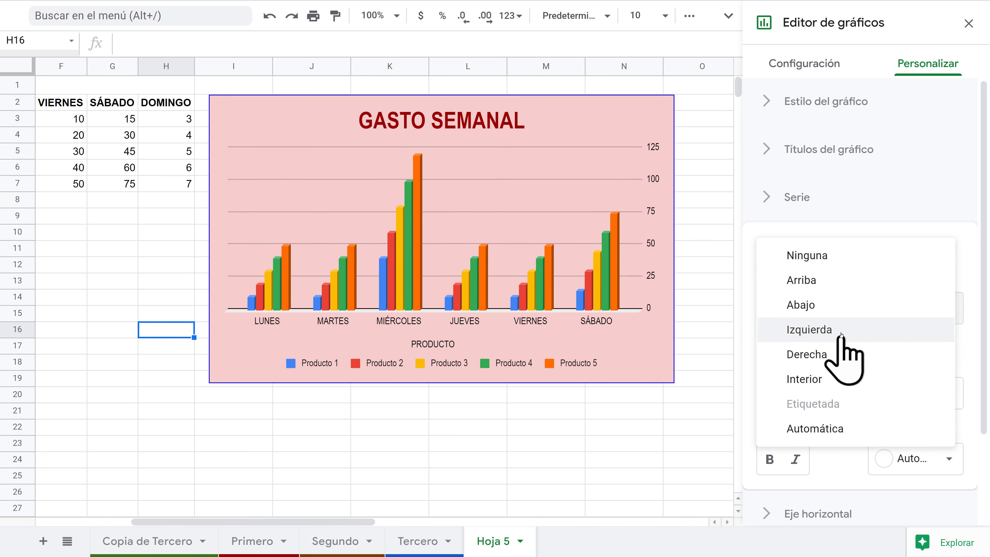
pyautogui.click(840, 331)
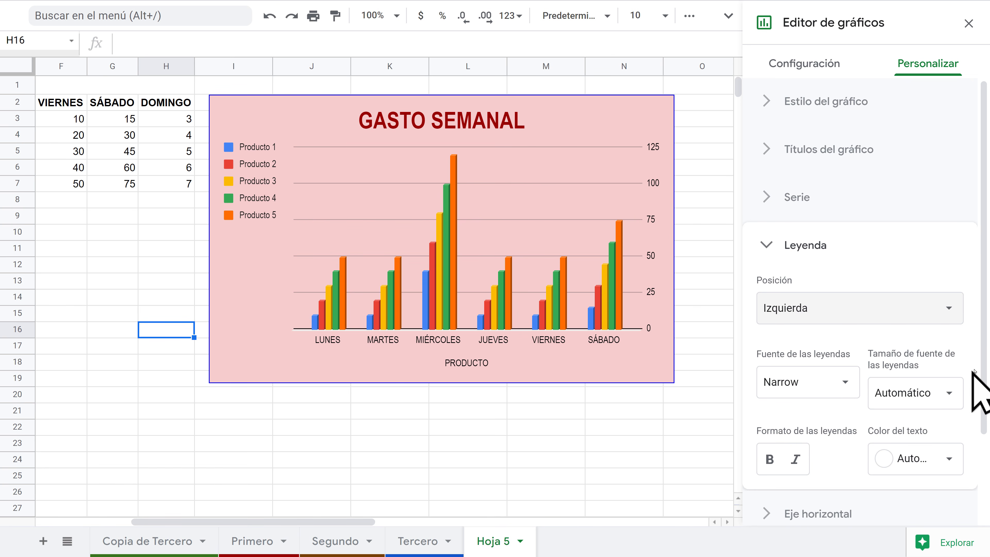
# Step: Keep the legend text non-bold and set its colour to black
pyautogui.scroll(-2, 981, 431)
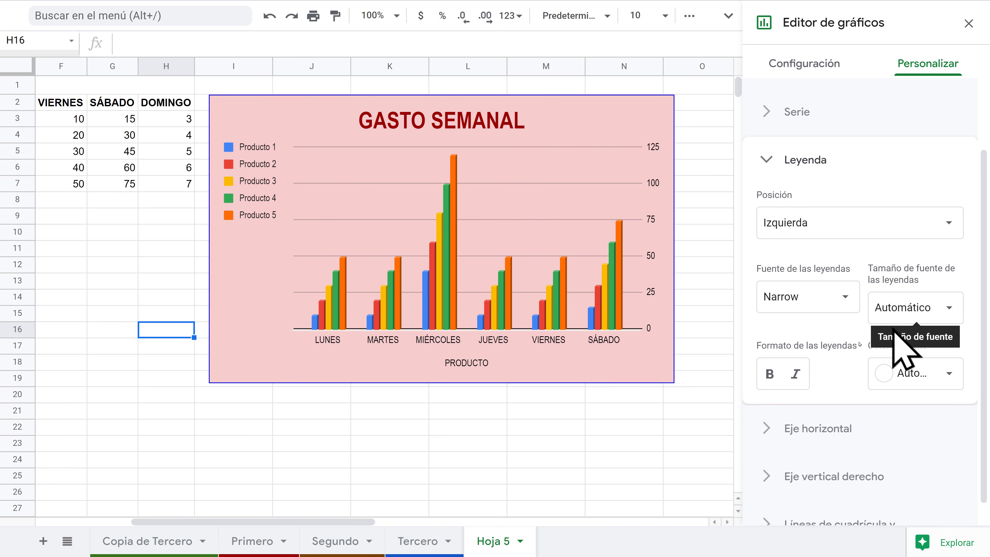
pyautogui.click(769, 374)
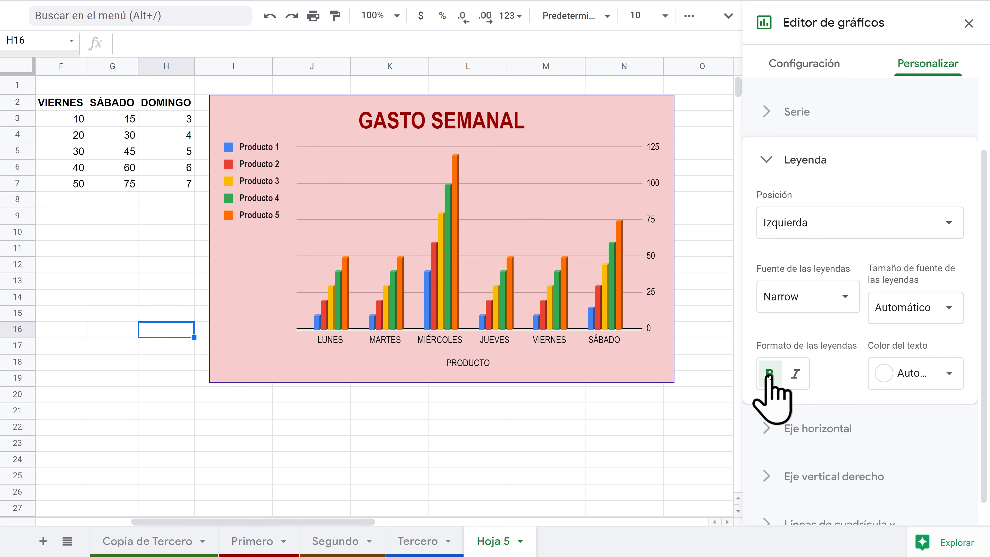
pyautogui.click(797, 373)
pyautogui.click(769, 373)
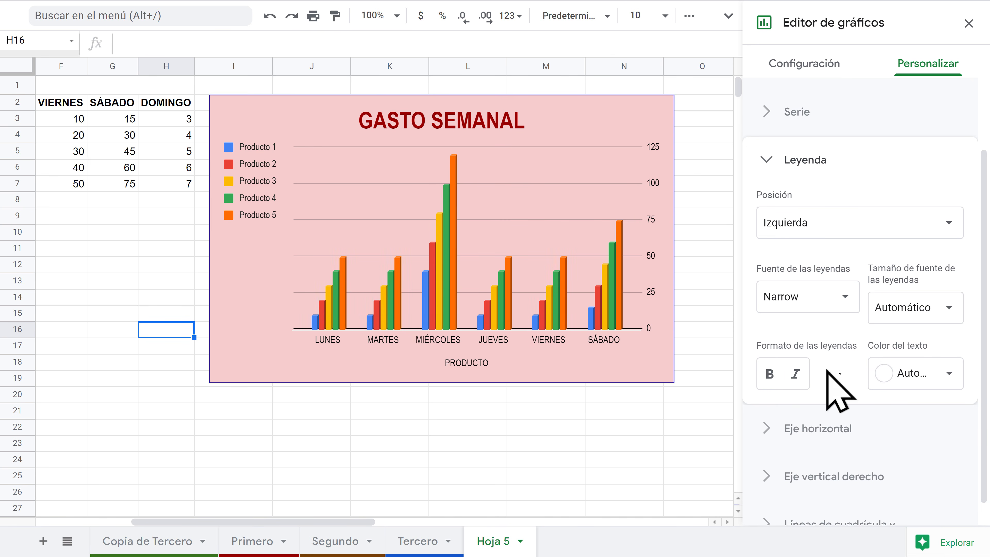
pyautogui.click(955, 372)
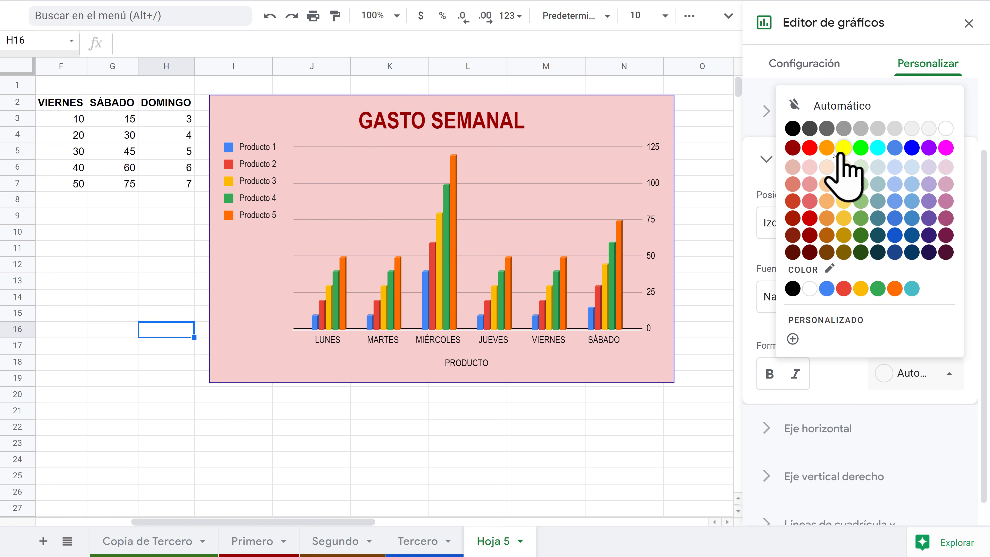
pyautogui.click(791, 126)
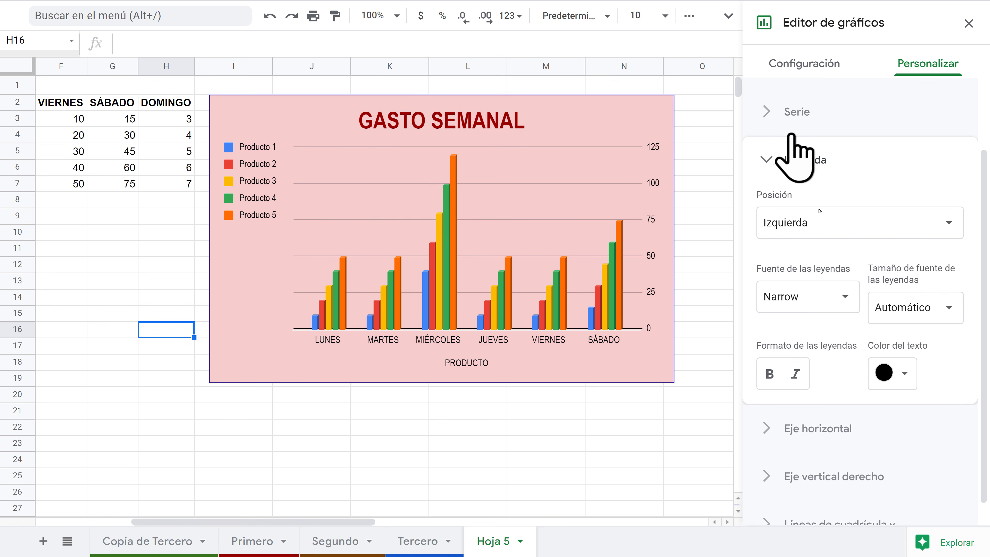
pyautogui.click(911, 376)
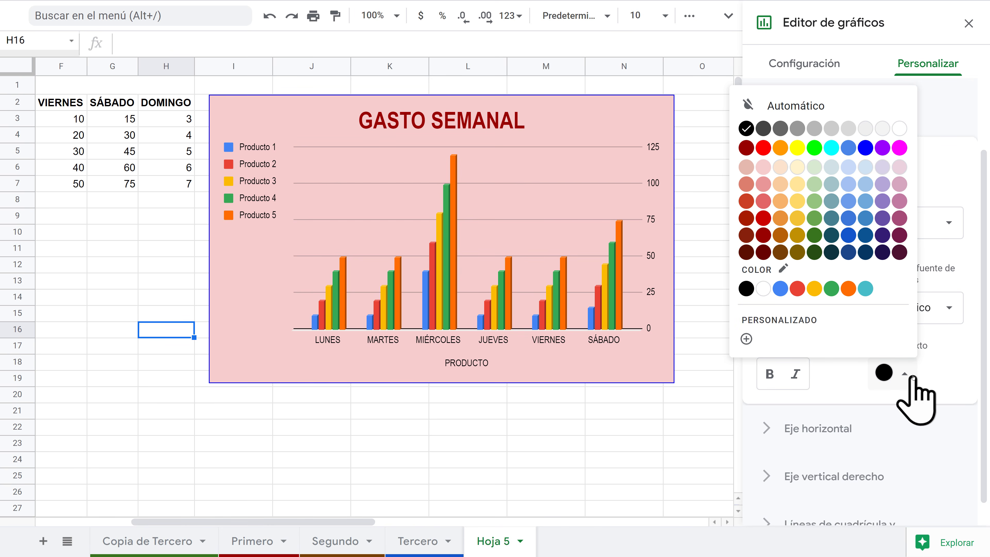
pyautogui.click(866, 289)
pyautogui.click(905, 375)
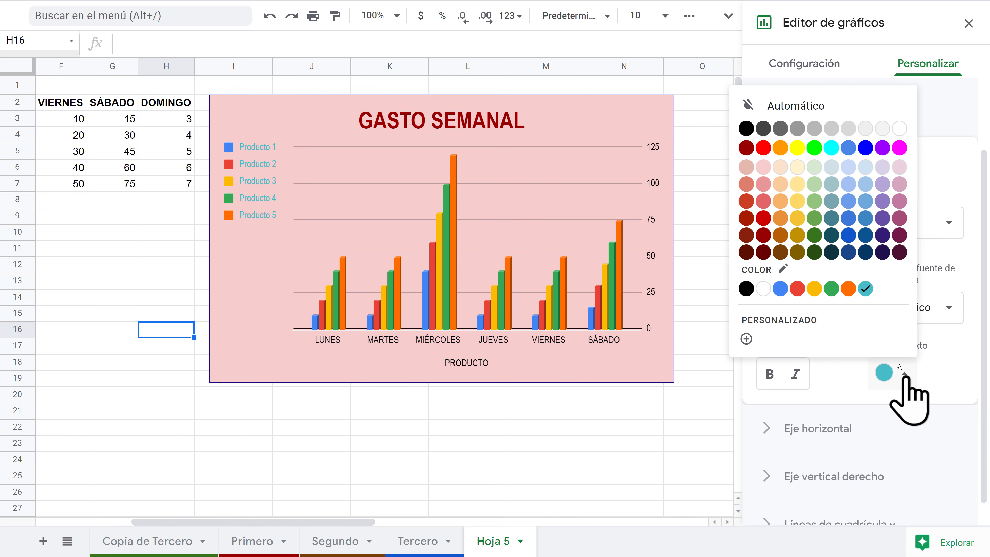
pyautogui.click(832, 288)
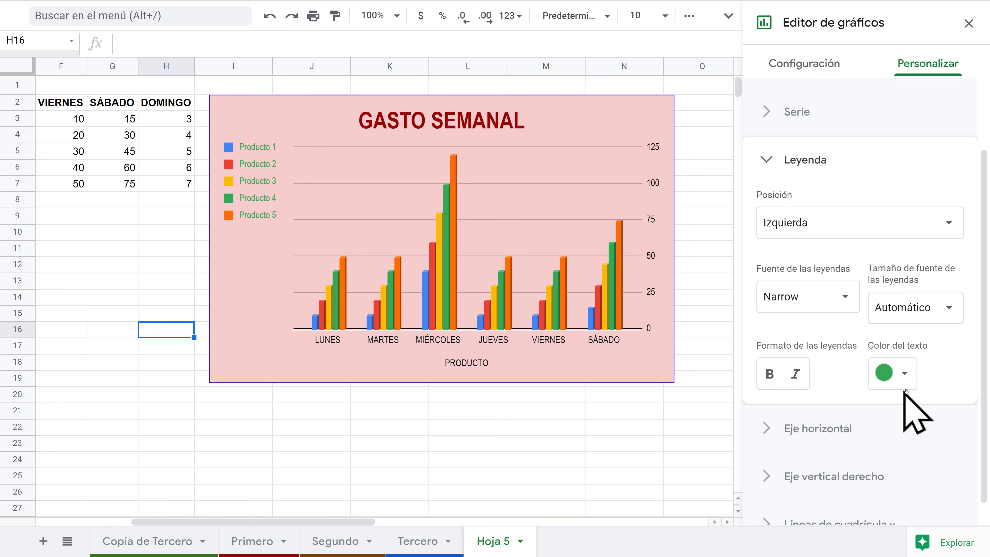
pyautogui.click(905, 376)
pyautogui.click(746, 288)
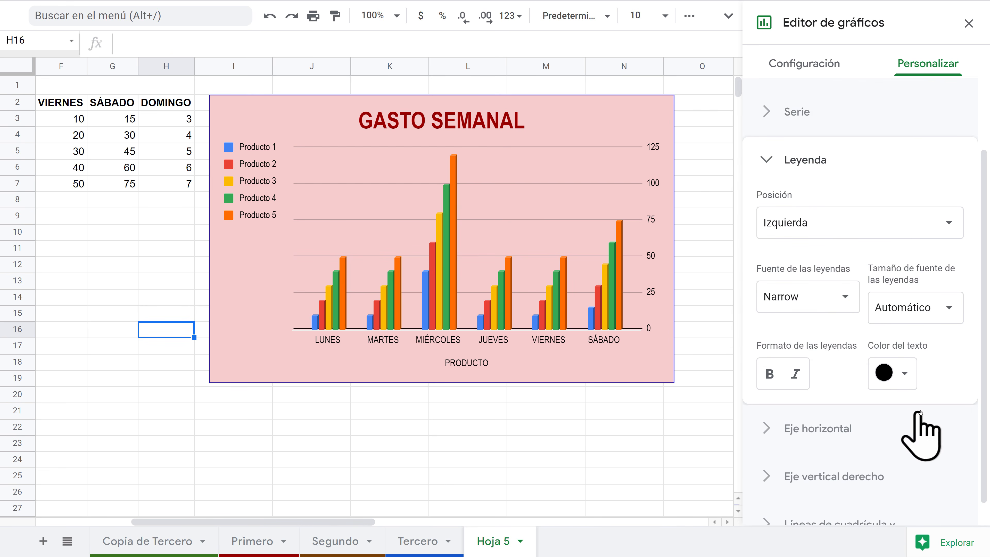
pyautogui.click(766, 159)
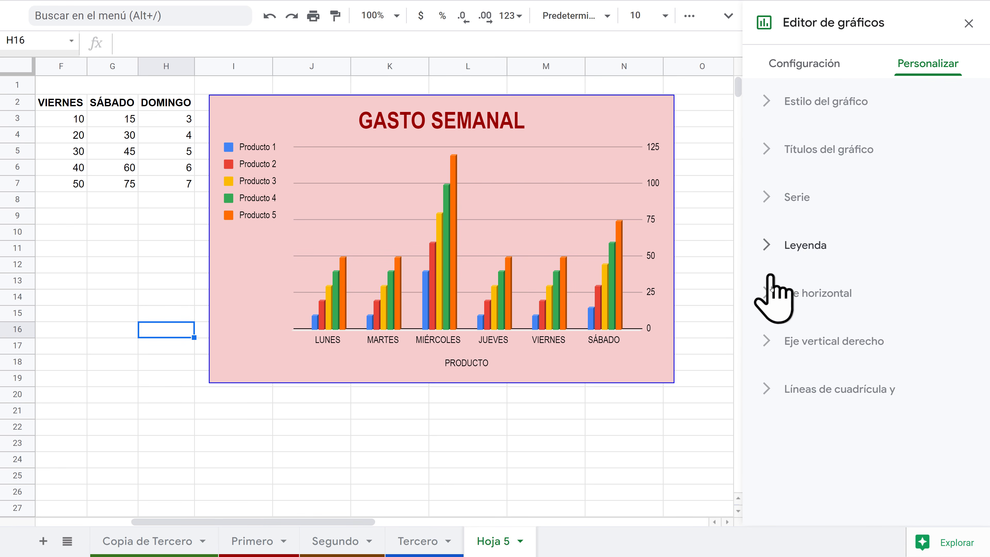
pyautogui.click(765, 295)
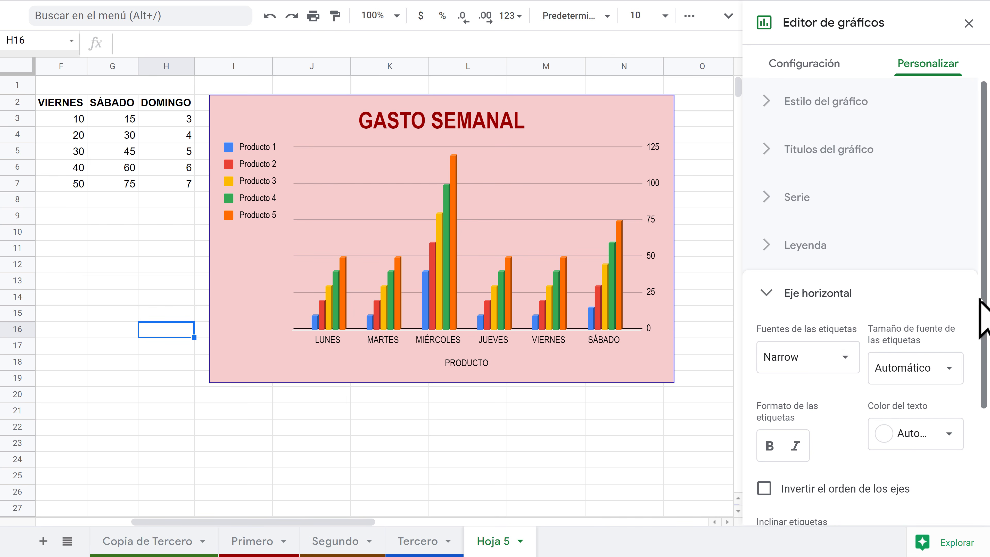
pyautogui.scroll(-3, 976, 308)
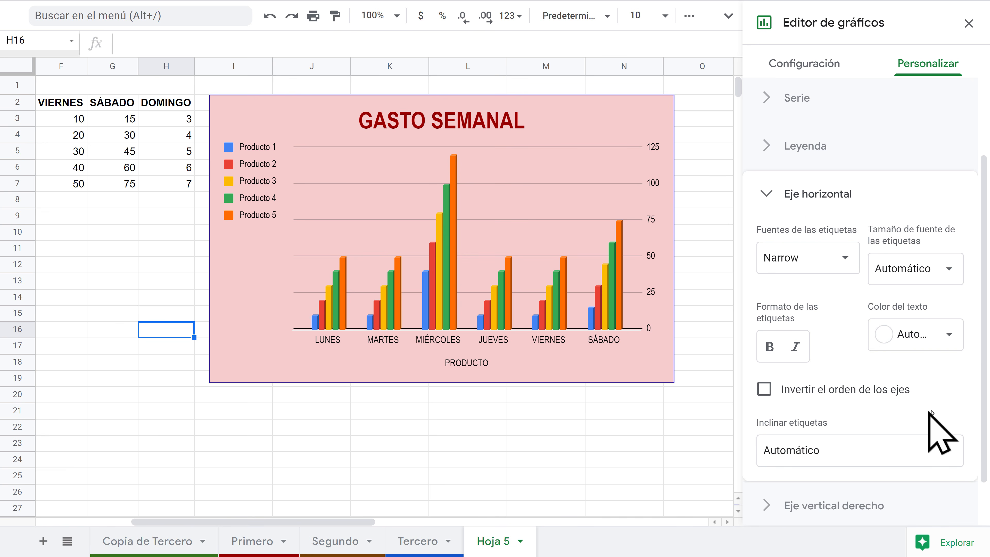
pyautogui.scroll(-2, 986, 394)
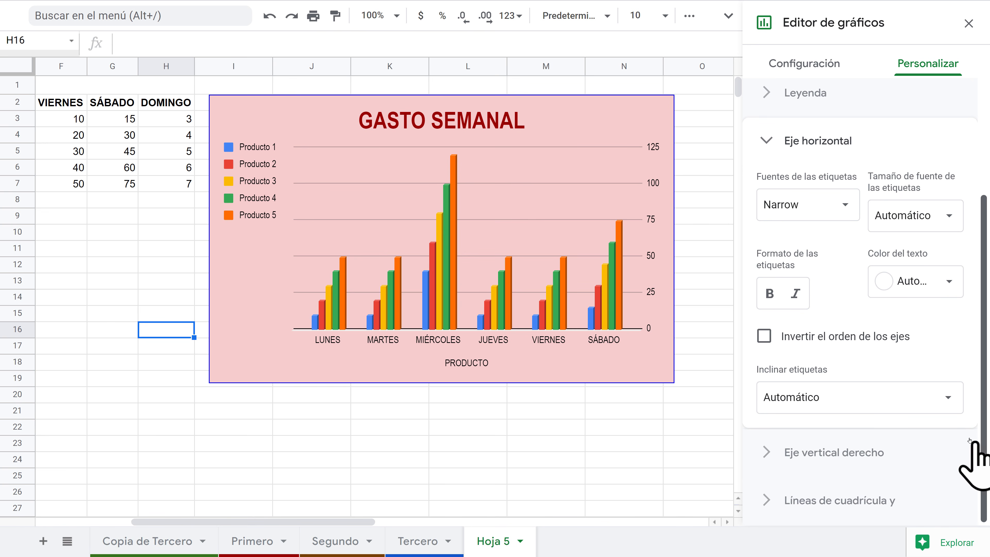
pyautogui.click(764, 335)
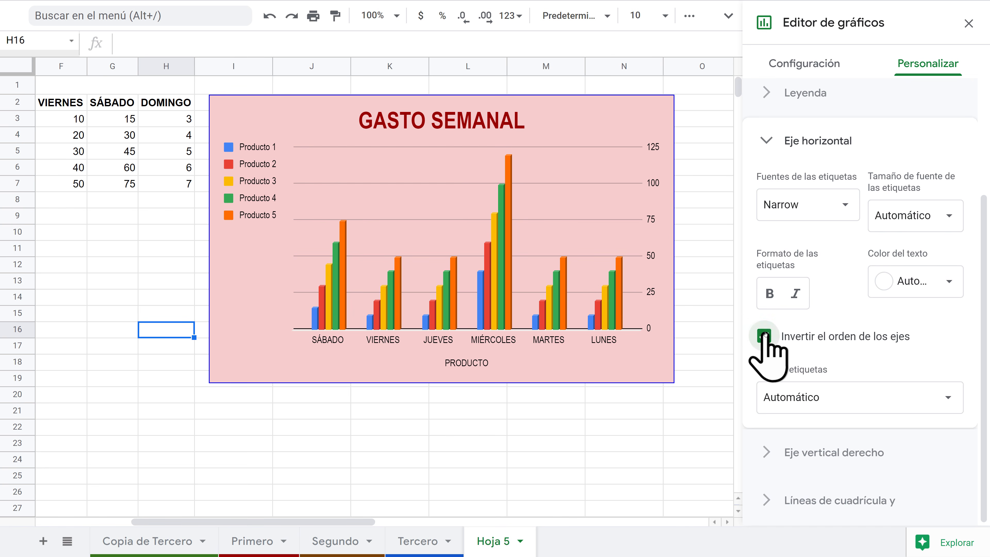
pyautogui.click(764, 336)
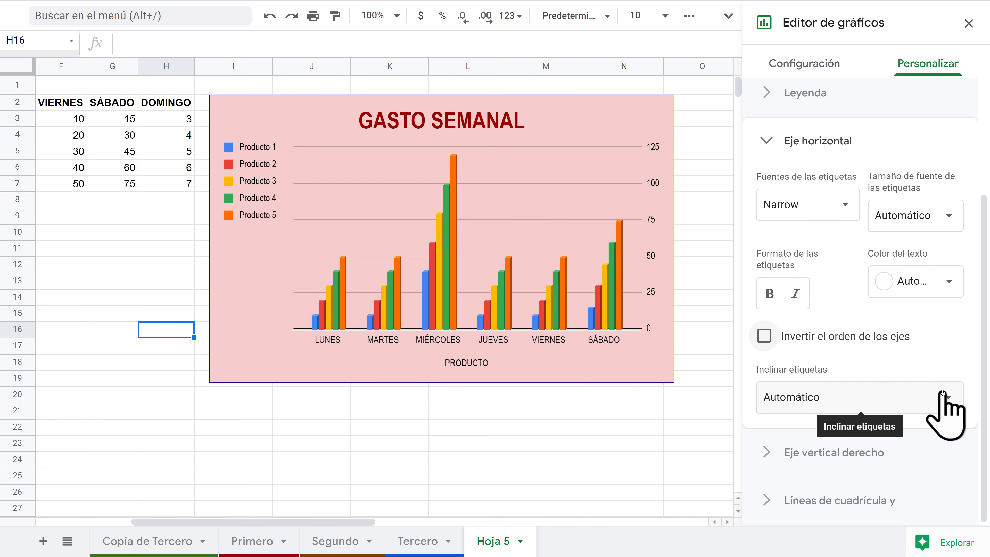
pyautogui.click(950, 397)
pyautogui.click(950, 397)
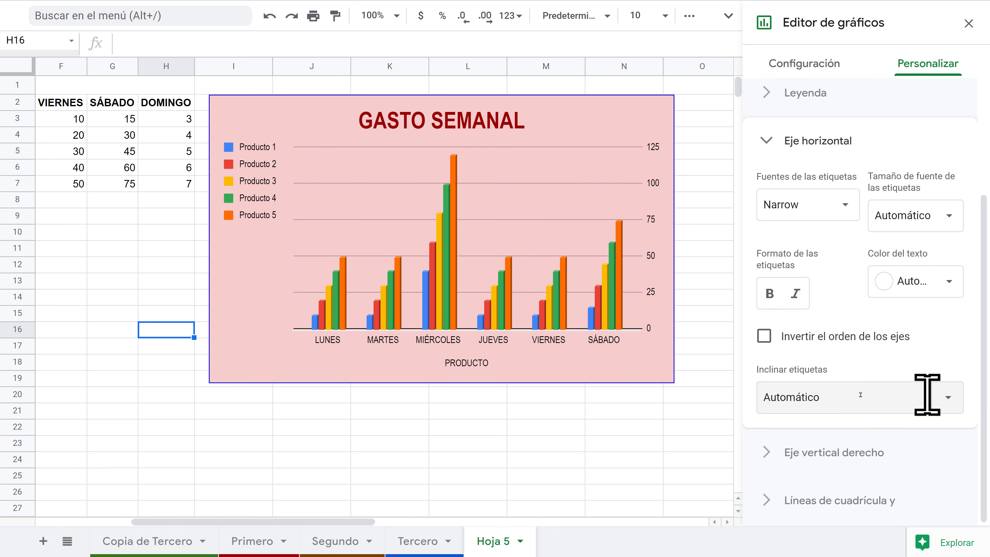
pyautogui.click(766, 142)
pyautogui.click(852, 297)
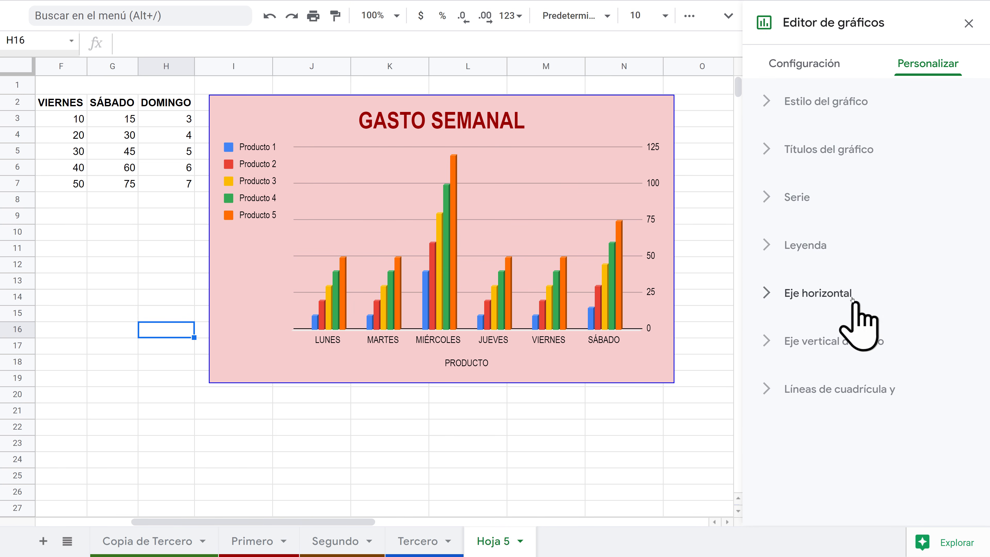
pyautogui.click(766, 342)
pyautogui.scroll(-7, 935, 398)
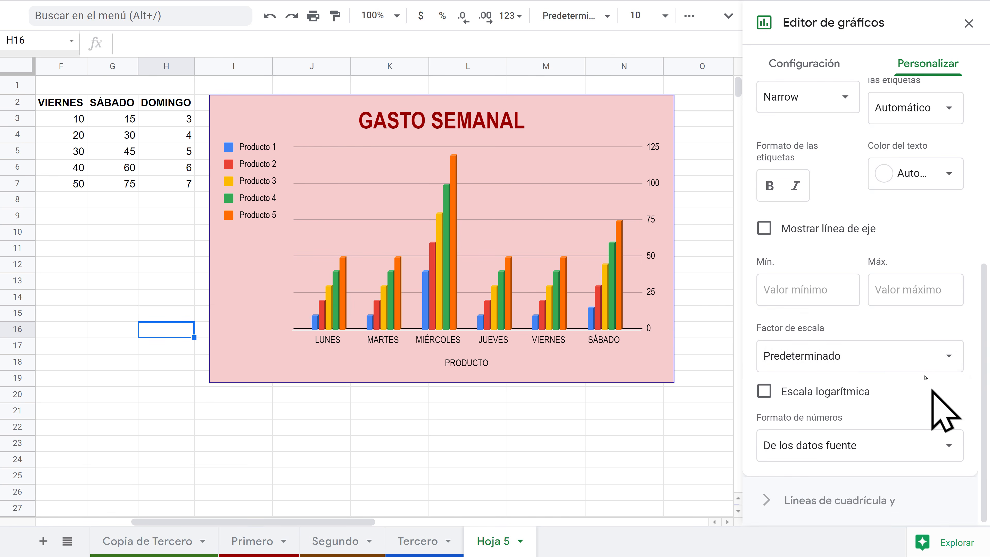
pyautogui.scroll(4, 928, 354)
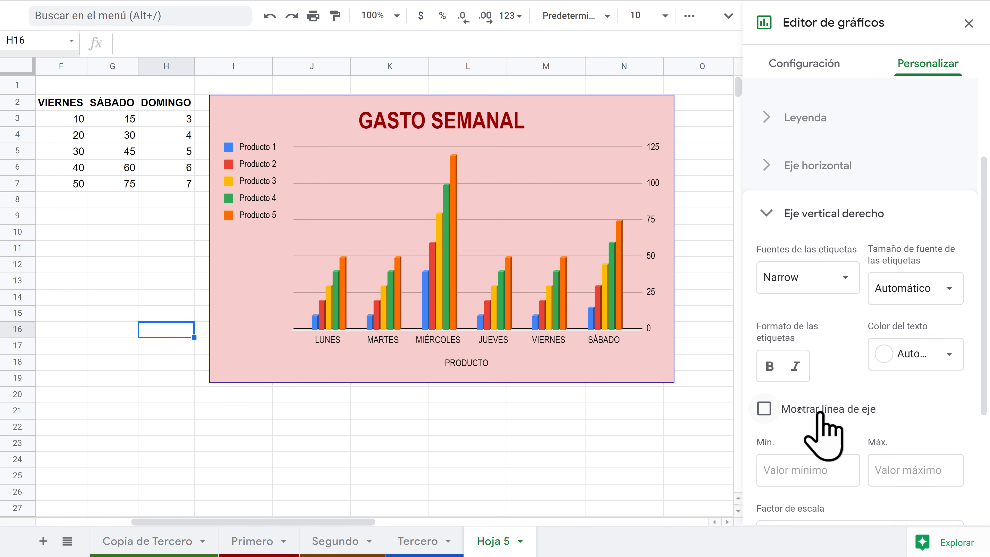
pyautogui.click(763, 409)
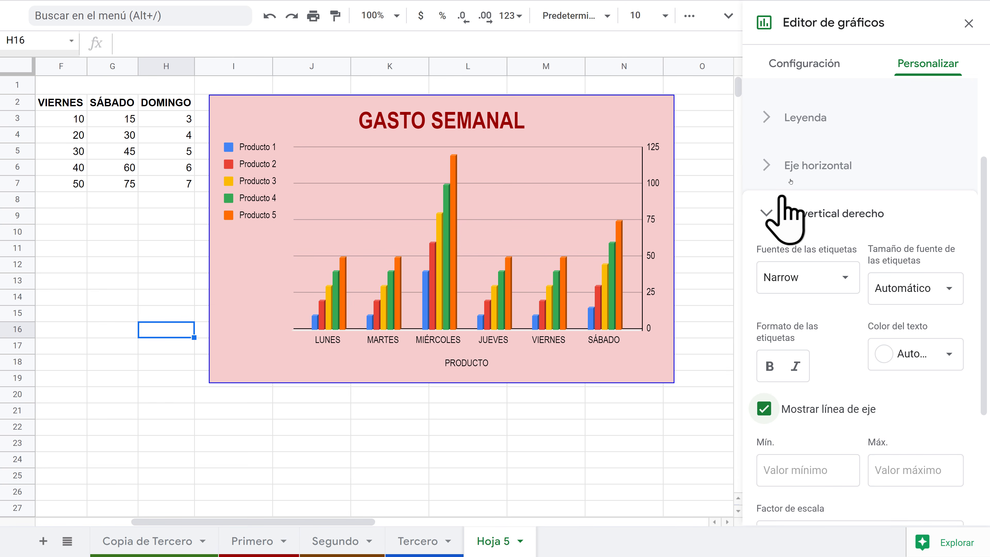
pyautogui.click(764, 168)
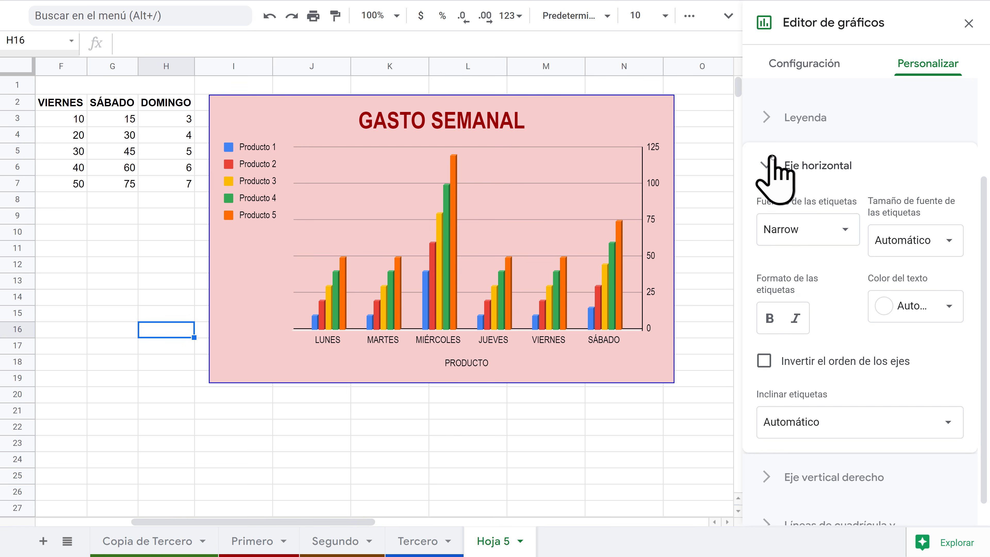
pyautogui.click(776, 166)
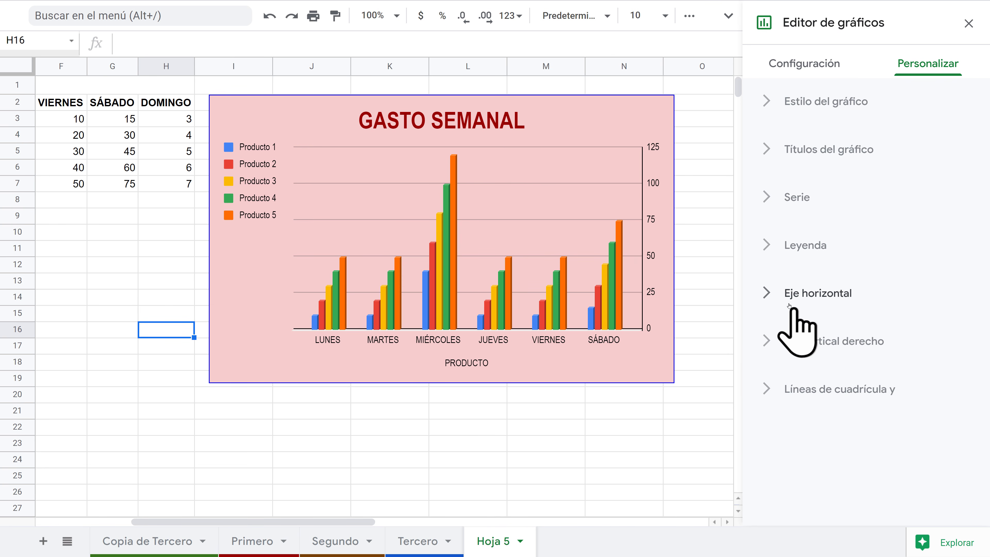
pyautogui.click(766, 343)
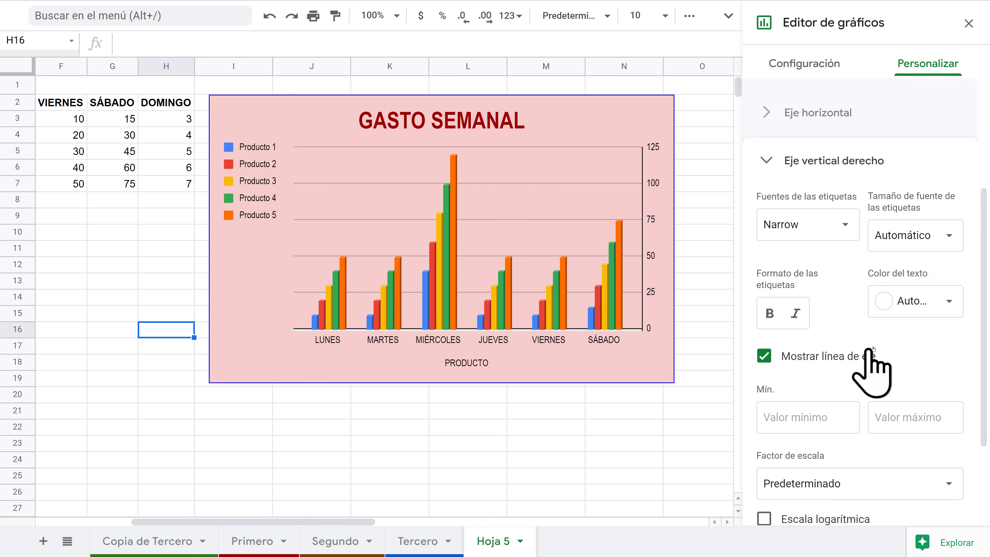
pyautogui.click(765, 356)
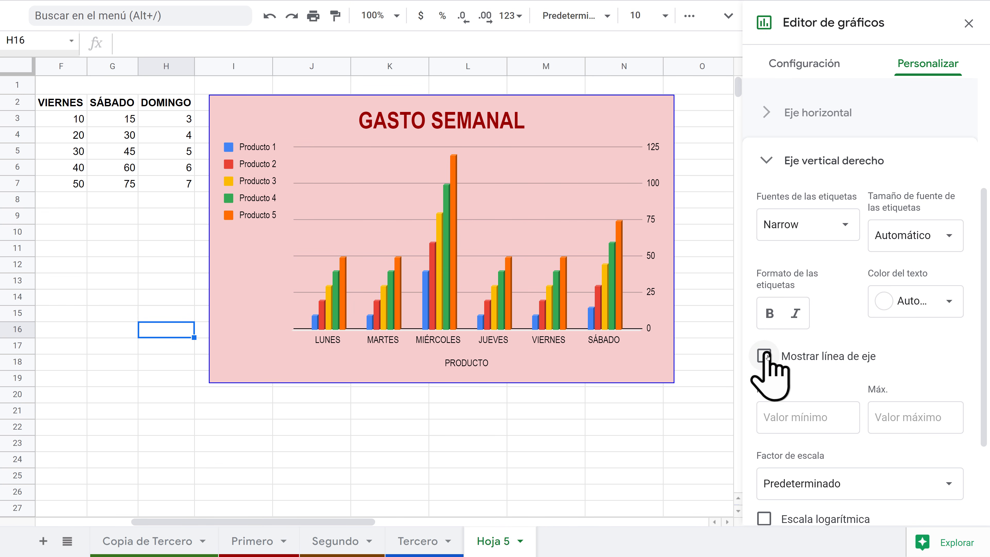
pyautogui.click(767, 162)
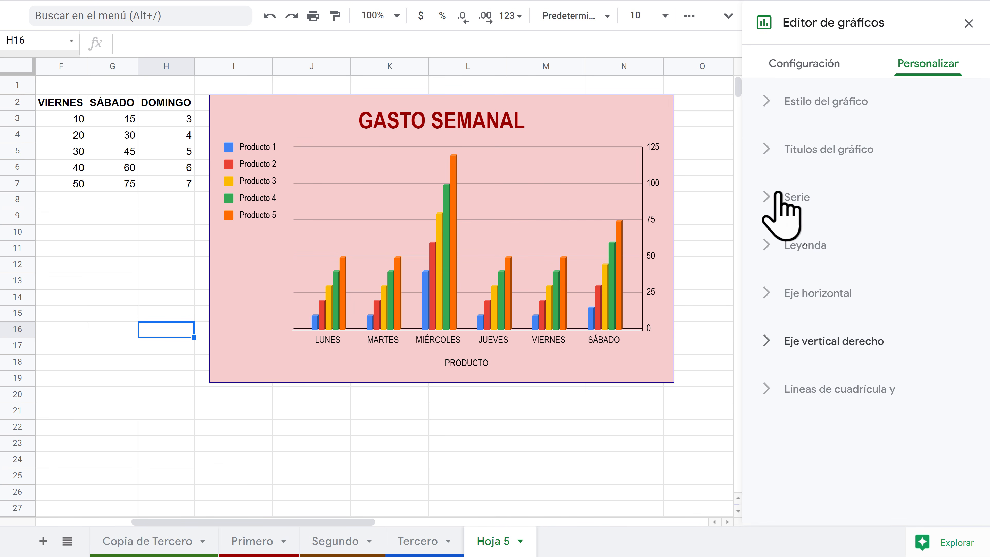
# Step: On the right vertical axis, keep major gridlines on and minor gridlines off
pyautogui.click(767, 389)
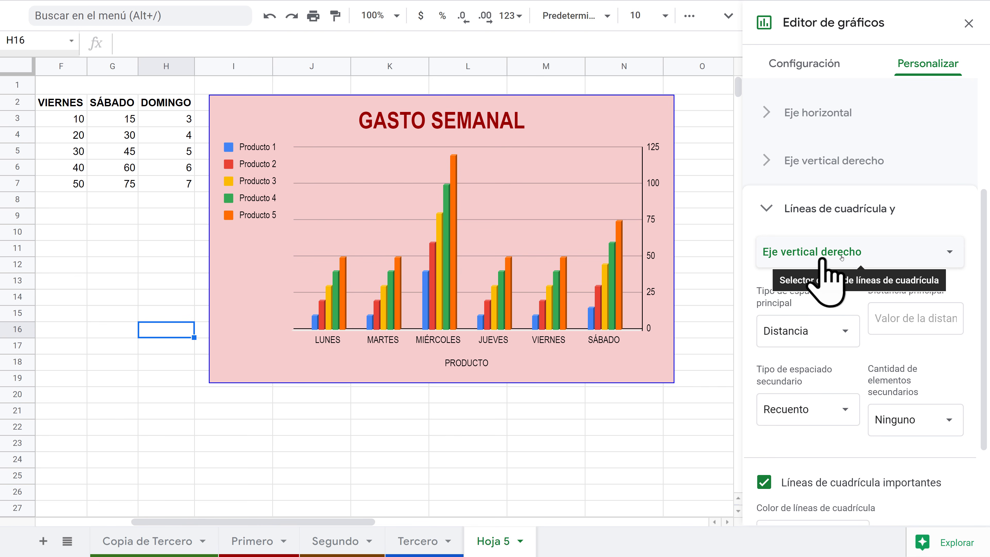
pyautogui.click(948, 252)
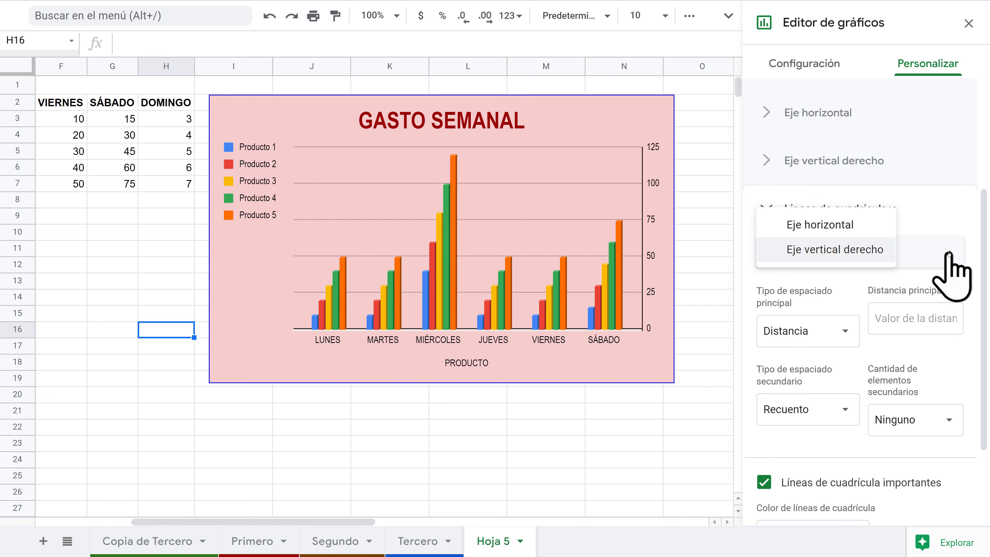
pyautogui.click(850, 227)
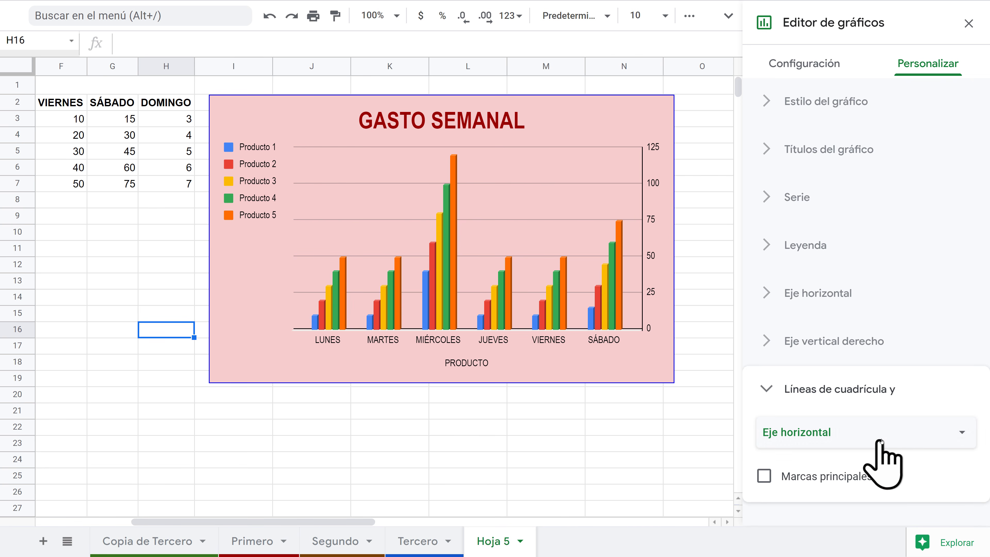
pyautogui.click(857, 440)
pyautogui.click(853, 455)
pyautogui.scroll(-5, 884, 470)
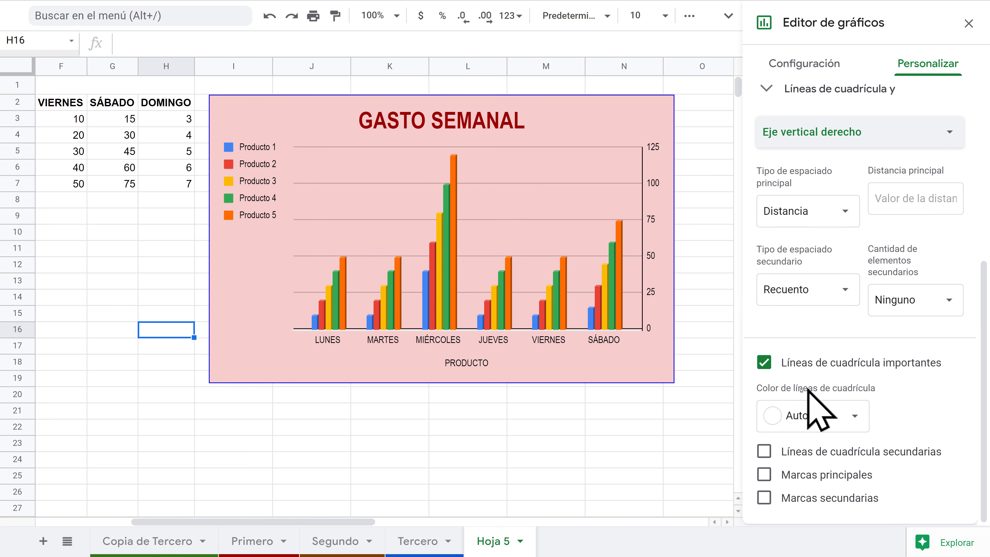
pyautogui.click(765, 367)
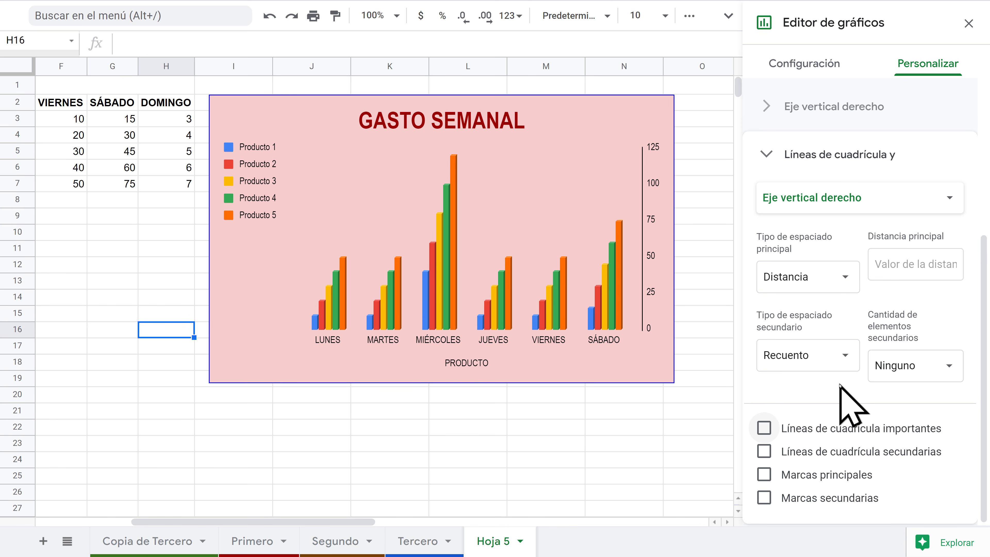
pyautogui.click(764, 428)
pyautogui.scroll(-1, 860, 351)
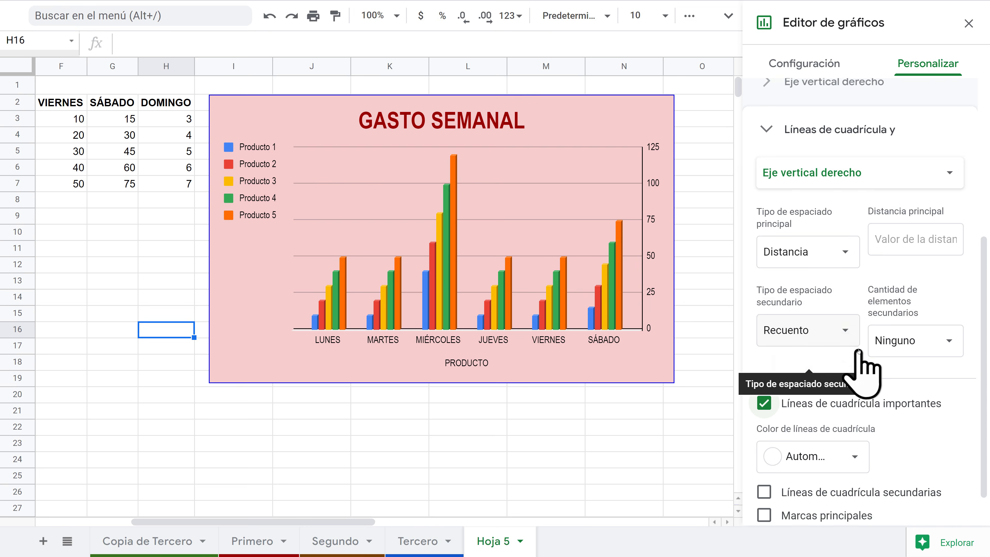
pyautogui.scroll(-1, 859, 351)
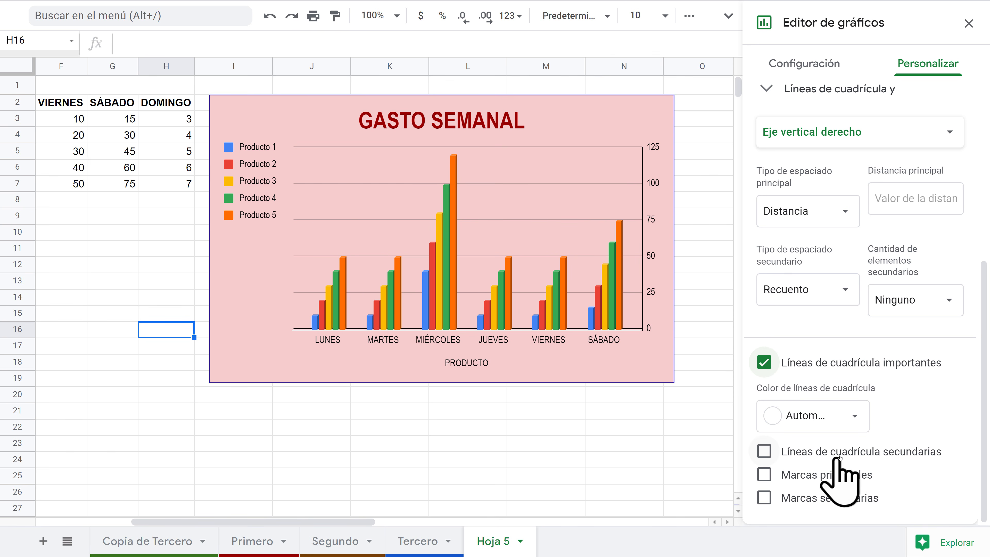
pyautogui.click(764, 451)
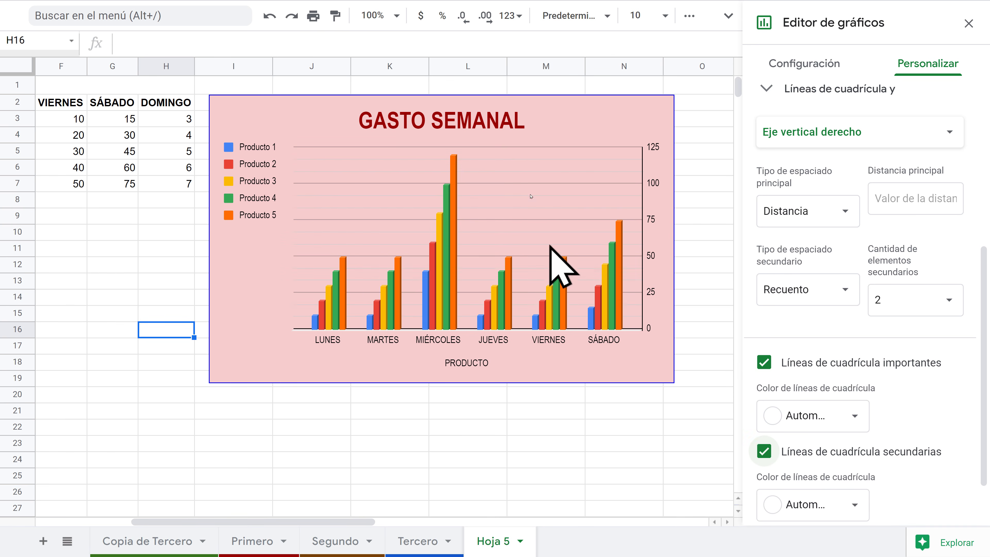
pyautogui.scroll(-2, 857, 390)
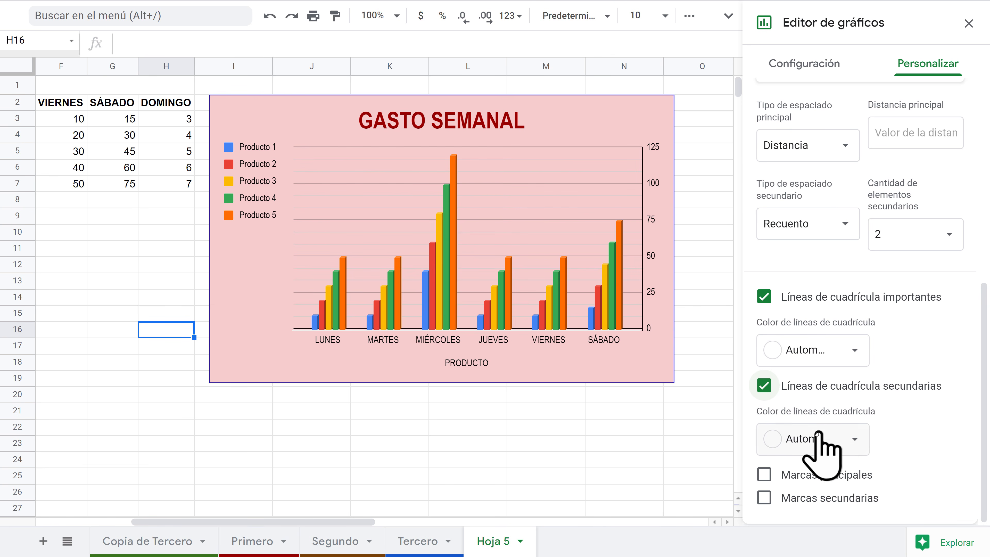
pyautogui.click(764, 386)
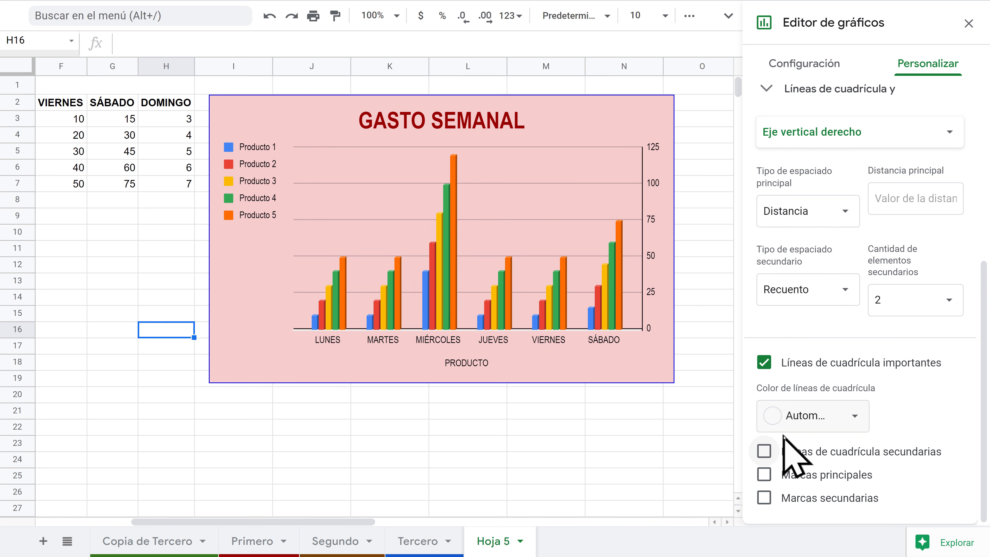
# Step: Colour the gridlines grey and leave major and minor tick marks off
pyautogui.click(852, 418)
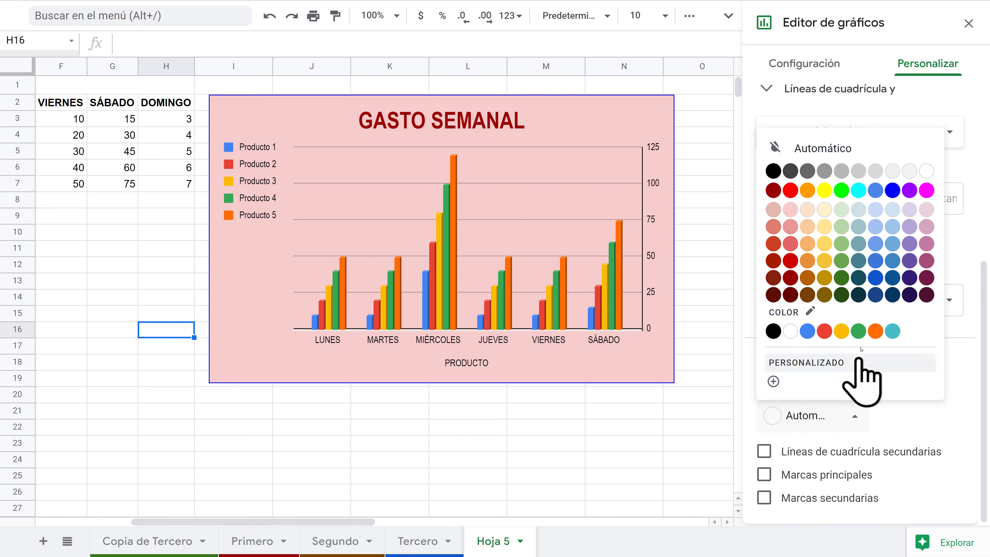
pyautogui.click(893, 331)
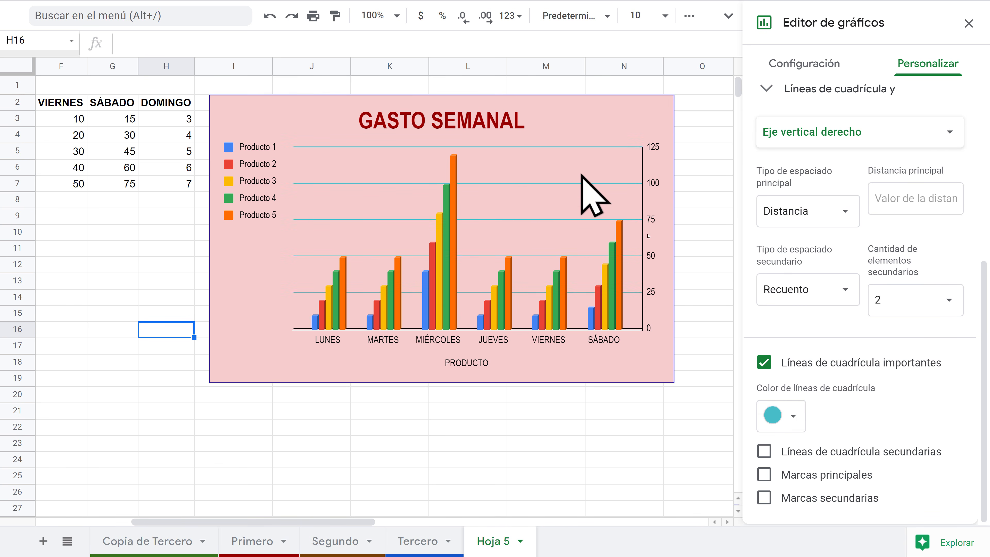
pyautogui.click(787, 416)
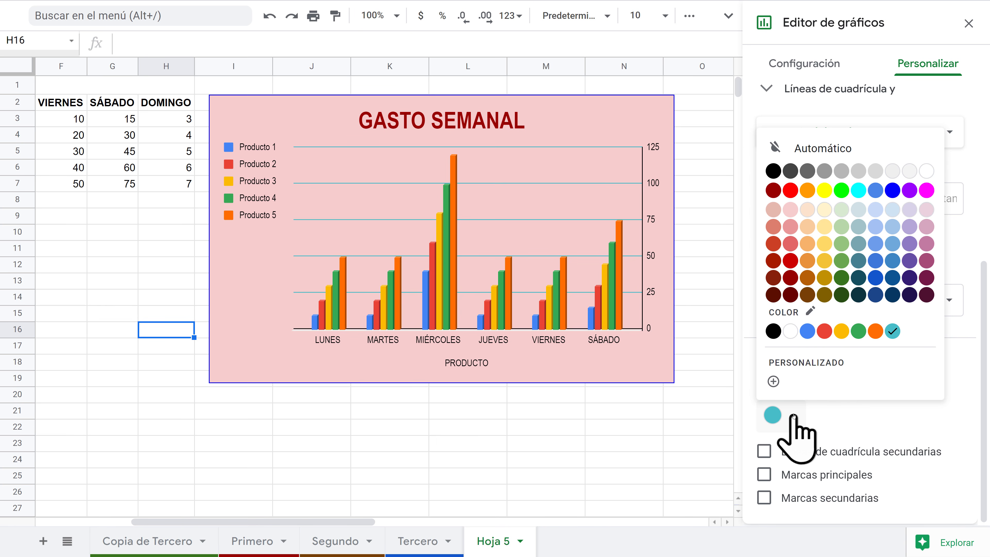
pyautogui.click(825, 171)
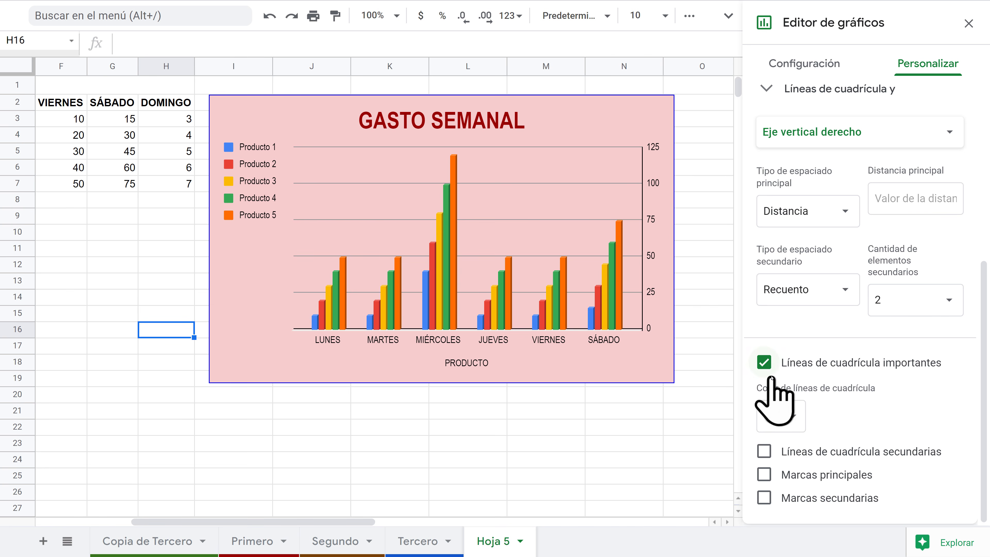
pyautogui.click(764, 474)
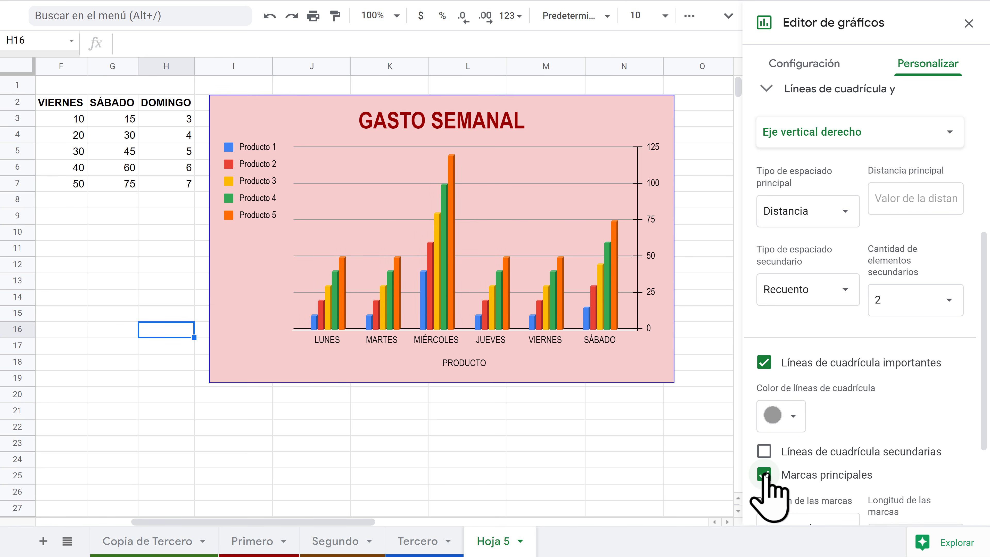
pyautogui.click(764, 474)
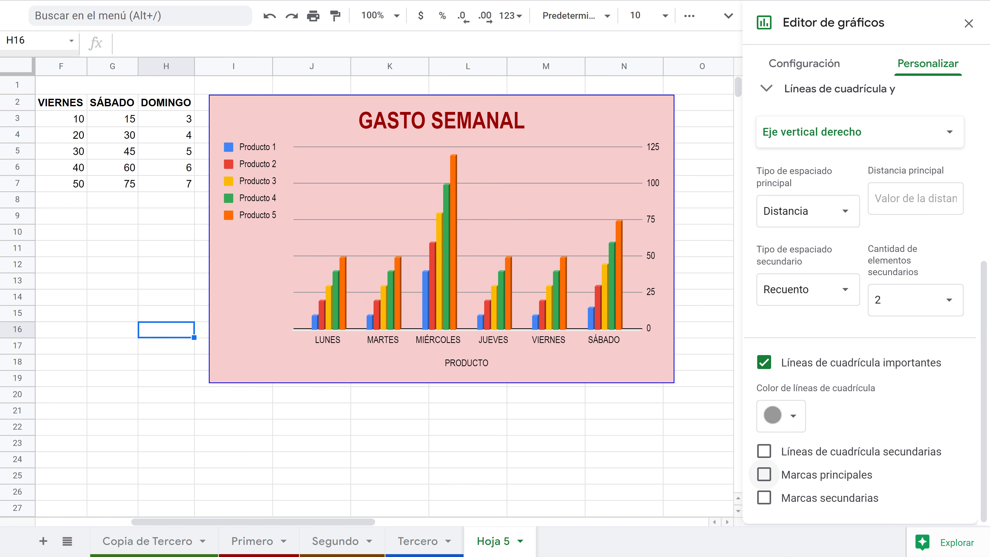
pyautogui.click(764, 497)
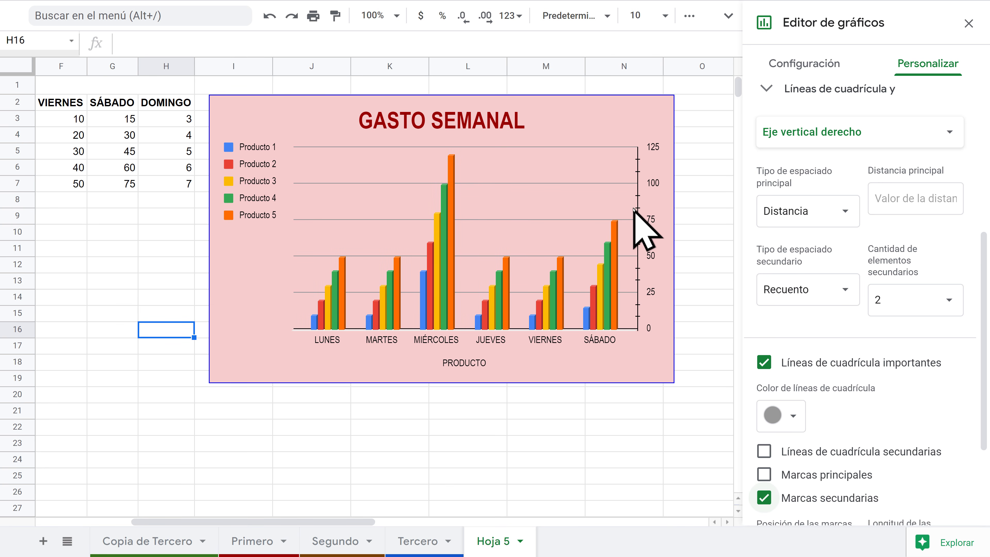
pyautogui.scroll(-4, 811, 364)
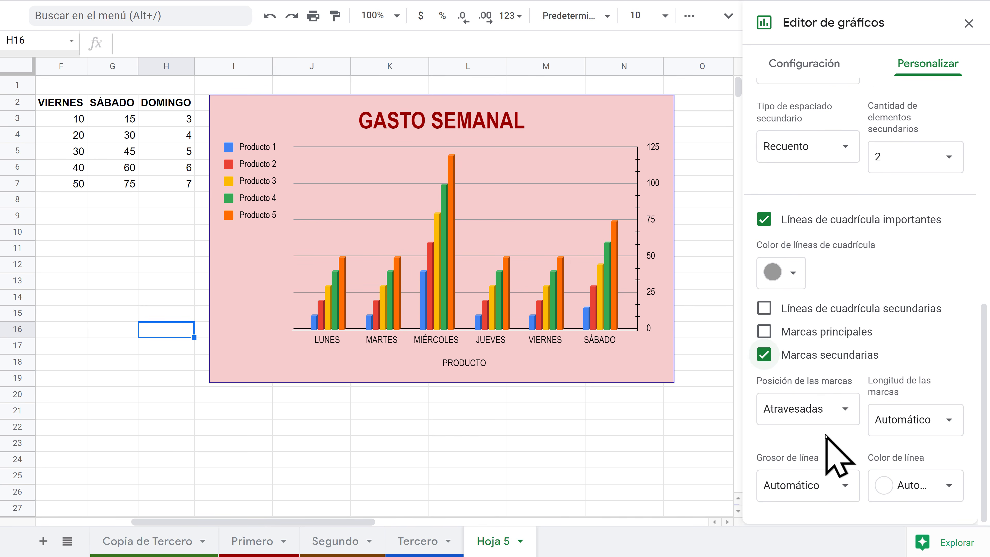
pyautogui.click(764, 354)
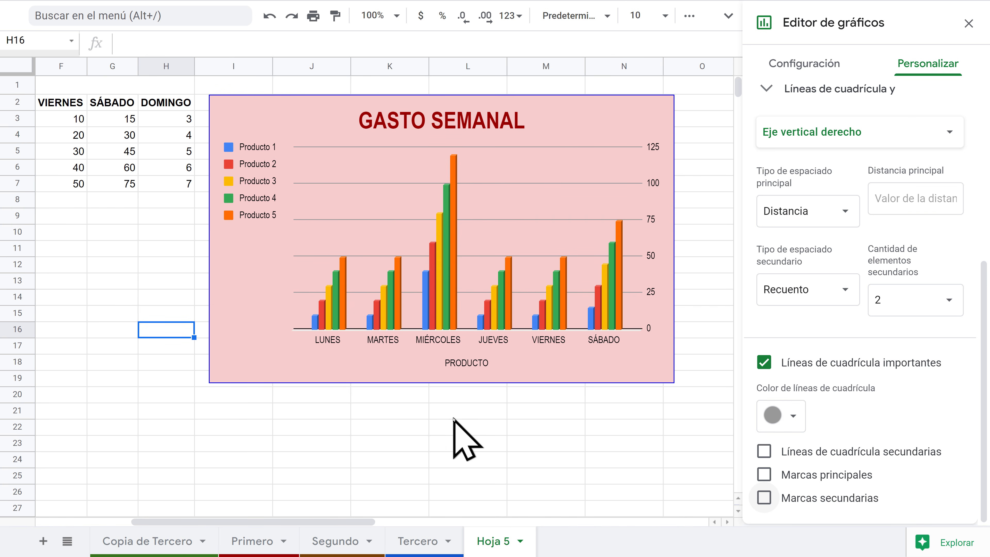
pyautogui.click(504, 212)
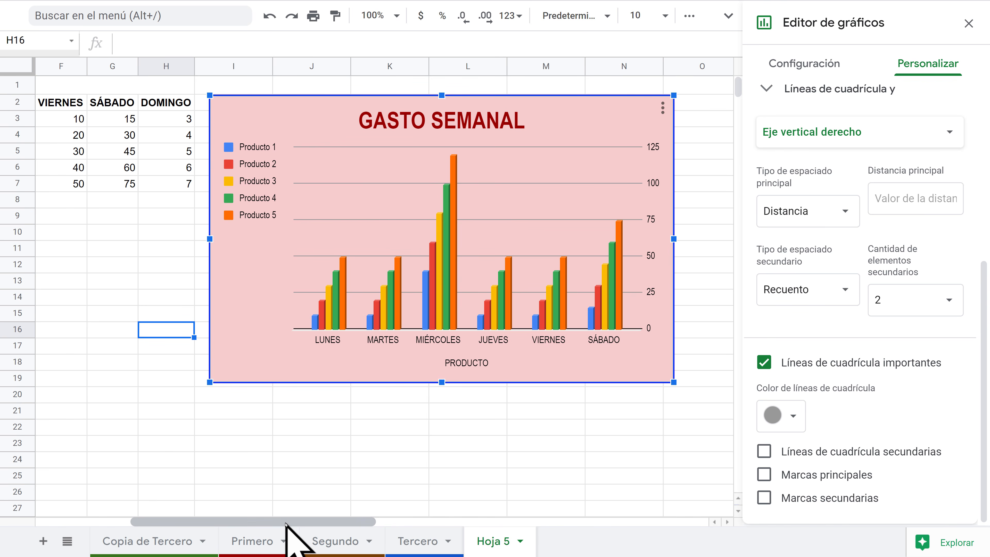
# Step: Move the existing chart down and to the right, clear of the table
pyautogui.moveTo(298, 522); pyautogui.dragTo(188, 522)
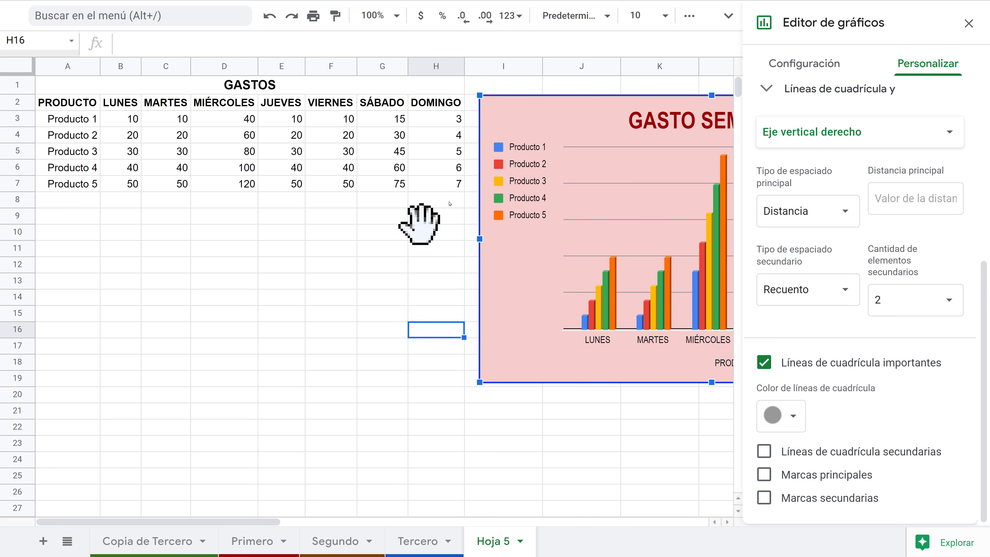
pyautogui.click(427, 232)
pyautogui.click(610, 138)
pyautogui.moveTo(608, 132); pyautogui.dragTo(748, 223)
# Step: Enter the heading TOTAL in cell I2
pyautogui.click(501, 105)
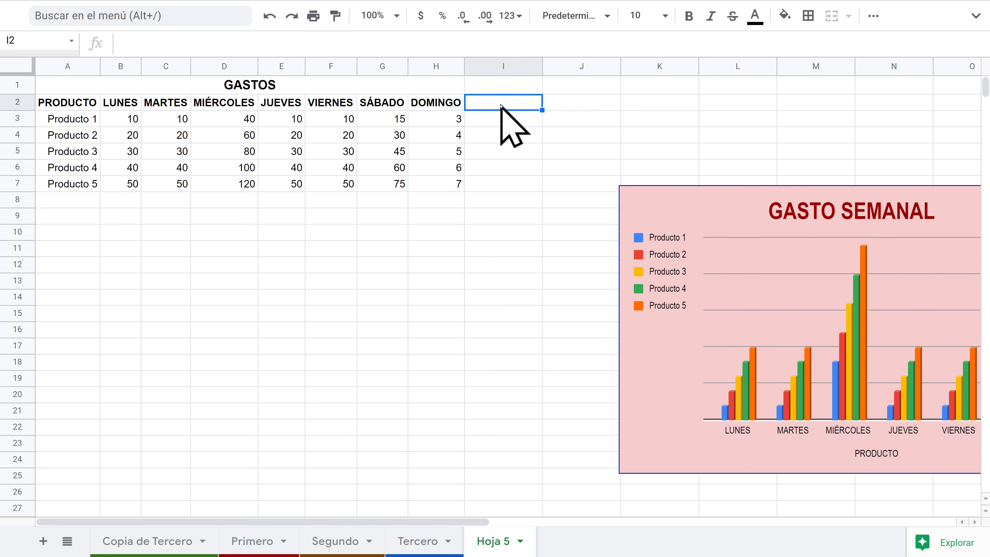
pyautogui.write('to')
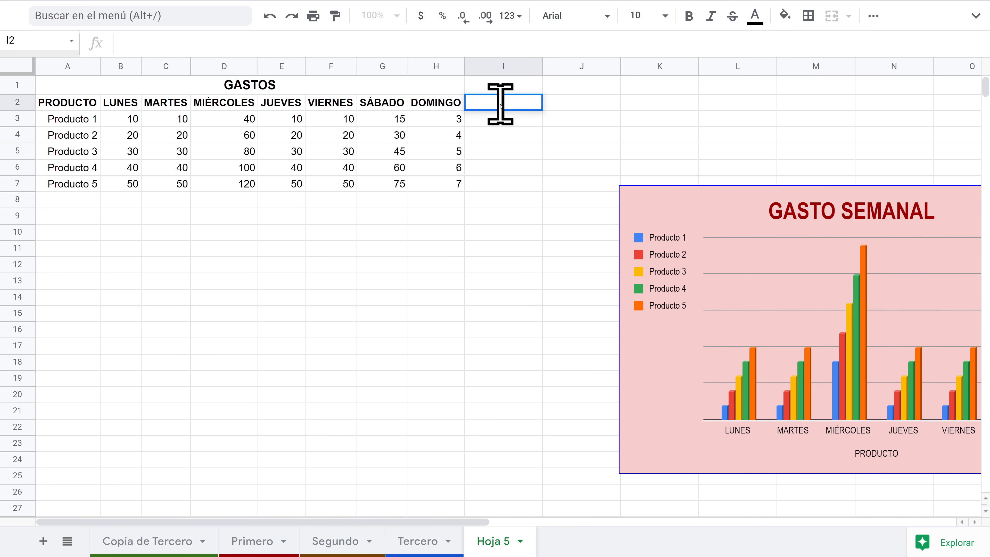
pyautogui.write('TAL')
pyautogui.press('Return')
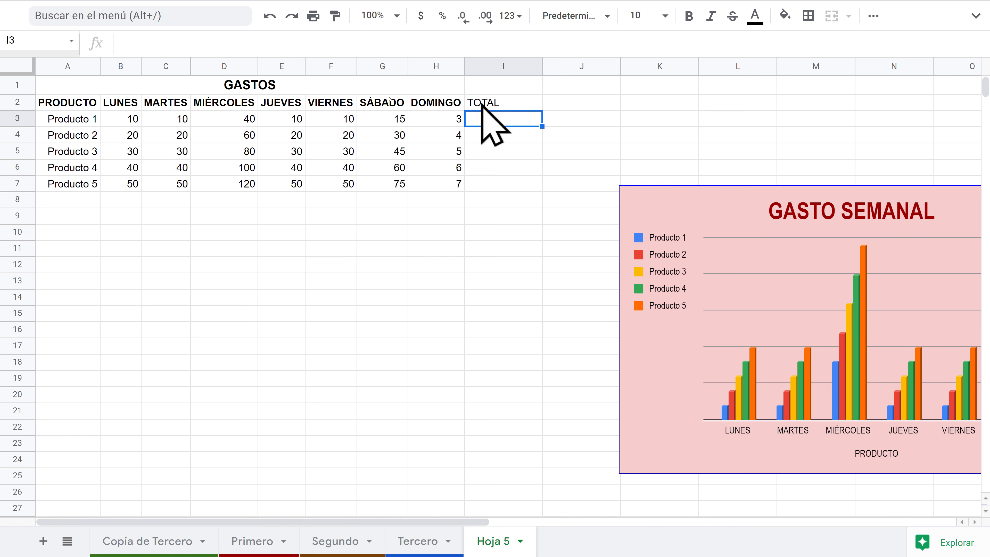
# Step: Sum B3:H3 into I3 and accept suggested totals for I4:I7 (98 to 402)
pyautogui.moveTo(119, 121); pyautogui.dragTo(457, 122)
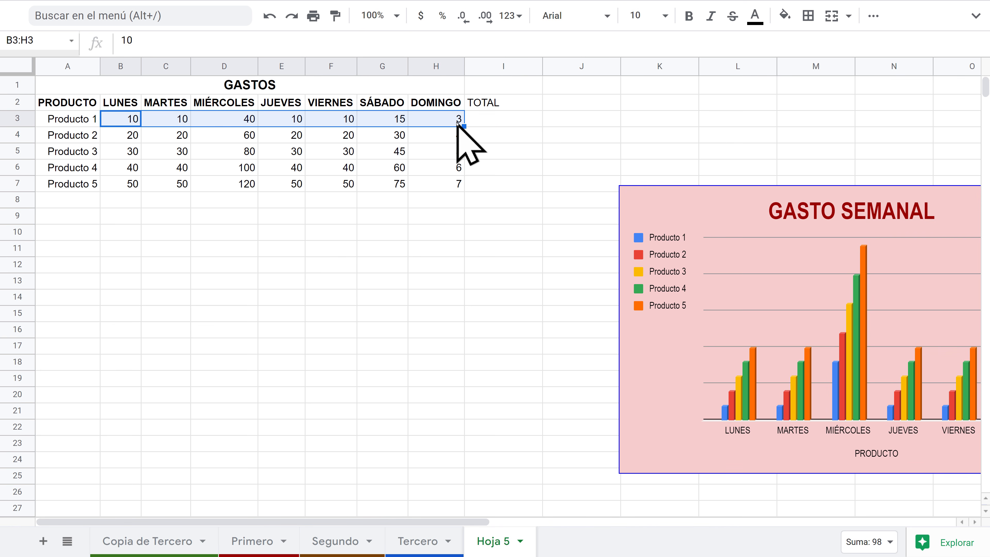
pyautogui.click(873, 16)
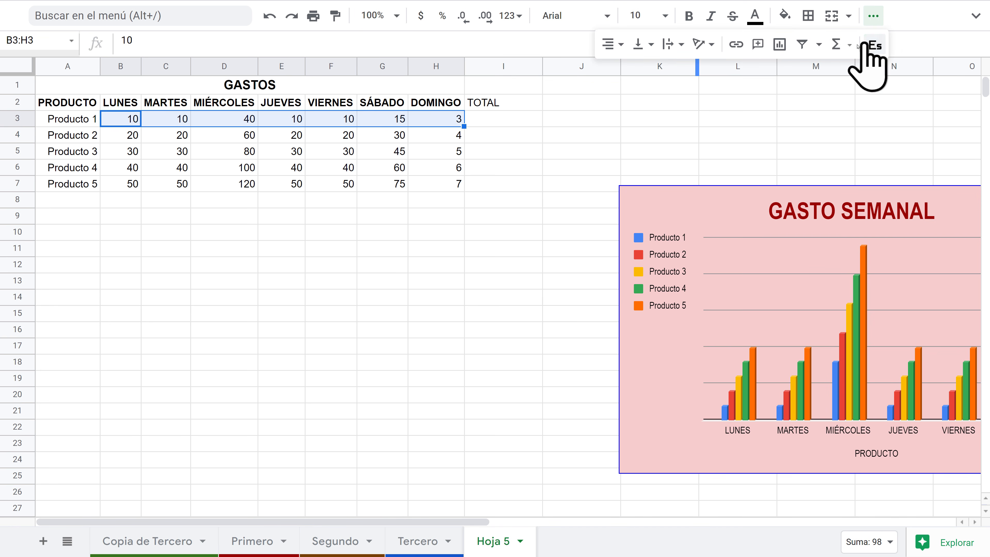
pyautogui.click(838, 45)
pyautogui.click(857, 80)
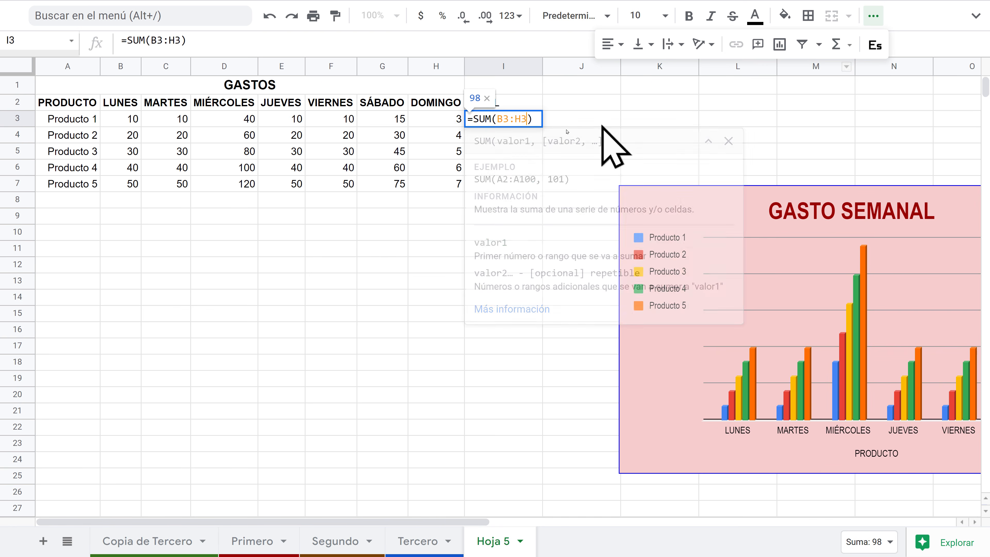
pyautogui.press('Return')
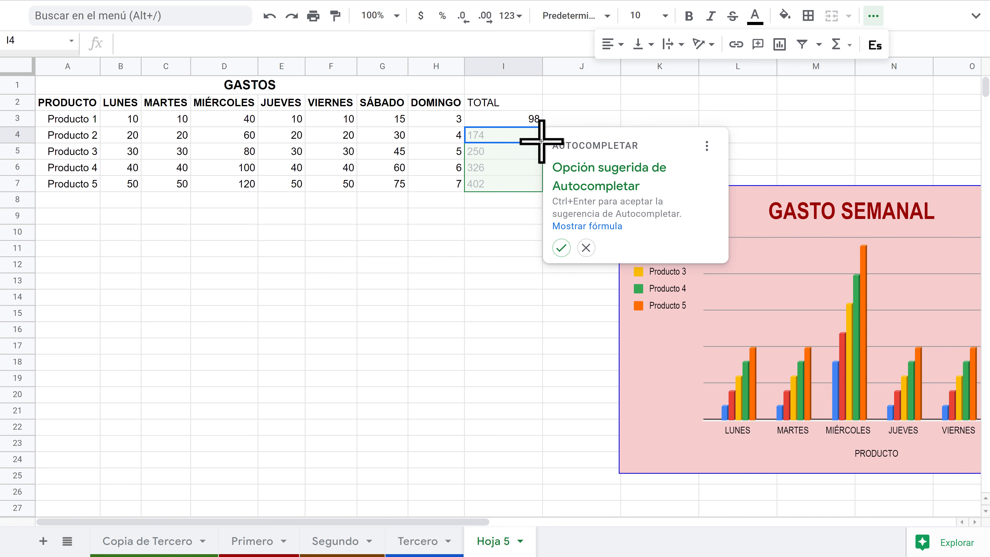
pyautogui.press('Escape')
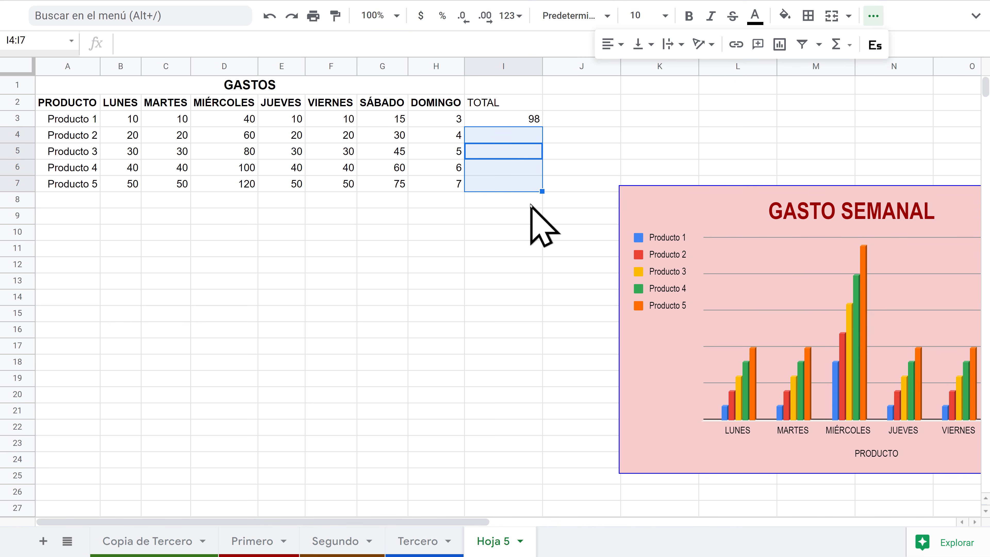
pyautogui.click(529, 121)
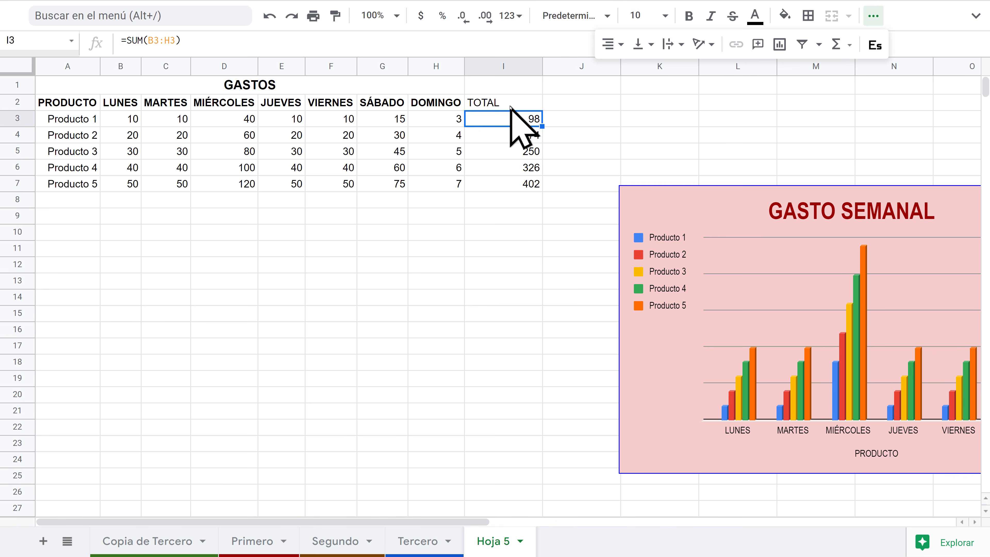
# Step: Make the TOTAL header in I2 bold
pyautogui.click(522, 102)
pyautogui.click(688, 16)
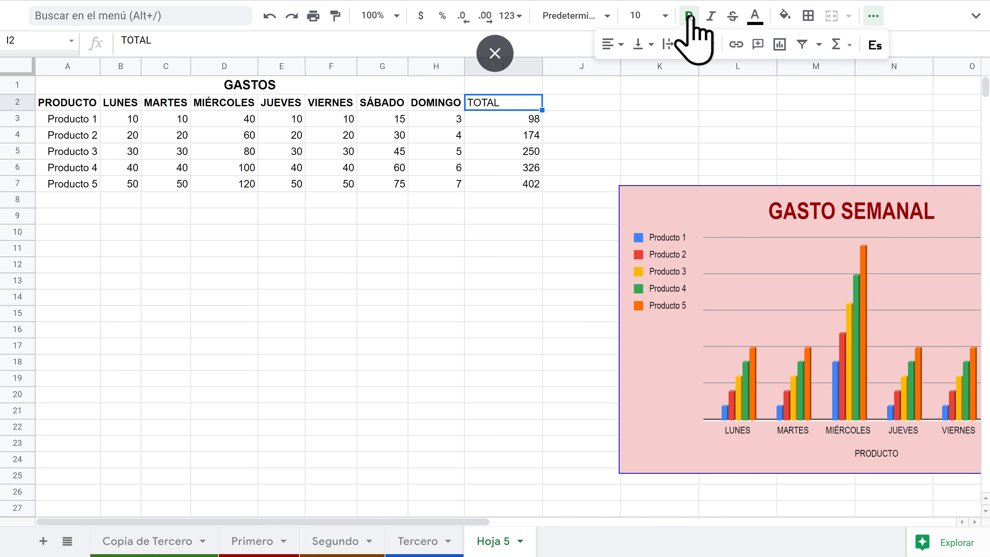
pyautogui.click(873, 15)
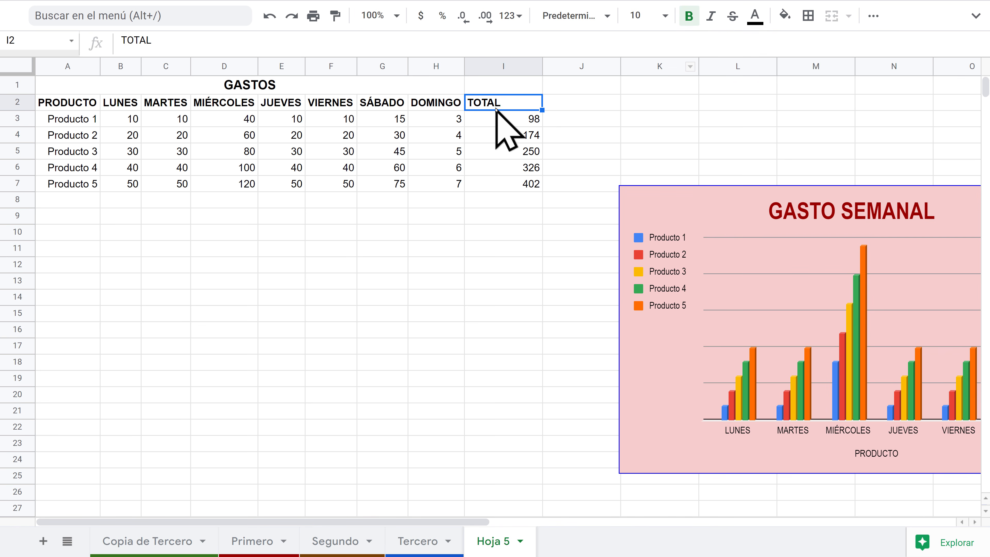
pyautogui.click(521, 121)
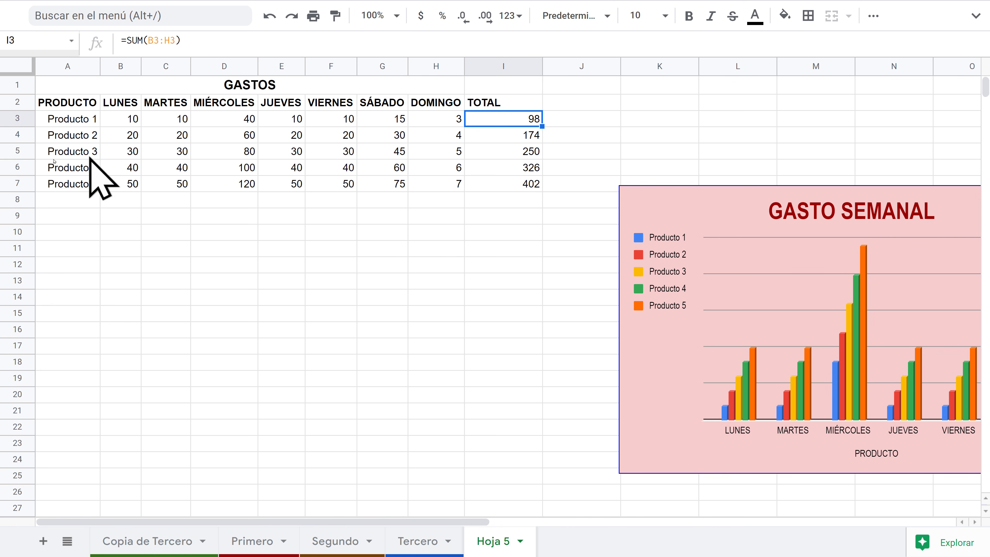
# Step: Chart product names A3:A7 against totals I3:I7 as a pie chart (Gráfico circular)
pyautogui.moveTo(73, 124); pyautogui.dragTo(72, 178)
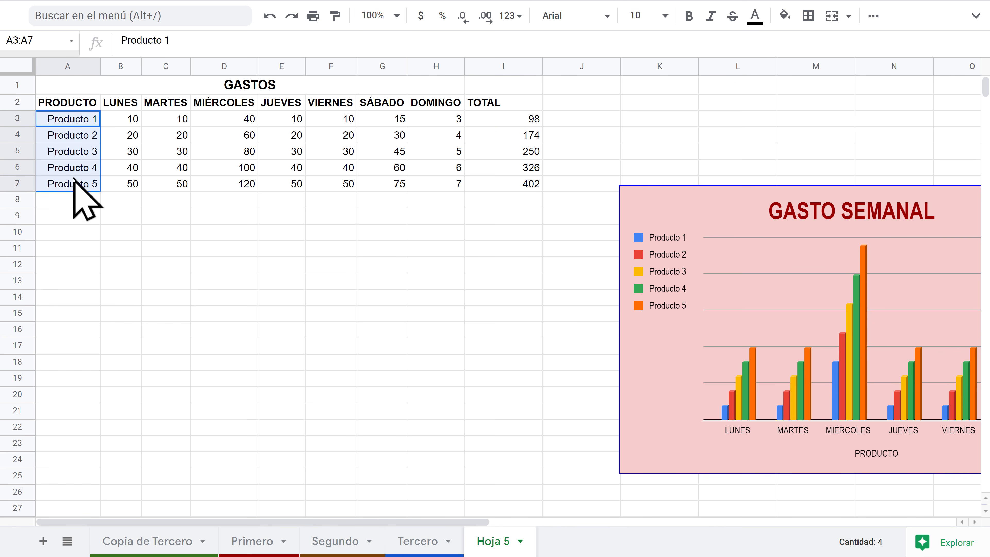
pyautogui.moveTo(508, 118); pyautogui.dragTo(509, 184)
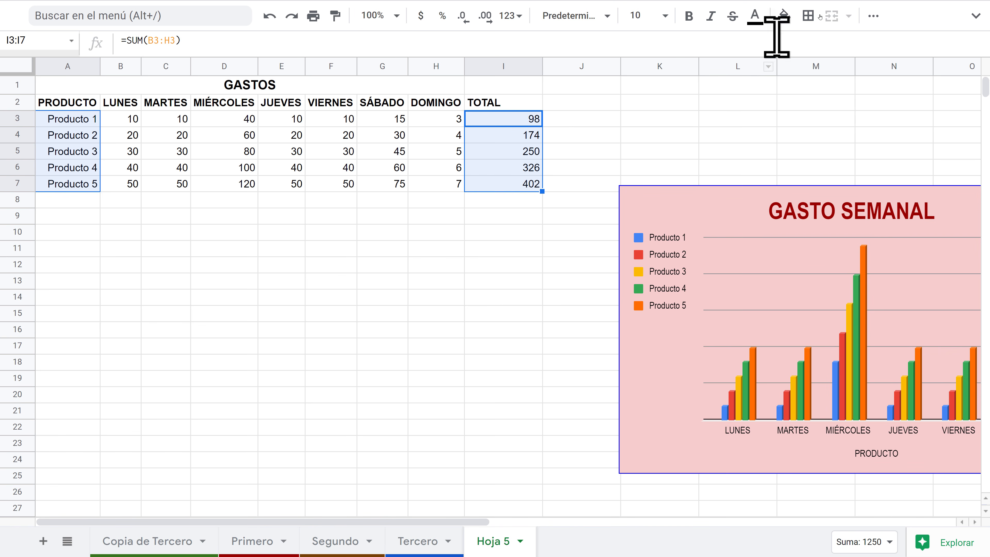
pyautogui.click(873, 16)
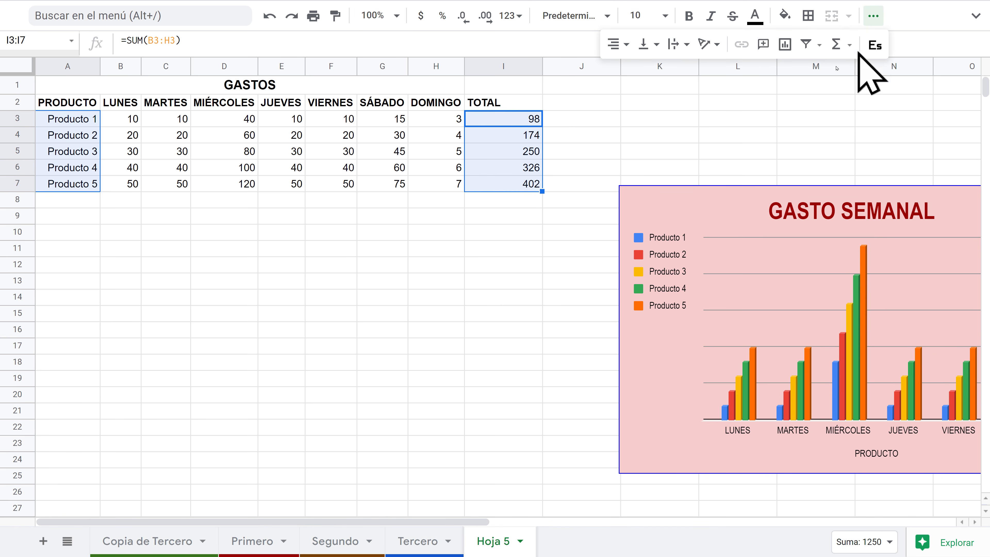
pyautogui.click(784, 45)
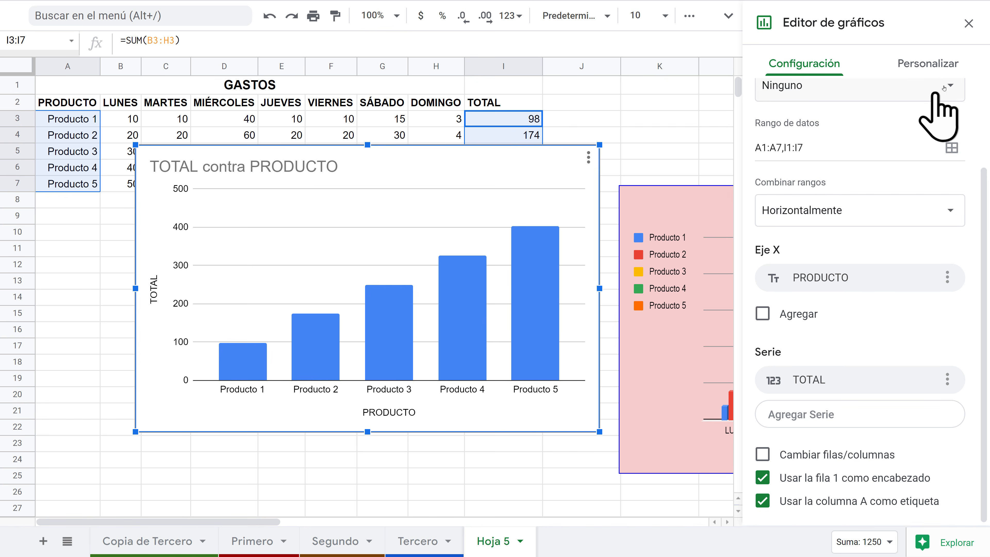
pyautogui.scroll(4, 908, 218)
pyautogui.click(910, 124)
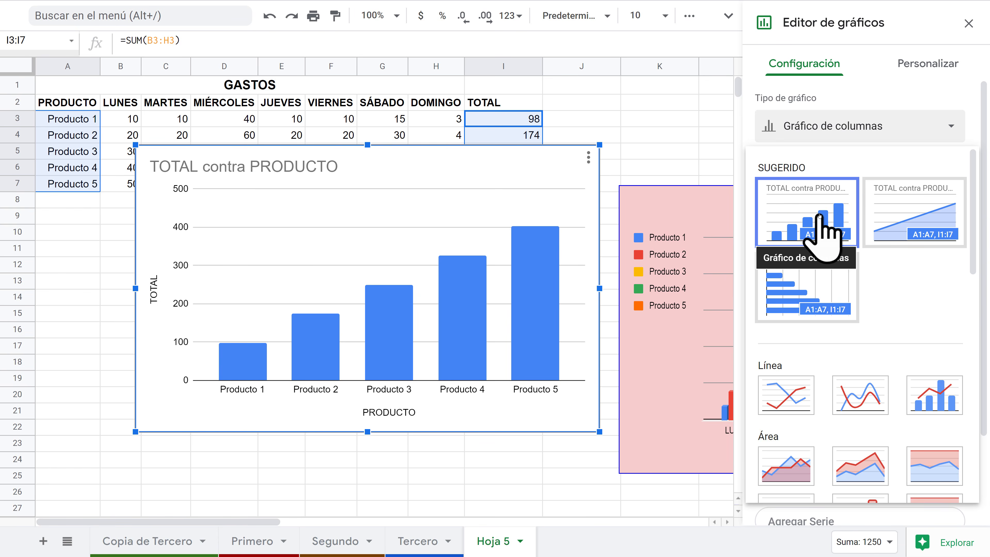
pyautogui.scroll(-8, 820, 218)
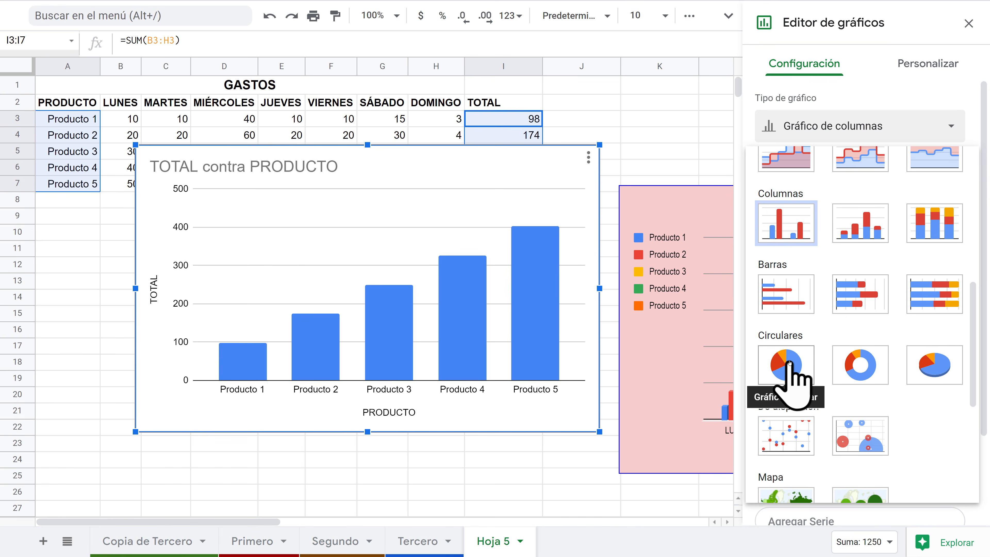
pyautogui.click(789, 364)
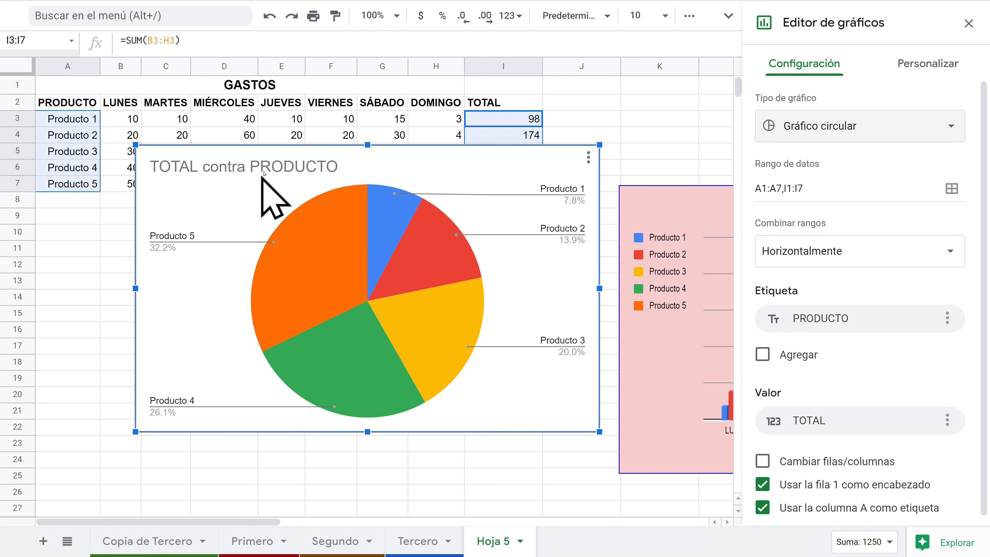
pyautogui.click(969, 23)
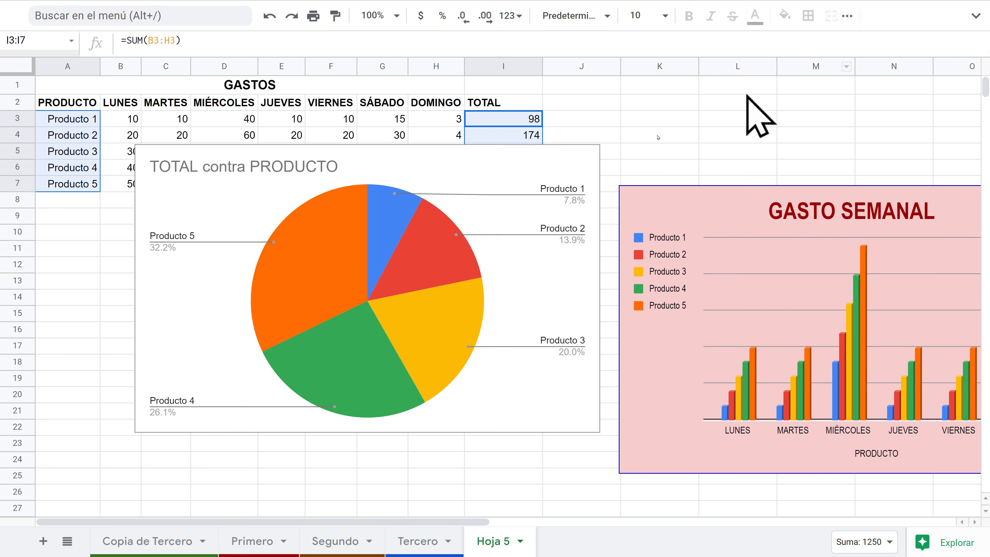
# Step: Drag the pie chart below the data table
pyautogui.moveTo(394, 196)
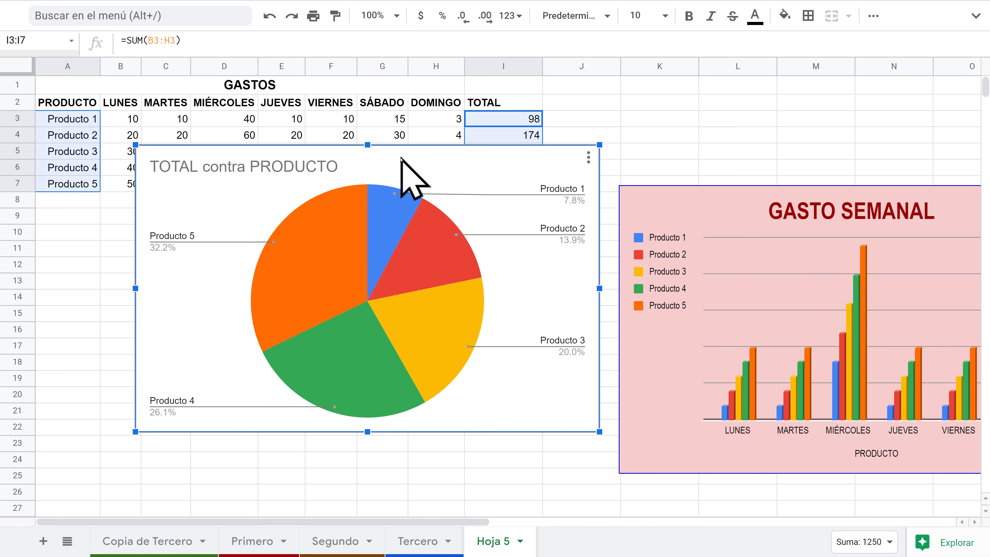
pyautogui.moveTo(409, 166); pyautogui.dragTo(370, 225)
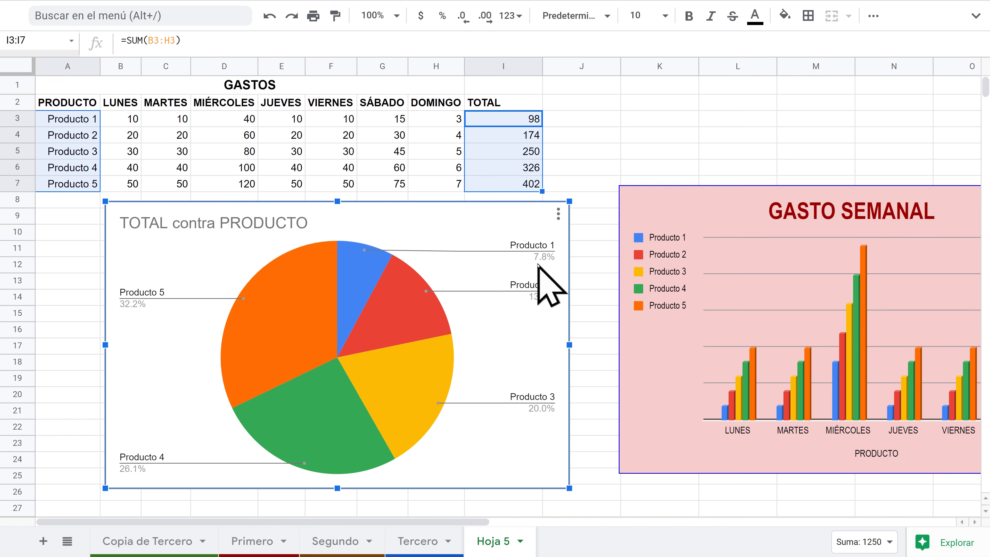
pyautogui.moveTo(362, 281)
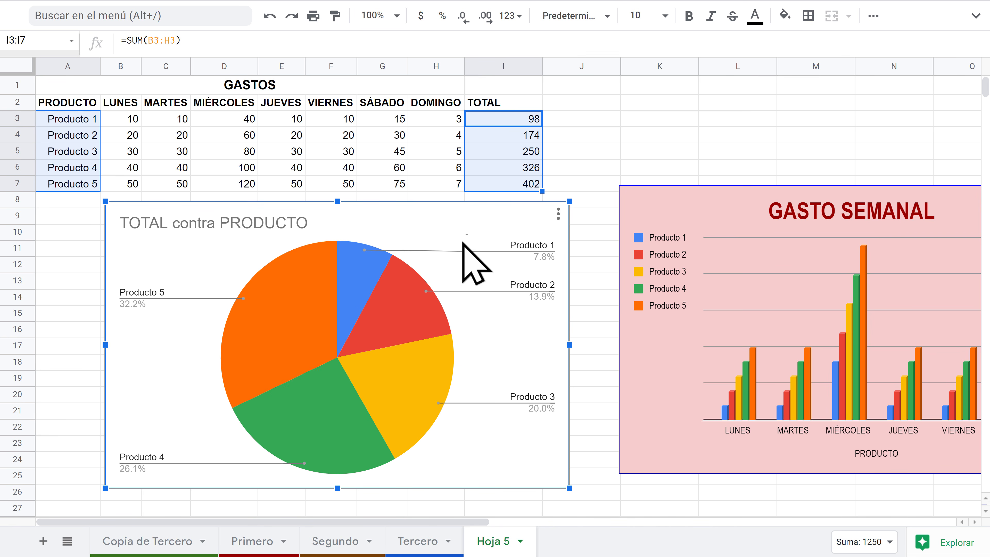
# Step: Open the pie chart's Texto alternativo setting and cancel without changes
pyautogui.click(558, 214)
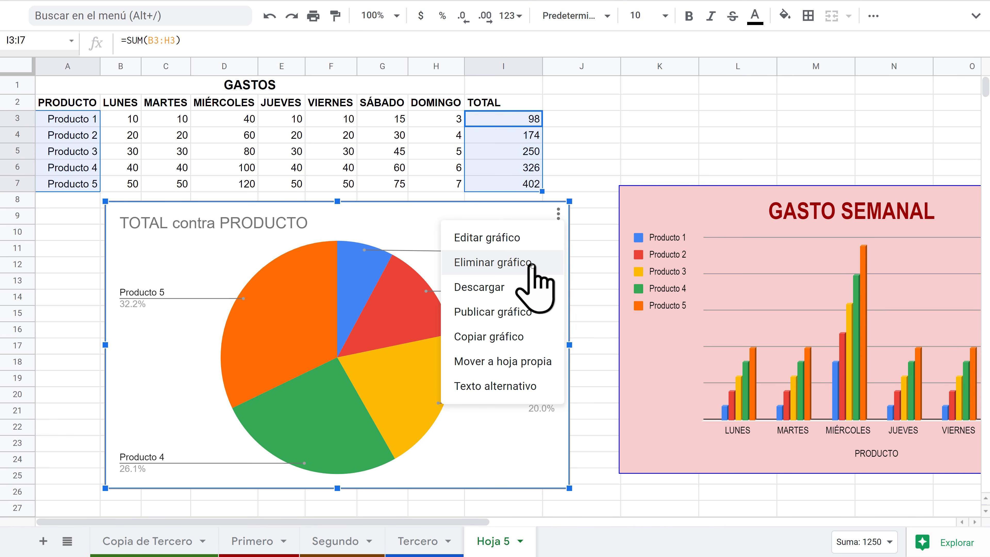
pyautogui.moveTo(493, 296)
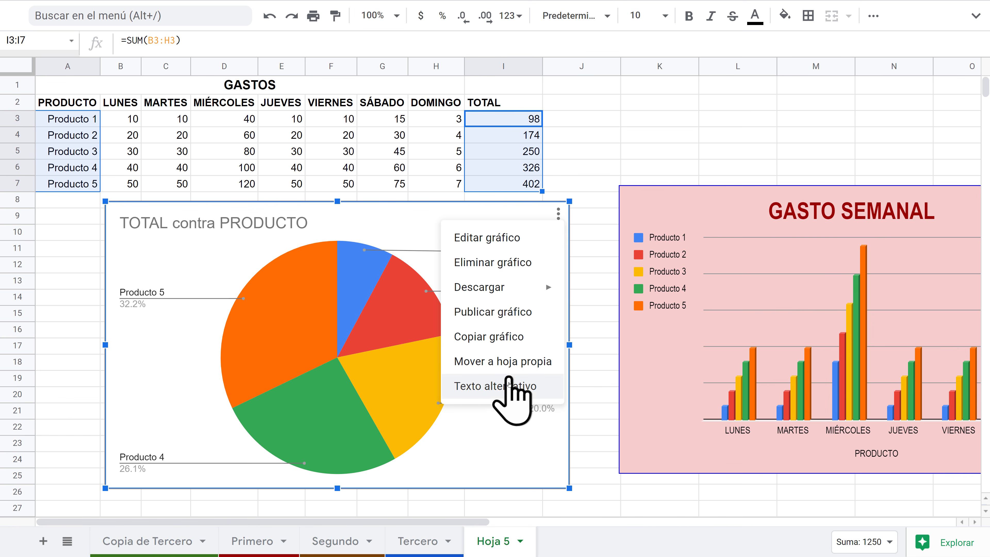
pyautogui.click(487, 387)
pyautogui.click(435, 292)
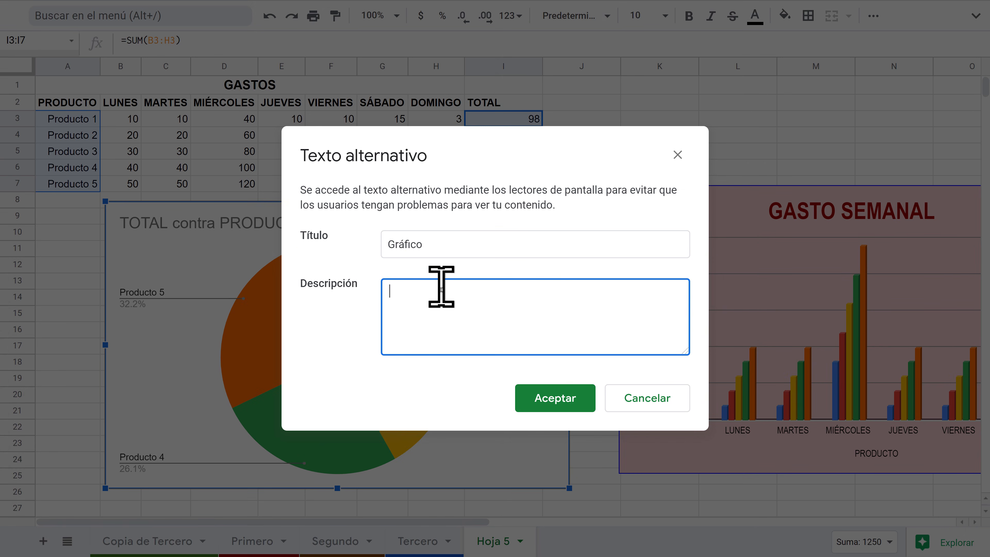
pyautogui.click(650, 402)
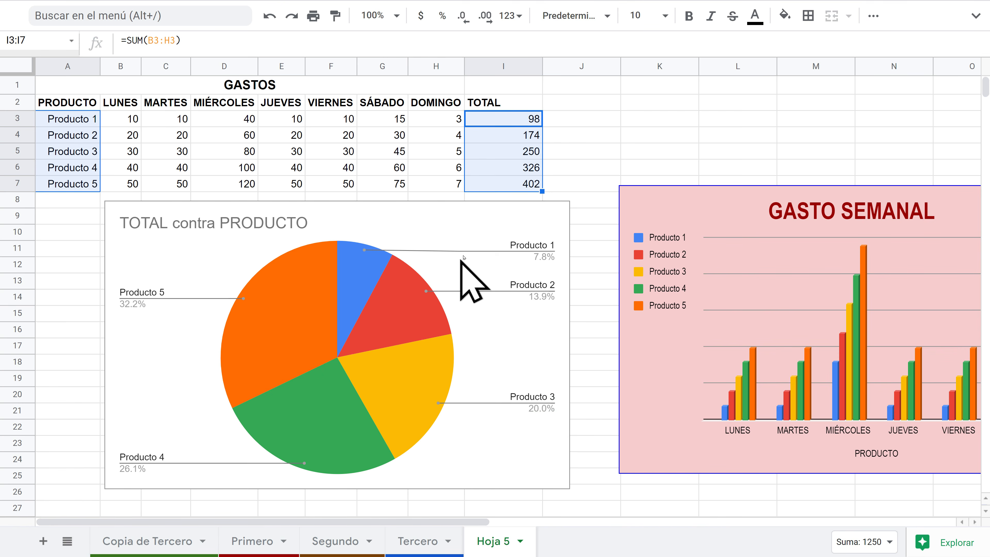
pyautogui.click(484, 226)
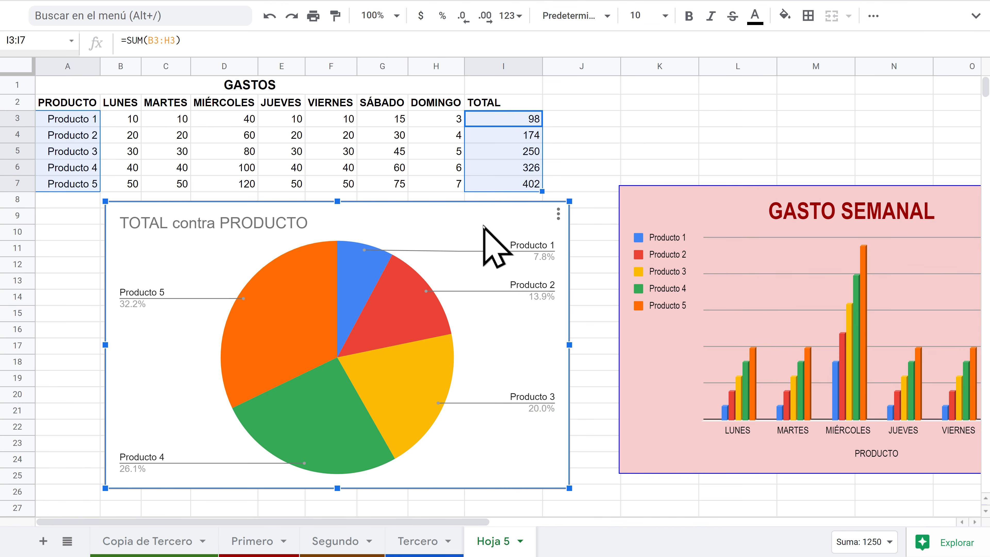
pyautogui.click(557, 211)
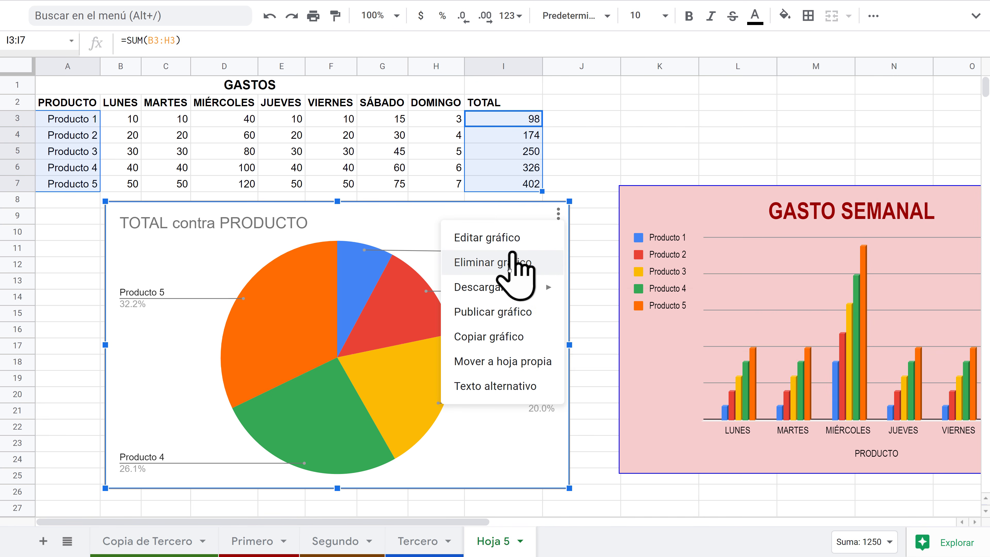
pyautogui.click(298, 223)
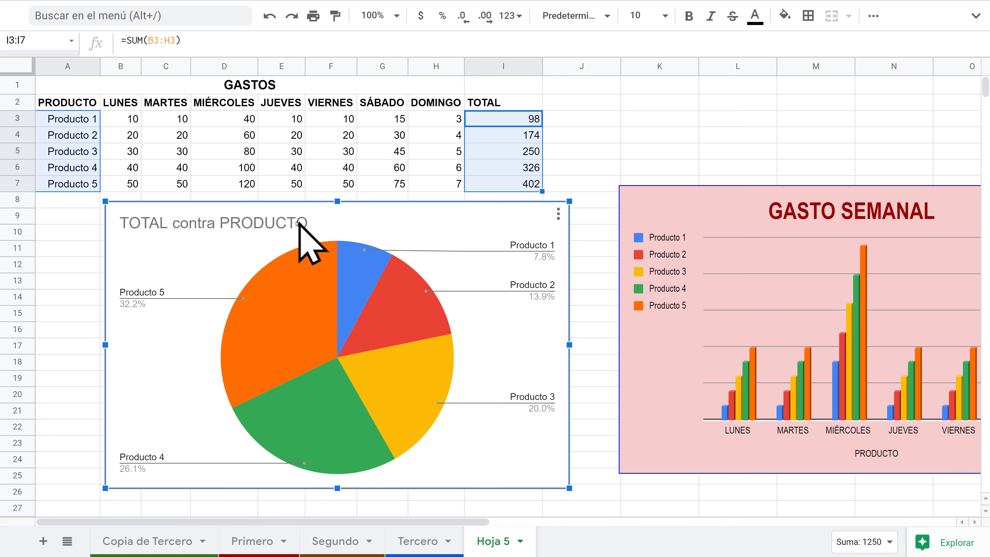
# Step: Replace the pie chart title with TOTAL GASTADO SEGÚN PRODUCTO in the chart's customisation settings
pyautogui.click(558, 214)
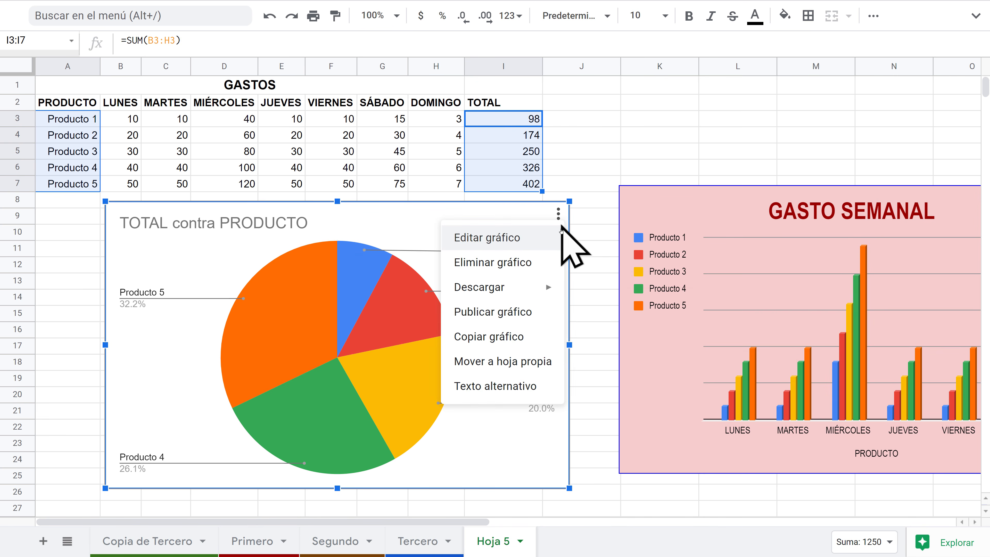
pyautogui.click(516, 239)
pyautogui.click(926, 63)
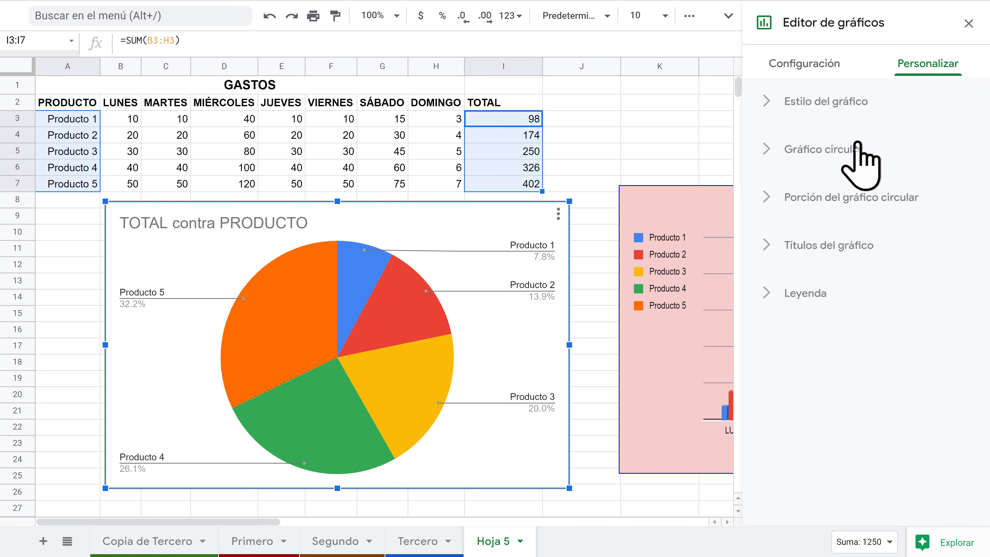
pyautogui.click(833, 245)
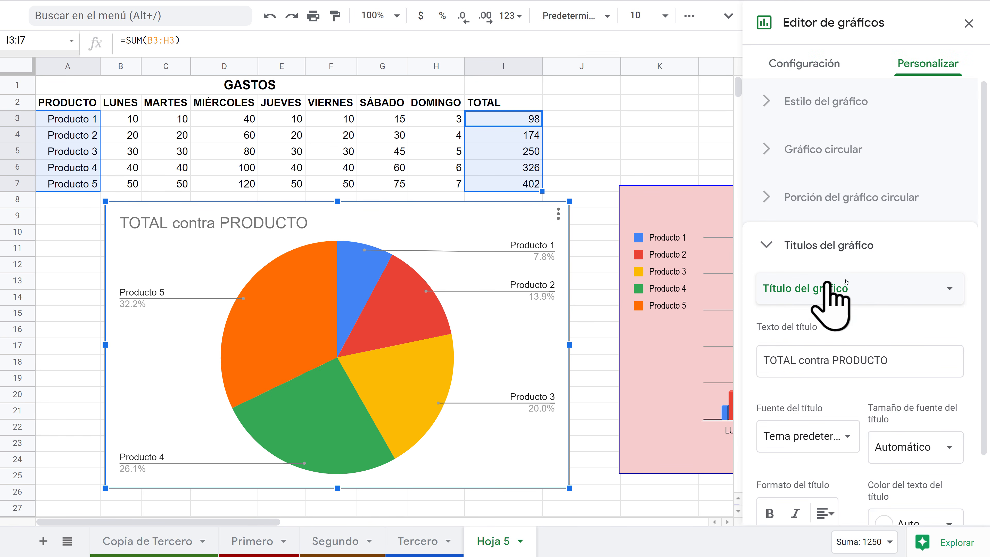
pyautogui.tripleClick(879, 365)
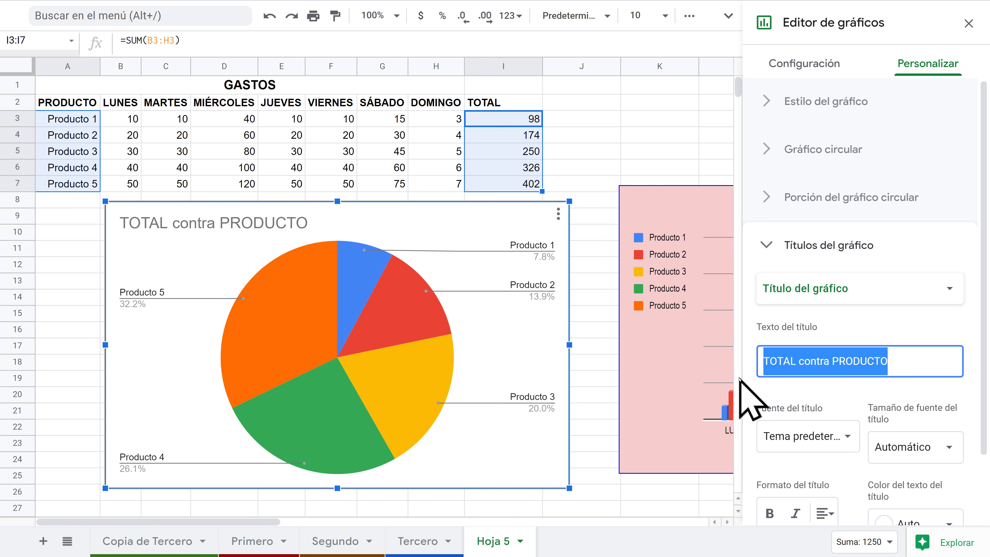
pyautogui.press('BackSpace')
pyautogui.write('TO')
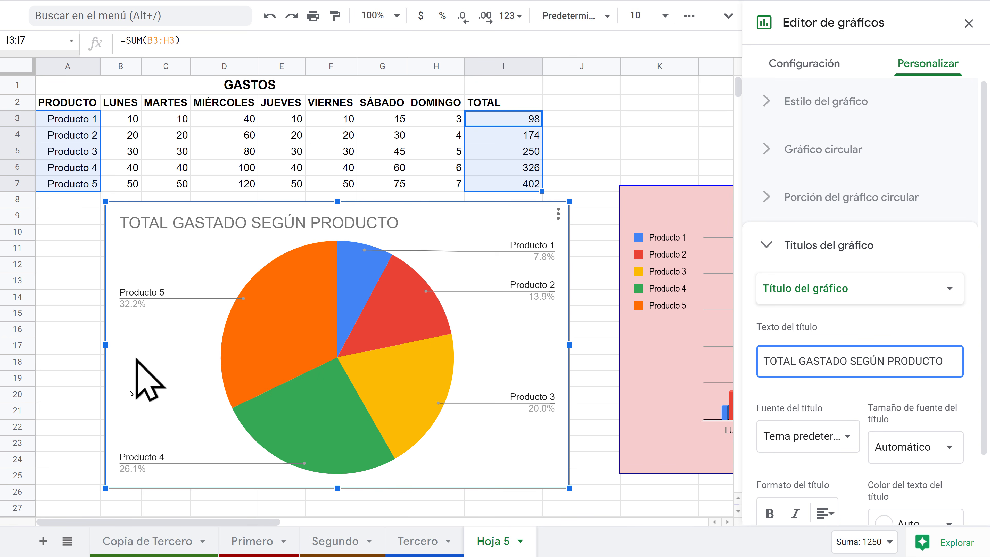
pyautogui.click(74, 299)
pyautogui.moveTo(227, 328)
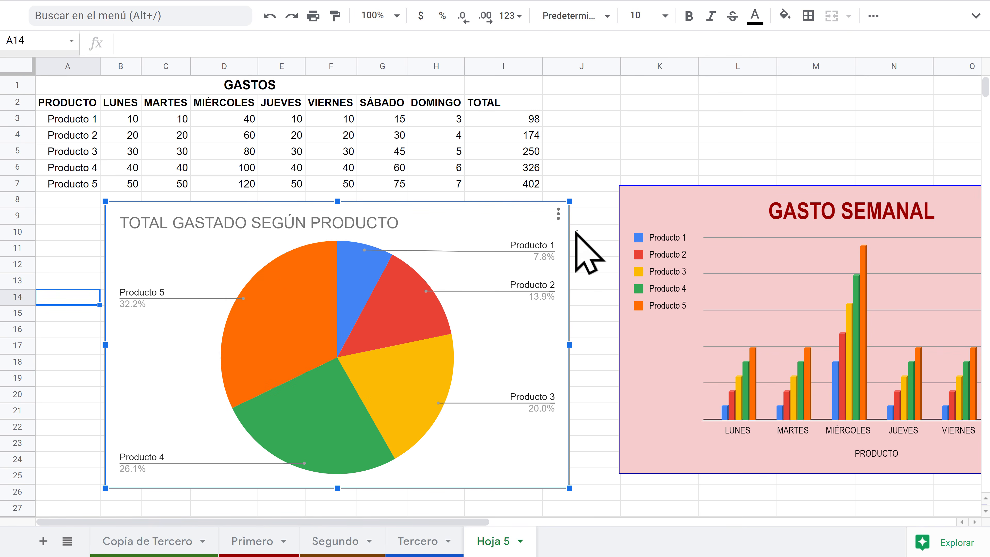
pyautogui.click(558, 213)
pyautogui.click(514, 238)
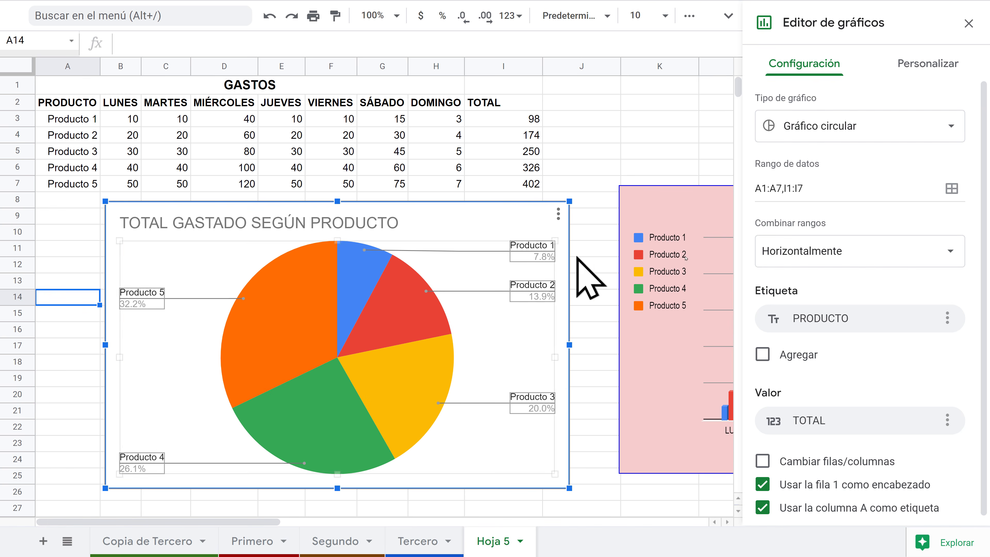
pyautogui.click(927, 67)
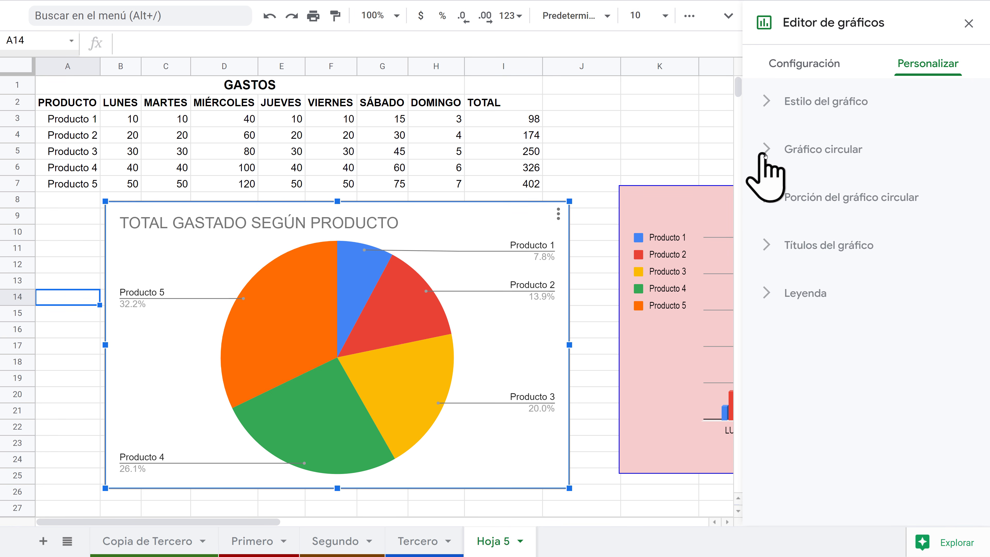
pyautogui.click(777, 158)
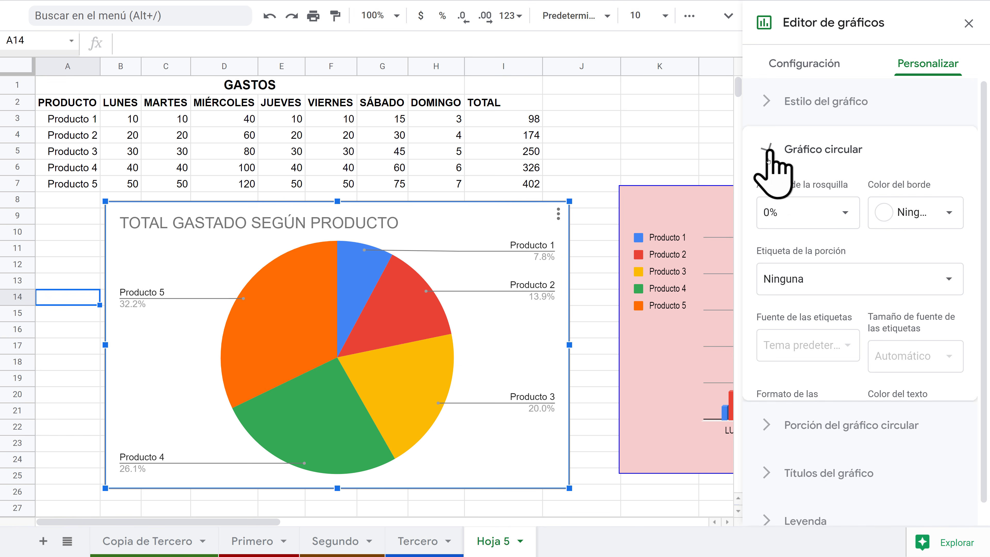
pyautogui.click(773, 159)
pyautogui.click(769, 198)
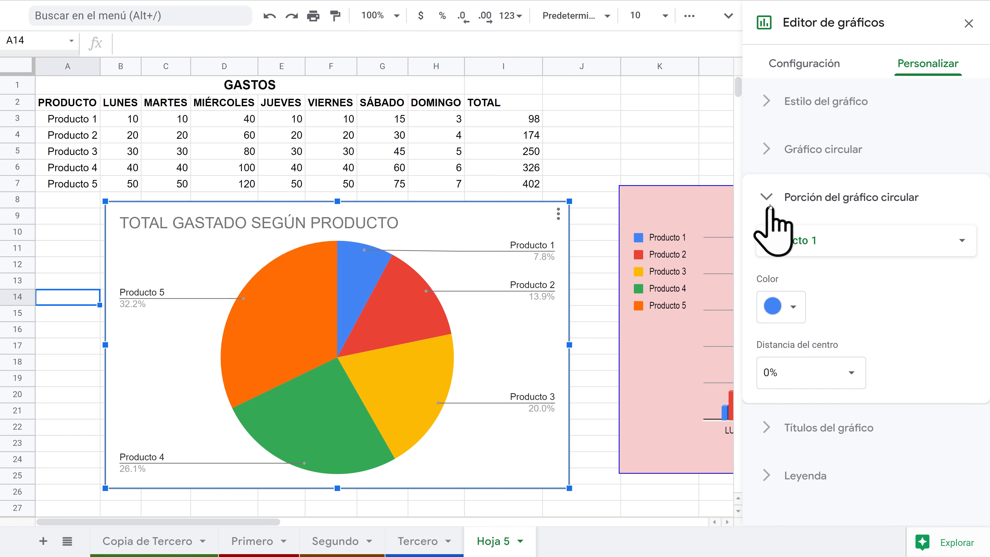
pyautogui.click(777, 199)
pyautogui.click(667, 202)
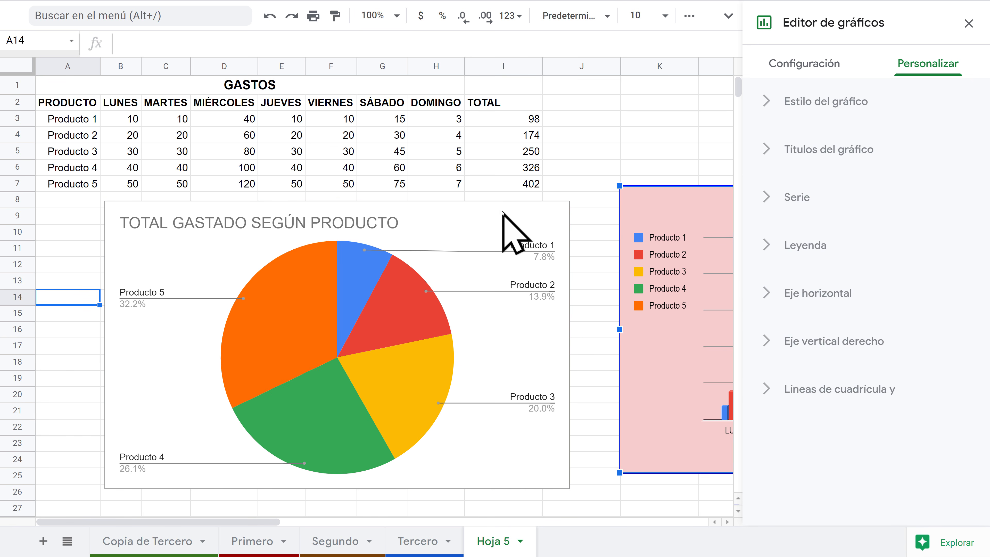
pyautogui.click(504, 213)
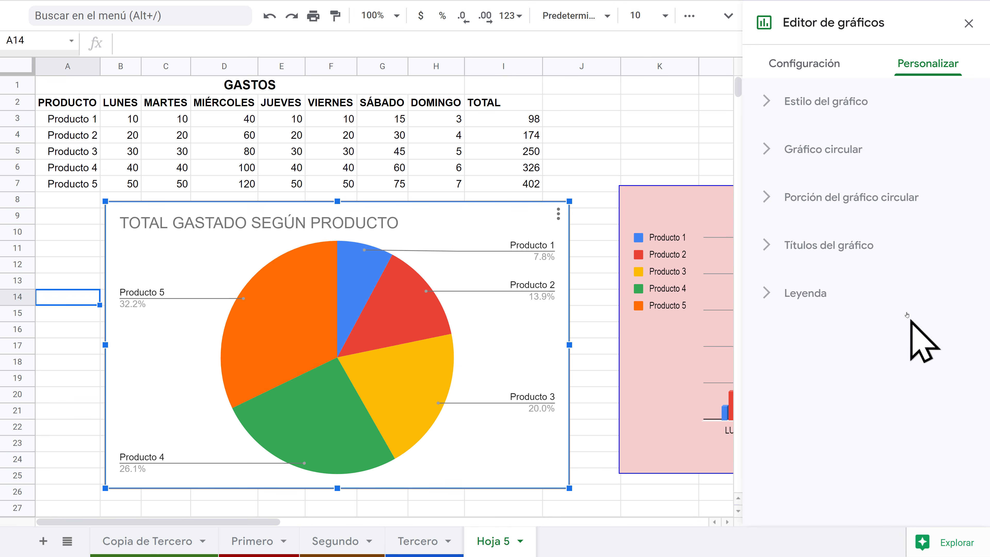
pyautogui.click(686, 199)
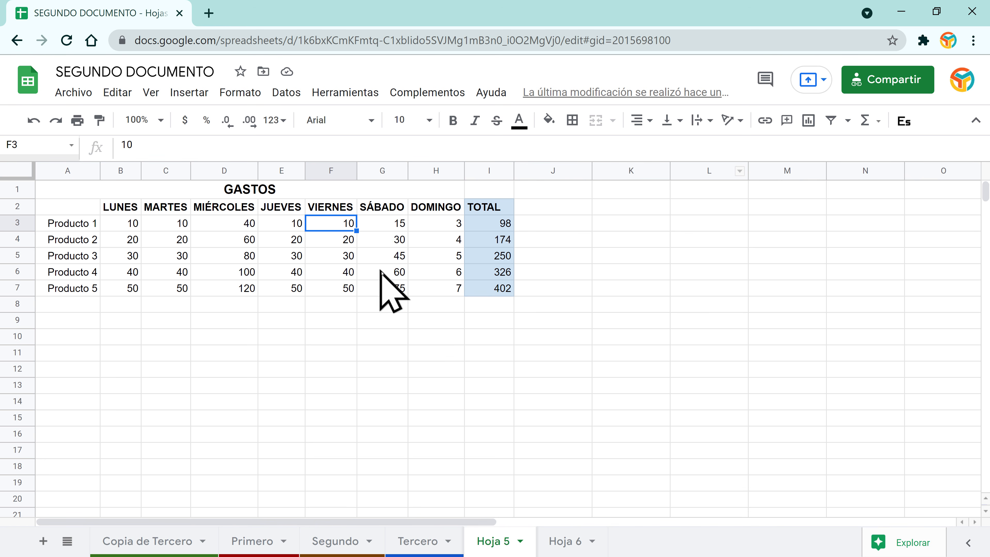
# Step: Switch to Hoja 6 and browse the supplier purchases table
pyautogui.click(70, 258)
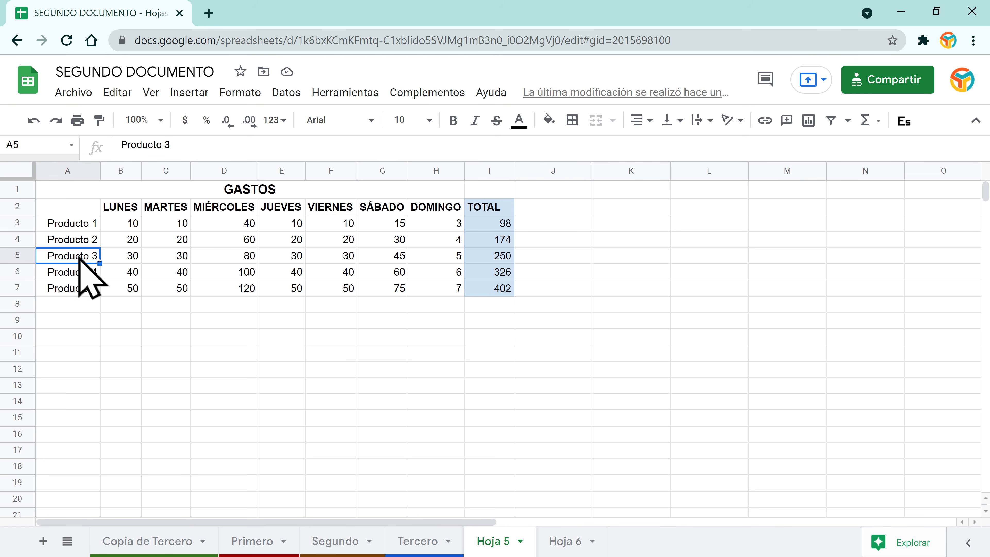
pyautogui.click(391, 256)
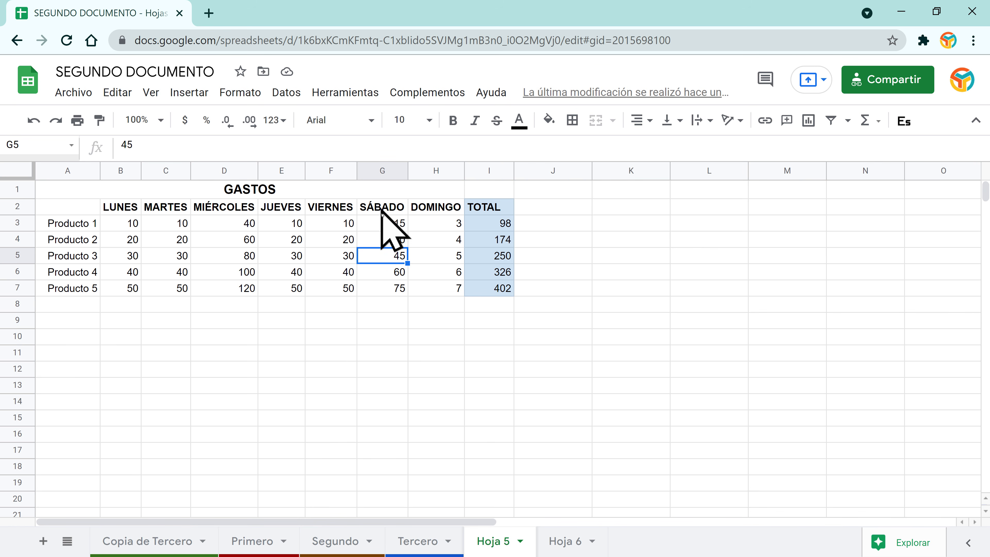
pyautogui.click(563, 538)
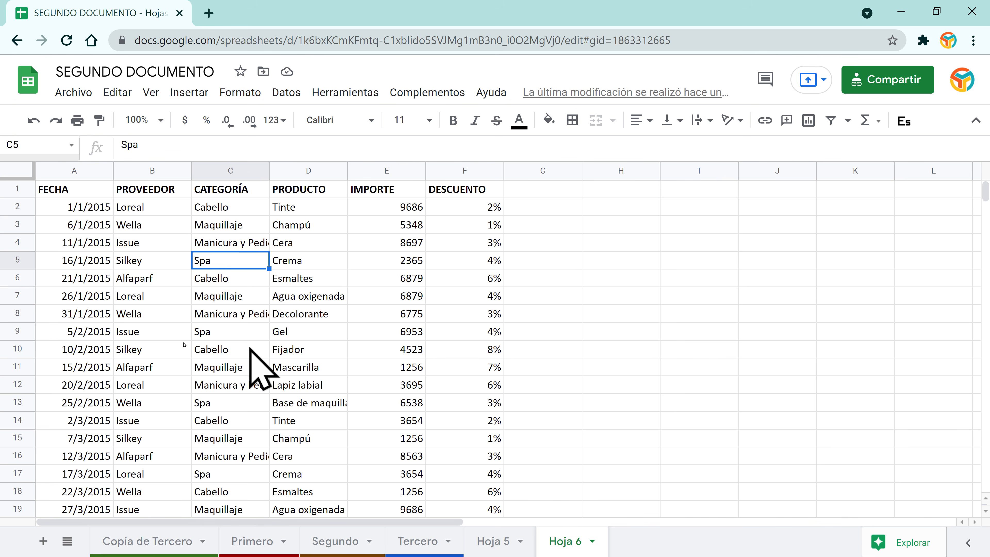
pyautogui.click(153, 316)
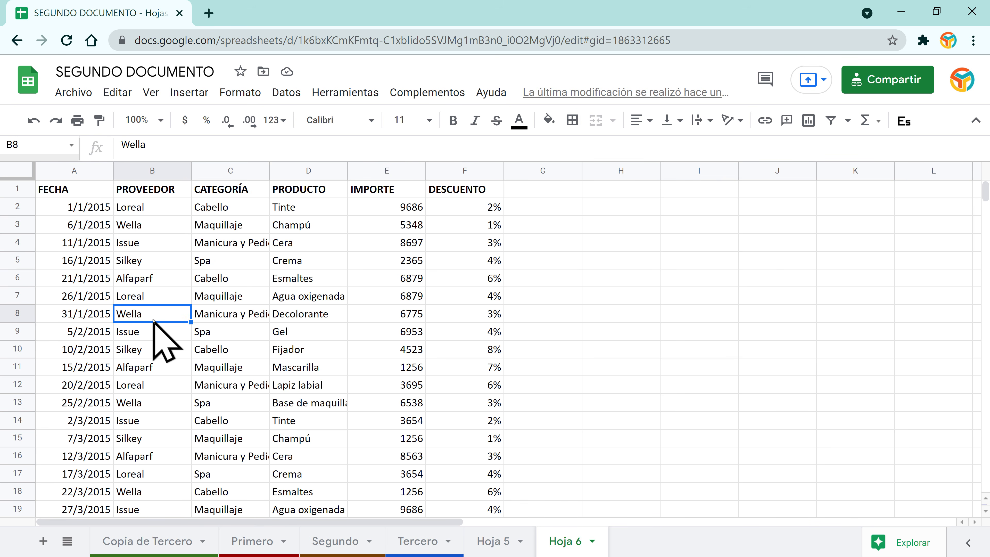
pyautogui.scroll(-20, 153, 320)
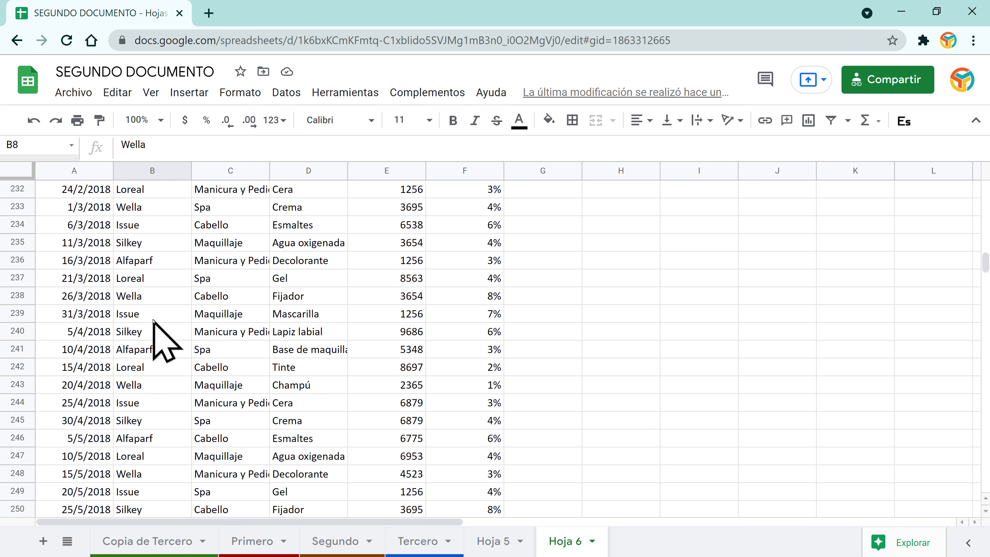
pyautogui.scroll(-20, 153, 321)
pyautogui.scroll(18, 153, 321)
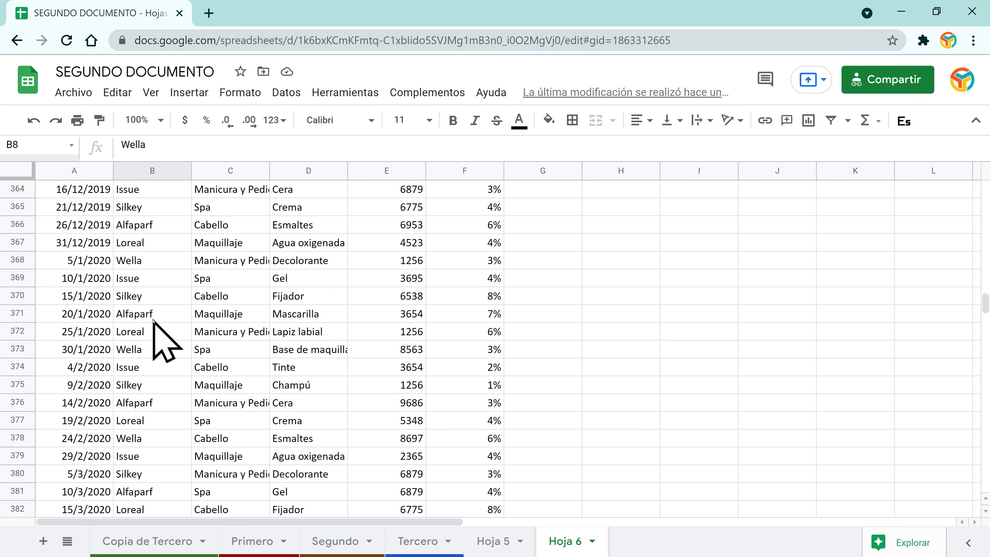
pyautogui.scroll(20, 153, 320)
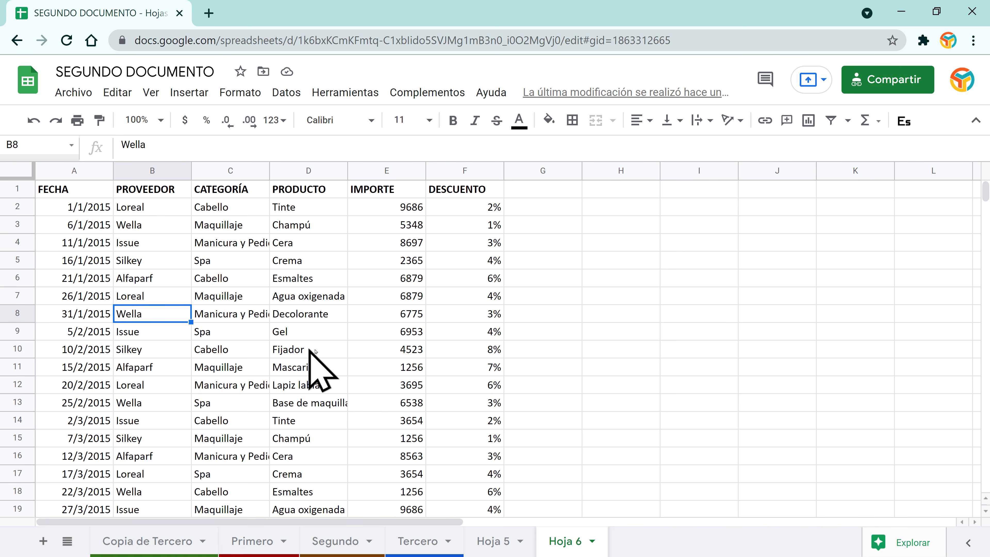
# Step: Select the whole table A1:F513 with Ctrl+A and open the filter options list
pyautogui.click(70, 192)
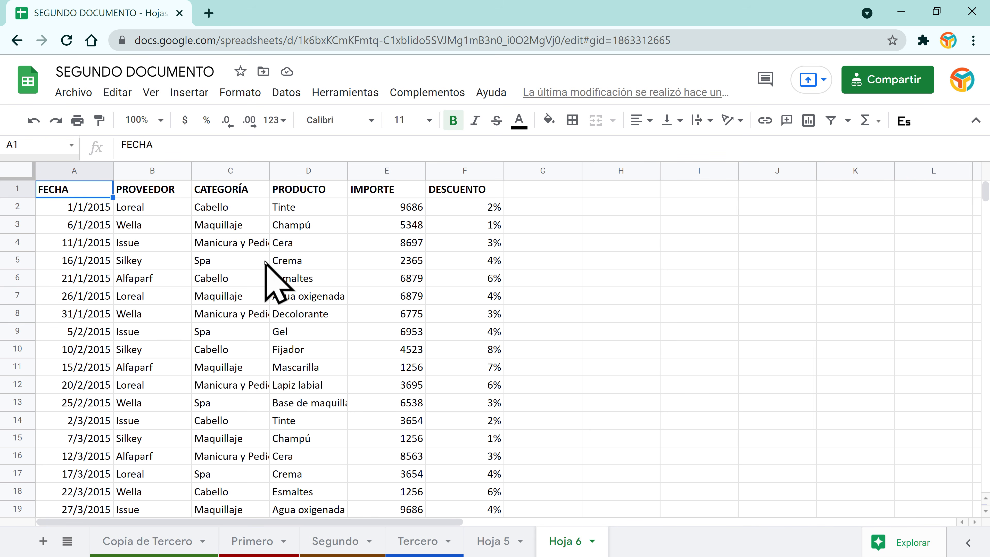
pyautogui.click(275, 279)
pyautogui.click(210, 311)
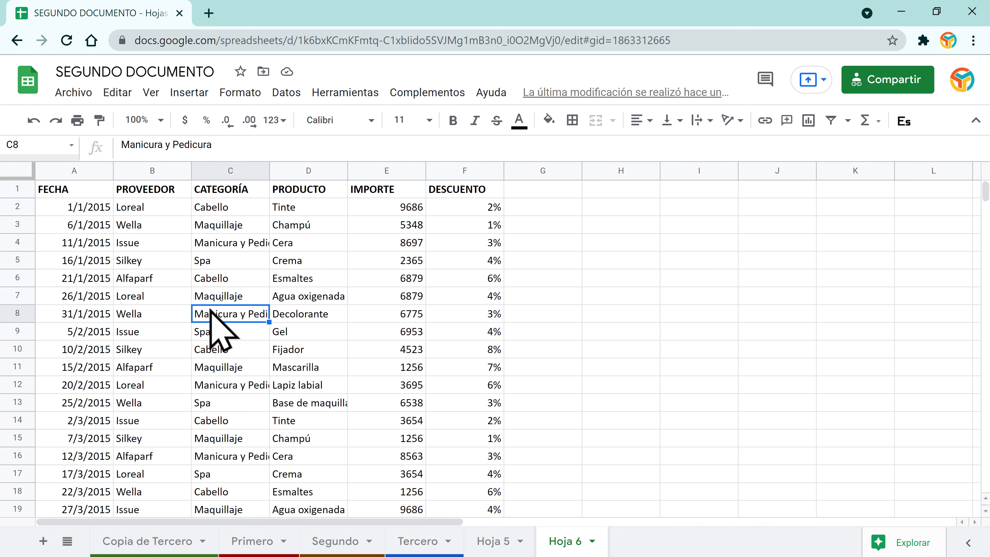
pyautogui.hotkey('ctrl', 'a')
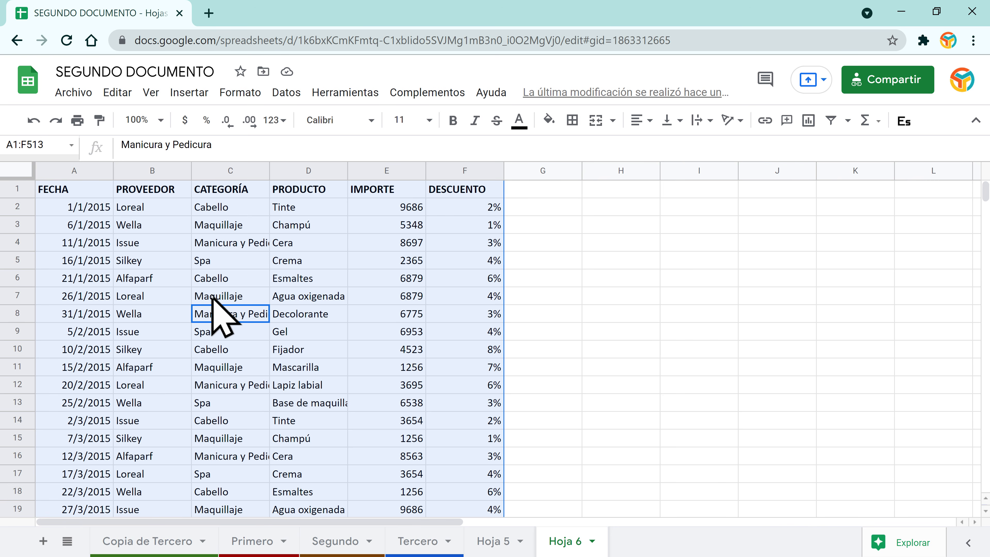
pyautogui.scroll(-20, 262, 339)
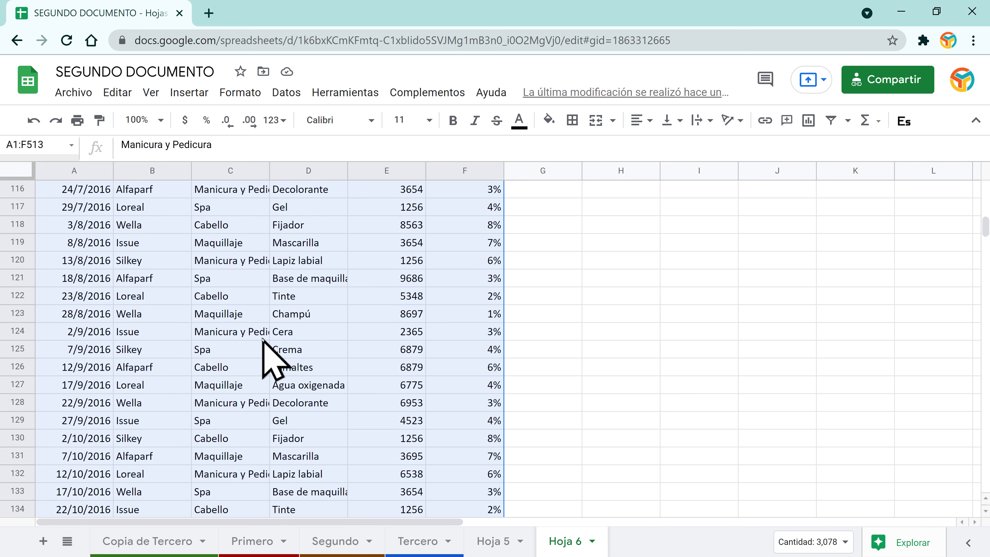
pyautogui.scroll(20, 263, 339)
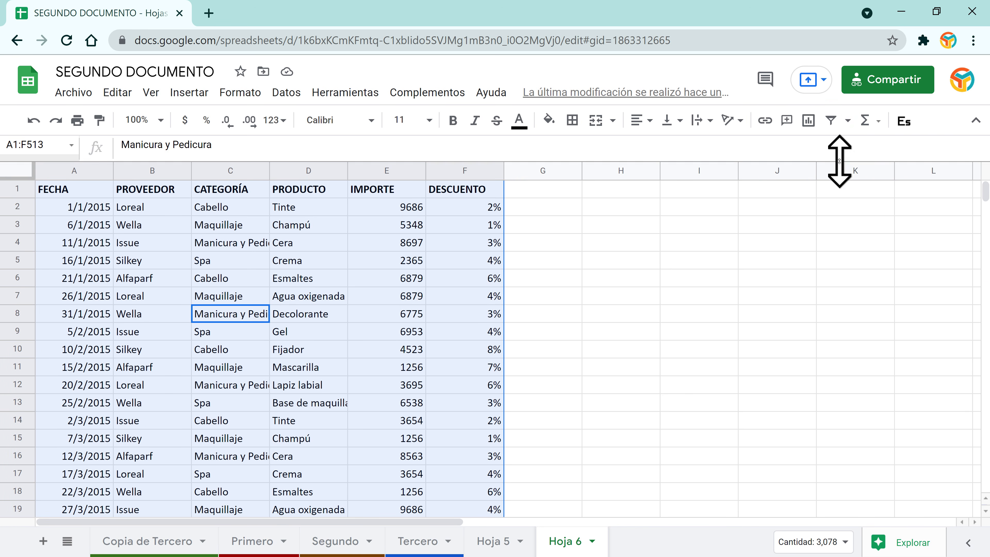
pyautogui.click(848, 121)
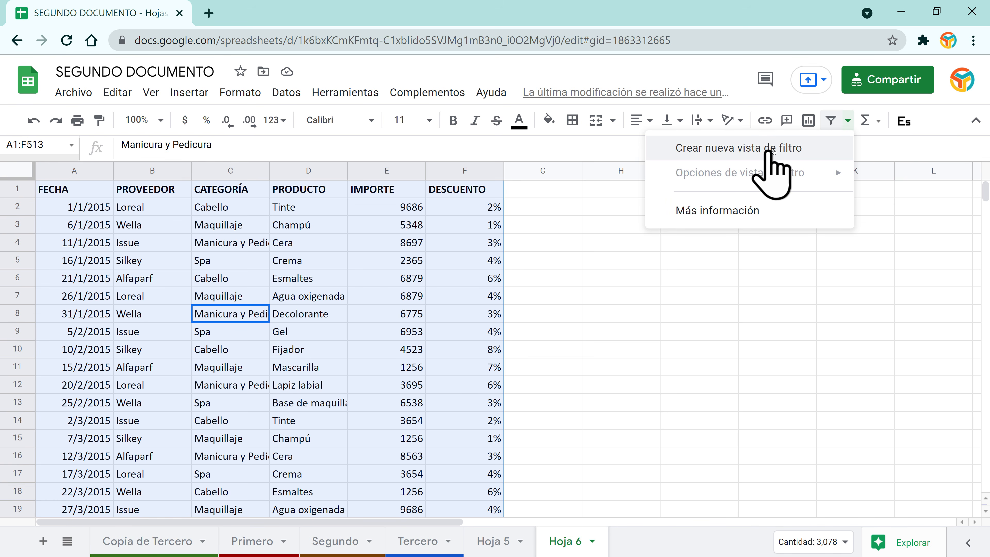
# Step: Create a new filter view and filter PROVEEDOR to show only Wella rows
pyautogui.click(770, 150)
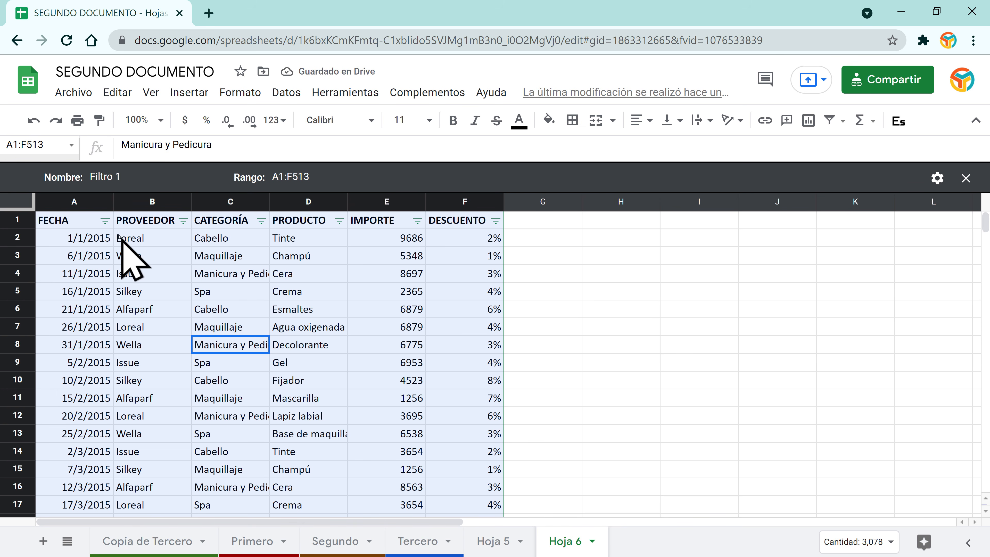
pyautogui.click(102, 237)
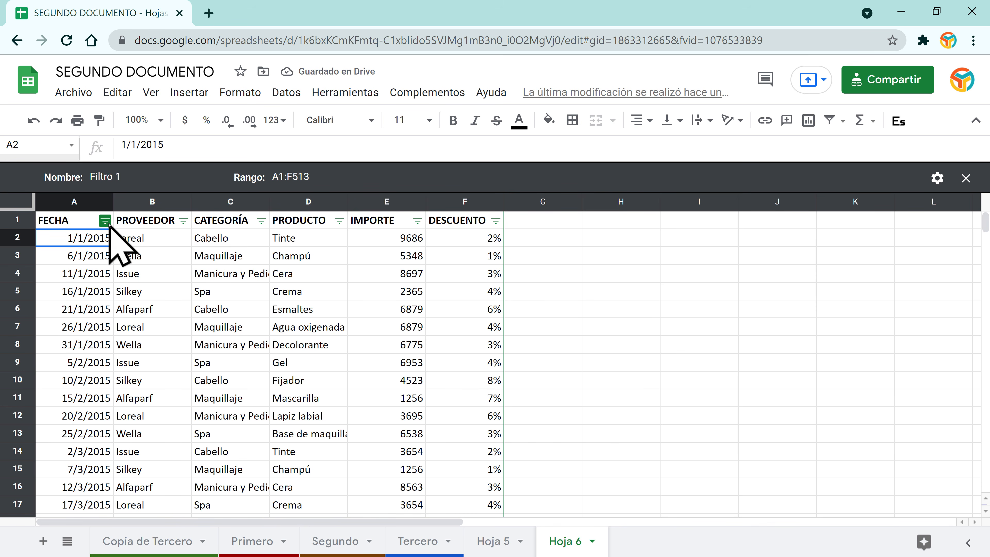
pyautogui.click(183, 221)
pyautogui.scroll(-2, 294, 436)
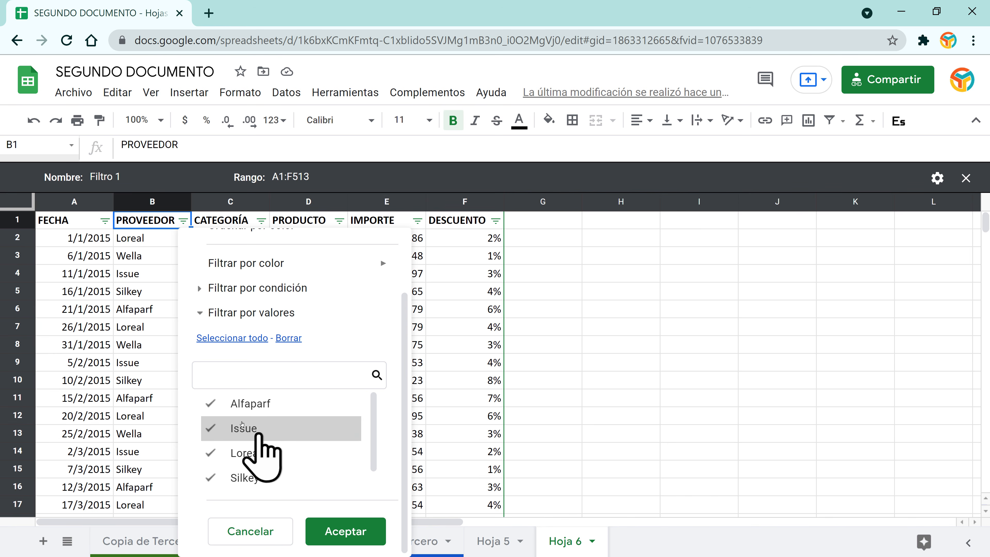
pyautogui.scroll(-1, 263, 457)
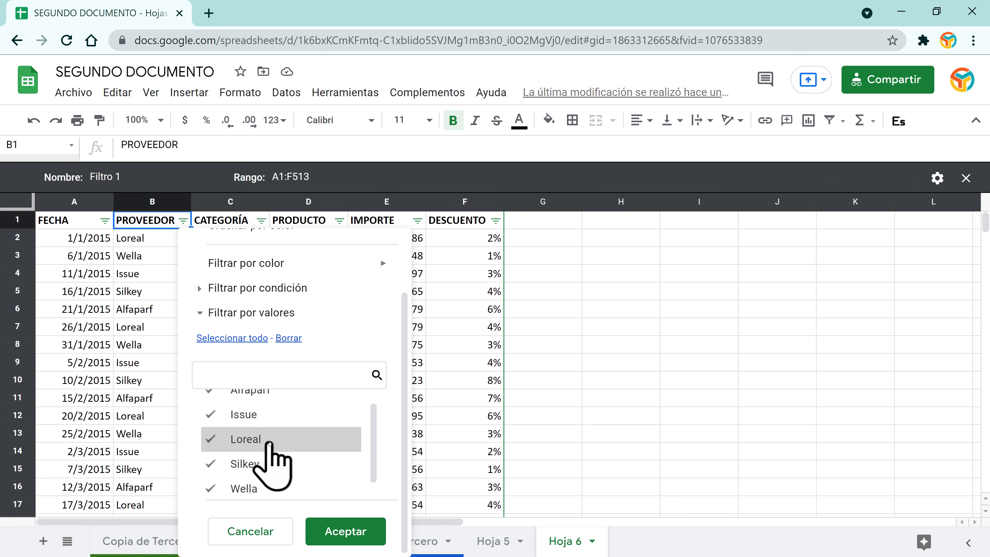
pyautogui.scroll(1, 244, 477)
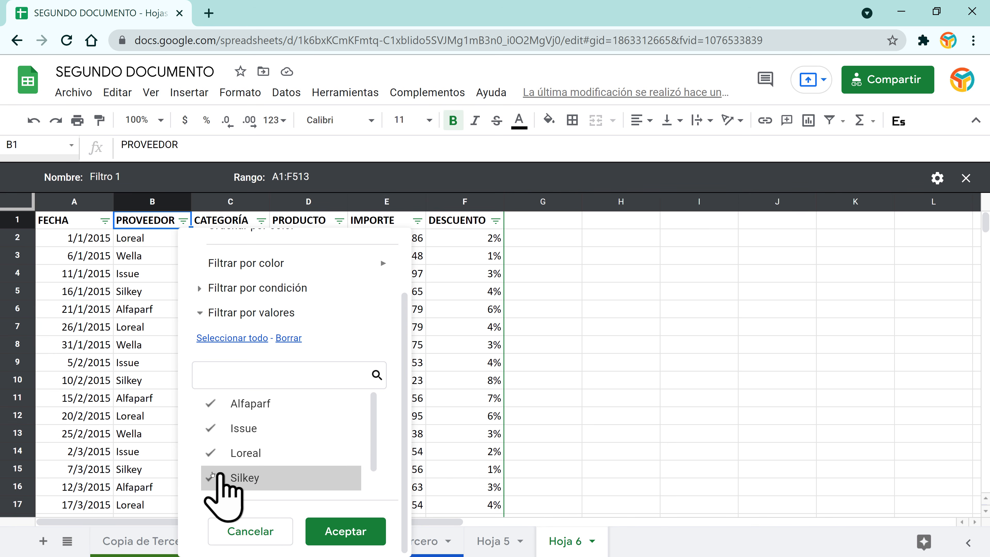
pyautogui.click(212, 476)
pyautogui.click(211, 452)
pyautogui.click(211, 428)
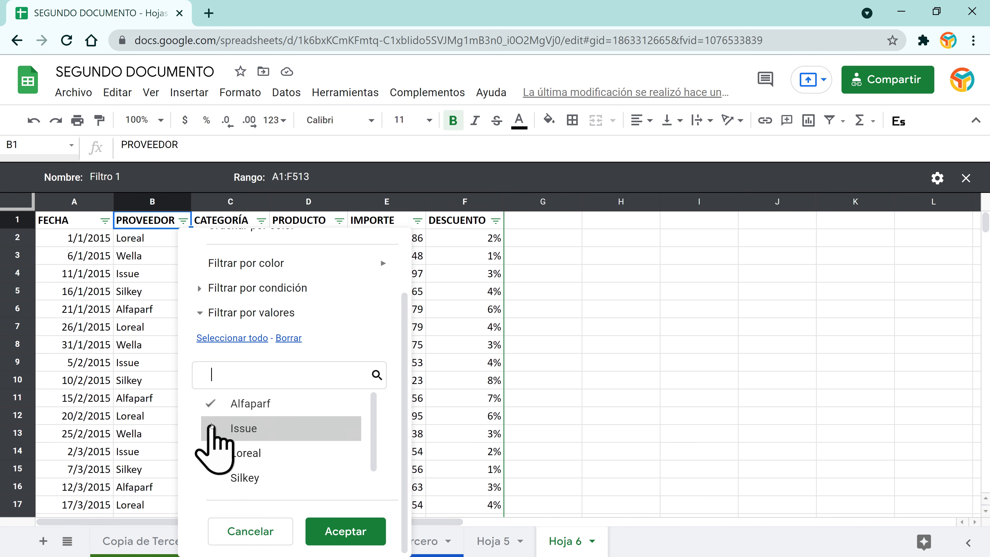
pyautogui.click(212, 403)
pyautogui.click(343, 533)
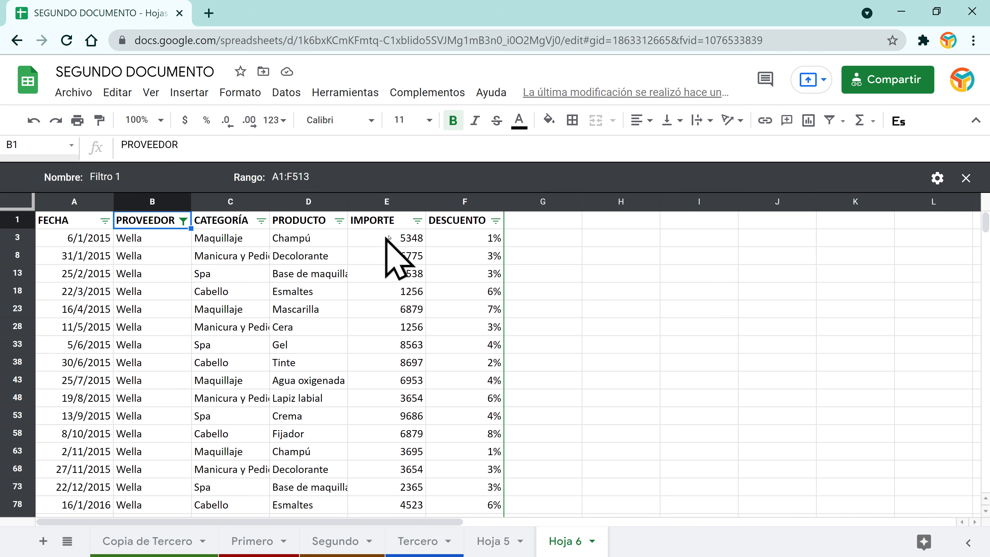
# Step: Bring every supplier back in the PROVEEDOR filter
pyautogui.click(184, 221)
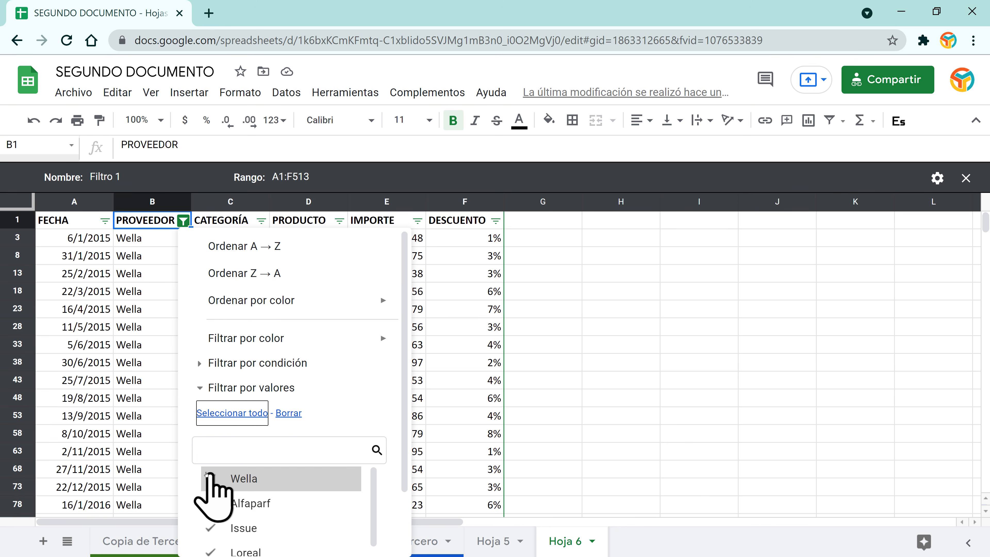
pyautogui.scroll(-3, 214, 507)
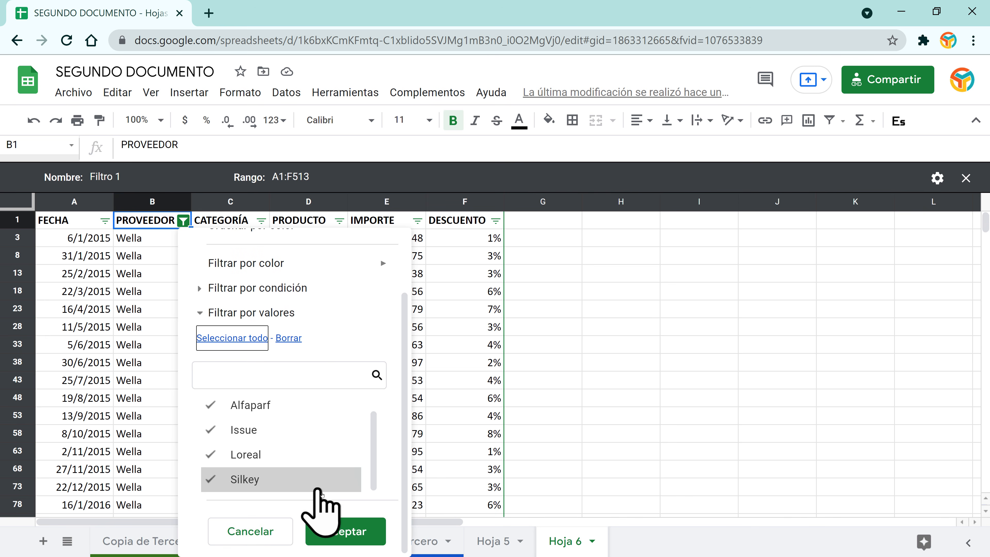
pyautogui.click(346, 540)
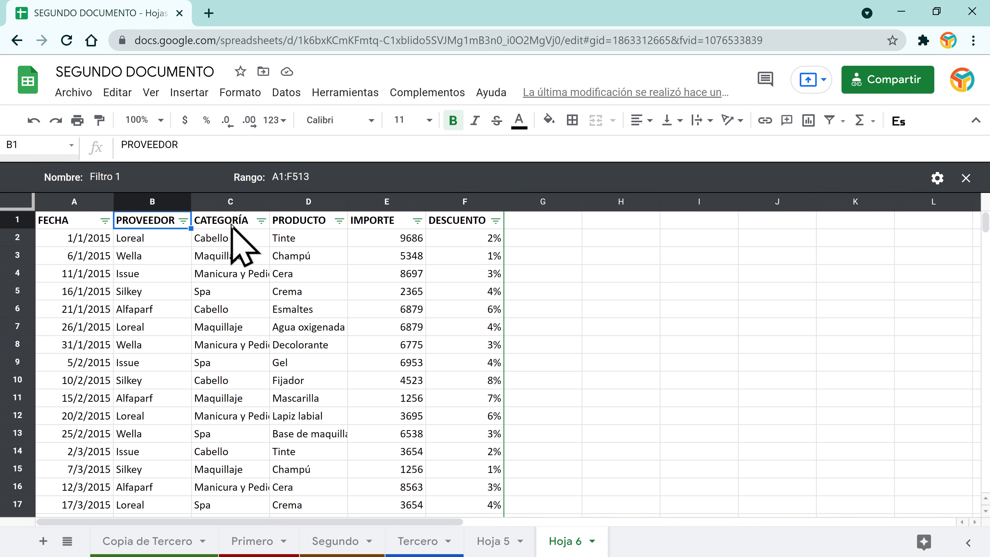
# Step: Filter CATEGORÍA to Spa only
pyautogui.click(262, 222)
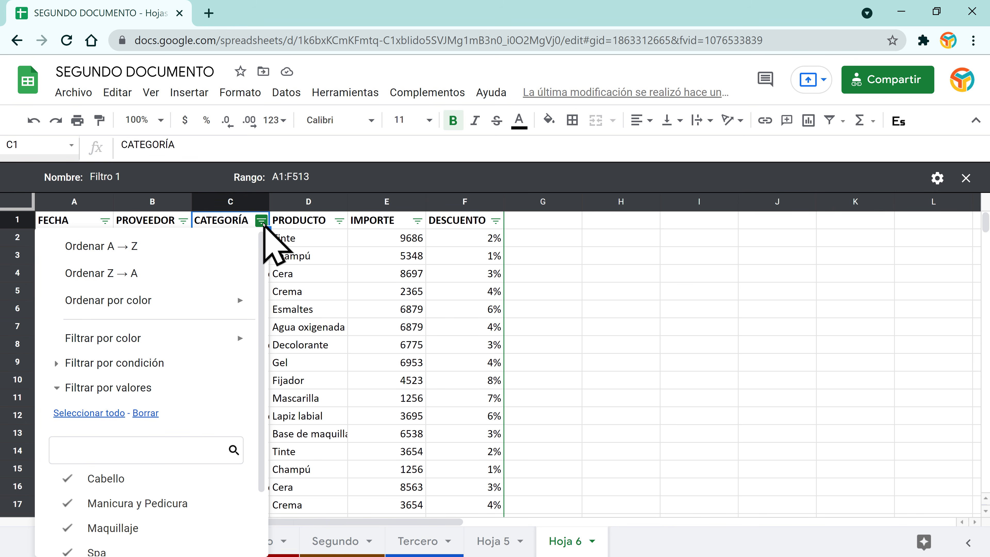
pyautogui.scroll(-2, 214, 365)
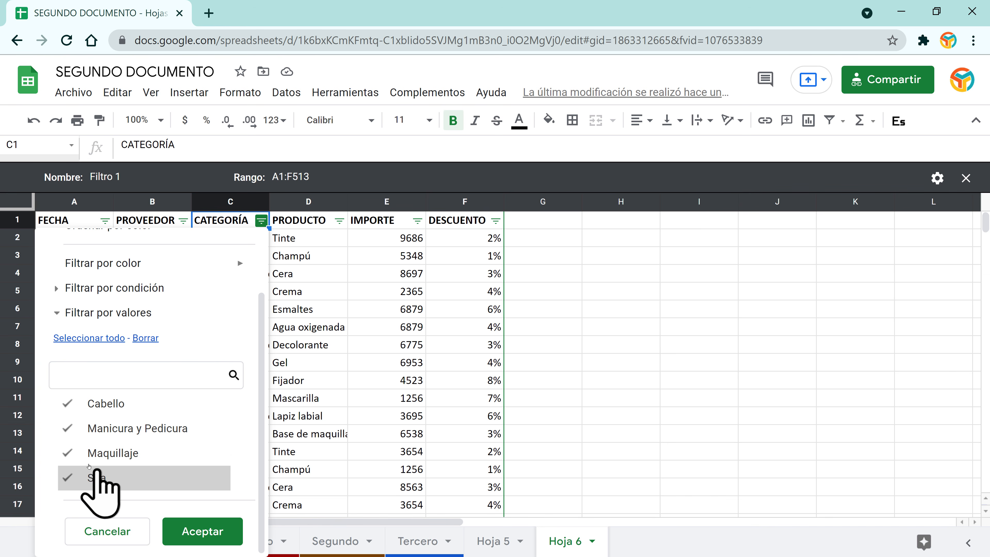
pyautogui.click(66, 428)
pyautogui.click(68, 402)
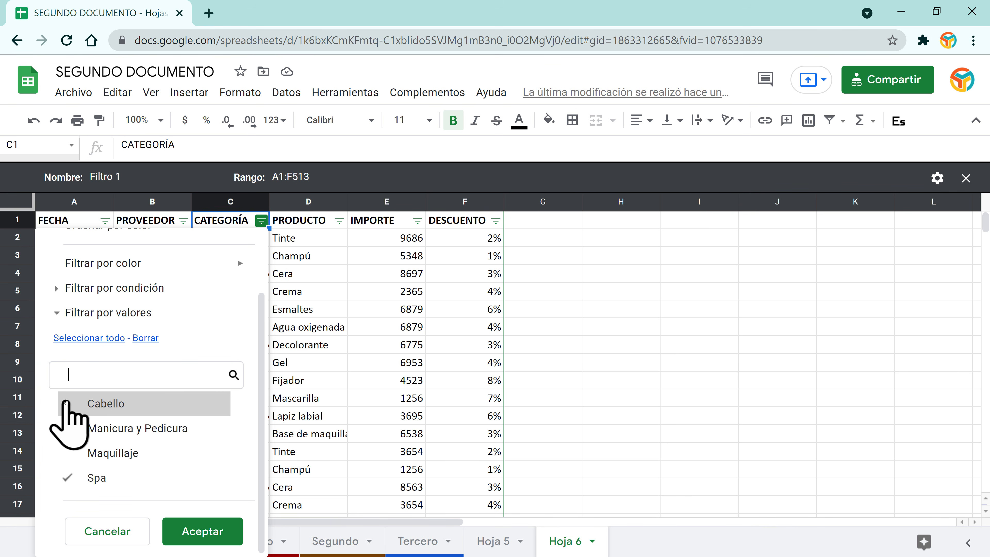
pyautogui.click(196, 532)
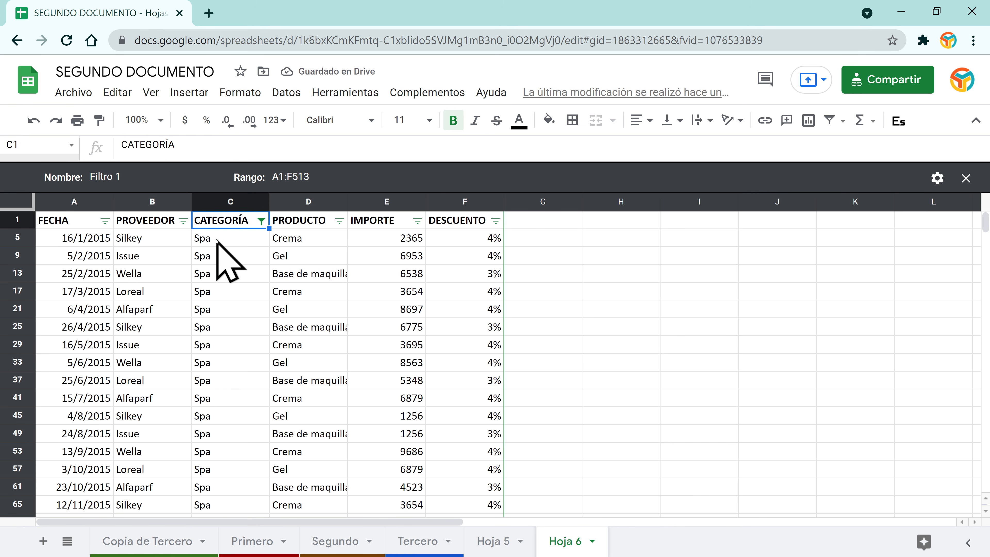
# Step: Filter PROVEEDOR to Silkey only
pyautogui.click(183, 221)
pyautogui.scroll(-2, 268, 457)
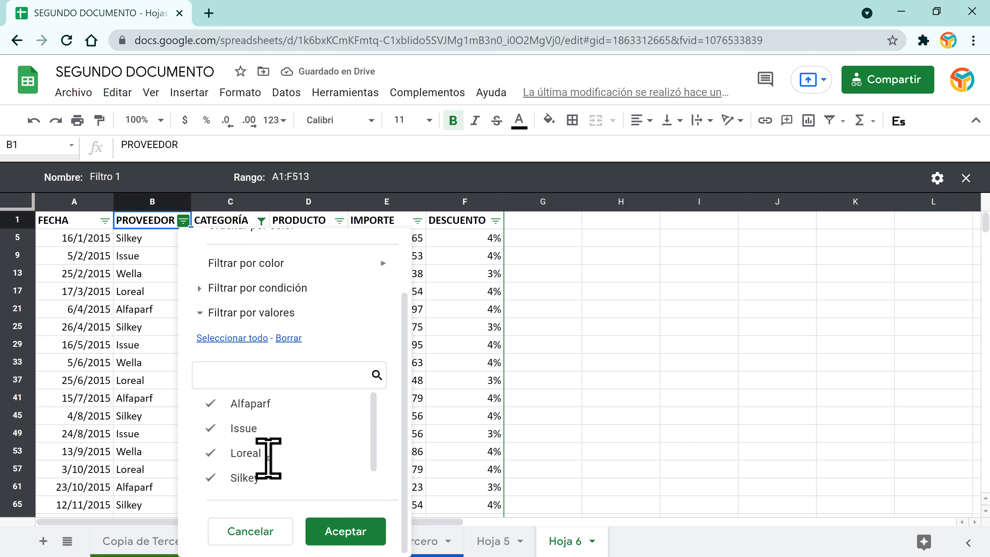
pyautogui.scroll(-1, 228, 472)
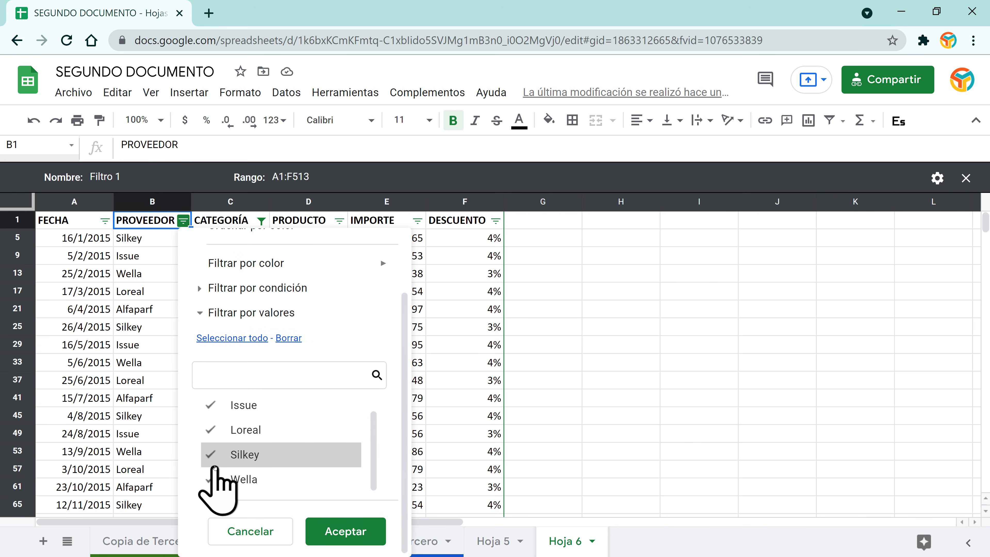
pyautogui.click(212, 480)
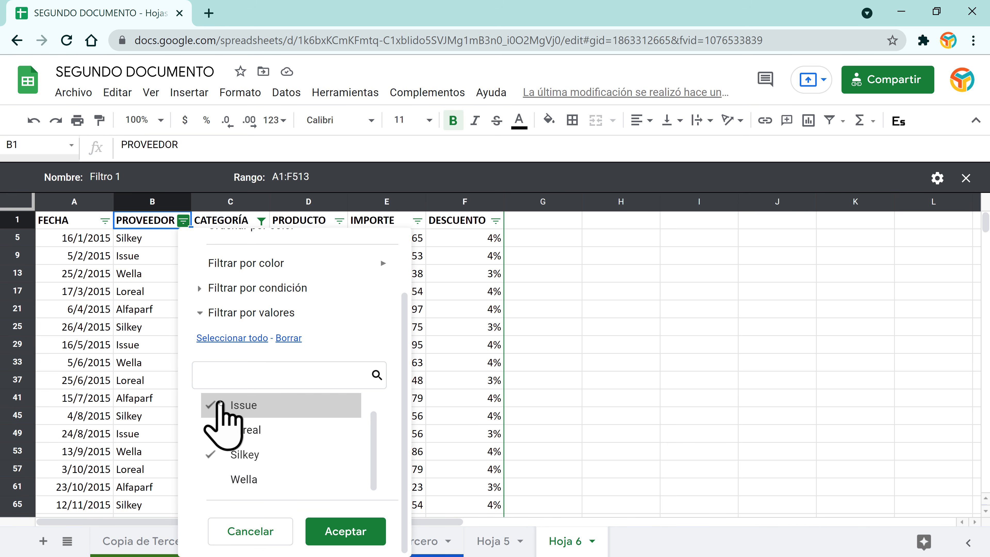
pyautogui.click(220, 403)
pyautogui.scroll(1, 242, 428)
pyautogui.click(212, 405)
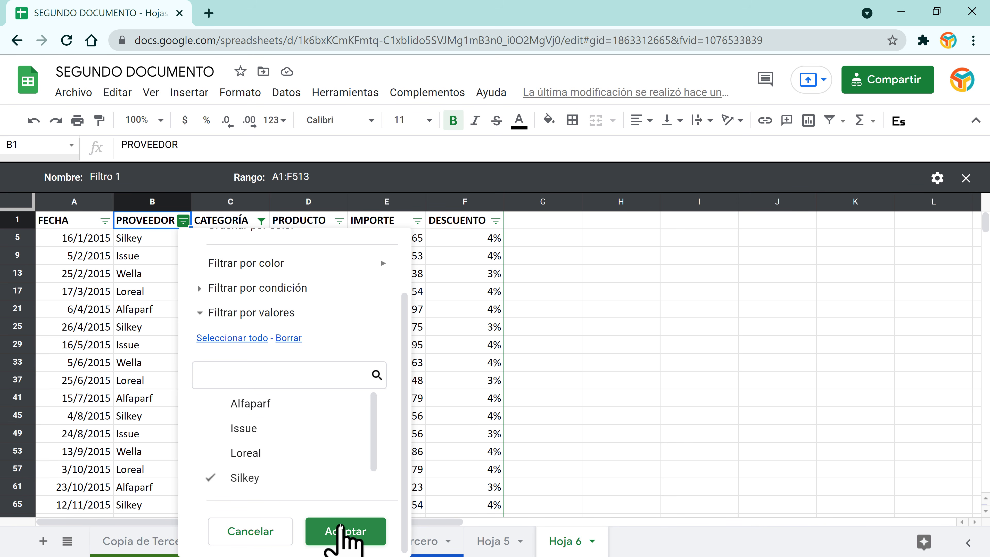
pyautogui.click(341, 527)
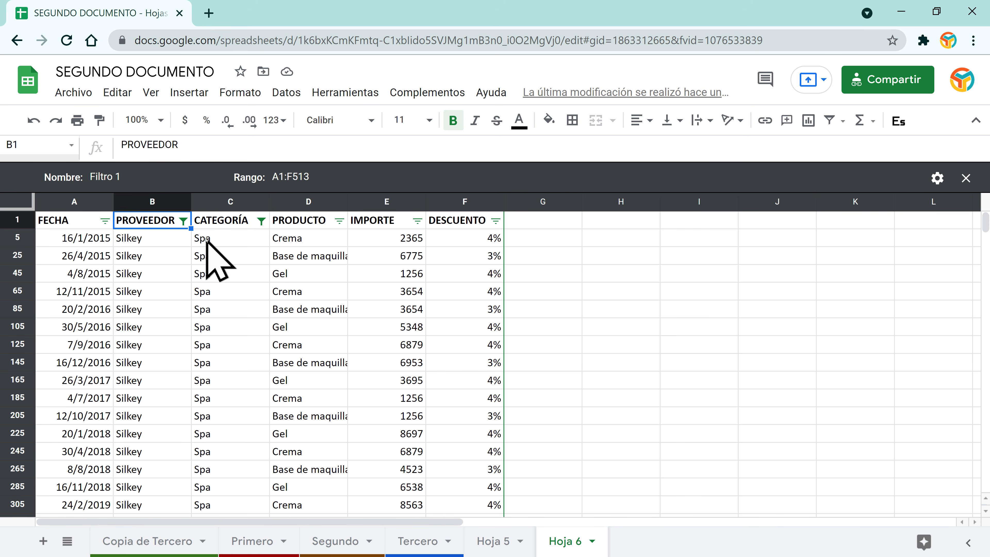
# Step: Filter PRODUCTO to Base de maquillaje only
pyautogui.click(340, 222)
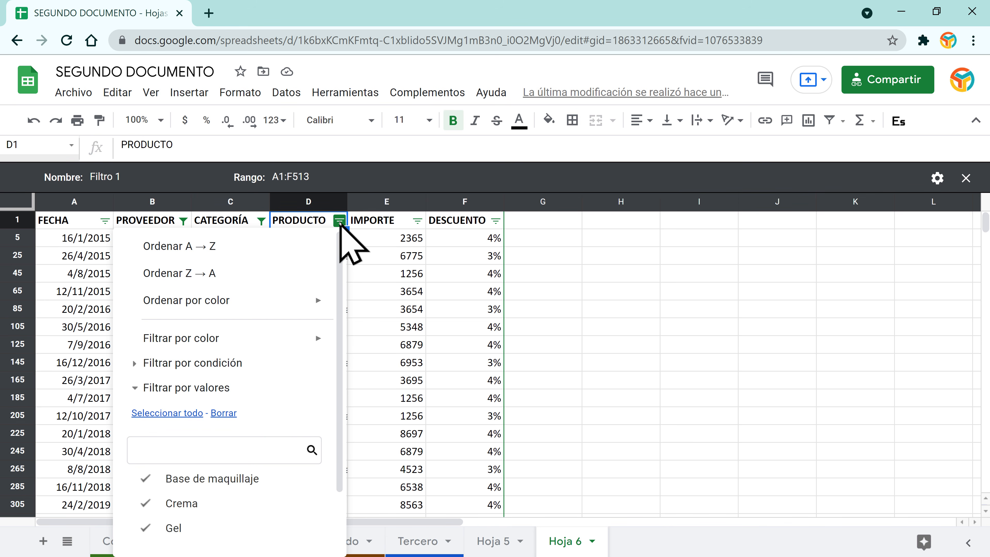
pyautogui.scroll(-2, 265, 383)
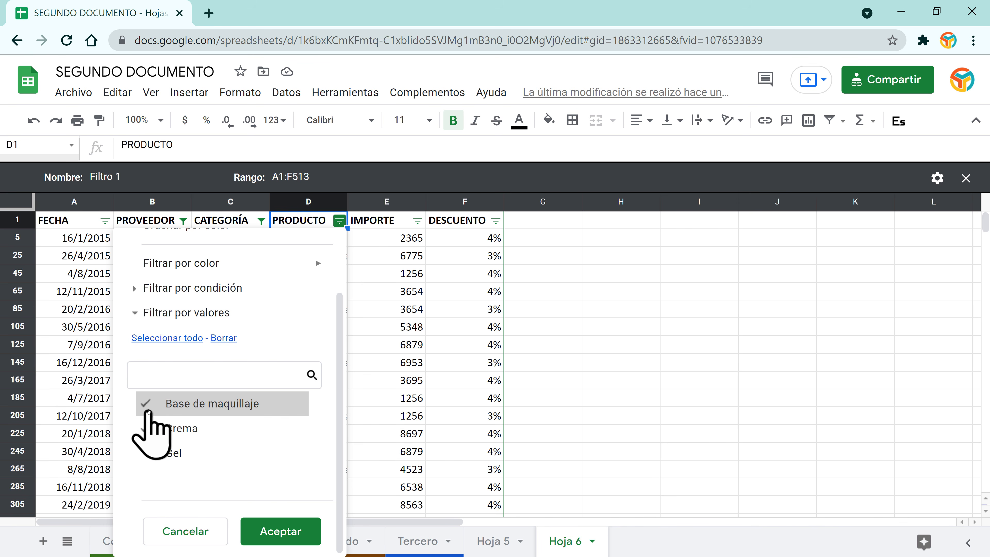
pyautogui.click(152, 434)
pyautogui.click(265, 534)
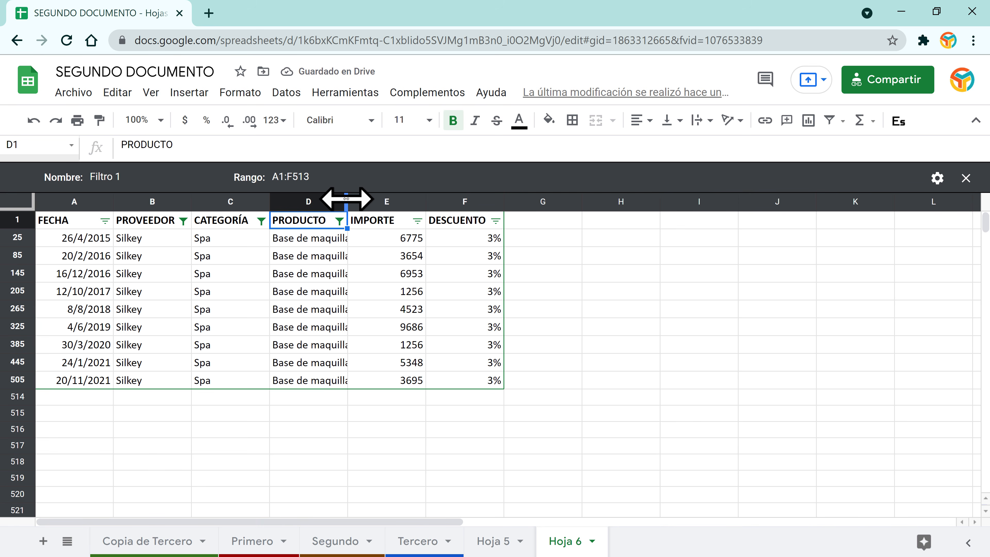
# Step: Widen column D to show full product names and reselect all suppliers in PROVEEDOR
pyautogui.moveTo(346, 199); pyautogui.dragTo(377, 199)
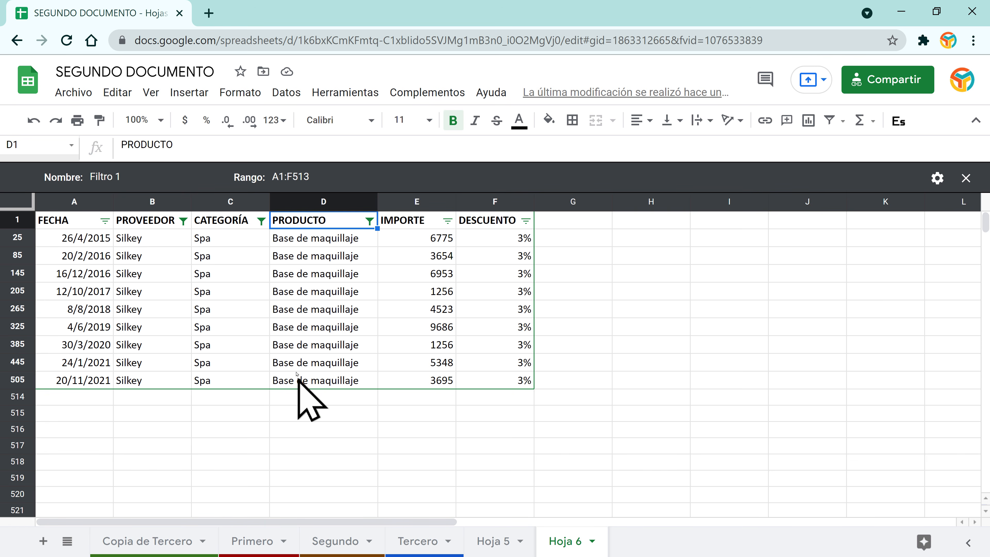
pyautogui.click(183, 221)
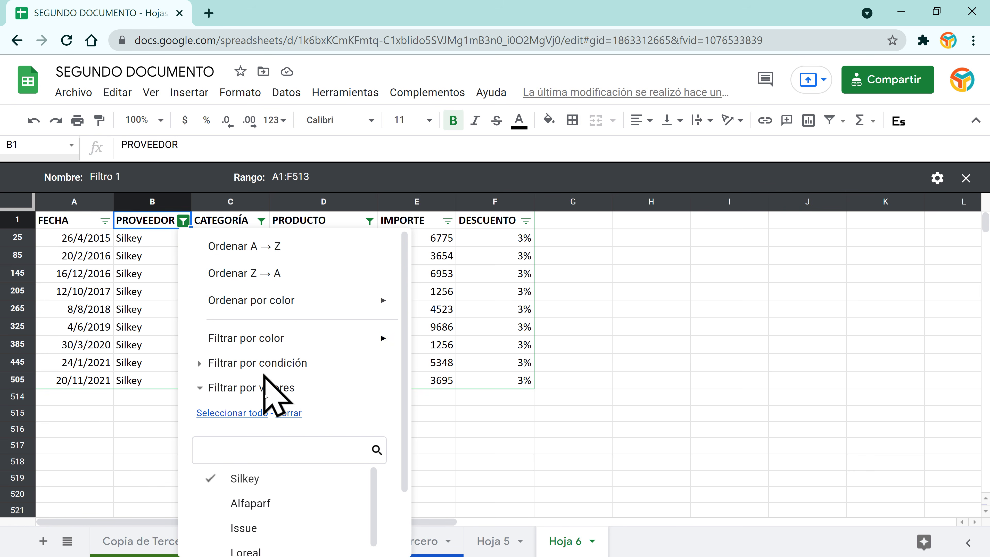
pyautogui.click(233, 413)
pyautogui.scroll(-2, 386, 458)
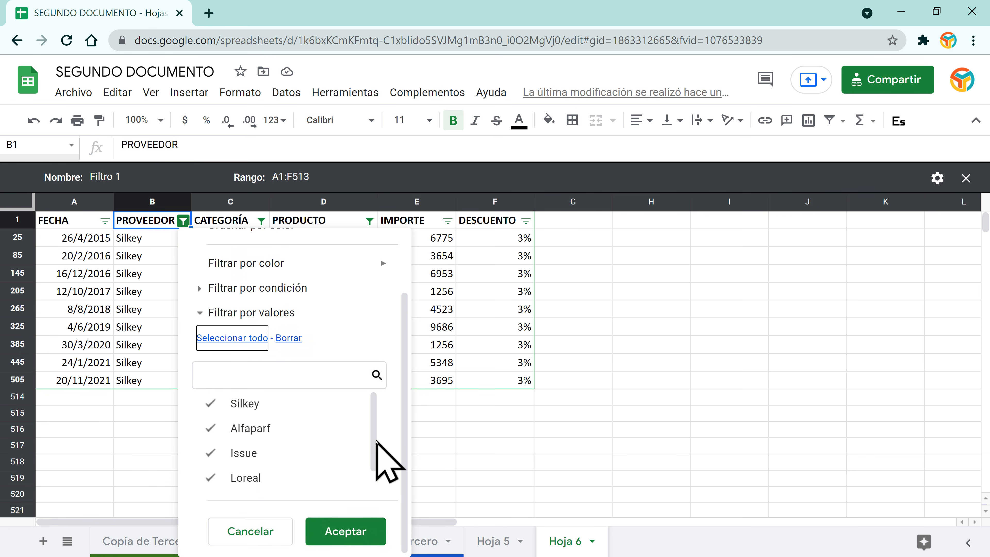
pyautogui.click(338, 533)
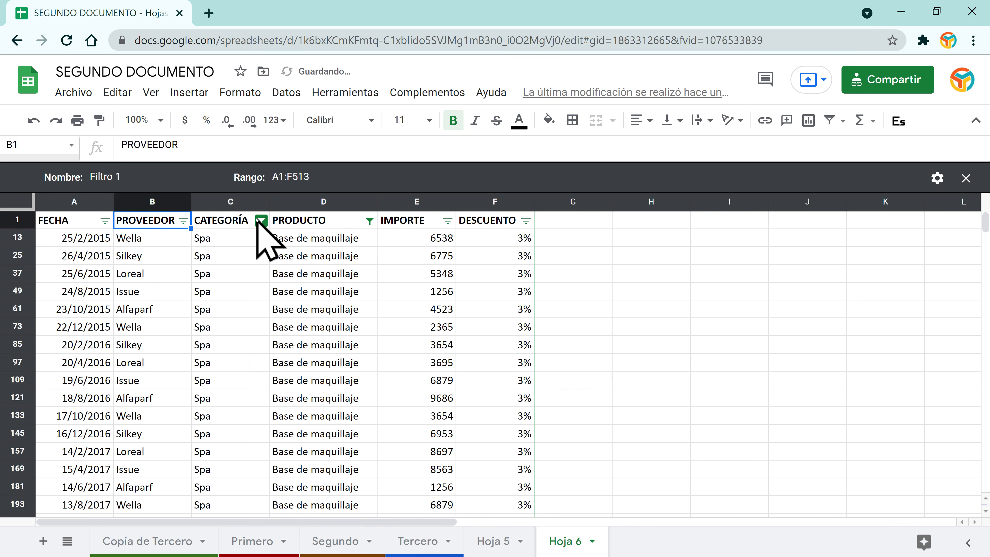
# Step: Reselect all values in the CATEGORÍA and PRODUCTO filters
pyautogui.click(260, 222)
pyautogui.click(92, 411)
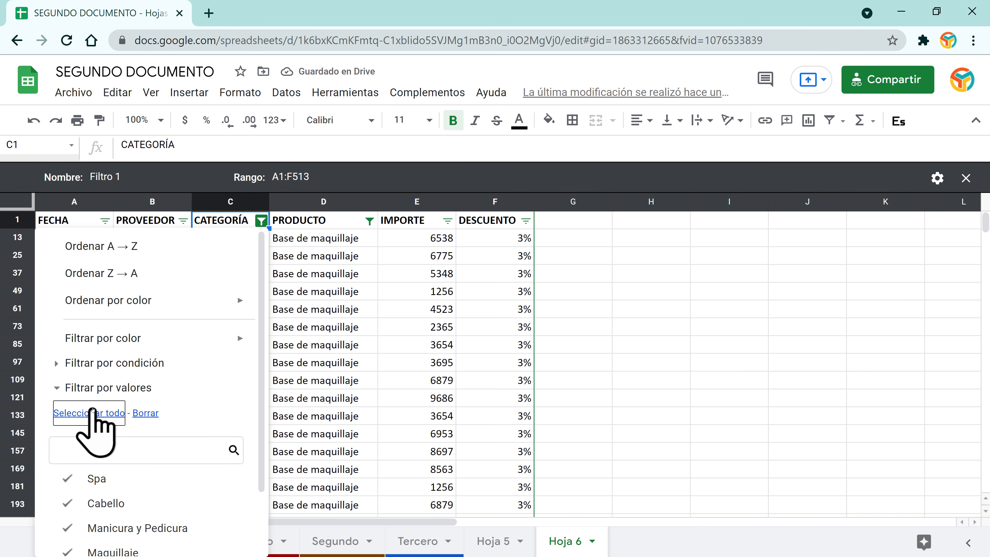
pyautogui.scroll(-2, 92, 410)
pyautogui.click(226, 535)
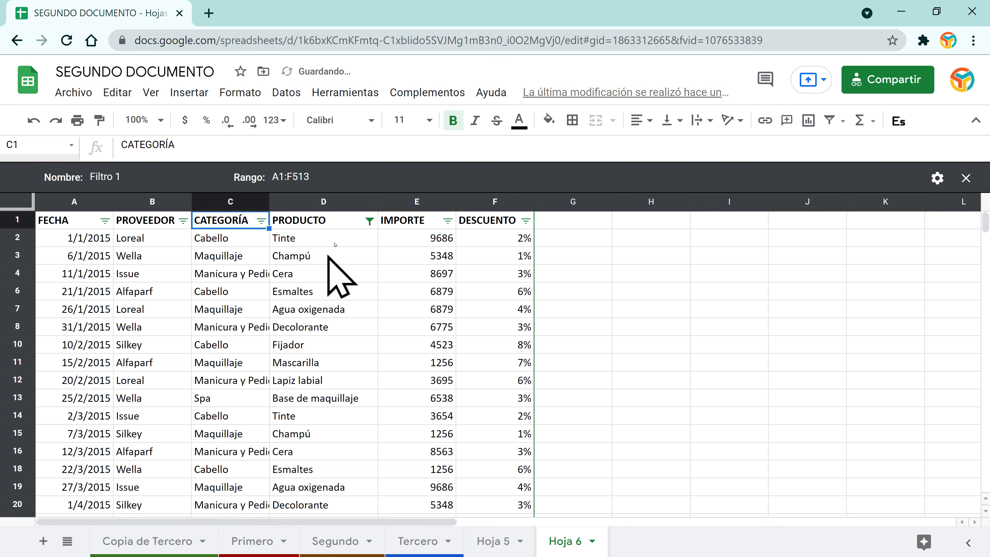
pyautogui.click(368, 221)
pyautogui.scroll(-2, 309, 405)
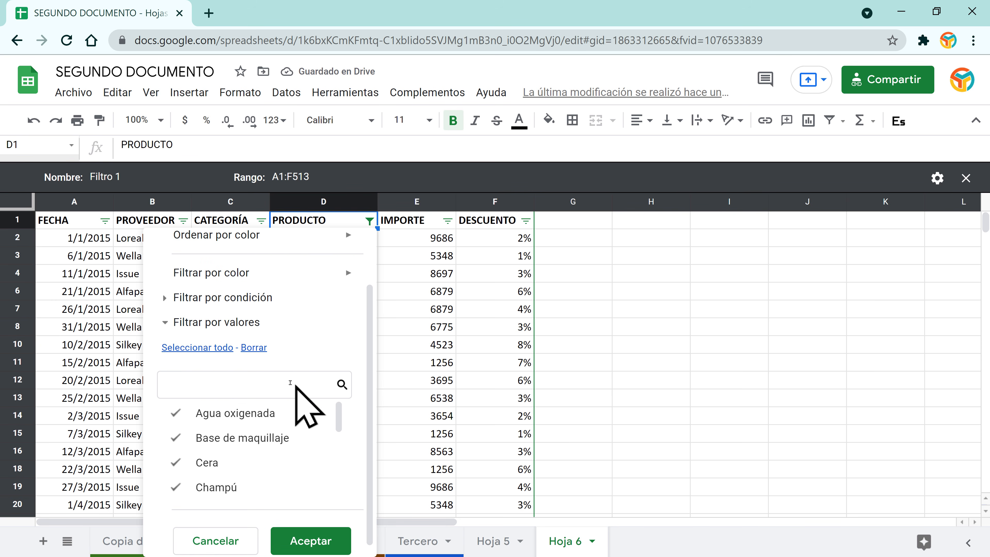
pyautogui.click(216, 338)
pyautogui.click(294, 533)
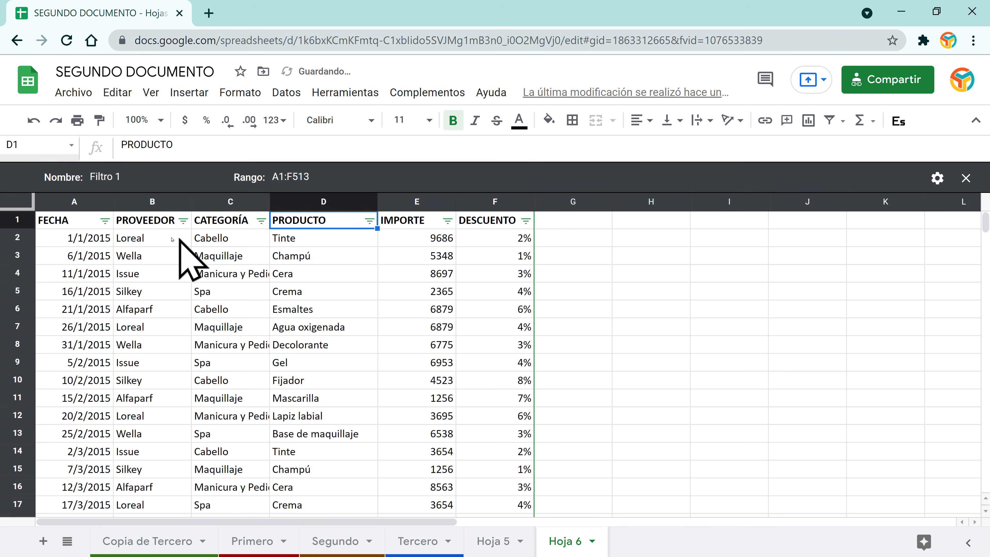
# Step: Look through the FECHA filter options and close them unchanged
pyautogui.scroll(-20, 179, 367)
pyautogui.scroll(20, 177, 358)
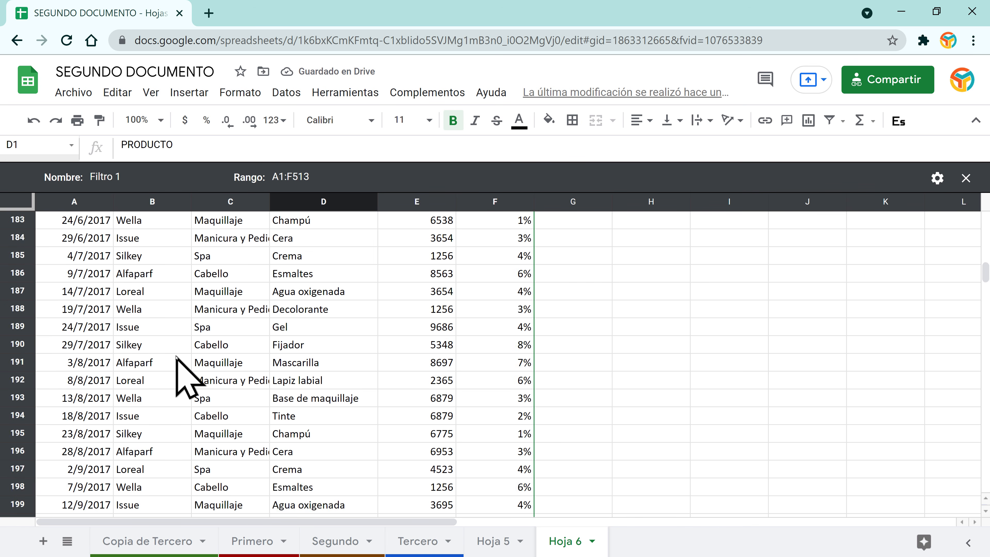
pyautogui.click(106, 221)
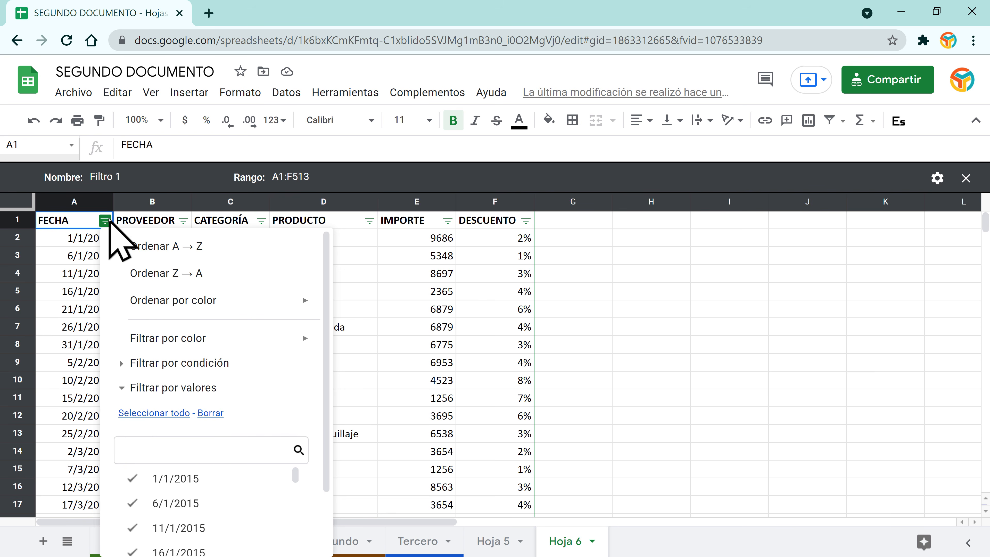
pyautogui.scroll(-2, 250, 406)
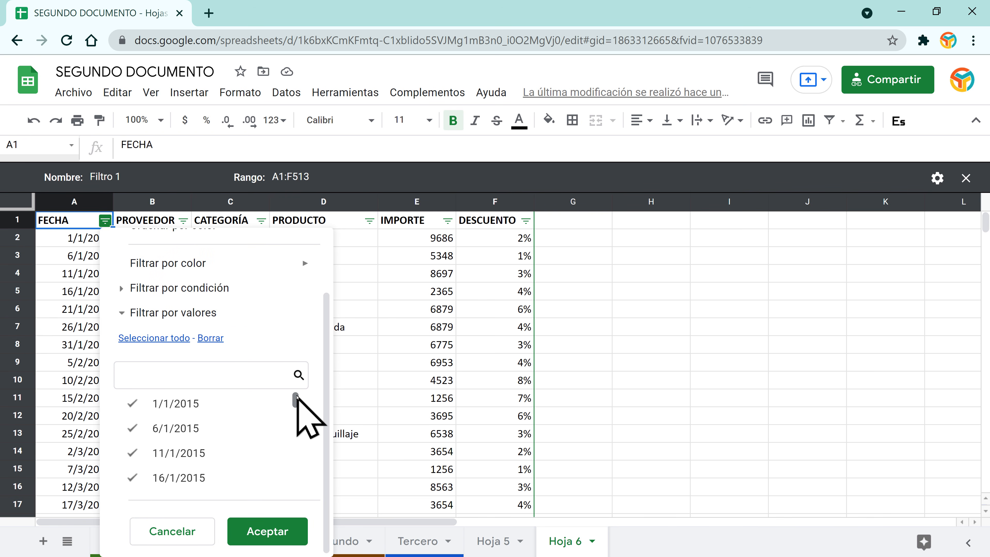
pyautogui.moveTo(298, 409)
pyautogui.mouseDown()
pyautogui.moveTo(298, 486)
pyautogui.moveTo(295, 394)
pyautogui.mouseUp()
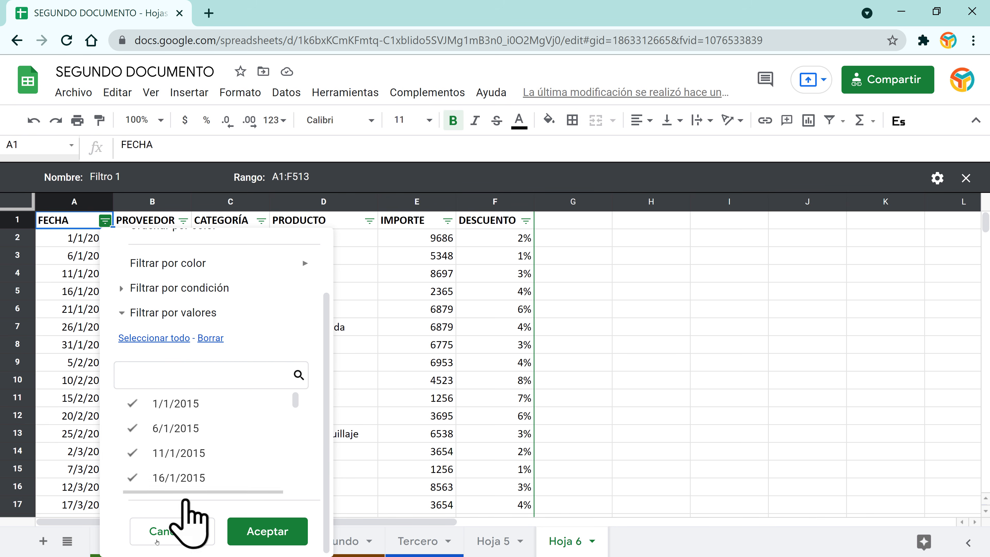
pyautogui.click(164, 530)
pyautogui.click(147, 223)
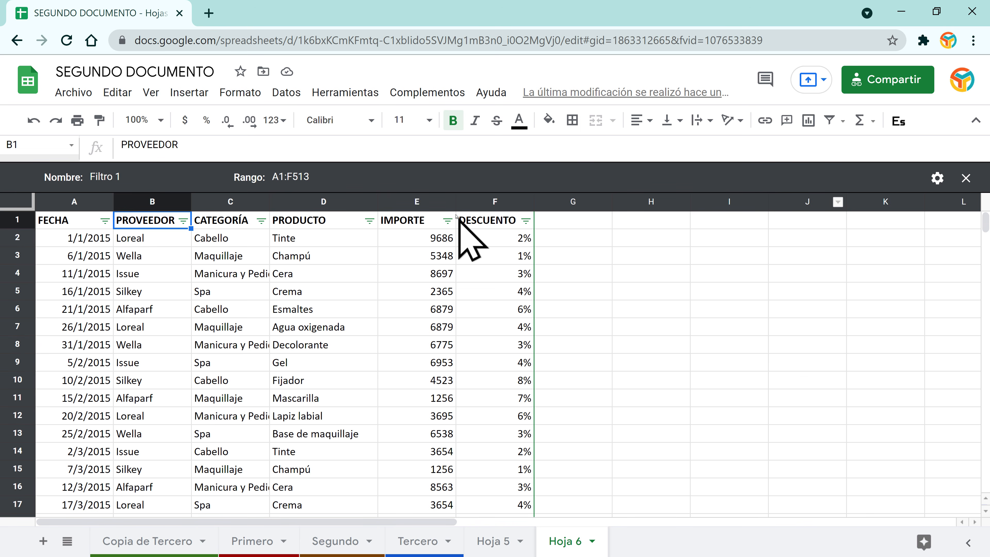
pyautogui.click(937, 178)
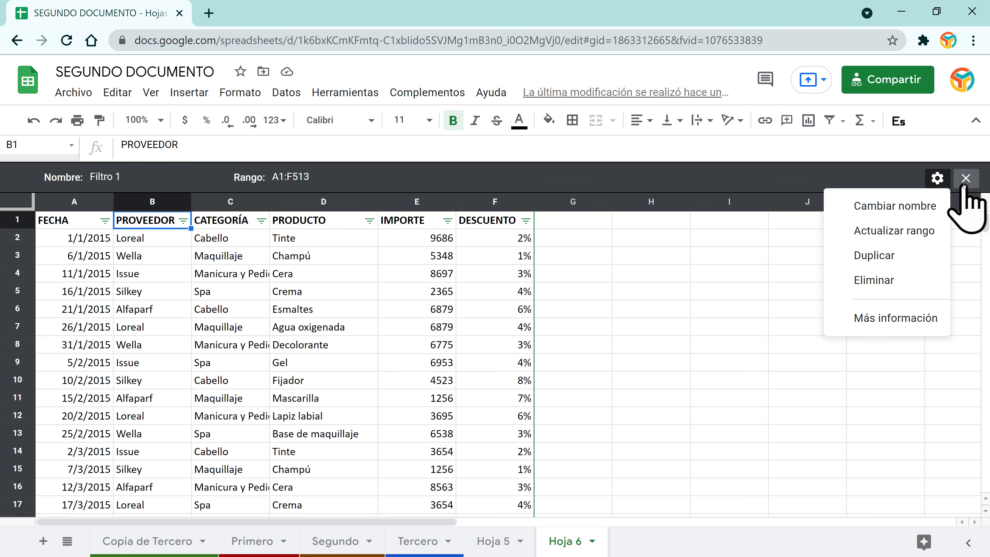
pyautogui.click(664, 297)
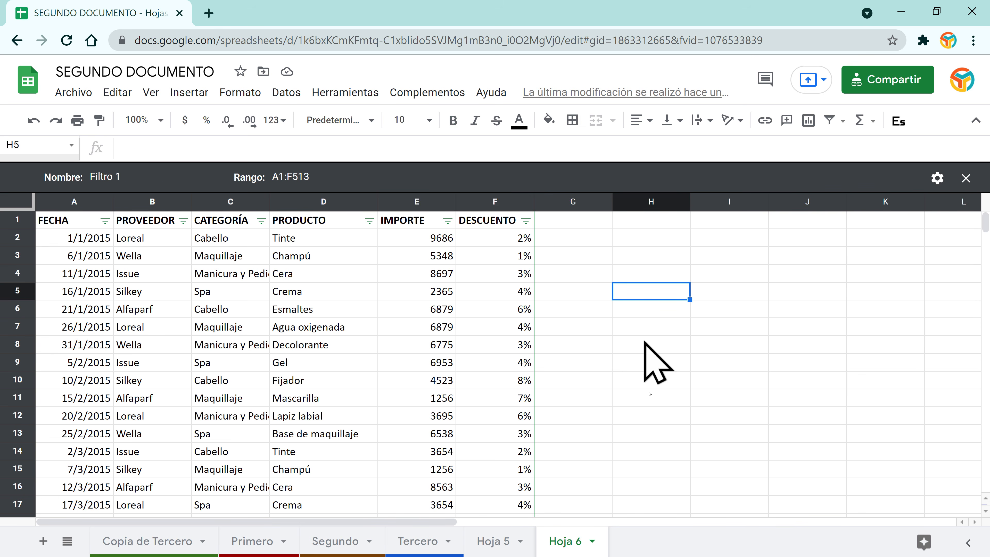
pyautogui.click(965, 179)
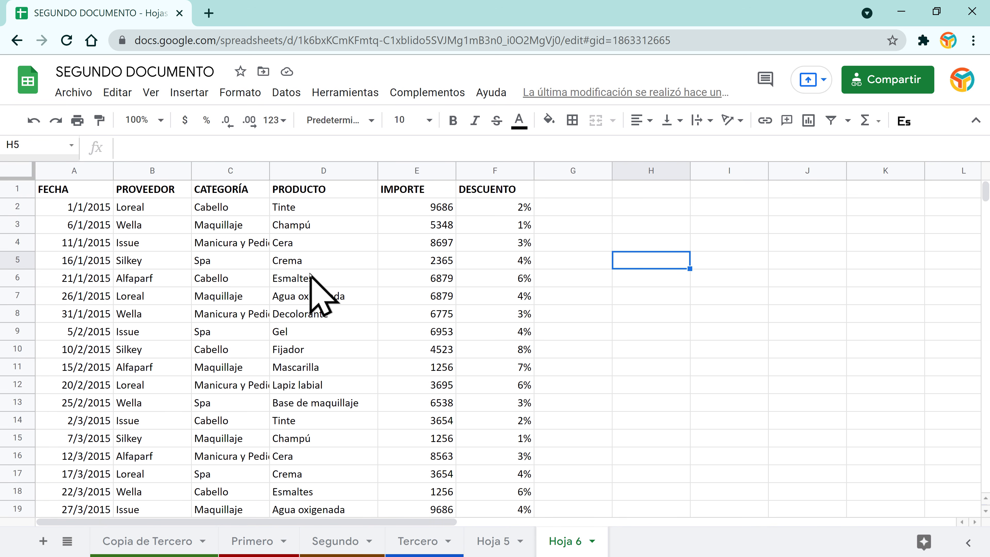
pyautogui.click(307, 209)
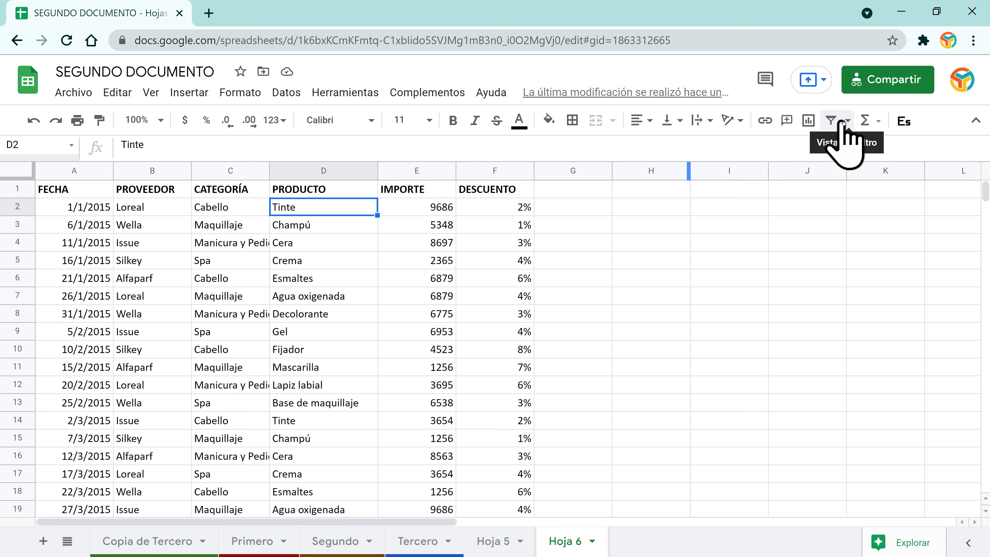
pyautogui.click(847, 122)
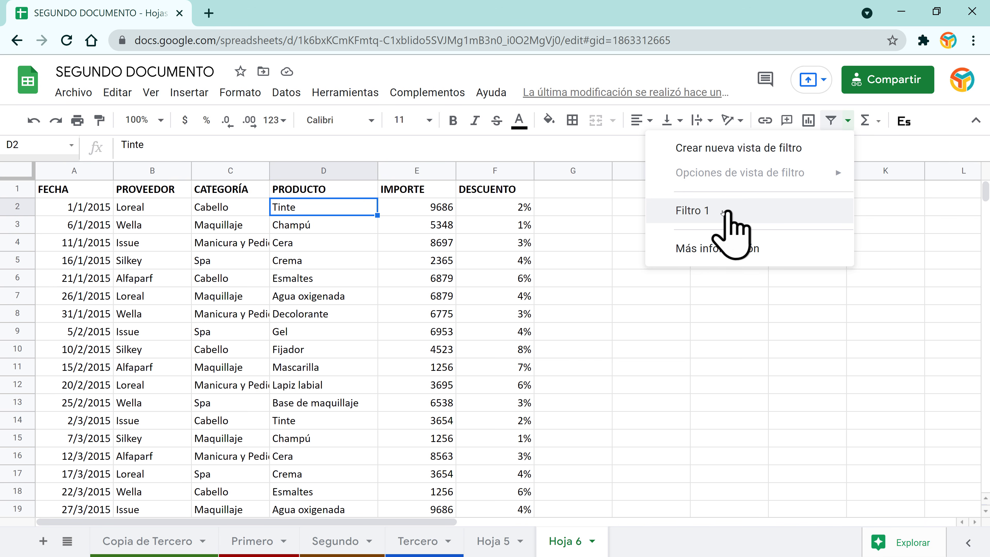
pyautogui.click(700, 211)
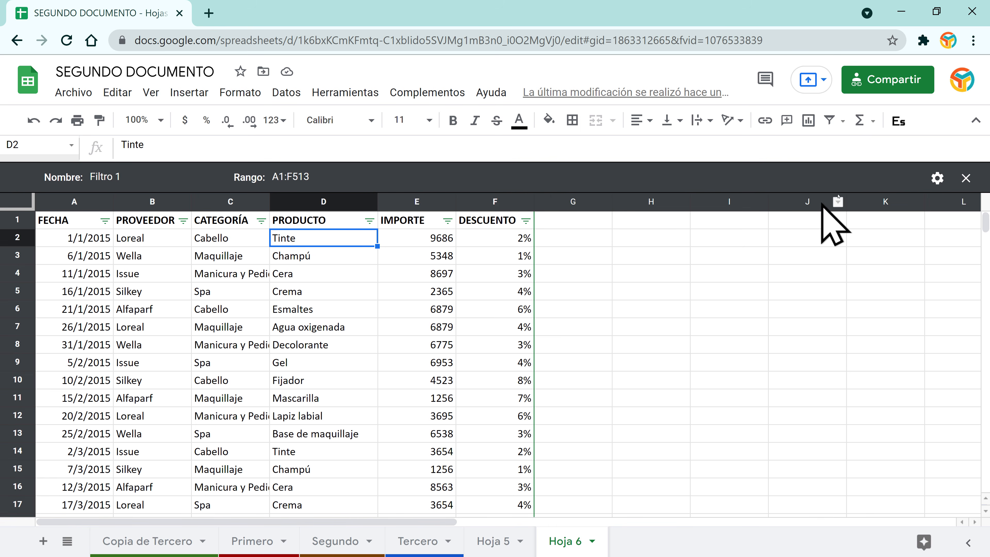
# Step: Filter PROVEEDOR to Alfaparf only
pyautogui.click(179, 221)
pyautogui.scroll(-1, 257, 507)
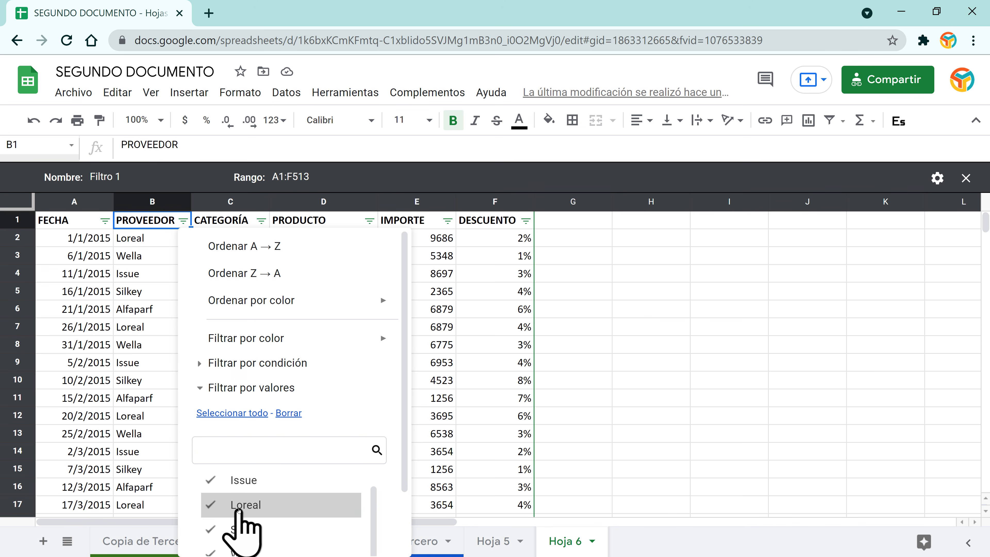
pyautogui.scroll(1, 239, 510)
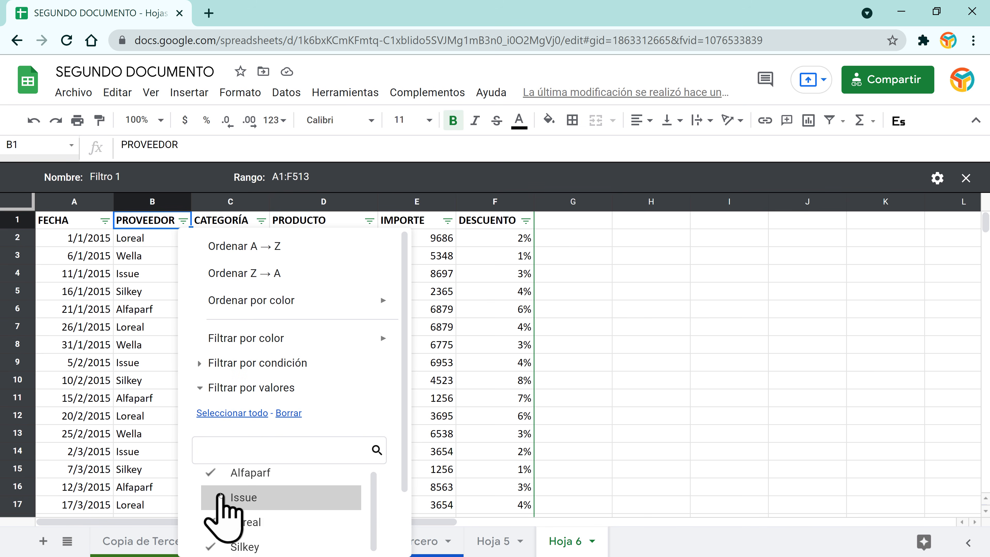
pyautogui.scroll(-1, 220, 495)
pyautogui.click(216, 502)
pyautogui.click(216, 533)
pyautogui.scroll(-2, 259, 503)
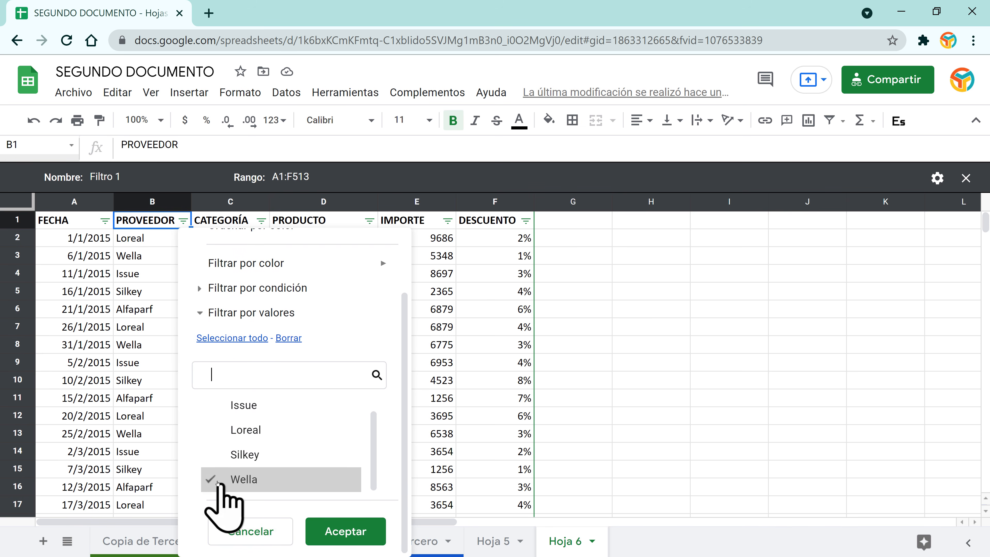
pyautogui.click(217, 484)
pyautogui.click(355, 535)
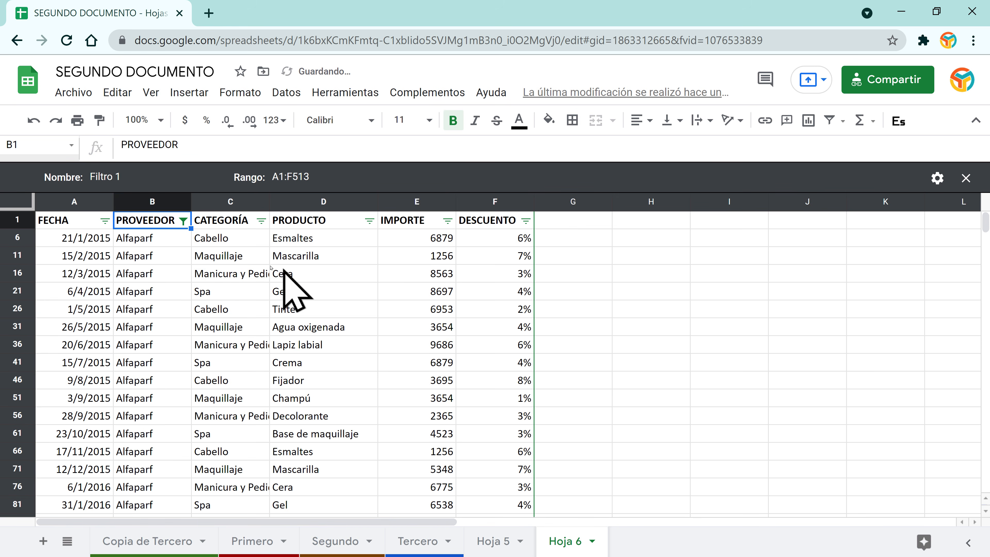
# Step: Filter CATEGORÍA to Cabello only
pyautogui.click(261, 221)
pyautogui.scroll(-2, 141, 431)
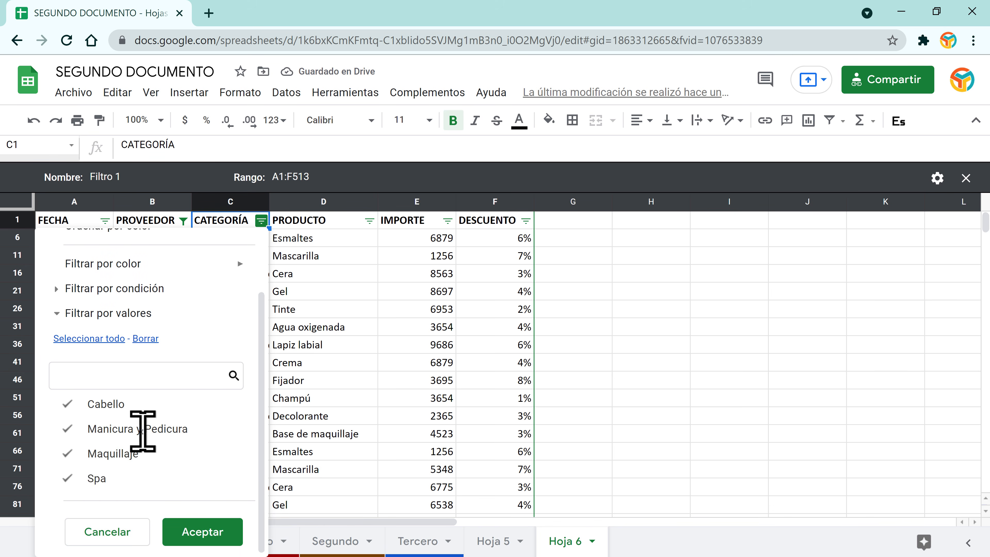
pyautogui.click(68, 431)
pyautogui.click(67, 454)
pyautogui.click(68, 479)
pyautogui.click(186, 527)
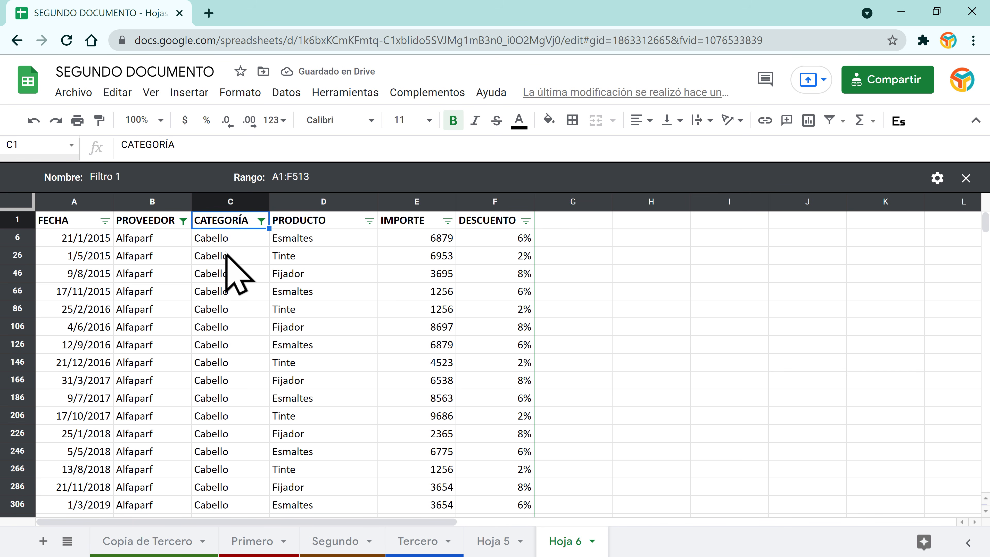
# Step: Close the filter view so Hoja 6 shows all rows
pyautogui.scroll(-10, 351, 474)
pyautogui.scroll(10, 351, 473)
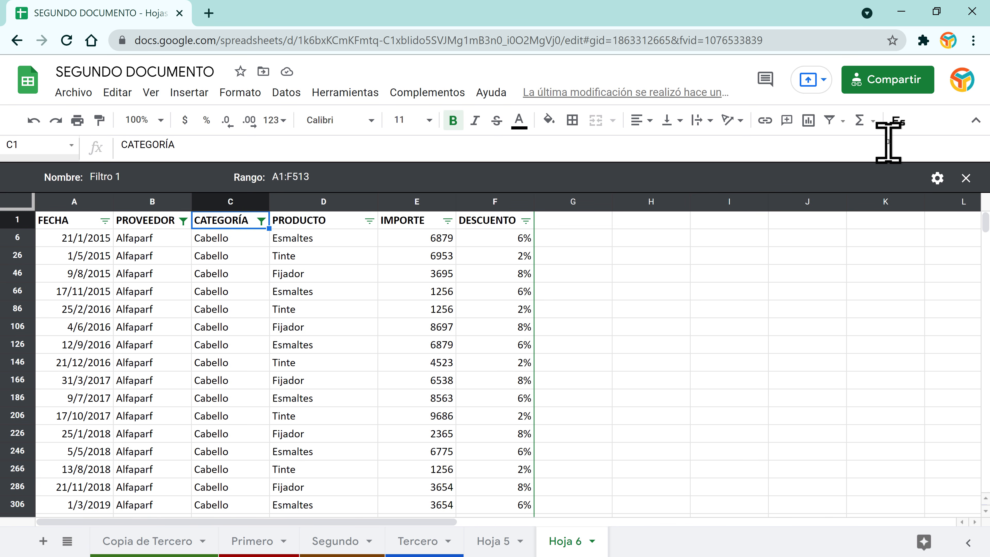
pyautogui.click(964, 177)
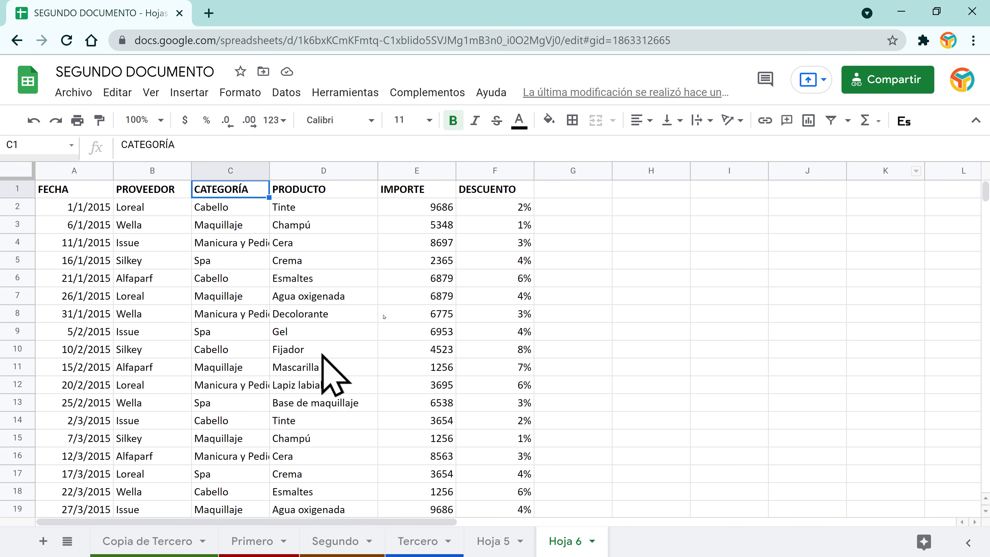
# Step: Delete the Filtro 1 filter view and confirm it no longer appears in the list
pyautogui.click(848, 121)
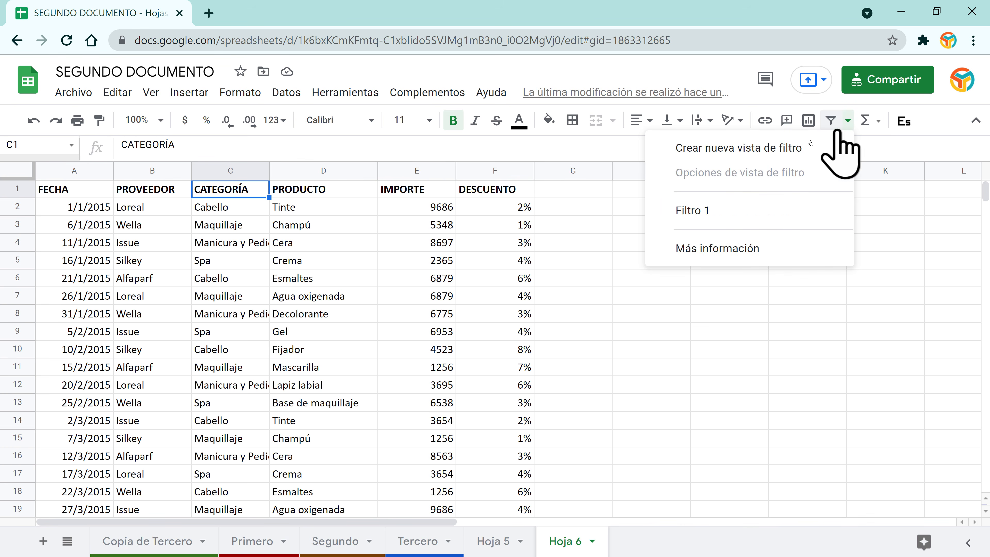
pyautogui.click(715, 207)
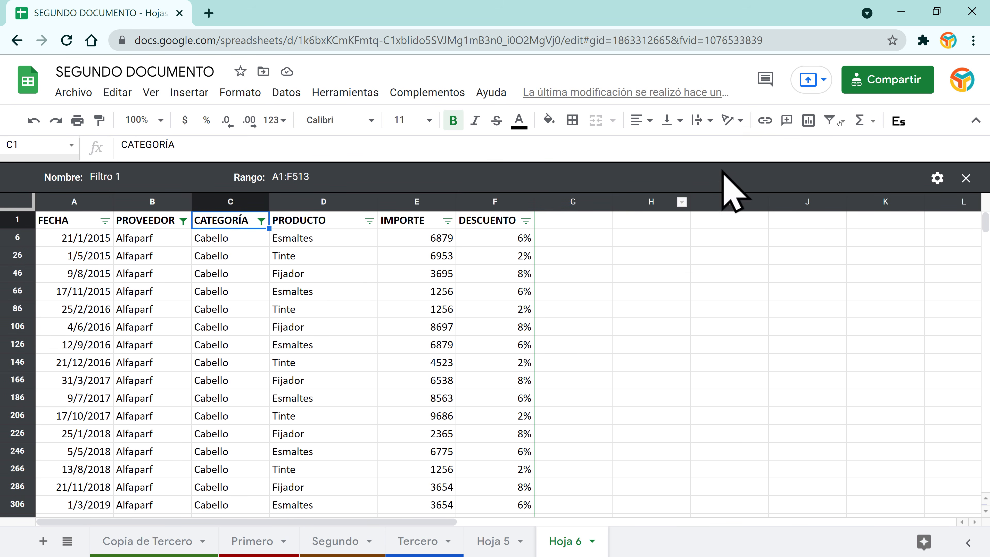
pyautogui.click(938, 179)
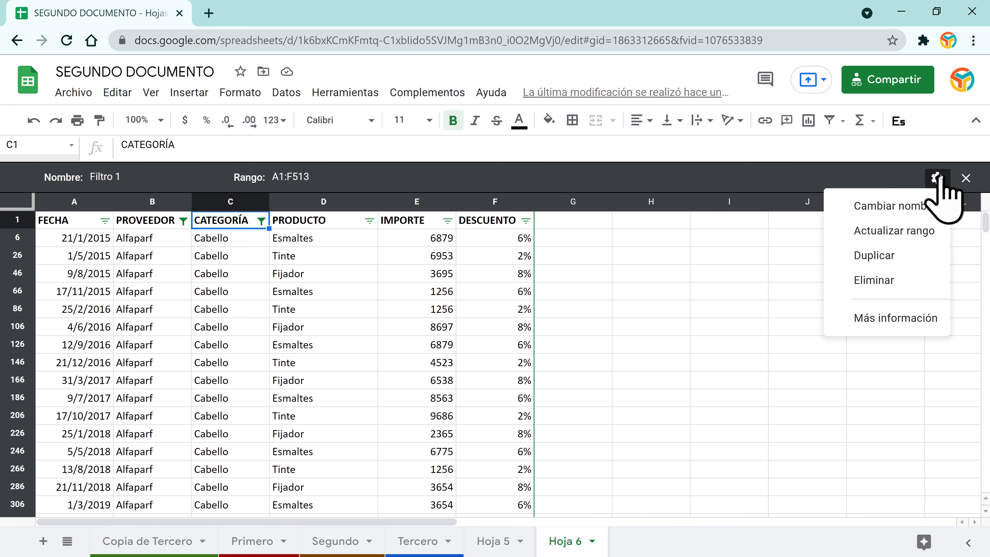
pyautogui.click(872, 281)
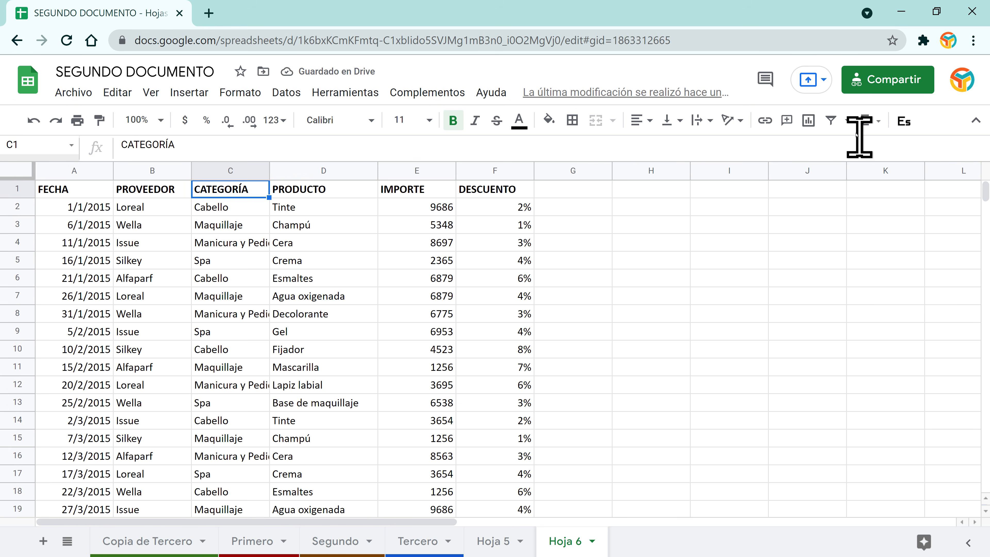
pyautogui.click(848, 121)
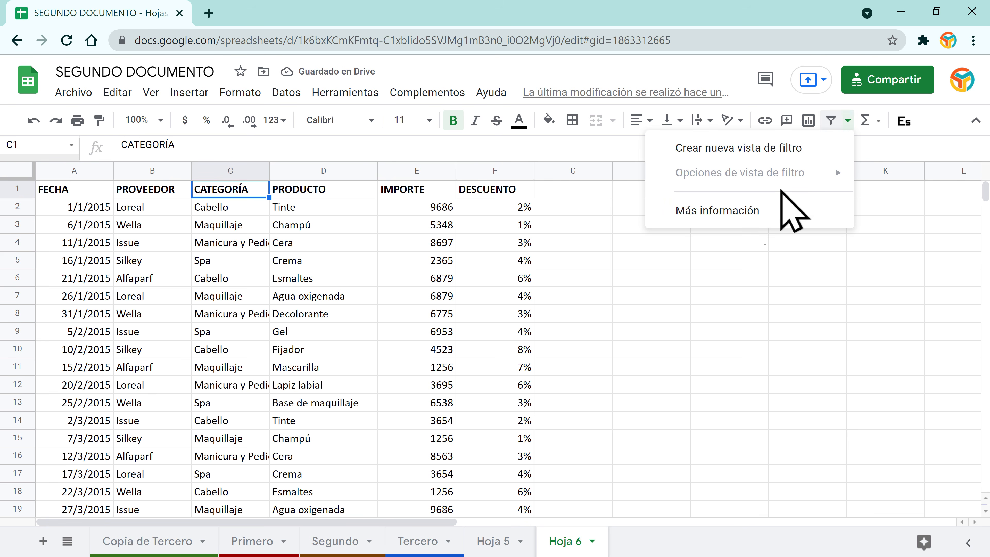
pyautogui.click(751, 332)
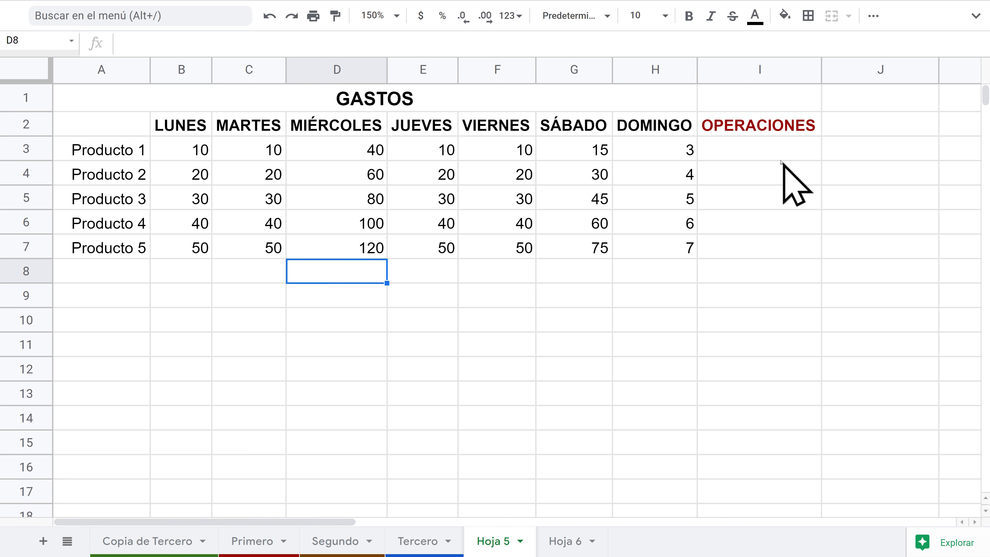
# Step: Start a sum formula in I3 adding cells B7, D7 and E7
pyautogui.click(764, 145)
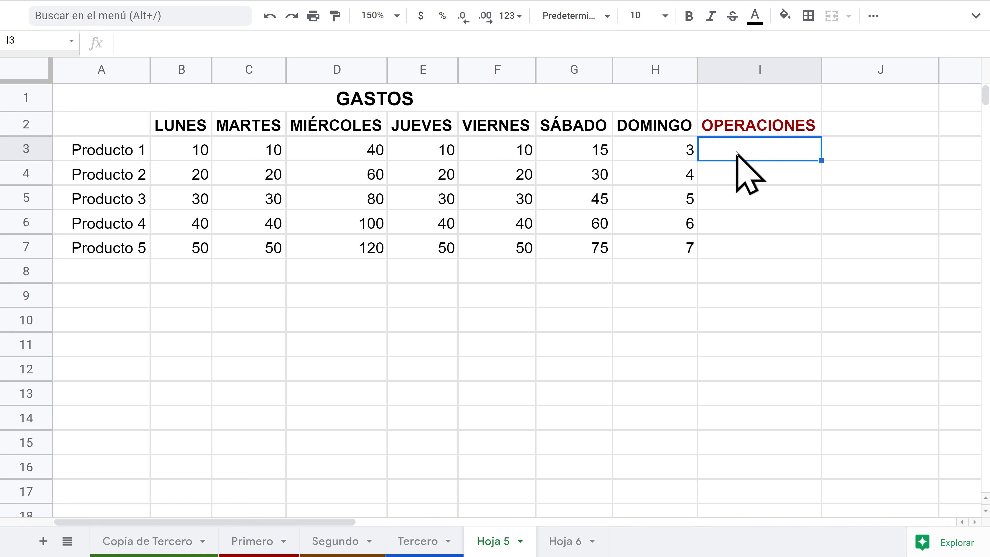
pyautogui.write('=')
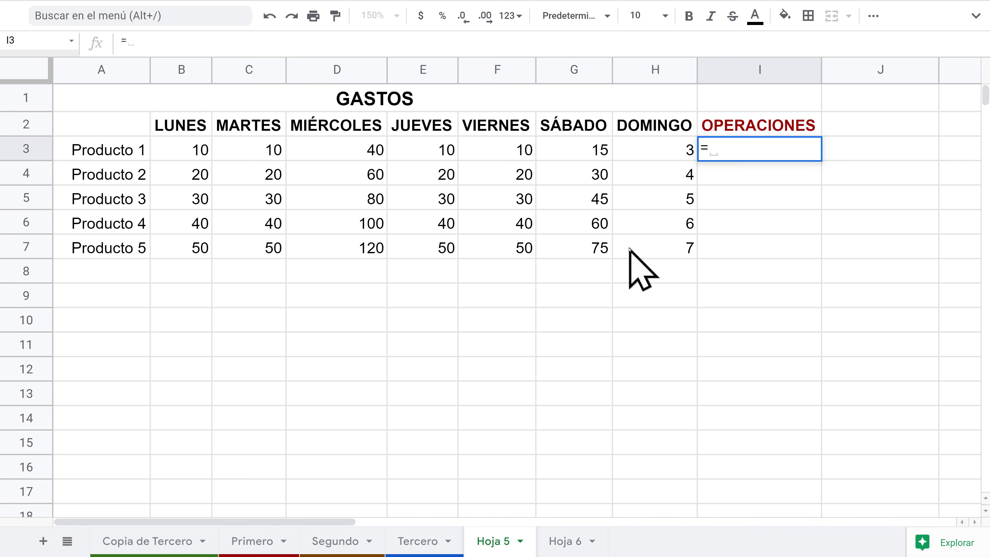
pyautogui.click(192, 245)
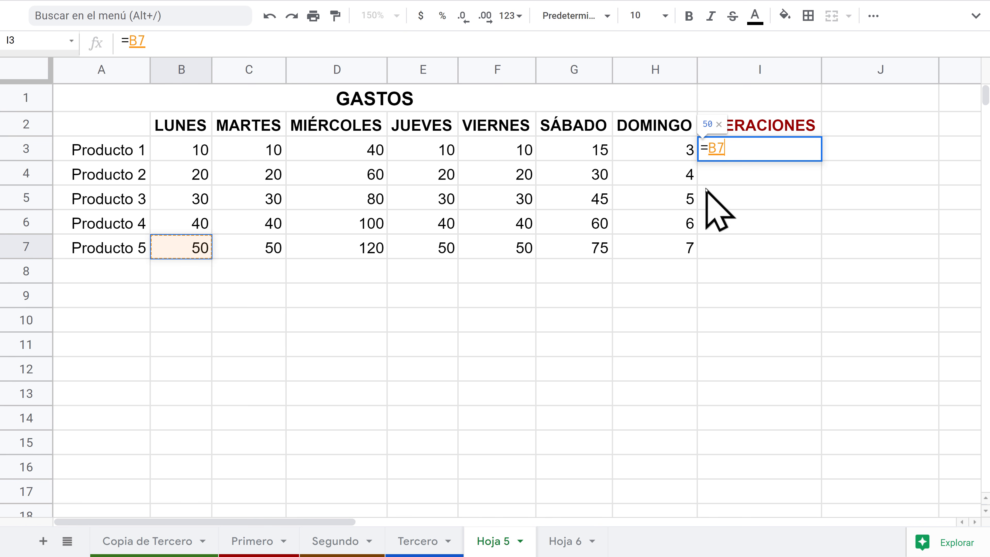
pyautogui.write('+')
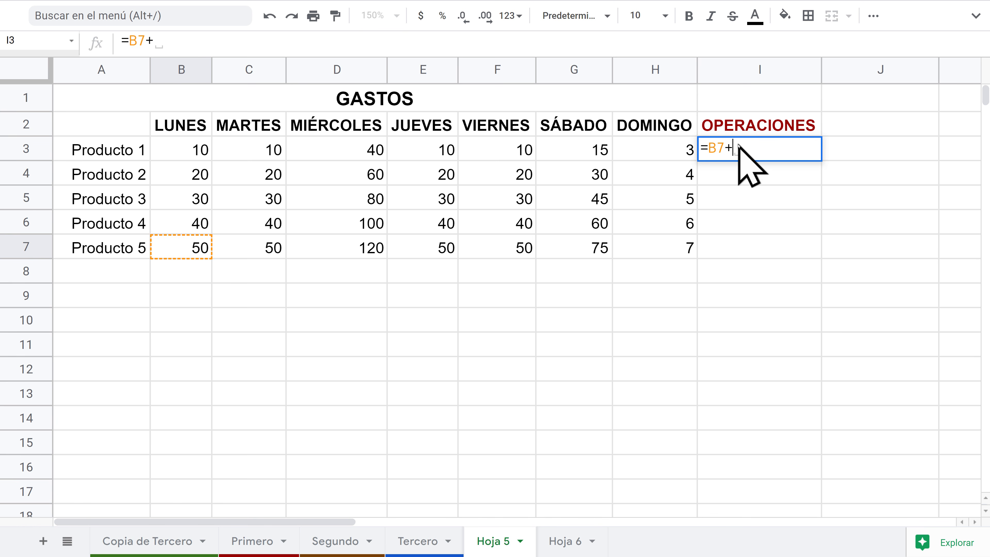
pyautogui.click(346, 246)
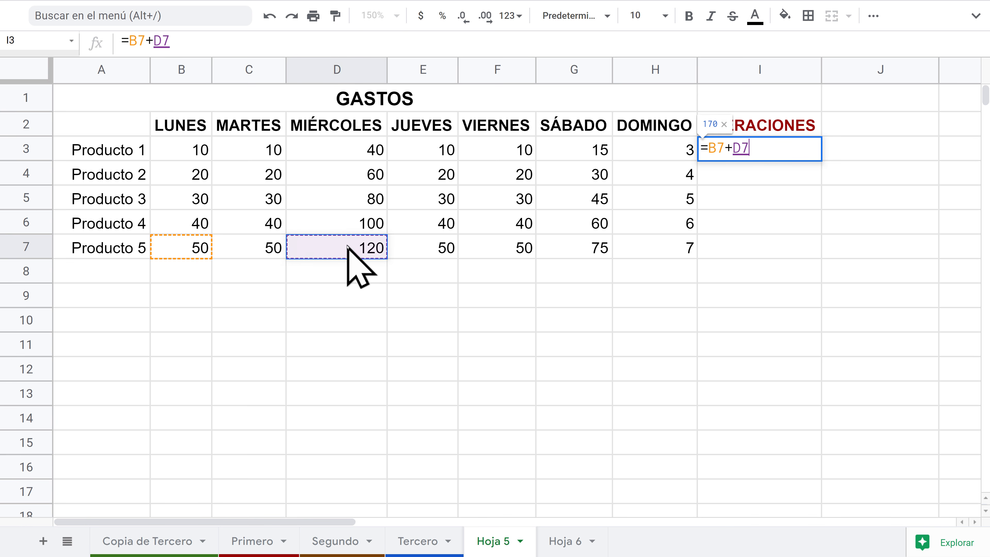
pyautogui.write('+')
pyautogui.click(432, 248)
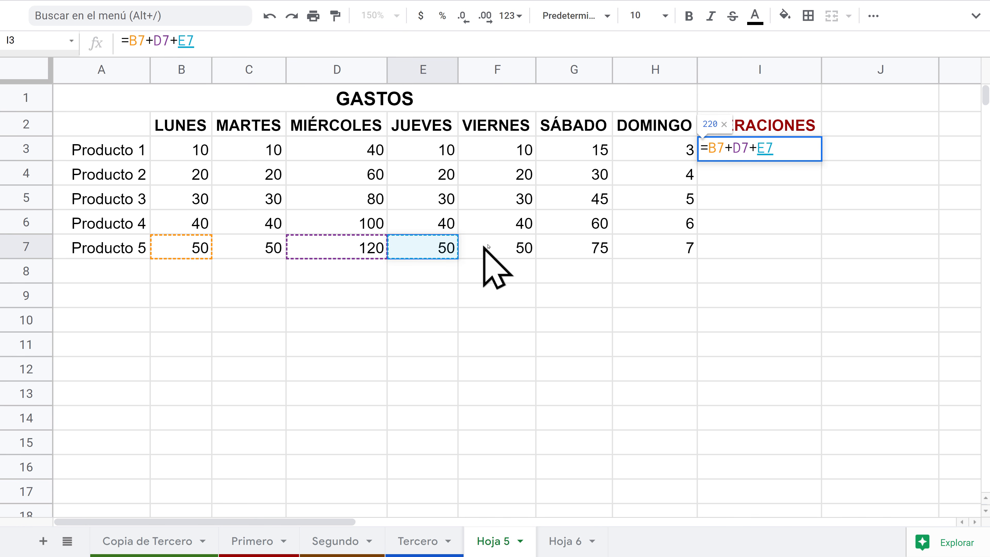
pyautogui.write('+')
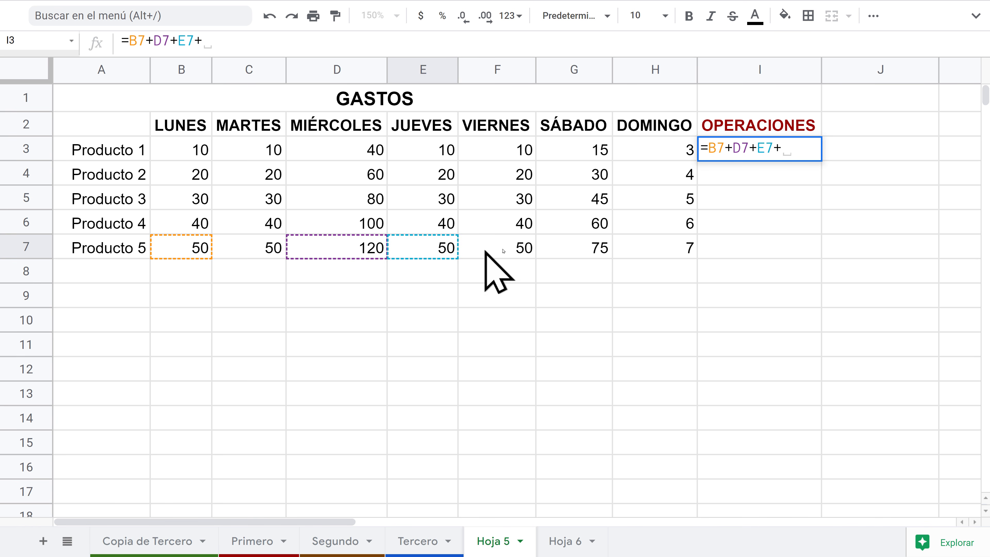
# Step: Finish I3 as =B7+D7+E7+F3+C5, showing 260, and enlarge the formula bar to check it
pyautogui.click(489, 149)
pyautogui.write('+')
pyautogui.click(269, 200)
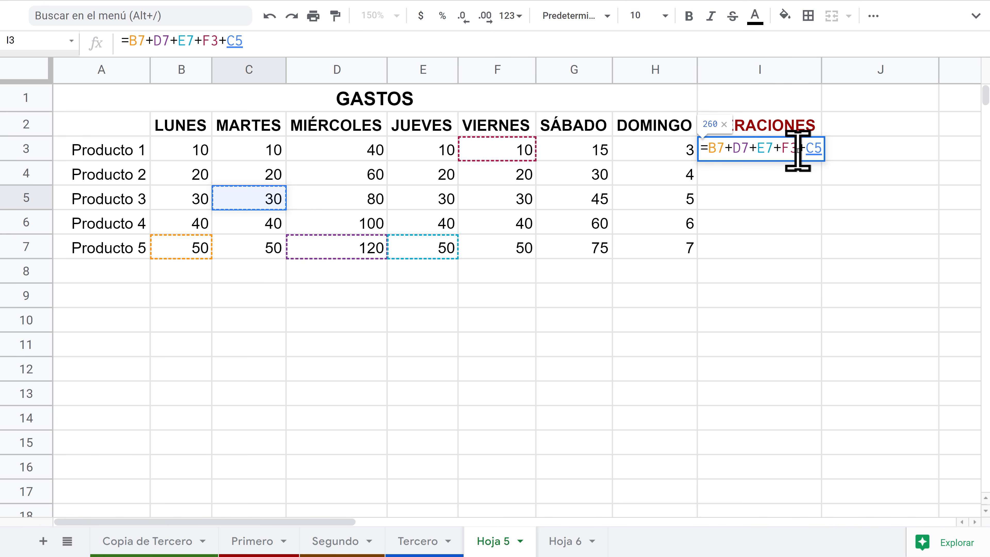
pyautogui.press('Return')
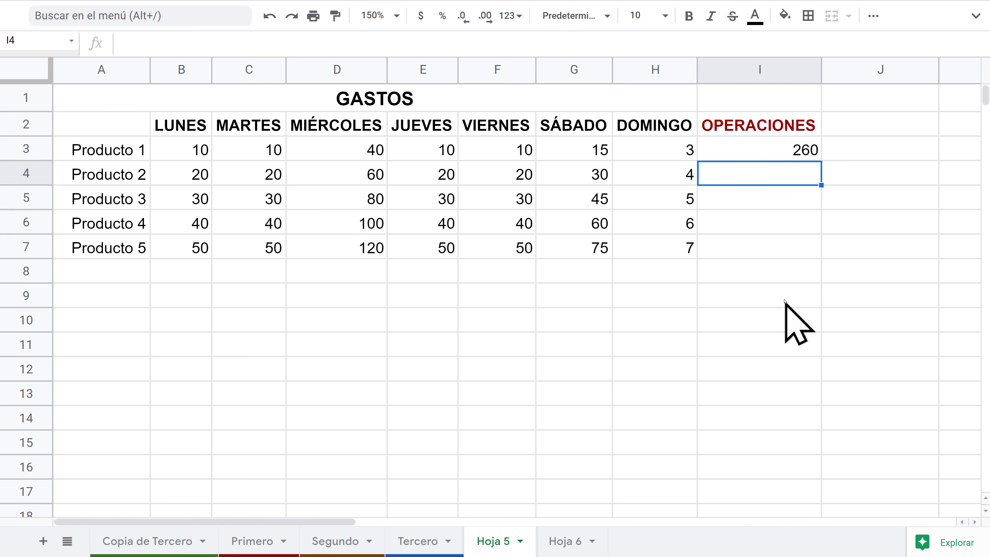
pyautogui.click(794, 154)
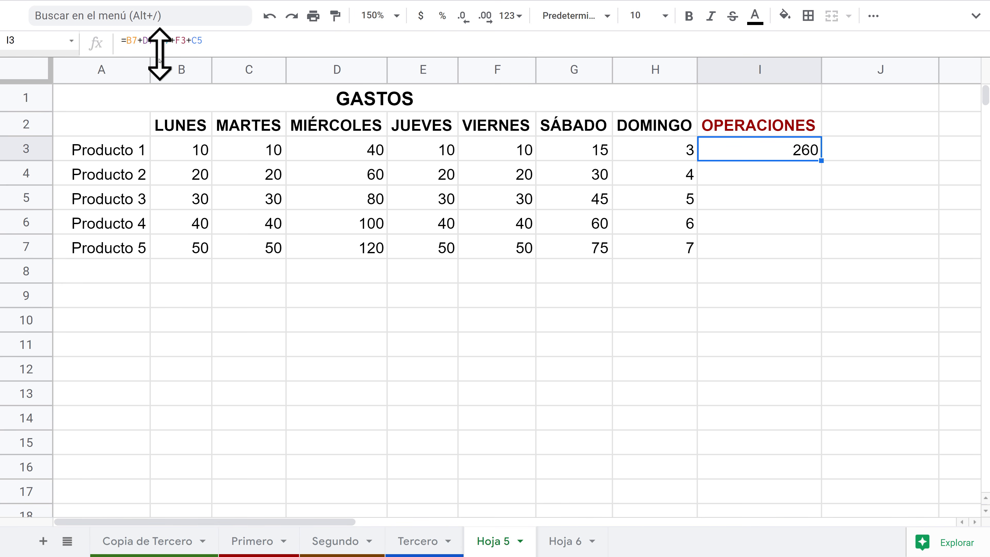
pyautogui.moveTo(159, 50); pyautogui.dragTo(150, 88)
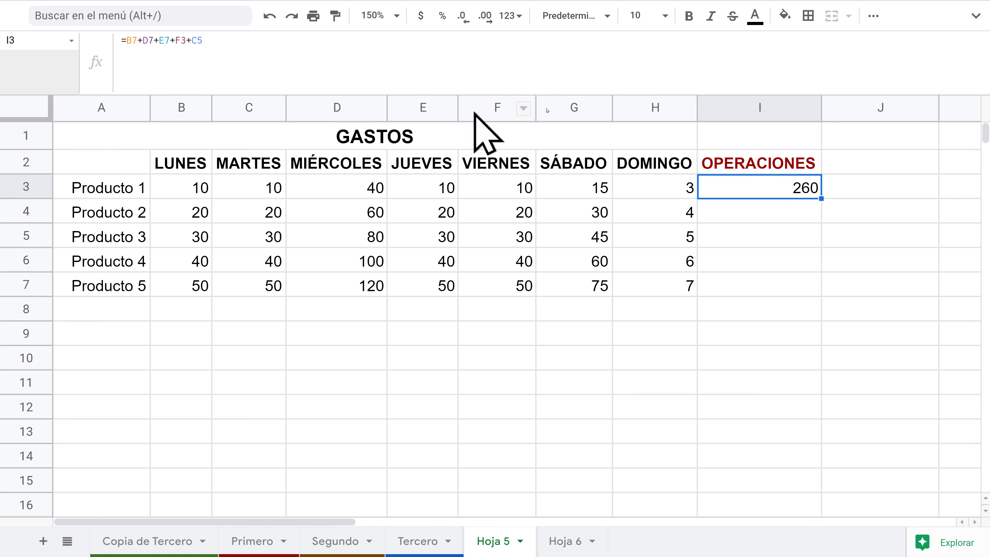
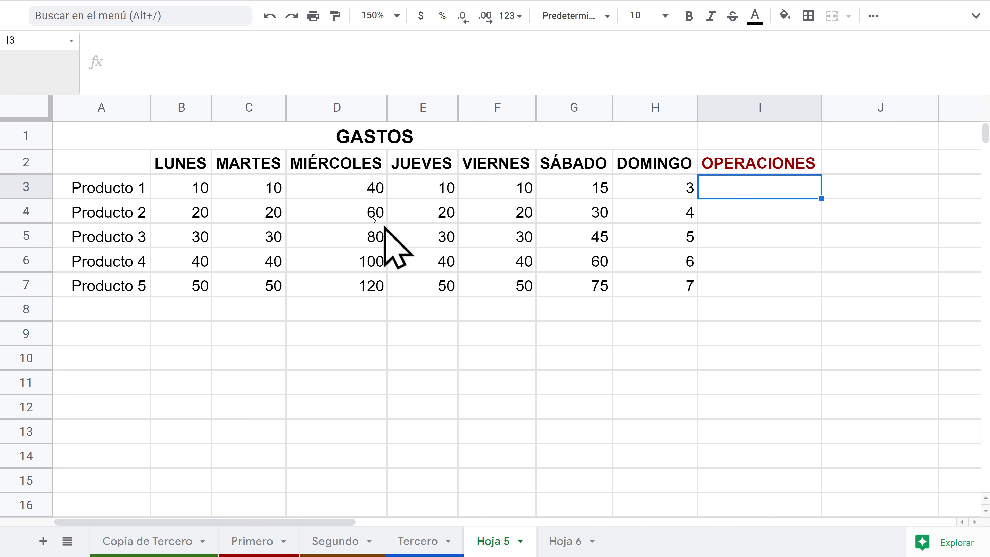
# Step: Enter =B3+D6+F4 in I3, check that it shows 130, then clear I3
pyautogui.write('=')
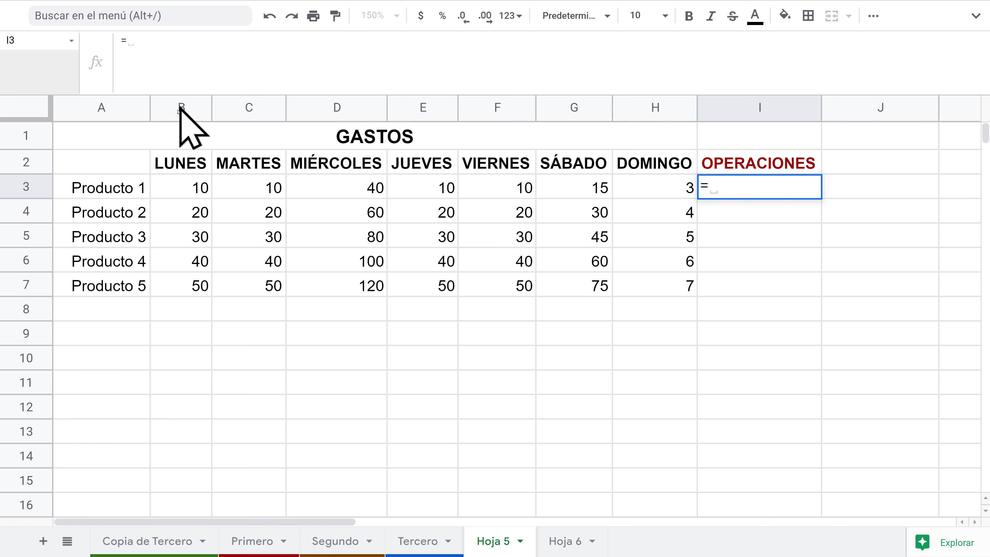
pyautogui.click(191, 190)
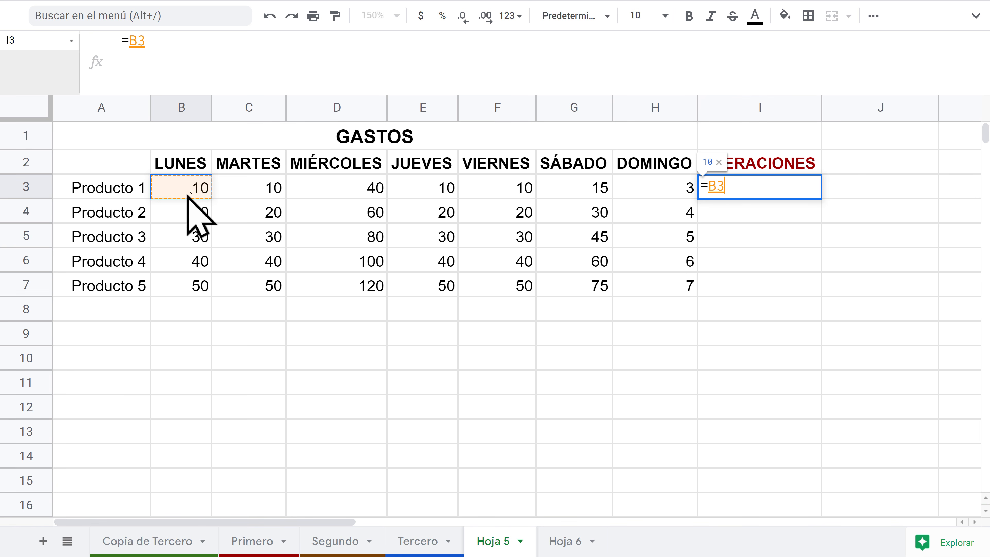
pyautogui.click(751, 190)
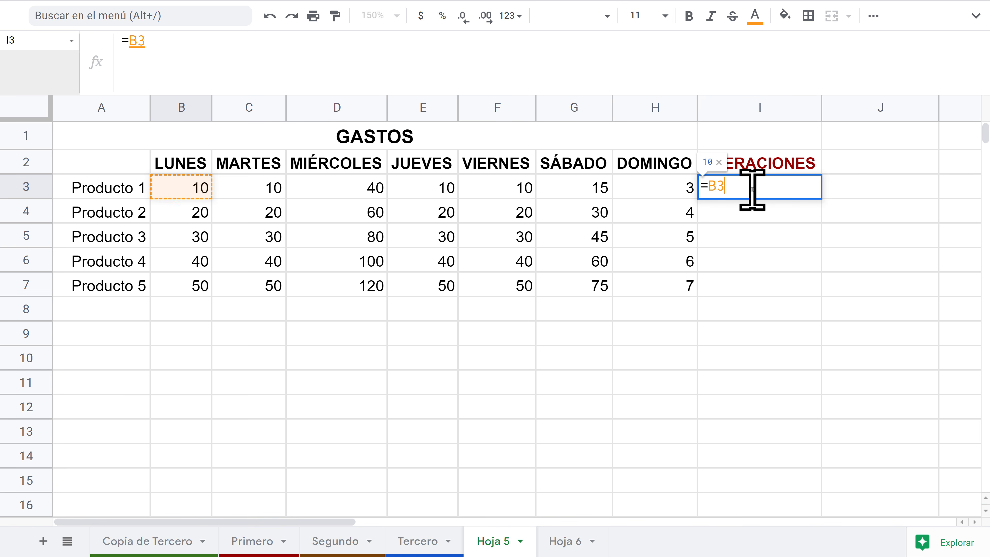
pyautogui.press('BackSpace')
pyautogui.press('BackSpace')
pyautogui.write('B')
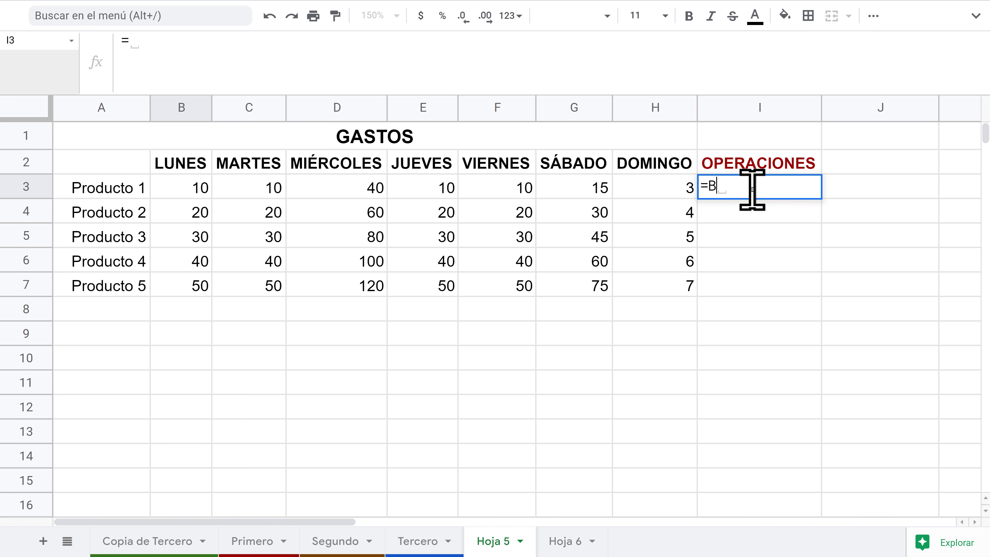
pyautogui.write('3+')
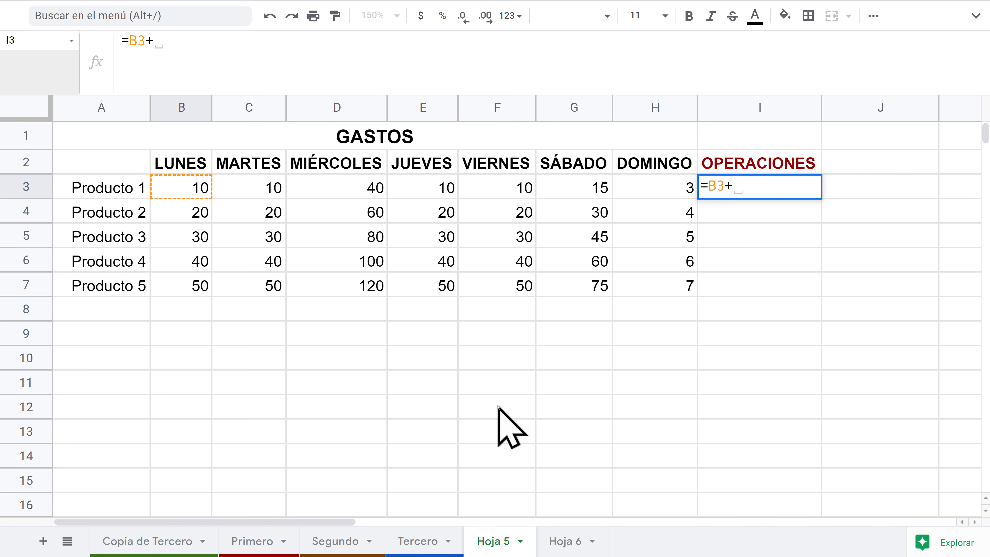
pyautogui.write('D6')
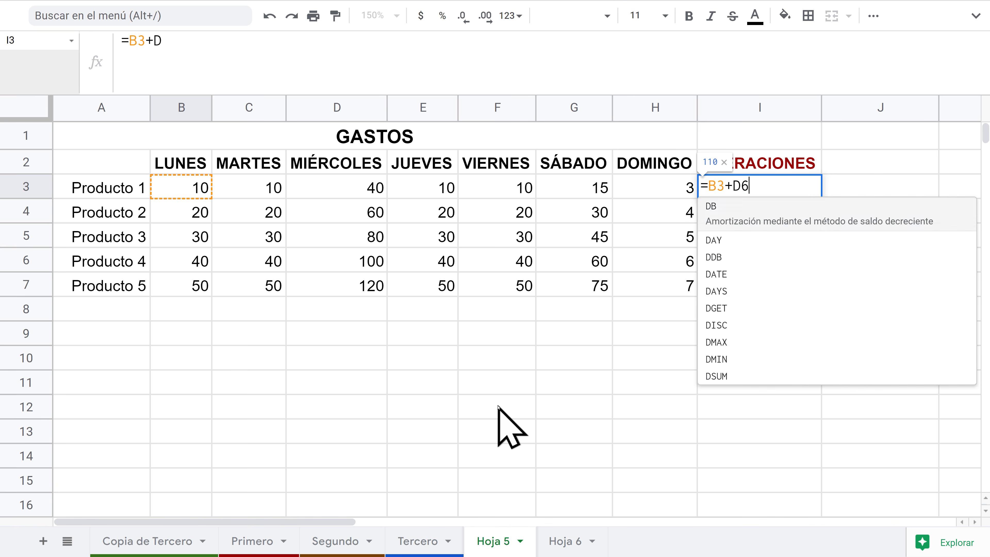
pyautogui.write('+')
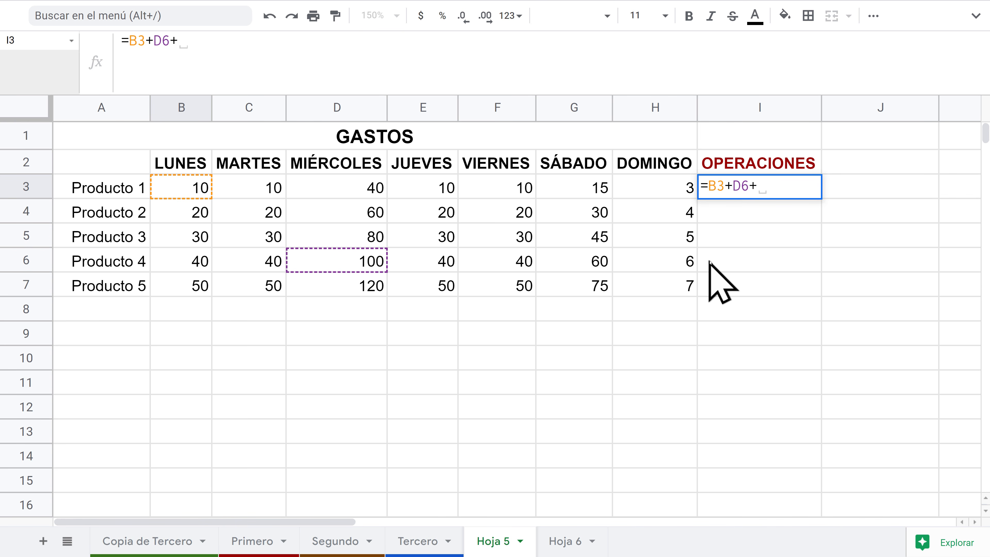
pyautogui.write('F4')
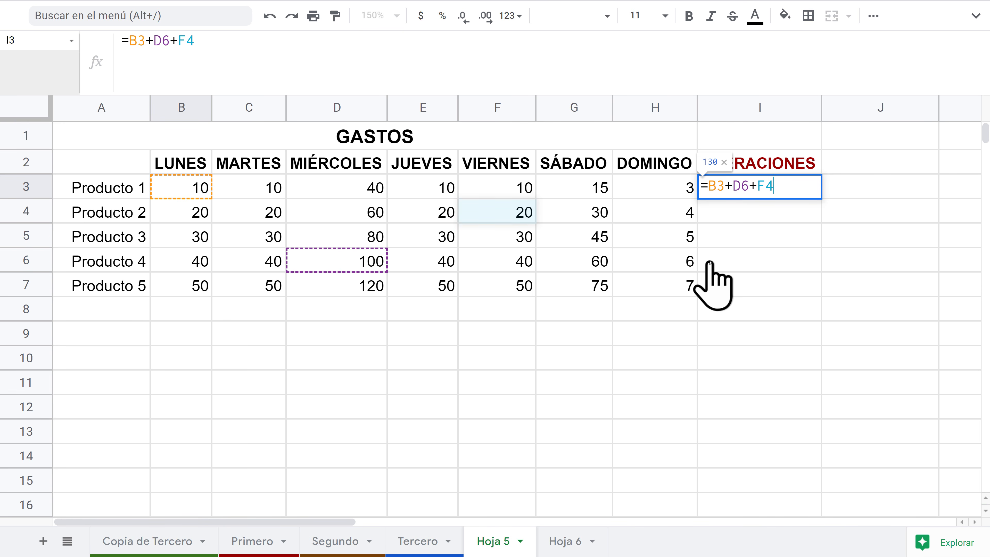
pyautogui.press('Return')
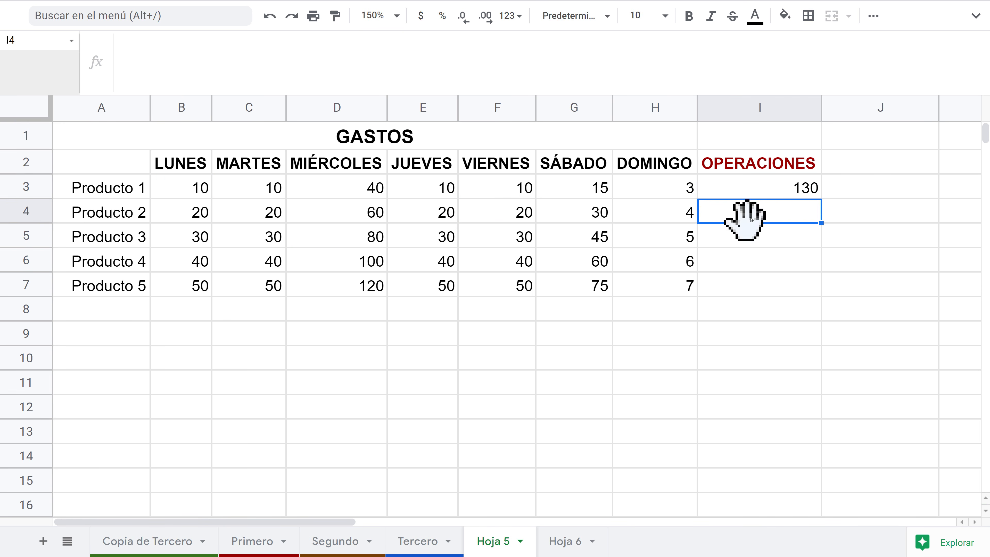
pyautogui.click(789, 182)
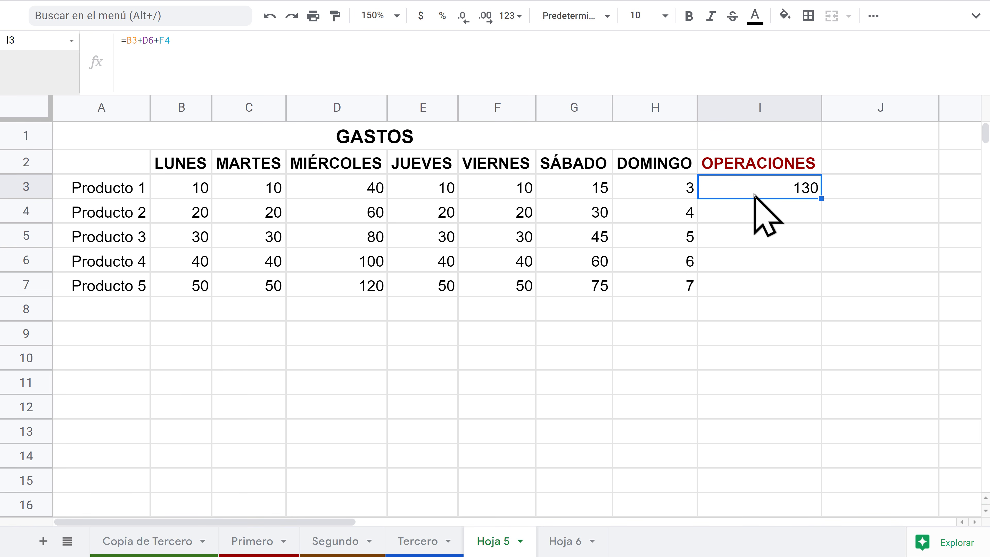
pyautogui.press('Delete')
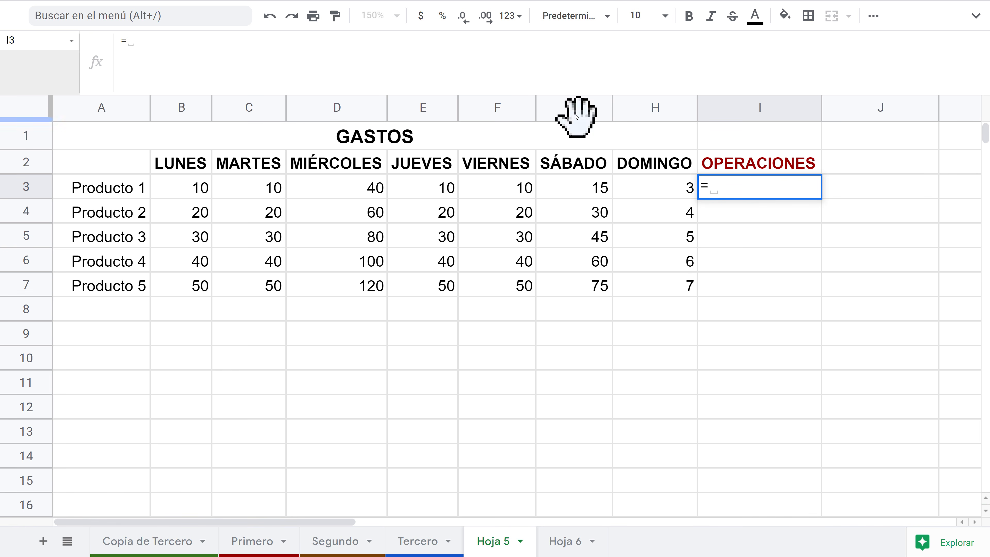
# Step: Subtract D5 from G7 in I3 with =G7-D5, then clear the result
pyautogui.click(587, 287)
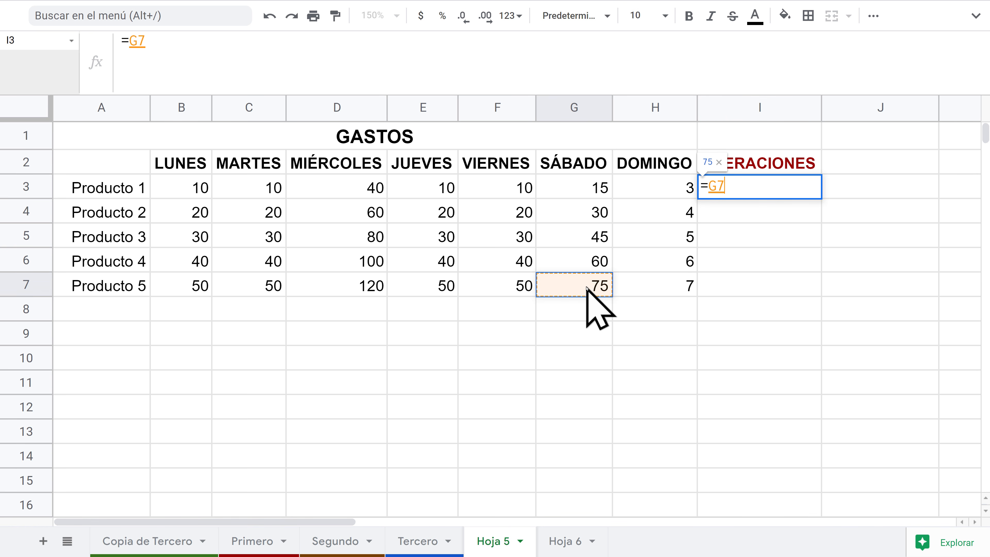
pyautogui.write('-')
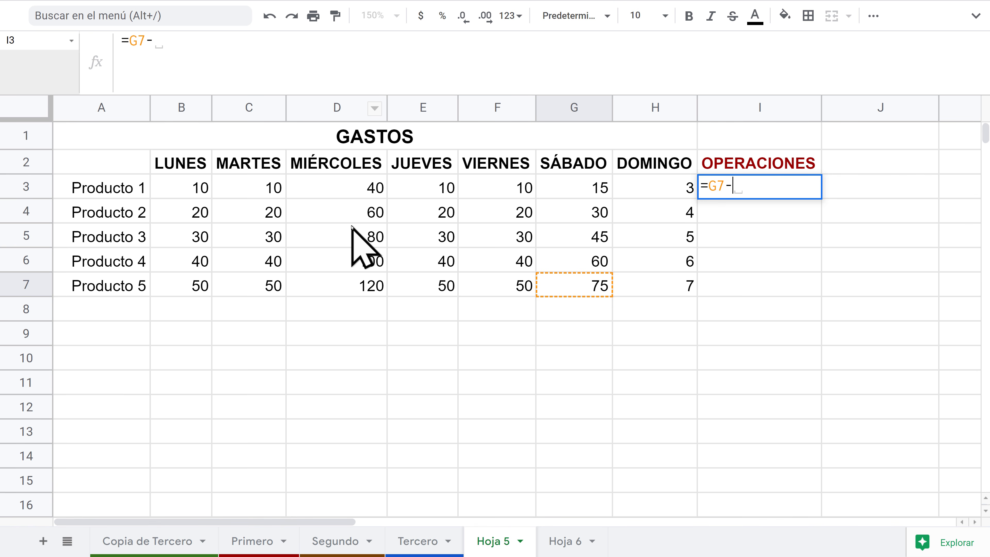
pyautogui.click(350, 234)
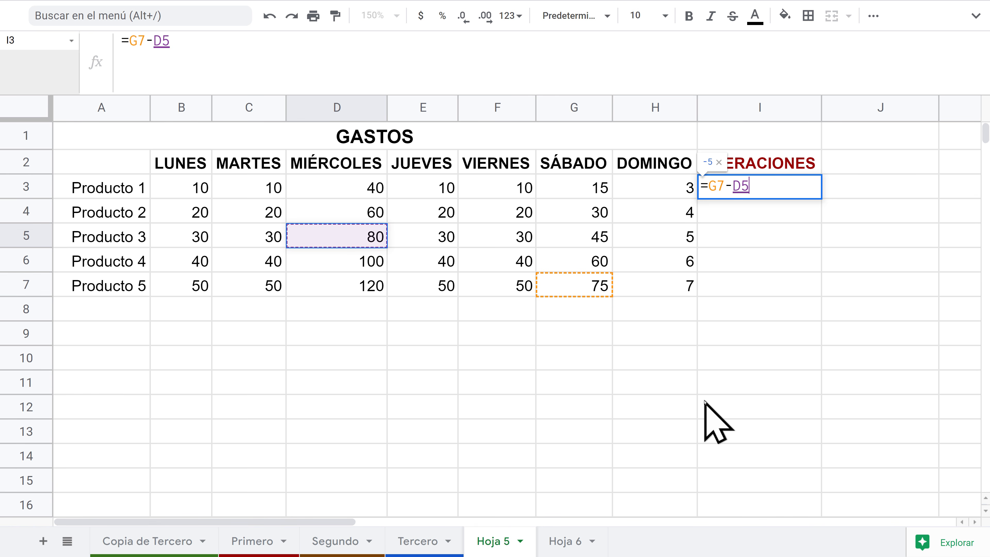
pyautogui.press('Return')
pyautogui.click(813, 189)
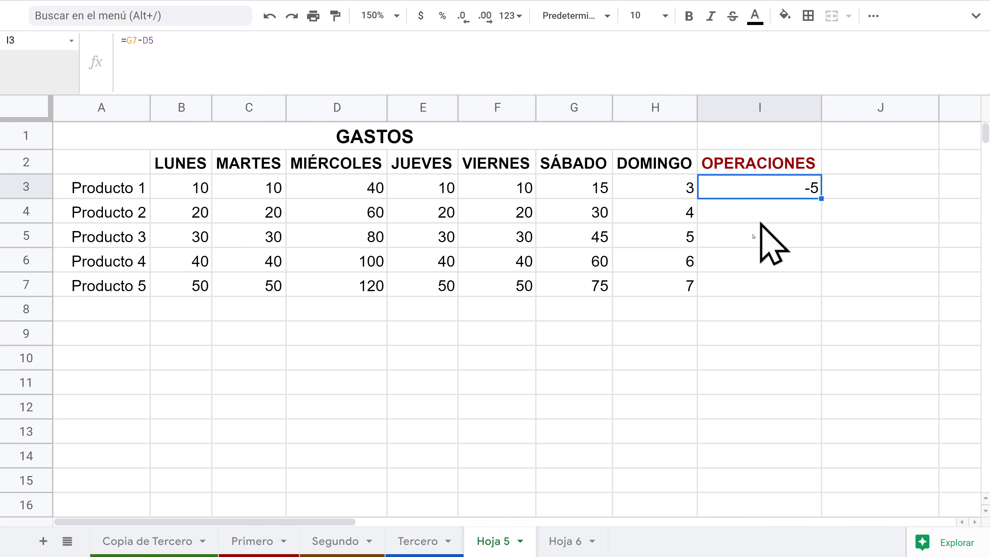
pyautogui.press('Delete')
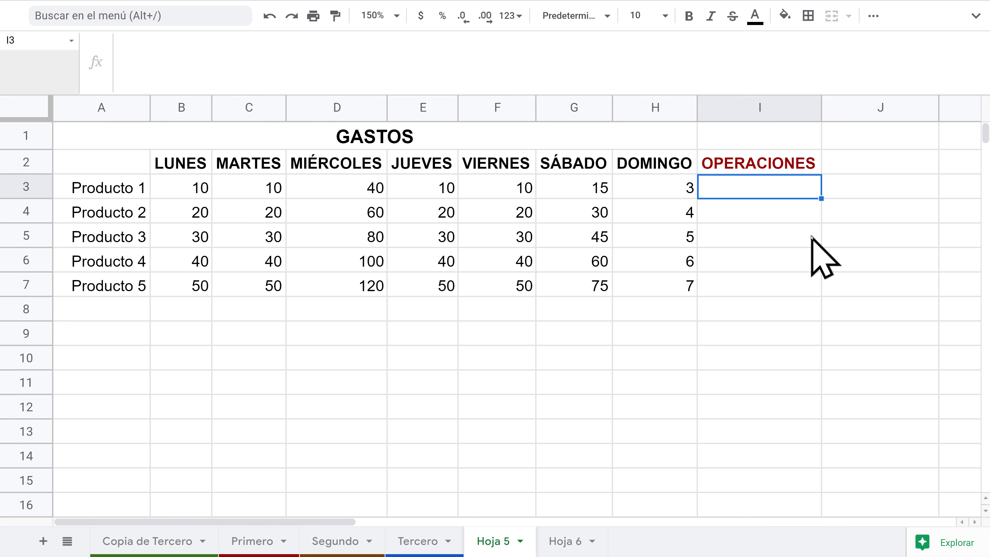
# Step: Multiply D6 by G4 in I3 with =D6*G4, then clear the result
pyautogui.write('=')
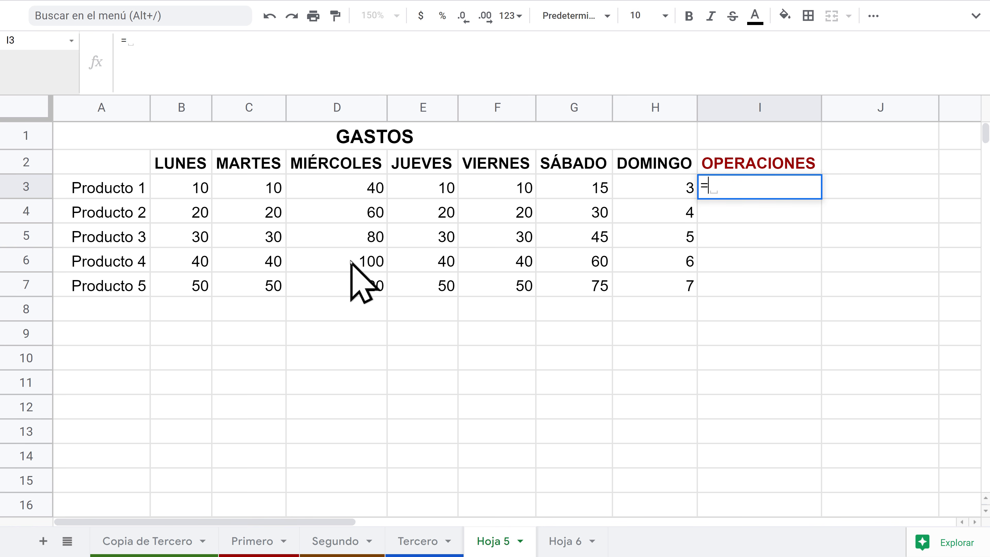
pyautogui.click(320, 266)
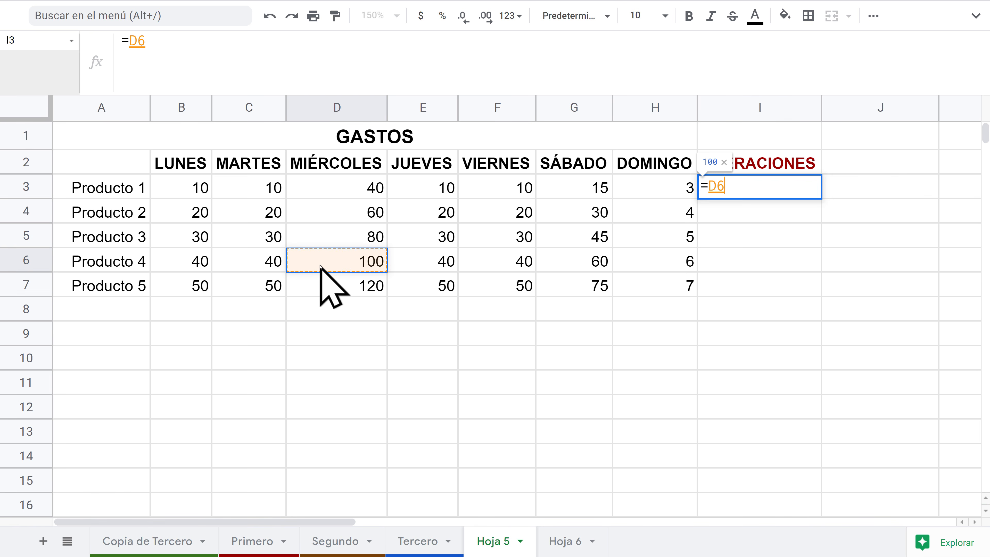
pyautogui.write('*')
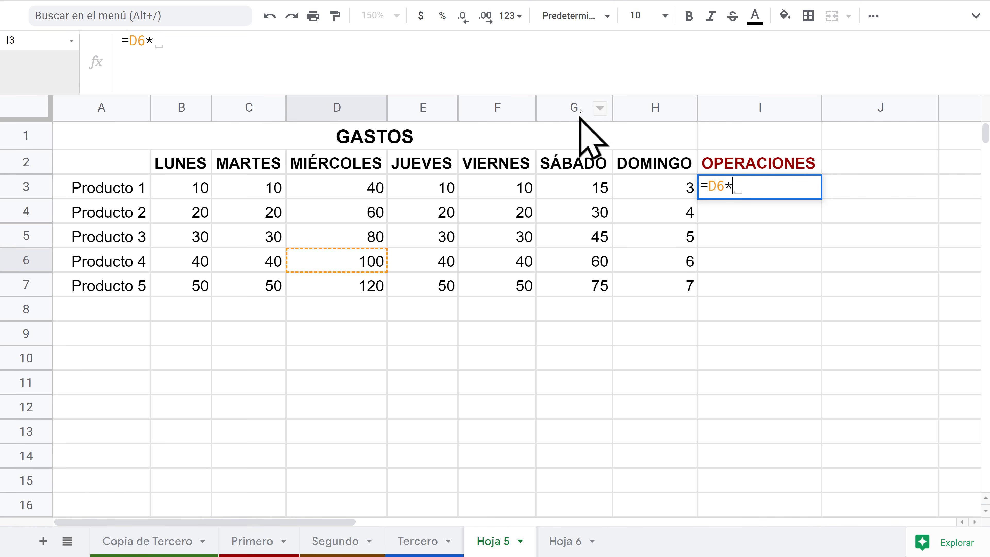
pyautogui.click(582, 211)
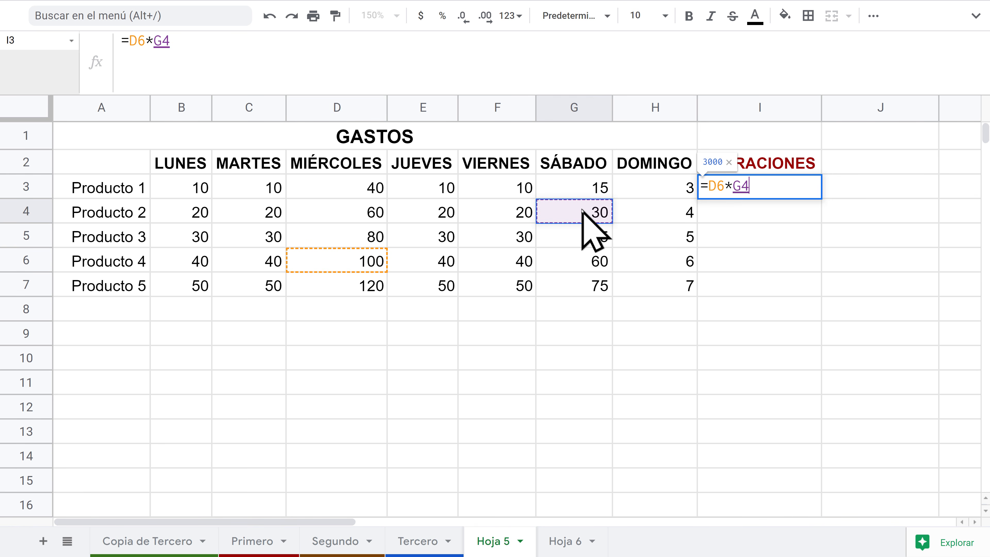
pyautogui.press('Return')
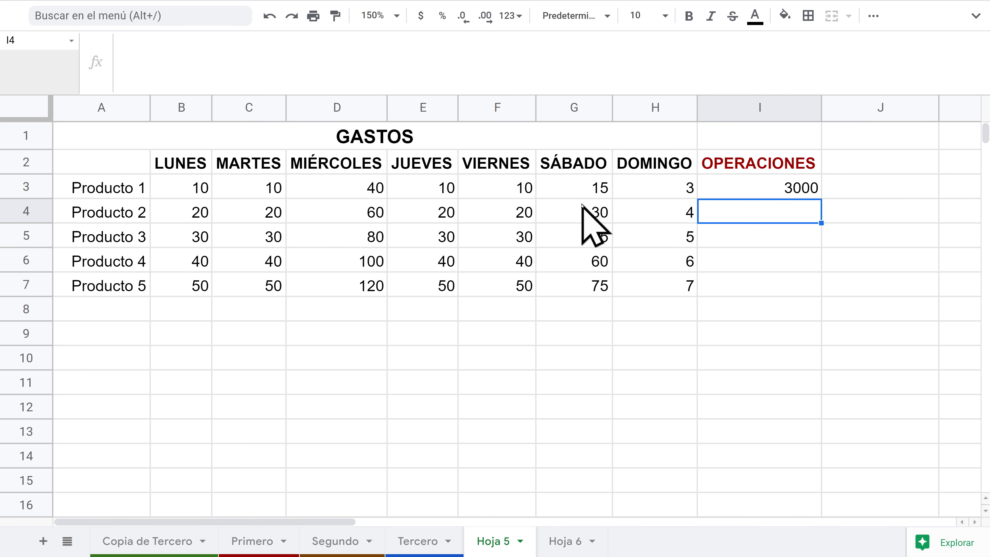
pyautogui.click(798, 190)
pyautogui.press('Delete')
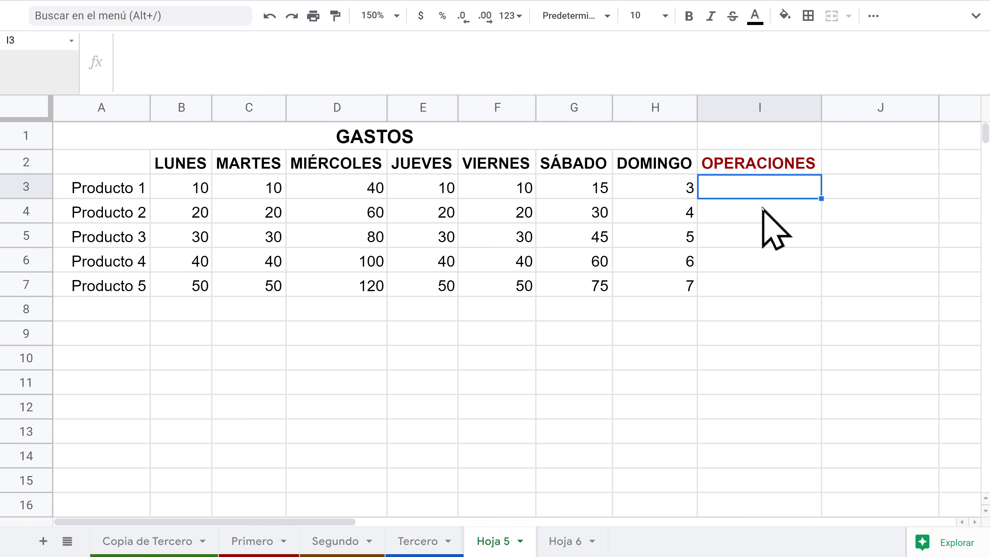
# Step: Divide D7 by B4 in I3 with =D7/B4, returning 6, then clear it
pyautogui.write('=')
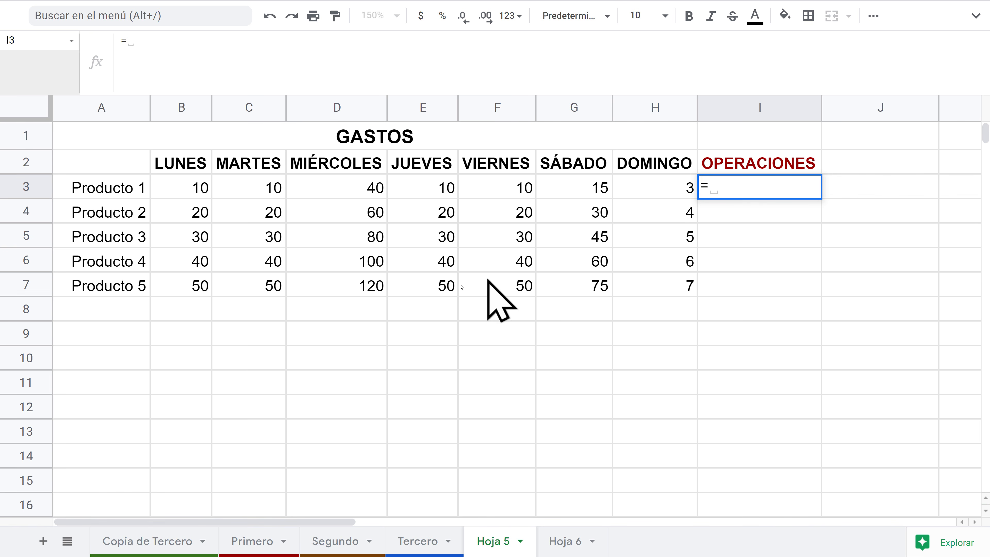
pyautogui.click(360, 289)
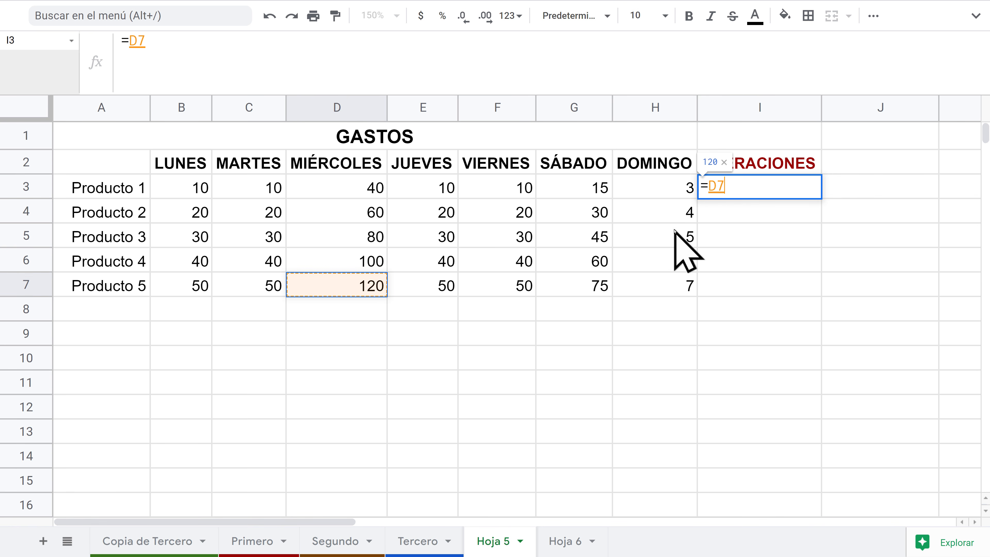
pyautogui.write('/')
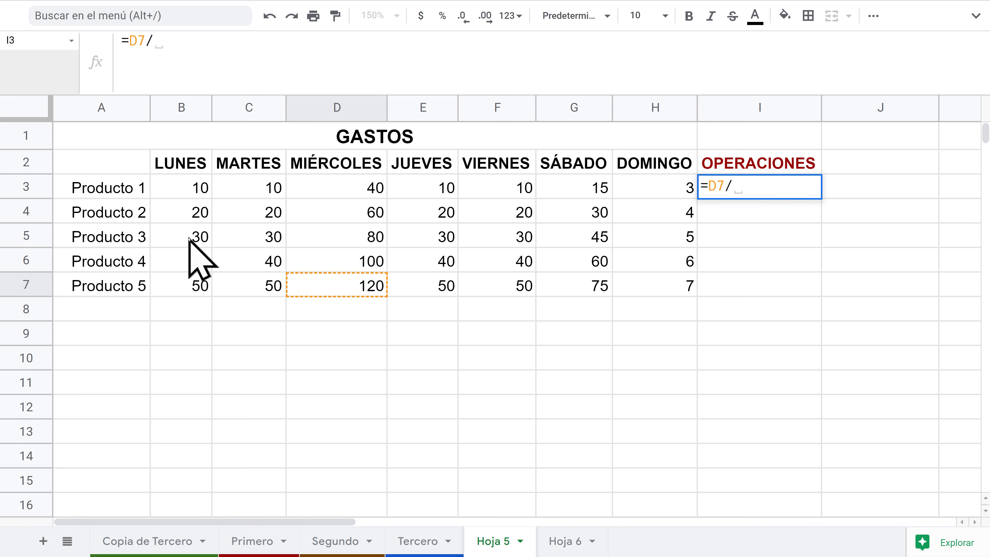
pyautogui.click(186, 211)
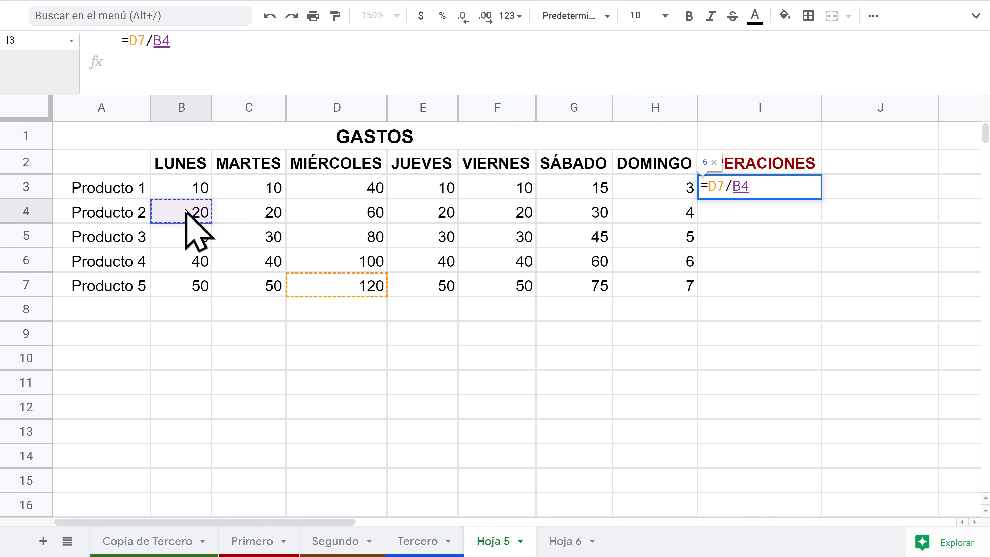
pyautogui.press('Return')
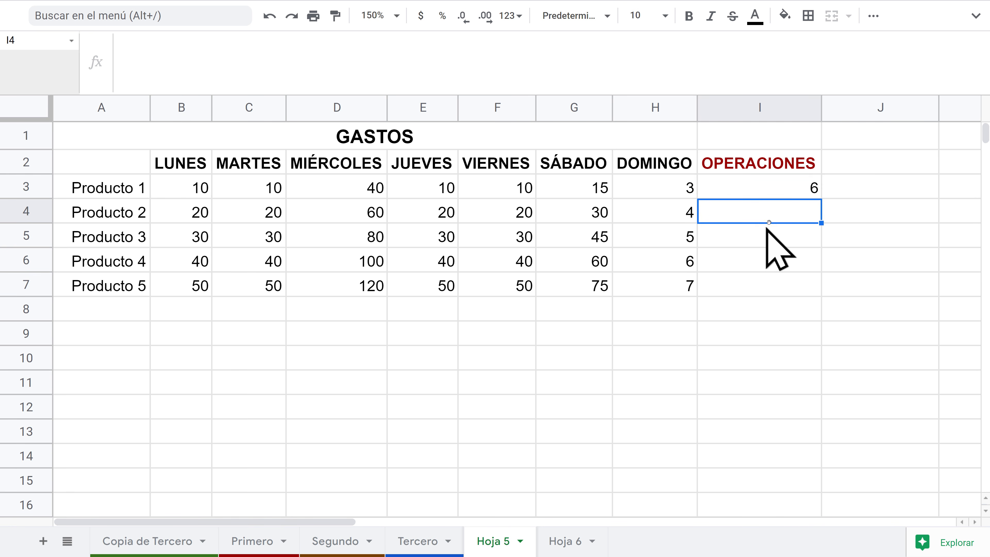
pyautogui.click(795, 189)
pyautogui.press('Delete')
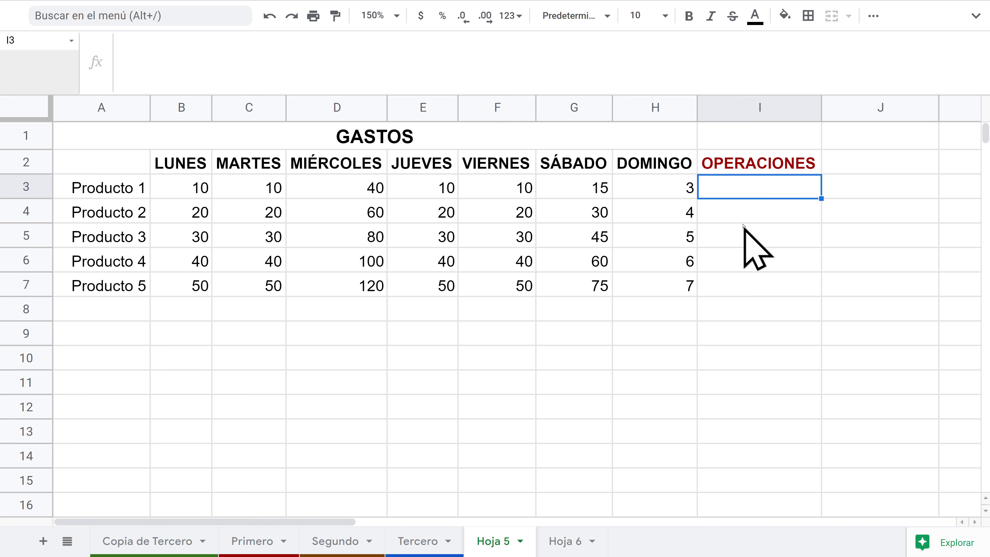
# Step: Select row 3's values and try a quick SUM, cancelling the misplaced formula in J3
pyautogui.click(737, 214)
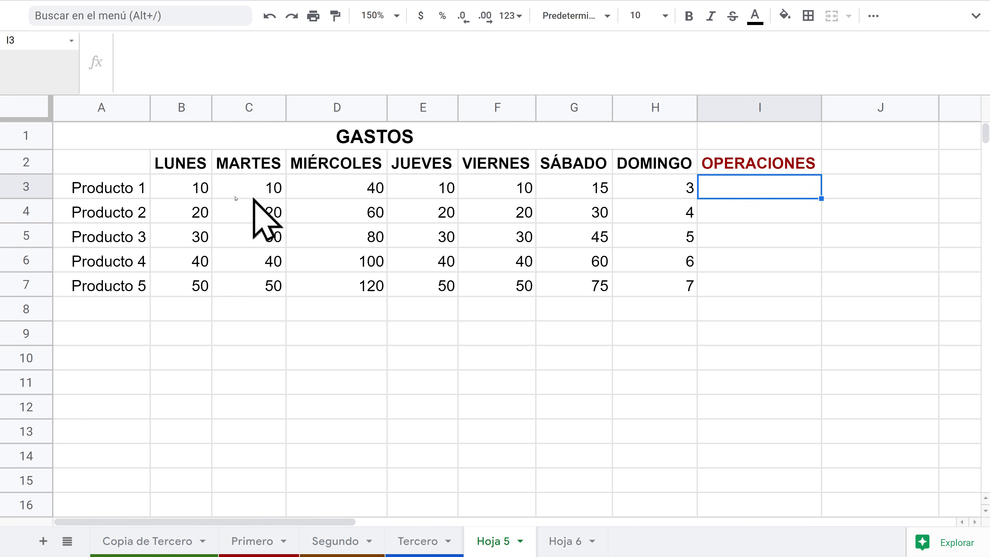
pyautogui.moveTo(181, 191); pyautogui.dragTo(733, 191)
pyautogui.click(875, 17)
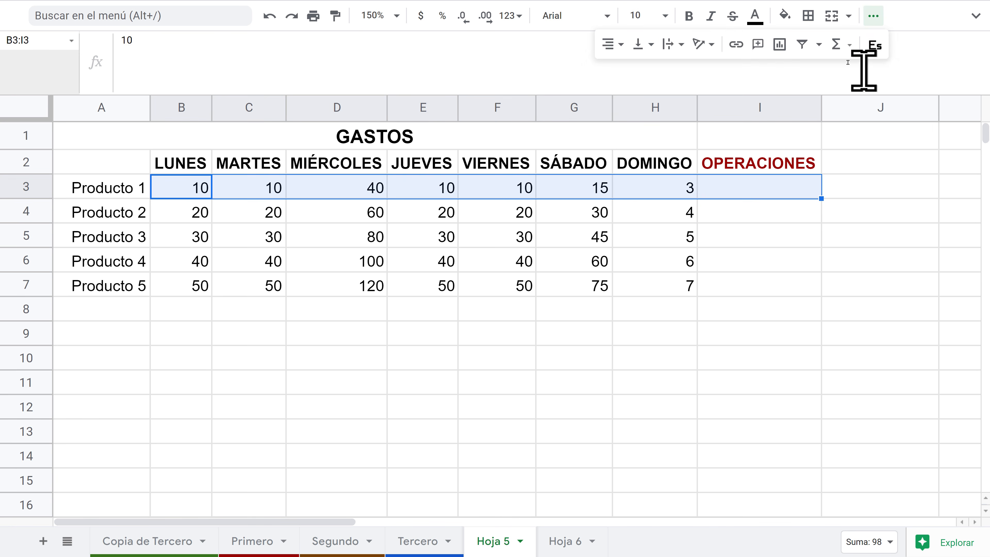
pyautogui.click(841, 46)
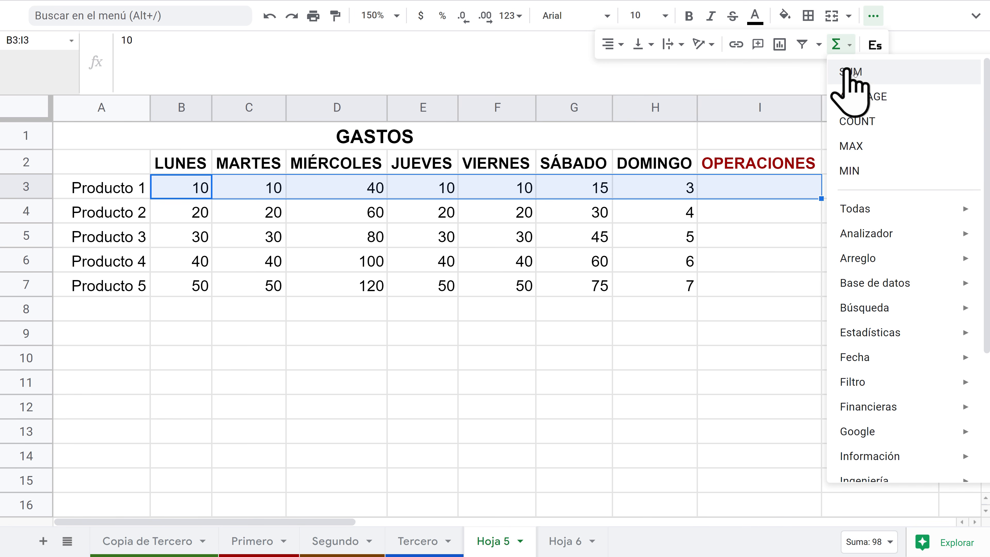
pyautogui.click(874, 72)
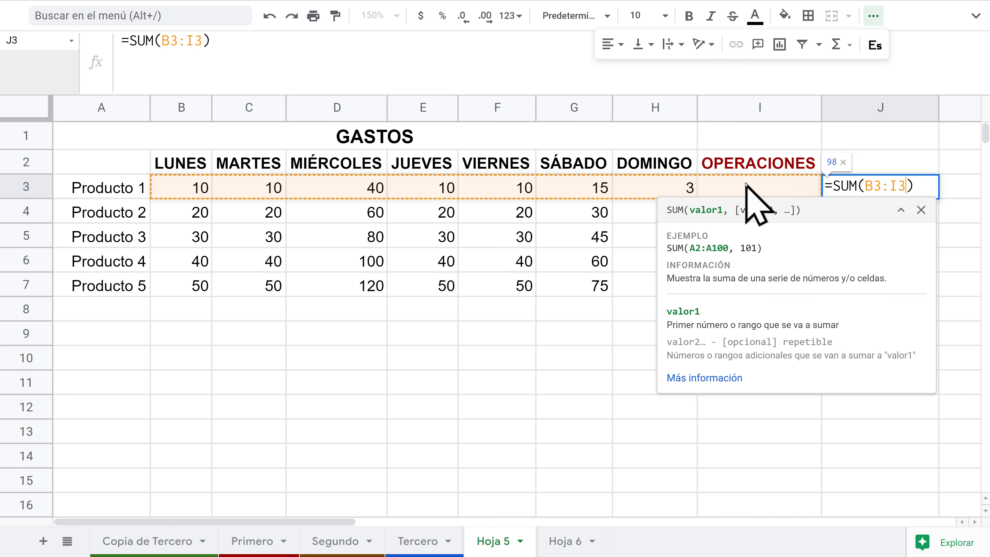
pyautogui.press('Escape')
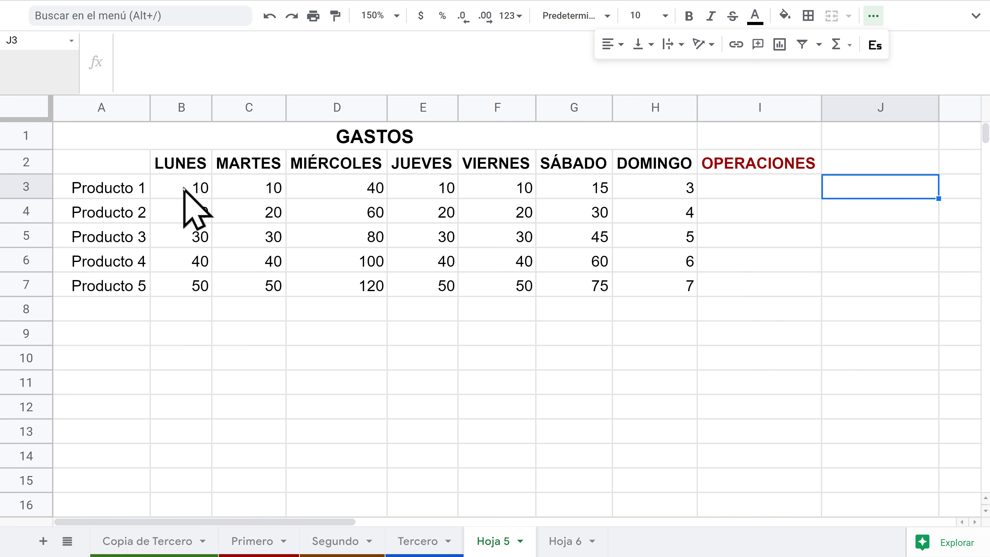
# Step: Insert =SUM(B3:H3) in I3 from the Functions menu, giving 98
pyautogui.moveTo(183, 188); pyautogui.dragTo(647, 184)
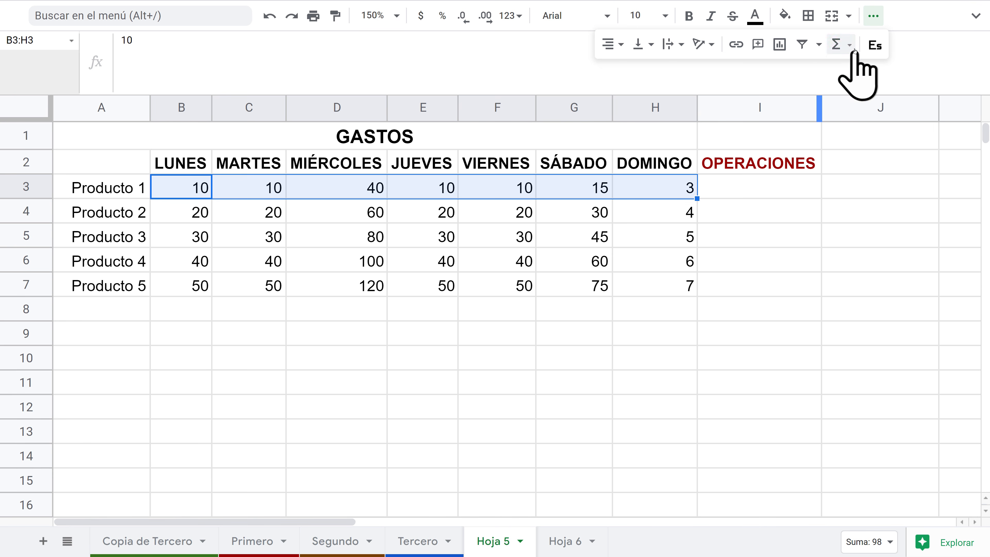
pyautogui.click(841, 45)
pyautogui.click(861, 71)
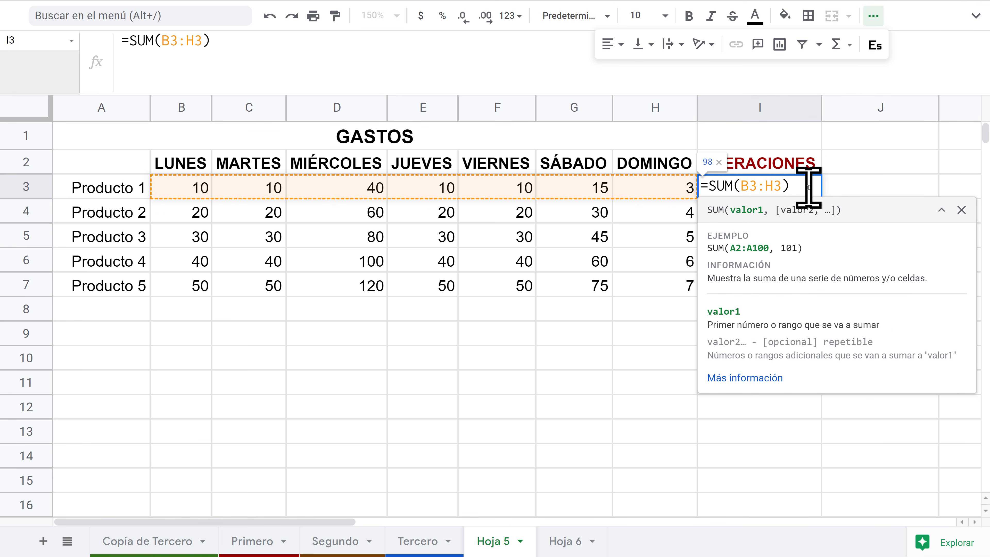
pyautogui.press('Return')
pyautogui.click(766, 186)
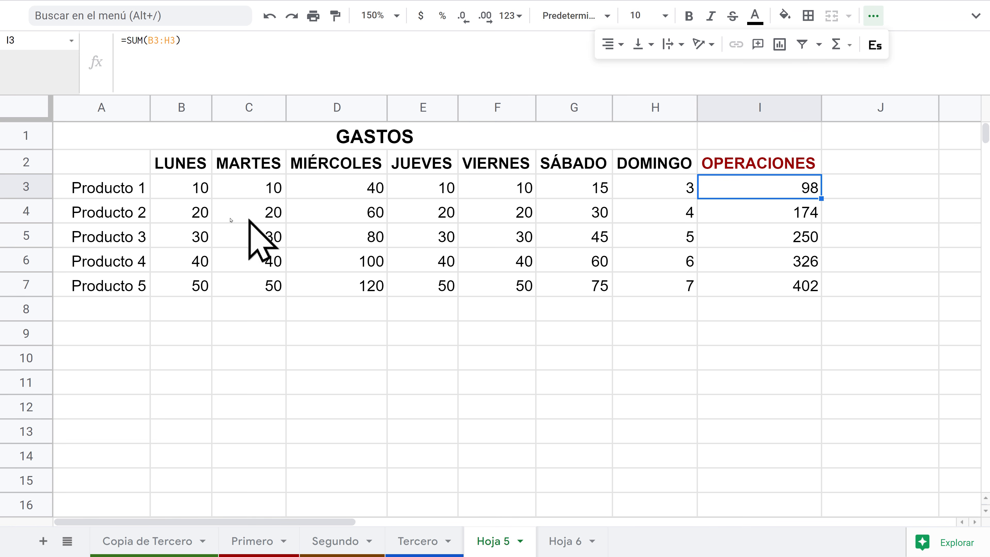
# Step: Verify the filled-down totals in I4 and I5, such as =SUM(B4:H4) giving 174
pyautogui.click(774, 215)
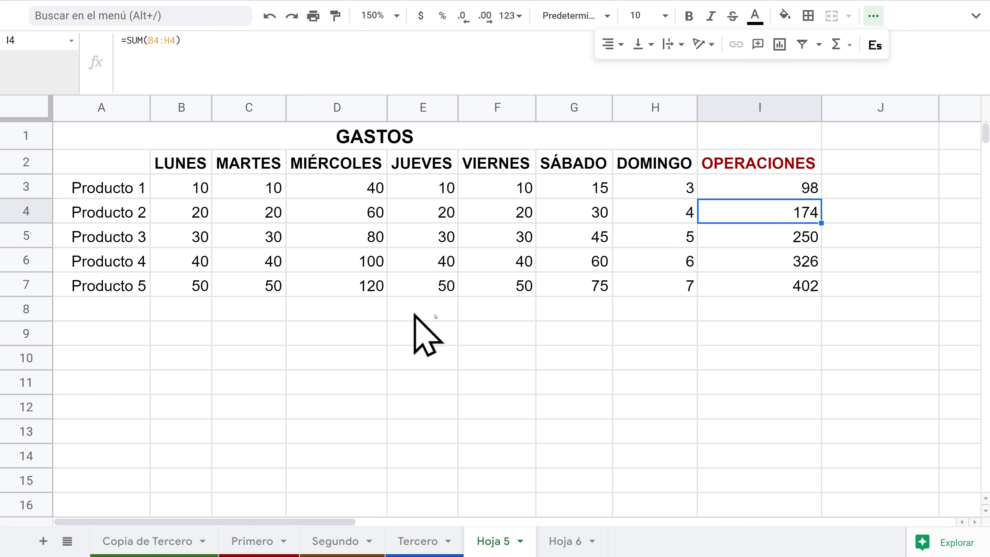
pyautogui.press('Down')
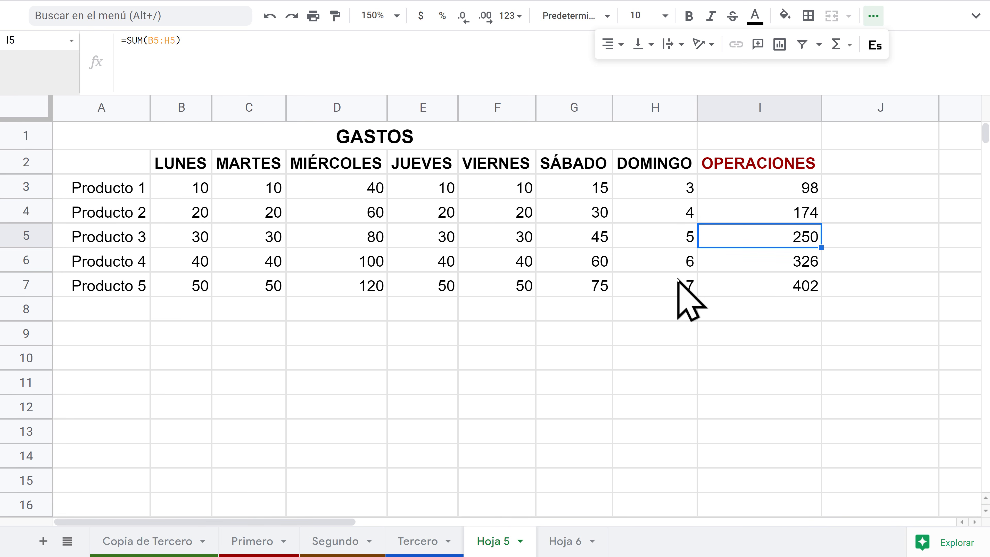
pyautogui.click(752, 190)
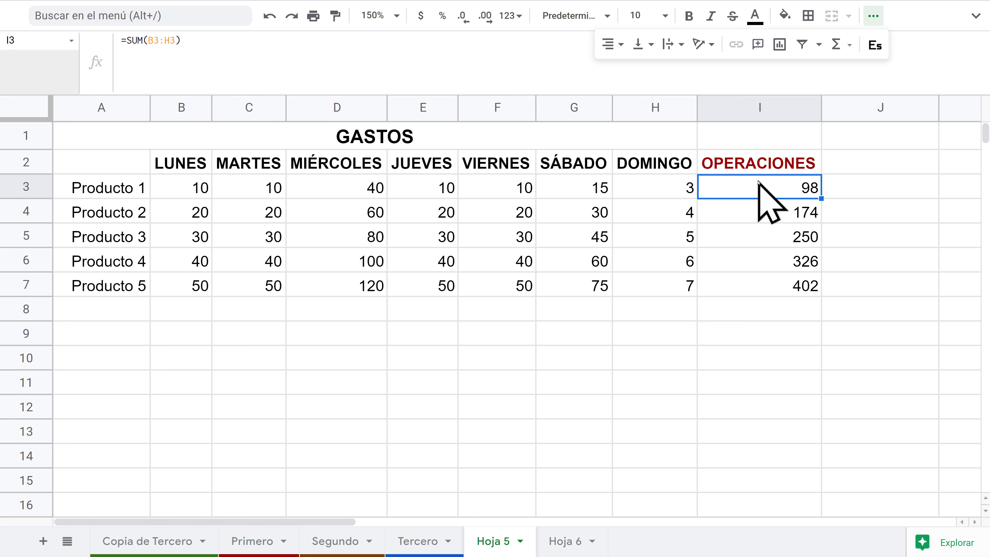
pyautogui.click(757, 174)
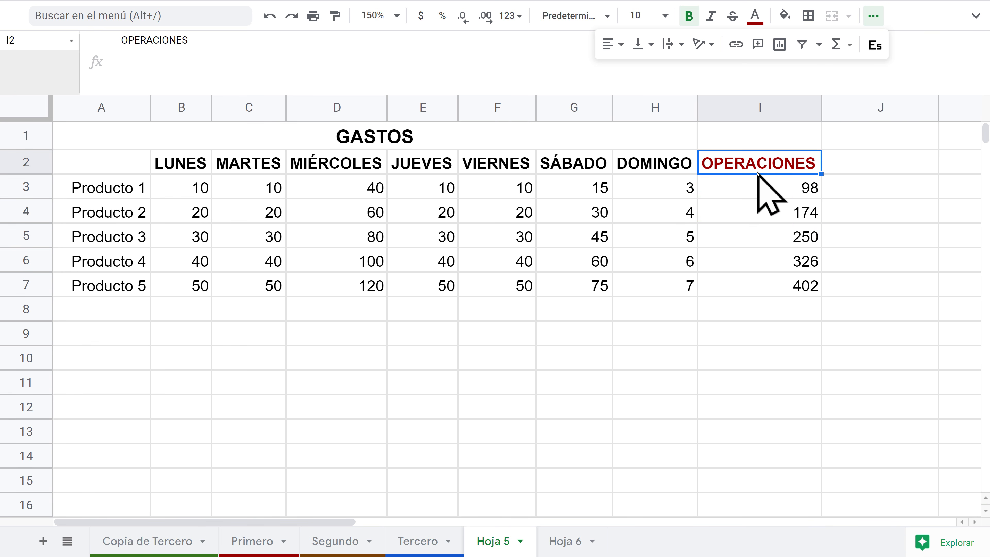
# Step: Rename the I2 header to FUNCIONES and delete the totals in I3:I7
pyautogui.write('FUNCION')
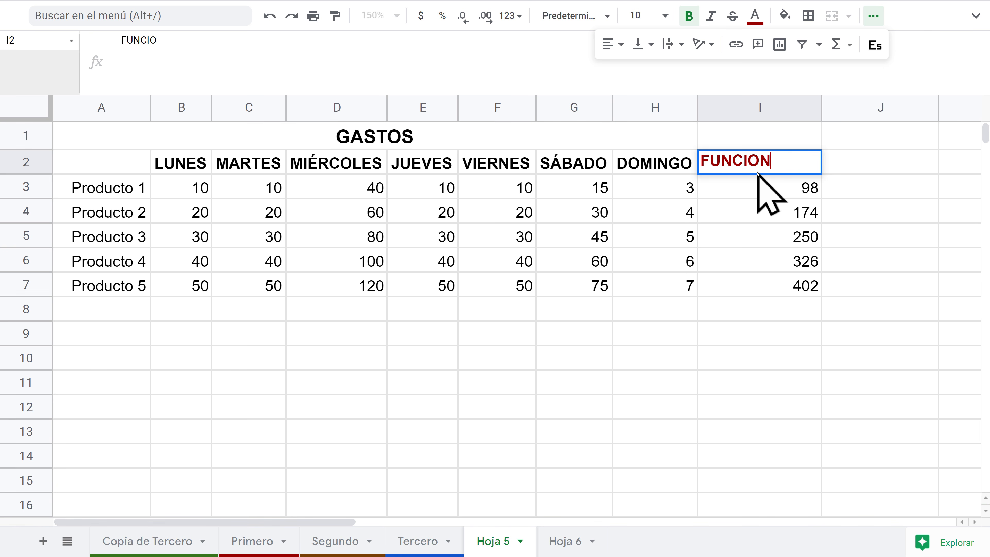
pyautogui.write('ES')
pyautogui.press('Return')
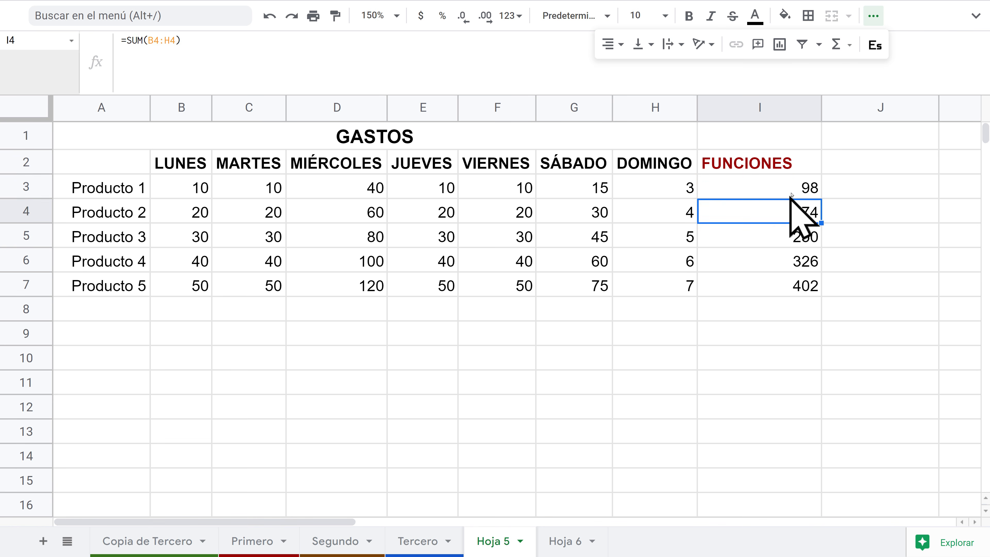
pyautogui.moveTo(795, 194); pyautogui.dragTo(777, 287)
pyautogui.press('Delete')
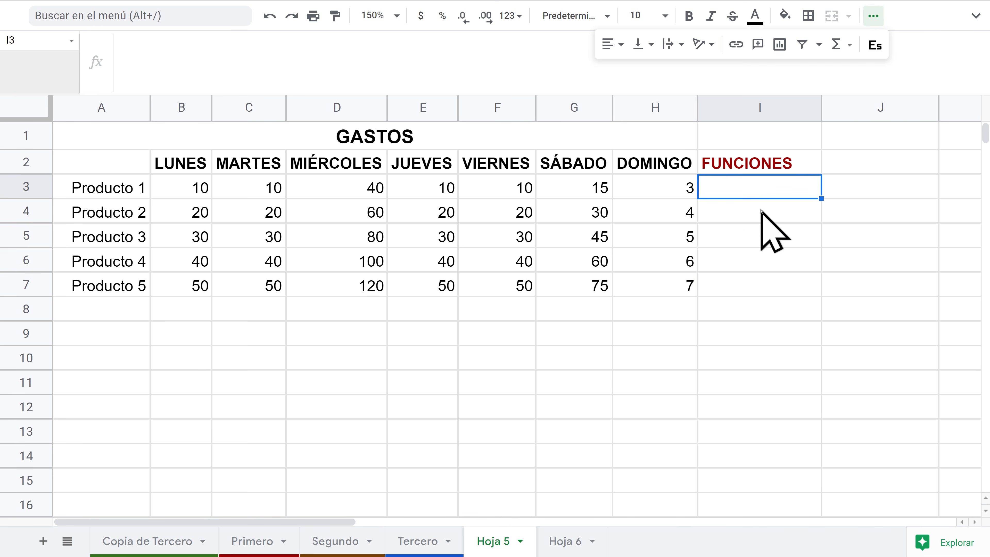
pyautogui.write('=')
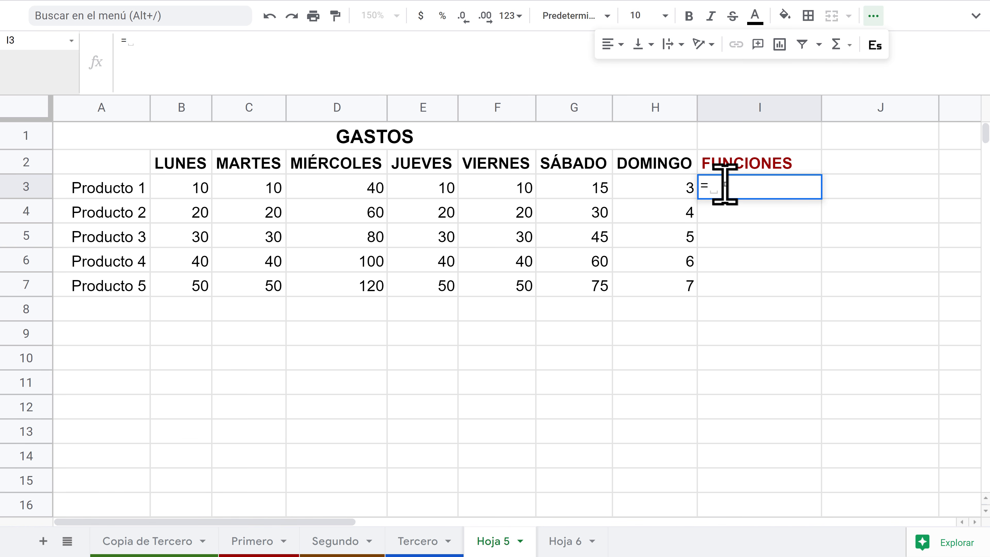
pyautogui.write('SUMA')
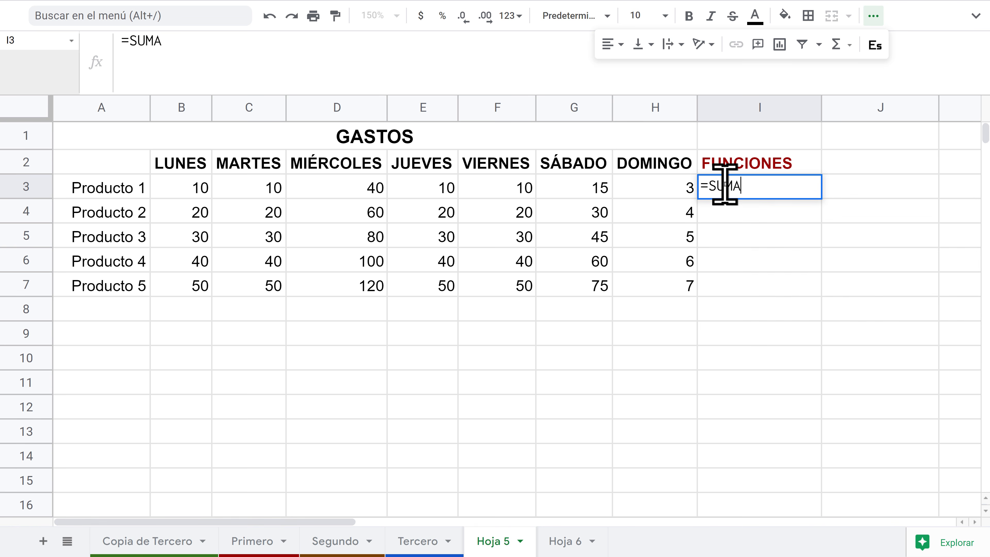
pyautogui.press('BackSpace')
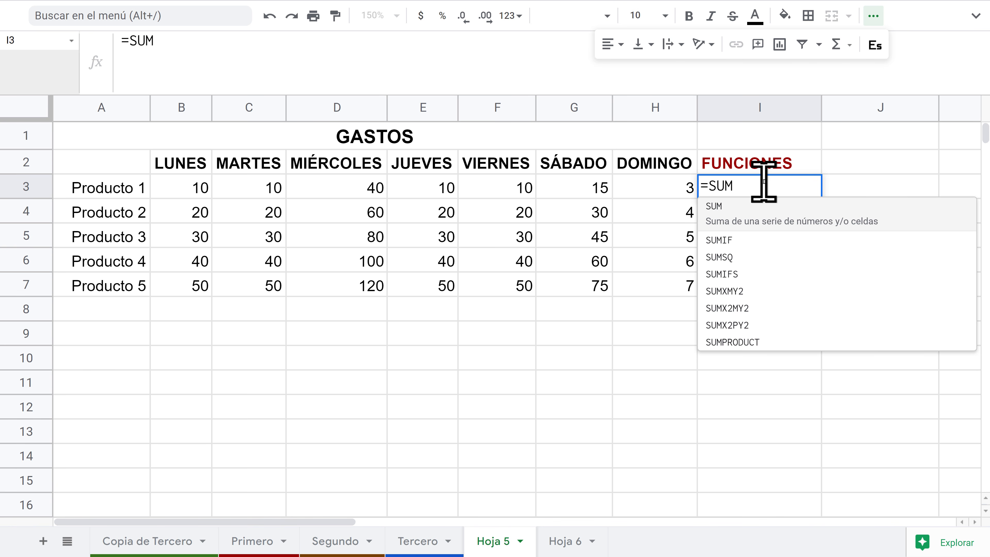
pyautogui.write('.')
pyautogui.press('BackSpace')
pyautogui.press('BackSpace')
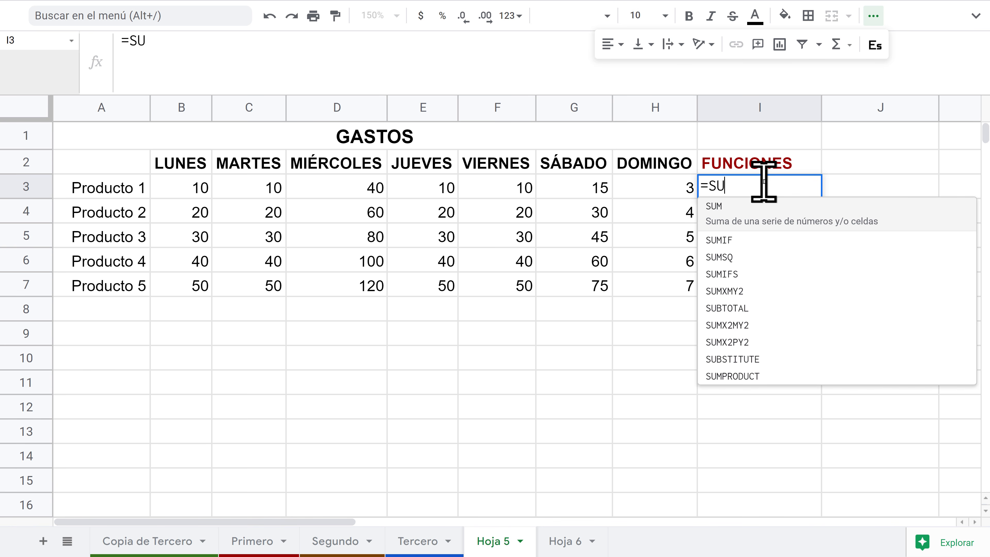
pyautogui.write('MA')
pyautogui.press('BackSpace')
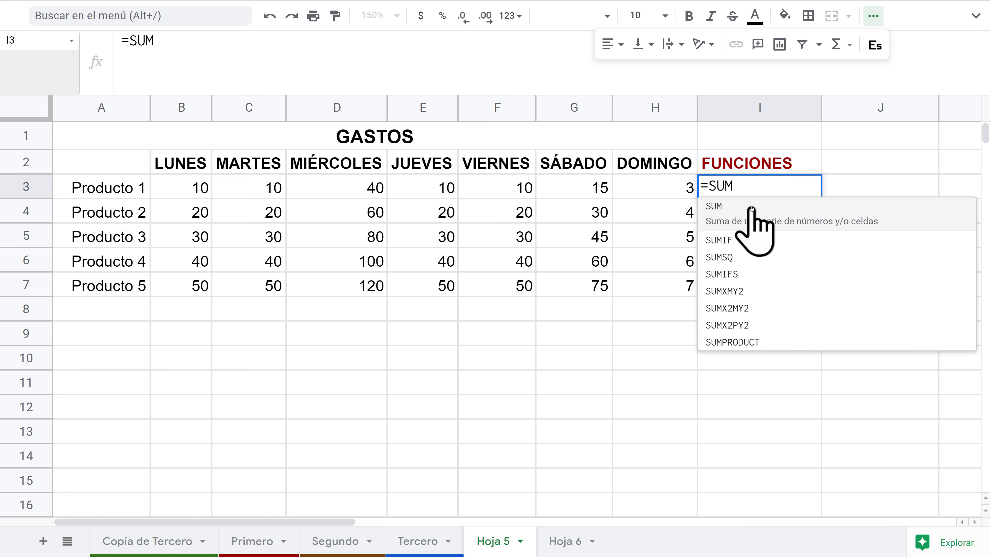
pyautogui.click(762, 208)
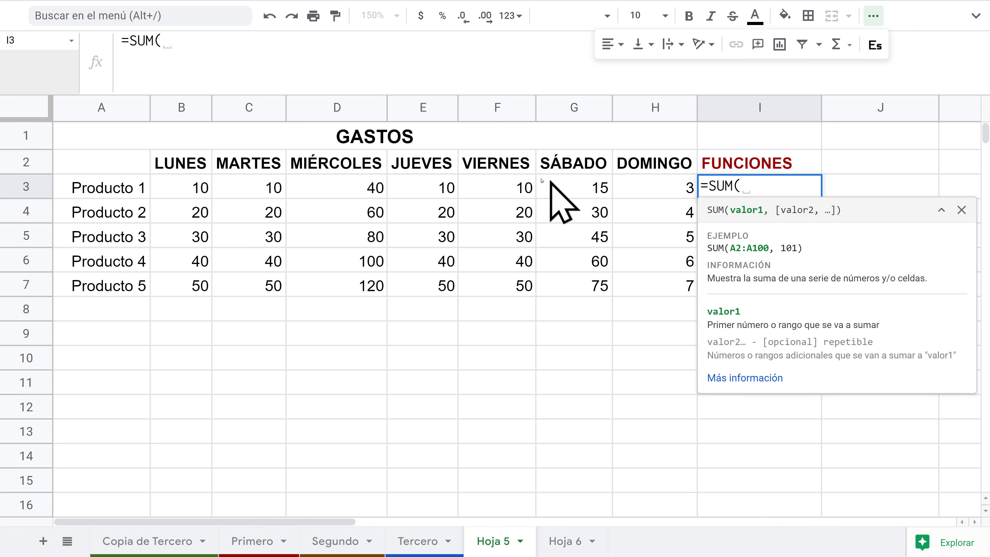
pyautogui.moveTo(193, 190); pyautogui.dragTo(680, 191)
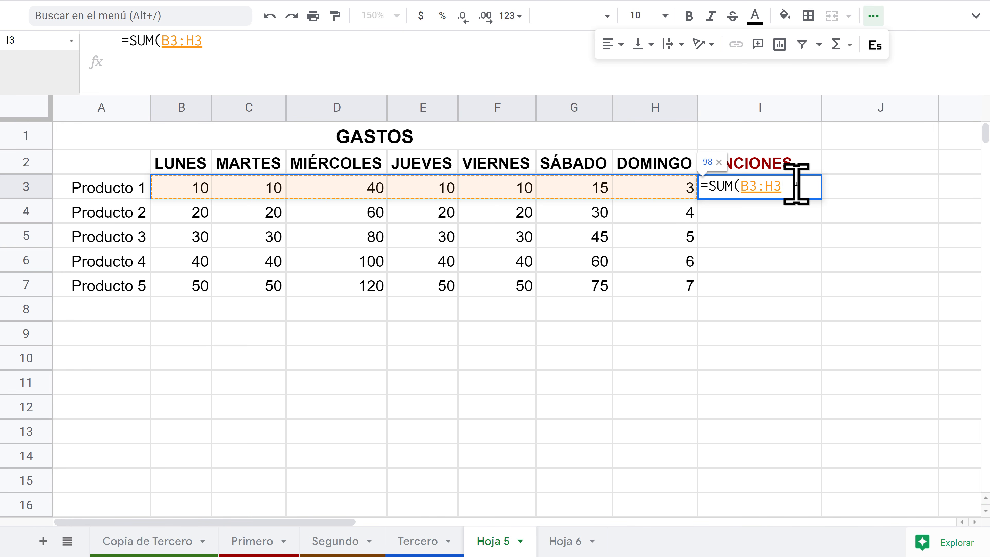
pyautogui.press('Return')
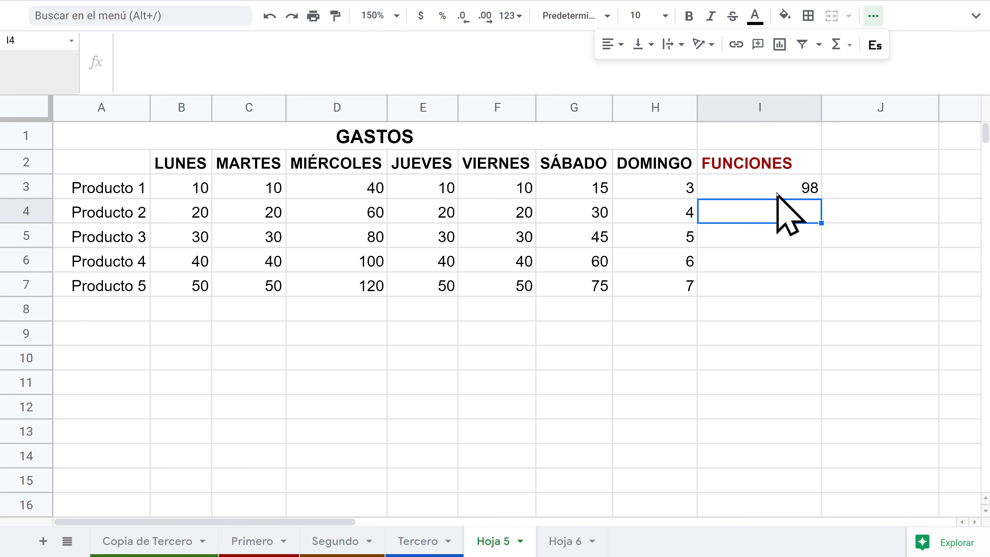
pyautogui.click(777, 187)
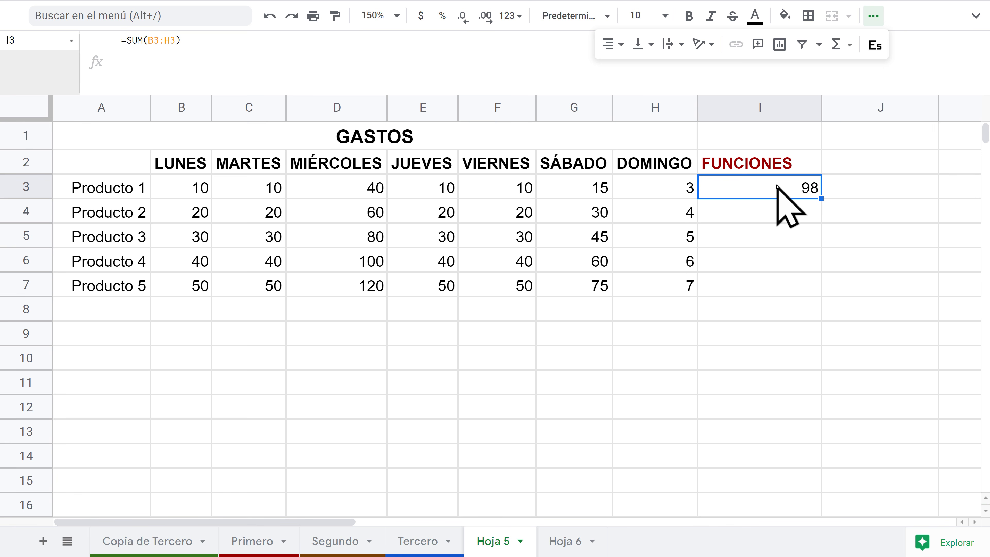
pyautogui.press('Delete')
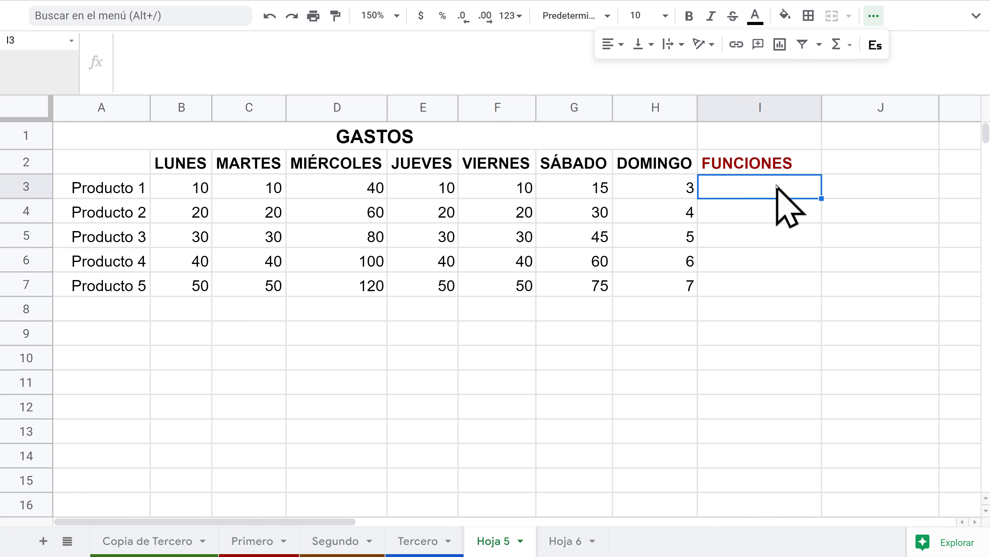
# Step: Count Producto 1's daily values with =COUNT(B3:H3) in I3, checking the result of 7
pyautogui.write('=')
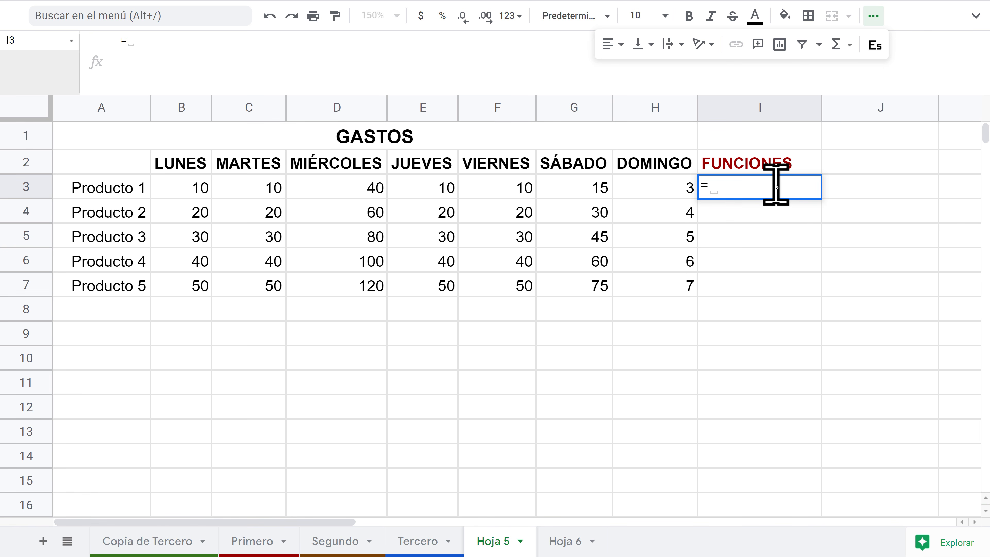
pyautogui.write('COU')
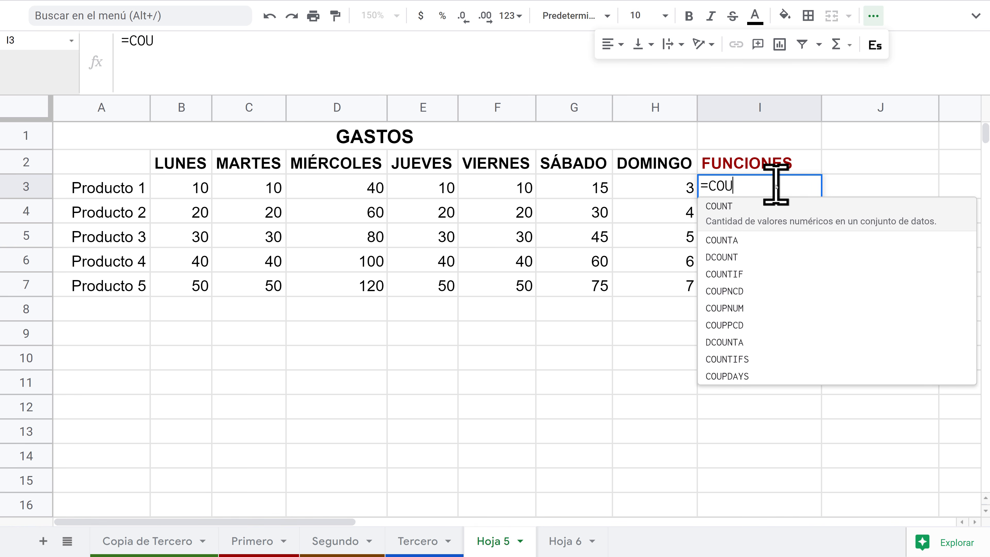
pyautogui.write('NT')
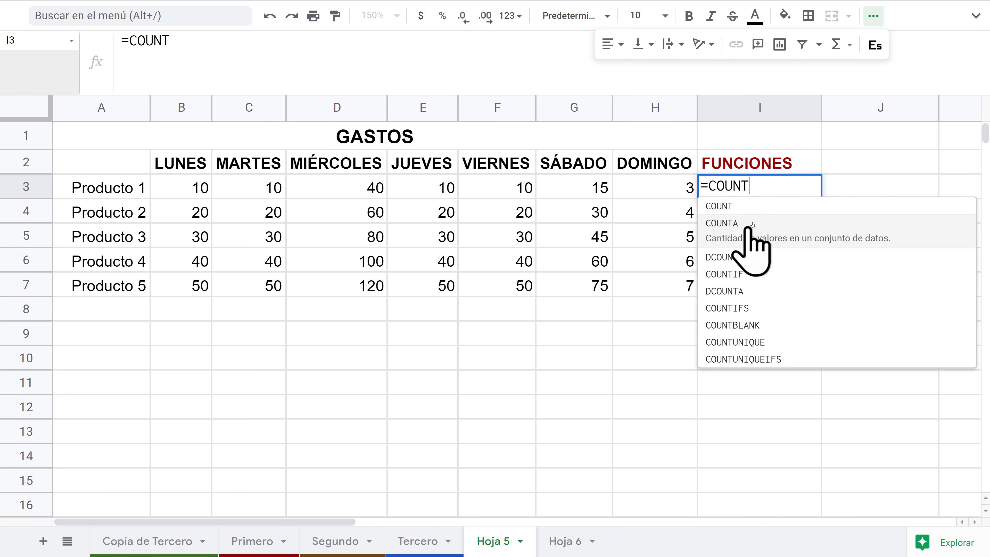
pyautogui.click(738, 209)
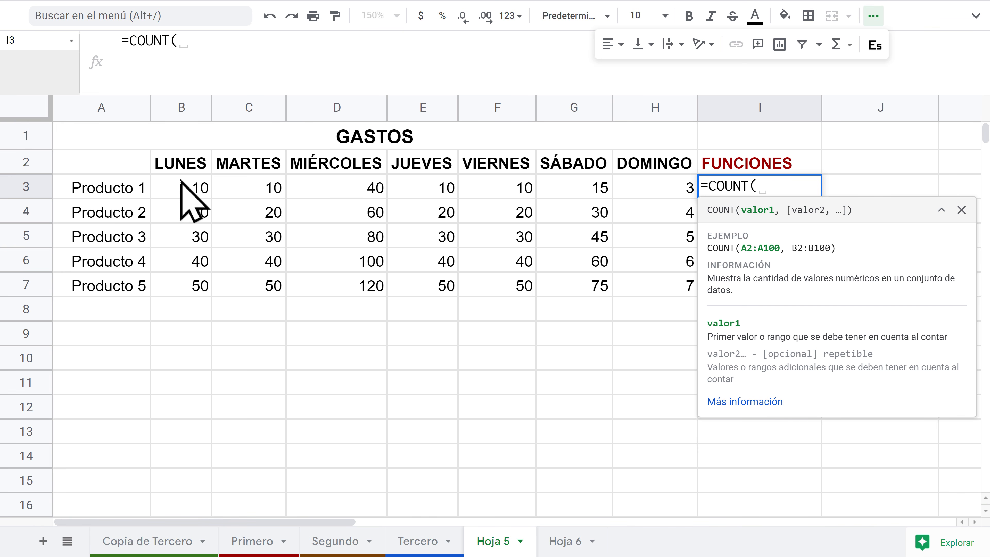
pyautogui.moveTo(195, 188); pyautogui.dragTo(652, 186)
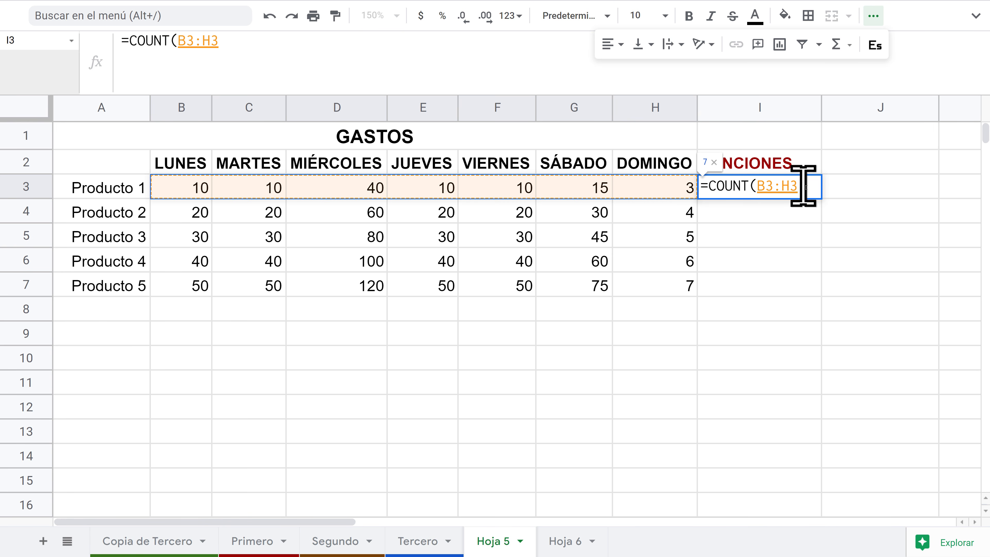
pyautogui.press('Return')
pyautogui.click(791, 181)
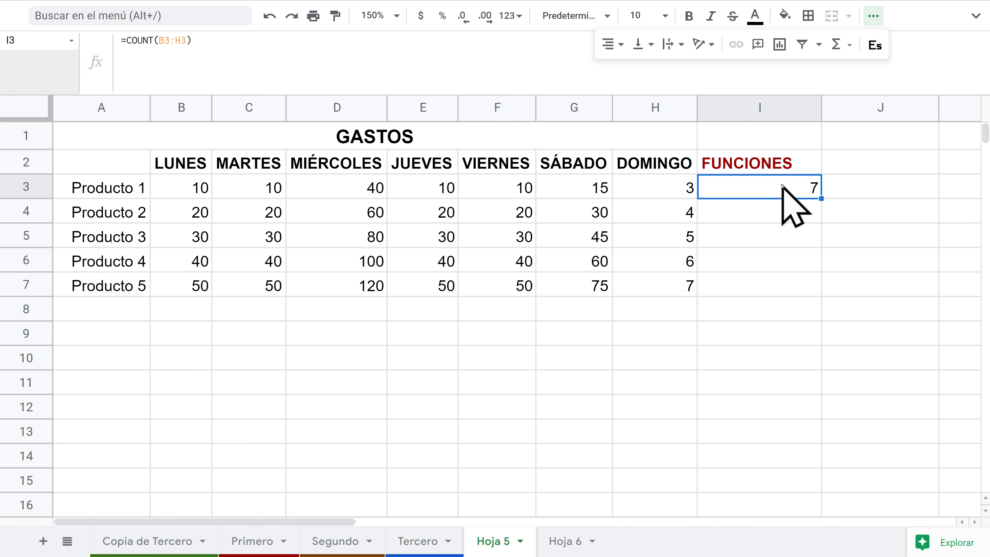
pyautogui.click(784, 204)
pyautogui.click(787, 187)
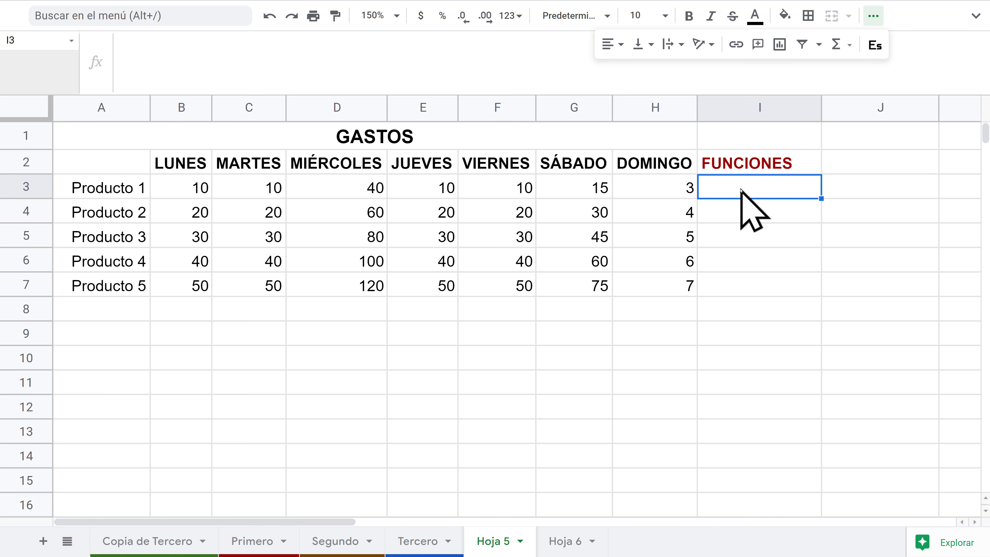
# Step: Make row 3 taller and insert =SPARKLINE(B3:H3) in I3 charting Producto 1's daily values
pyautogui.write('=')
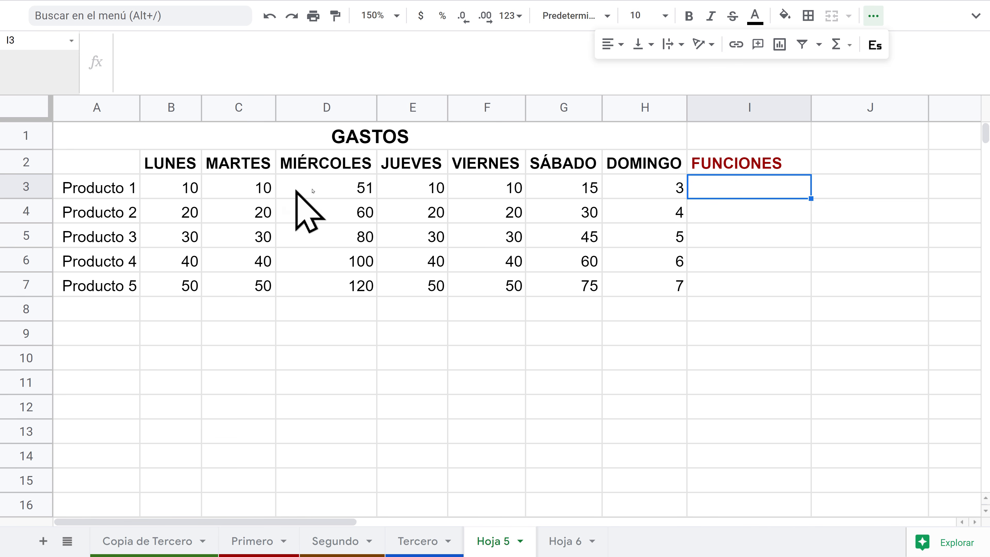
pyautogui.moveTo(23, 197); pyautogui.dragTo(21, 225)
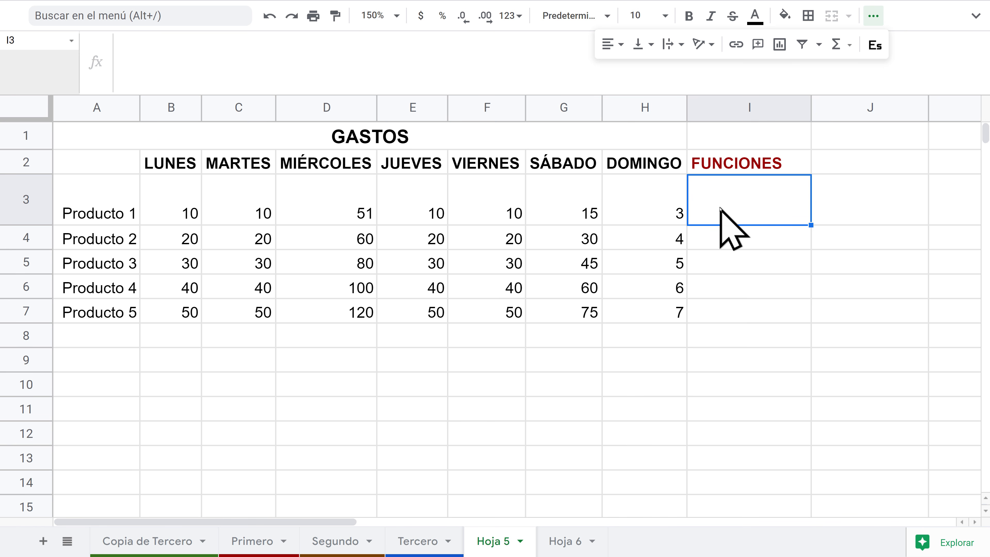
pyautogui.write('=')
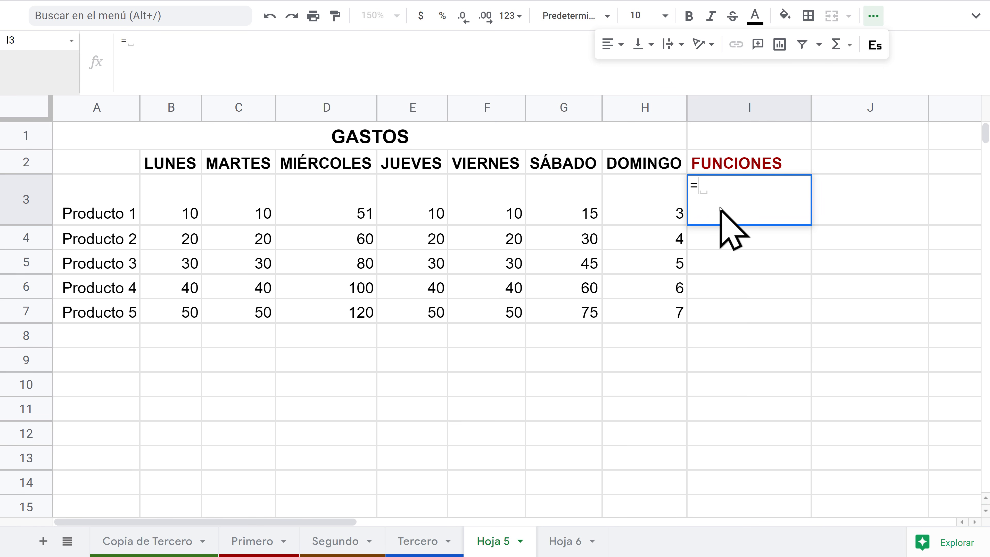
pyautogui.write('spa')
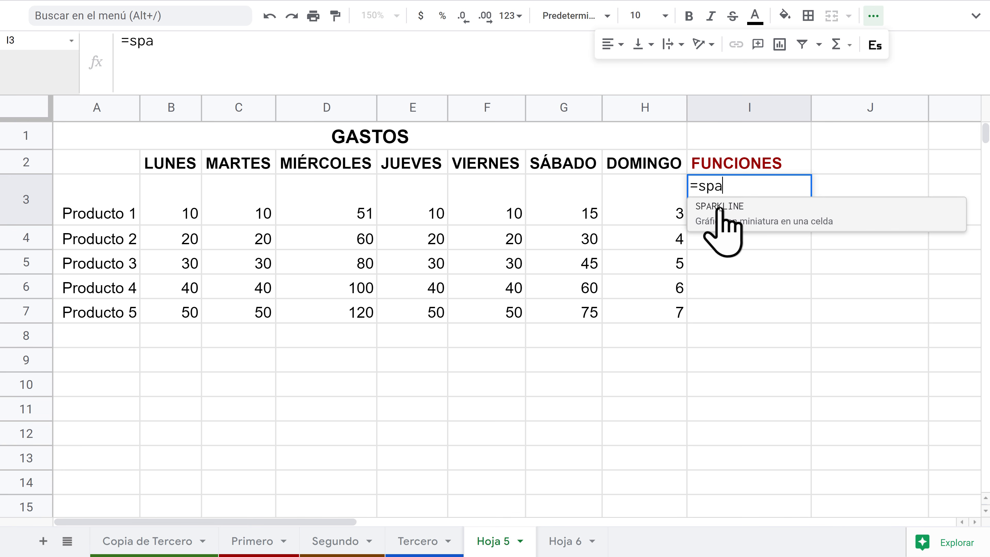
pyautogui.click(735, 216)
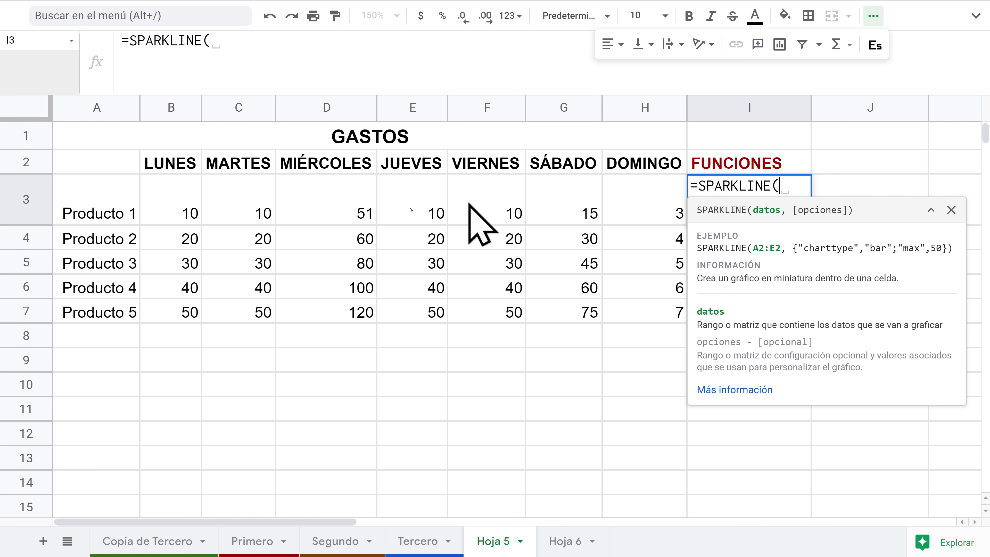
pyautogui.moveTo(188, 221)
pyautogui.mouseDown()
pyautogui.moveTo(409, 232)
pyautogui.moveTo(604, 208)
pyautogui.moveTo(641, 221)
pyautogui.mouseUp()
pyautogui.press('Return')
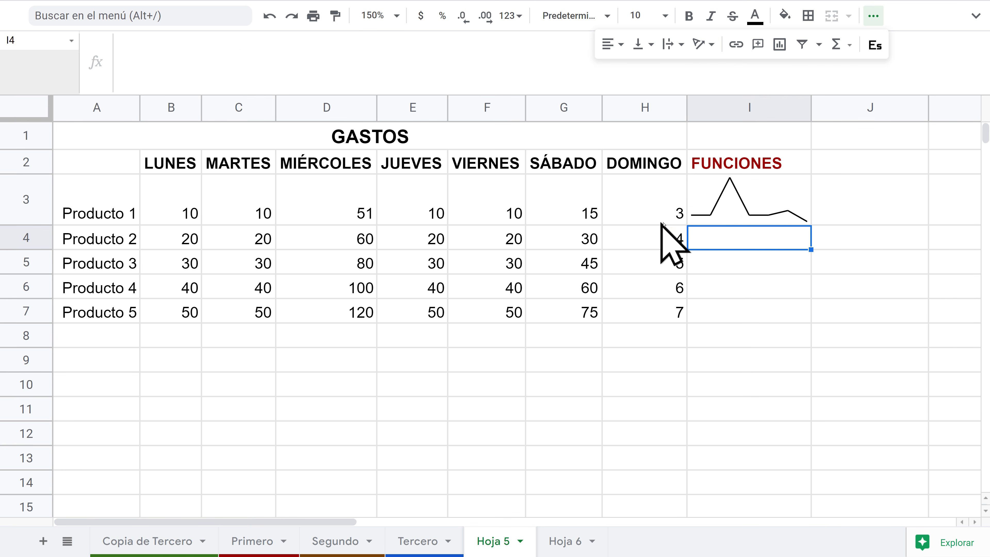
pyautogui.click(739, 197)
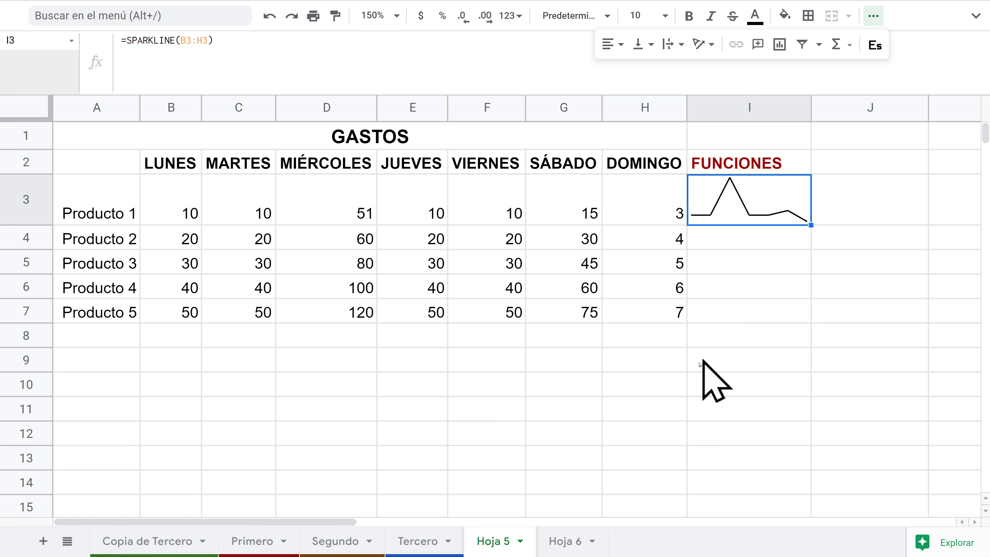
pyautogui.click(637, 361)
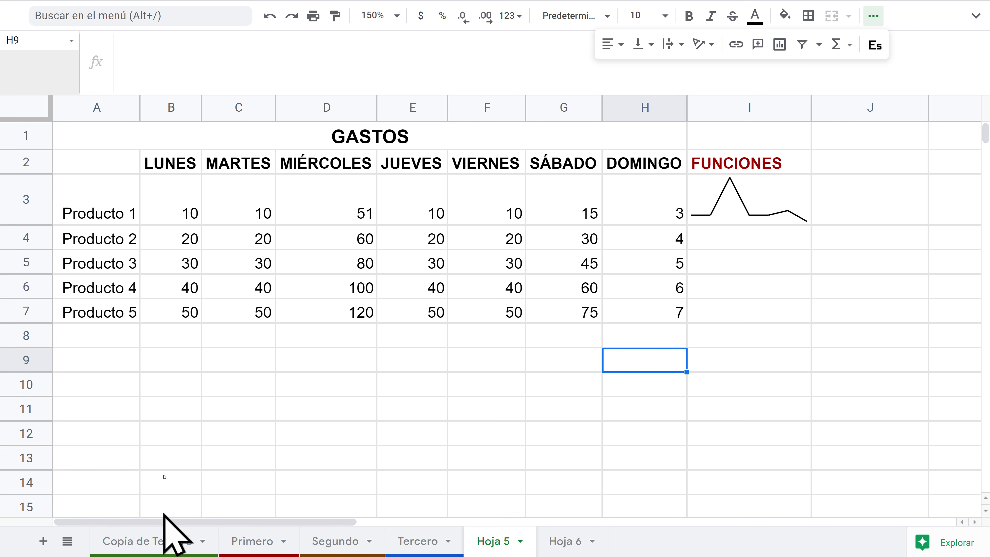
# Step: Enter two people's names in A9 and A10
pyautogui.click(241, 356)
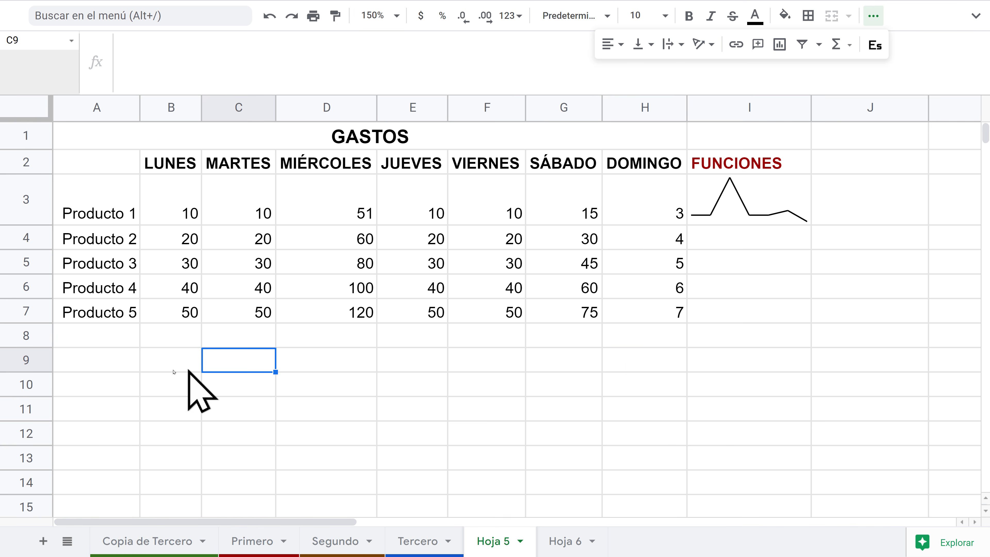
pyautogui.click(104, 361)
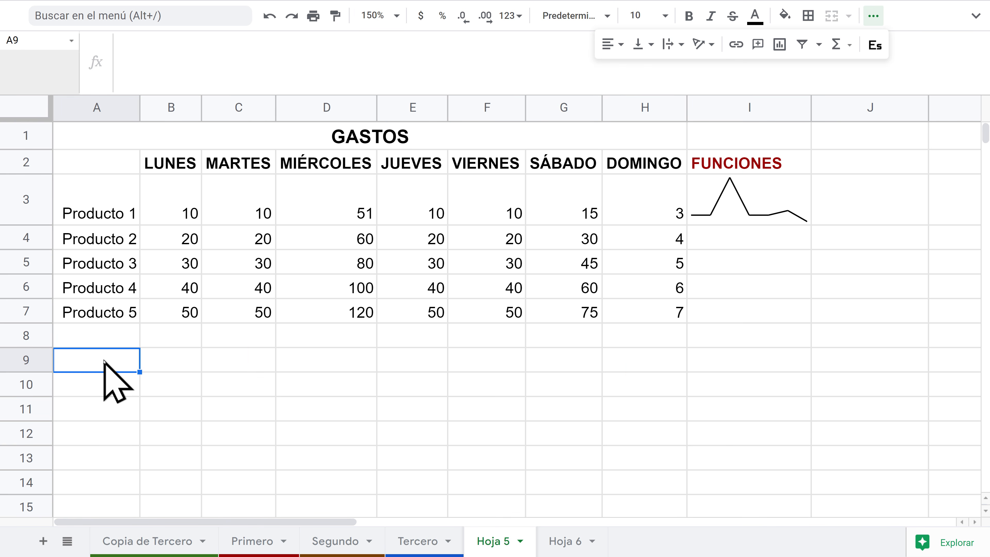
pyautogui.write('Juan')
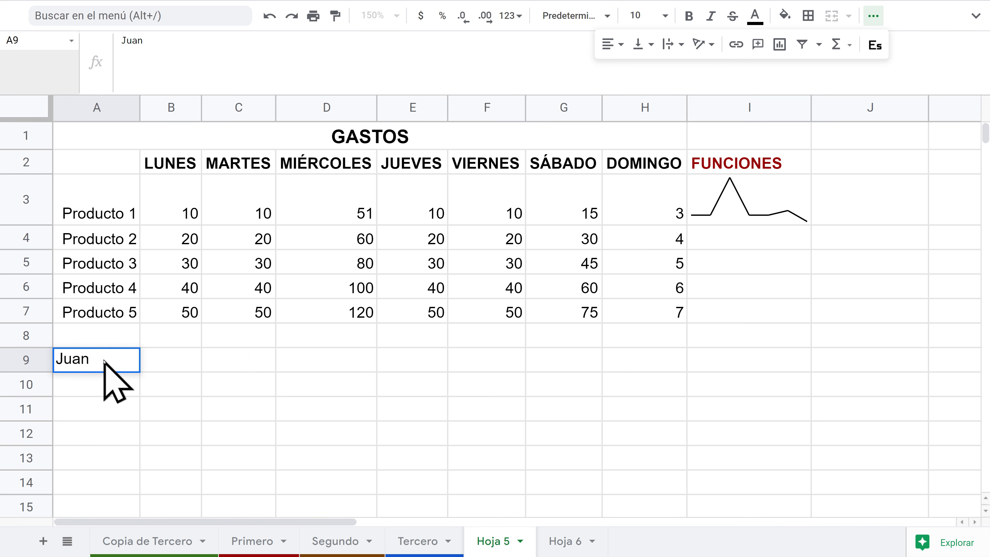
pyautogui.press('Return')
pyautogui.write('jos')
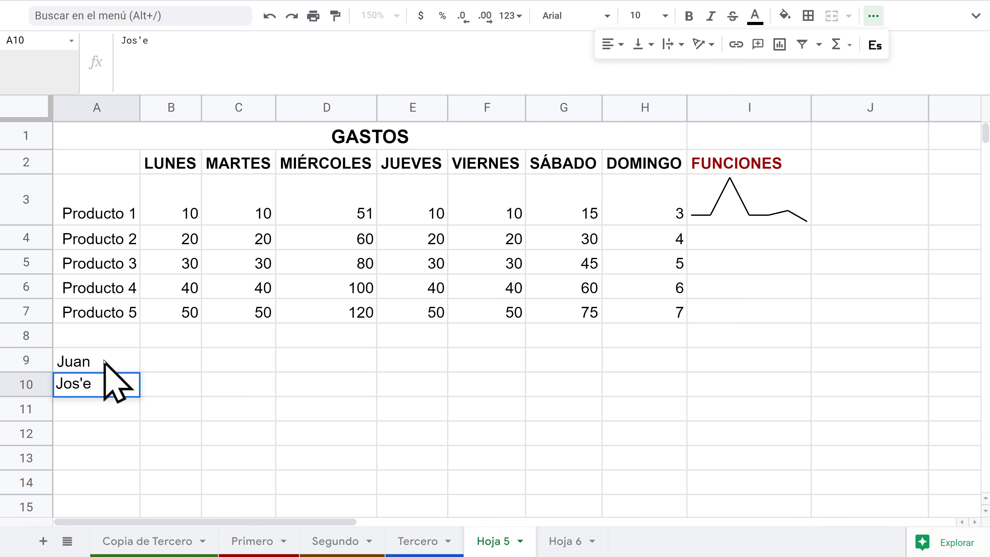
pyautogui.write('e')
pyautogui.press('Return')
# Step: Enter the scores 49 in B9 and 87 in B10
pyautogui.press('Right')
pyautogui.press('Up')
pyautogui.press('Up')
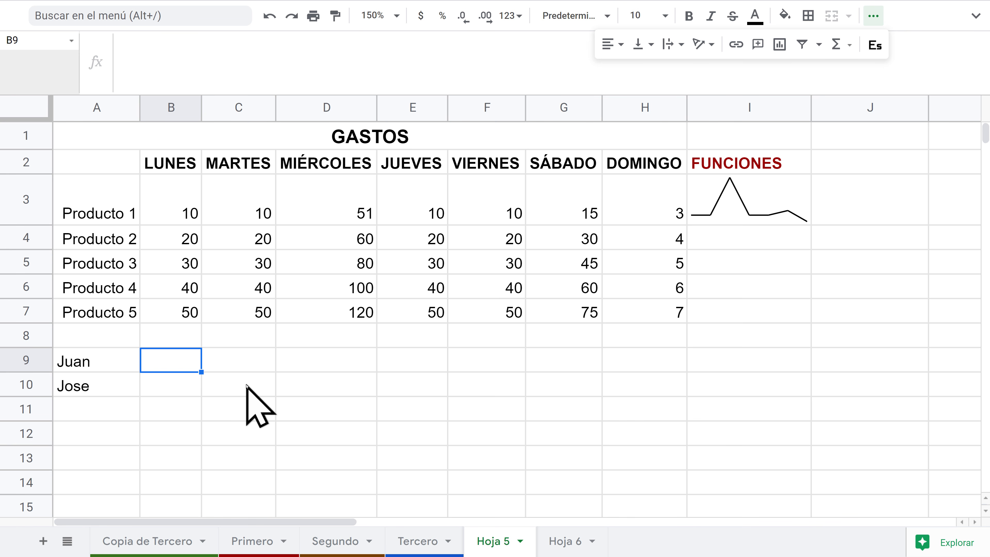
pyautogui.write('49')
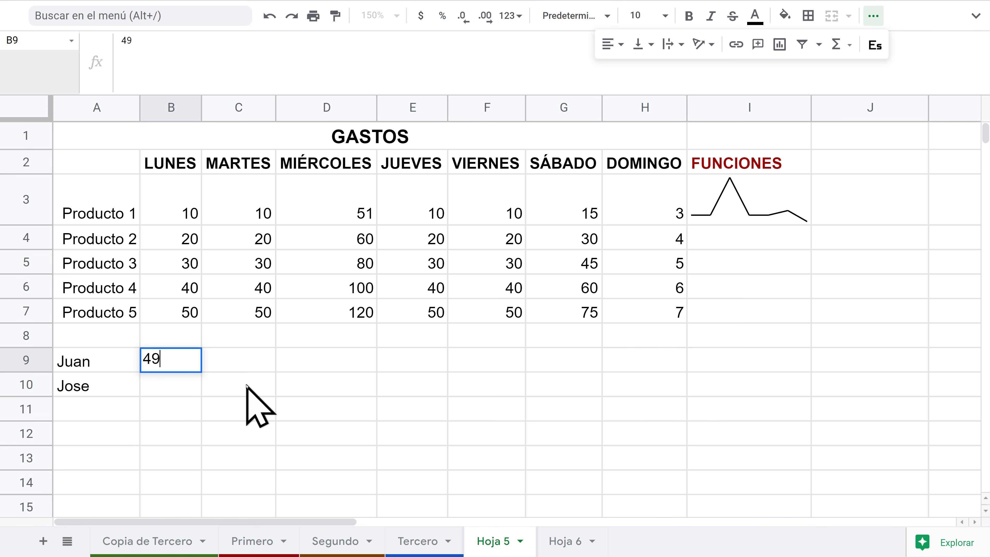
pyautogui.press('Return')
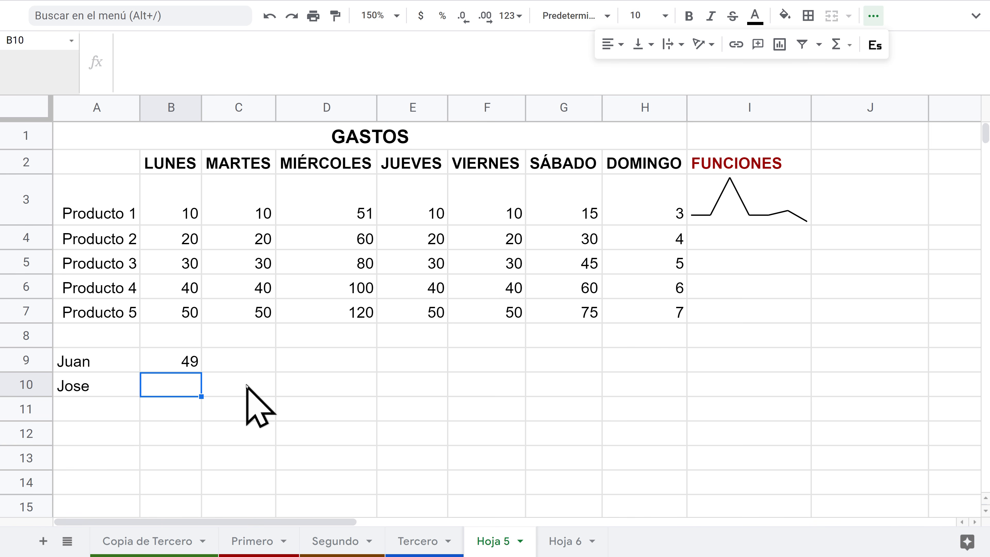
pyautogui.write('87')
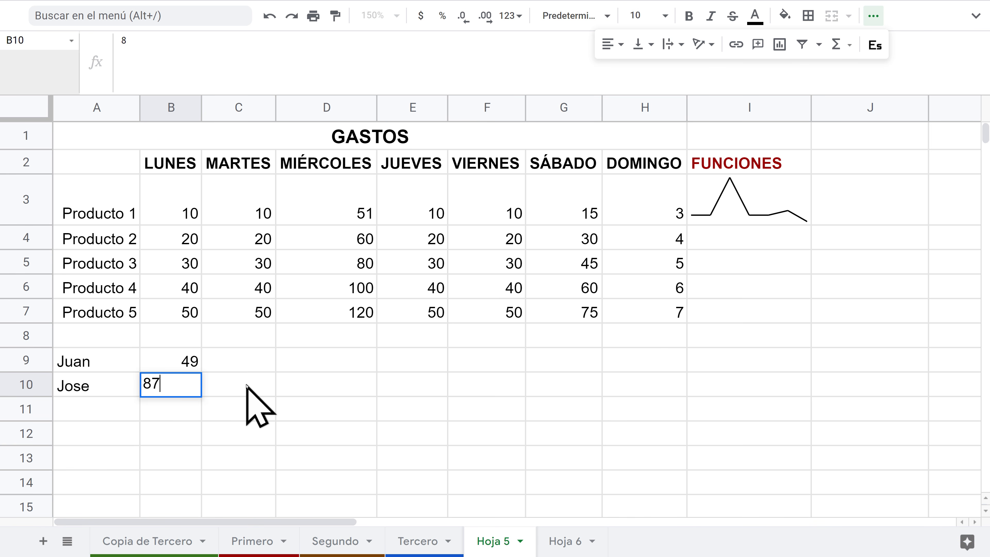
pyautogui.press('Return')
pyautogui.click(191, 361)
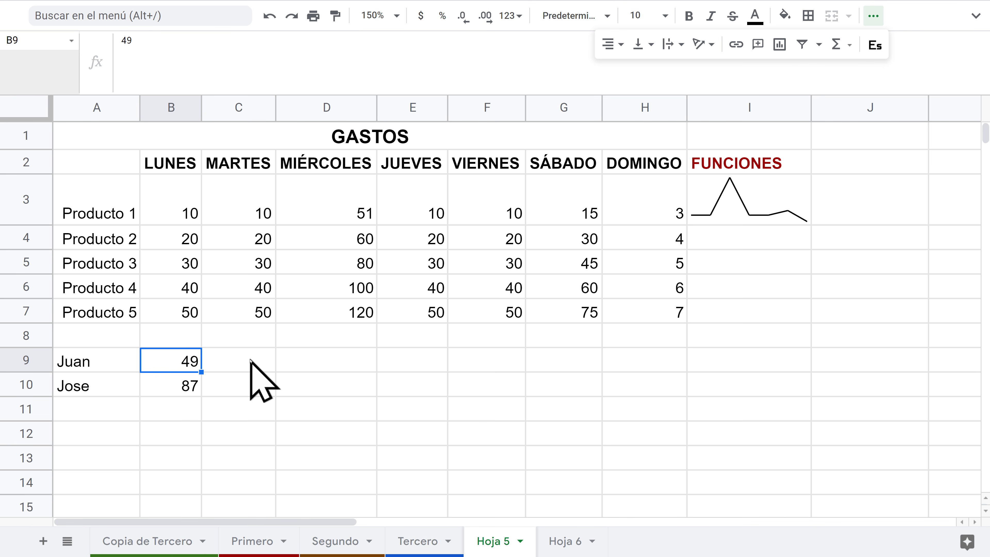
pyautogui.click(344, 360)
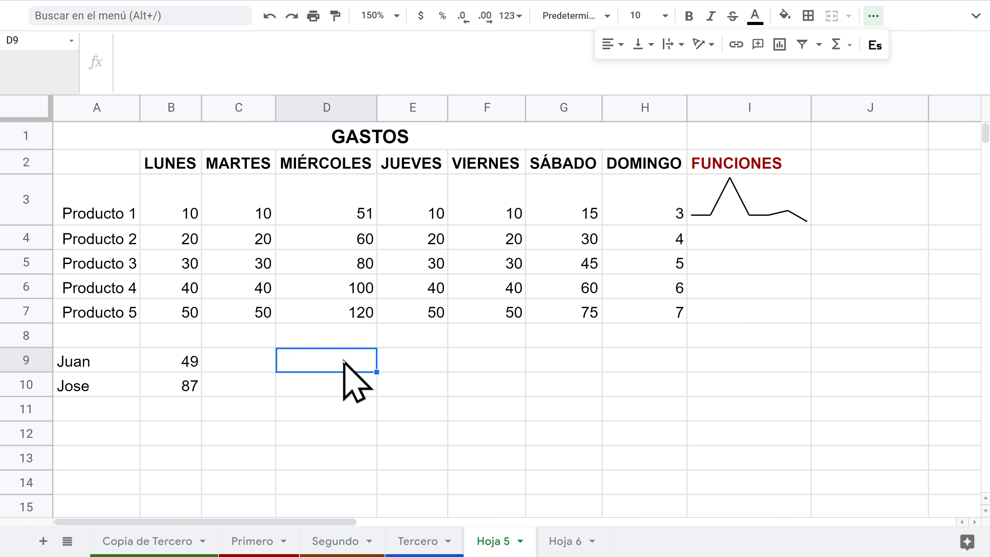
# Step: Build an IF pass/fail formula in D9 on B9's score, showing Reprobado
pyautogui.write(')')
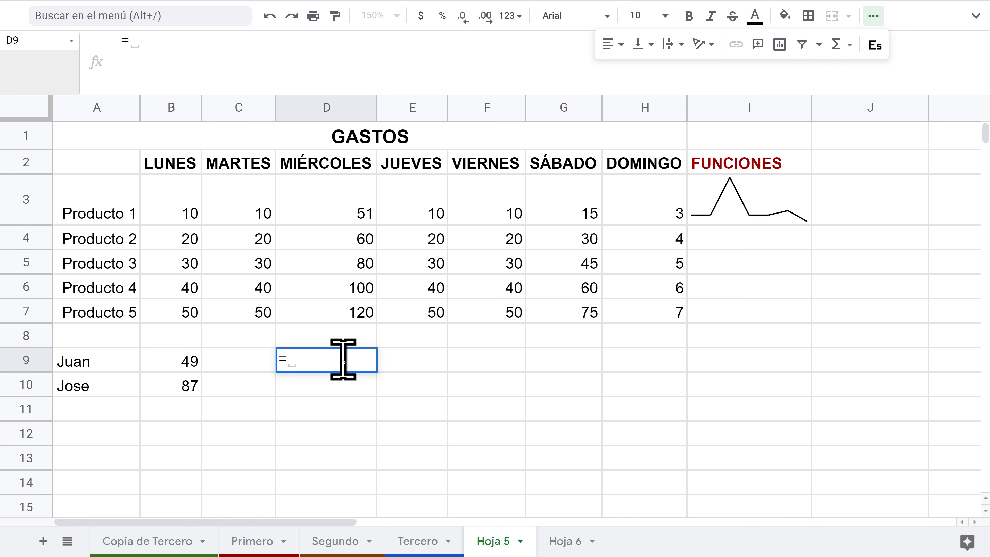
pyautogui.write('IF')
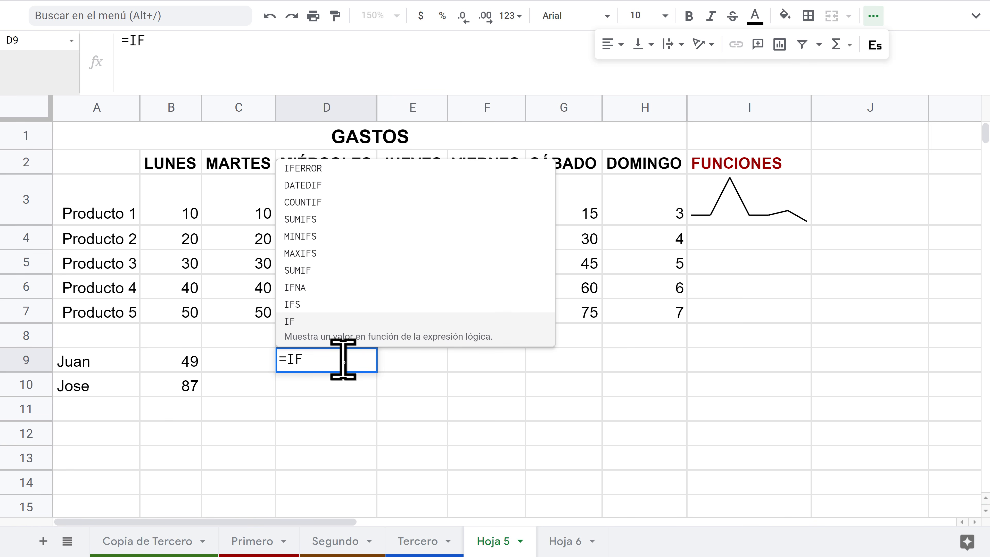
pyautogui.click(305, 327)
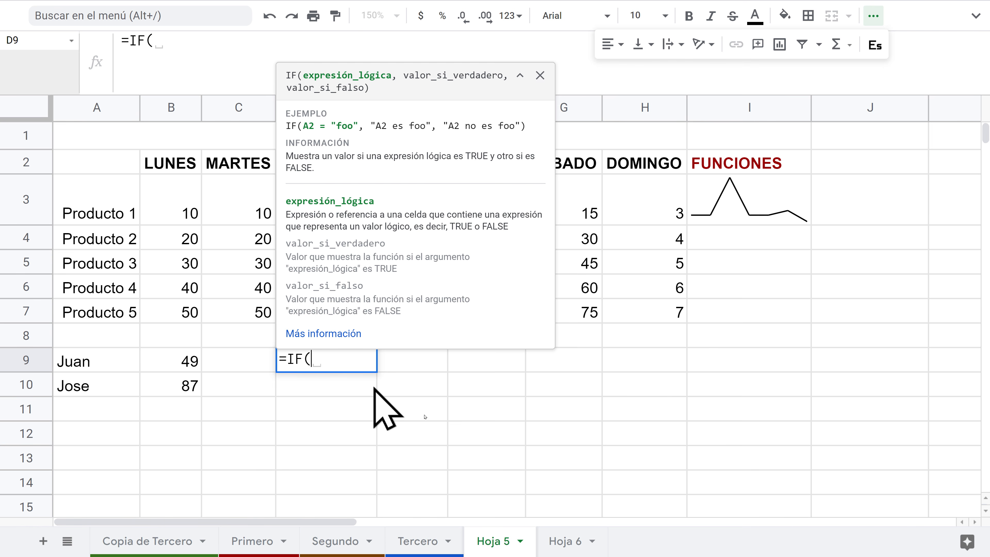
pyautogui.click(177, 363)
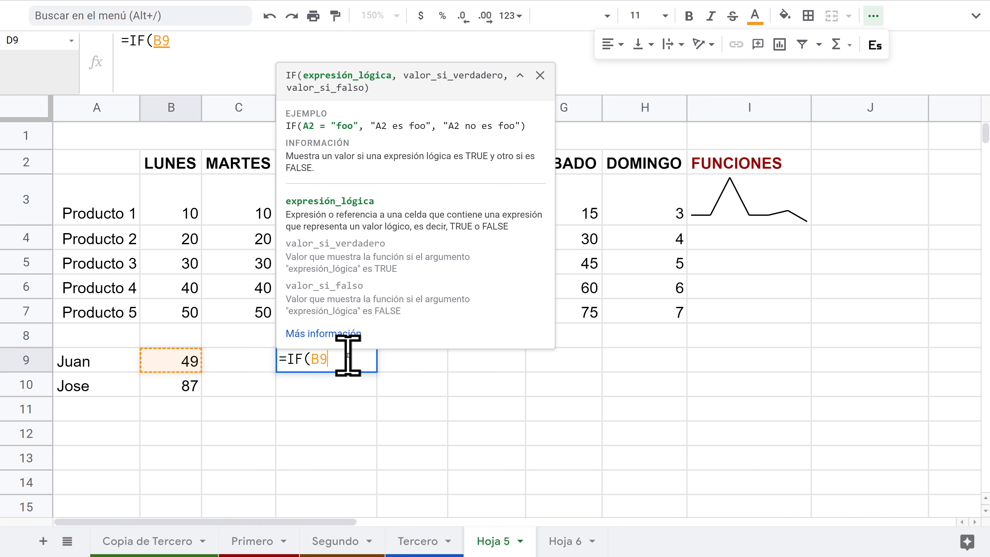
pyautogui.write('<+50:')
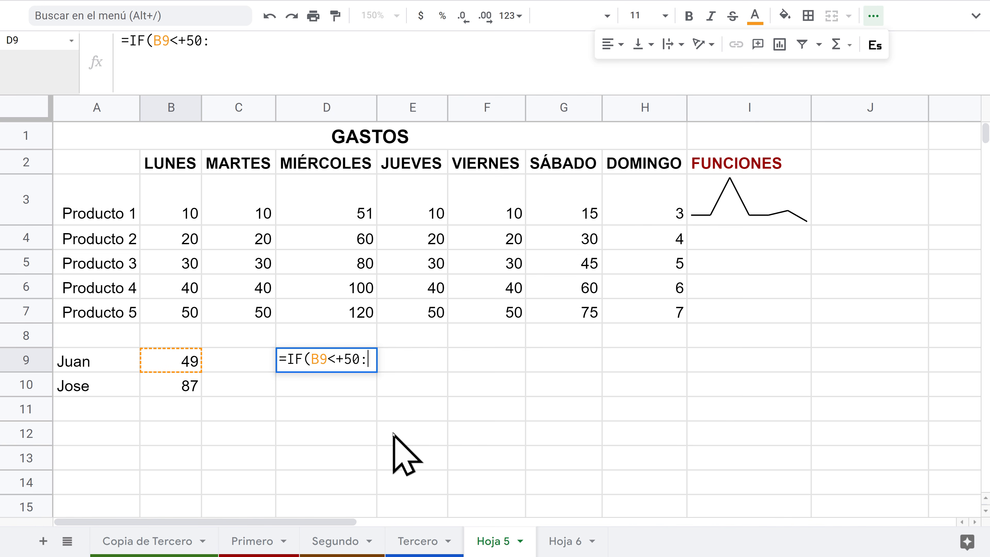
pyautogui.press('BackSpace')
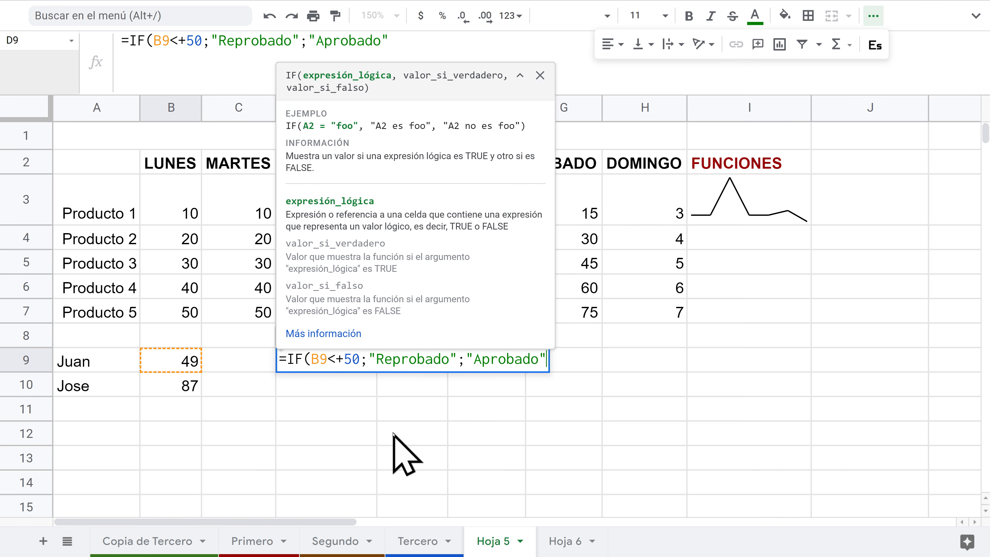
pyautogui.write(')')
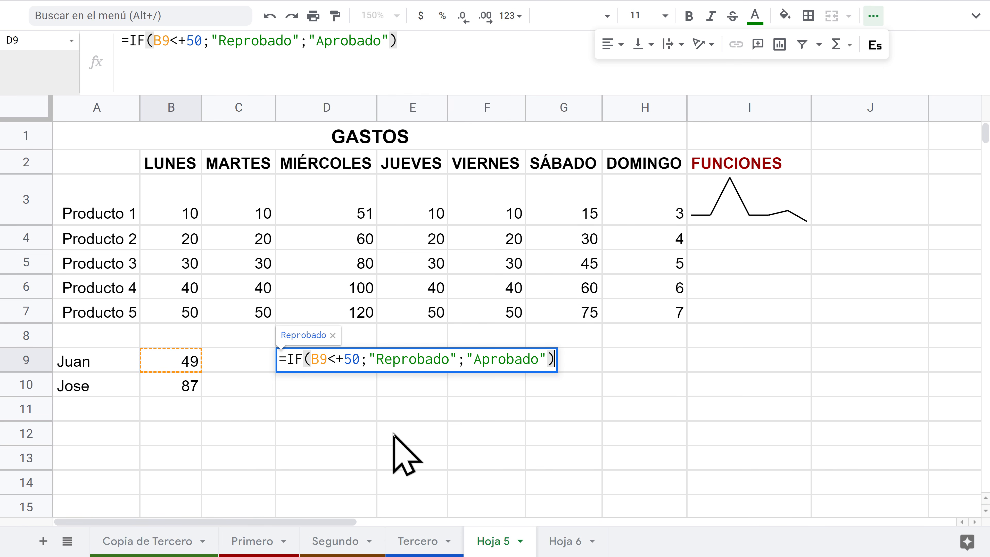
pyautogui.press('Return')
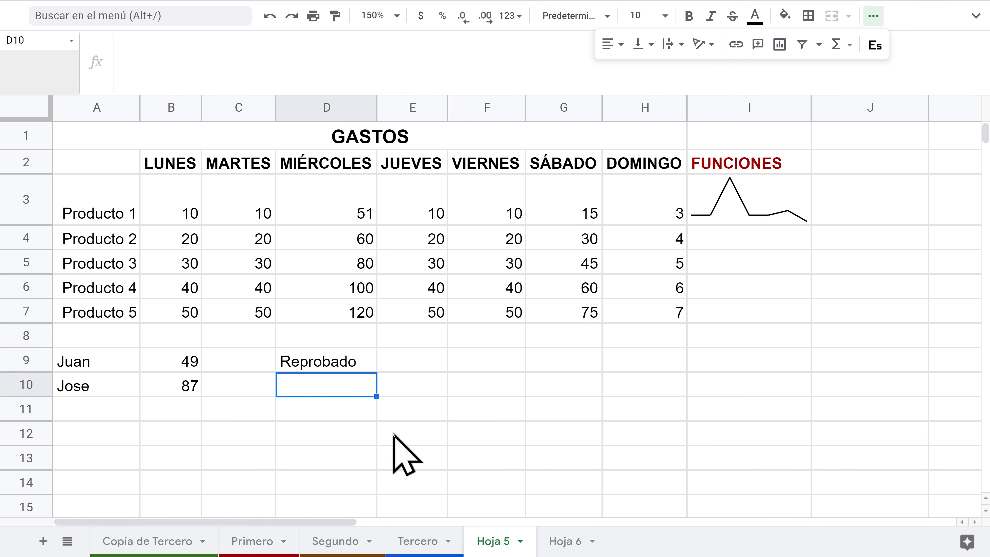
pyautogui.click(312, 369)
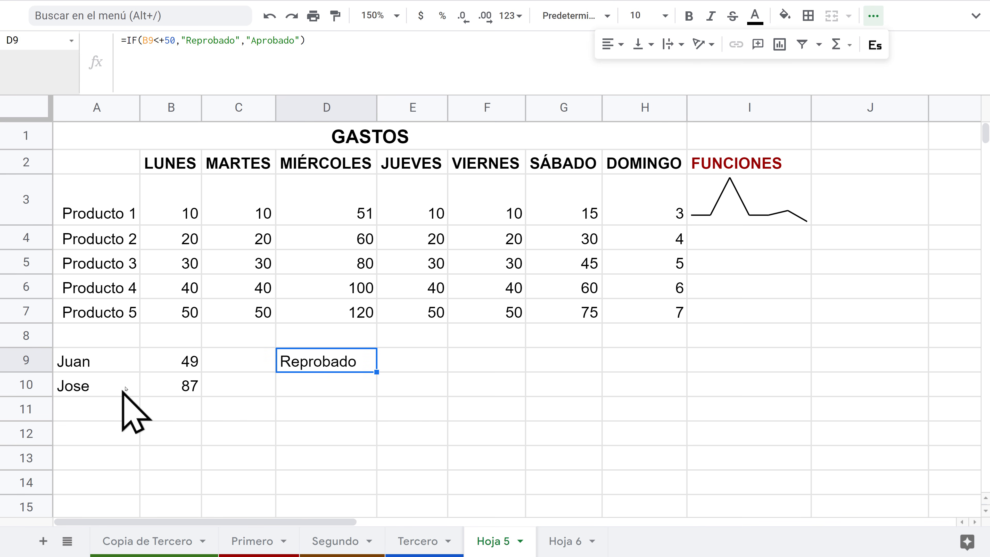
# Step: Change the score in B9 to 50
pyautogui.click(189, 362)
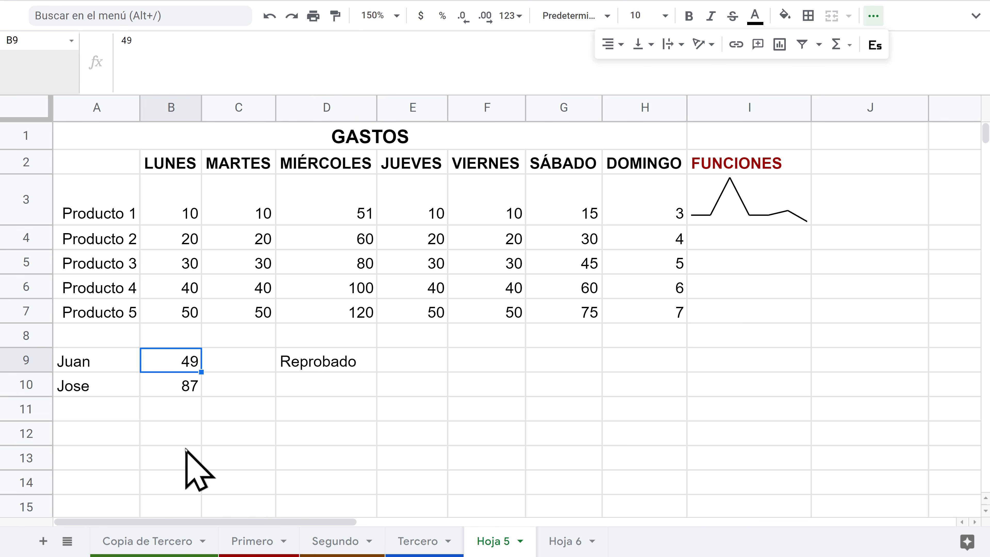
pyautogui.write('50')
pyautogui.press('Return')
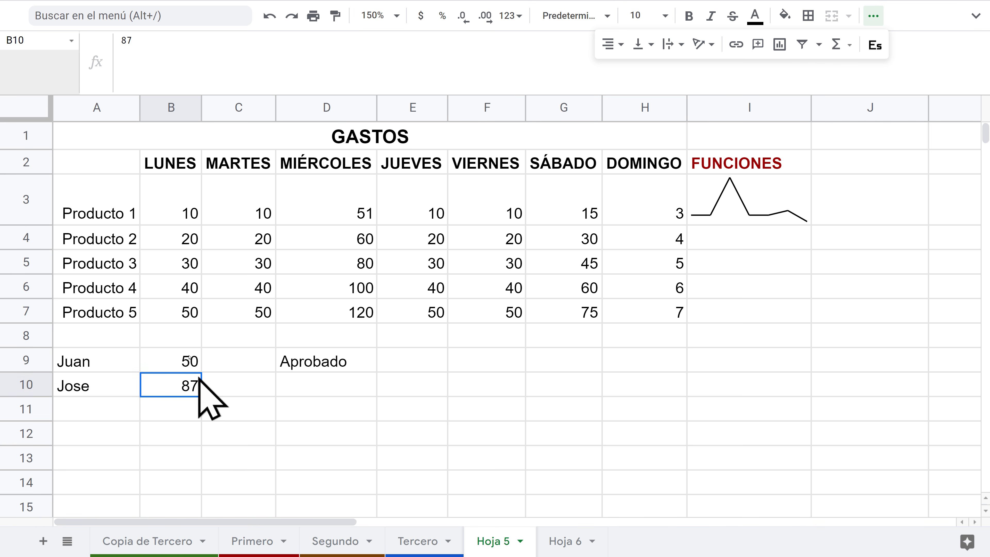
pyautogui.click(185, 360)
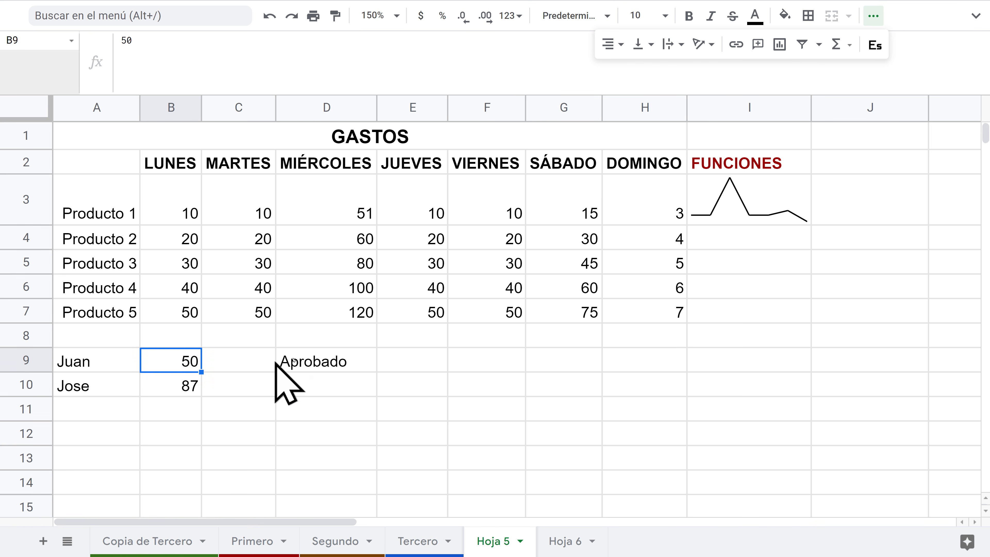
# Step: Correct D9 to =IF(B9<=50,"Reprobado","Aprobado") so a score of 50 fails
pyautogui.click(327, 367)
pyautogui.click(164, 40)
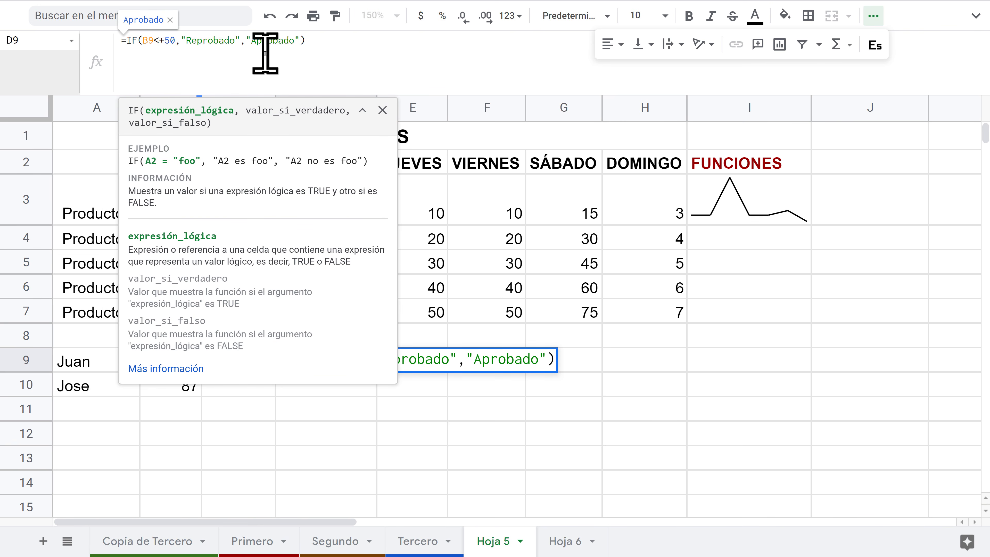
pyautogui.press('BackSpace')
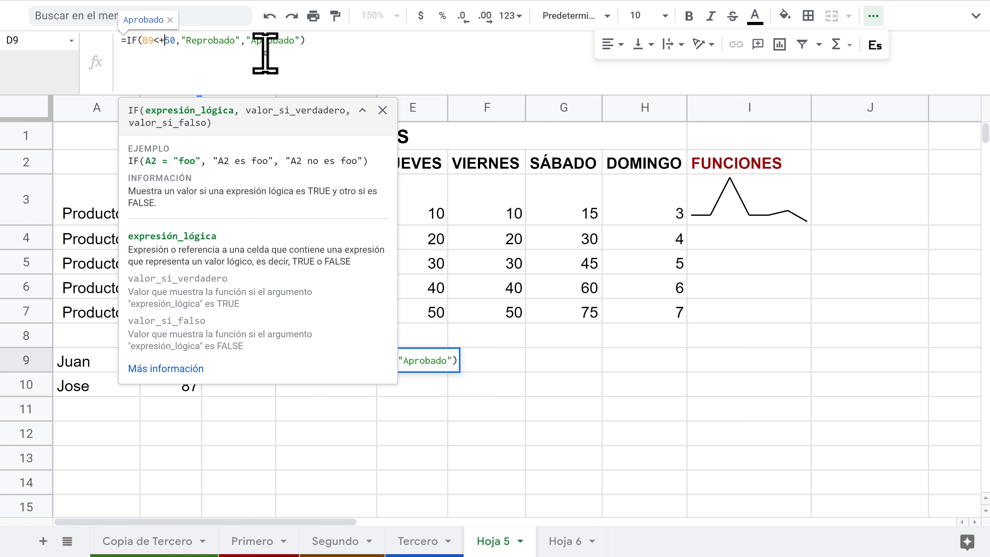
pyautogui.press('BackSpace')
pyautogui.write('=')
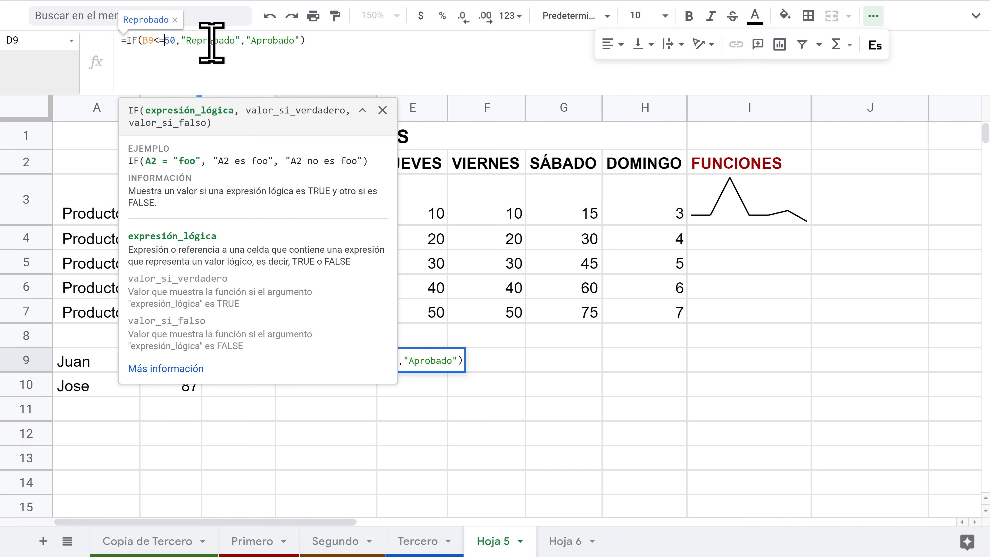
pyautogui.click(163, 41)
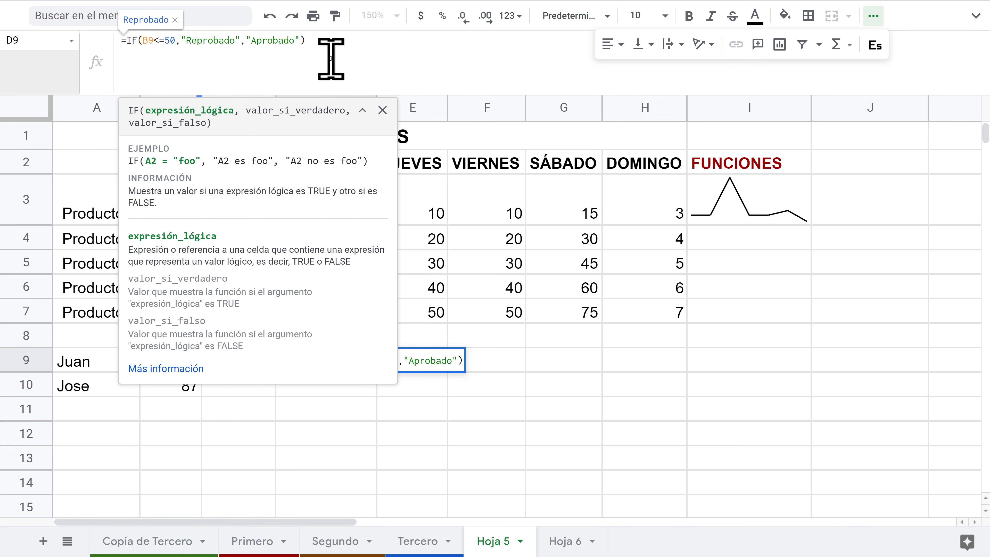
pyautogui.press('Return')
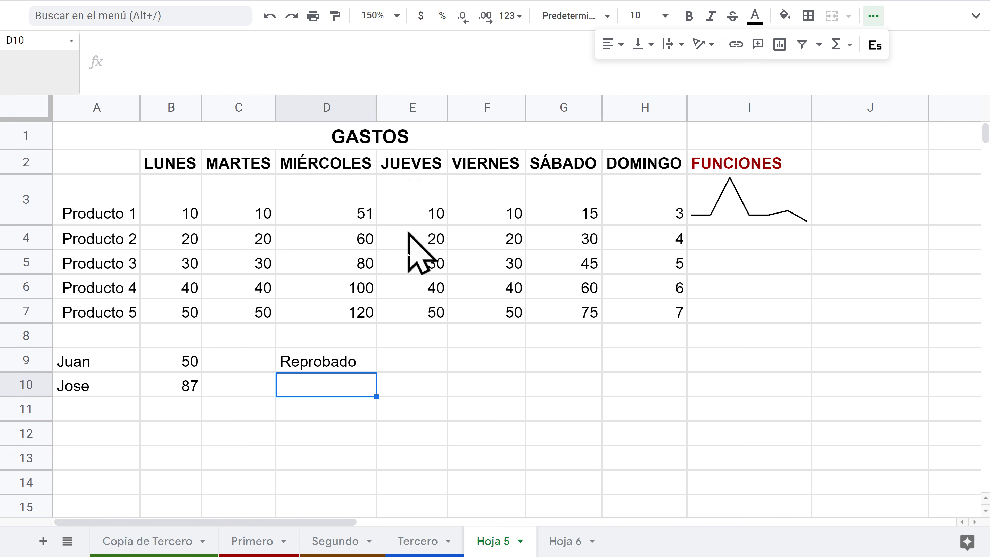
# Step: Test D9's result by setting B9 to 49, 20, then 51 (Aprobado)
pyautogui.click(324, 355)
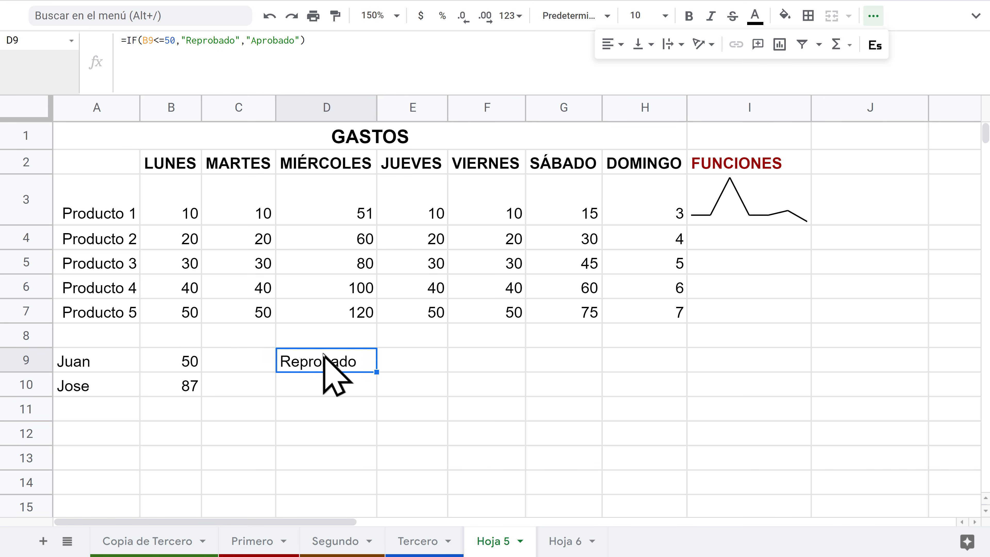
pyautogui.click(184, 365)
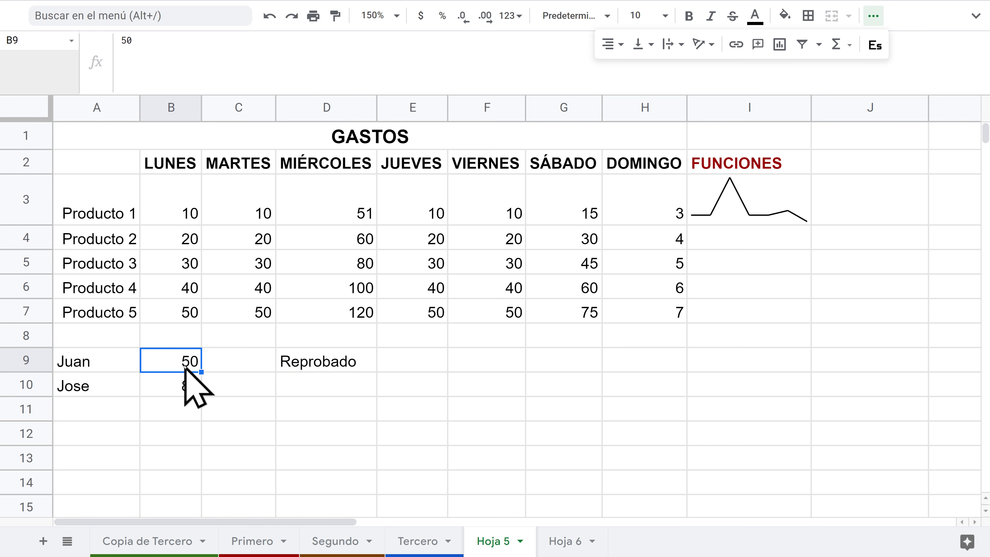
pyautogui.write('49')
pyautogui.press('Return')
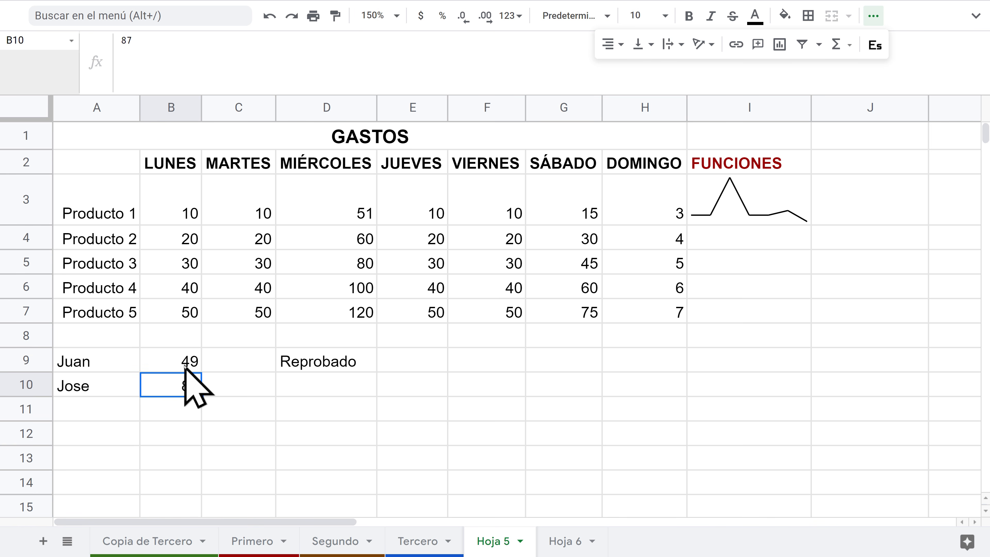
pyautogui.click(192, 358)
pyautogui.write('20')
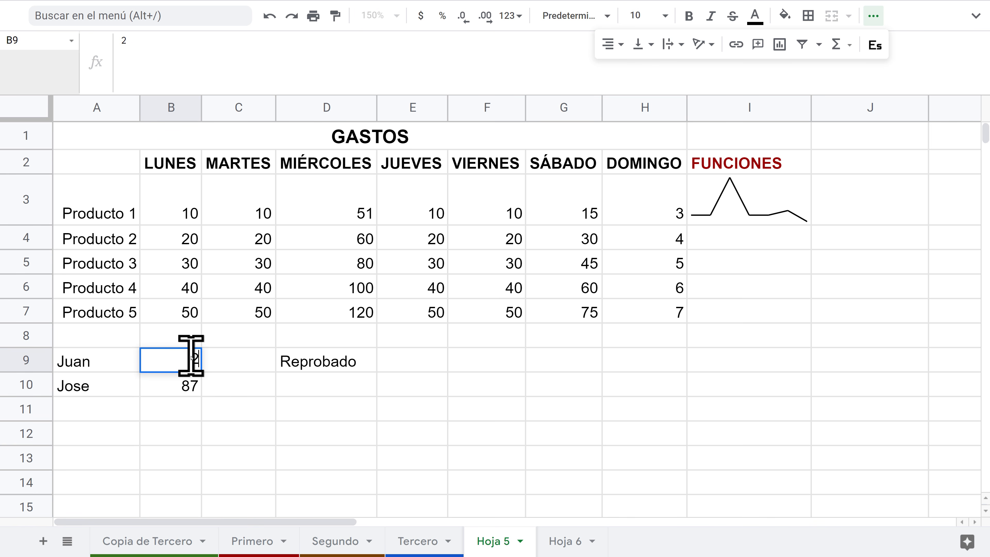
pyautogui.press('Return')
pyautogui.click(314, 361)
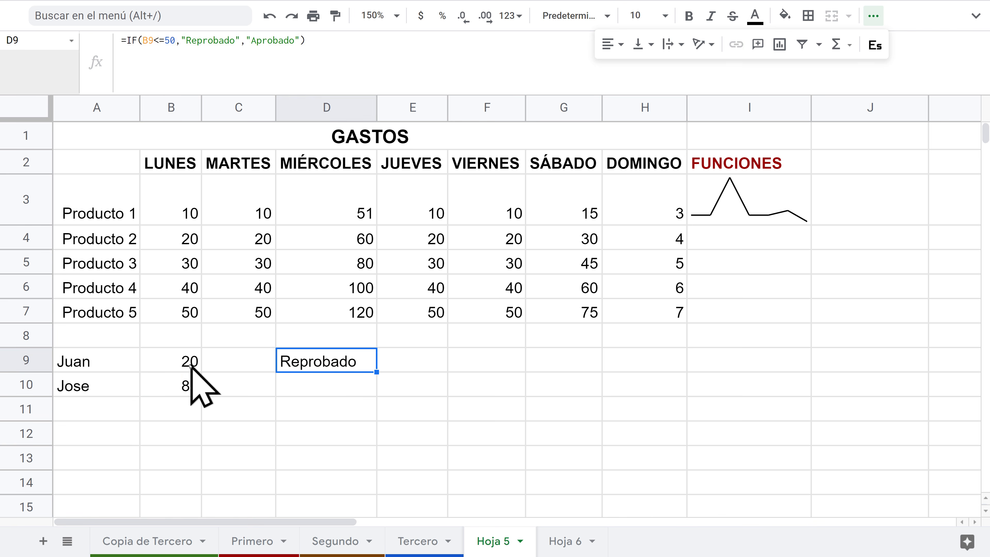
pyautogui.click(192, 363)
pyautogui.write('51')
pyautogui.press('Return')
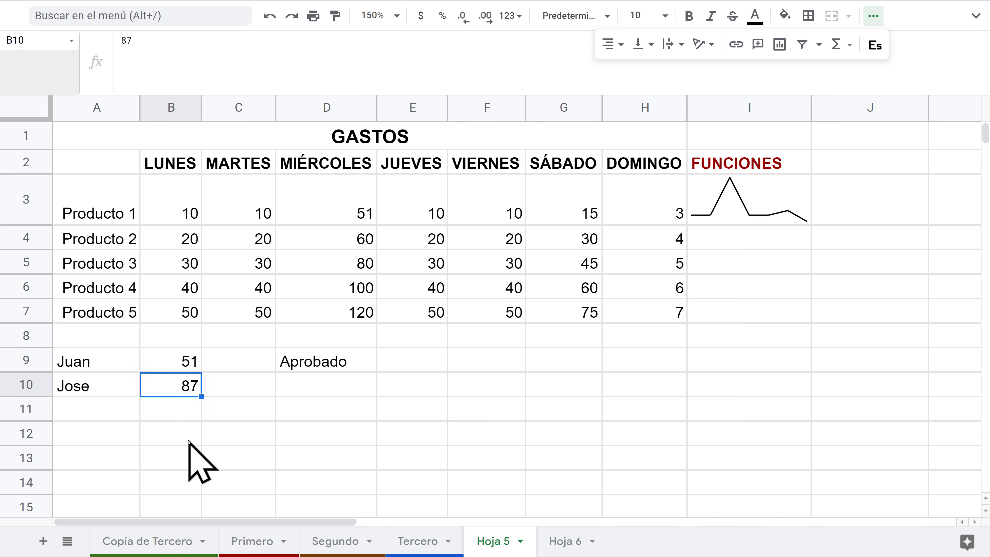
pyautogui.click(184, 365)
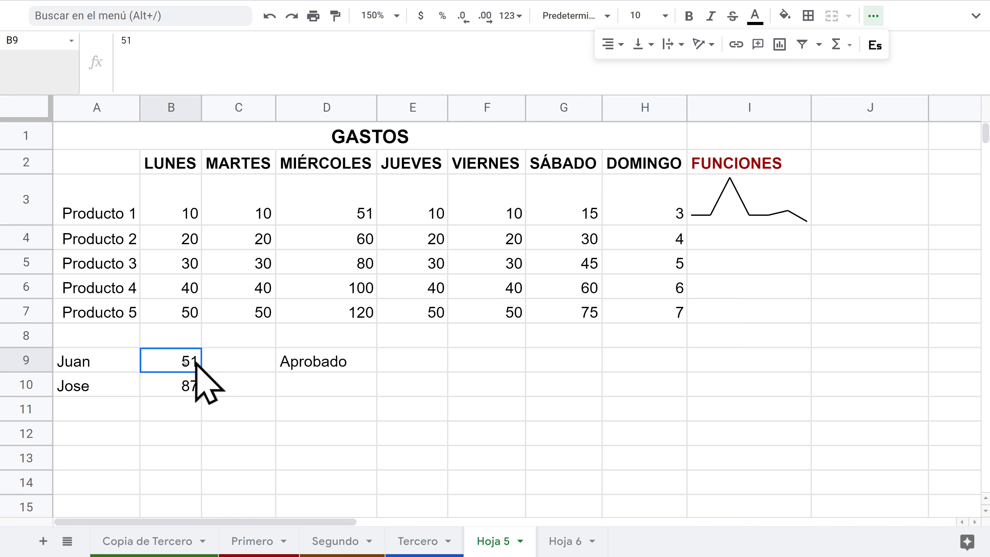
# Step: Copy the pass/fail formula down to D10 and enter 40 in B10, showing Reprobado
pyautogui.click(316, 363)
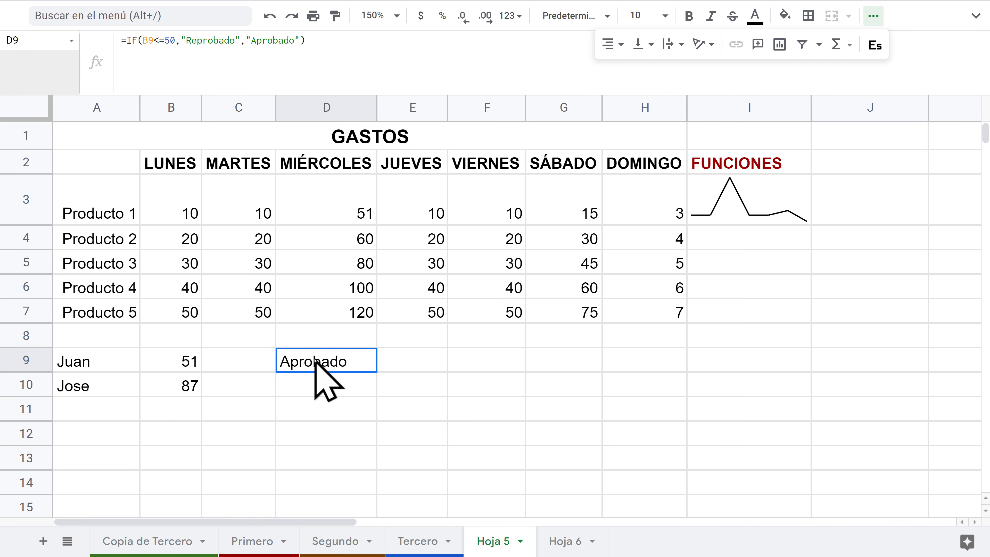
pyautogui.press('Down')
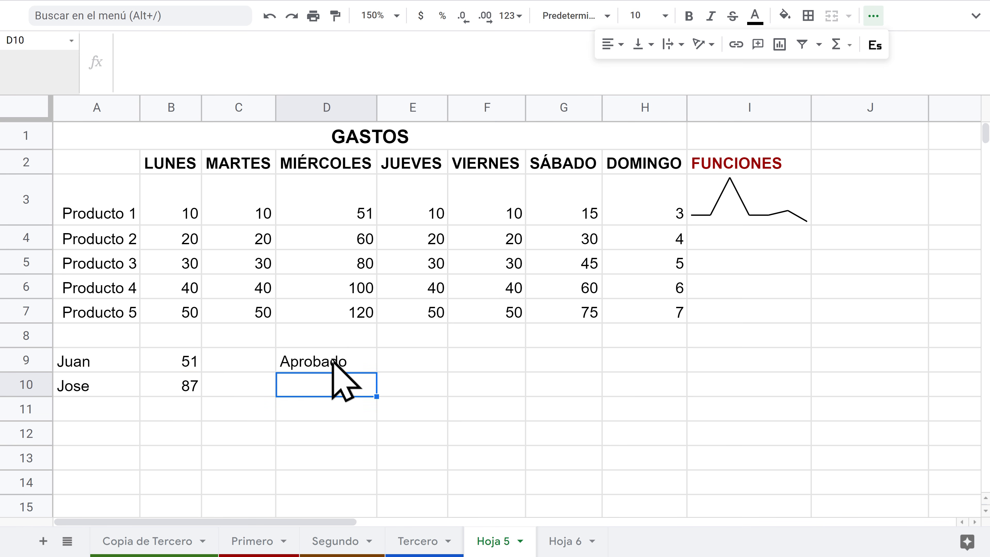
pyautogui.press('Up')
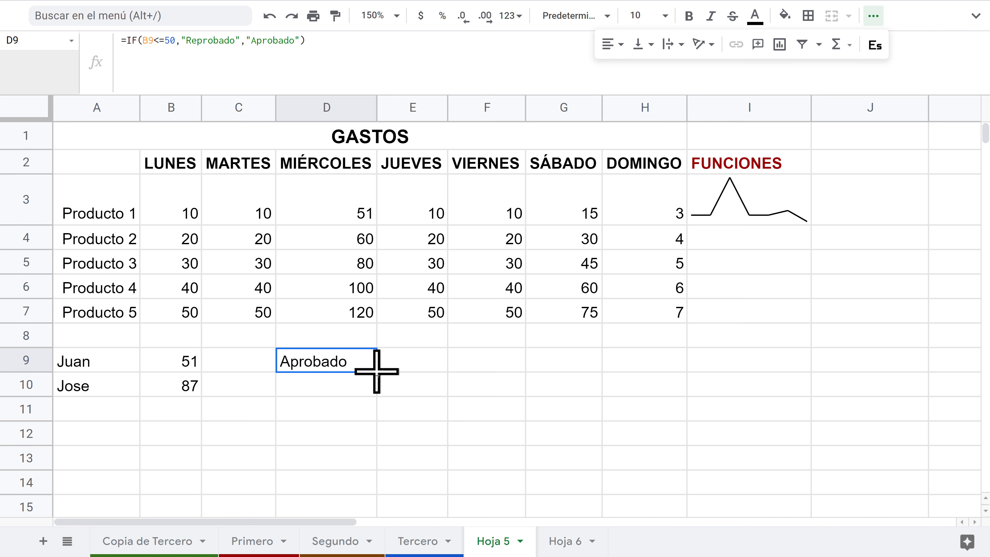
pyautogui.moveTo(377, 375); pyautogui.dragTo(376, 390)
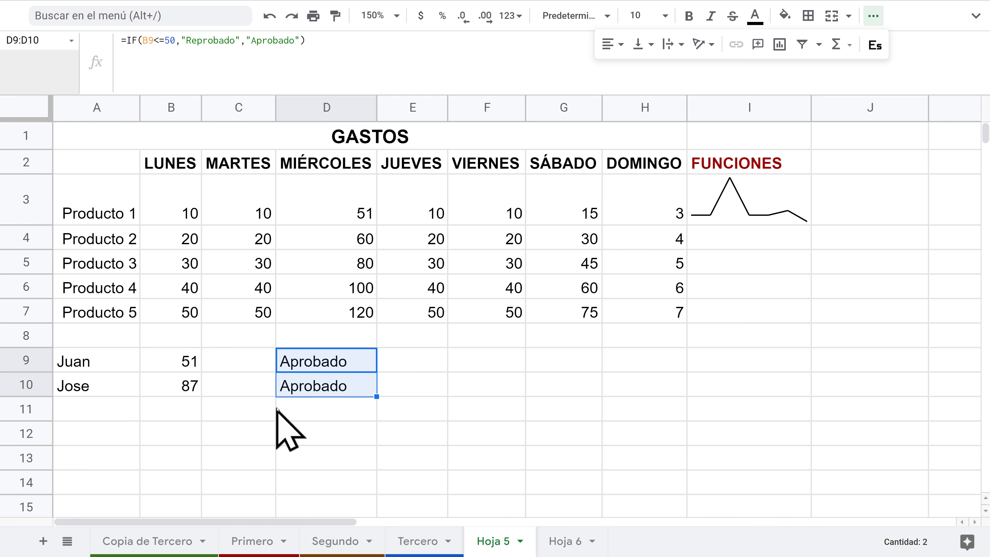
pyautogui.click(179, 388)
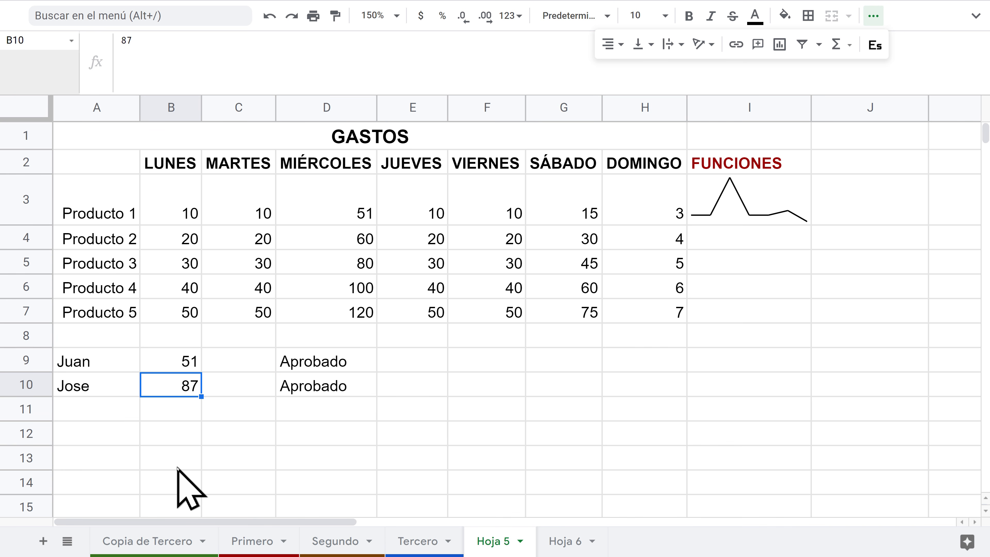
pyautogui.write('40')
pyautogui.press('Return')
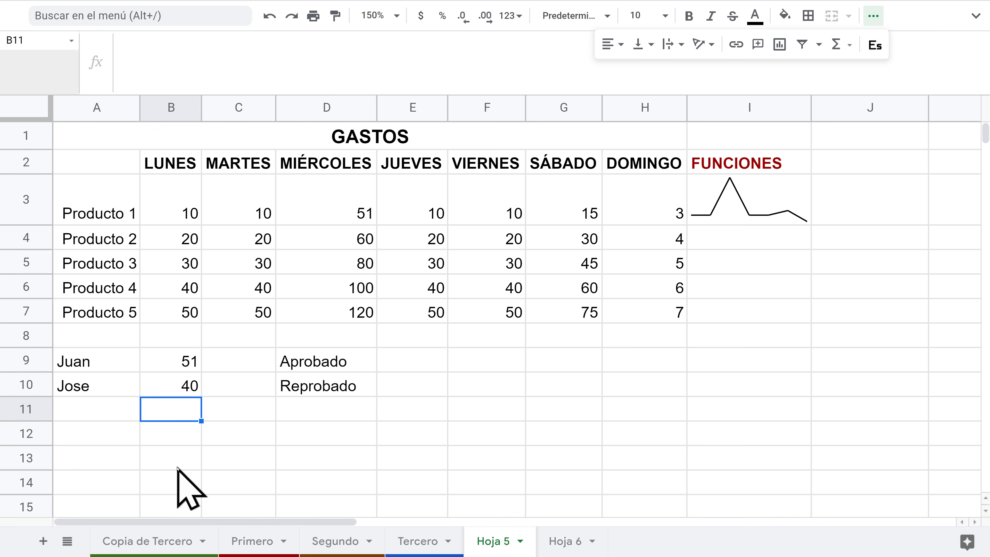
pyautogui.click(342, 387)
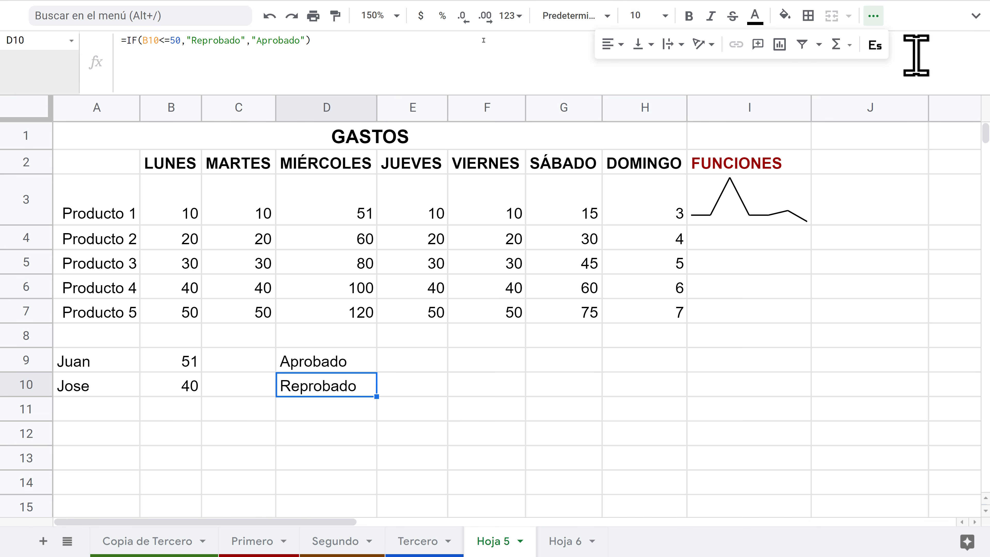
# Step: Exit the browser's full-screen view and open the Insertar menu
pyautogui.moveTo(484, 34)
pyautogui.click(495, 52)
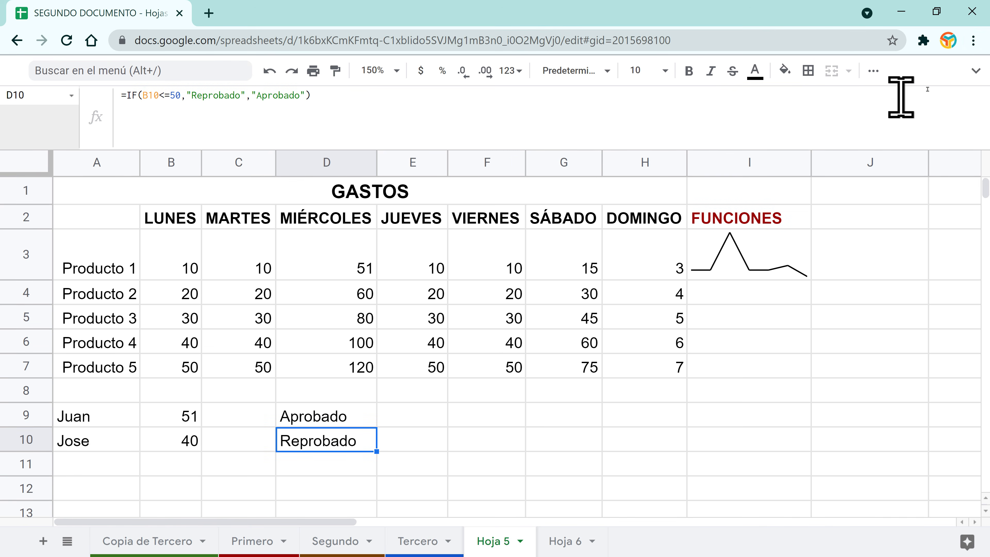
pyautogui.click(975, 70)
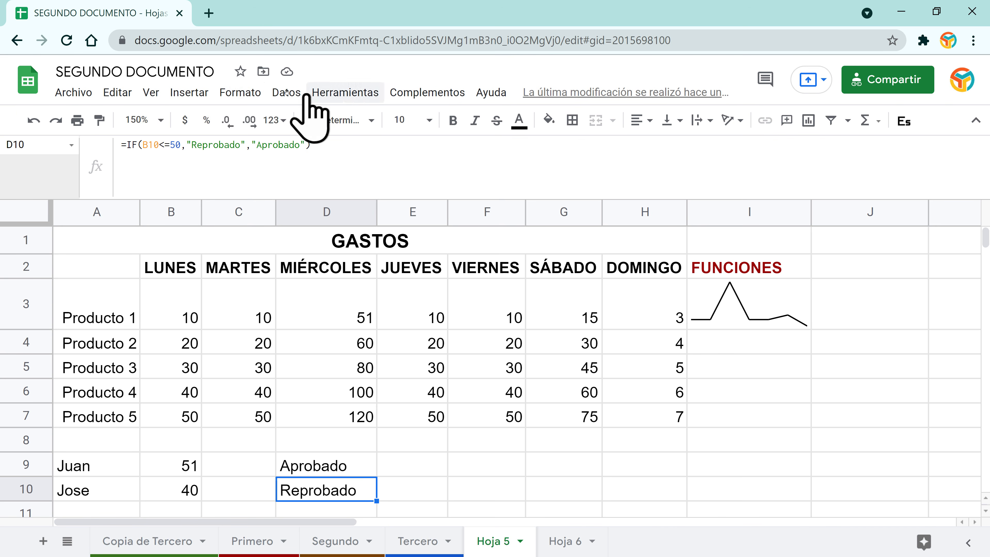
pyautogui.click(185, 93)
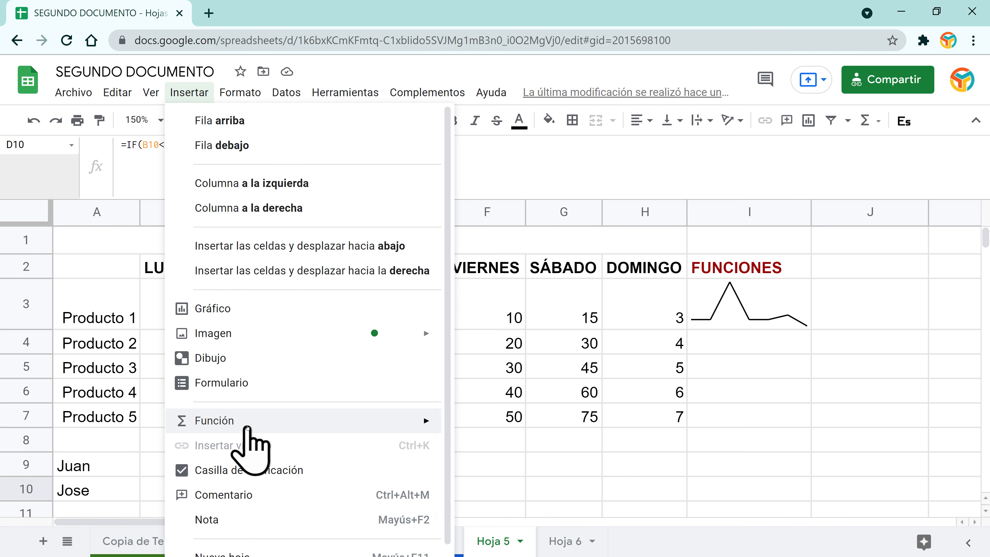
# Step: Browse the Estadísticas, Lógicas, Información and Ingeniería function categories under Insertar > Función
pyautogui.moveTo(253, 423)
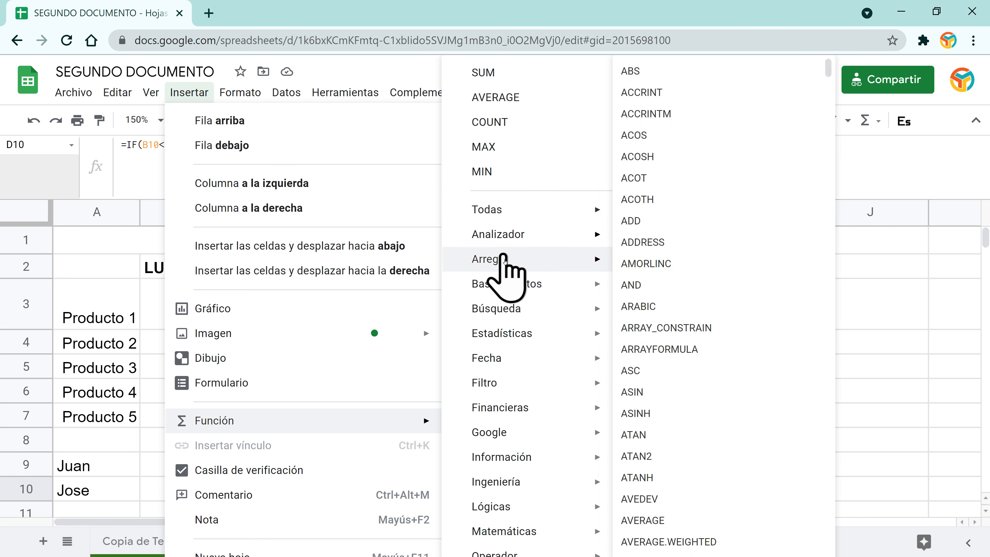
pyautogui.moveTo(525, 208)
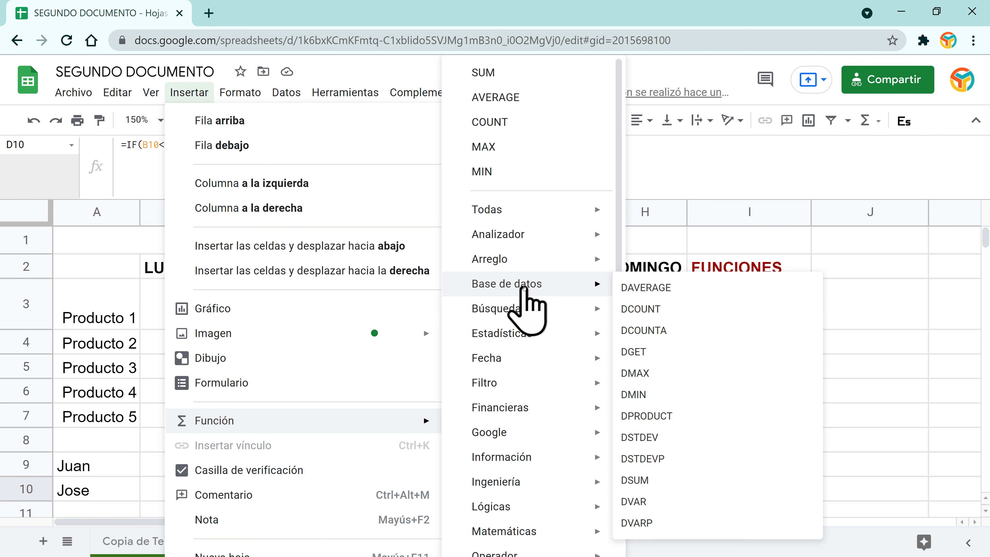
pyautogui.moveTo(522, 309)
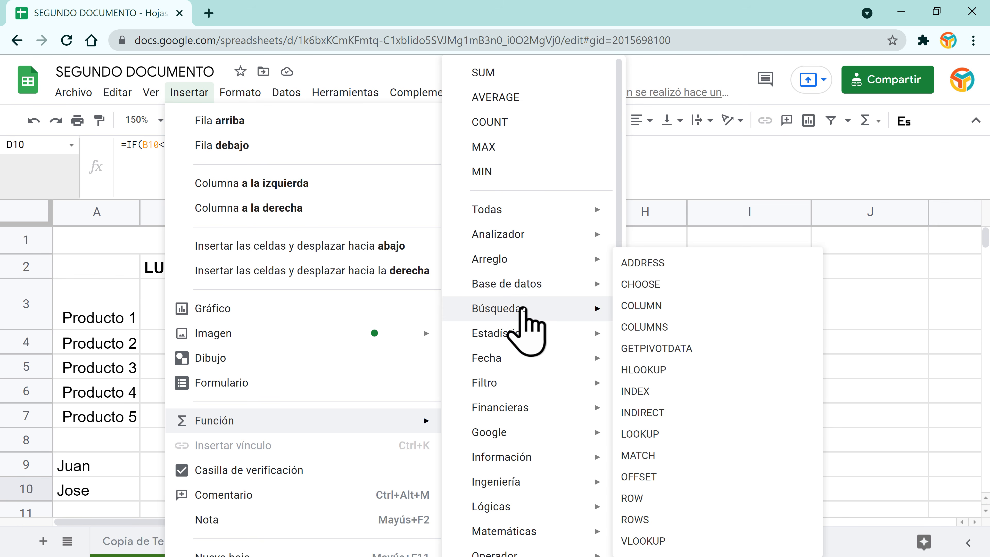
pyautogui.moveTo(514, 337)
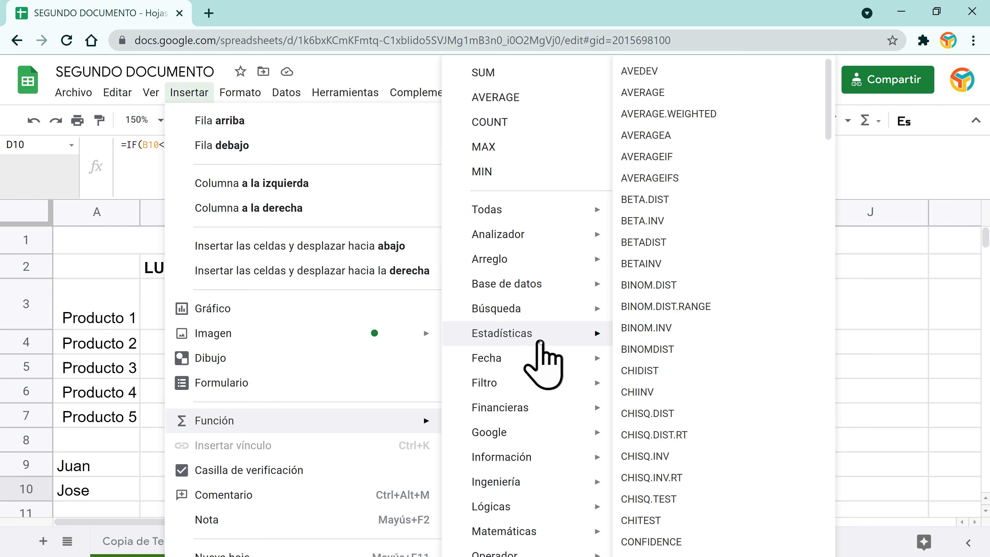
pyautogui.moveTo(525, 360)
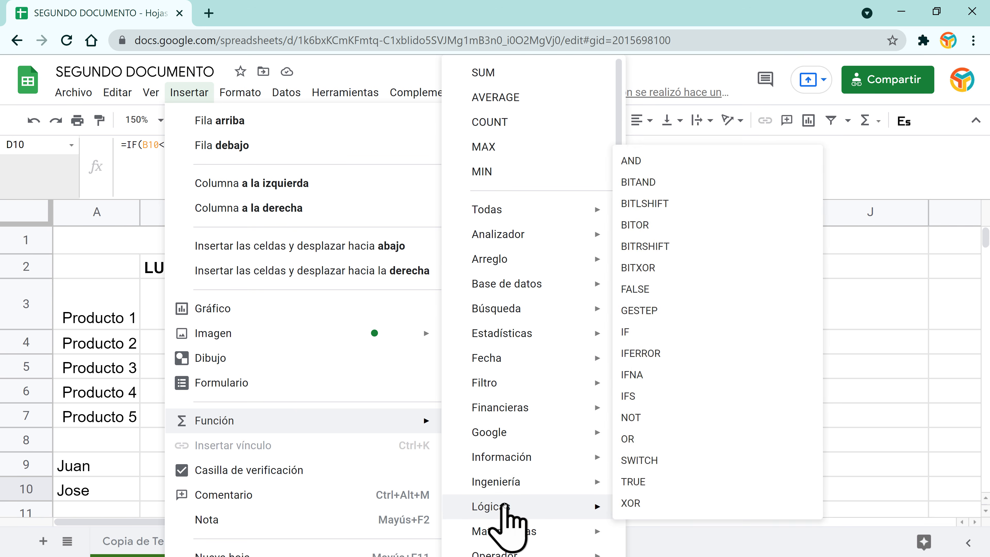
pyautogui.scroll(-3, 537, 469)
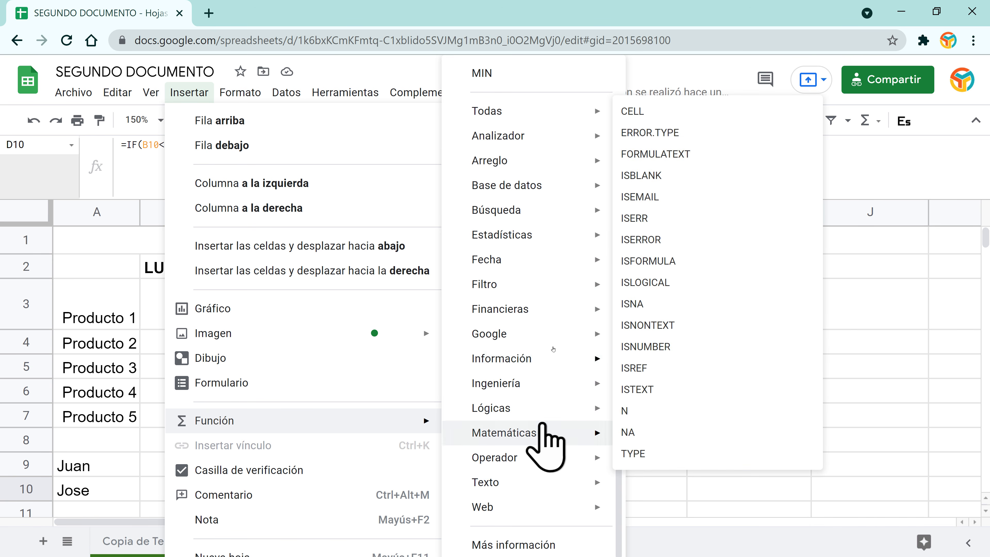
pyautogui.moveTo(506, 386)
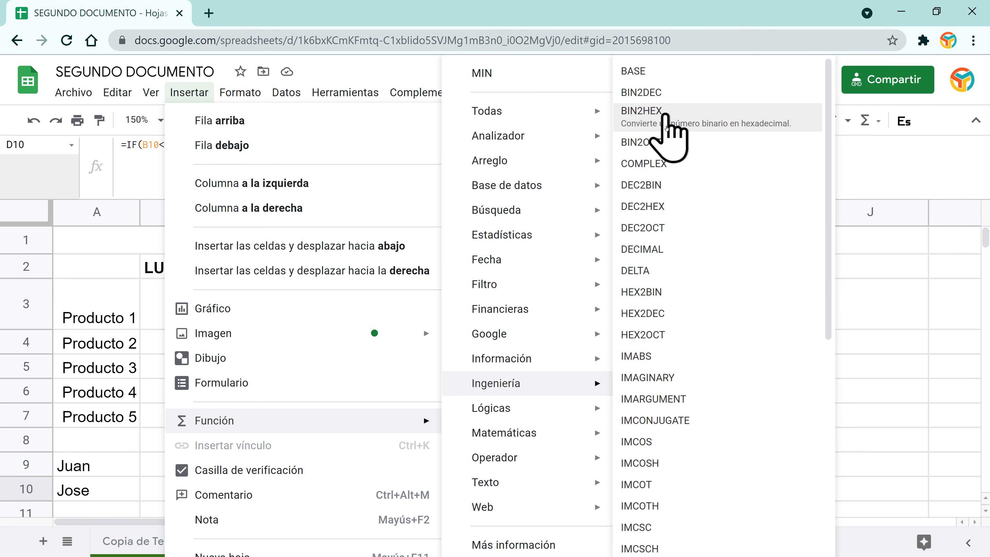
pyautogui.scroll(-5, 682, 363)
pyautogui.scroll(5, 688, 377)
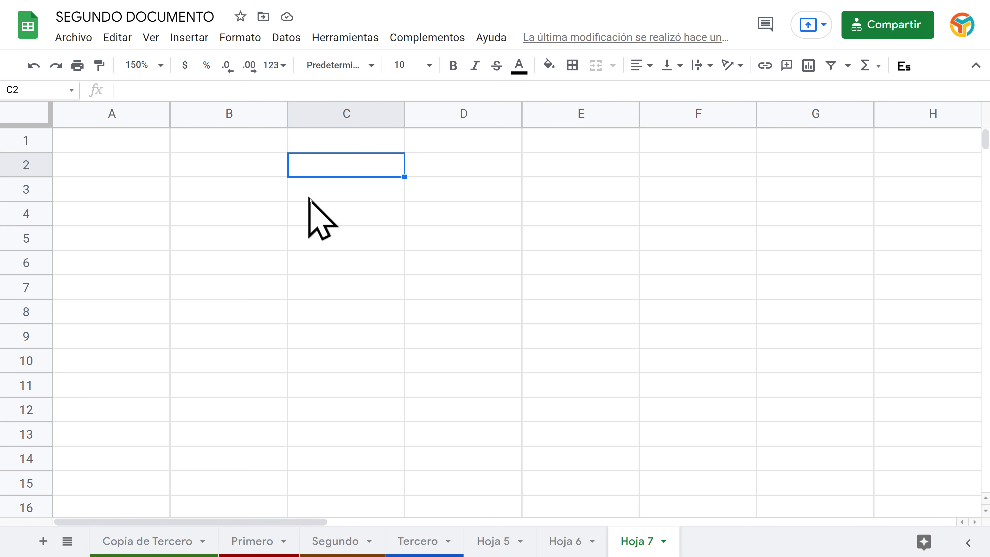
# Step: Glance at Hoja 6's sales data, then select D9 on Hoja 5 to view its Aprobado/Reprobado IF formula
pyautogui.click(230, 161)
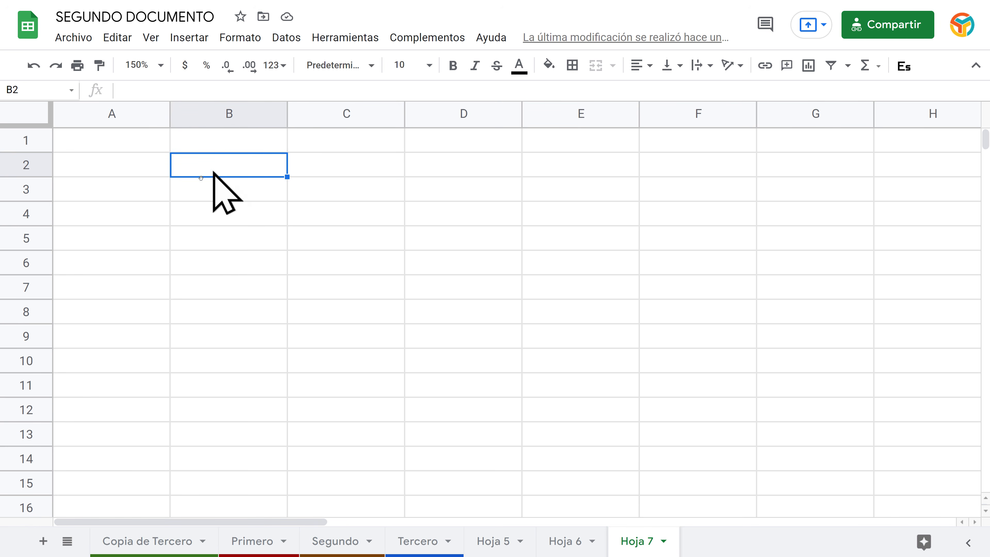
pyautogui.click(569, 545)
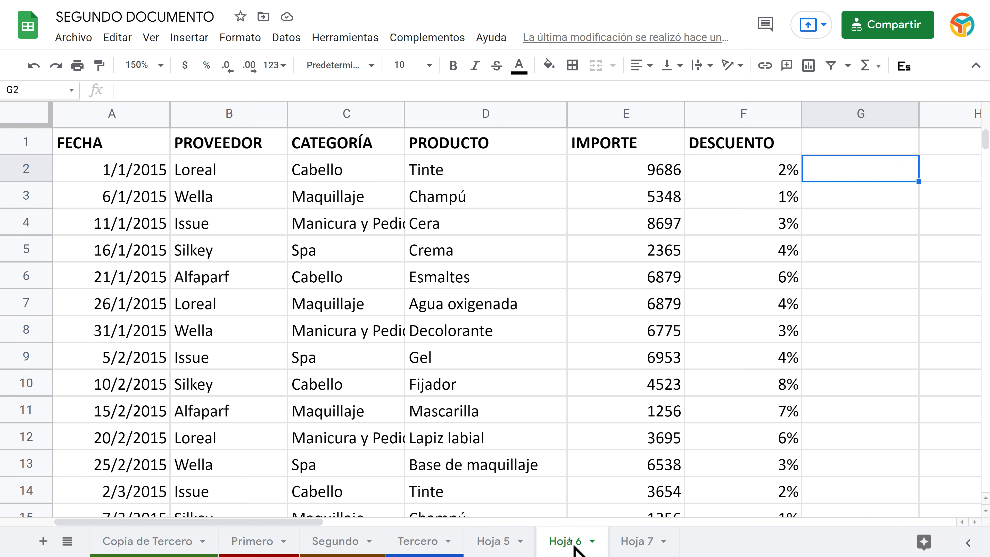
pyautogui.scroll(-10, 674, 335)
pyautogui.scroll(10, 675, 336)
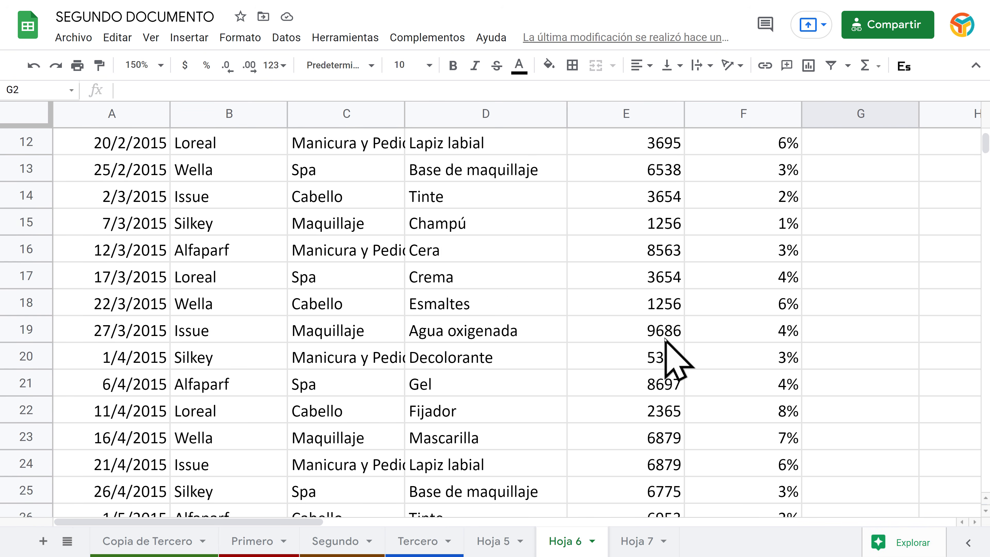
pyautogui.click(505, 541)
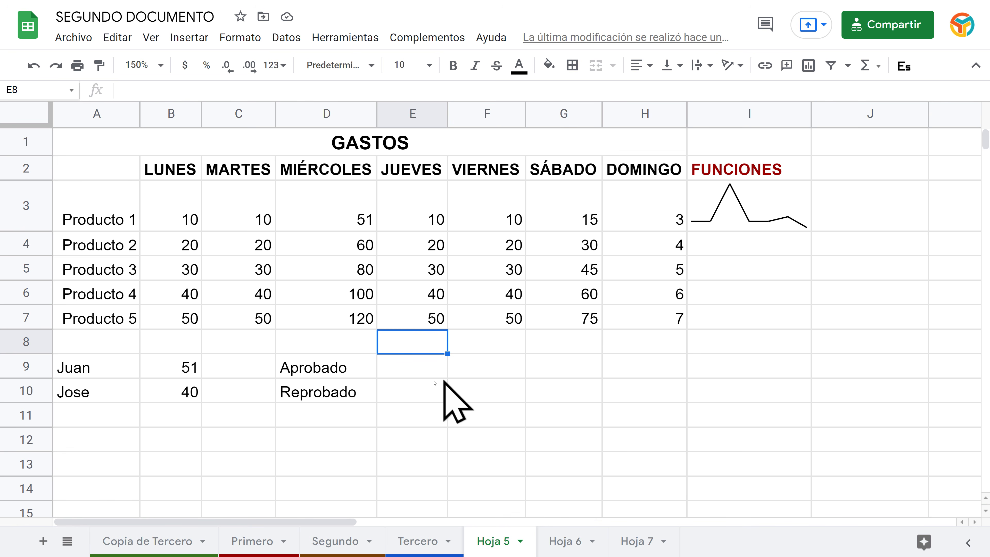
pyautogui.click(321, 371)
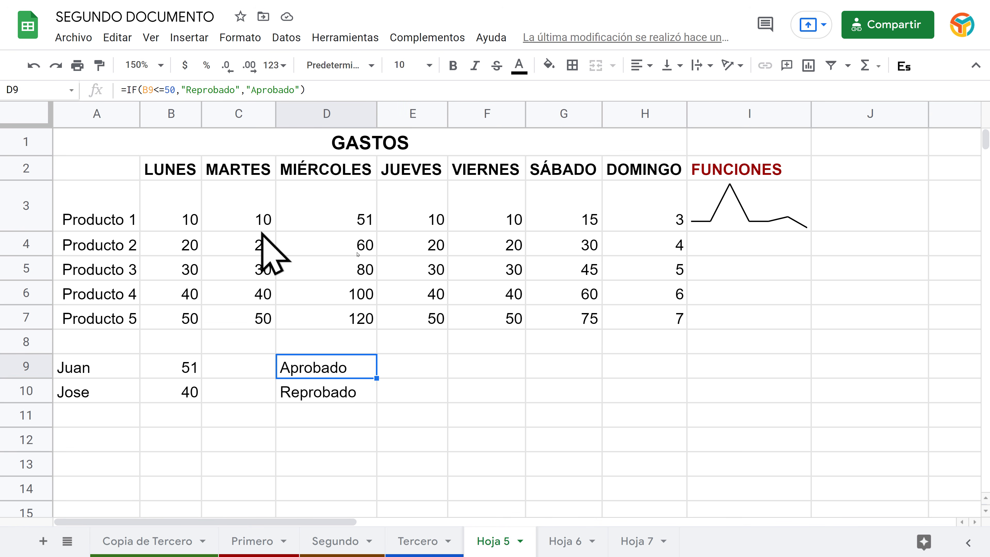
# Step: Copy the I3 sparkline down through I7 and set Producto 4's MIÉRCOLES value in D6 to 0
pyautogui.click(720, 228)
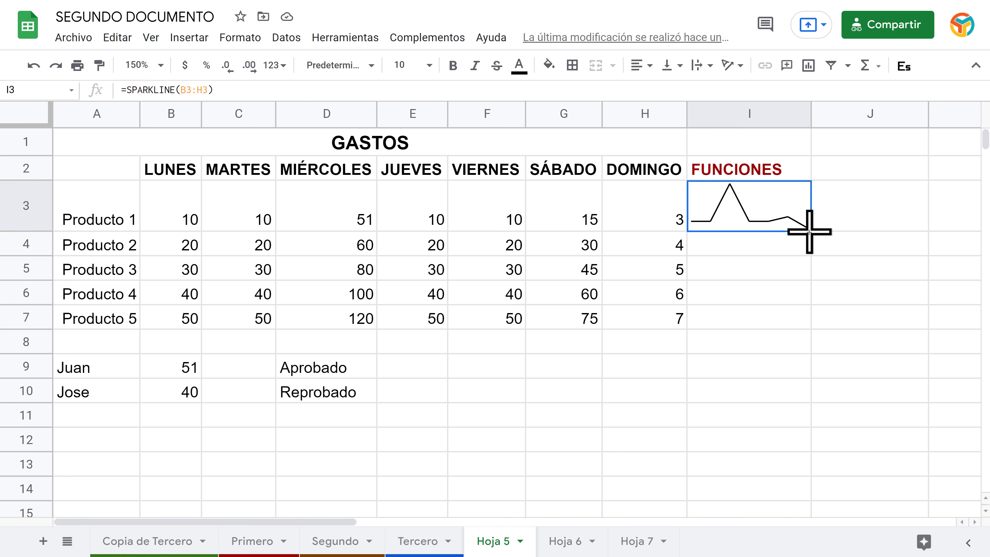
pyautogui.moveTo(810, 231); pyautogui.dragTo(804, 314)
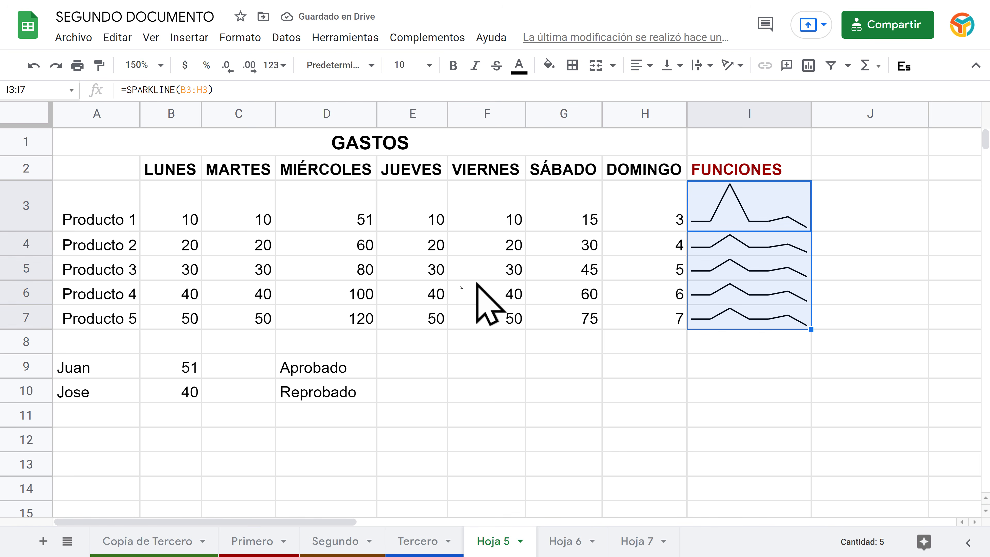
pyautogui.click(354, 293)
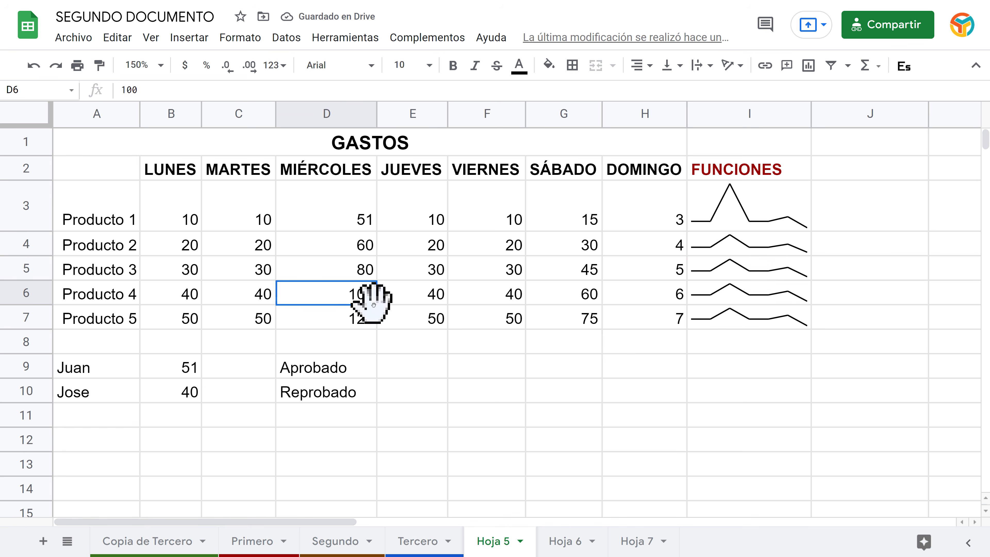
pyautogui.write('0')
pyautogui.press('Return')
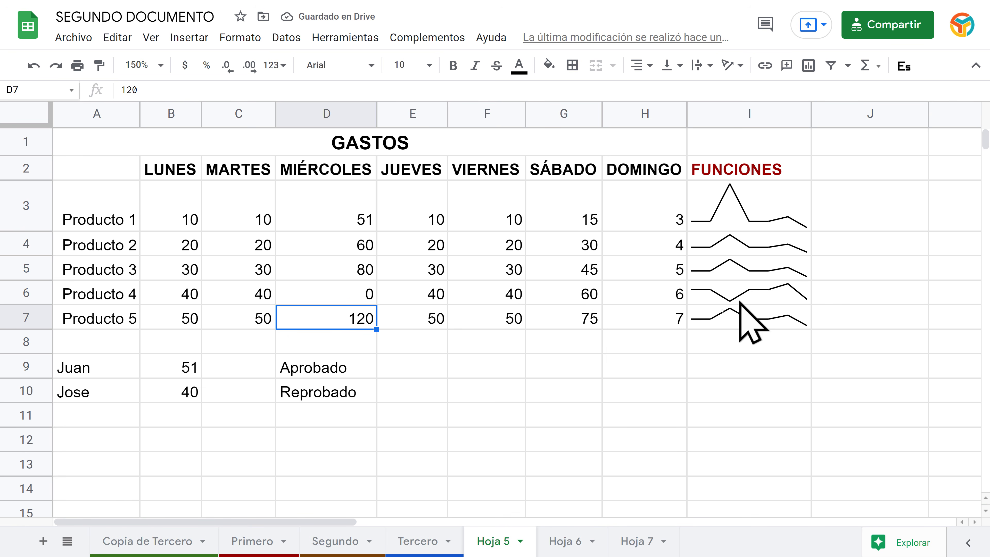
# Step: Recheck the I3 sparkline, then start an entry beginning with 'L' in B2 of Hoja 7
pyautogui.click(799, 225)
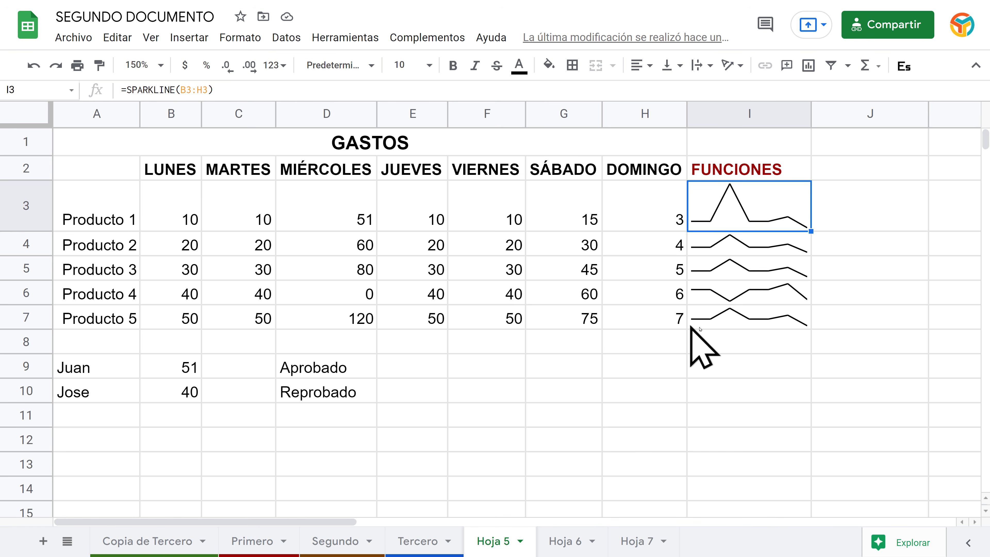
pyautogui.click(636, 540)
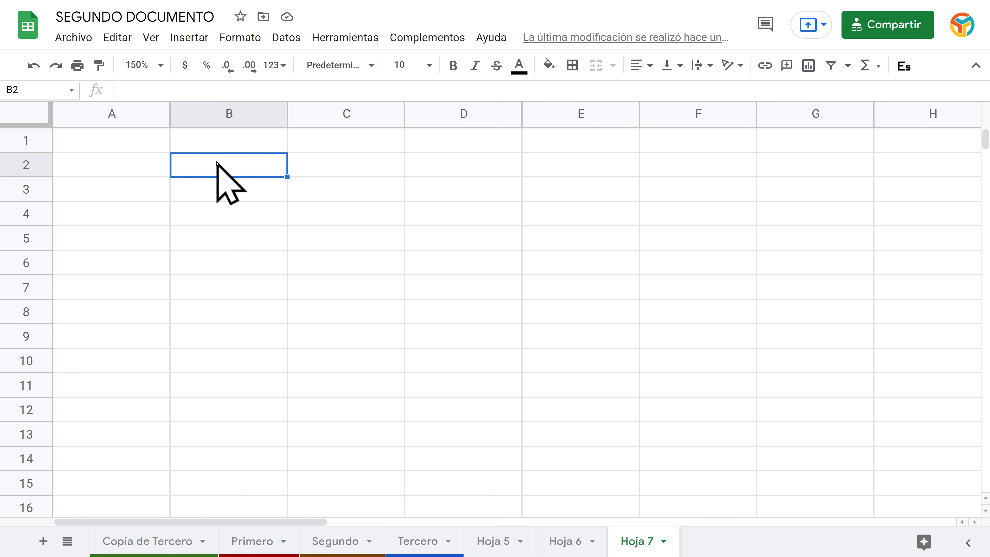
pyautogui.write('L')
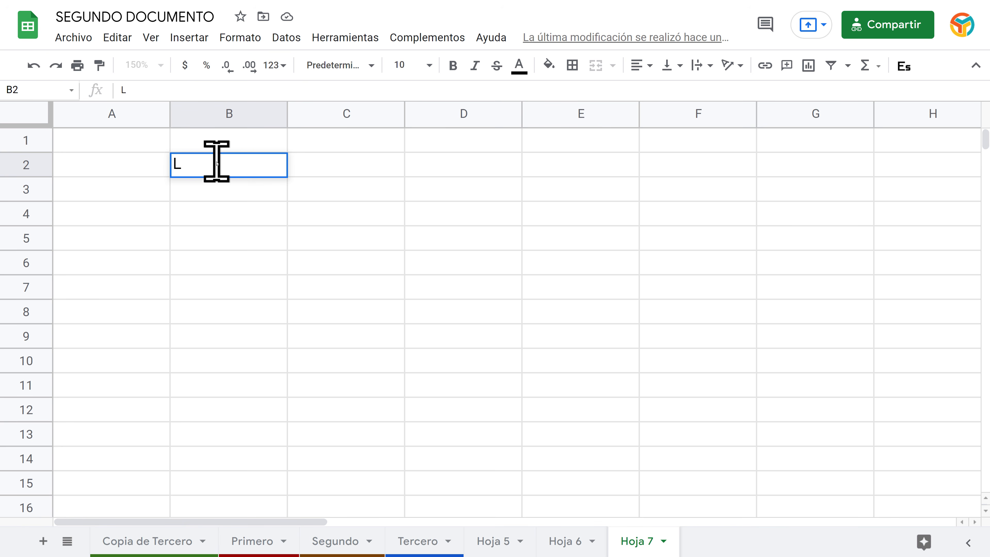
# Step: Enter lunes in B2 and autofill weekday names down to B13, redoing the first attempt
pyautogui.write('unes')
pyautogui.press('Return')
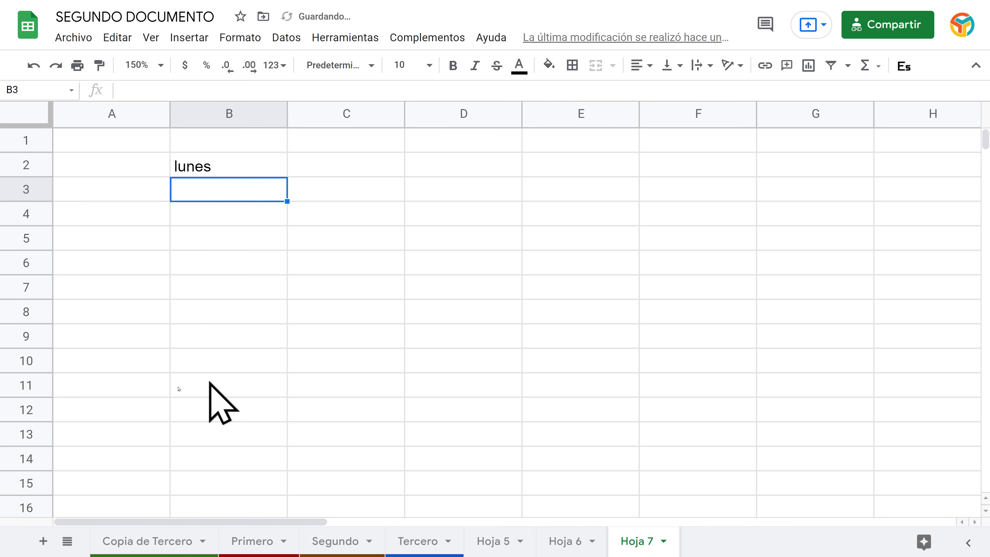
pyautogui.press('Up')
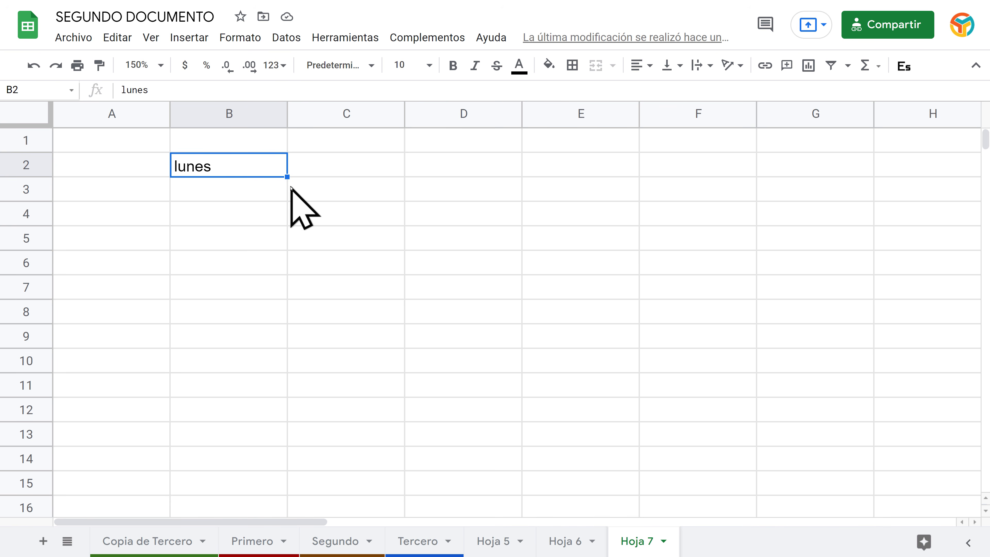
pyautogui.moveTo(286, 177); pyautogui.dragTo(283, 280)
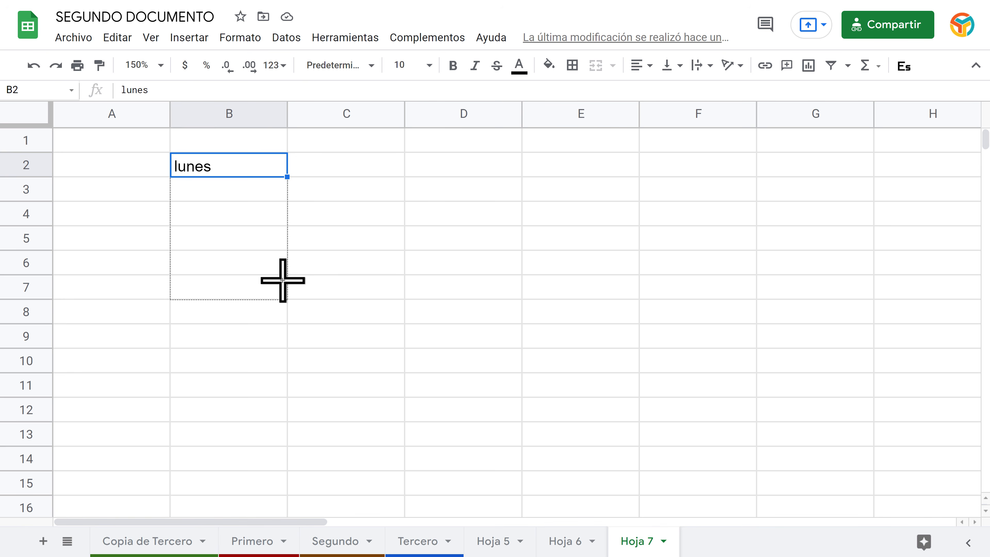
pyautogui.moveTo(282, 280); pyautogui.dragTo(276, 321)
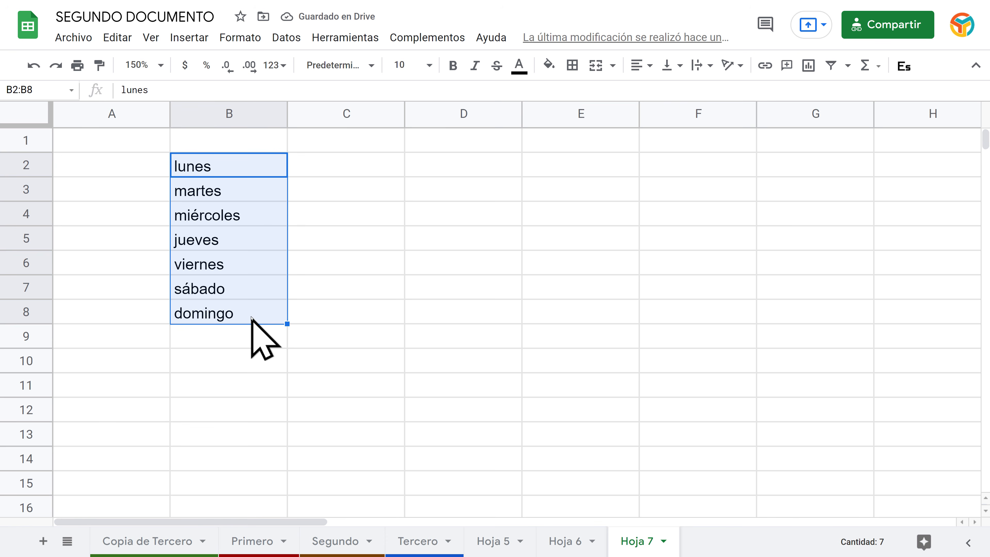
pyautogui.click(31, 67)
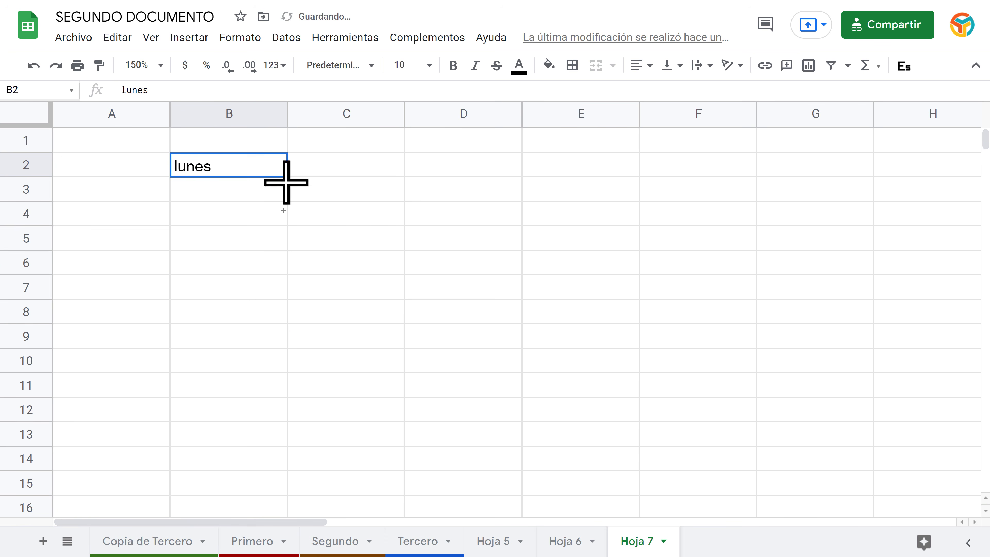
pyautogui.moveTo(286, 182); pyautogui.dragTo(281, 433)
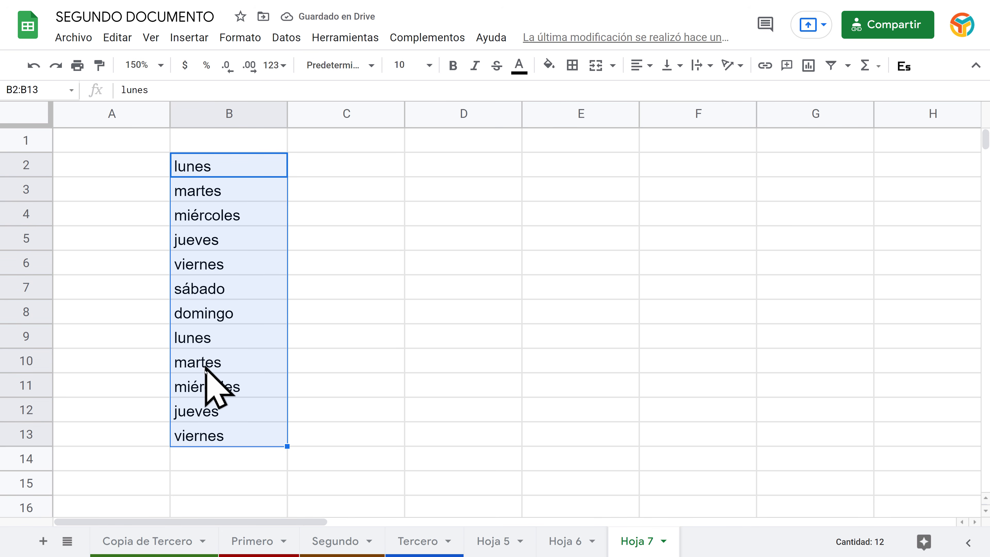
pyautogui.click(319, 169)
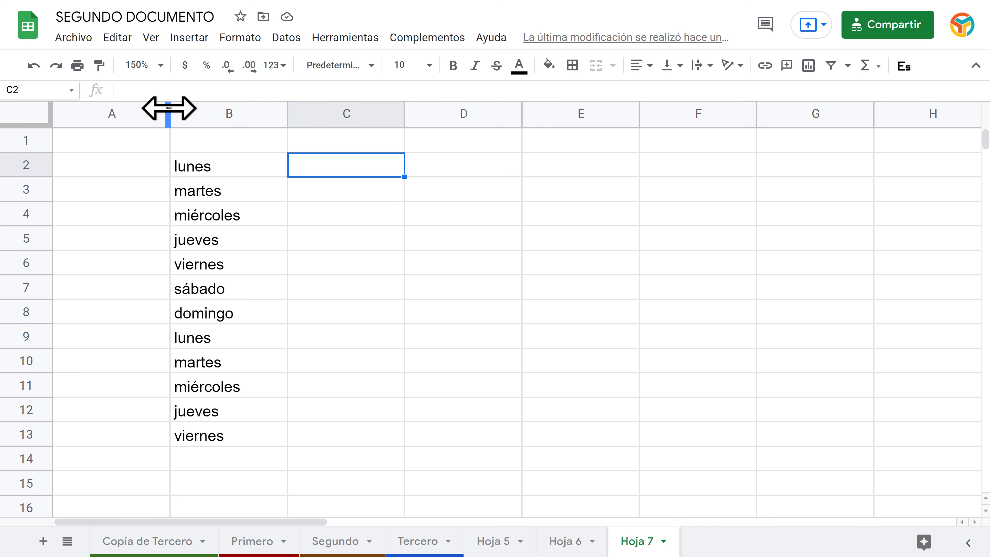
# Step: Narrow column A, enter enero in C2 and autofill the months through diciembre in C13
pyautogui.moveTo(170, 113); pyautogui.dragTo(100, 115)
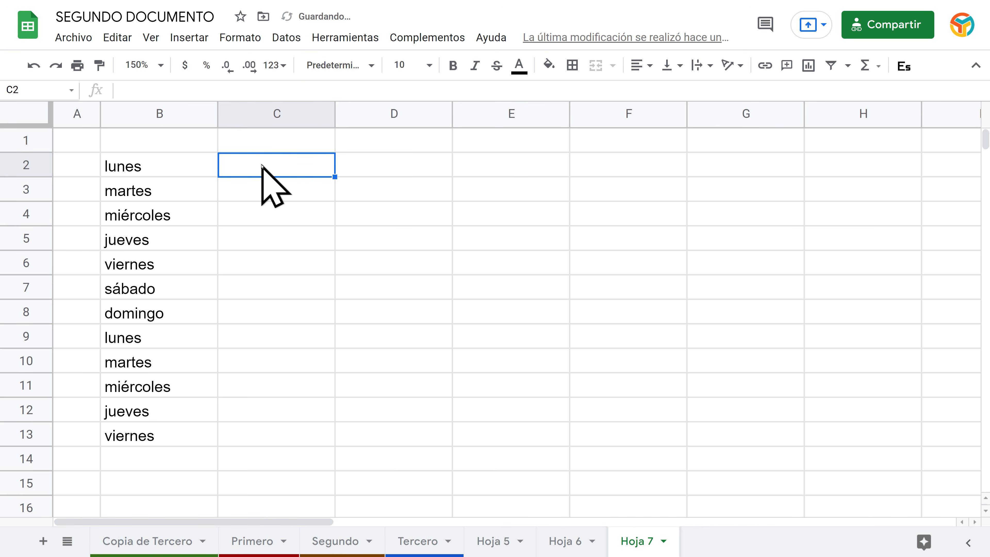
pyautogui.write('E')
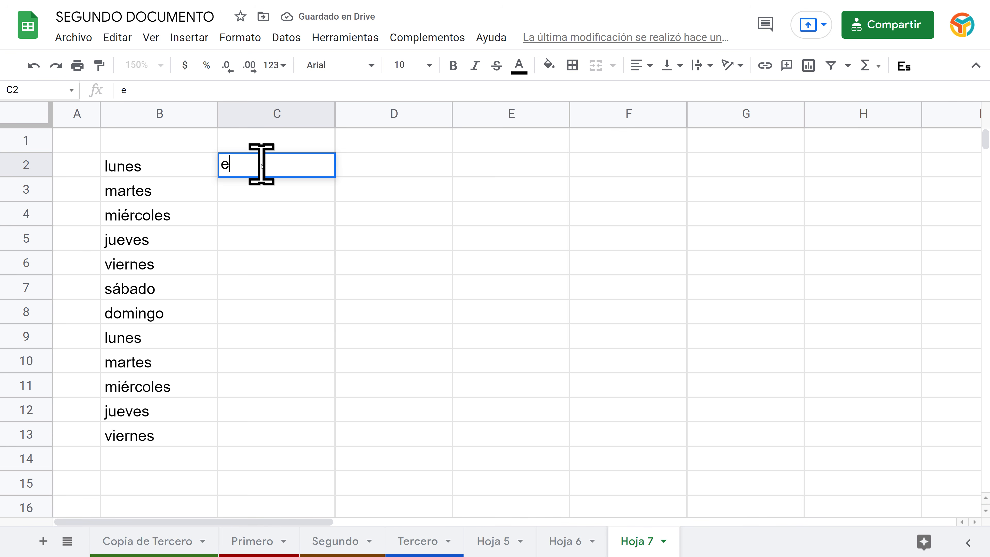
pyautogui.press('Return')
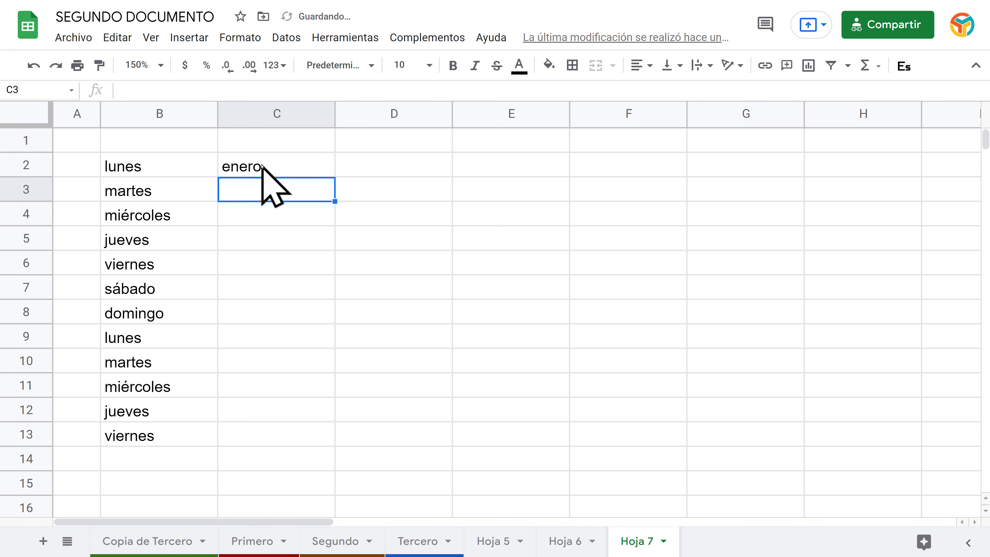
pyautogui.click(260, 166)
pyautogui.moveTo(334, 177); pyautogui.dragTo(330, 440)
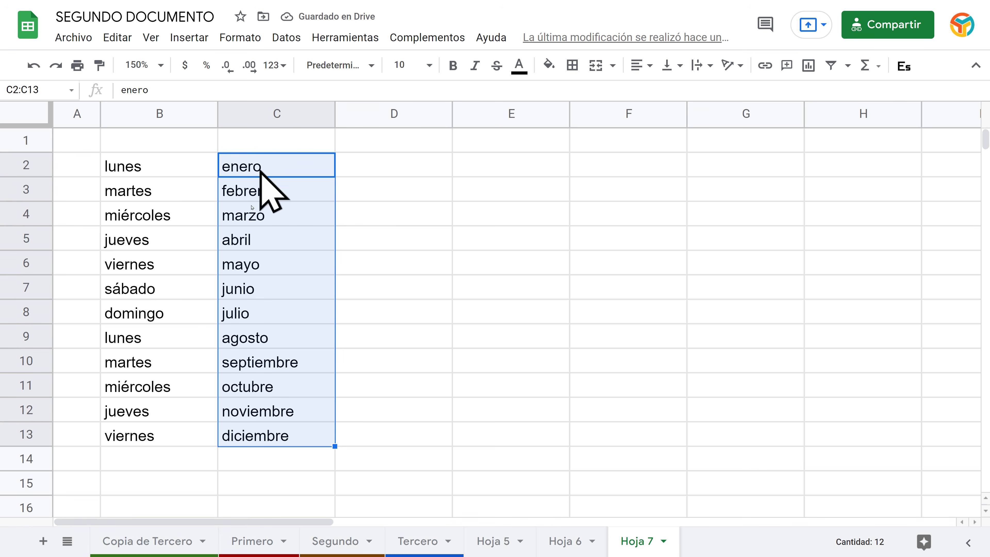
pyautogui.click(411, 165)
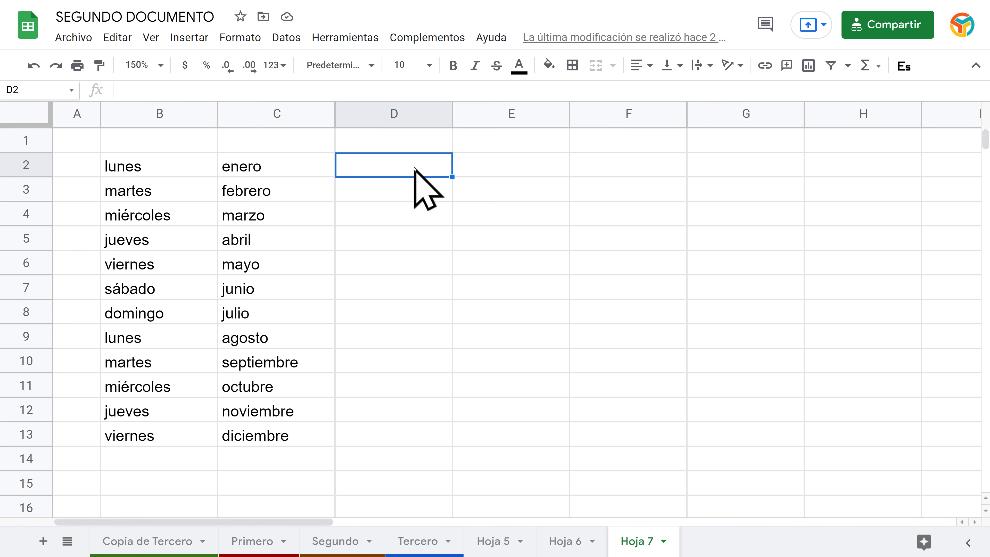
# Step: Try a 1951, 1952 year series in column D, then clear those values from D2:D13
pyautogui.write('1951')
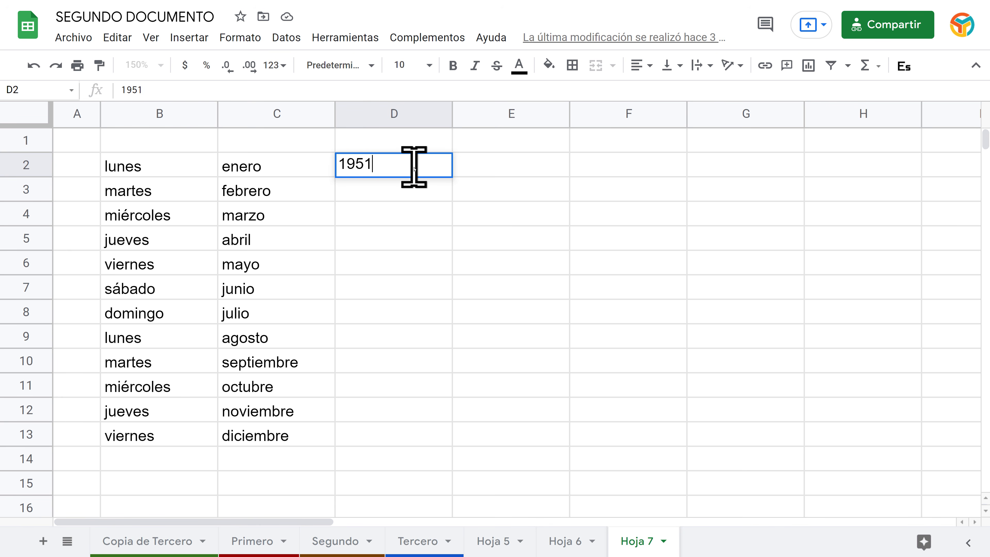
pyautogui.press('Return')
pyautogui.press('Up')
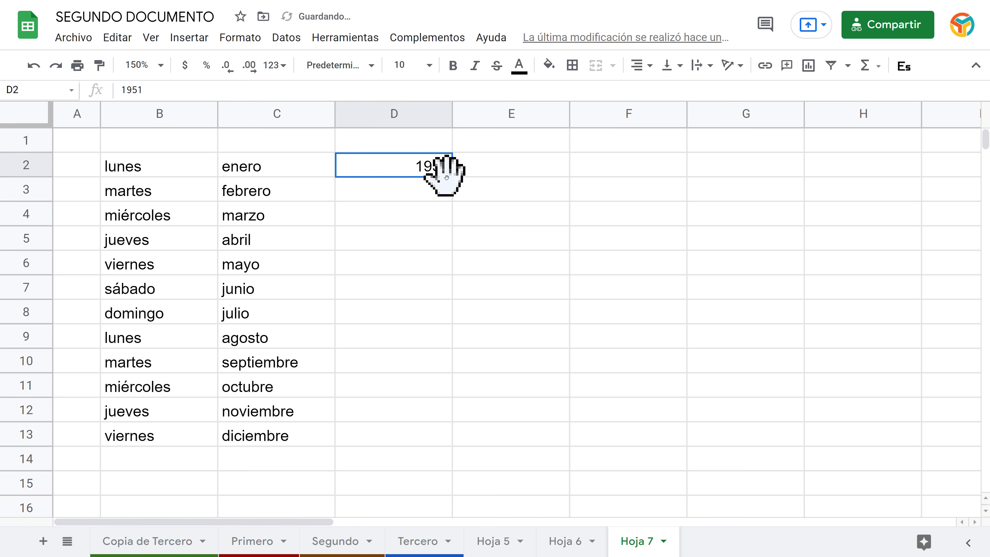
pyautogui.moveTo(453, 180); pyautogui.dragTo(469, 433)
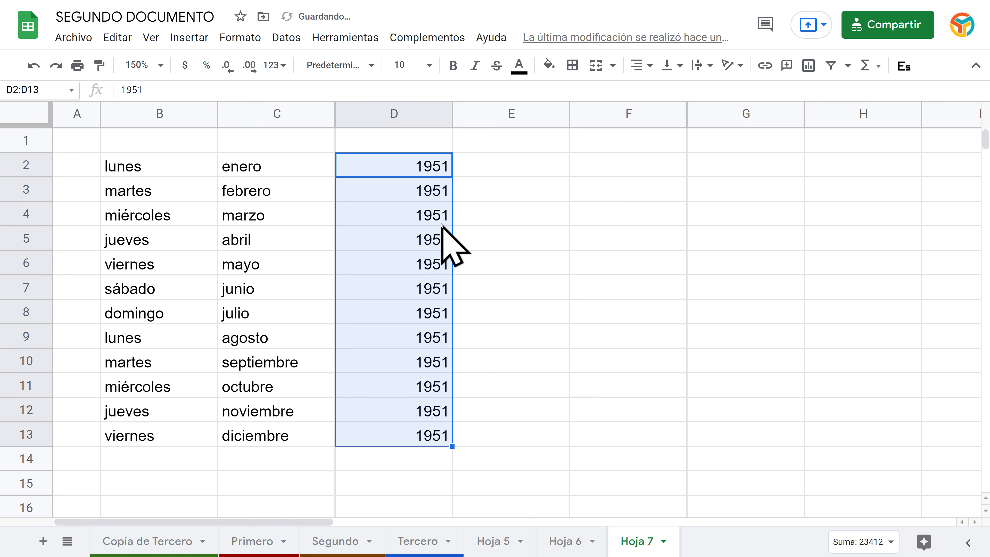
pyautogui.hotkey('ctrl', 'z')
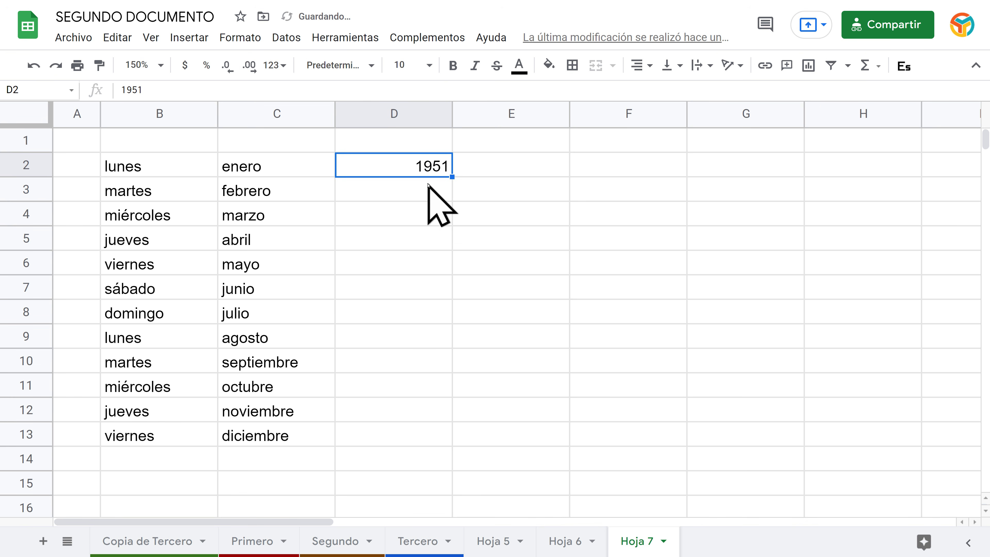
pyautogui.click(427, 182)
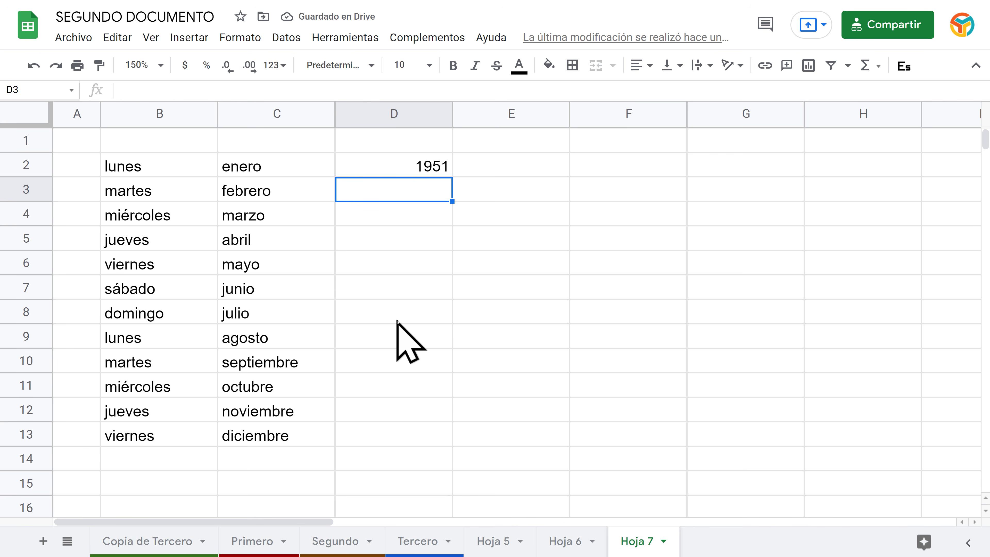
pyautogui.write('1952')
pyautogui.press('Return')
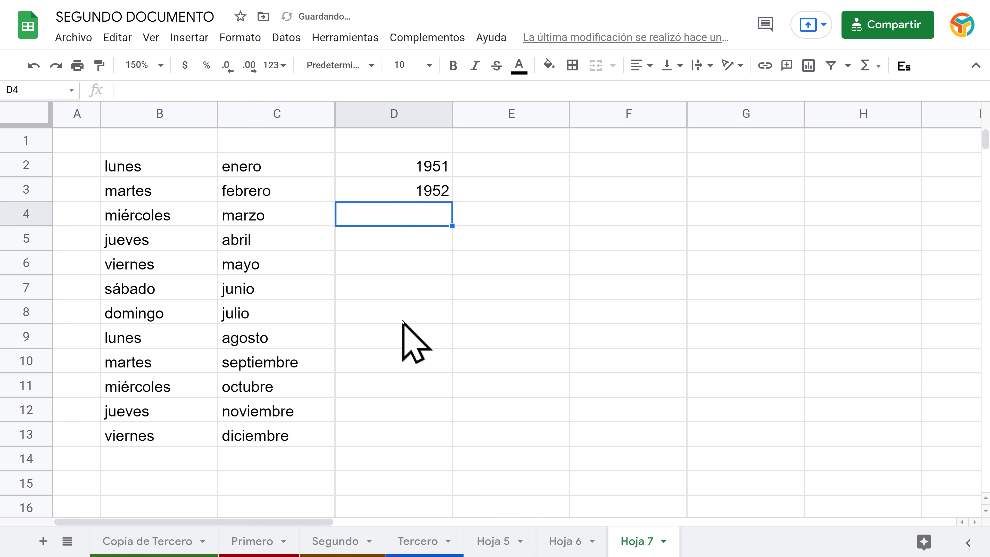
pyautogui.click(429, 163)
pyautogui.moveTo(428, 164); pyautogui.dragTo(439, 431)
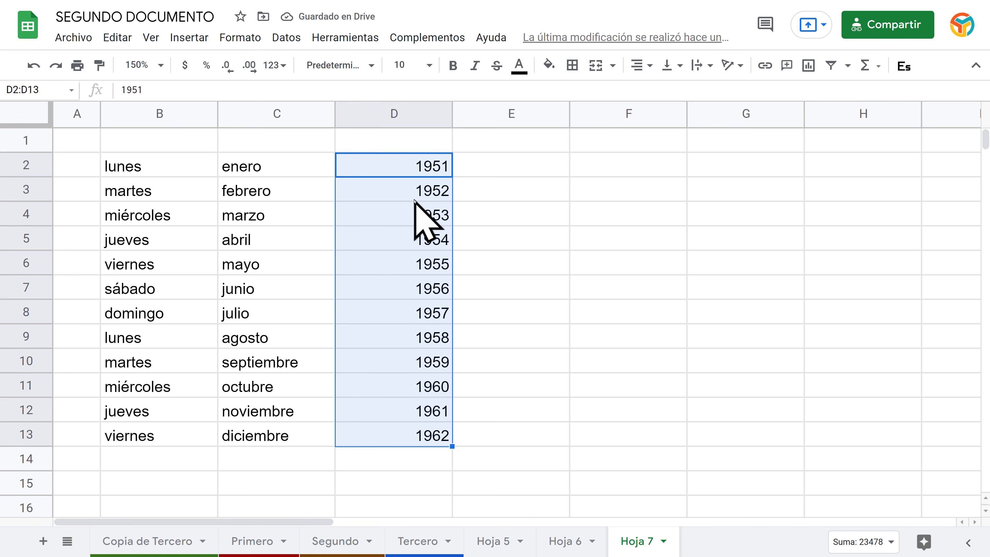
pyautogui.click(427, 187)
pyautogui.moveTo(404, 195); pyautogui.dragTo(387, 436)
pyautogui.press('Delete')
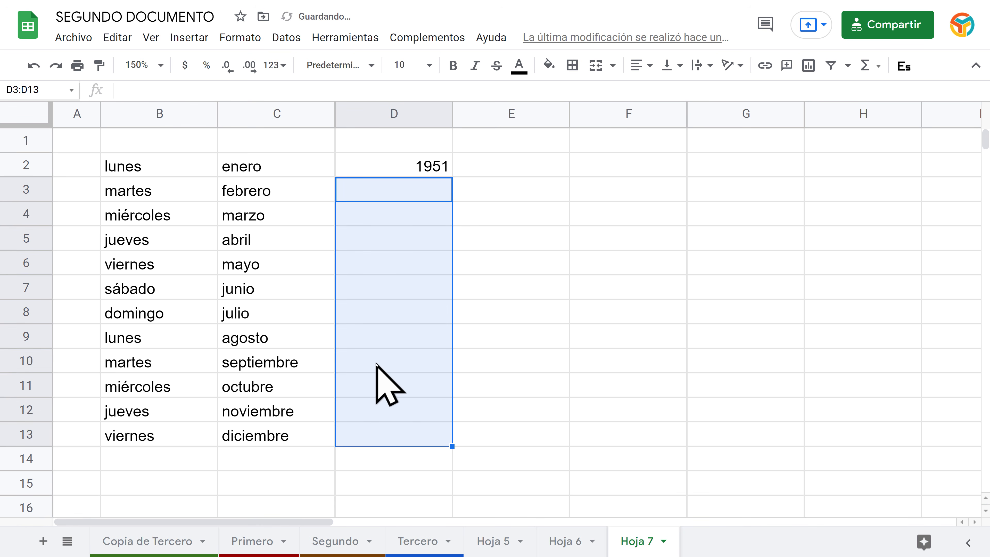
pyautogui.click(416, 190)
pyautogui.click(416, 167)
pyautogui.press('Delete')
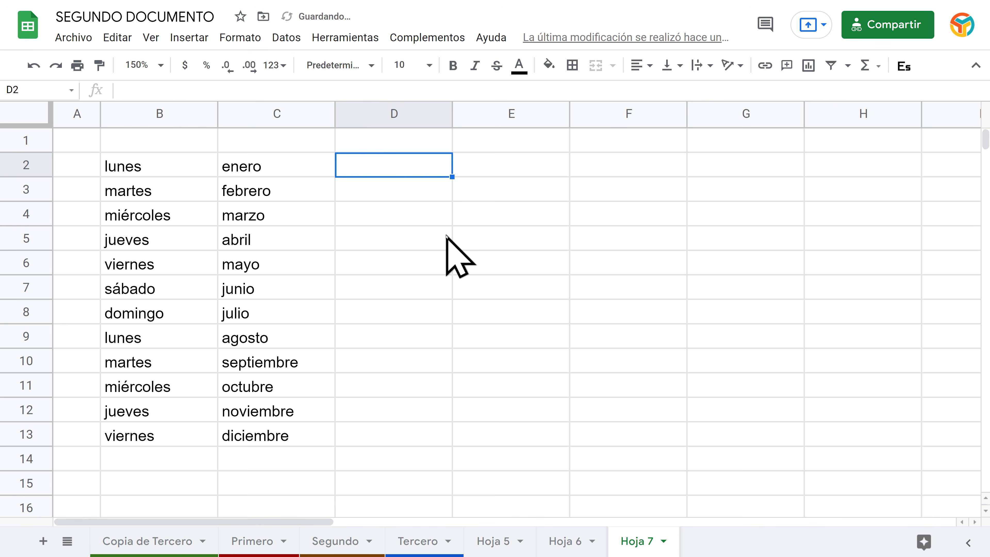
# Step: Enter 1 and 2 in D2:D3 and extend the series to 12 in D13
pyautogui.write('1')
pyautogui.press('Return')
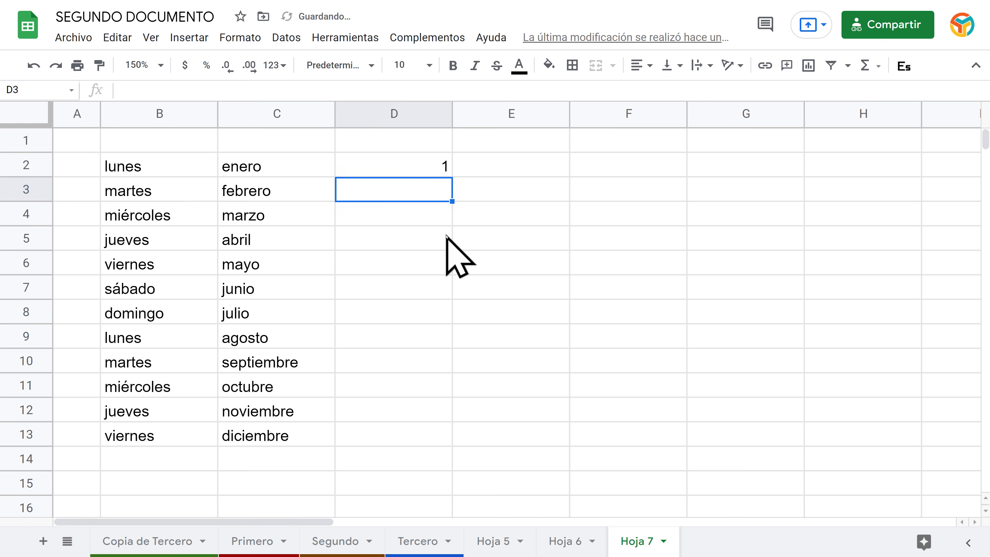
pyautogui.write('2')
pyautogui.press('Return')
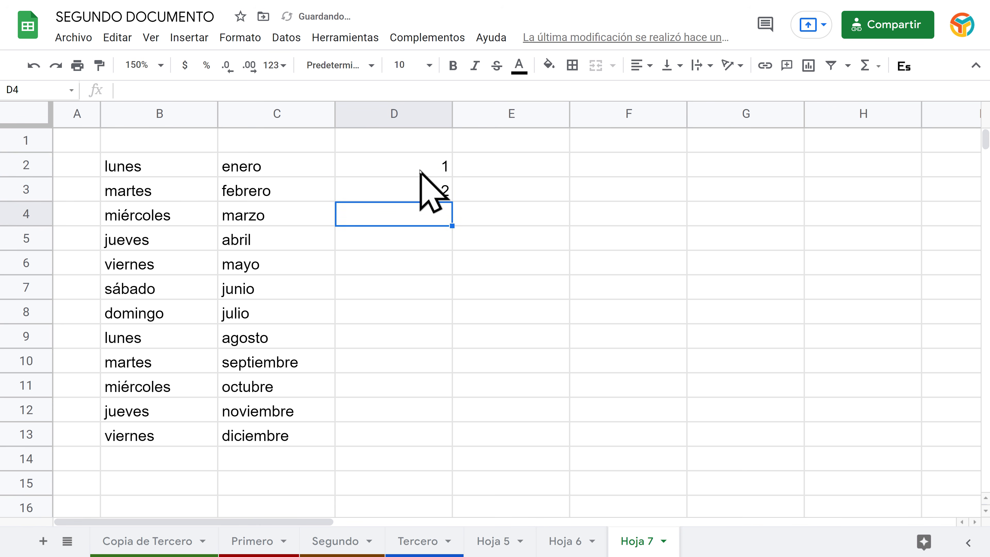
pyautogui.moveTo(420, 168); pyautogui.dragTo(421, 184)
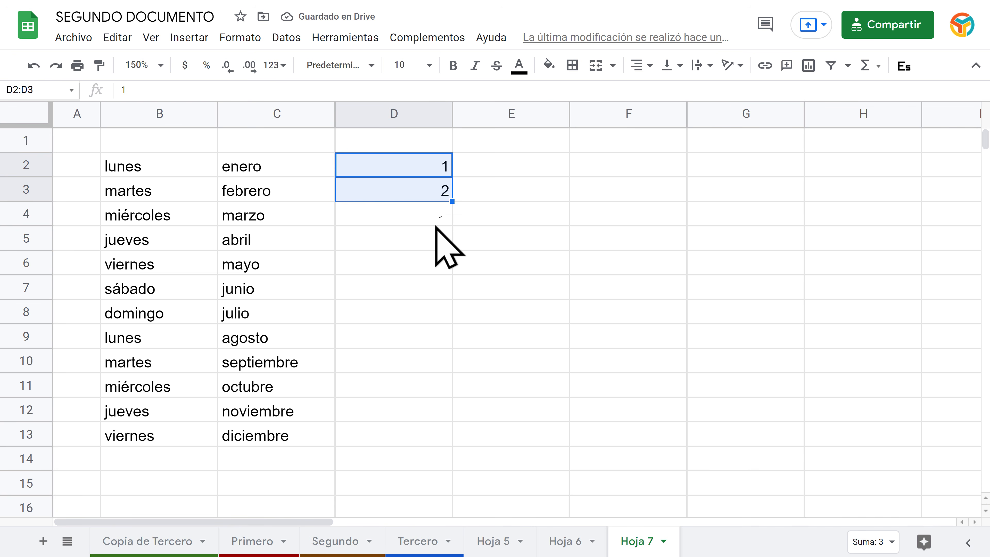
pyautogui.moveTo(451, 203); pyautogui.dragTo(447, 431)
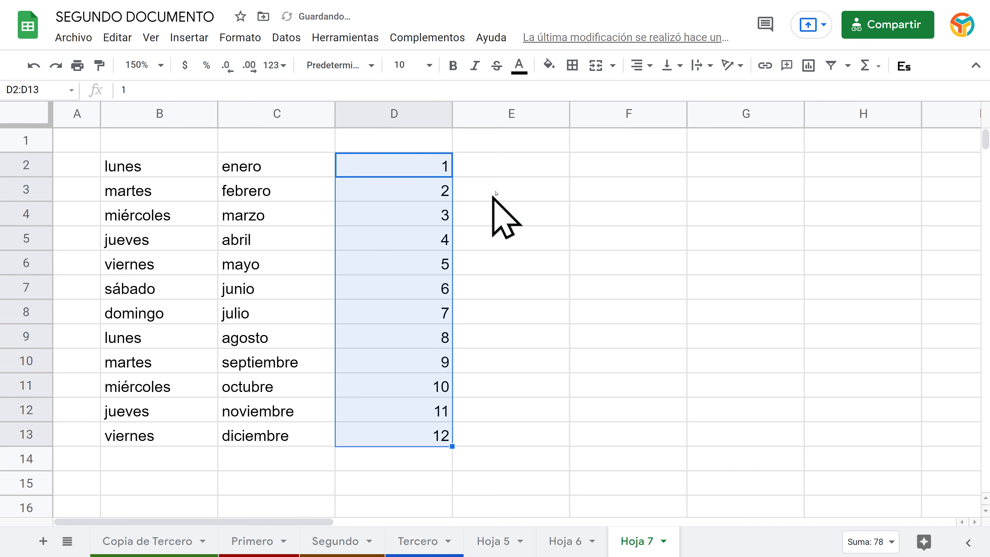
pyautogui.click(501, 167)
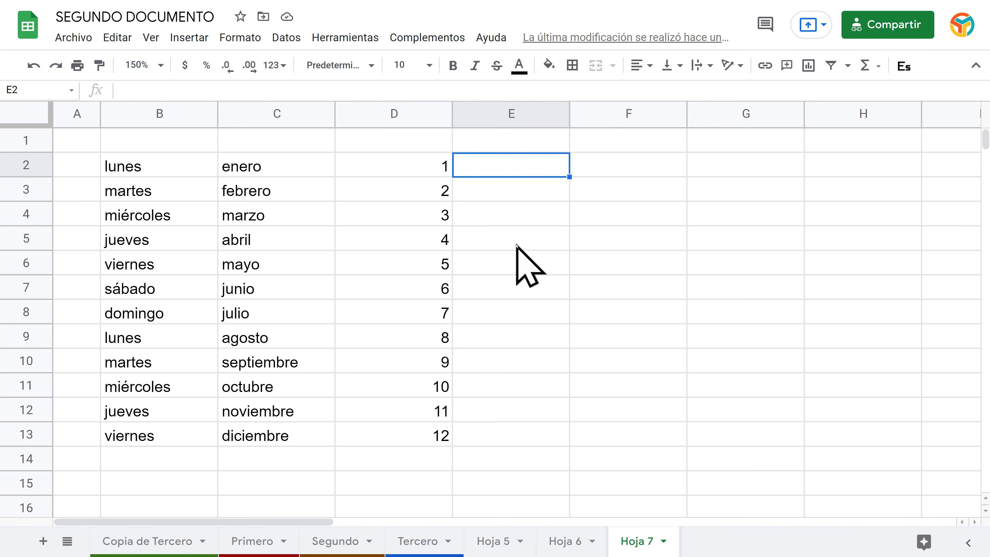
# Step: Fill E2:E13 with odd numbers 1 to 23 from a 1, 3 start, and auto-fit columns D and E
pyautogui.write('1')
pyautogui.press('Return')
pyautogui.write('3')
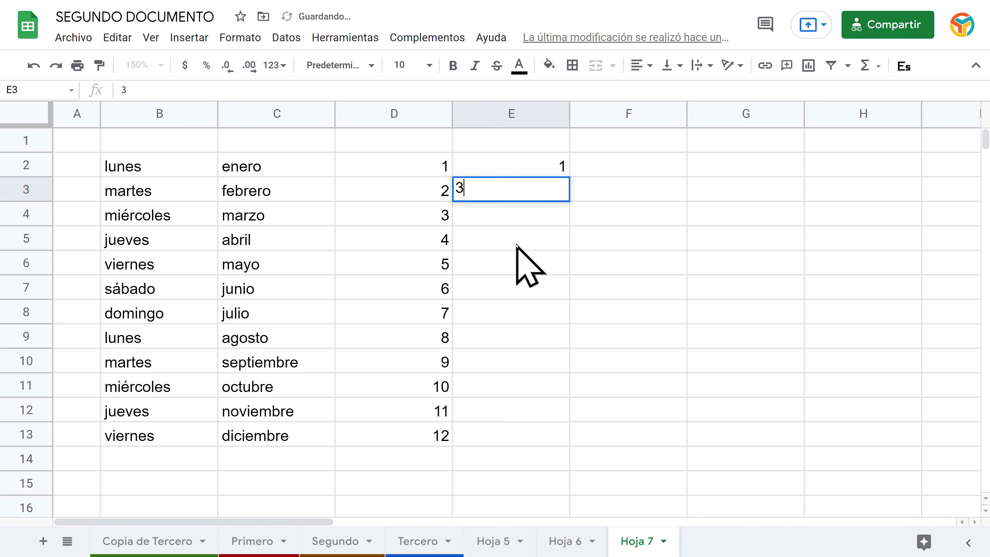
pyautogui.press('Return')
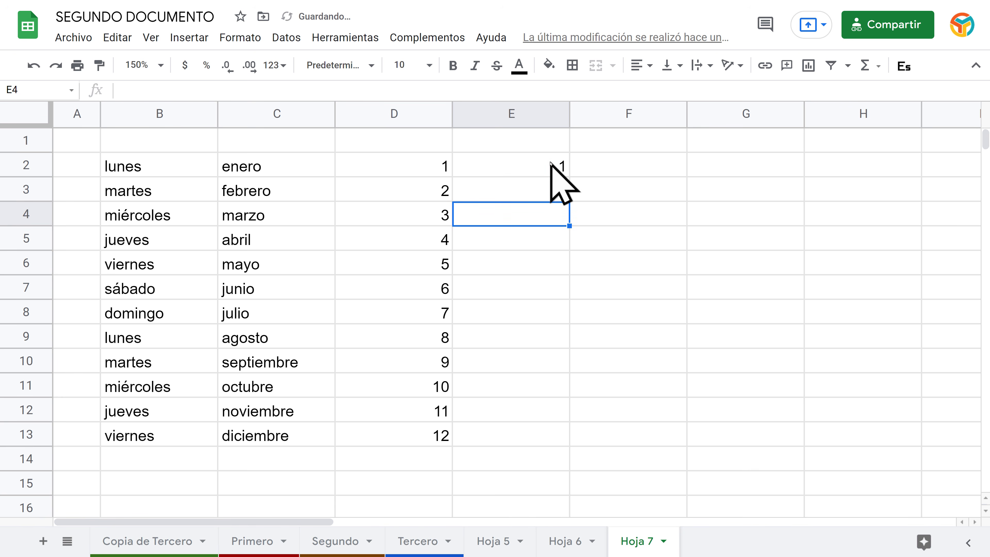
pyautogui.moveTo(552, 168); pyautogui.dragTo(553, 185)
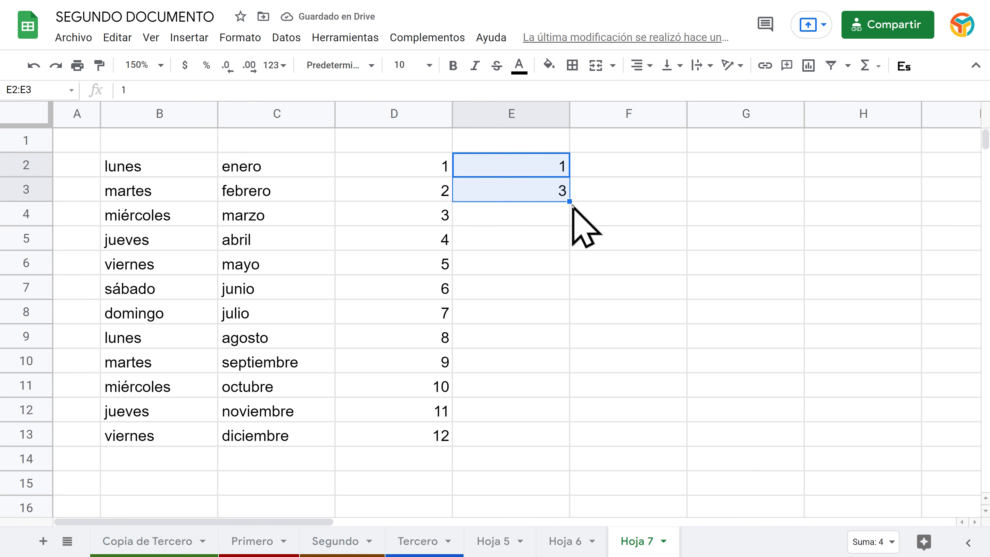
pyautogui.moveTo(569, 202); pyautogui.dragTo(550, 433)
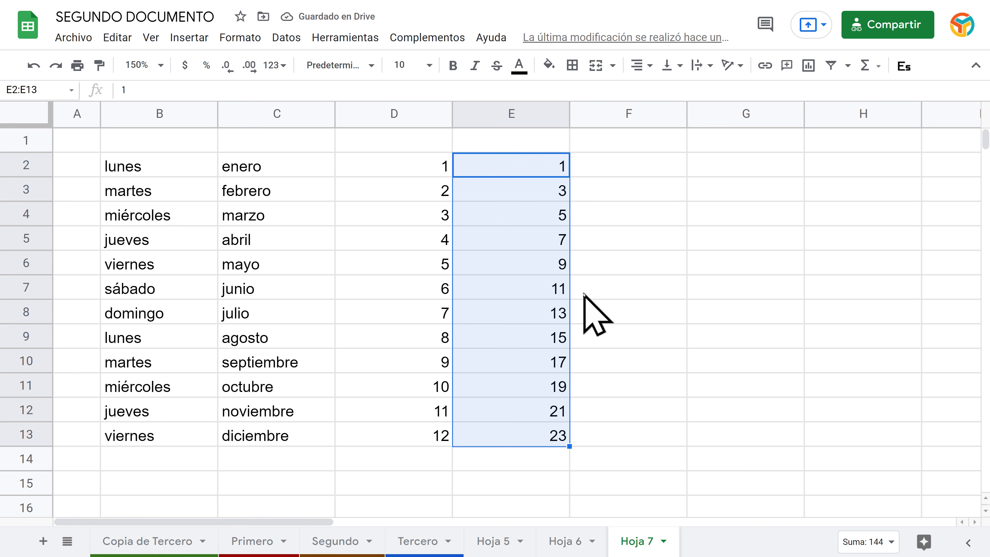
pyautogui.press('Delete')
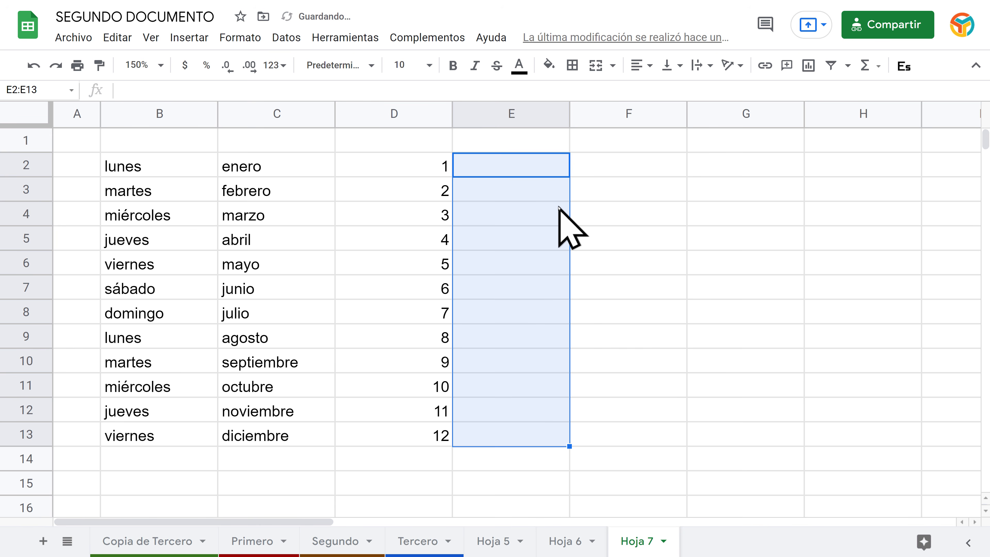
pyautogui.hotkey('ctrl', 'z')
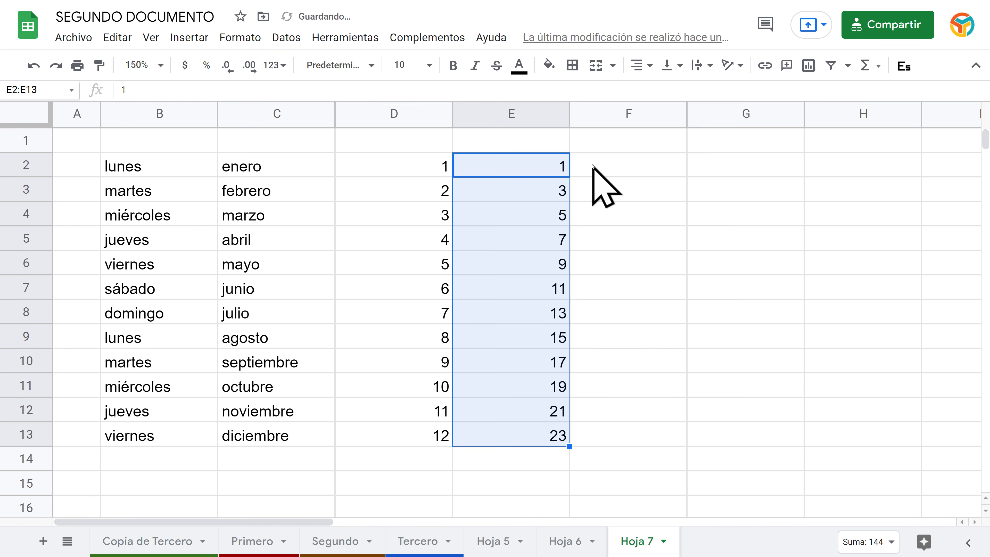
pyautogui.doubleClick(450, 111)
pyautogui.doubleClick(476, 107)
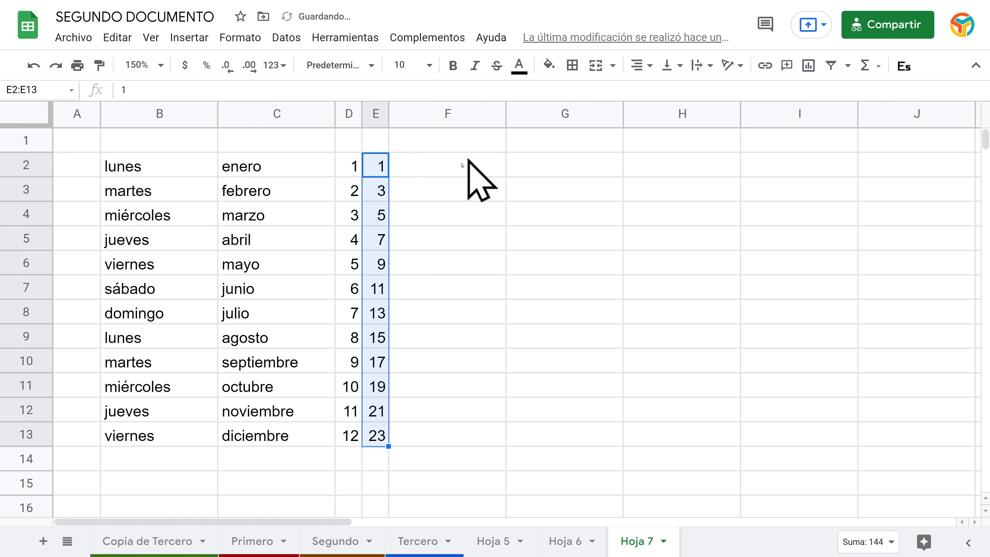
# Step: Fill F2:F13 with 0 to 55 in steps of 5 and auto-fit column F
pyautogui.click(469, 163)
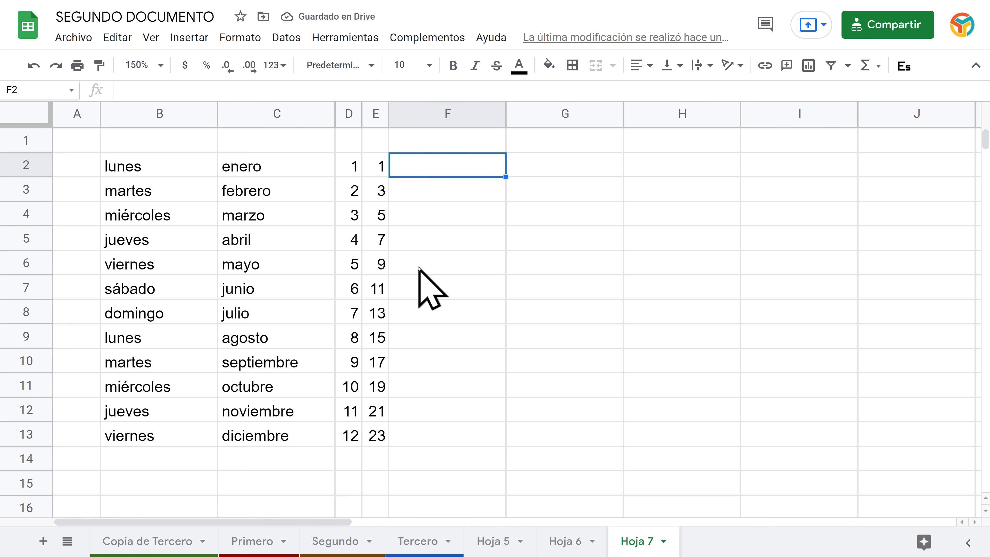
pyautogui.write('0')
pyautogui.press('Return')
pyautogui.write('5')
pyautogui.press('Return')
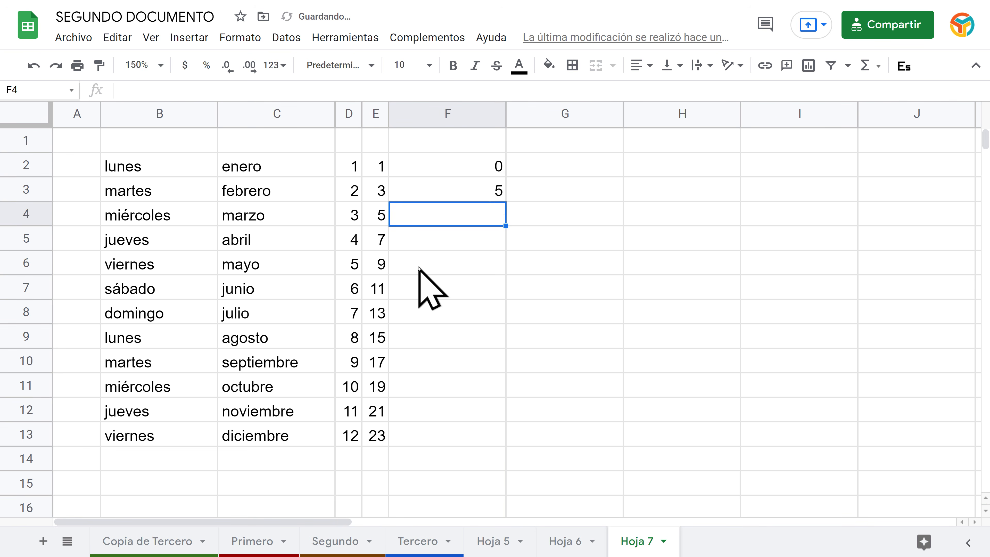
pyautogui.moveTo(484, 170); pyautogui.dragTo(504, 443)
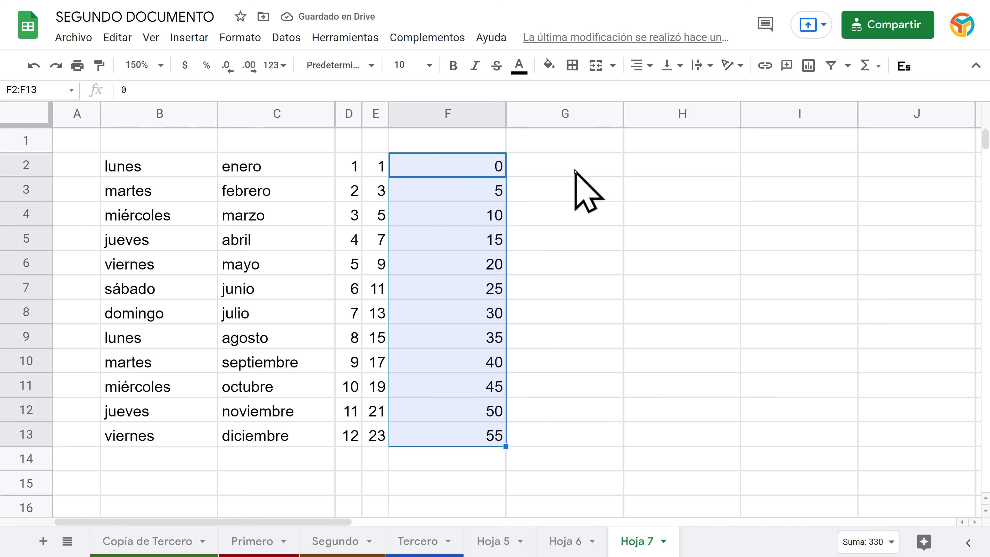
pyautogui.doubleClick(504, 114)
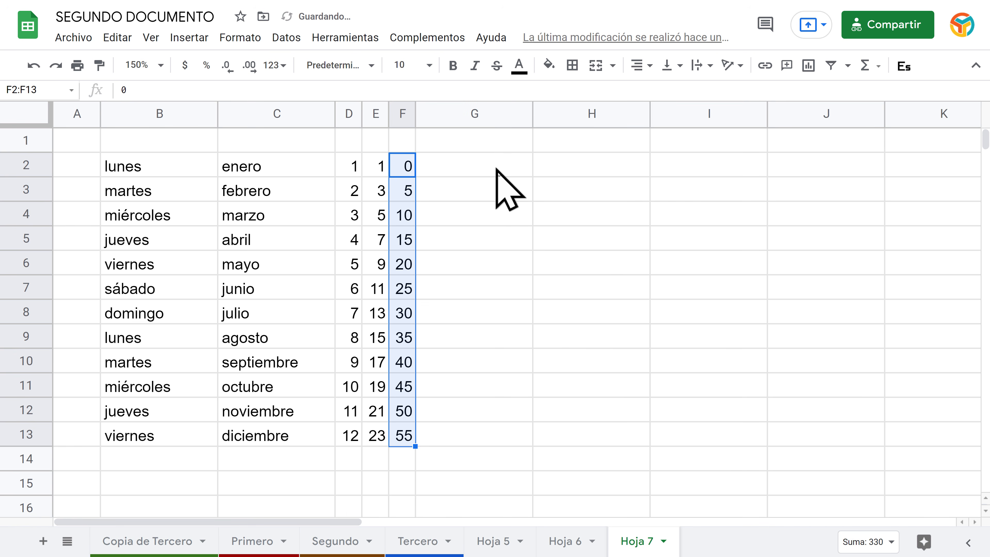
pyautogui.click(490, 169)
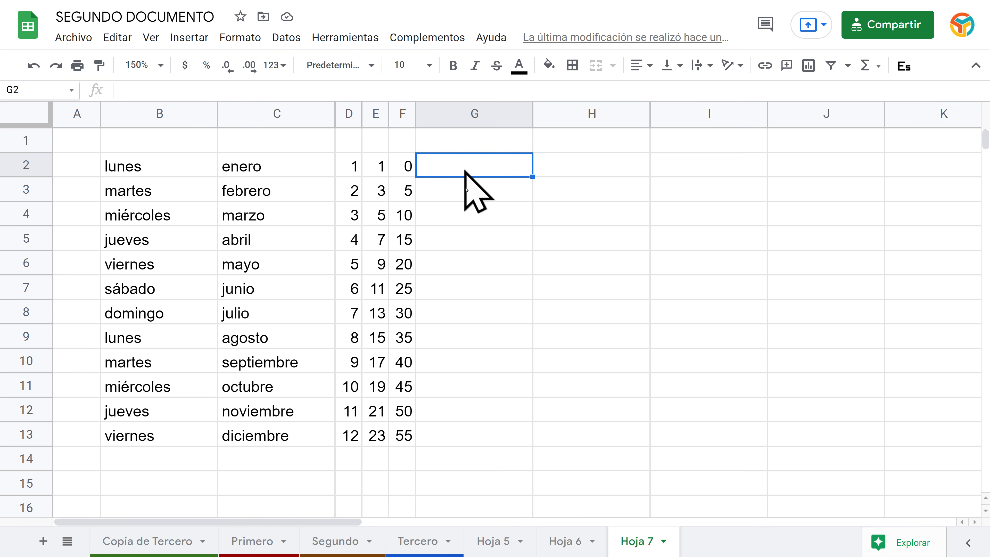
# Step: Enter Hola in G2 and copy it down through G13
pyautogui.write('Hola')
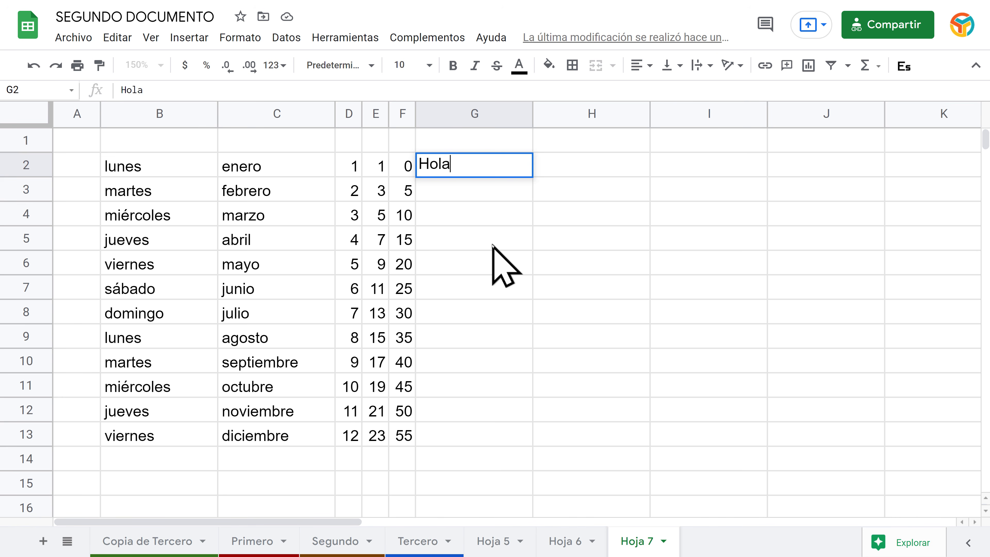
pyautogui.press('Return')
pyautogui.click(515, 175)
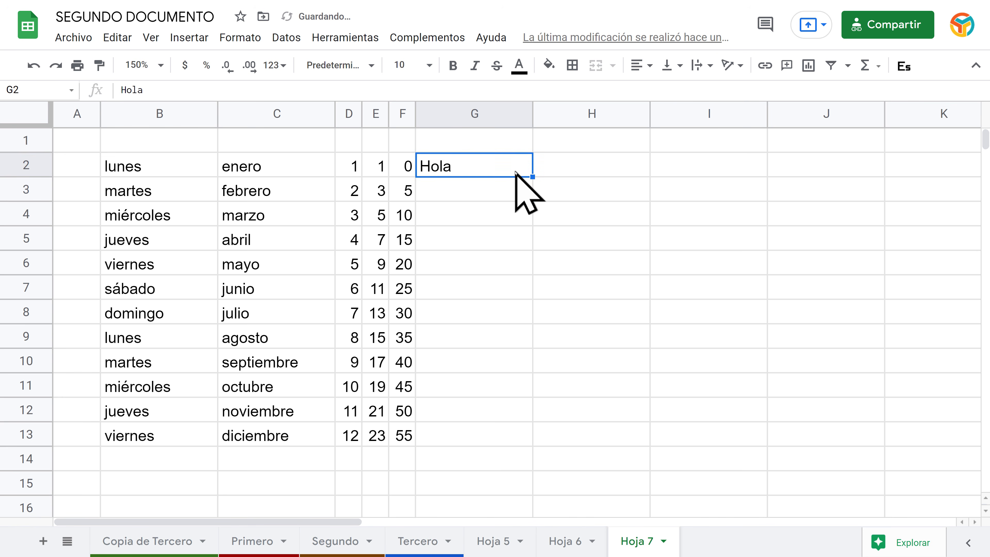
pyautogui.moveTo(532, 176); pyautogui.dragTo(508, 433)
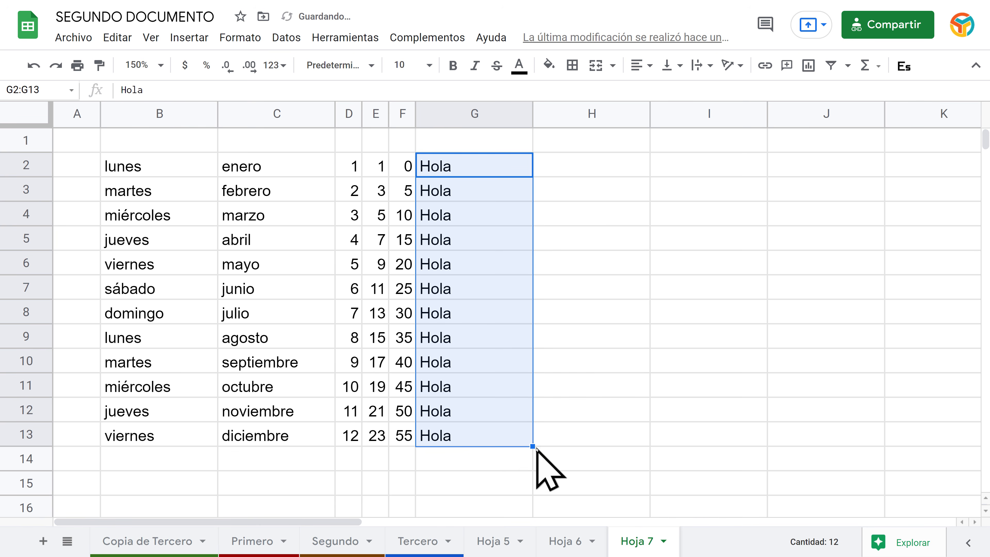
# Step: Enter 1 in H2 and copy it down through H13
pyautogui.click(576, 167)
pyautogui.write('1')
pyautogui.press('Return')
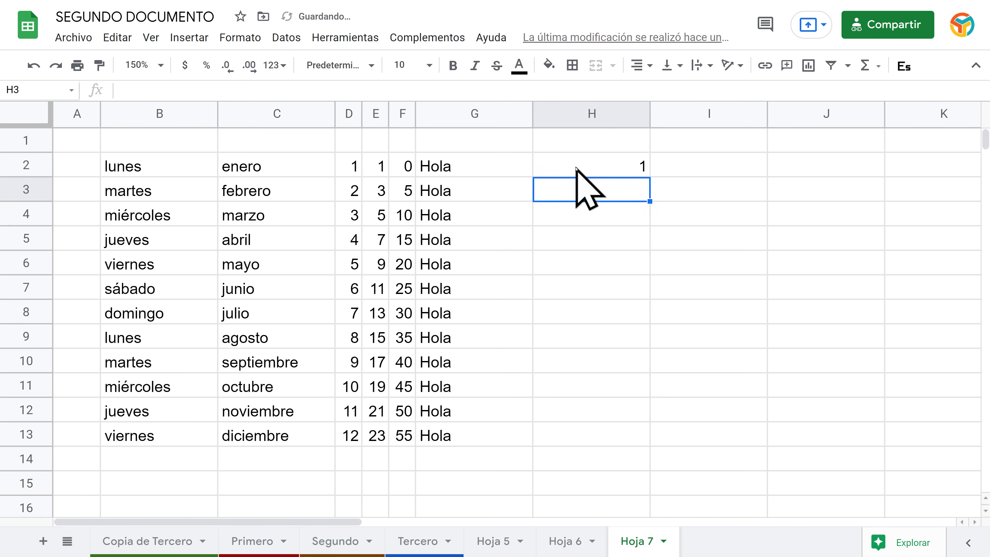
pyautogui.click(643, 168)
pyautogui.moveTo(651, 176); pyautogui.dragTo(650, 438)
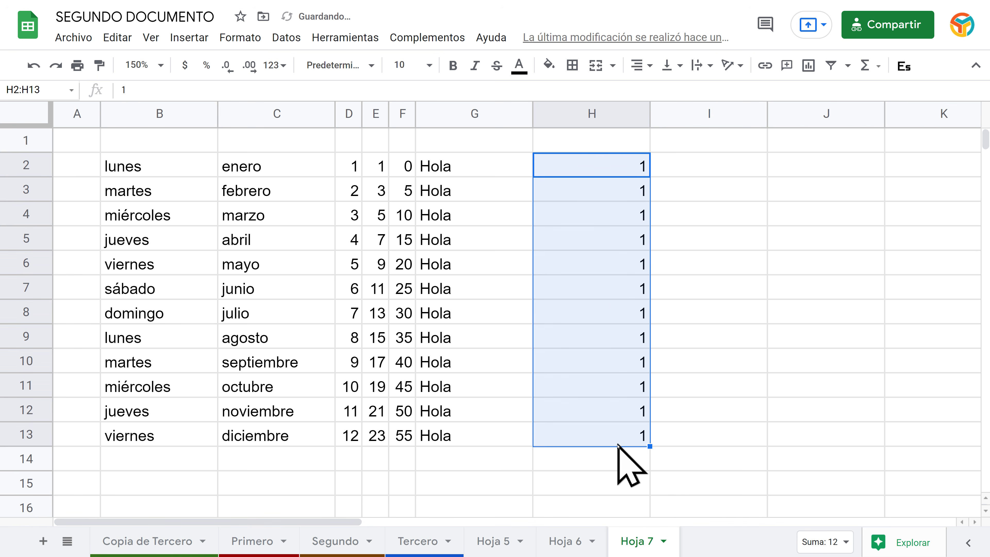
pyautogui.click(712, 297)
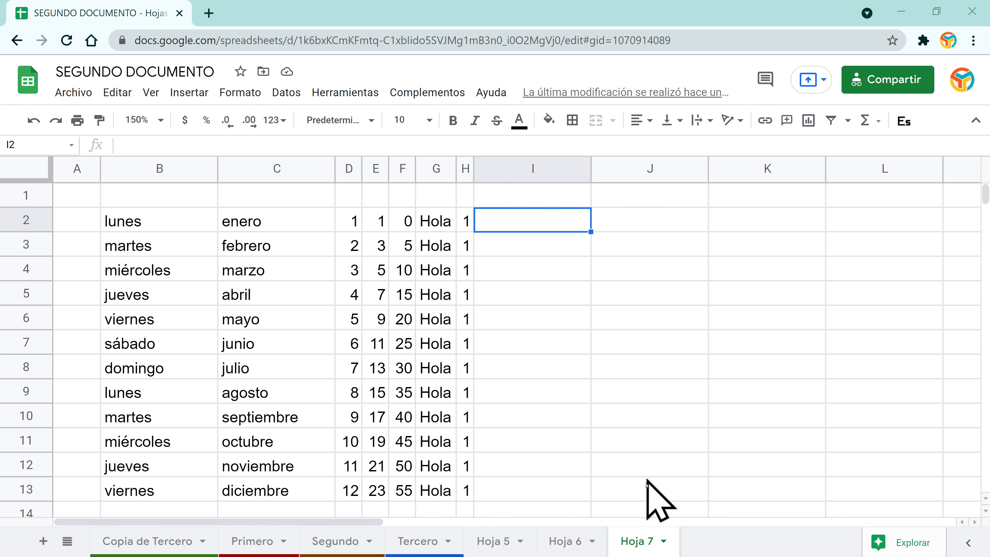
# Step: Add Hoja 8 and place a Google Images 'hogar' house picture inside cell B2
pyautogui.click(42, 541)
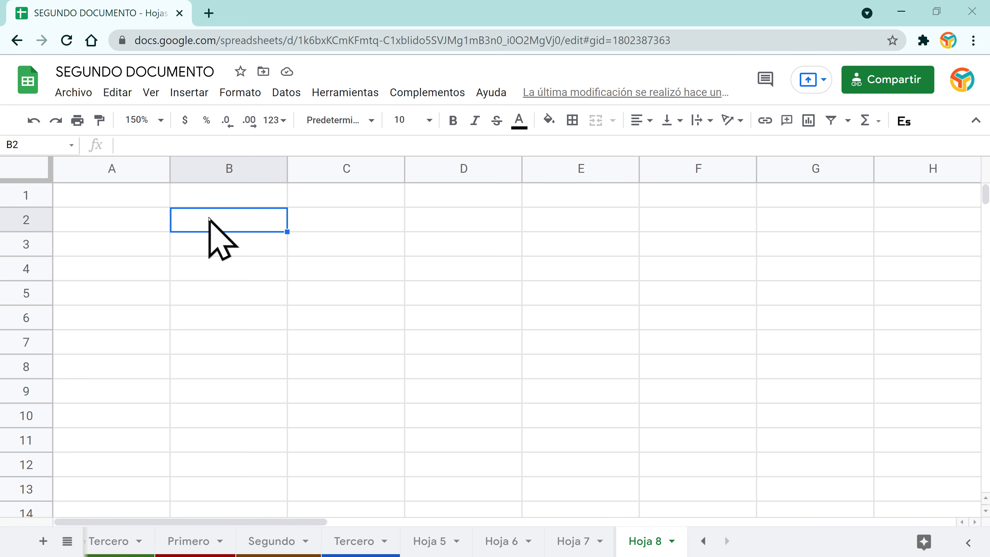
pyautogui.click(191, 94)
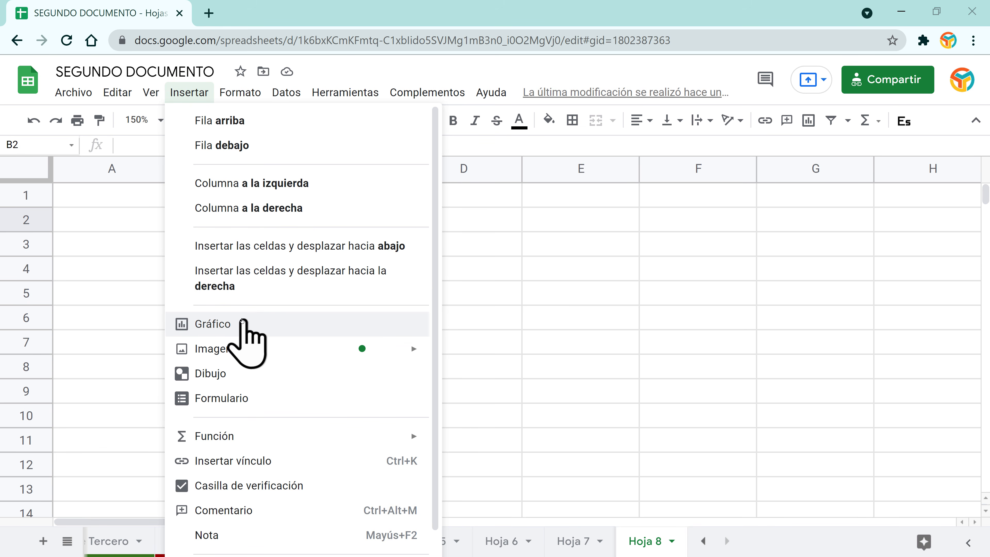
pyautogui.moveTo(227, 331)
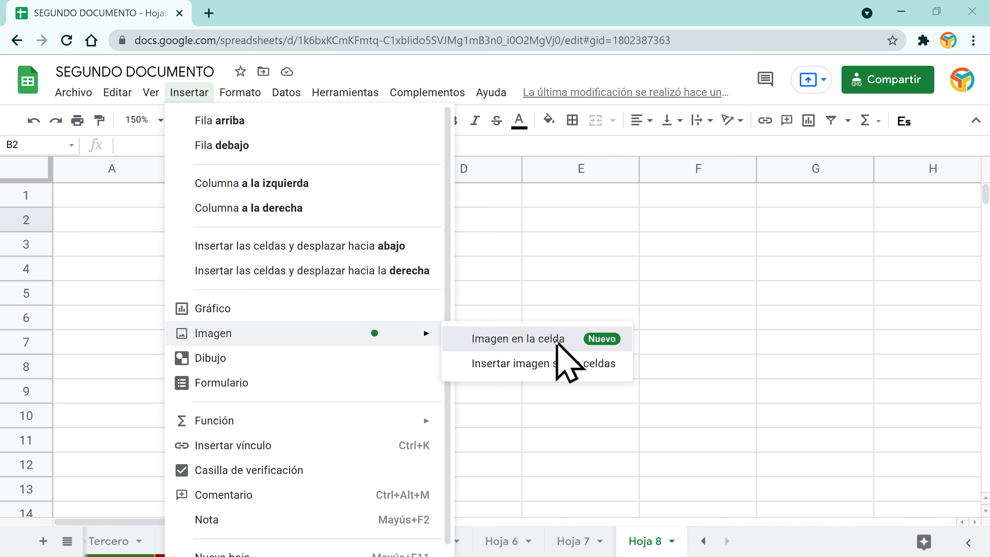
pyautogui.click(556, 339)
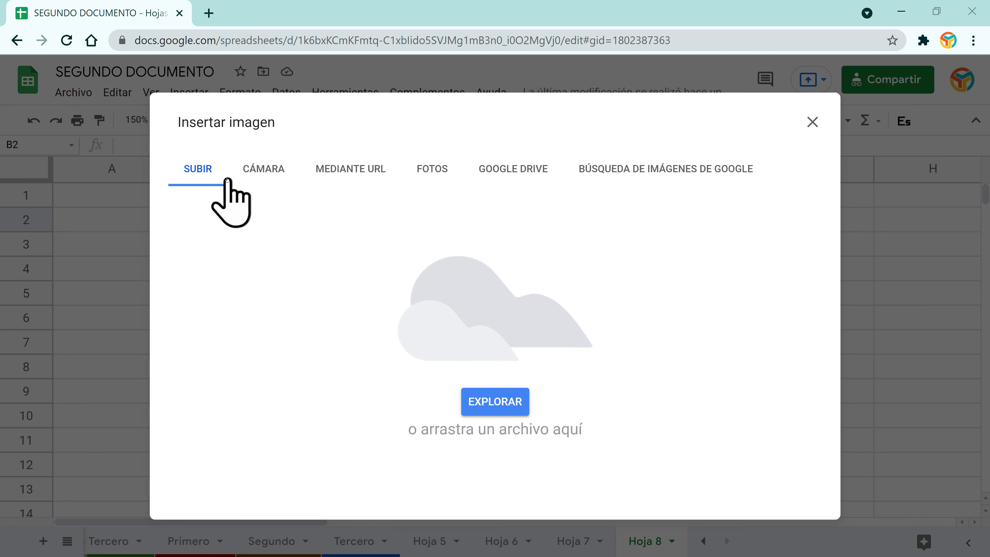
pyautogui.click(435, 177)
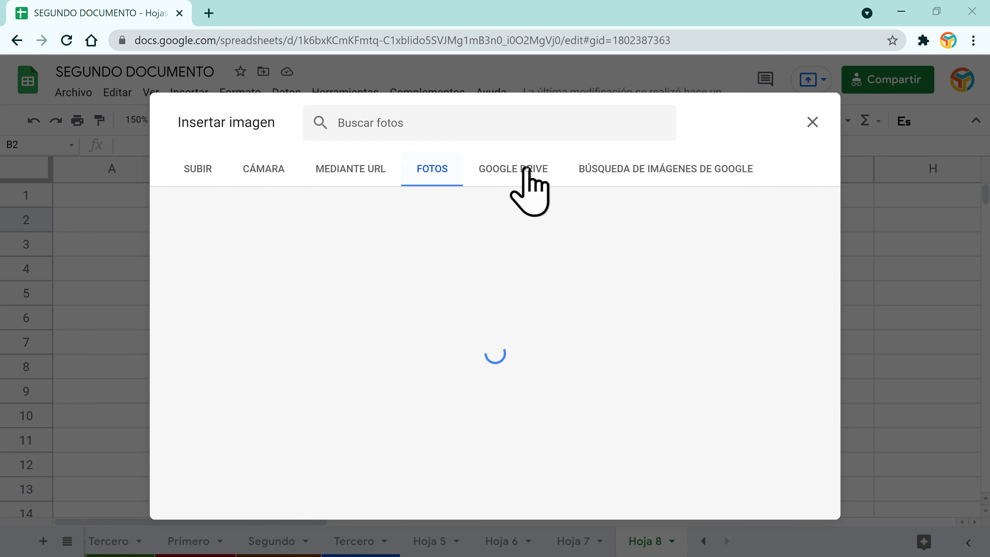
pyautogui.click(556, 182)
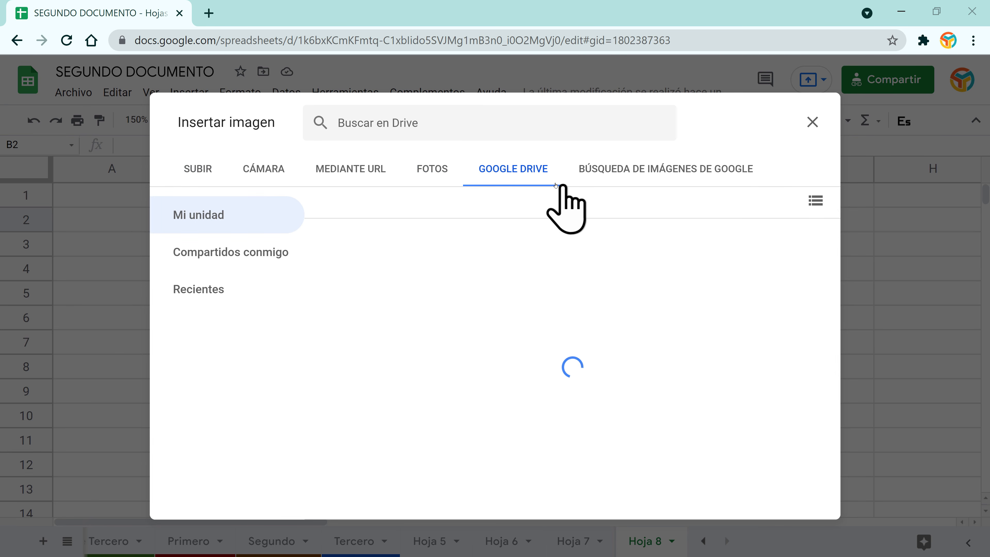
pyautogui.click(634, 172)
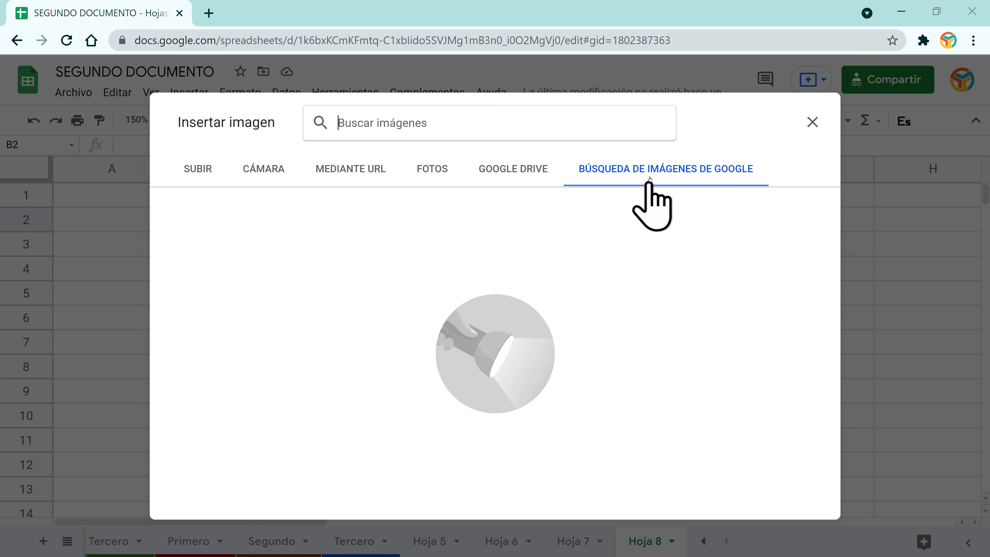
pyautogui.click(555, 126)
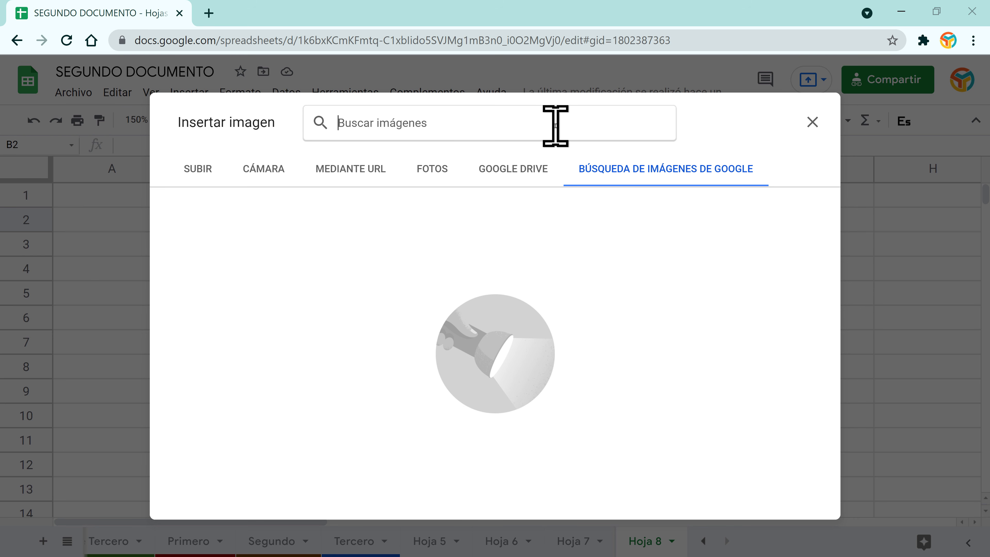
pyautogui.write('hogar')
pyautogui.press('Return')
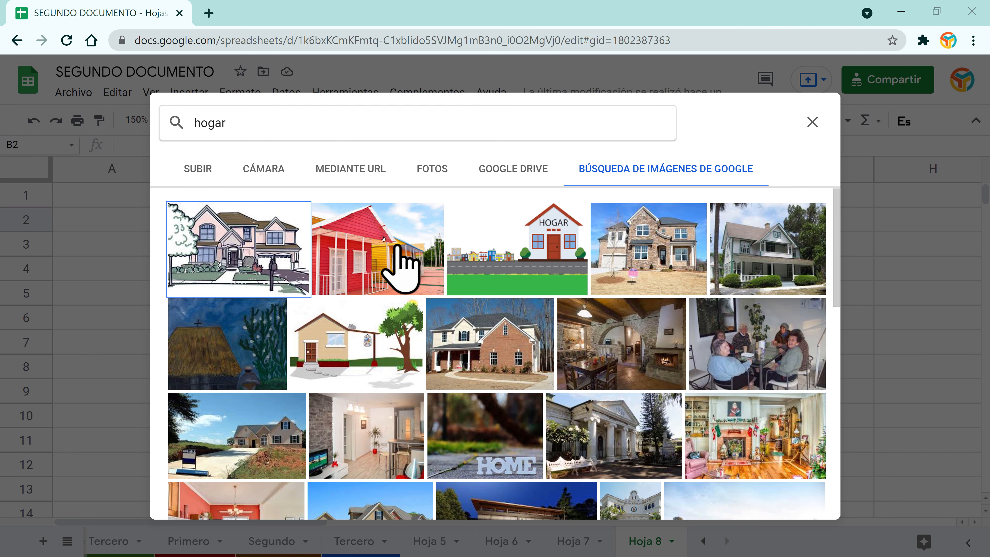
pyautogui.click(551, 228)
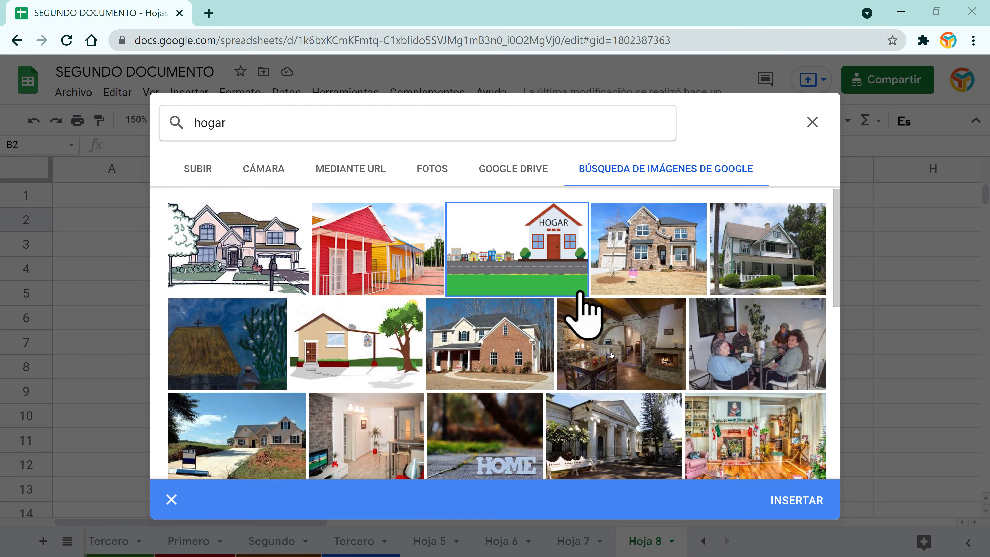
pyautogui.click(803, 501)
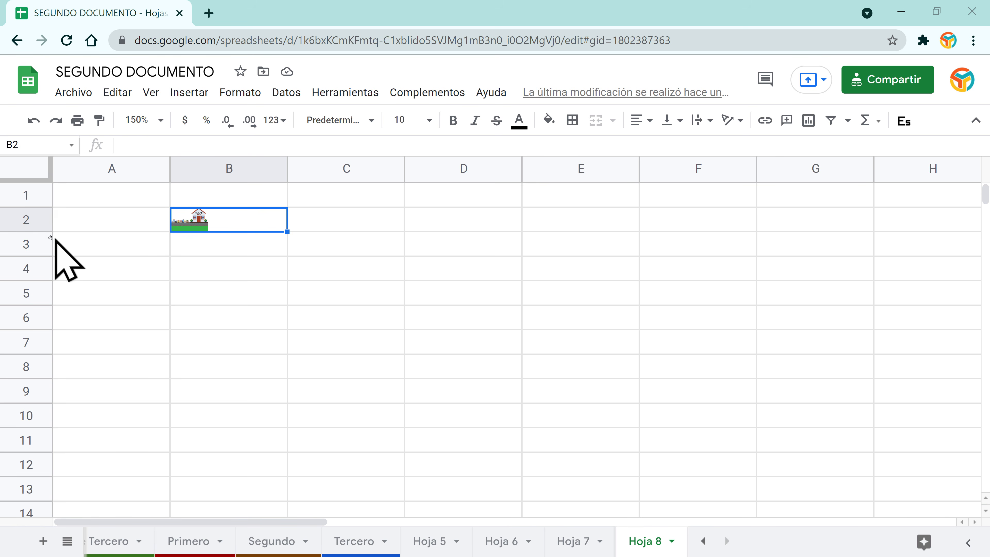
# Step: Make row 2 taller and column B wider so the HOGAR image grows
pyautogui.moveTo(41, 232); pyautogui.dragTo(24, 298)
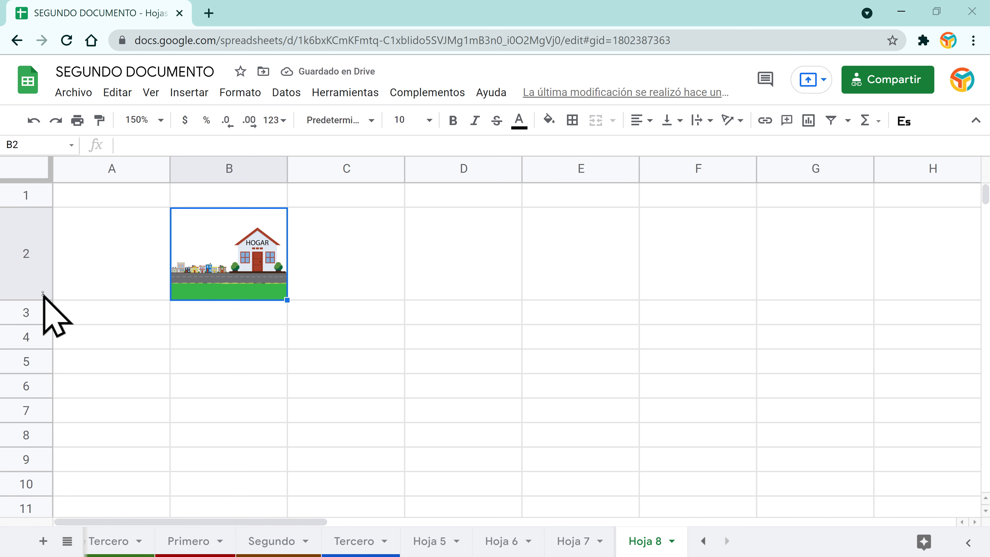
pyautogui.moveTo(40, 298); pyautogui.dragTo(24, 375)
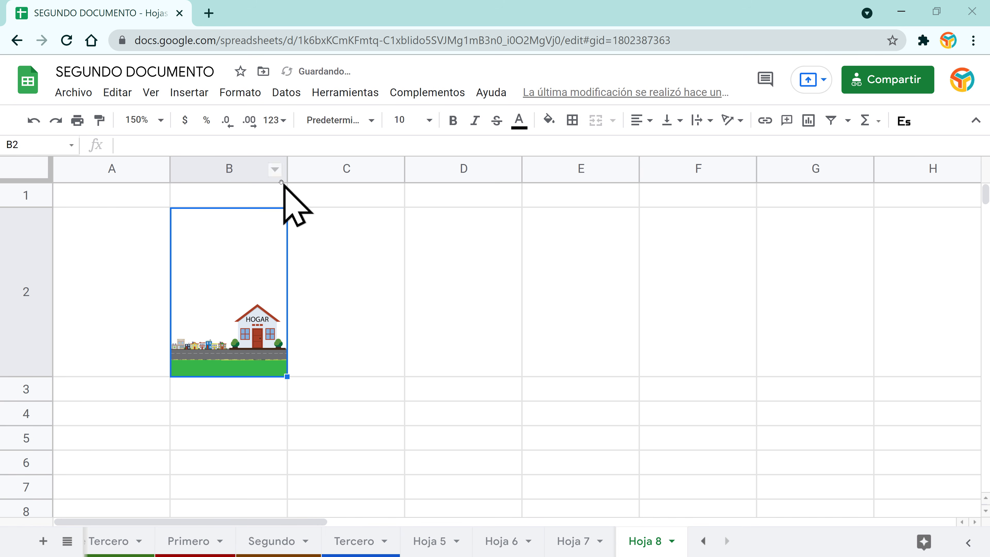
pyautogui.moveTo(285, 172); pyautogui.dragTo(448, 173)
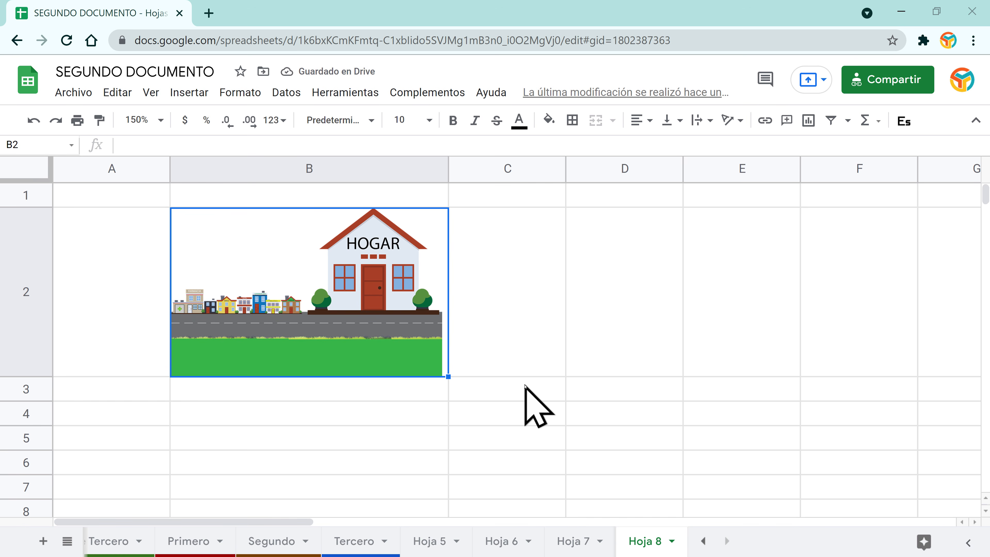
pyautogui.click(640, 283)
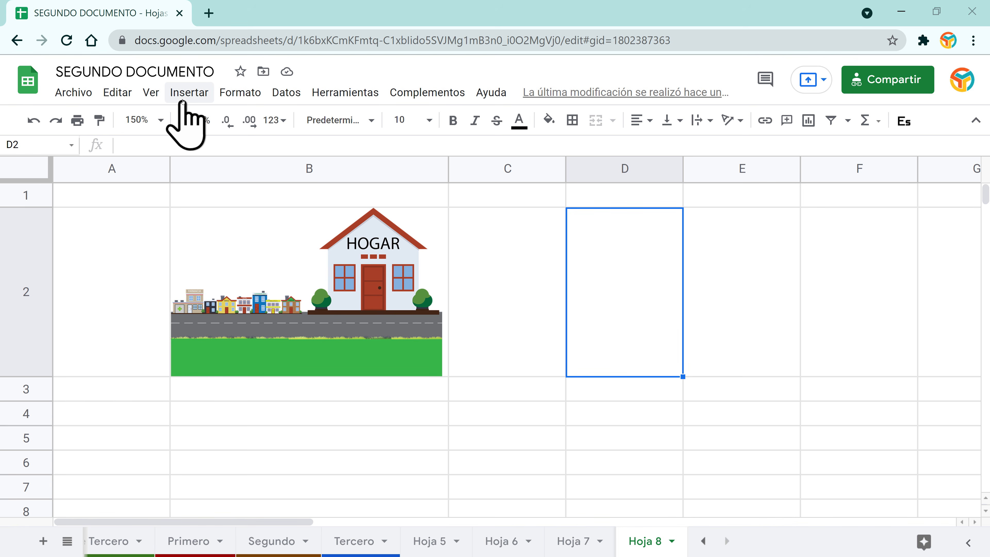
# Step: Insert flor.jpg from Google Drive as a floating image and zoom the sheet to 90%
pyautogui.click(189, 93)
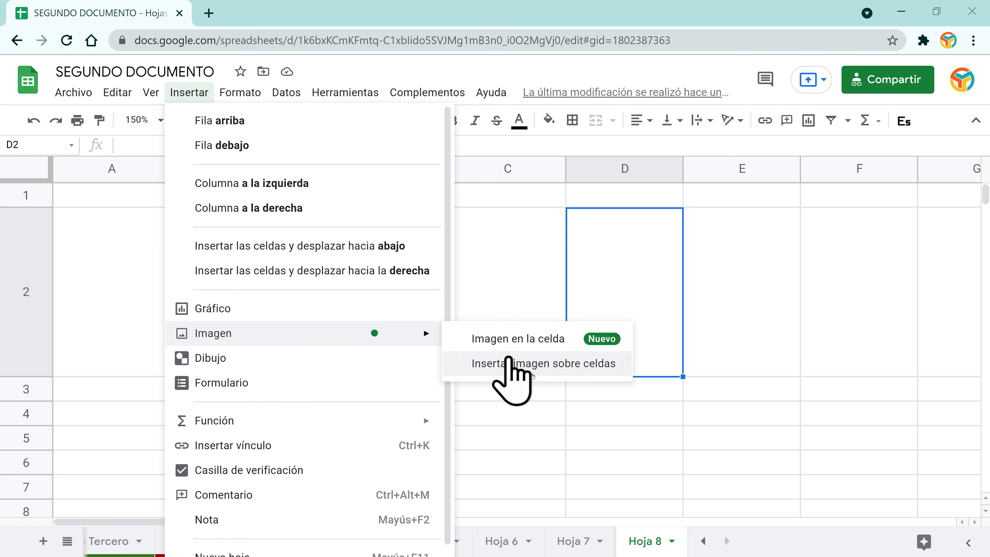
pyautogui.click(558, 364)
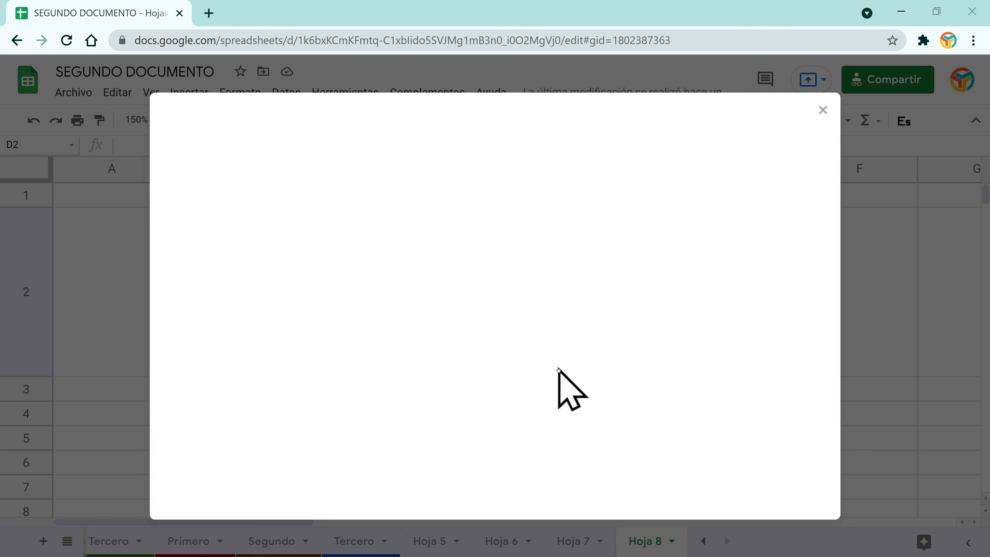
pyautogui.click(527, 172)
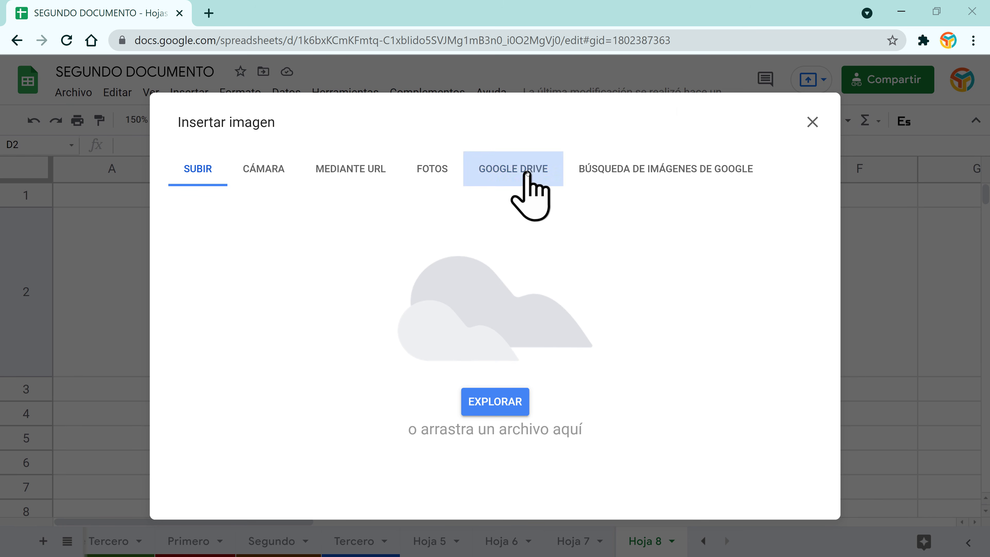
pyautogui.click(392, 368)
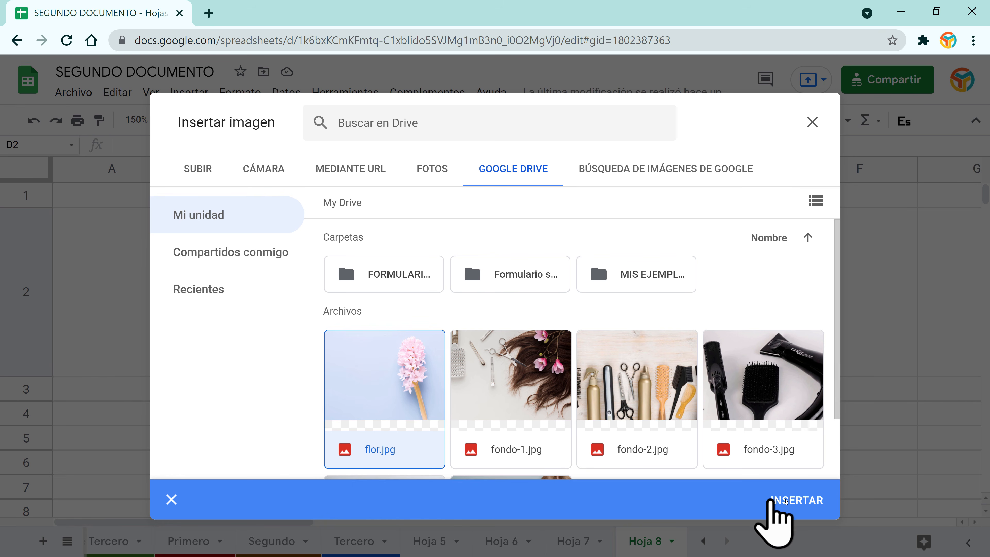
pyautogui.click(783, 503)
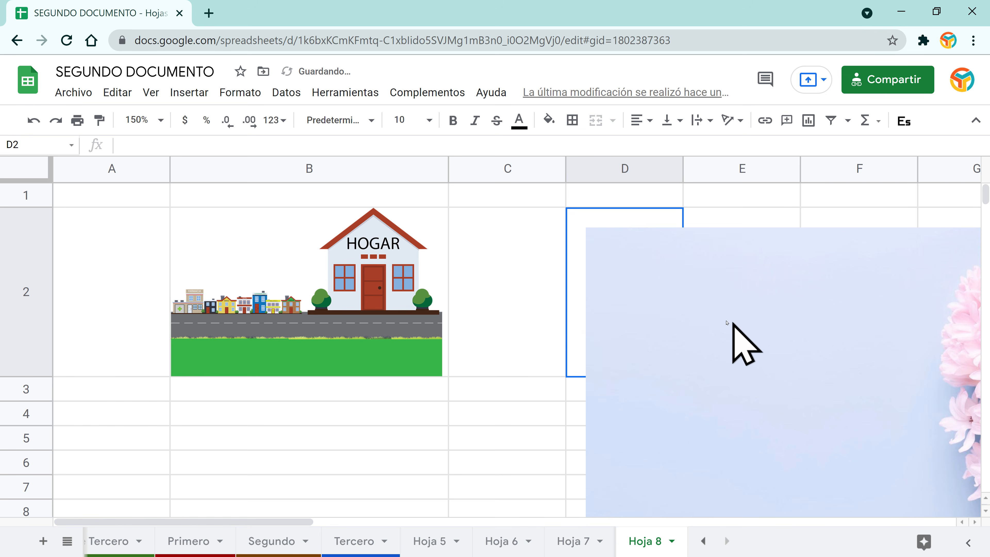
pyautogui.click(158, 120)
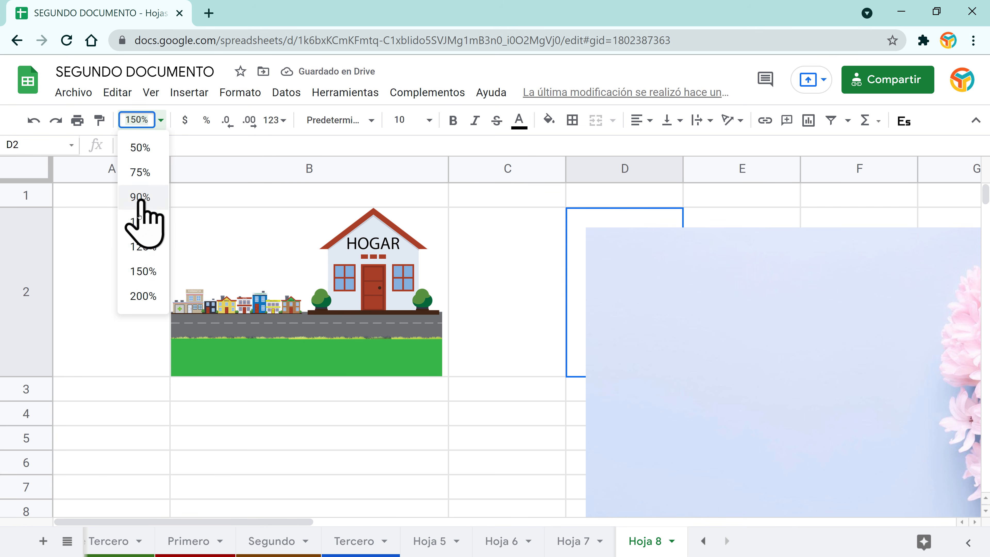
pyautogui.click(136, 198)
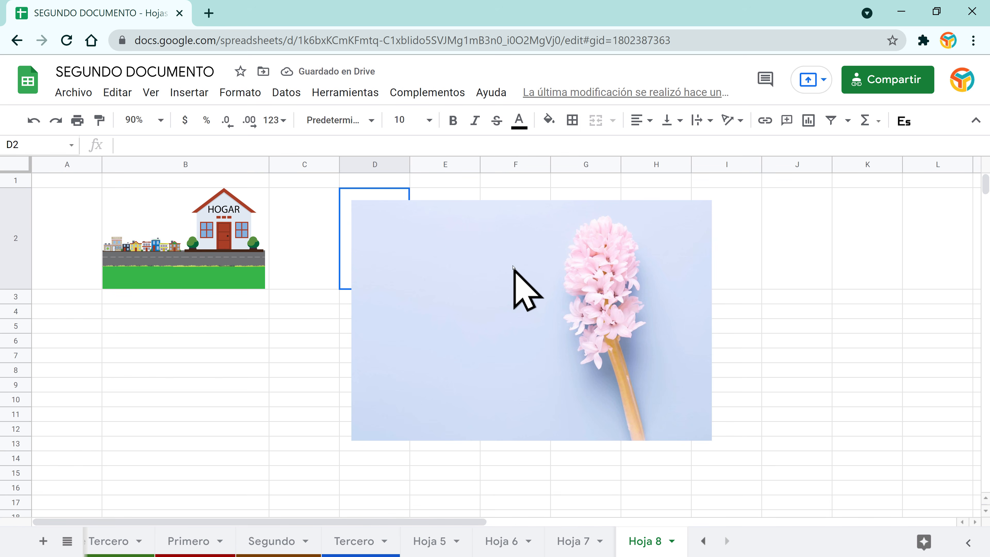
# Step: Resize the flower image and position it starting at column E beside the house
pyautogui.click(524, 238)
pyautogui.moveTo(524, 238); pyautogui.dragTo(598, 250)
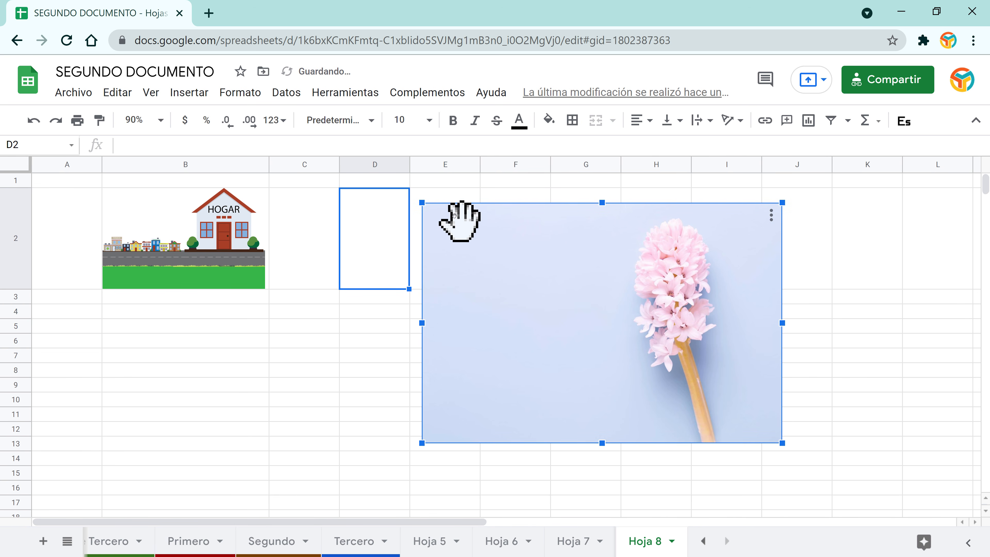
pyautogui.moveTo(421, 202); pyautogui.dragTo(491, 247)
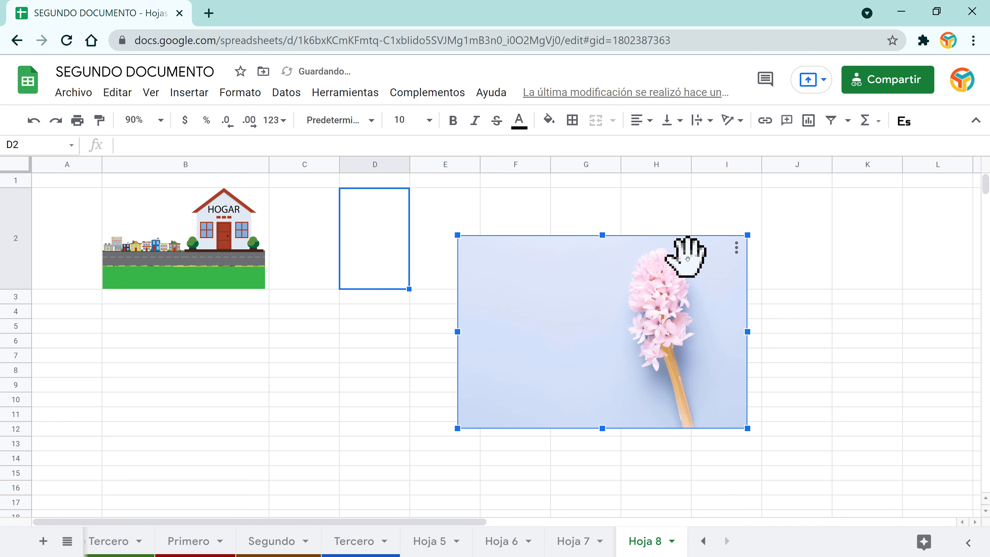
pyautogui.click(736, 246)
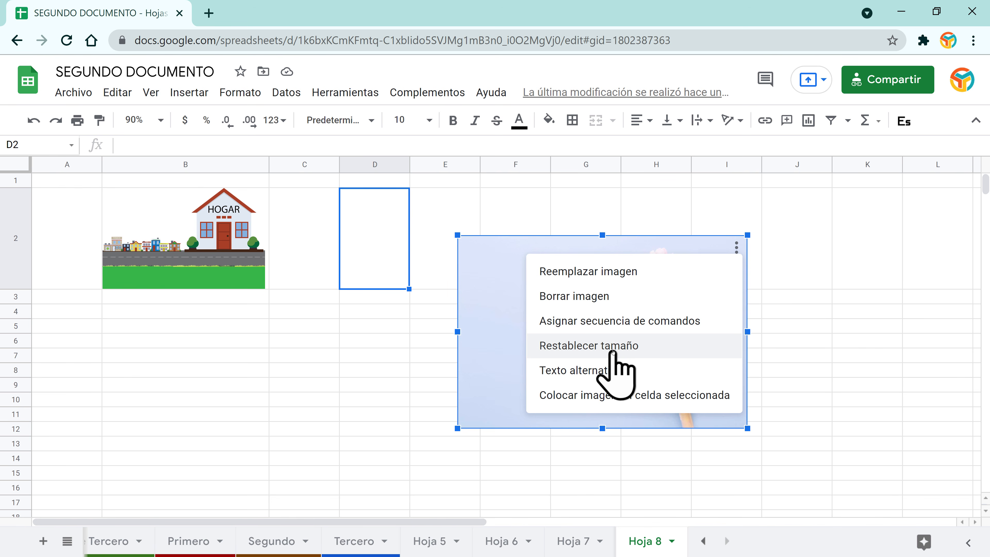
pyautogui.click(631, 346)
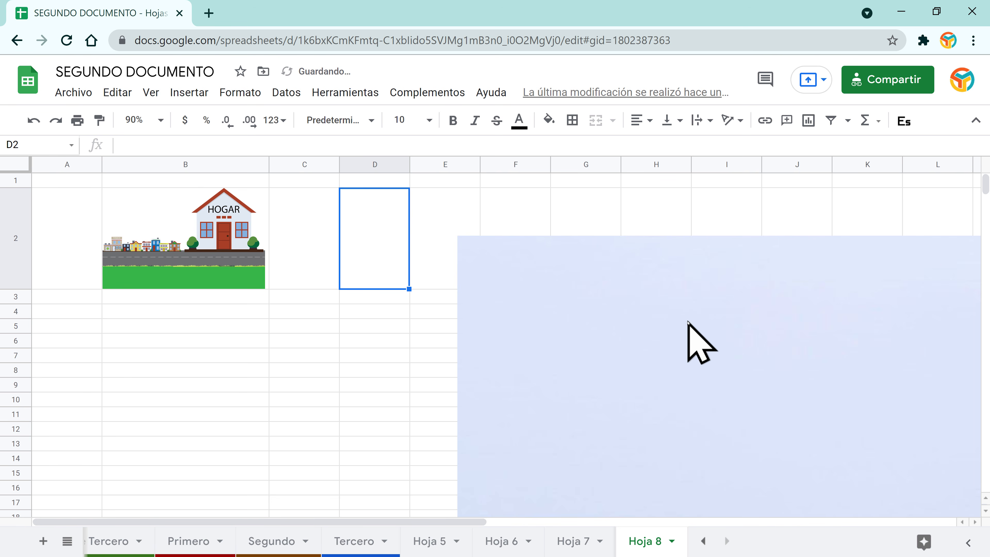
pyautogui.moveTo(549, 291); pyautogui.dragTo(308, 253)
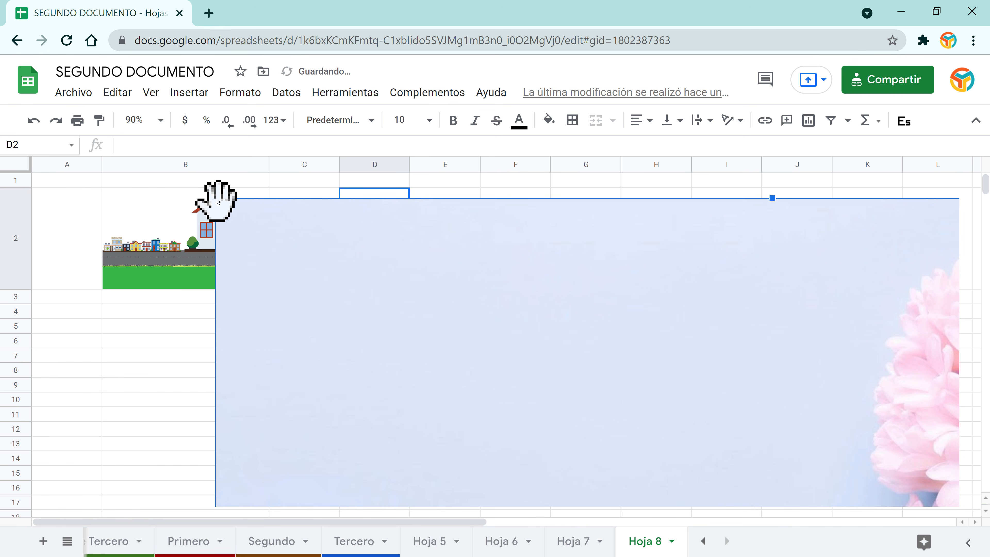
pyautogui.moveTo(210, 199); pyautogui.dragTo(438, 269)
pyautogui.moveTo(237, 210); pyautogui.dragTo(537, 261)
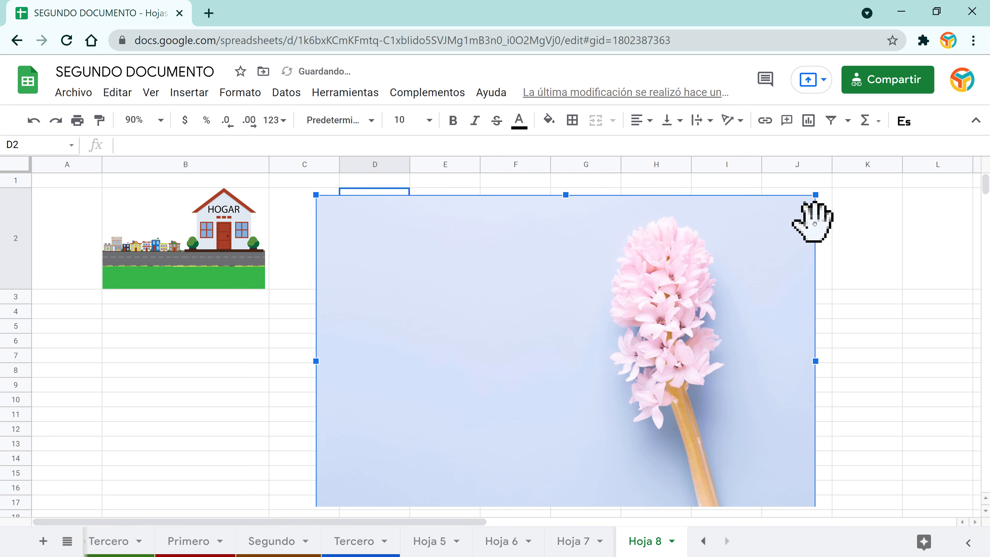
pyautogui.click(805, 207)
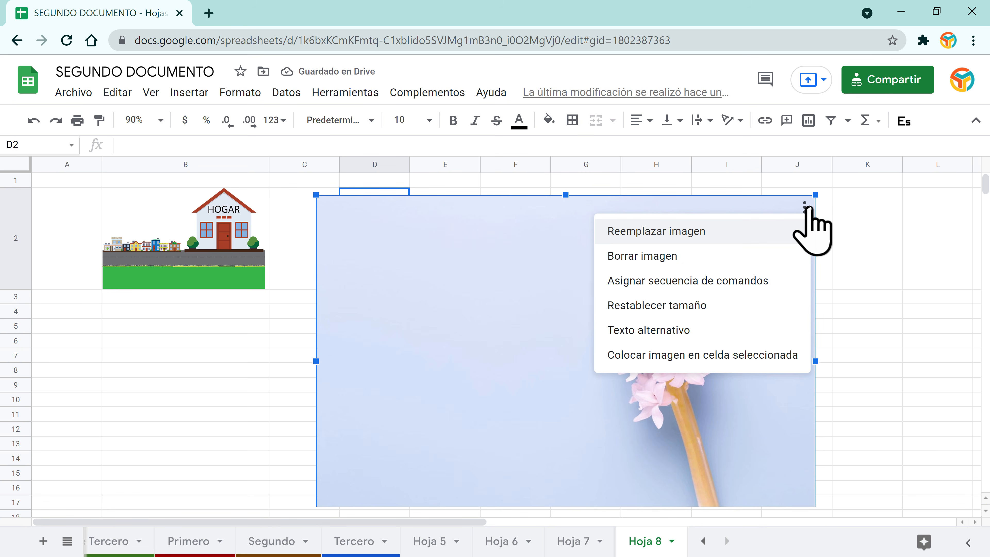
pyautogui.click(463, 312)
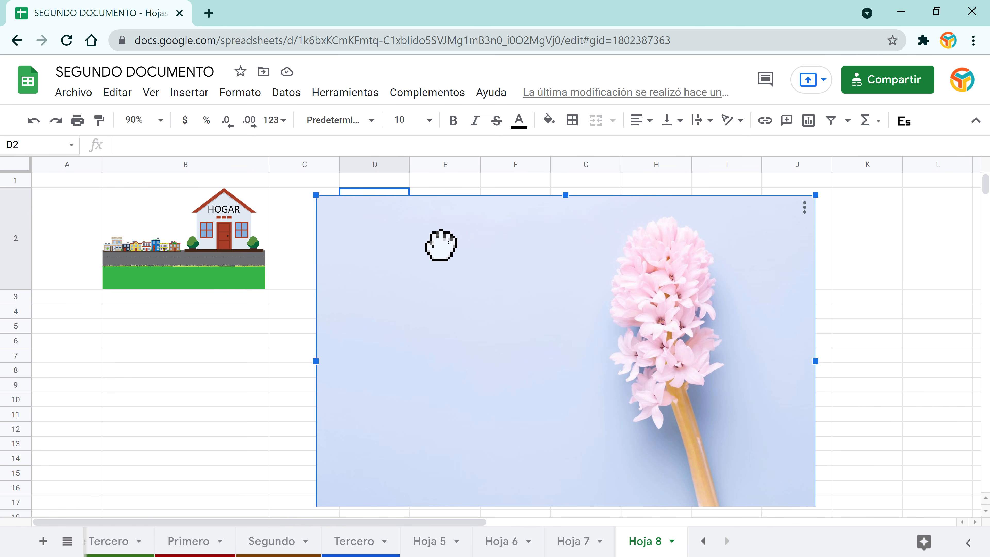
pyautogui.moveTo(440, 246); pyautogui.dragTo(542, 233)
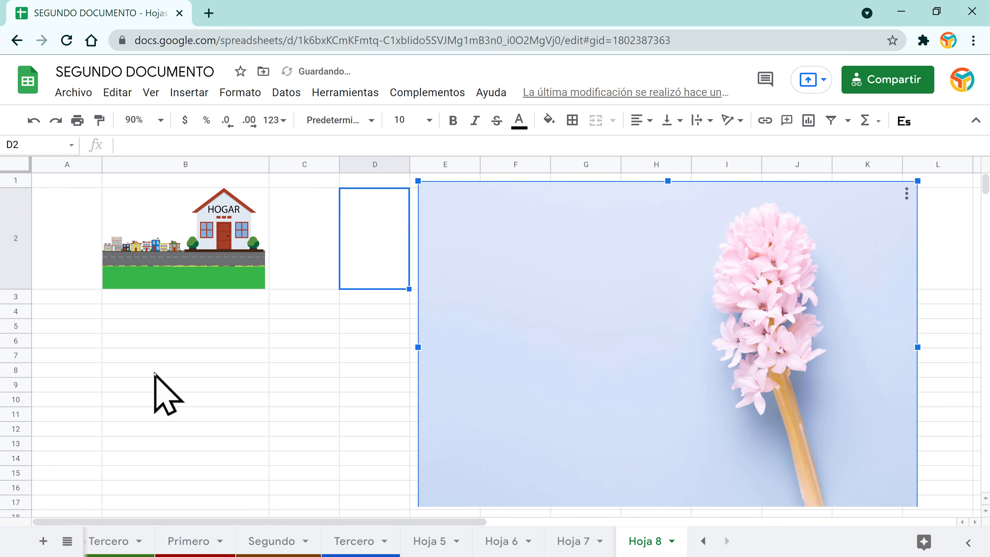
pyautogui.click(150, 354)
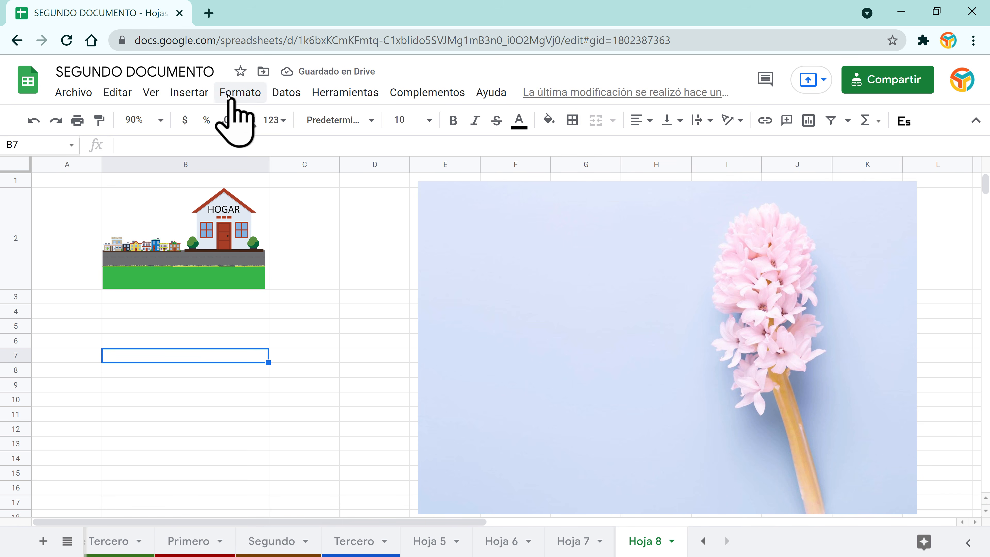
# Step: Insert a new drawing containing a light-blue chevron arrow from the Flechas shapes
pyautogui.click(189, 92)
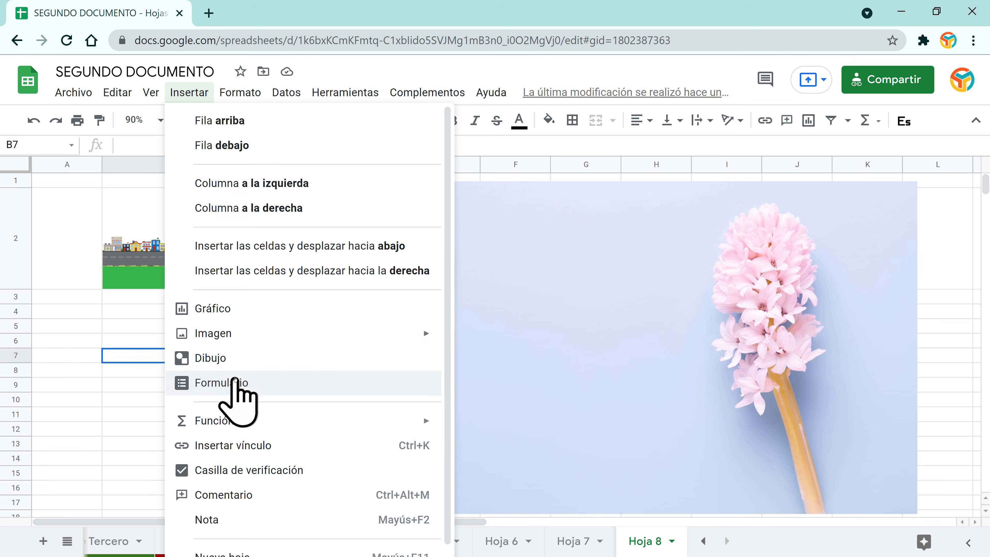
pyautogui.click(230, 360)
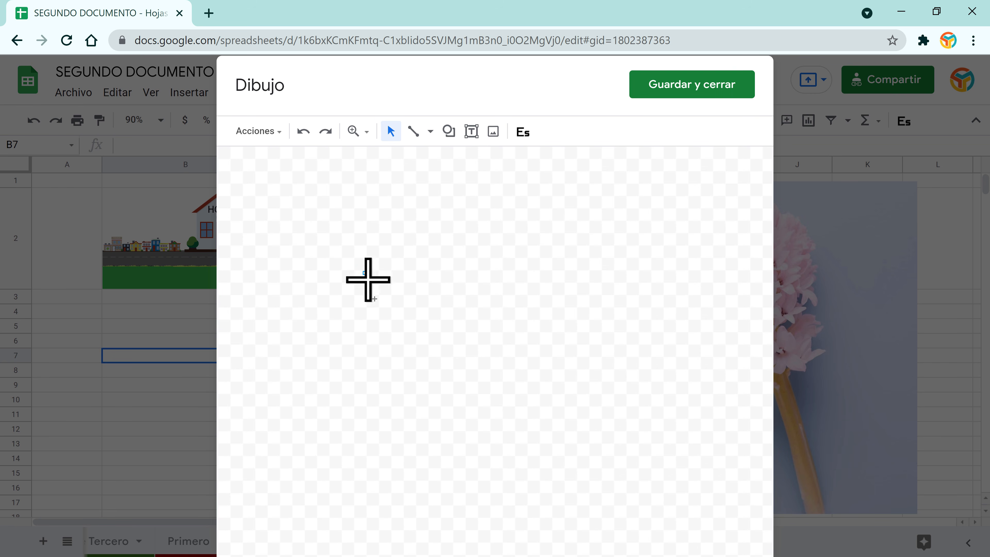
pyautogui.moveTo(363, 272); pyautogui.dragTo(523, 417)
pyautogui.click(430, 132)
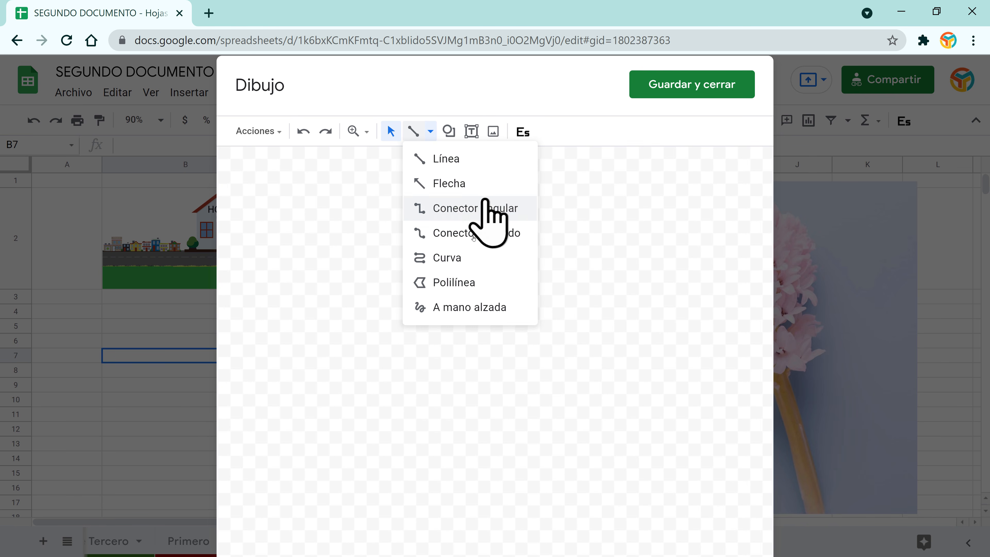
pyautogui.click(449, 131)
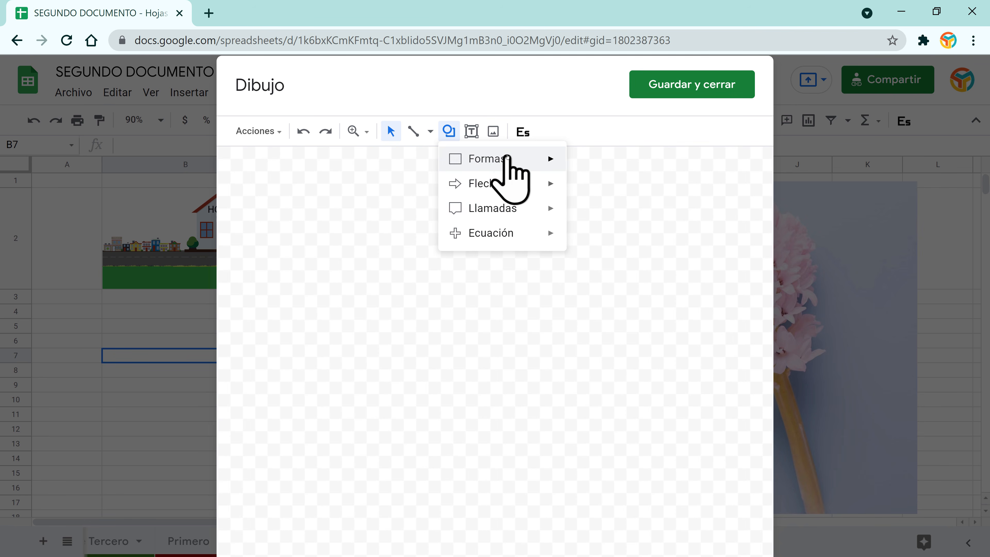
pyautogui.moveTo(514, 188)
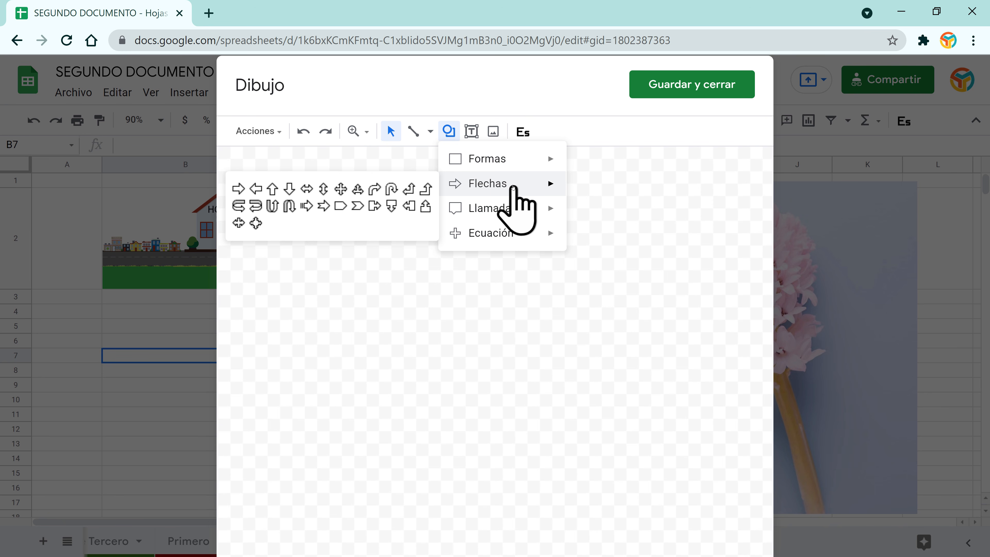
pyautogui.click(357, 207)
pyautogui.moveTo(298, 237); pyautogui.dragTo(657, 401)
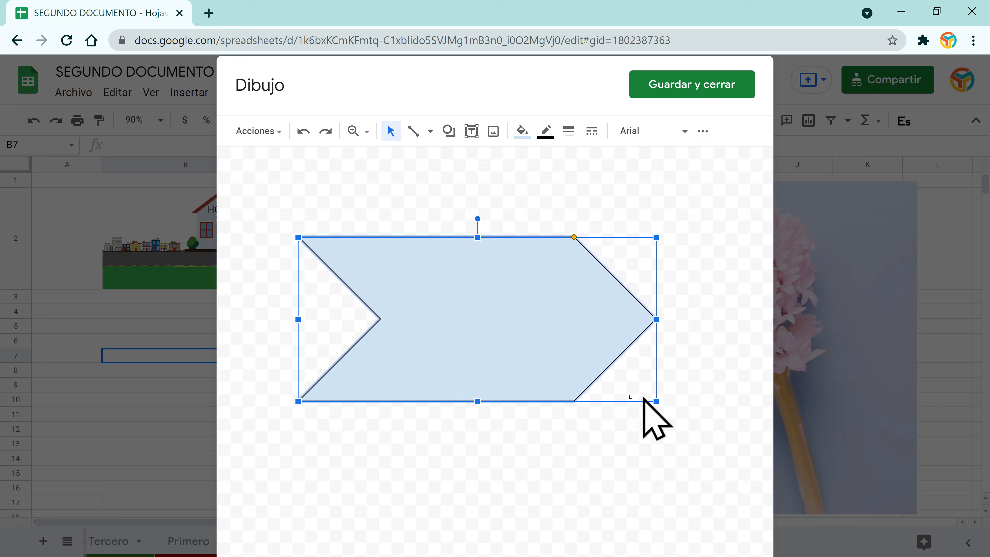
pyautogui.click(658, 89)
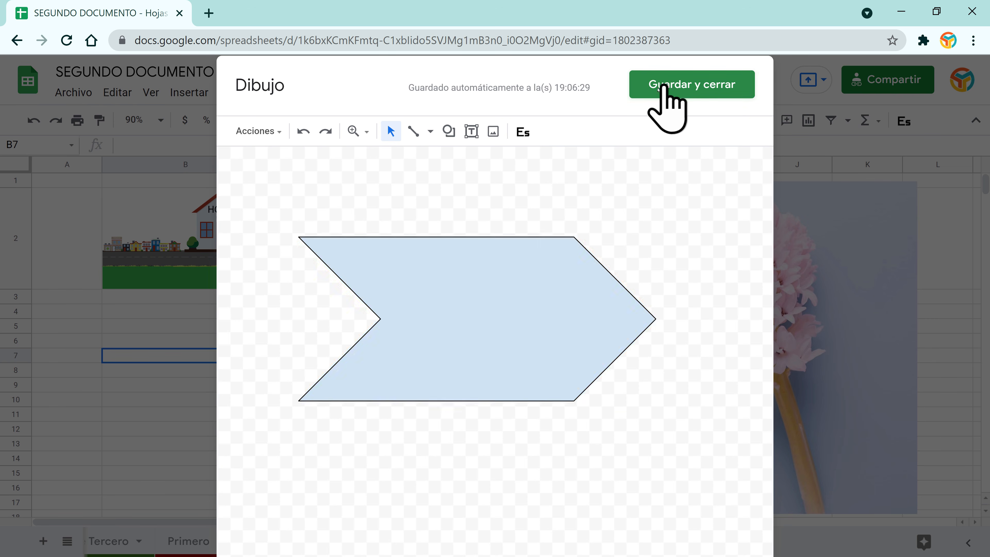
# Step: Move the chevron below the HOGAR image over rows 4–14, undoing an accidental delete
pyautogui.click(303, 411)
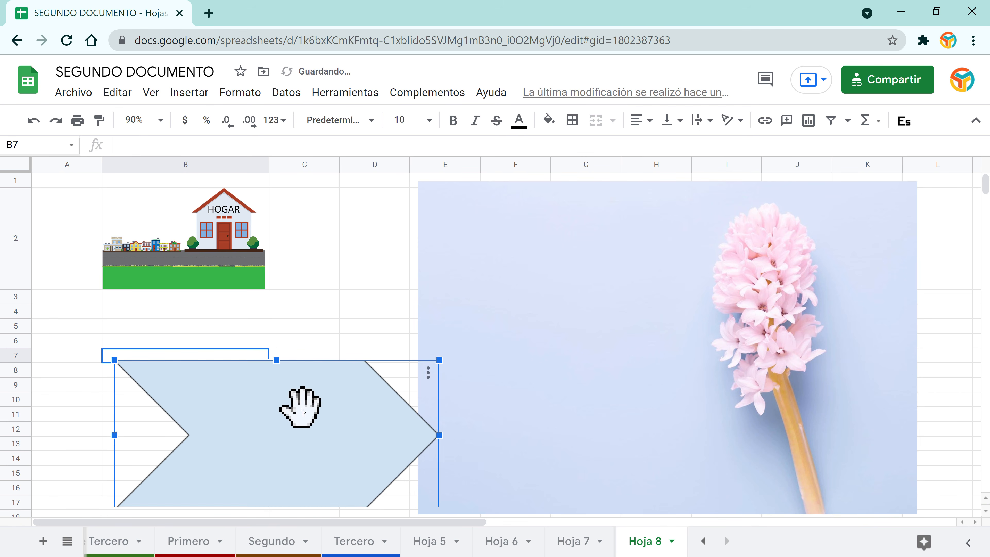
pyautogui.moveTo(303, 412)
pyautogui.mouseDown()
pyautogui.moveTo(292, 422)
pyautogui.moveTo(333, 419)
pyautogui.moveTo(254, 362)
pyautogui.mouseUp()
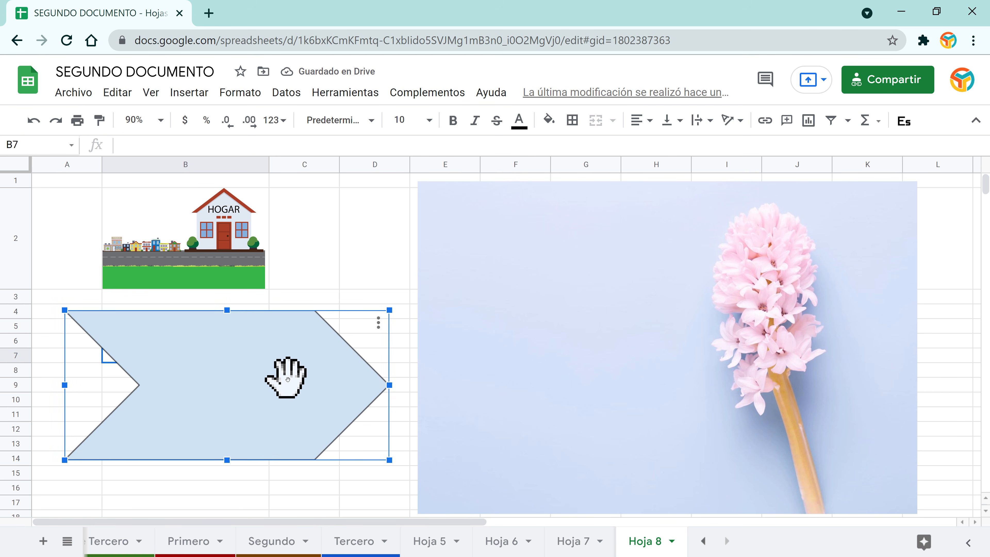
pyautogui.press('Delete')
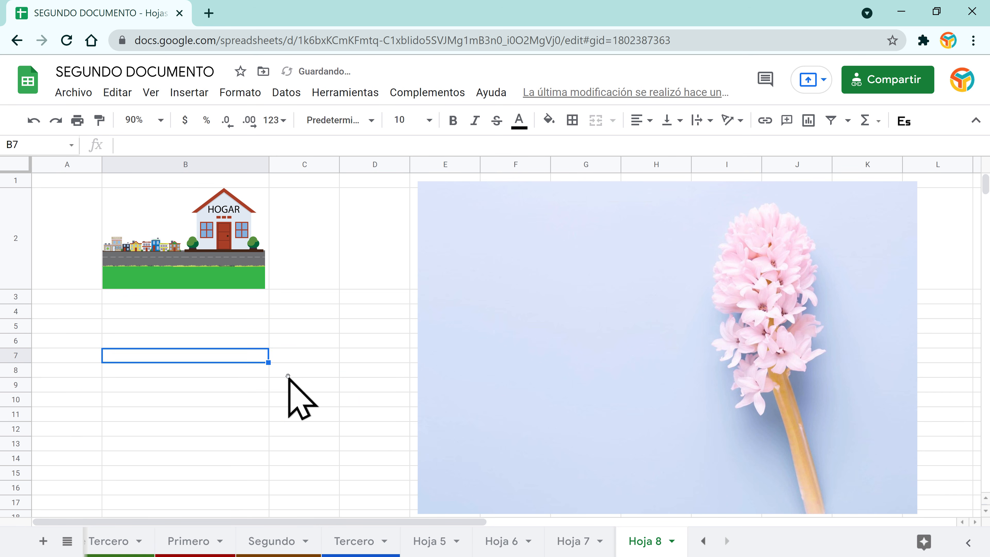
pyautogui.hotkey('ctrl', 'z')
pyautogui.click(279, 364)
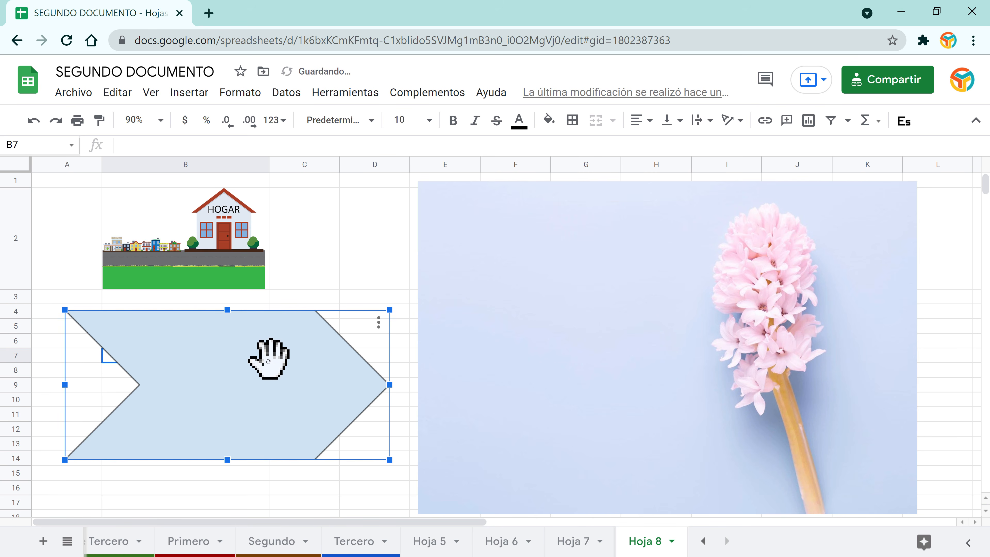
# Step: Edit the chevron to read 'Esto es un texto' with a 24 px black border
pyautogui.click(379, 321)
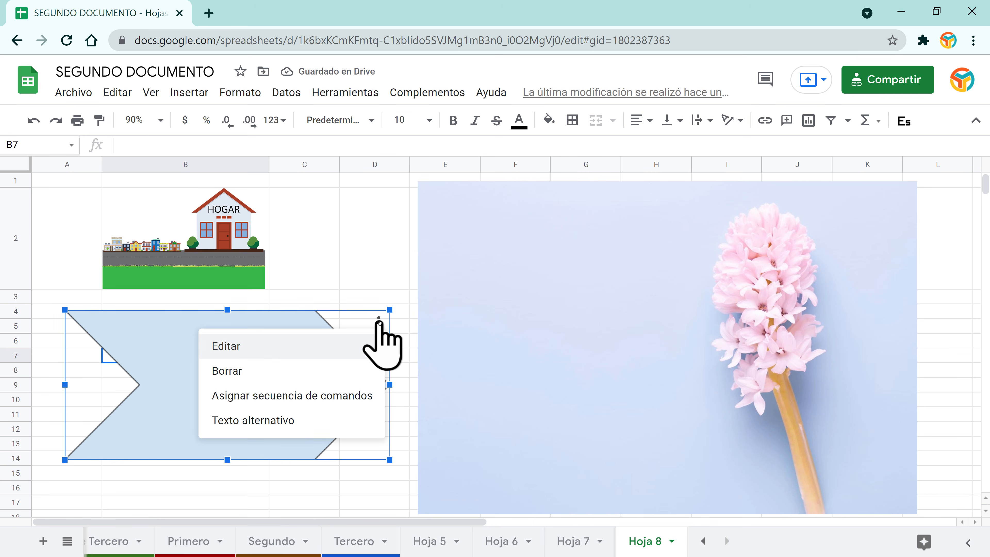
pyautogui.click(226, 347)
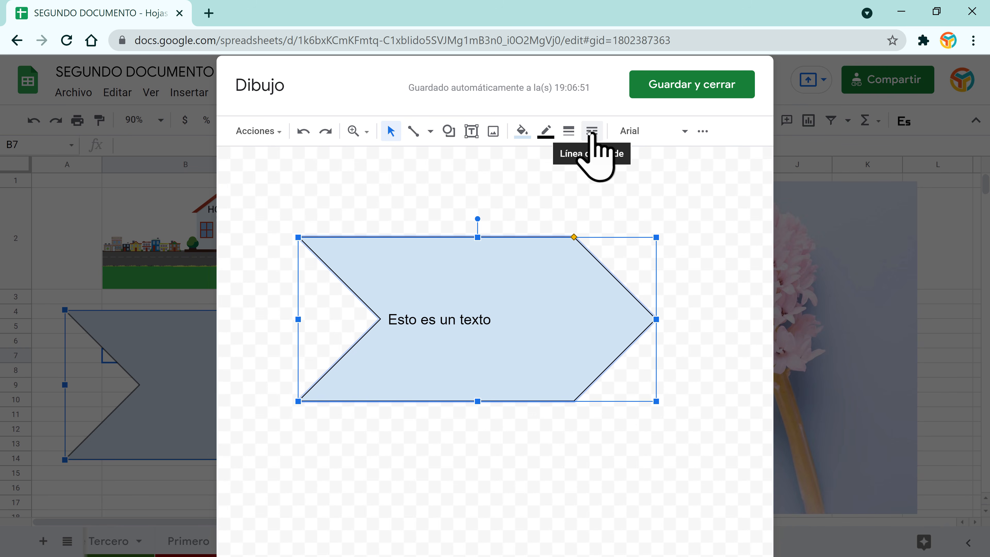
pyautogui.click(569, 131)
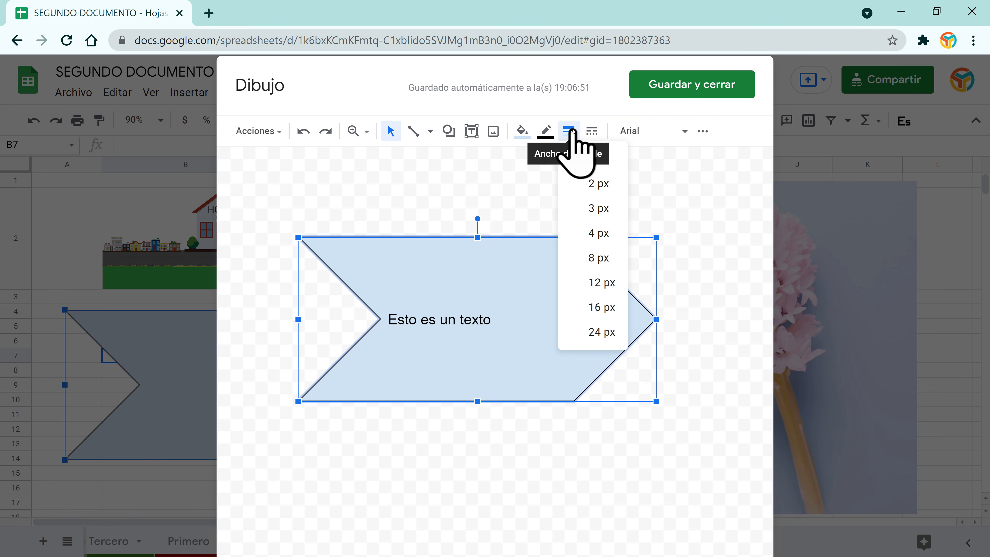
pyautogui.click(602, 332)
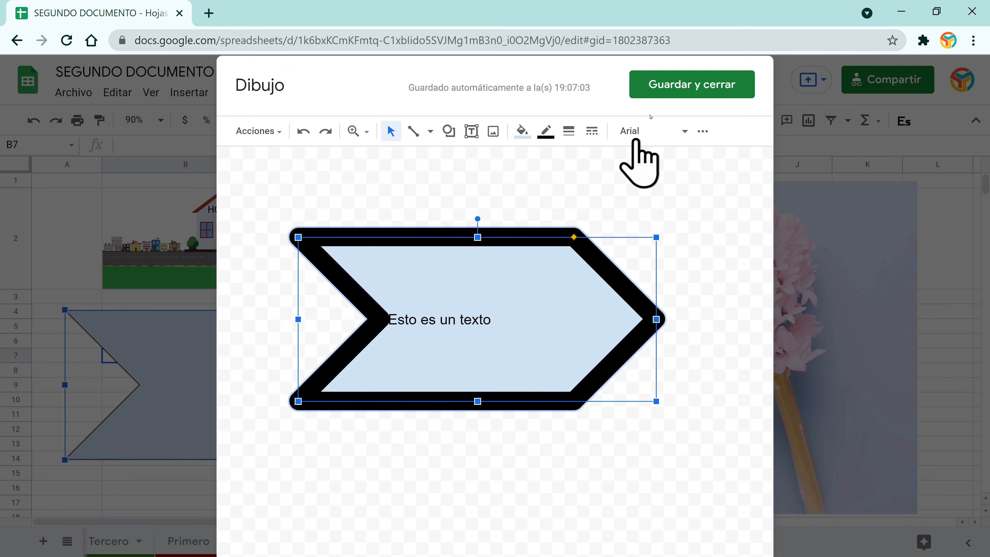
pyautogui.click(665, 89)
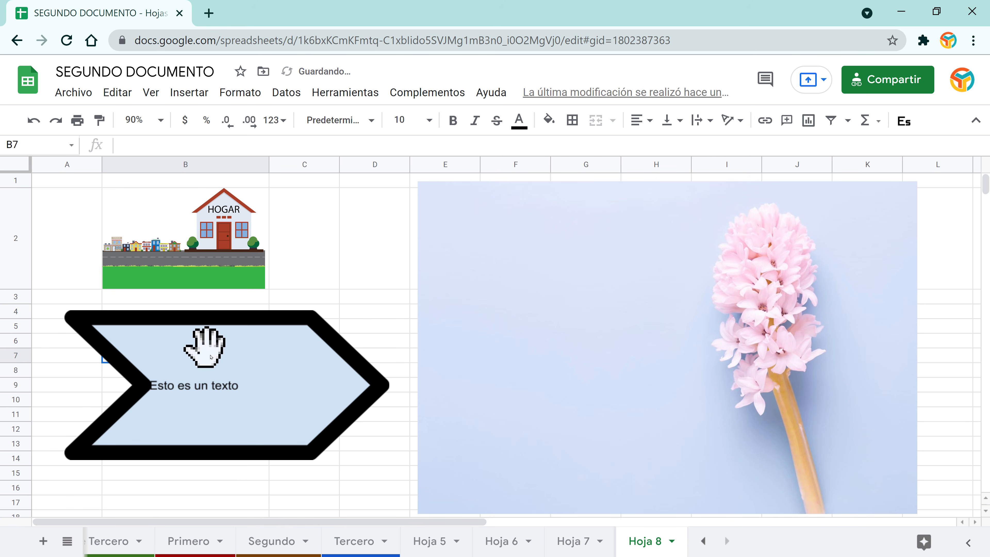
# Step: Select the whole Hoja 6 sales data range A1:F513
pyautogui.click(255, 326)
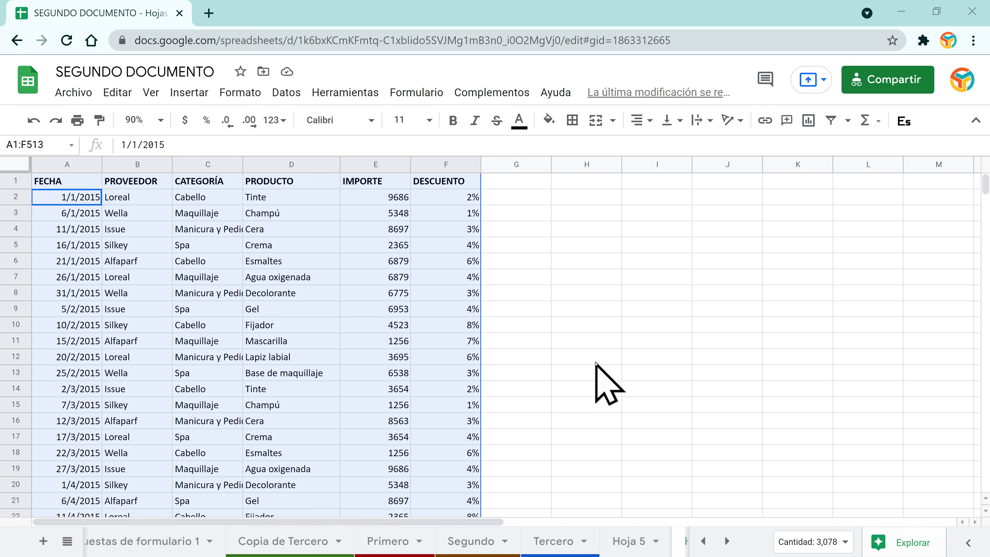
pyautogui.click(274, 231)
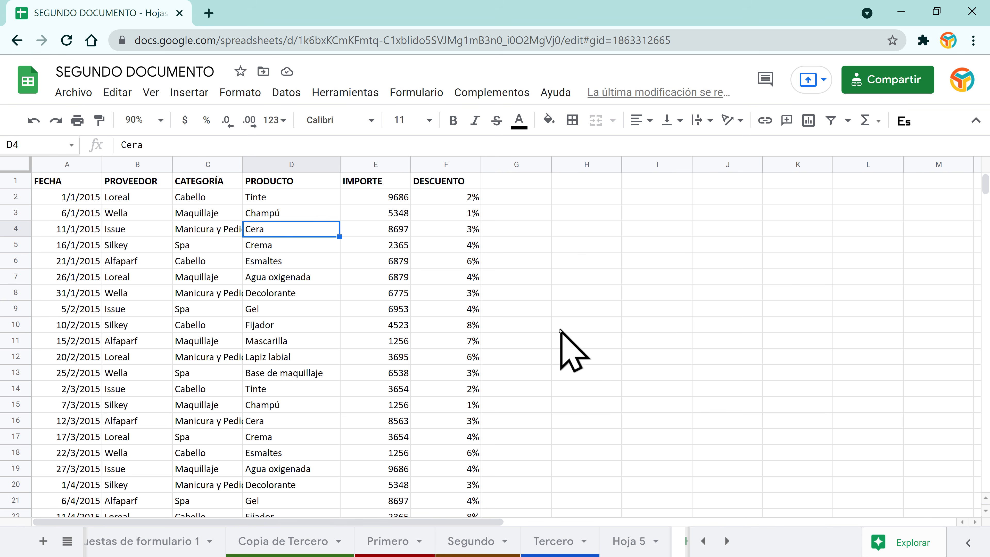
pyautogui.click(70, 187)
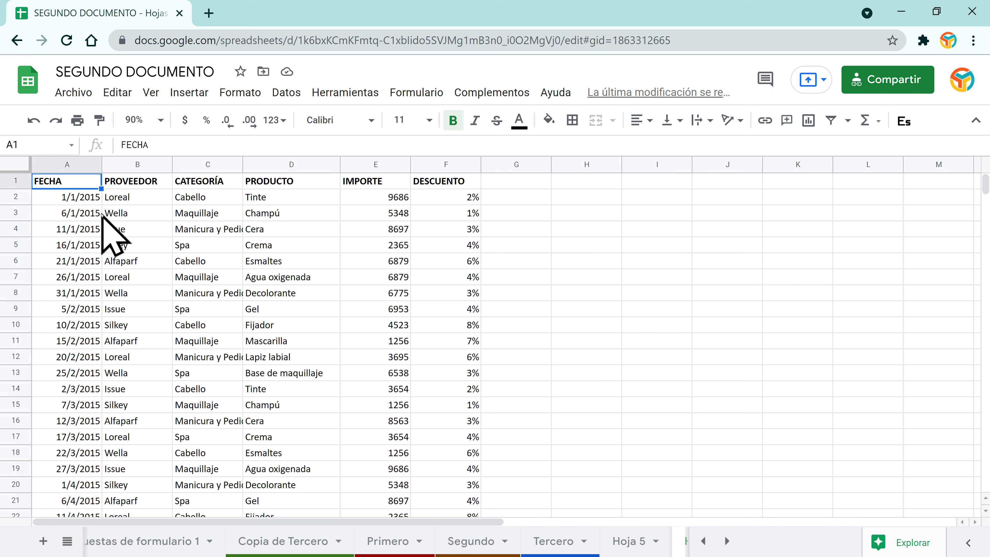
pyautogui.click(136, 231)
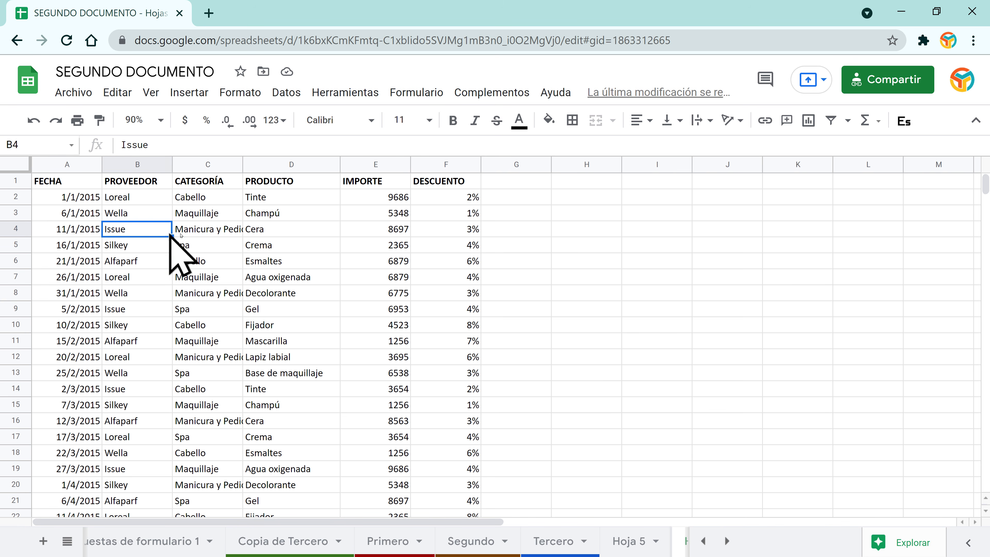
pyautogui.hotkey('ctrl', 'a')
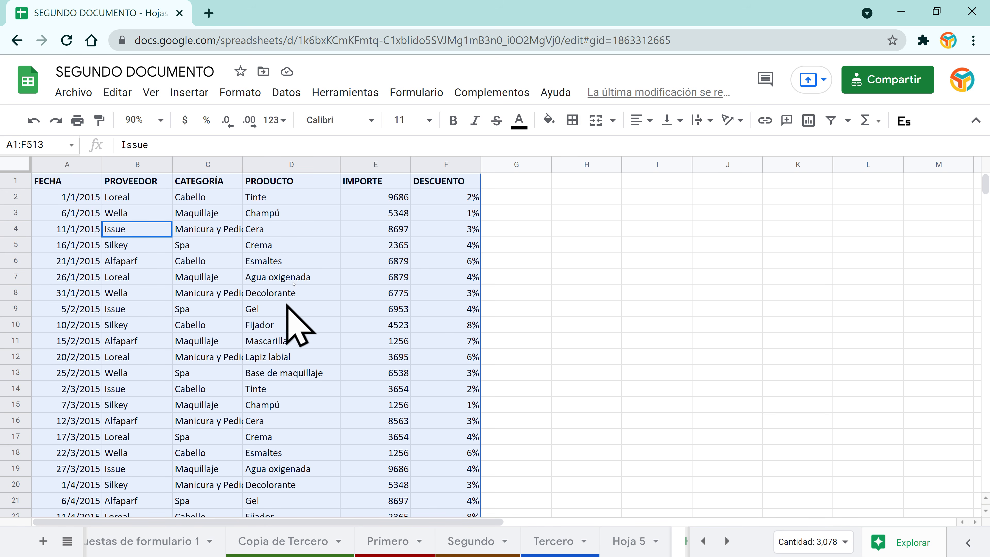
# Step: Create a pivot table from that range on a new sheet
pyautogui.click(286, 93)
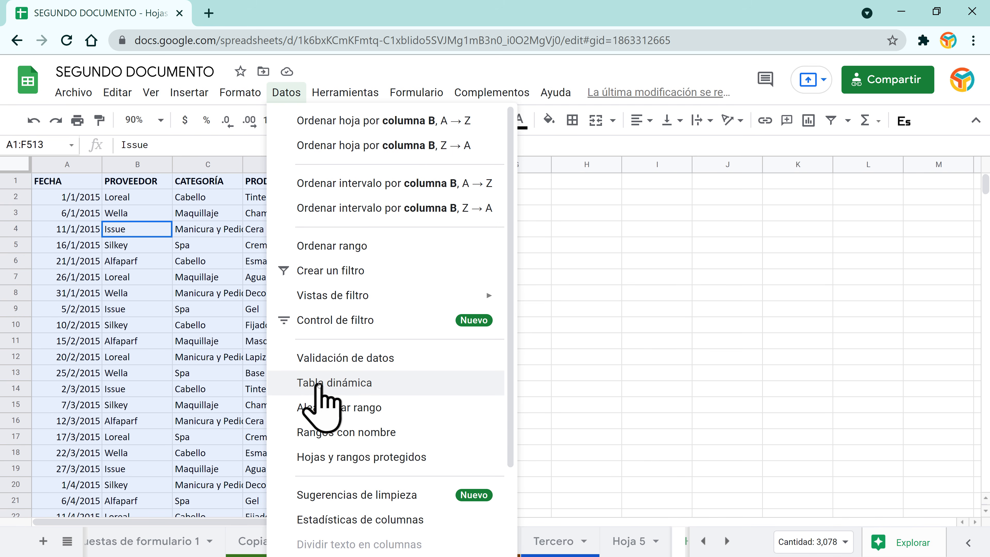
pyautogui.click(319, 384)
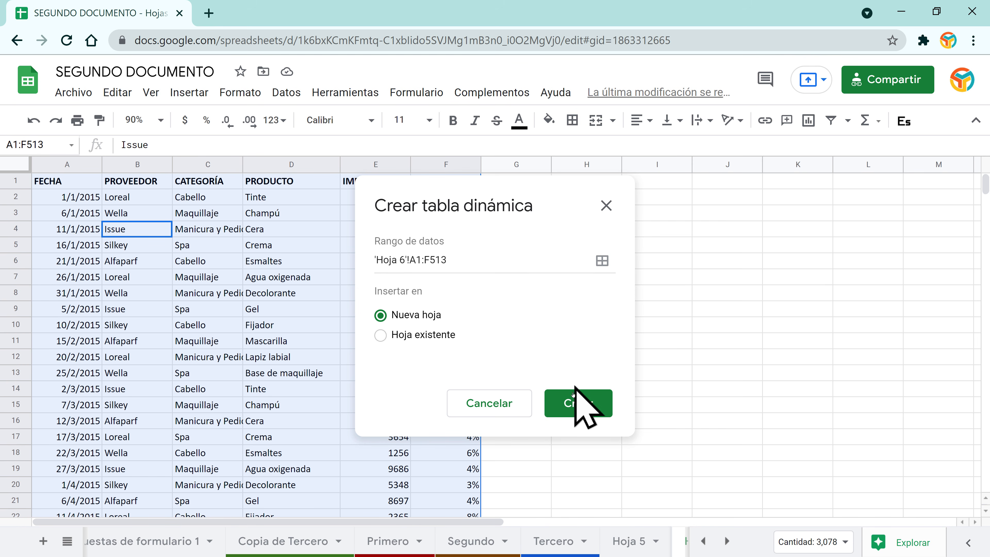
pyautogui.click(573, 408)
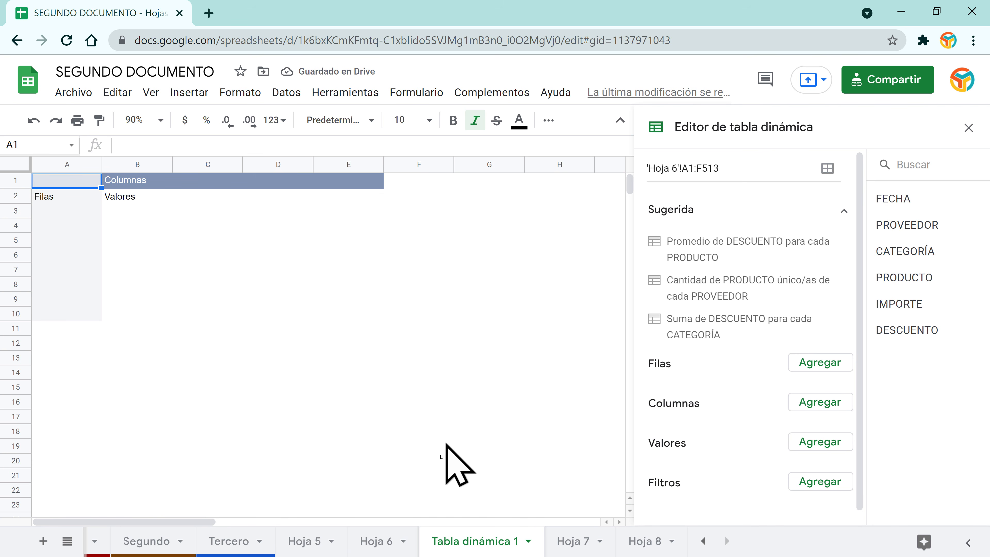
pyautogui.click(361, 546)
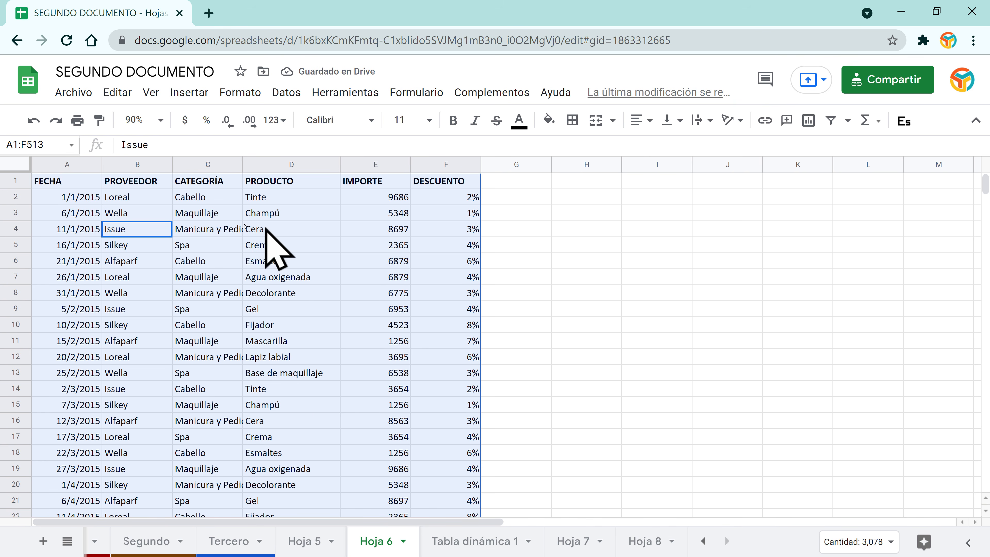
pyautogui.scroll(-20, 265, 390)
pyautogui.scroll(-20, 254, 374)
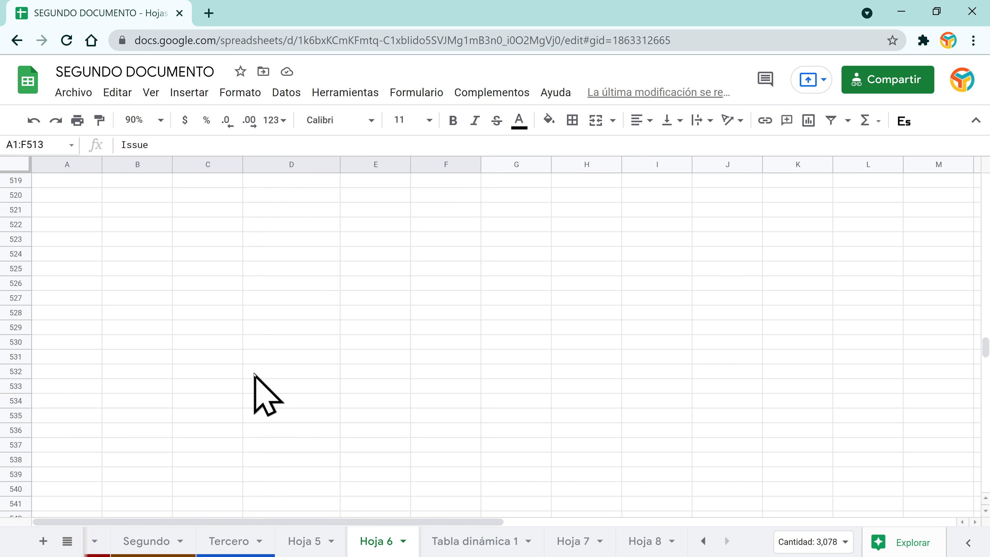
pyautogui.scroll(15, 254, 375)
pyautogui.scroll(20, 254, 374)
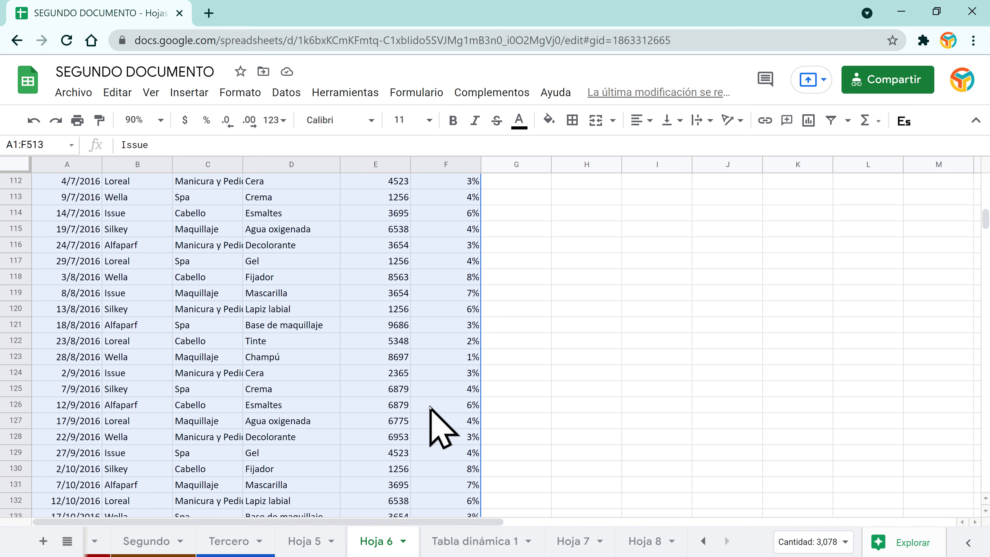
pyautogui.click(466, 548)
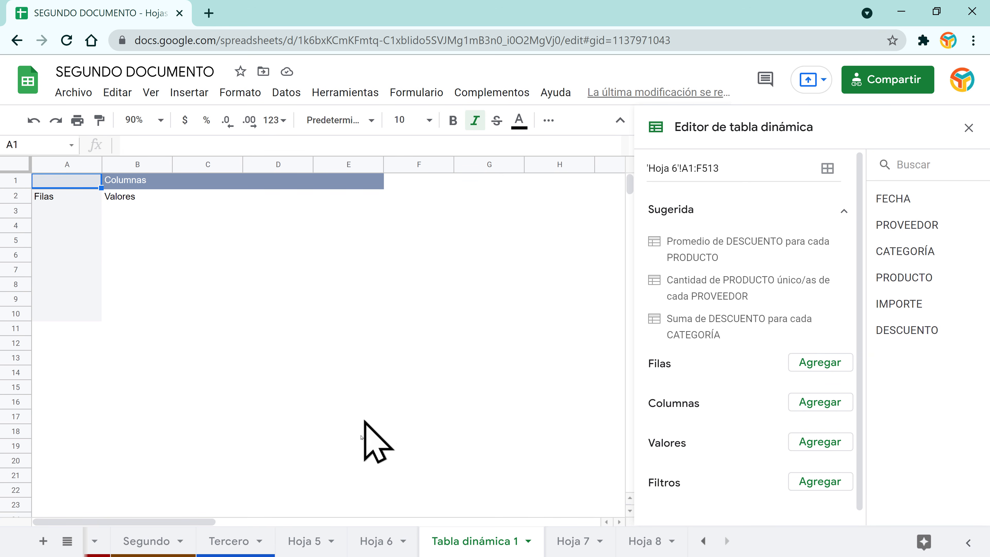
pyautogui.click(375, 541)
pyautogui.scroll(20, 303, 367)
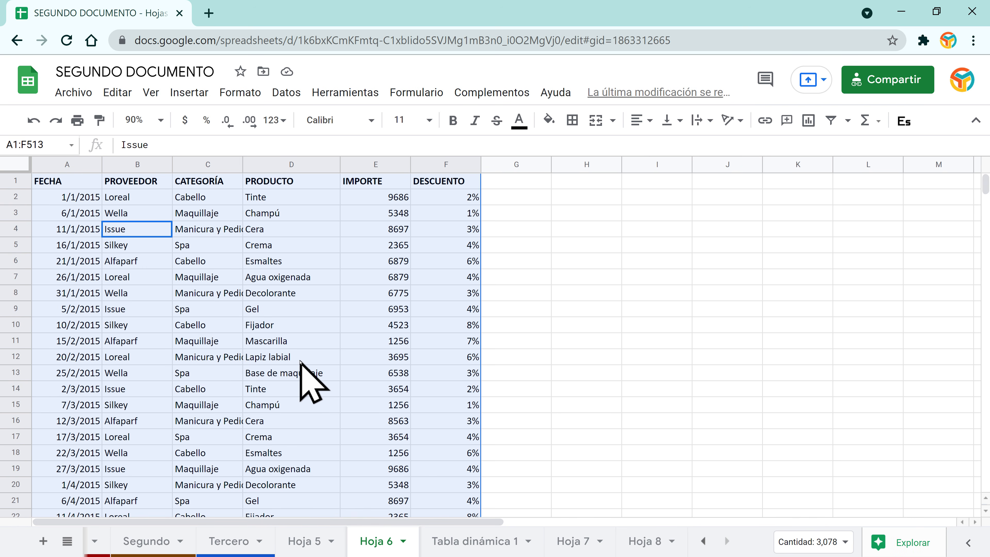
pyautogui.click(47, 181)
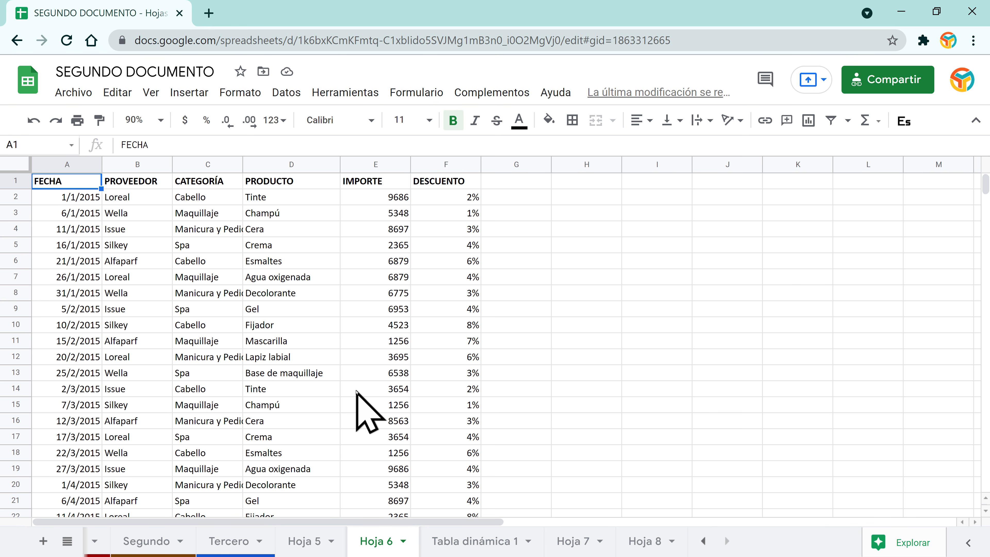
pyautogui.click(452, 542)
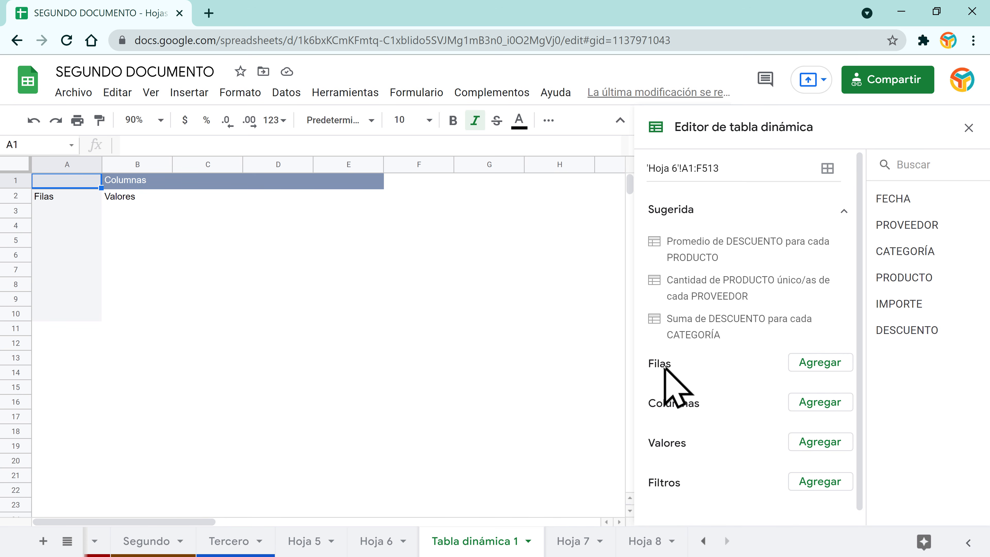
# Step: Set the pivot to FECHA rows, PRODUCTO columns and SUM of IMPORTE values
pyautogui.click(820, 363)
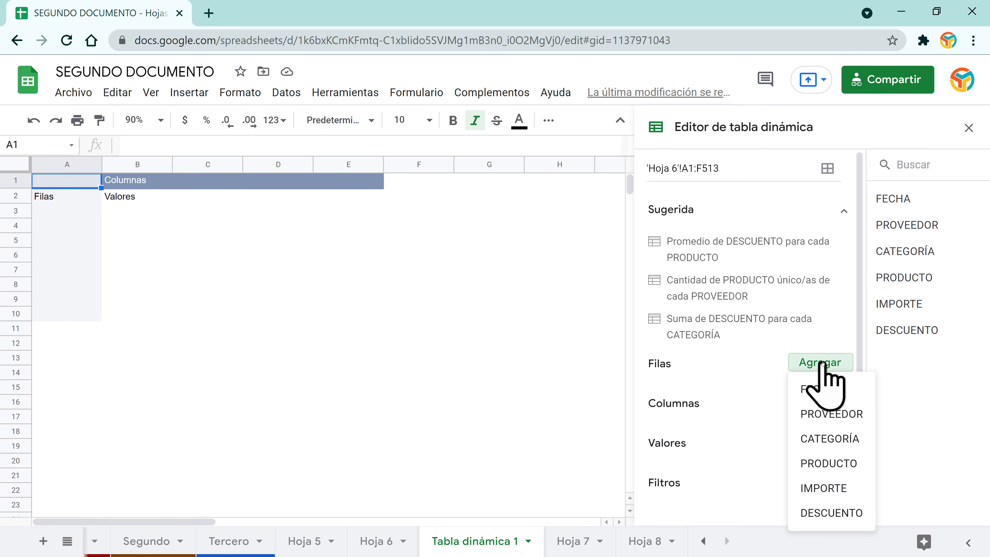
pyautogui.click(826, 390)
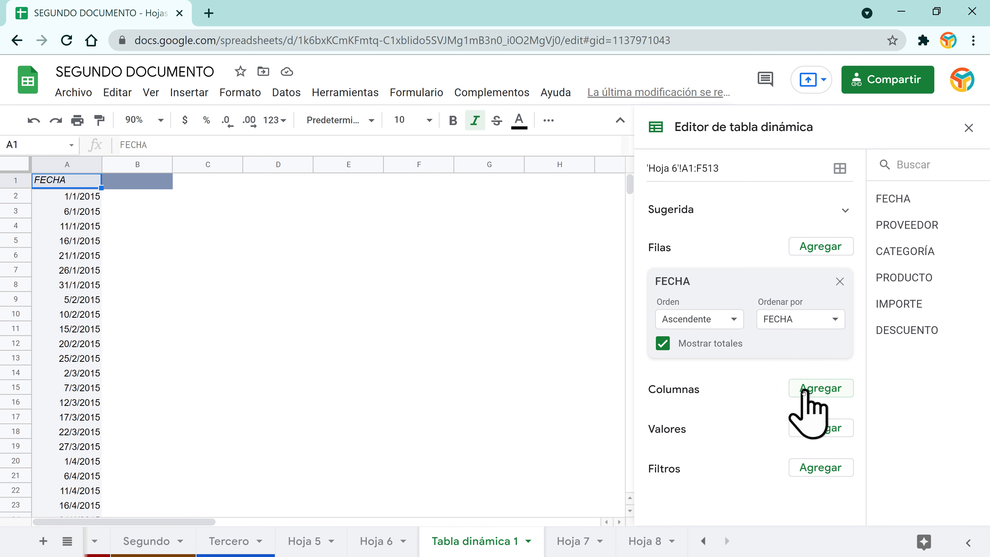
pyautogui.click(819, 391)
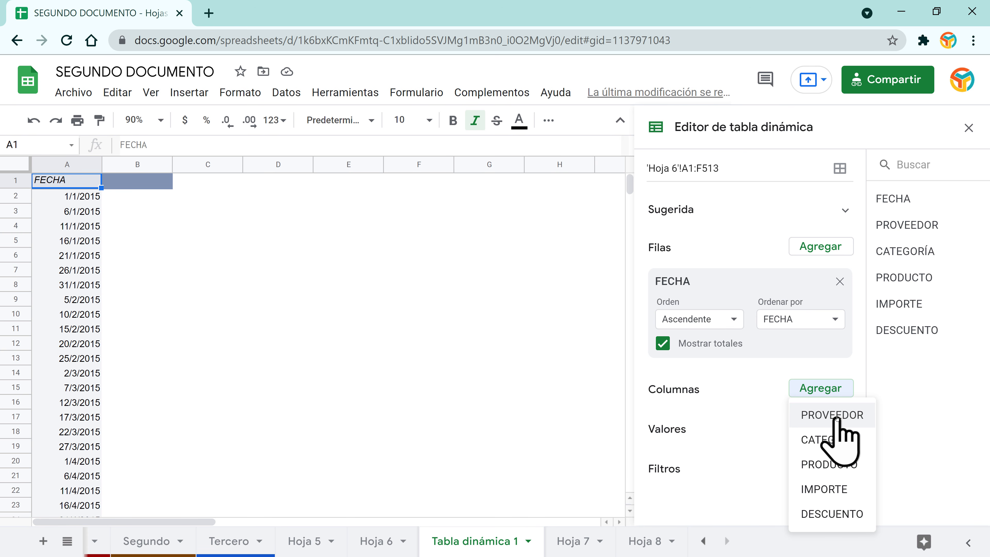
pyautogui.click(830, 464)
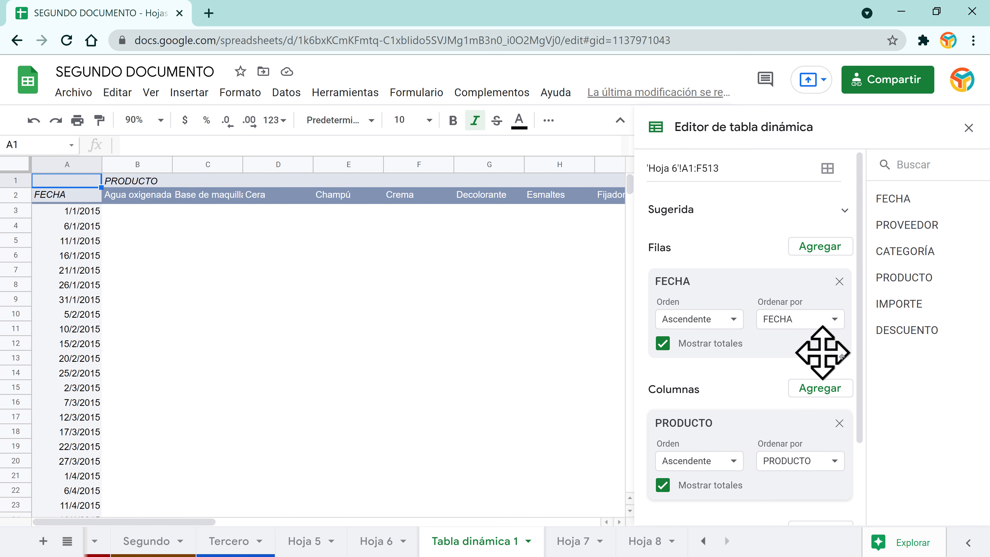
pyautogui.scroll(-3, 865, 363)
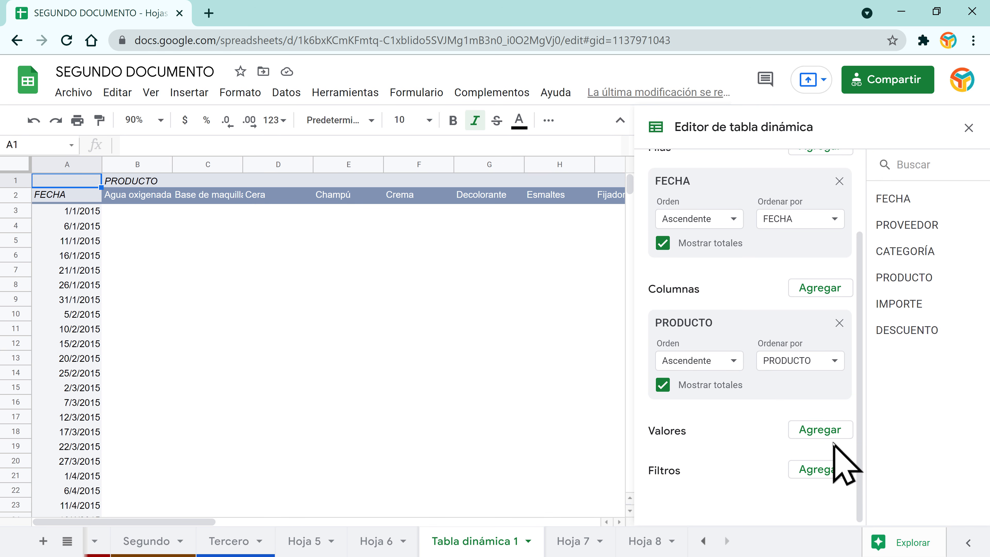
pyautogui.click(820, 429)
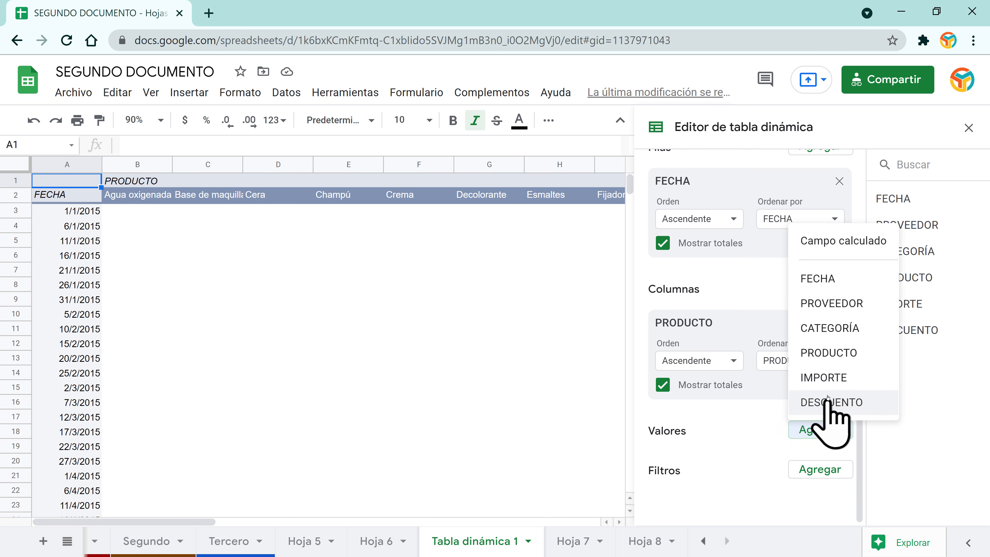
pyautogui.click(829, 378)
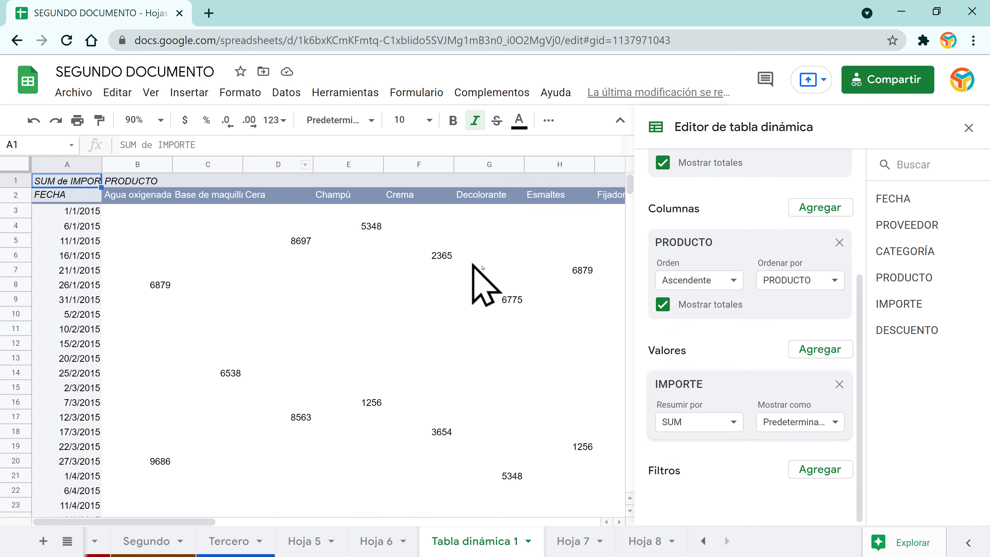
pyautogui.click(970, 127)
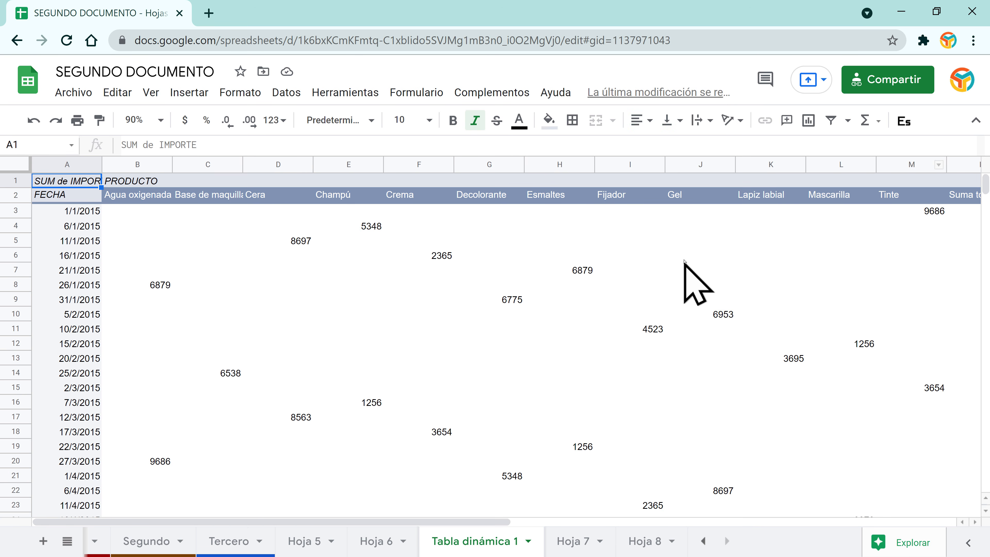
pyautogui.click(679, 255)
pyautogui.click(472, 211)
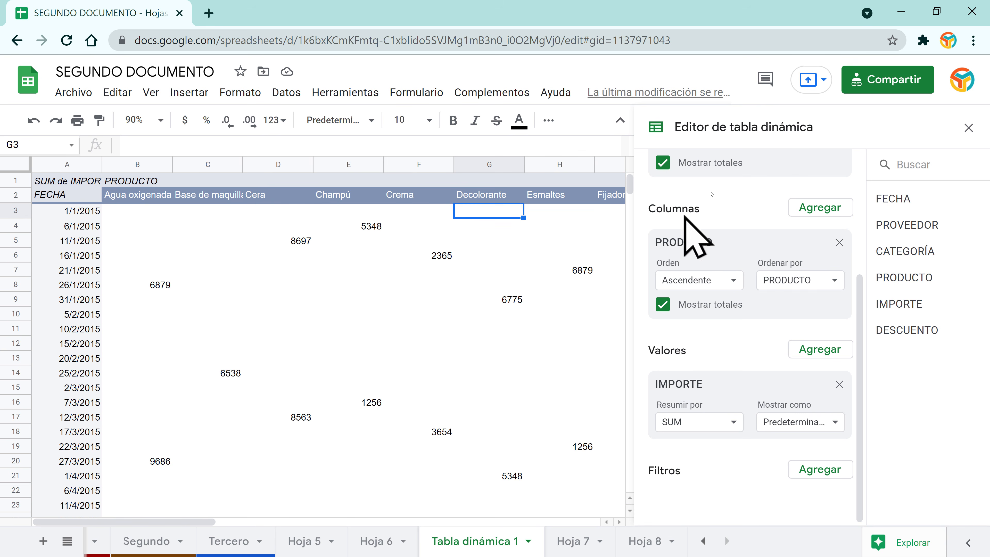
pyautogui.click(969, 127)
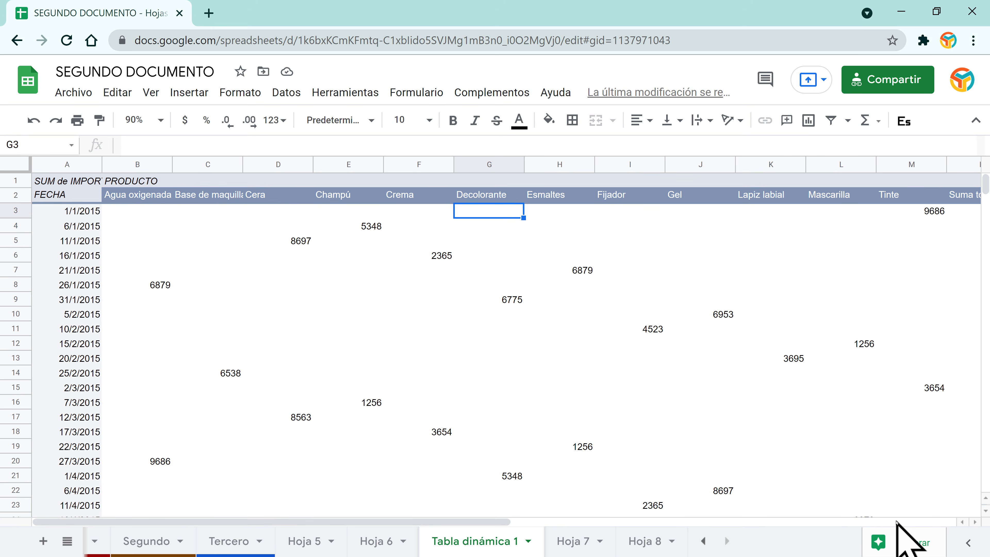
pyautogui.moveTo(461, 515); pyautogui.dragTo(502, 511)
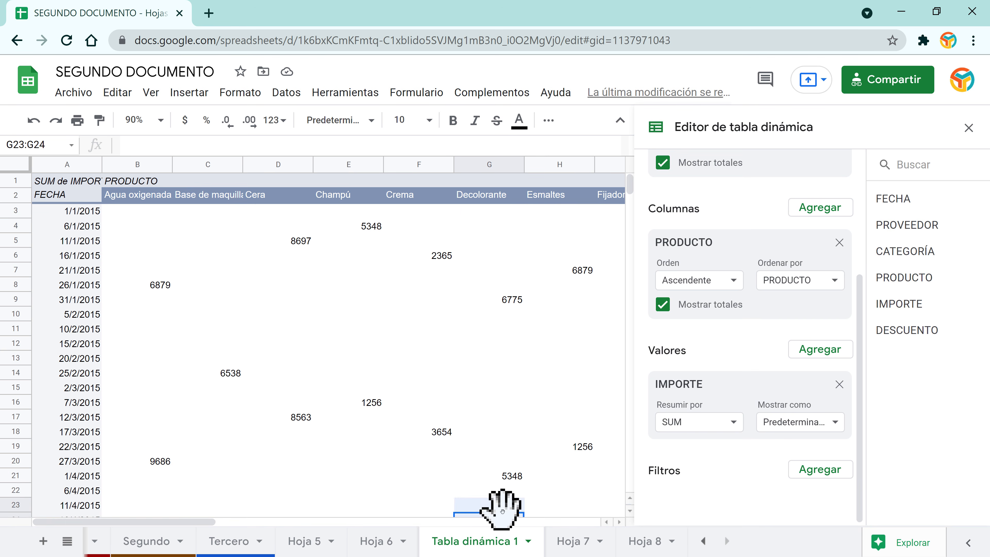
pyautogui.moveTo(165, 522); pyautogui.dragTo(311, 520)
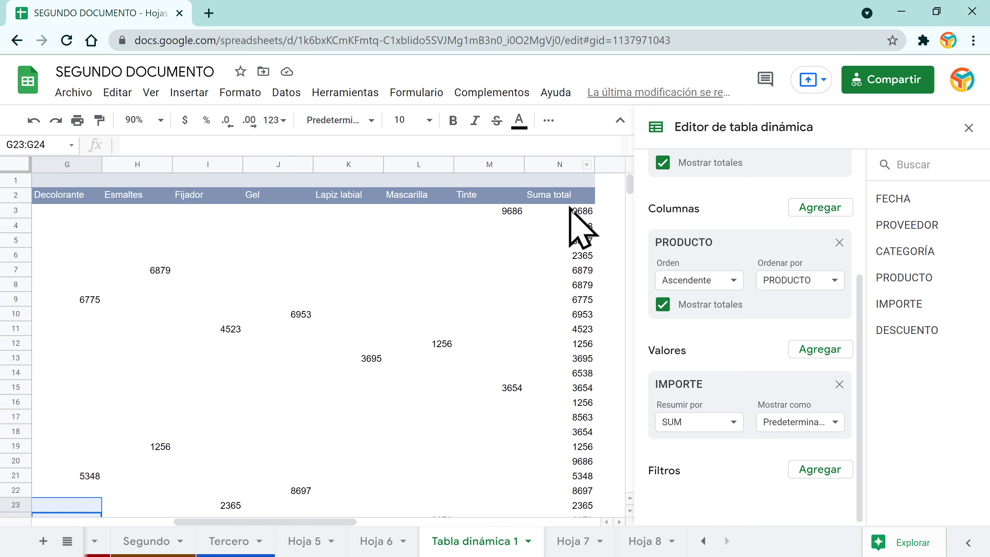
pyautogui.moveTo(220, 524); pyautogui.dragTo(79, 522)
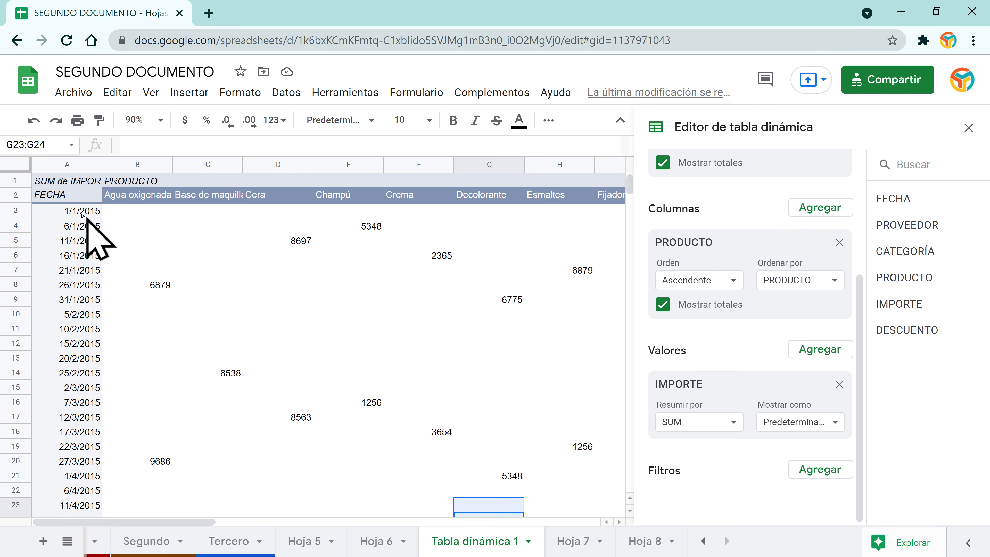
pyautogui.click(77, 199)
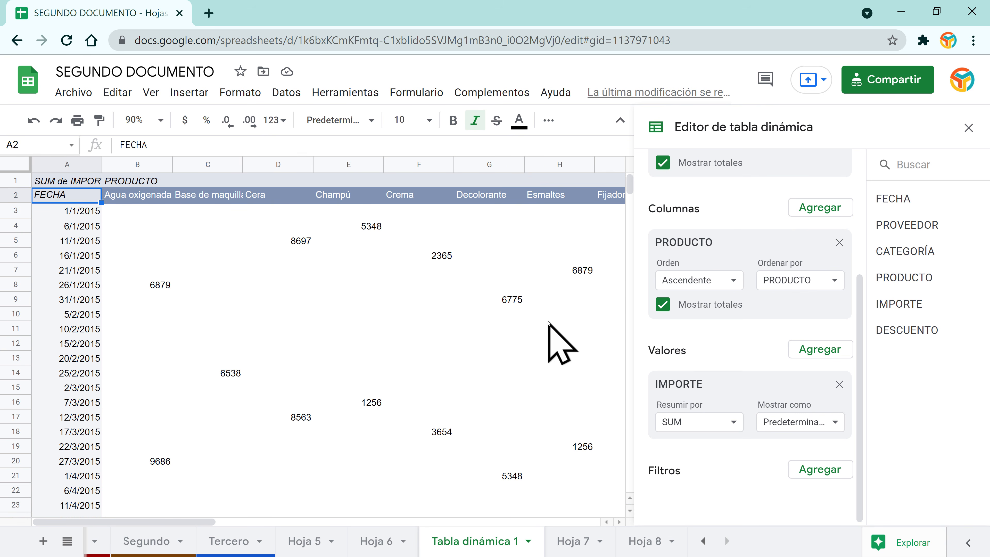
pyautogui.scroll(5, 791, 359)
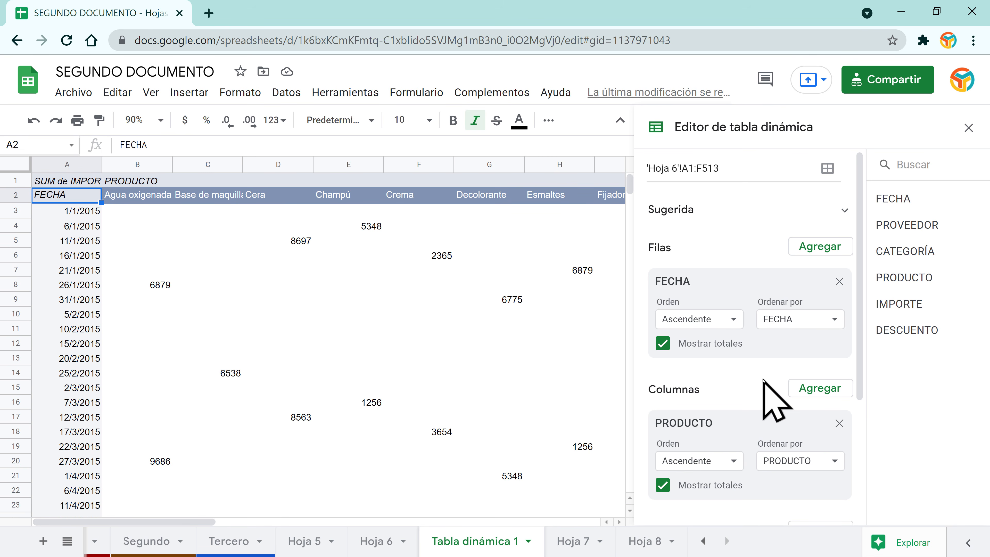
pyautogui.scroll(-5, 763, 380)
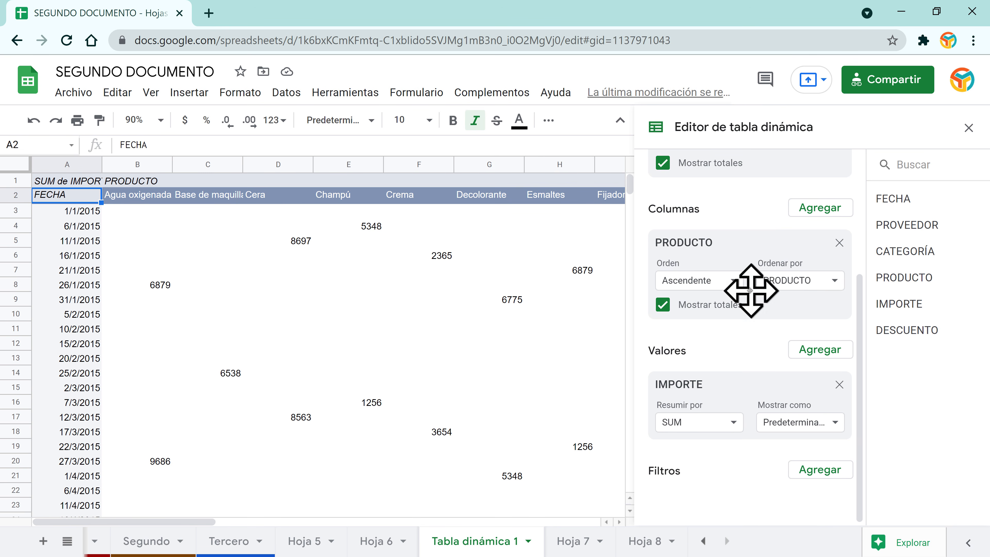
# Step: Swap the pivot's PRODUCTO columns for PROVEEDOR (Alfaparf, Issue, Loreal, Silkey, Wella)
pyautogui.click(839, 242)
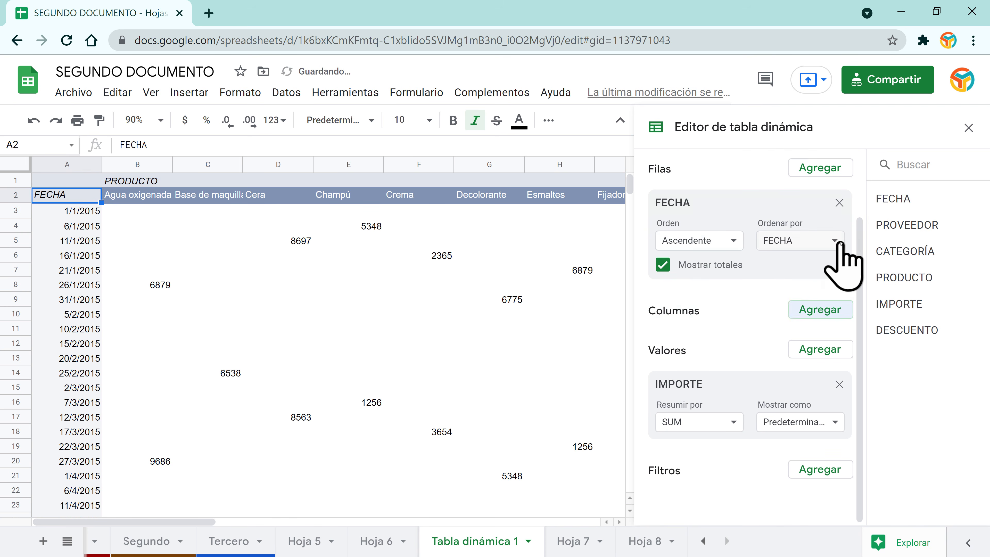
pyautogui.click(826, 312)
pyautogui.click(849, 337)
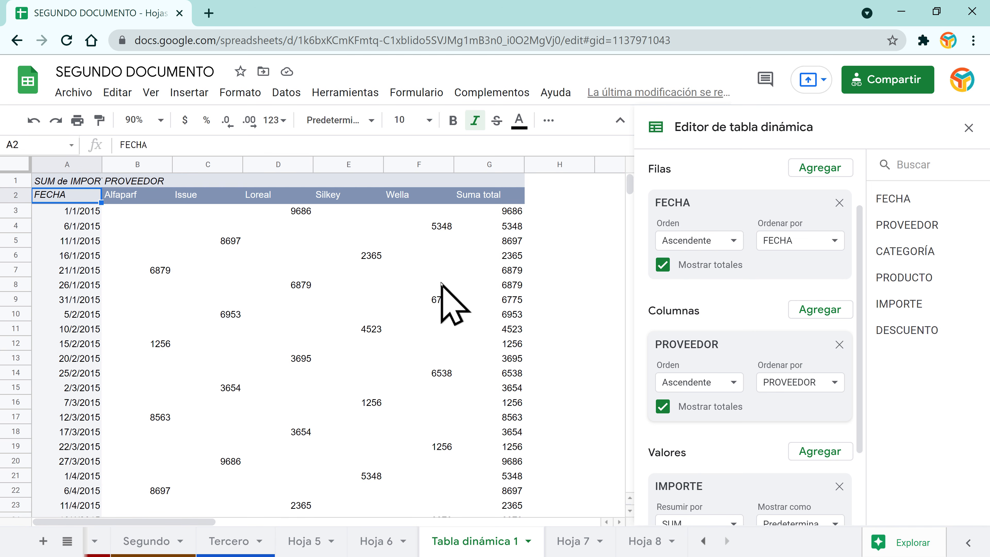
pyautogui.scroll(-20, 440, 300)
pyautogui.scroll(20, 437, 320)
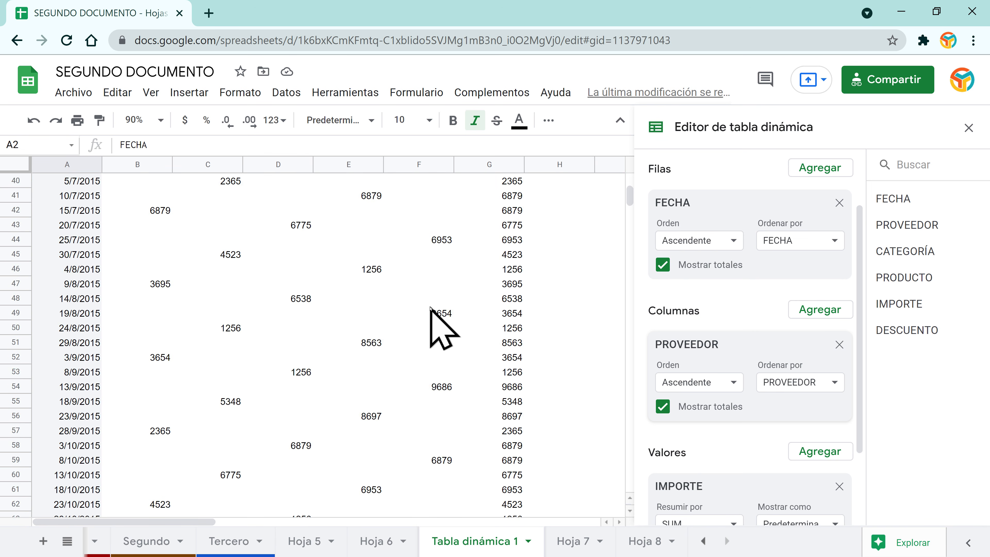